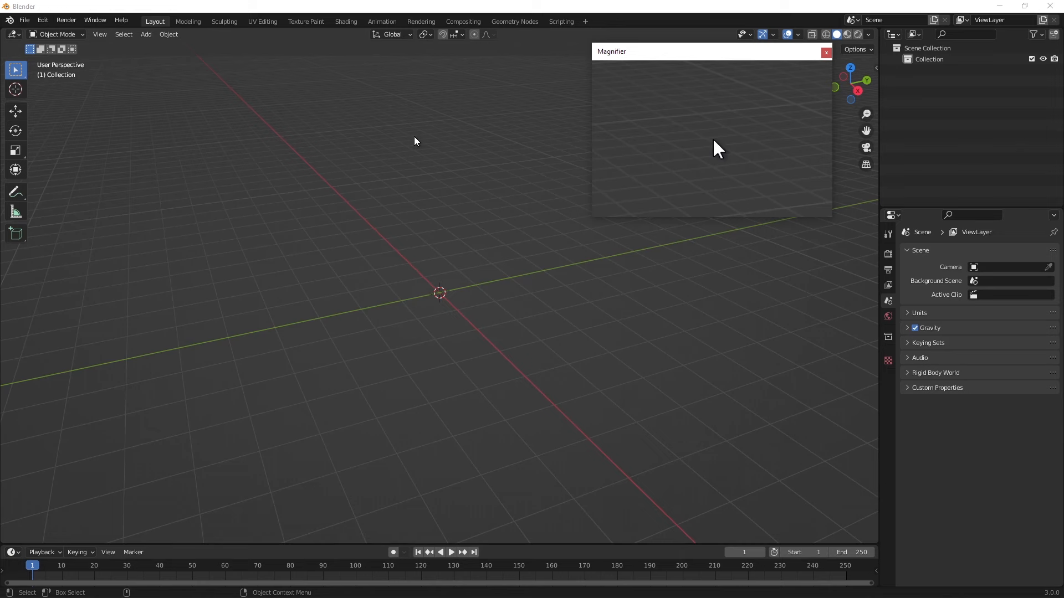
- Add a cube mesh at the origin of the empty scene
{"action": "left_click", "coordinate": [147, 35]}
{"action": "mouse_move", "coordinate": [204, 53]}
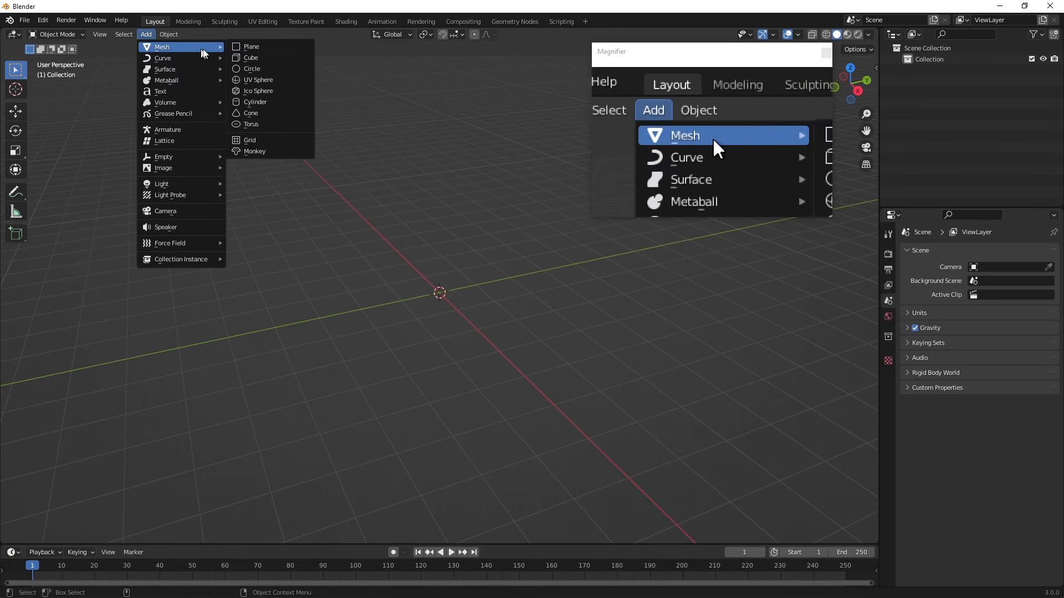
{"action": "left_click", "coordinate": [276, 59]}
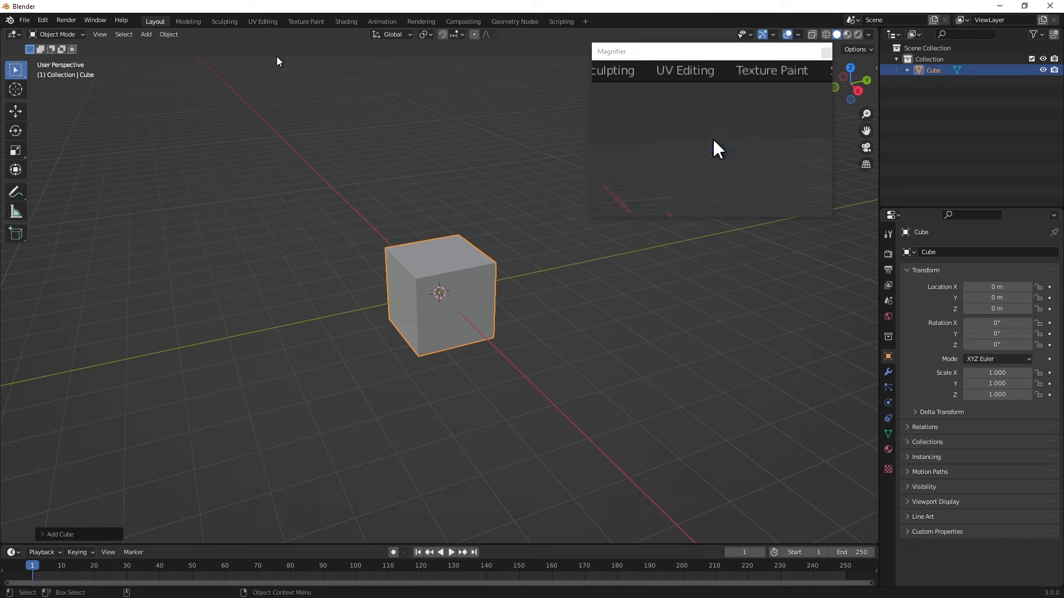
{"action": "middle_click_drag", "start_coordinate": [347, 167], "coordinate": [302, 195]}
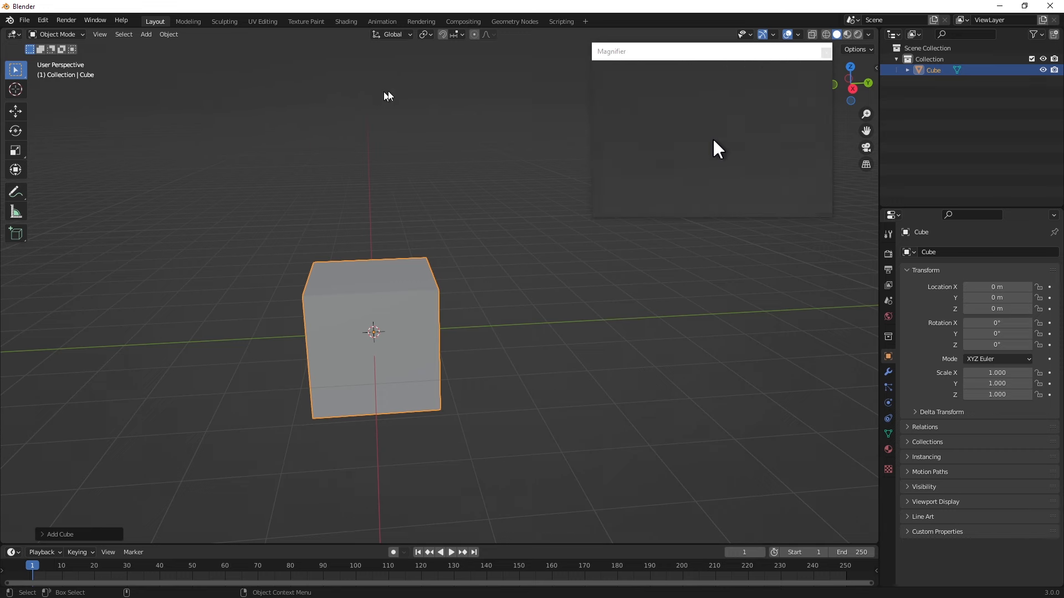
{"action": "middle_click_drag", "start_coordinate": [432, 82], "coordinate": [421, 152]}
{"action": "left_click_drag", "start_coordinate": [420, 148], "coordinate": [427, 163], "text": "alt"}
{"action": "right_click_drag", "start_coordinate": [427, 163], "coordinate": [414, 168], "text": "alt"}
{"action": "left_click_drag", "start_coordinate": [414, 168], "coordinate": [420, 171], "text": "alt"}
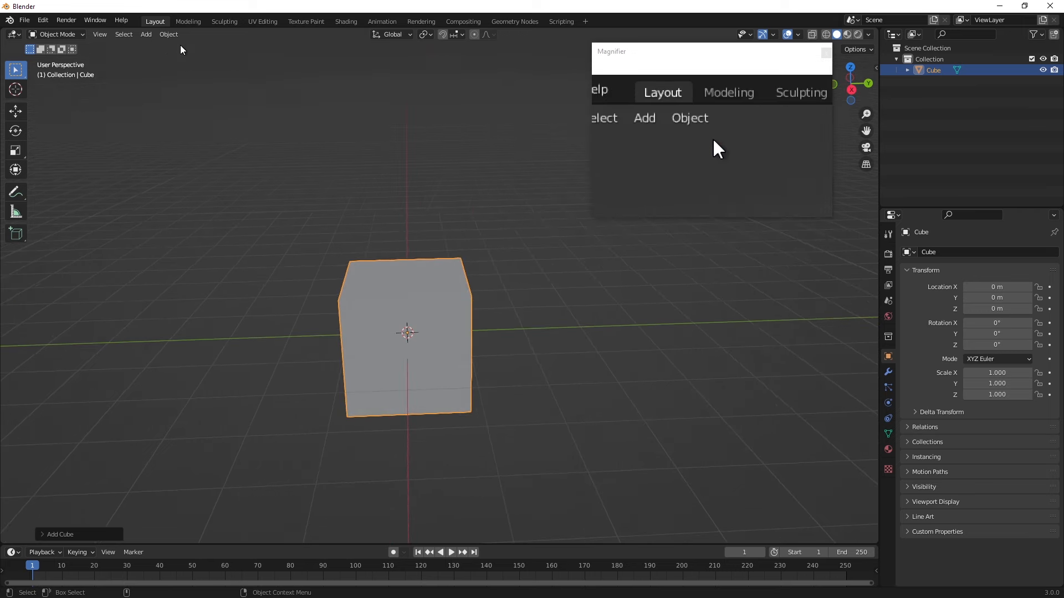
{"action": "scroll", "coordinate": [229, 156], "scroll_direction": "down", "scroll_amount": 4}
{"action": "mouse_move", "coordinate": [271, 190]}
{"action": "left_mouse_down", "text": "alt"}
{"action": "mouse_move", "coordinate": [261, 187]}
{"action": "mouse_move", "coordinate": [268, 180]}
{"action": "left_mouse_up", "text": "alt"}
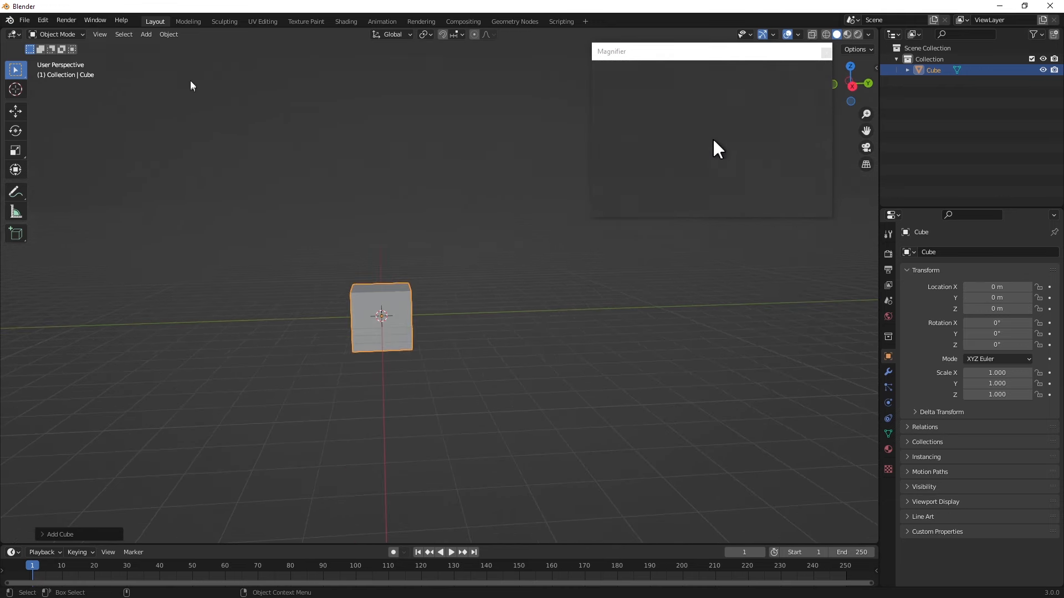
{"action": "left_click", "coordinate": [160, 35]}
{"action": "mouse_move", "coordinate": [203, 48]}
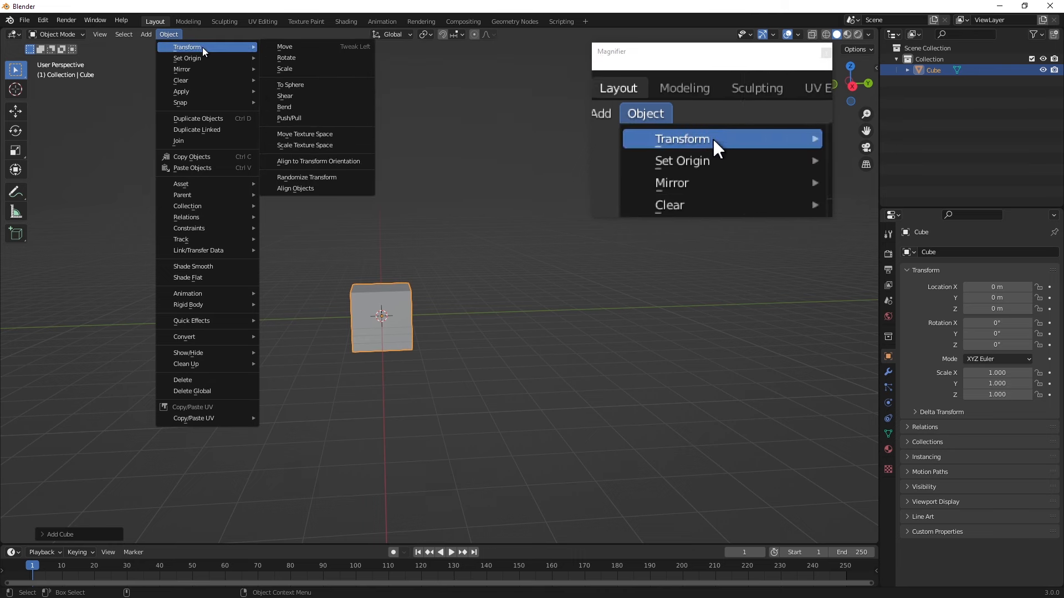
- Enter Edit Mode on the cube and split it down the middle with one vertical loop cut across the Y axis
{"action": "left_click", "coordinate": [71, 35]}
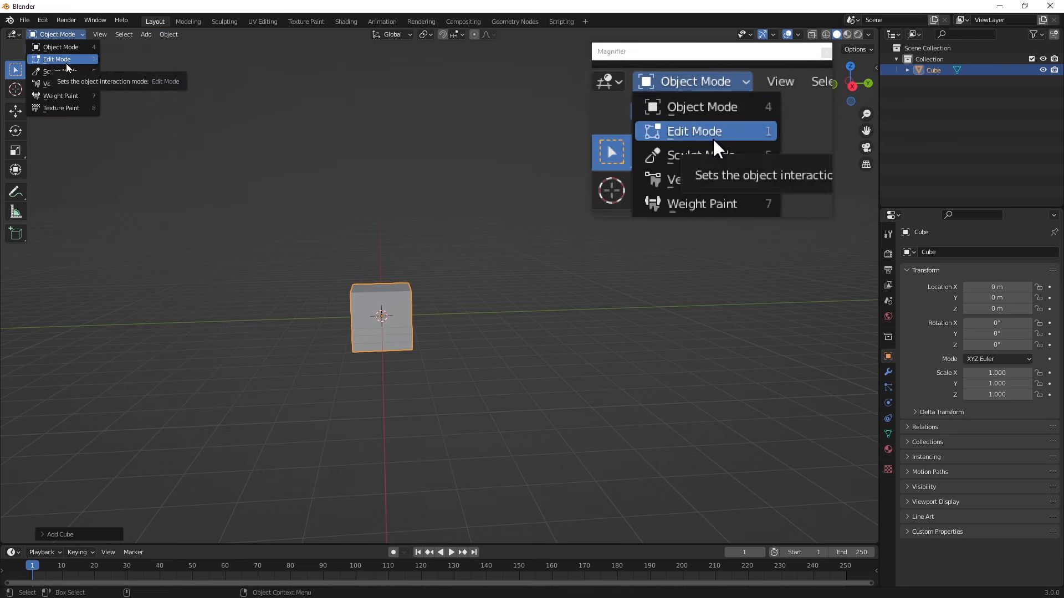
{"action": "left_click", "coordinate": [67, 63]}
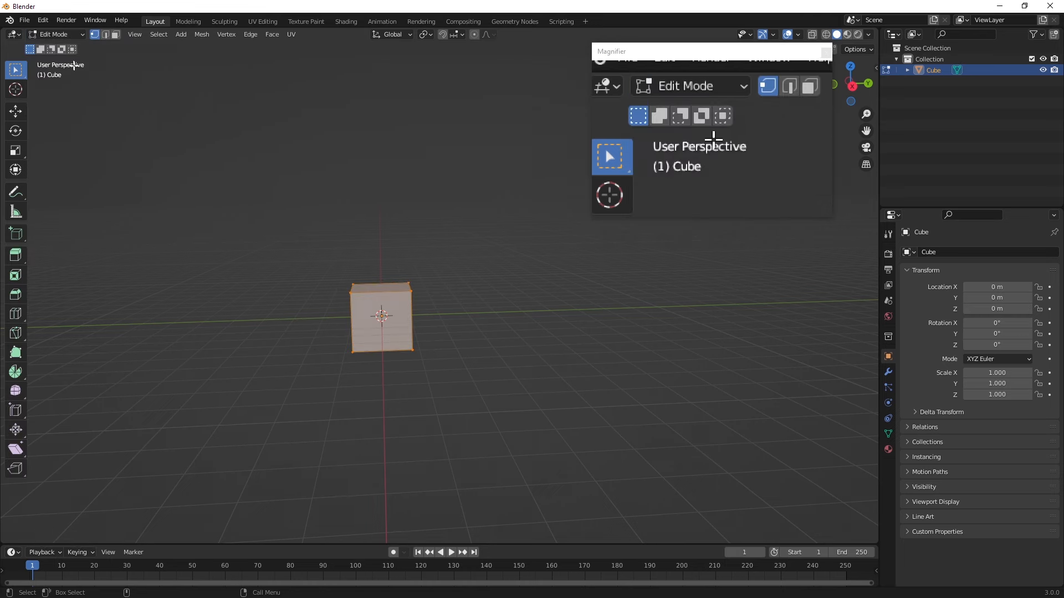
{"action": "scroll", "coordinate": [221, 259], "scroll_direction": "up", "scroll_amount": 3}
{"action": "left_click", "coordinate": [16, 314]}
{"action": "left_click", "coordinate": [332, 294]}
- In face select mode, select the faces of the cube's positive-Y half and delete them
{"action": "left_click", "coordinate": [15, 112]}
{"action": "middle_click_drag", "start_coordinate": [273, 216], "coordinate": [368, 197]}
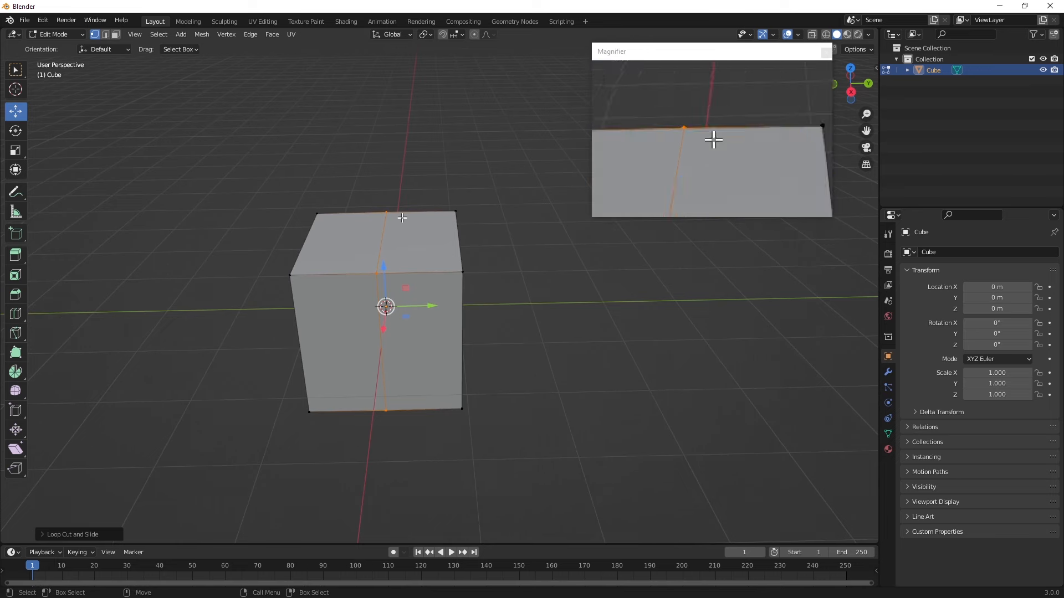
{"action": "left_click", "coordinate": [115, 35]}
{"action": "middle_click_drag", "start_coordinate": [456, 340], "coordinate": [458, 324]}
{"action": "left_click_drag", "start_coordinate": [516, 422], "coordinate": [437, 210]}
{"action": "middle_click_drag", "start_coordinate": [510, 226], "coordinate": [426, 320]}
{"action": "left_click_drag", "start_coordinate": [434, 368], "coordinate": [395, 307]}
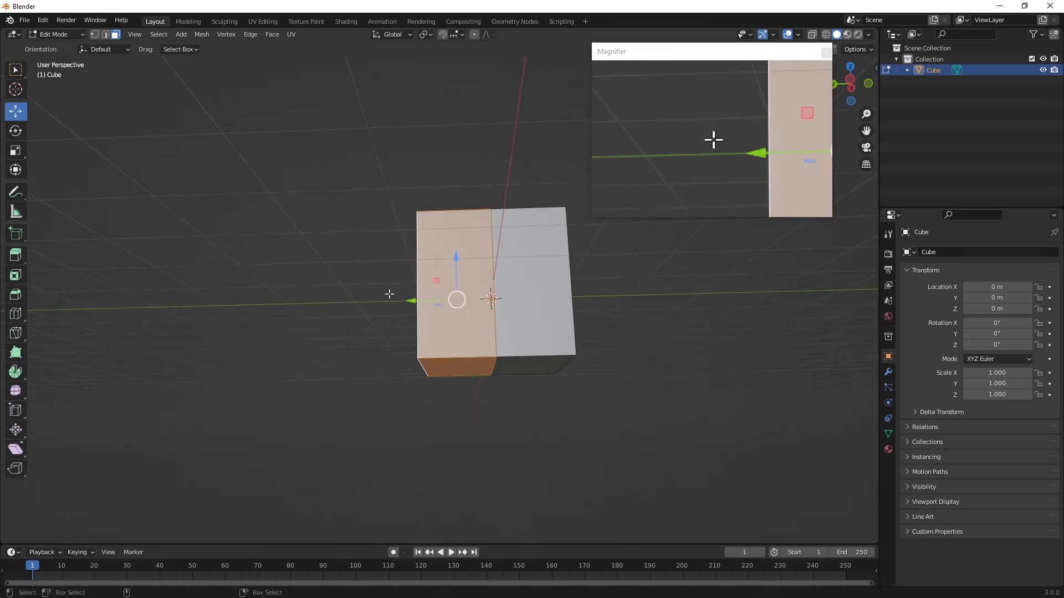
{"action": "key", "text": "x"}
{"action": "left_click", "coordinate": [385, 318]}
{"action": "middle_click_drag", "start_coordinate": [385, 318], "coordinate": [634, 340]}
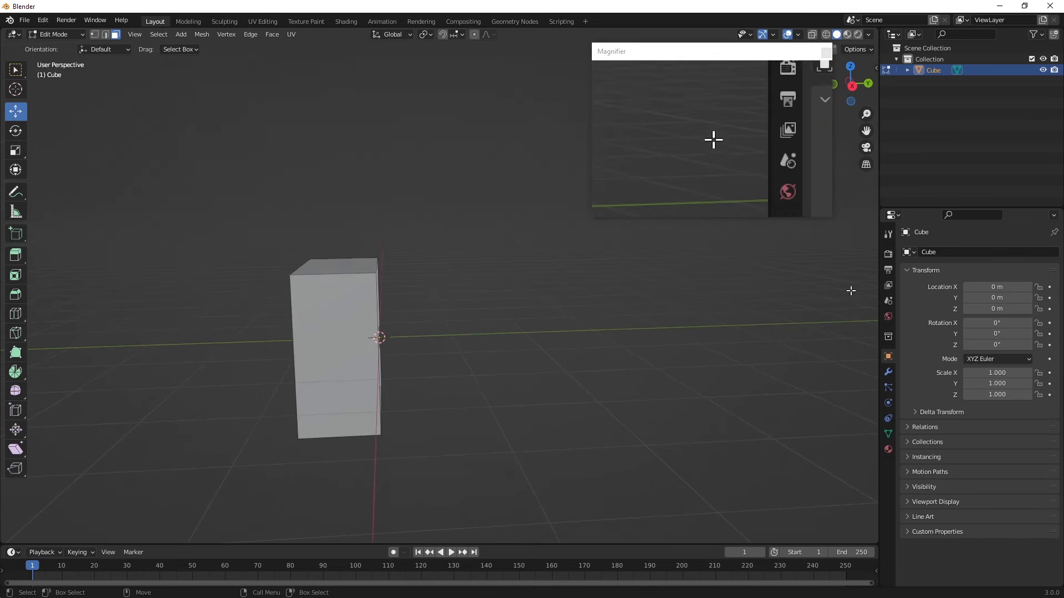
- Add a Mirror modifier to the half cube and set its axis to Y only
{"action": "left_click", "coordinate": [888, 372]}
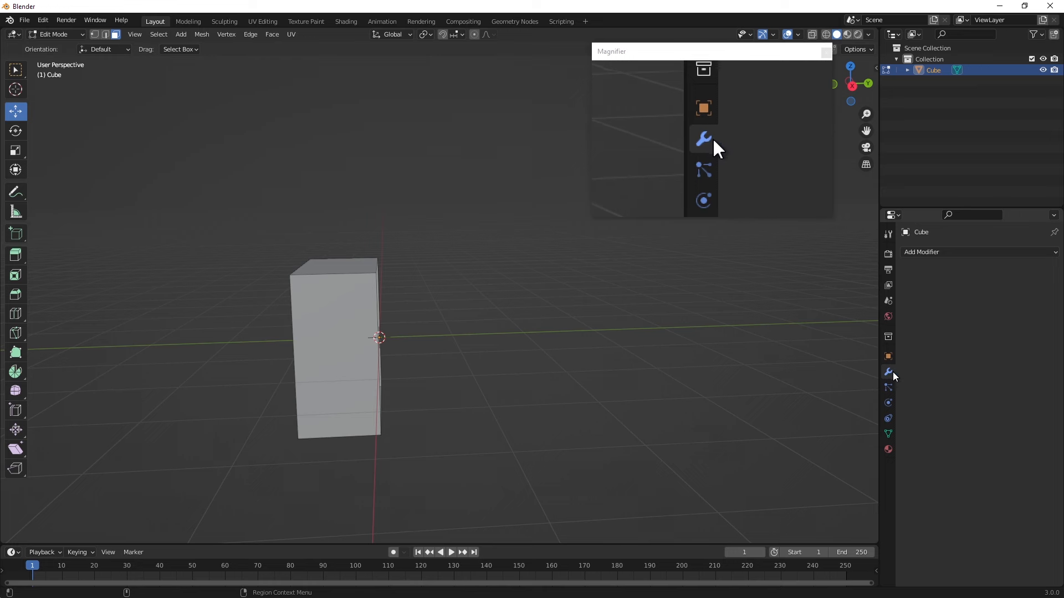
{"action": "left_click", "coordinate": [935, 250]}
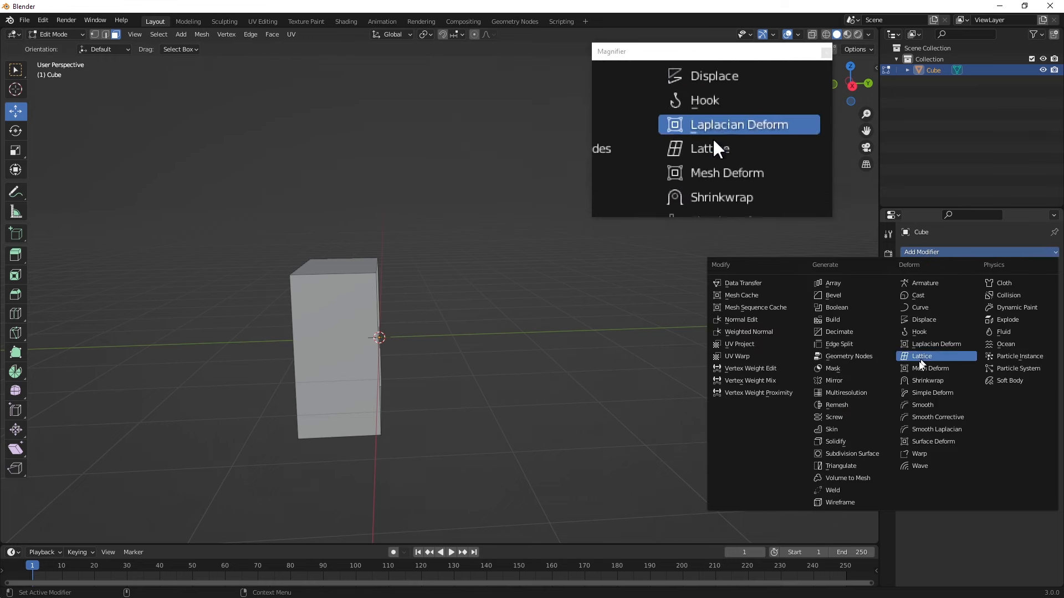
{"action": "left_click", "coordinate": [851, 385]}
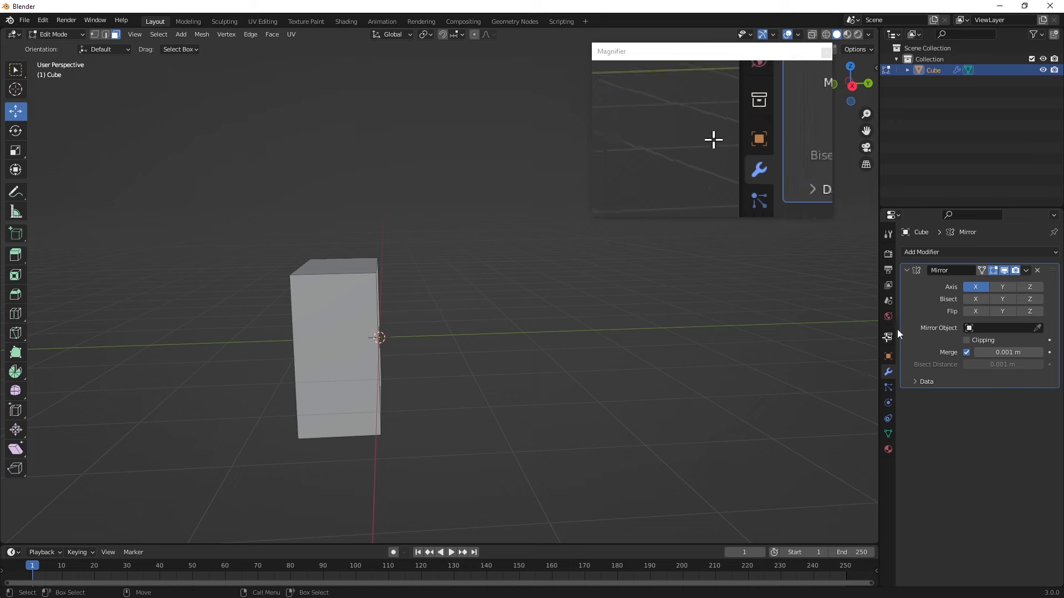
{"action": "left_click", "coordinate": [976, 287]}
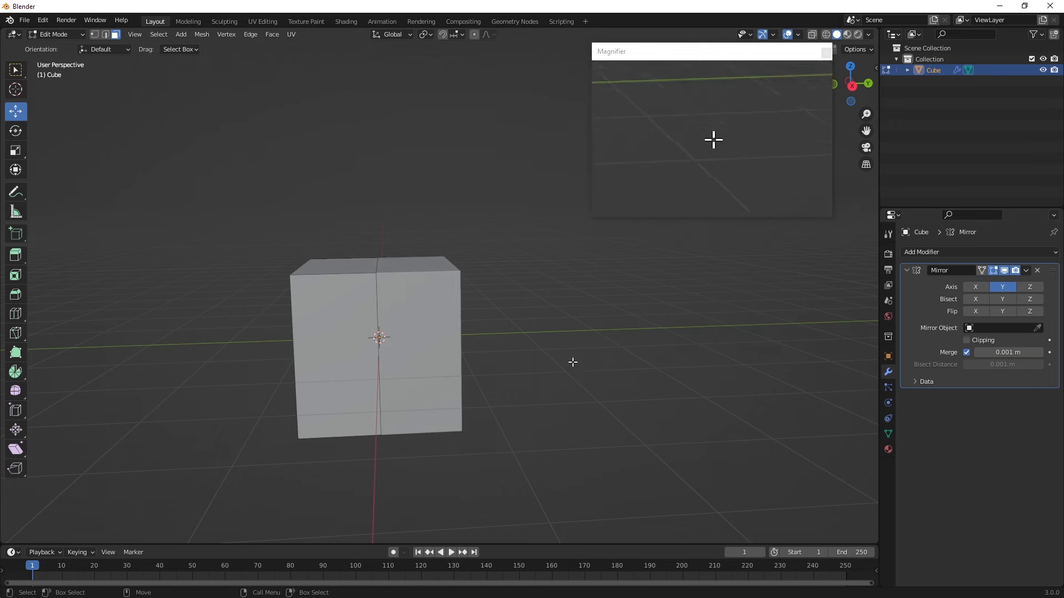
{"action": "scroll", "coordinate": [441, 300], "scroll_direction": "down", "scroll_amount": 6}
{"action": "scroll", "coordinate": [441, 301], "scroll_direction": "up", "scroll_amount": 6}
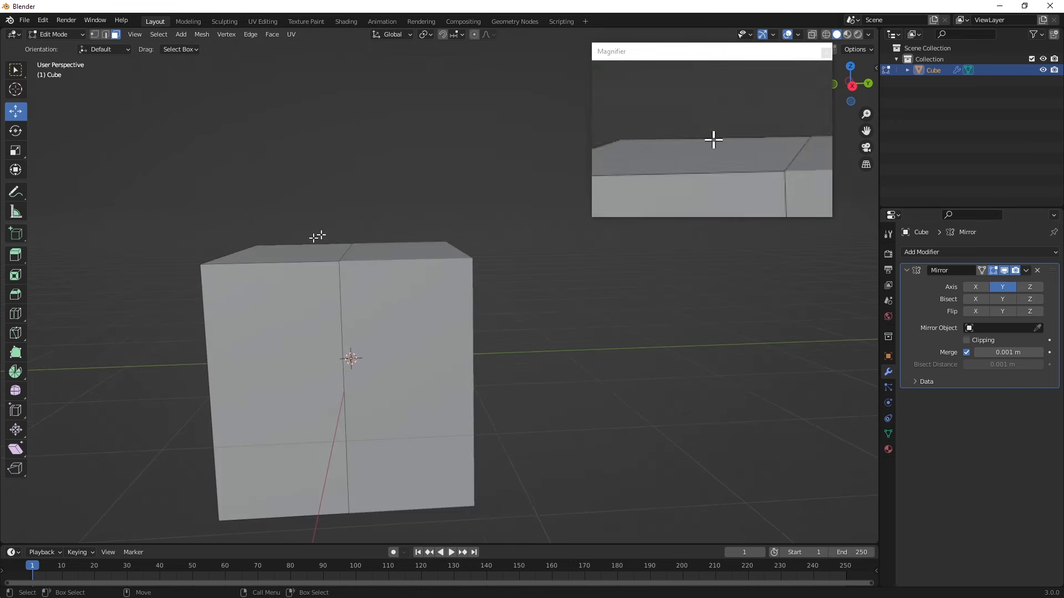
{"action": "scroll", "coordinate": [722, 321], "scroll_direction": "down", "scroll_amount": 4}
{"action": "scroll", "coordinate": [227, 258], "scroll_direction": "up", "scroll_amount": 2}
{"action": "middle_click_drag", "start_coordinate": [147, 159], "coordinate": [261, 214]}
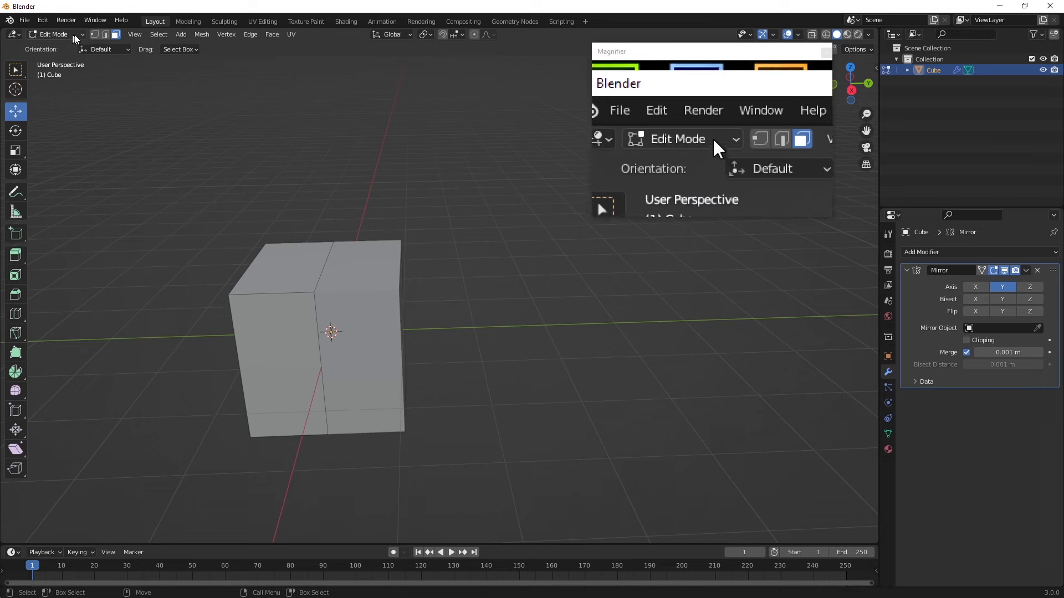
- Extrude the top face of the half cube straight upward twice to form two stacked segments
{"action": "left_click", "coordinate": [286, 284]}
{"action": "middle_click_drag", "start_coordinate": [286, 284], "coordinate": [404, 299]}
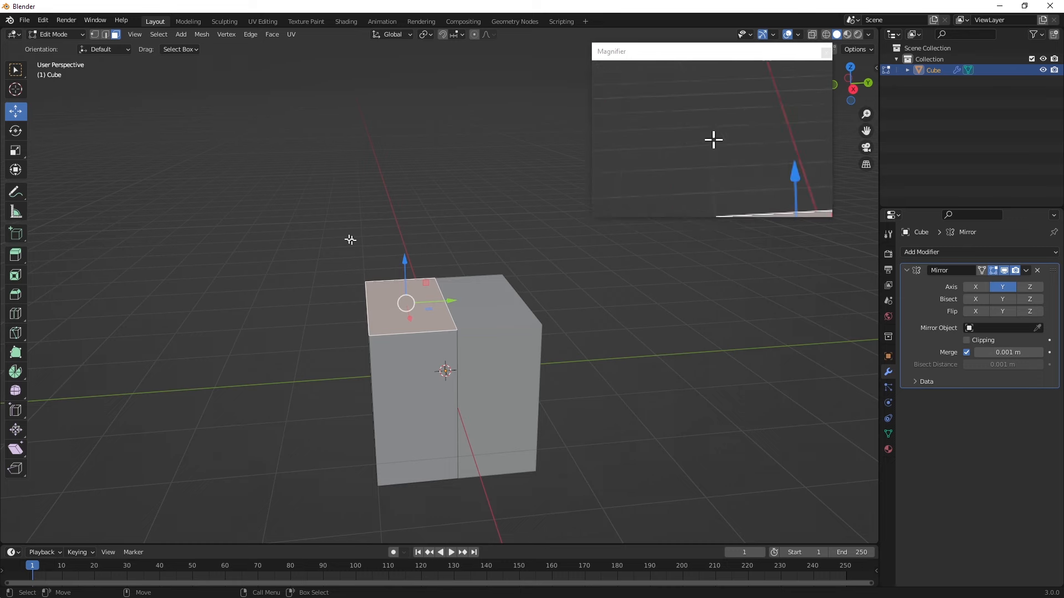
{"action": "left_click", "coordinate": [15, 255]}
{"action": "middle_click_drag", "start_coordinate": [244, 323], "coordinate": [357, 236]}
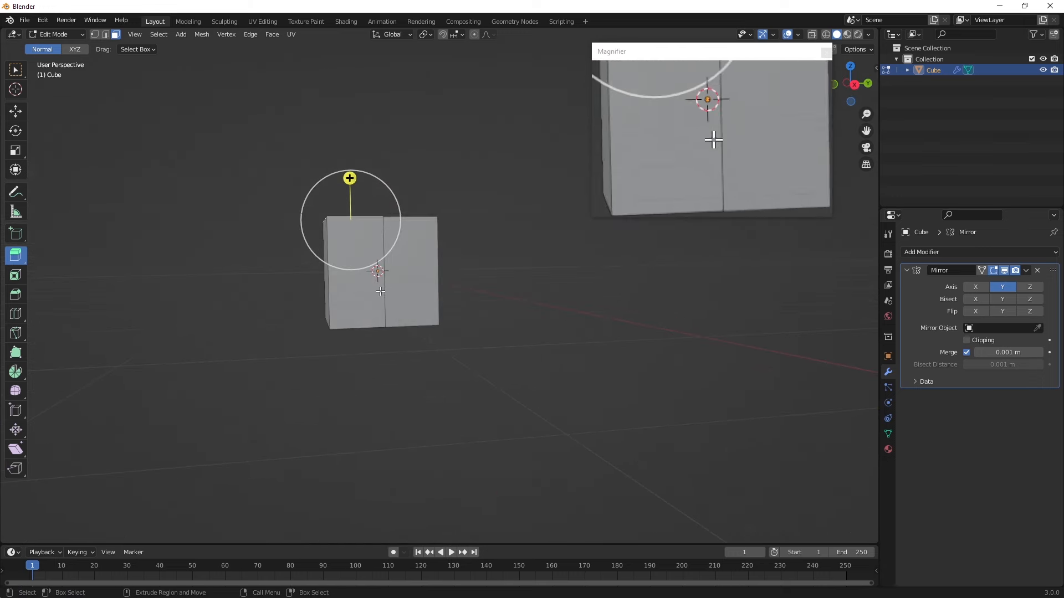
{"action": "mouse_move", "coordinate": [381, 292]}
{"action": "middle_mouse_down"}
{"action": "mouse_move", "coordinate": [428, 301]}
{"action": "mouse_move", "coordinate": [341, 285]}
{"action": "mouse_move", "coordinate": [428, 302]}
{"action": "mouse_move", "coordinate": [378, 285]}
{"action": "middle_mouse_up"}
{"action": "left_click_drag", "start_coordinate": [377, 285], "coordinate": [354, 306], "text": "alt"}
{"action": "left_click_drag", "start_coordinate": [386, 251], "coordinate": [394, 196], "text": "alt"}
{"action": "left_click_drag", "start_coordinate": [356, 229], "coordinate": [349, 308], "text": "alt"}
{"action": "scroll", "coordinate": [361, 231], "scroll_direction": "up", "scroll_amount": 2}
{"action": "middle_click_drag", "start_coordinate": [374, 245], "coordinate": [377, 279], "text": "alt"}
{"action": "left_click_drag", "start_coordinate": [336, 314], "coordinate": [333, 202]}
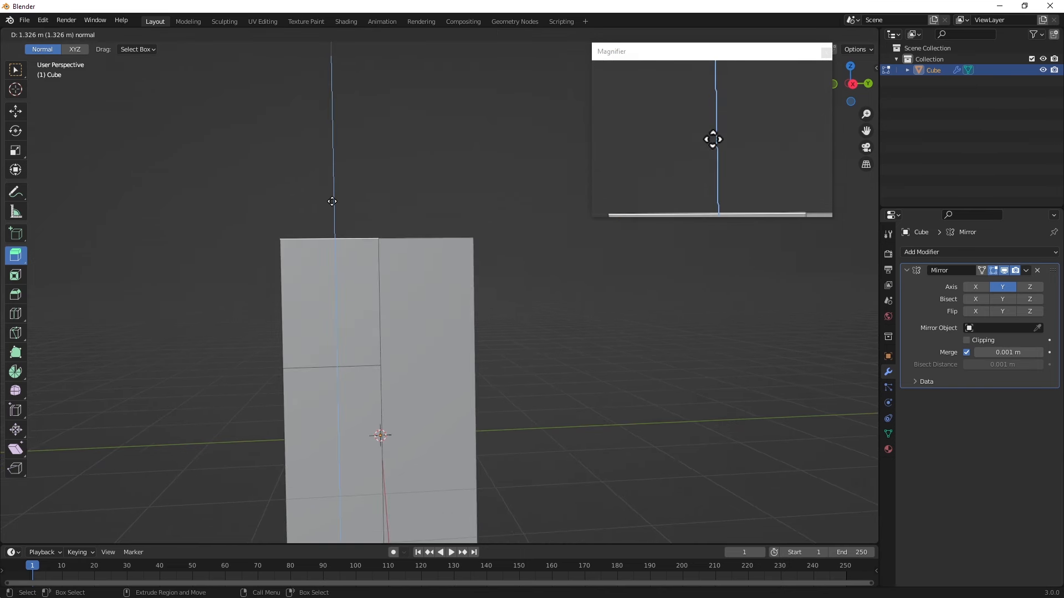
{"action": "left_click_drag", "start_coordinate": [330, 218], "coordinate": [338, 161]}
- Extrude the bottom face of the half cube straight downward to add a segment beneath it
{"action": "middle_click_drag", "start_coordinate": [338, 160], "coordinate": [351, 311]}
{"action": "left_click", "coordinate": [347, 302]}
{"action": "left_click_drag", "start_coordinate": [320, 364], "coordinate": [304, 492]}
{"action": "middle_click_drag", "start_coordinate": [304, 491], "coordinate": [252, 306]}
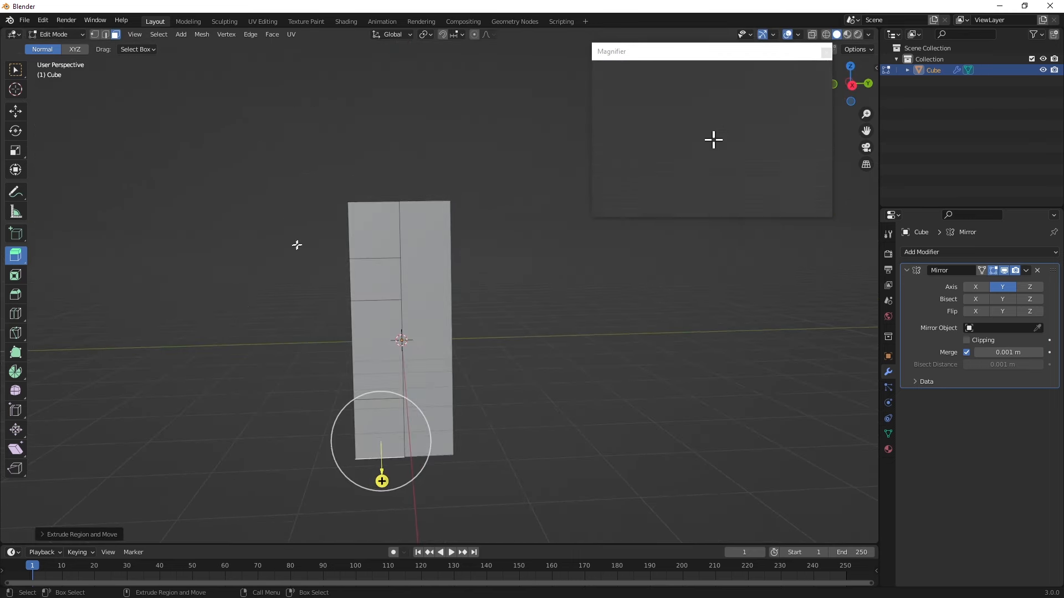
{"action": "middle_click_drag", "start_coordinate": [388, 264], "coordinate": [410, 252]}
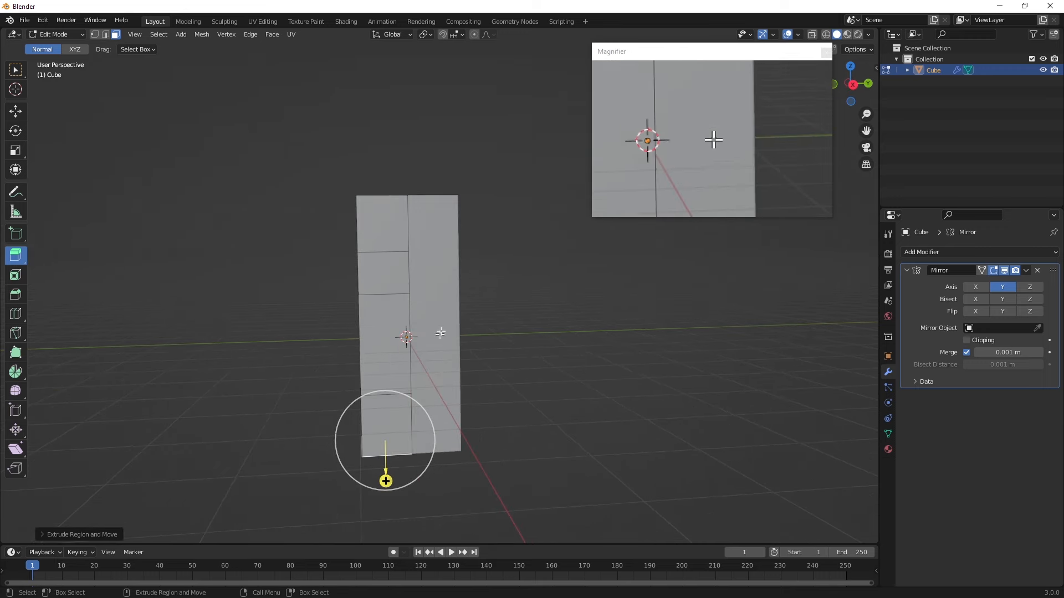
- Turn on the wireframe viewport overlay so the mirrored half also displays its edges
{"action": "left_click_drag", "start_coordinate": [724, 51], "coordinate": [634, 45]}
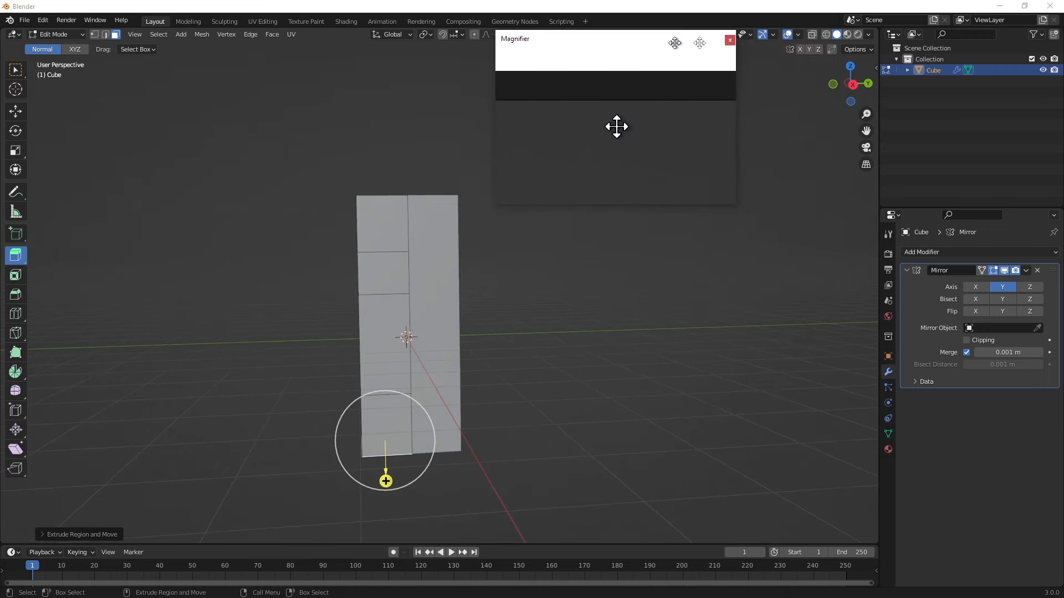
{"action": "left_click", "coordinate": [798, 36]}
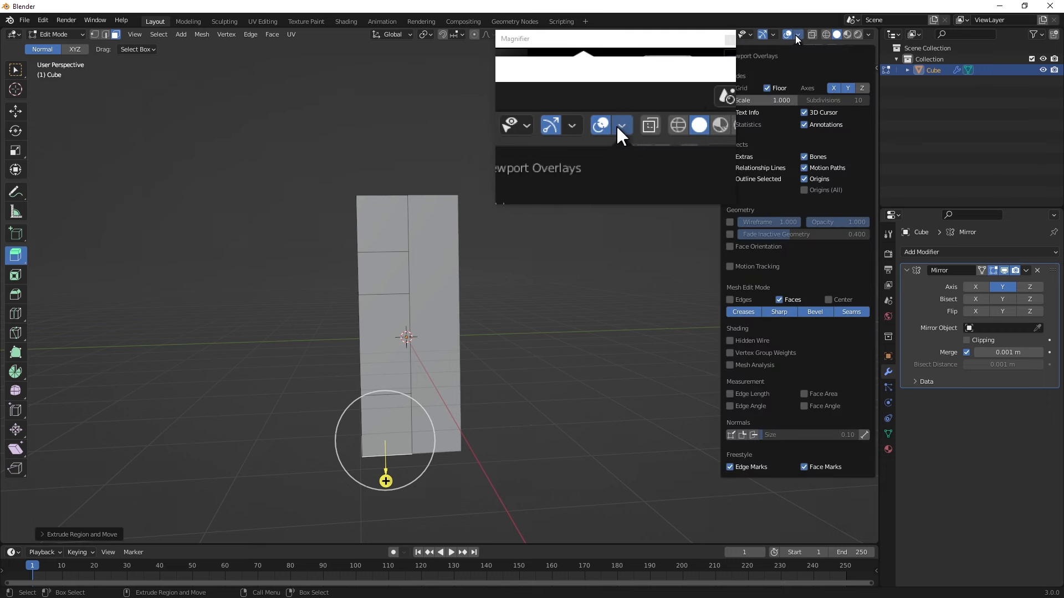
{"action": "left_click", "coordinate": [786, 37]}
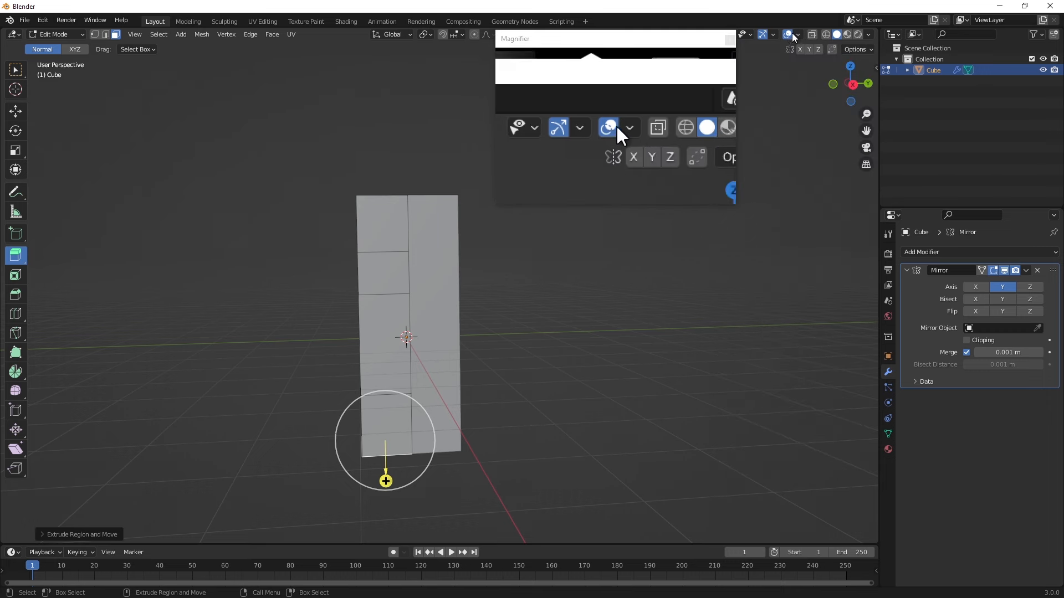
{"action": "left_click", "coordinate": [796, 36]}
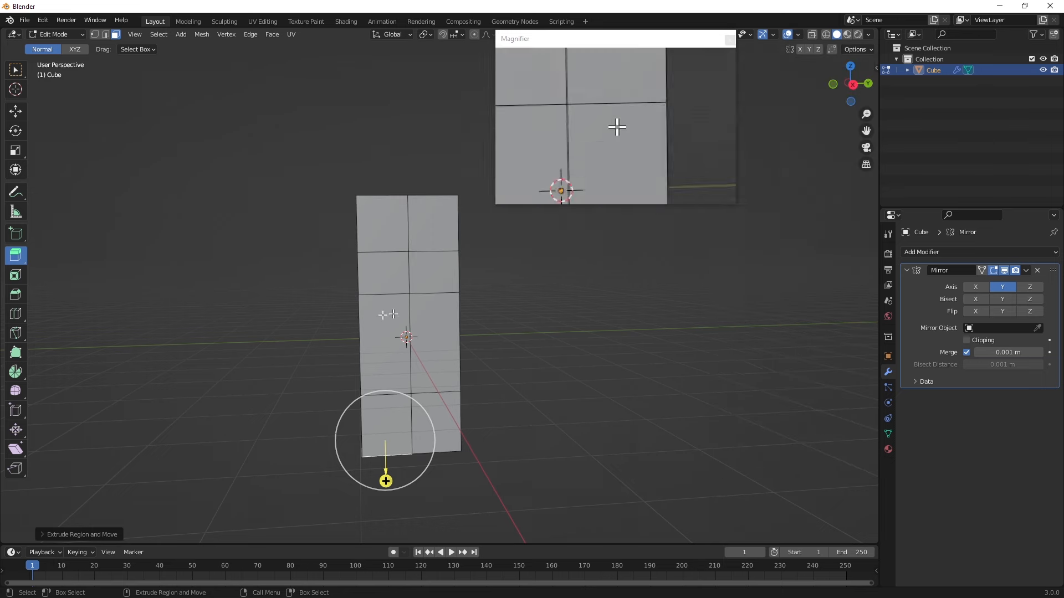
- In vertex select mode, move the outer side vertices of the two upper inner rows slightly outward along Y
{"action": "middle_click_drag", "start_coordinate": [422, 278], "coordinate": [285, 248]}
{"action": "left_click", "coordinate": [94, 34]}
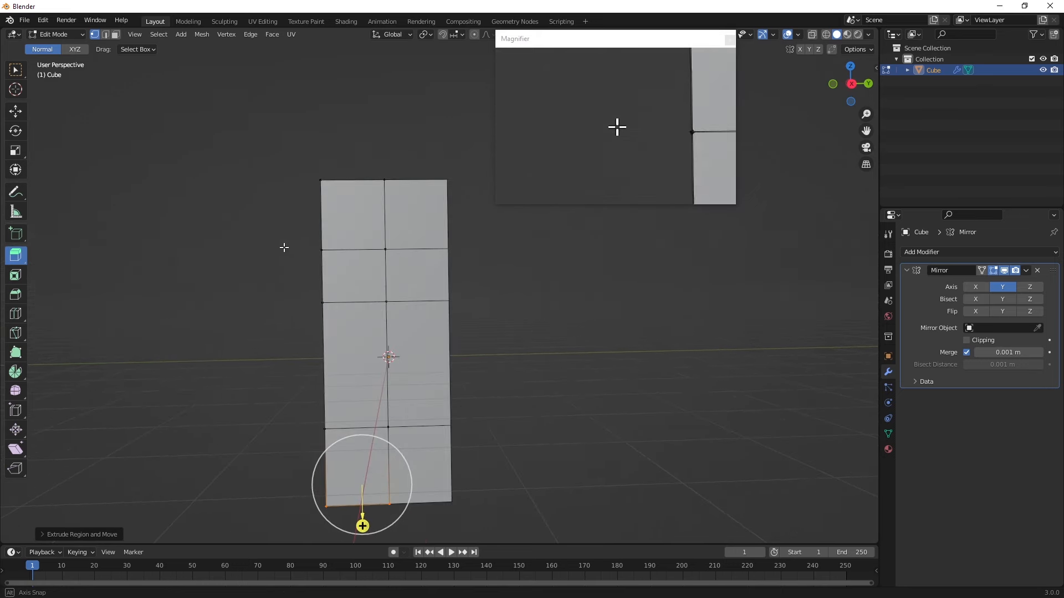
{"action": "middle_click_drag", "start_coordinate": [356, 352], "coordinate": [398, 318], "text": "alt"}
{"action": "scroll", "coordinate": [398, 318], "scroll_direction": "up", "scroll_amount": 1}
{"action": "left_click_drag", "start_coordinate": [383, 313], "coordinate": [339, 254], "text": "alt"}
{"action": "left_click", "coordinate": [15, 111]}
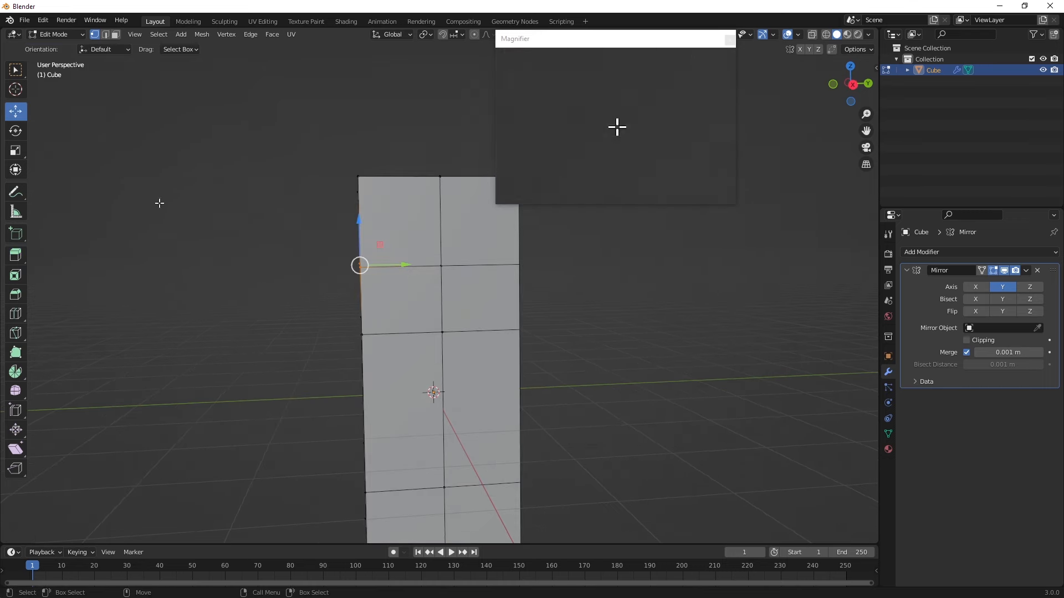
{"action": "left_click_drag", "start_coordinate": [403, 361], "coordinate": [316, 209]}
{"action": "left_click_drag", "start_coordinate": [407, 294], "coordinate": [400, 293]}
- Lower the outer corner vertices of the block's top slightly along Z
{"action": "middle_click_drag", "start_coordinate": [386, 228], "coordinate": [358, 294], "text": "shift"}
{"action": "left_click_drag", "start_coordinate": [292, 208], "coordinate": [349, 252]}
{"action": "left_click_drag", "start_coordinate": [331, 203], "coordinate": [331, 219]}
{"action": "middle_click_drag", "start_coordinate": [333, 232], "coordinate": [326, 232]}
{"action": "mouse_move", "coordinate": [345, 213]}
{"action": "left_mouse_down"}
{"action": "mouse_move", "coordinate": [345, 176]}
{"action": "mouse_move", "coordinate": [345, 215]}
{"action": "left_mouse_up"}
- Raise the centre vertices of the third row from the top slightly along Z
{"action": "middle_click_drag", "start_coordinate": [405, 284], "coordinate": [387, 260]}
{"action": "left_click_drag", "start_coordinate": [401, 289], "coordinate": [438, 326]}
{"action": "left_click_drag", "start_coordinate": [428, 264], "coordinate": [424, 293]}
- Select the outer side vertices of the row just above the base and raise them along Z
{"action": "middle_click_drag", "start_coordinate": [424, 294], "coordinate": [274, 339]}
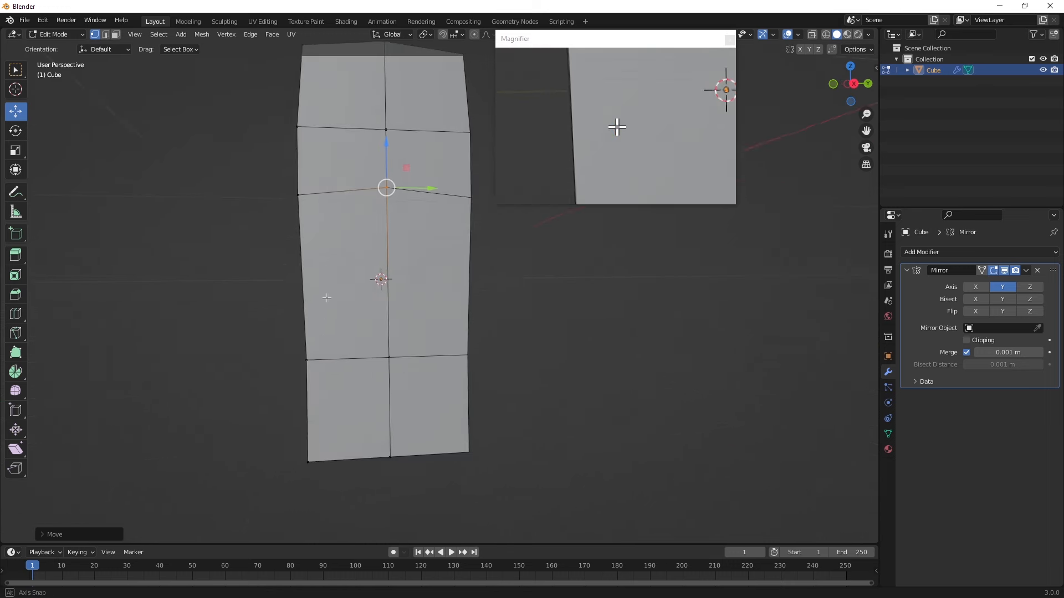
{"action": "left_click_drag", "start_coordinate": [273, 308], "coordinate": [319, 446]}
{"action": "left_click_drag", "start_coordinate": [344, 359], "coordinate": [333, 360]}
{"action": "middle_click_drag", "start_coordinate": [333, 360], "coordinate": [355, 381]}
{"action": "left_click_drag", "start_coordinate": [319, 306], "coordinate": [309, 259]}
- Raise the outer bottom vertices along Z and spread them outward along Y, shaping the base into a downward point
{"action": "left_click_drag", "start_coordinate": [291, 384], "coordinate": [373, 492]}
{"action": "left_click_drag", "start_coordinate": [320, 402], "coordinate": [321, 304]}
{"action": "left_click_drag", "start_coordinate": [333, 344], "coordinate": [342, 346]}
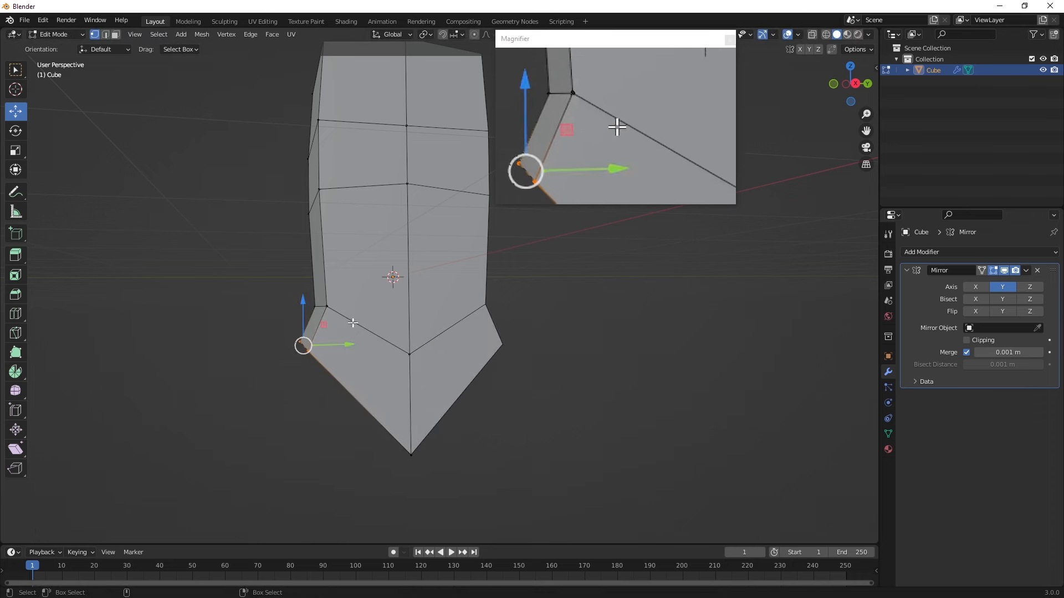
- Narrow the body above the flared base by moving the outer side vertices of the lower inner rows inward along Y
{"action": "left_click_drag", "start_coordinate": [322, 265], "coordinate": [320, 250]}
{"action": "mouse_move", "coordinate": [361, 294]}
{"action": "left_mouse_down"}
{"action": "mouse_move", "coordinate": [377, 294]}
{"action": "mouse_move", "coordinate": [368, 290]}
{"action": "left_mouse_up"}
{"action": "middle_click_drag", "start_coordinate": [368, 283], "coordinate": [319, 294]}
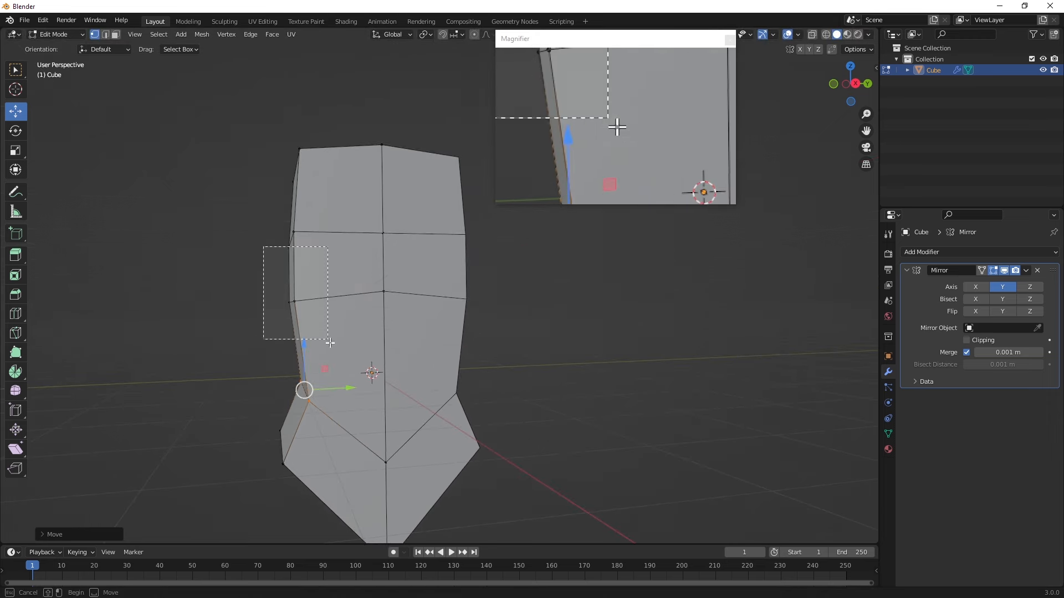
{"action": "left_click_drag", "start_coordinate": [337, 282], "coordinate": [349, 303]}
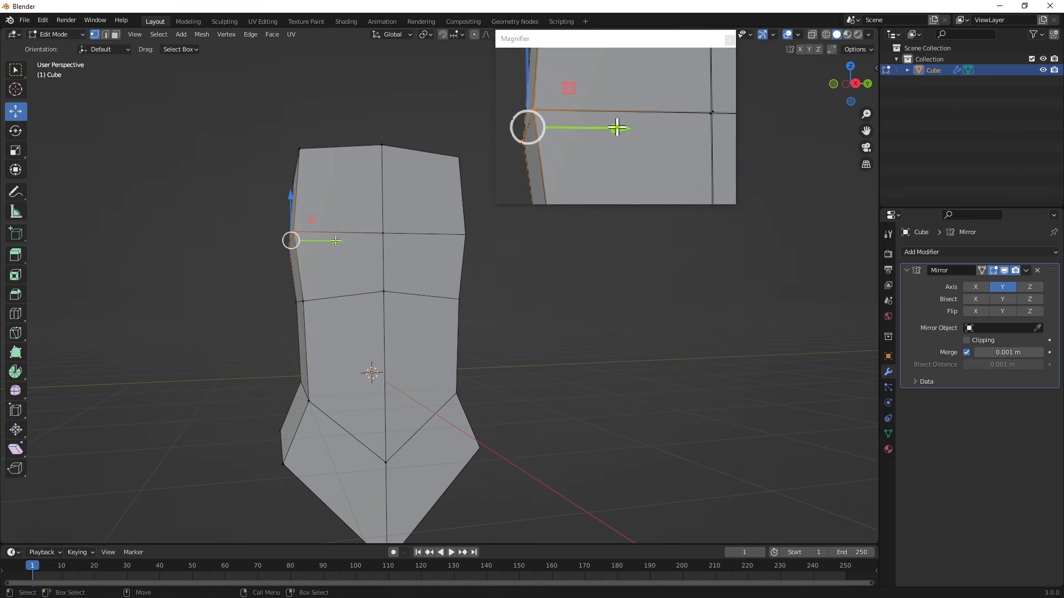
{"action": "left_click_drag", "start_coordinate": [339, 239], "coordinate": [338, 239]}
{"action": "middle_click_drag", "start_coordinate": [336, 242], "coordinate": [332, 242]}
- Raise the centre vertices of the row above the base along Z until level with that row's outer vertices
{"action": "middle_click_drag", "start_coordinate": [334, 318], "coordinate": [330, 355], "text": "shift"}
{"action": "left_click_drag", "start_coordinate": [335, 319], "coordinate": [336, 323]}
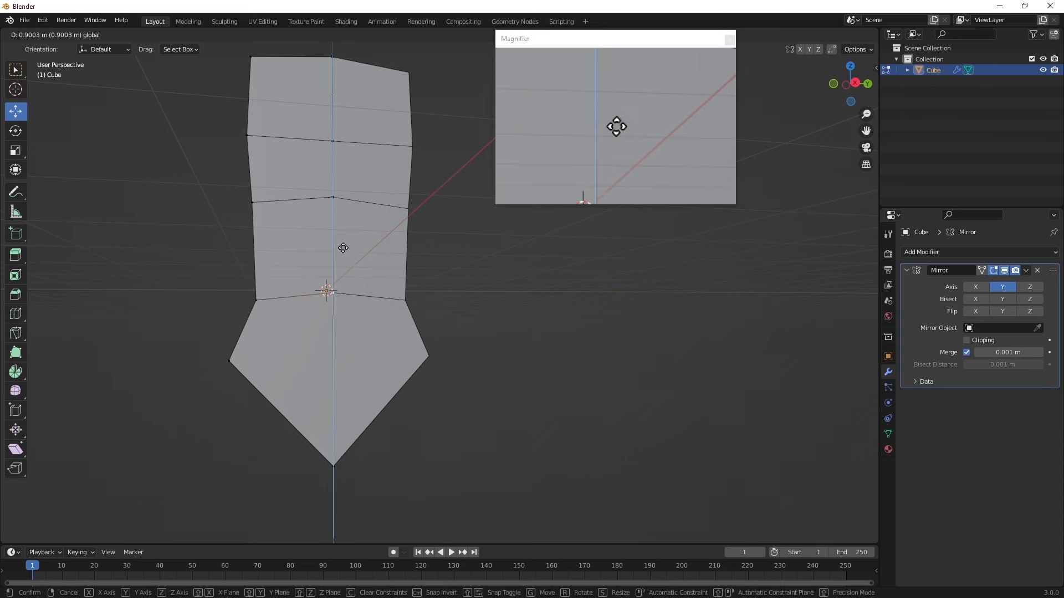
{"action": "left_click_drag", "start_coordinate": [342, 256], "coordinate": [333, 311]}
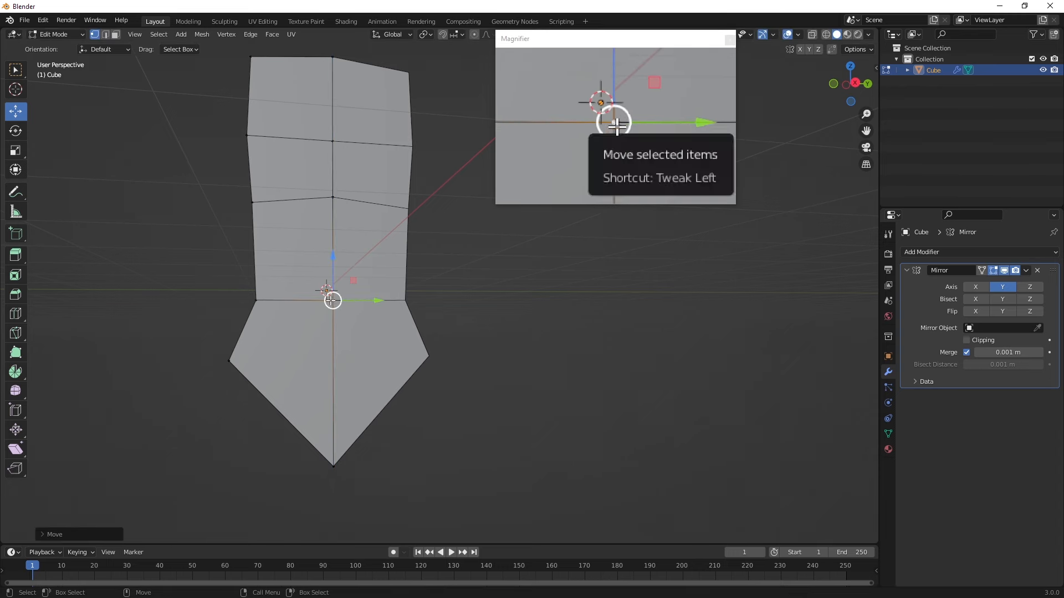
{"action": "middle_click_drag", "start_coordinate": [295, 315], "coordinate": [291, 359]}
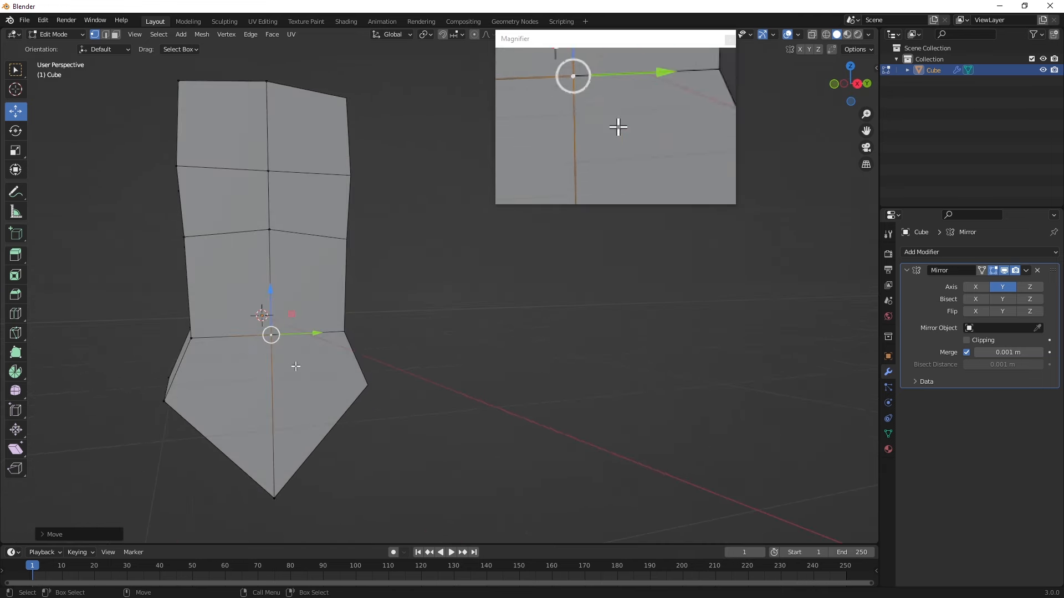
- Select the +X side vertices of the second and third rows from the top and raise them along Z
{"action": "middle_click_drag", "start_coordinate": [304, 303], "coordinate": [326, 308]}
{"action": "scroll", "coordinate": [269, 343], "scroll_direction": "up", "scroll_amount": 3}
{"action": "left_click_drag", "start_coordinate": [363, 289], "coordinate": [404, 296]}
{"action": "middle_click_drag", "start_coordinate": [405, 296], "coordinate": [389, 361]}
{"action": "left_click_drag", "start_coordinate": [440, 400], "coordinate": [275, 234]}
{"action": "middle_click_drag", "start_coordinate": [280, 240], "coordinate": [334, 322]}
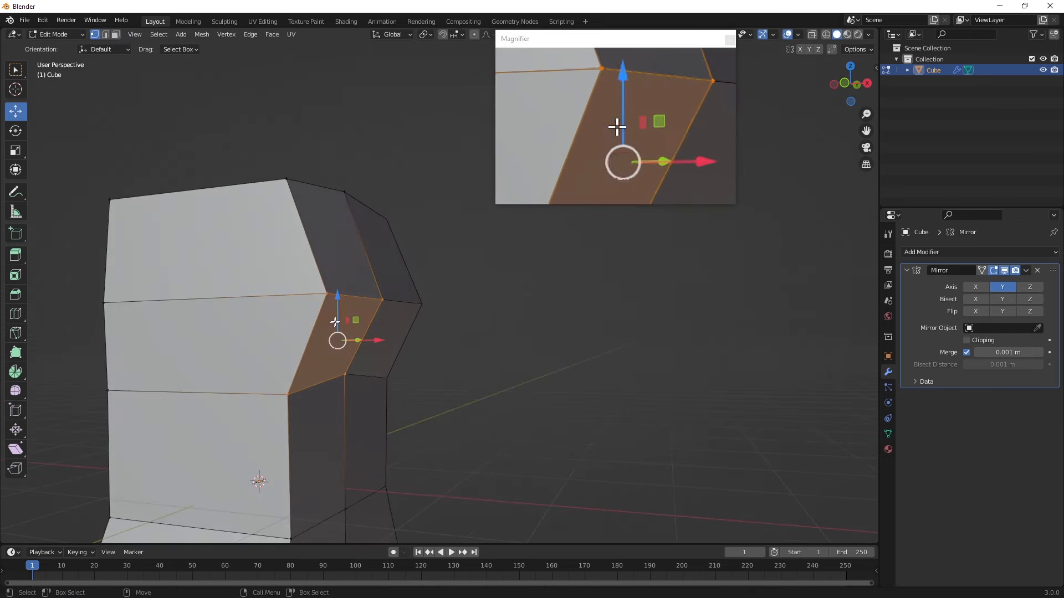
{"action": "left_click_drag", "start_coordinate": [337, 298], "coordinate": [342, 273]}
{"action": "middle_click_drag", "start_coordinate": [319, 279], "coordinate": [223, 217]}
- Move the outer side vertices of the row just above the flared base slightly inward along Y
{"action": "left_click_drag", "start_coordinate": [339, 265], "coordinate": [339, 265]}
{"action": "middle_click_drag", "start_coordinate": [339, 266], "coordinate": [350, 275]}
{"action": "left_click_drag", "start_coordinate": [376, 298], "coordinate": [312, 292]}
{"action": "left_click_drag", "start_coordinate": [276, 255], "coordinate": [274, 259]}
{"action": "middle_click_drag", "start_coordinate": [342, 305], "coordinate": [285, 375]}
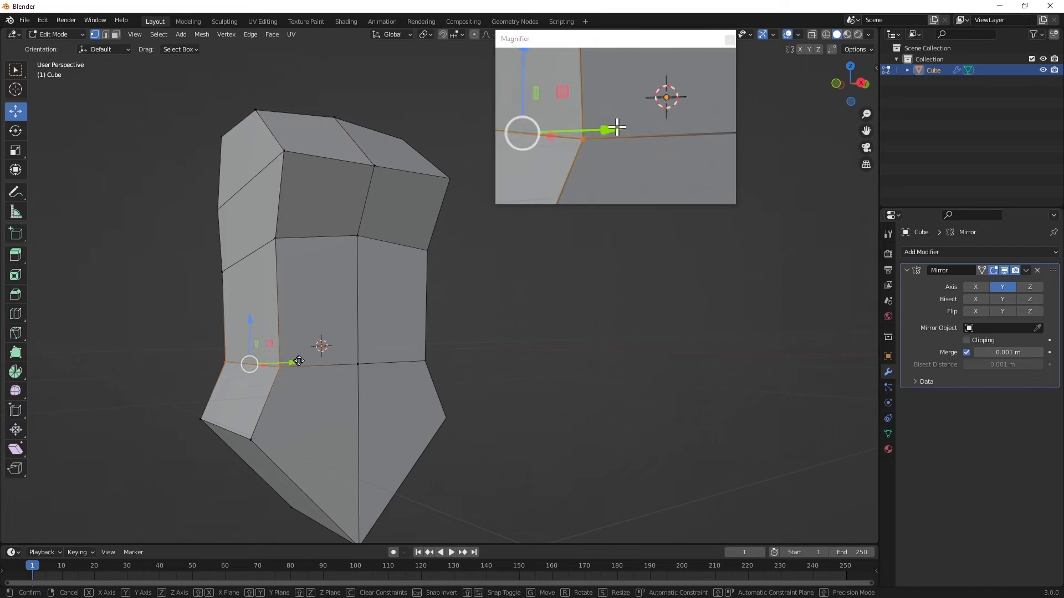
{"action": "left_click_drag", "start_coordinate": [300, 361], "coordinate": [303, 355]}
{"action": "middle_click_drag", "start_coordinate": [285, 304], "coordinate": [301, 319]}
{"action": "middle_click_drag", "start_coordinate": [406, 331], "coordinate": [565, 405]}
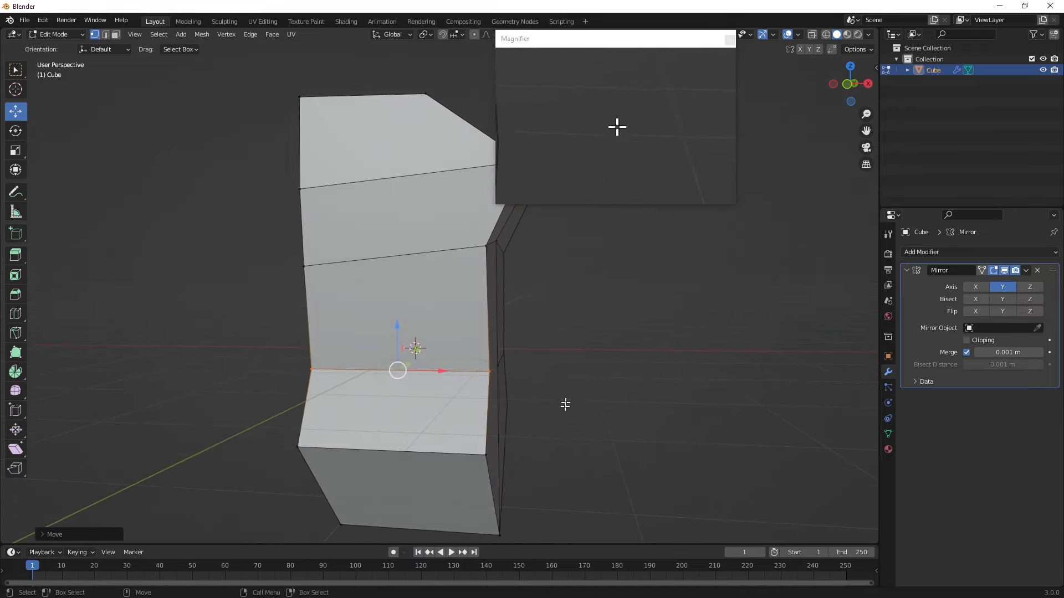
- Pull the +X vertex at the bottom point of the base inward along X
{"action": "middle_click_drag", "start_coordinate": [486, 513], "coordinate": [482, 472], "text": "shift"}
{"action": "left_click_drag", "start_coordinate": [534, 501], "coordinate": [513, 501]}
{"action": "left_click_drag", "start_coordinate": [547, 449], "coordinate": [547, 449]}
{"action": "left_click_drag", "start_coordinate": [518, 408], "coordinate": [516, 416]}
{"action": "middle_click_drag", "start_coordinate": [516, 372], "coordinate": [472, 464]}
- Move the +X side vertices of the third row from the top inward along X
{"action": "left_click_drag", "start_coordinate": [481, 386], "coordinate": [448, 360]}
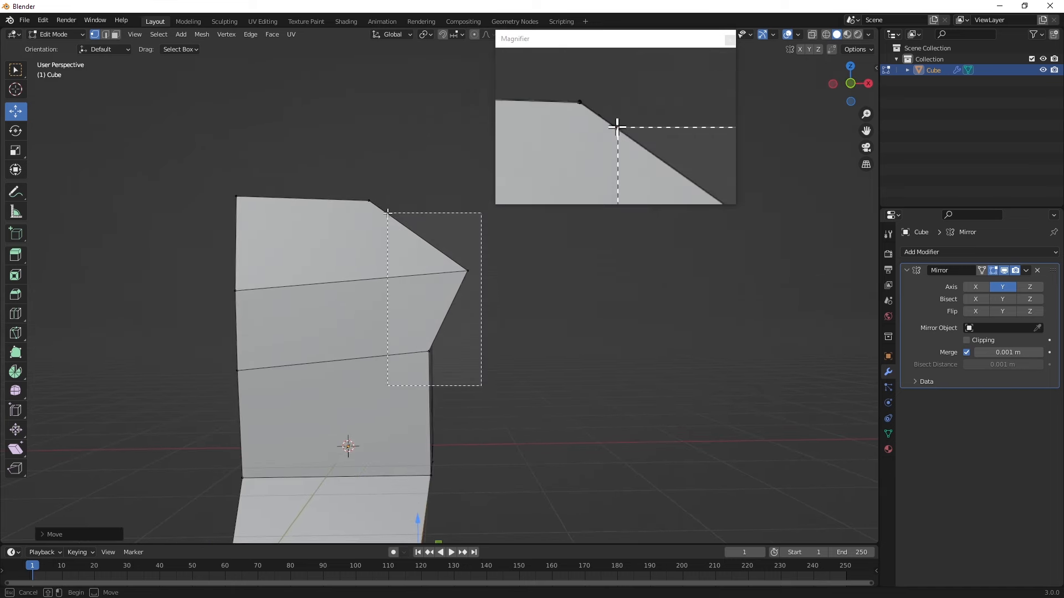
{"action": "left_click_drag", "start_coordinate": [388, 213], "coordinate": [388, 213]}
{"action": "left_click_drag", "start_coordinate": [454, 297], "coordinate": [479, 302]}
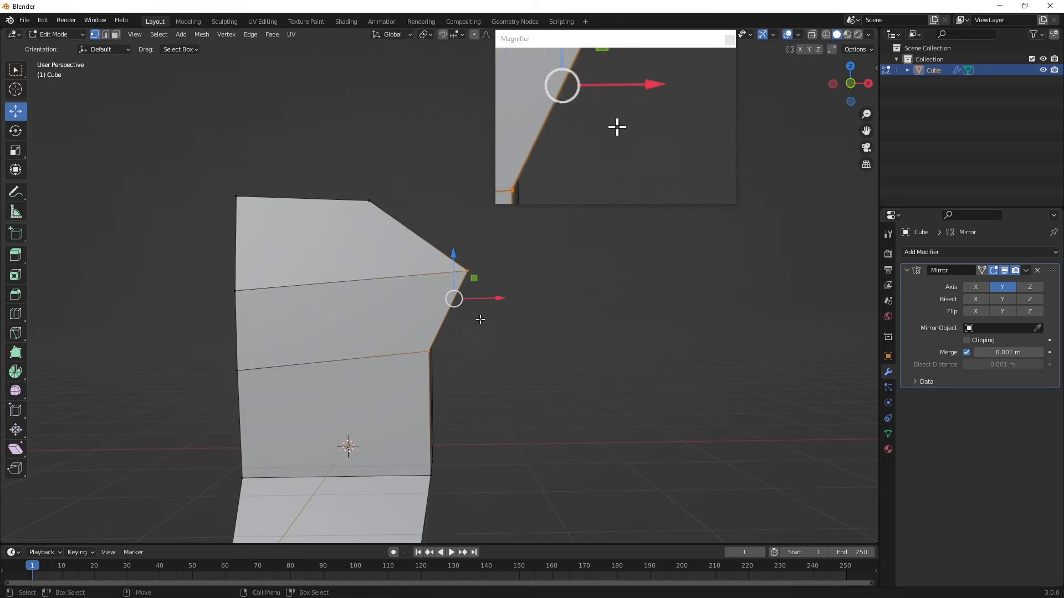
{"action": "middle_click_drag", "start_coordinate": [482, 316], "coordinate": [459, 384]}
{"action": "left_click_drag", "start_coordinate": [393, 255], "coordinate": [393, 256]}
{"action": "left_click_drag", "start_coordinate": [470, 325], "coordinate": [376, 349]}
{"action": "left_click_drag", "start_coordinate": [436, 322], "coordinate": [429, 319]}
{"action": "left_click", "coordinate": [470, 370]}
{"action": "mouse_move", "coordinate": [470, 371]}
{"action": "left_mouse_down", "text": "alt"}
{"action": "mouse_move", "coordinate": [401, 377]}
{"action": "mouse_move", "coordinate": [460, 365]}
{"action": "left_mouse_up", "text": "alt"}
- Move the outer -X vertex of the row just above the base inward toward +X
{"action": "middle_click_drag", "start_coordinate": [415, 427], "coordinate": [336, 309], "text": "alt"}
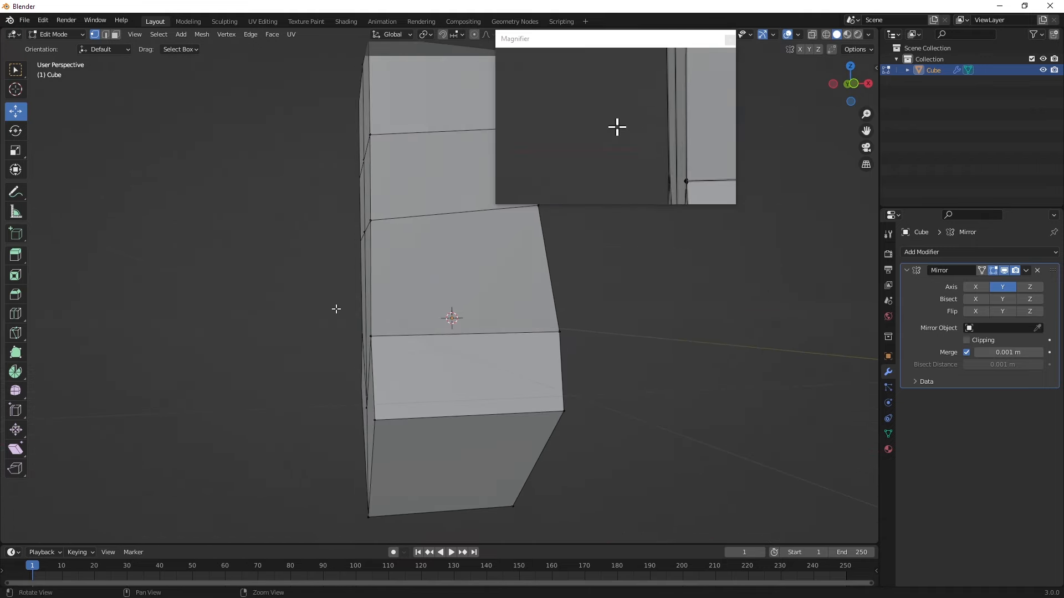
{"action": "left_click", "coordinate": [370, 336]}
{"action": "left_click_drag", "start_coordinate": [416, 335], "coordinate": [442, 337]}
{"action": "middle_click_drag", "start_coordinate": [442, 338], "coordinate": [411, 397]}
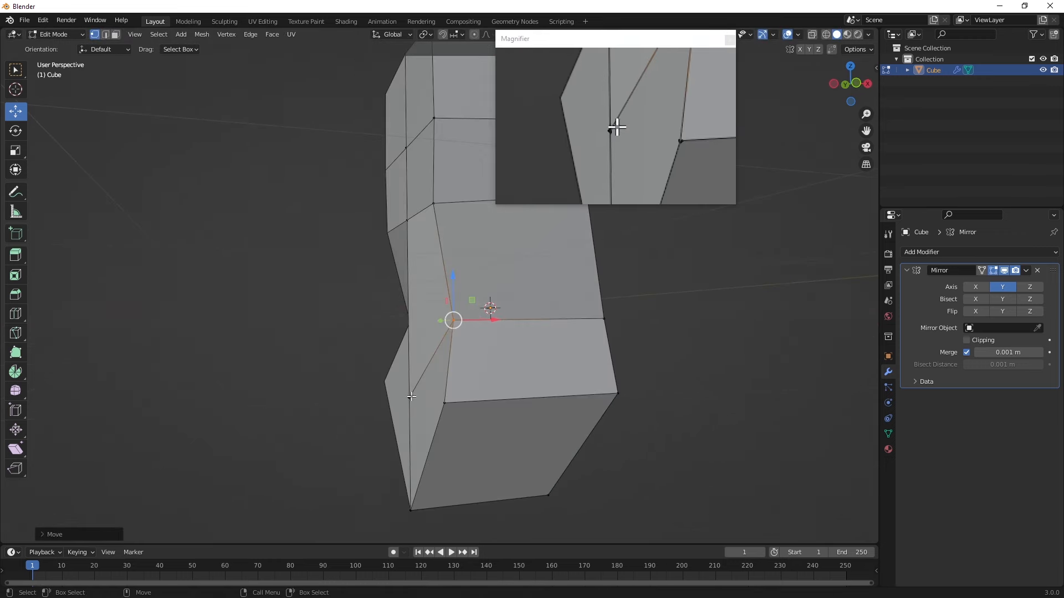
- Move the -X centre vertex of the third row inward along X, fine-tuning its depth
{"action": "middle_click_drag", "start_coordinate": [413, 224], "coordinate": [377, 292], "text": "shift"}
{"action": "left_click_drag", "start_coordinate": [373, 247], "coordinate": [371, 291]}
{"action": "left_click_drag", "start_coordinate": [418, 331], "coordinate": [441, 325]}
{"action": "middle_click_drag", "start_coordinate": [442, 326], "coordinate": [393, 303]}
{"action": "left_click_drag", "start_coordinate": [401, 296], "coordinate": [390, 297]}
{"action": "middle_click_drag", "start_coordinate": [390, 299], "coordinate": [401, 302]}
- Shift the -X side vertices of the upper rows and the -X bottom tip vertex toward +X
{"action": "left_click_drag", "start_coordinate": [458, 423], "coordinate": [317, 171]}
{"action": "left_click_drag", "start_coordinate": [434, 306], "coordinate": [470, 310]}
{"action": "middle_click_drag", "start_coordinate": [461, 324], "coordinate": [352, 368]}
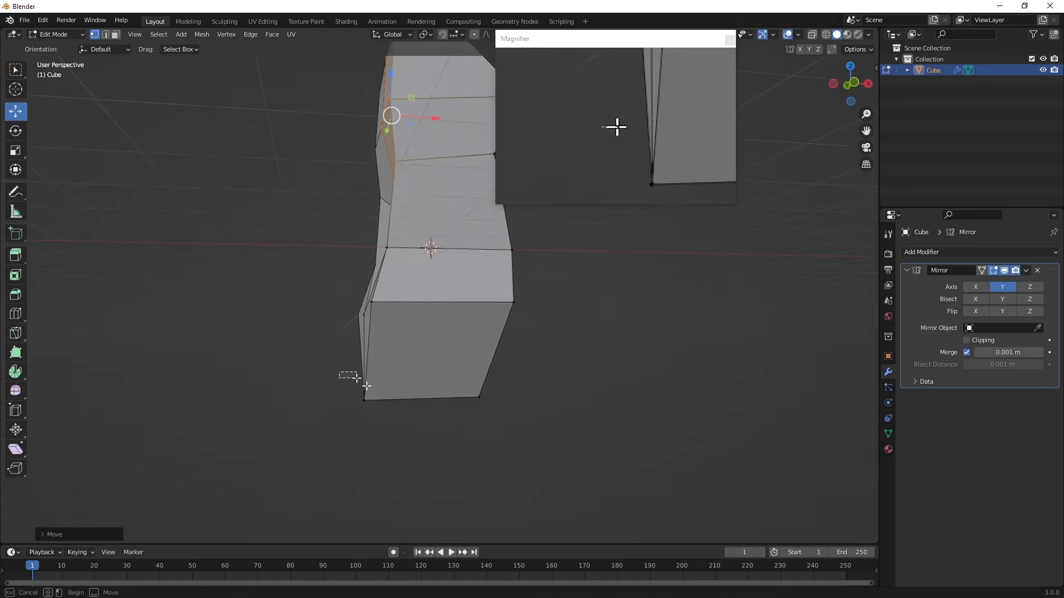
{"action": "left_click_drag", "start_coordinate": [418, 397], "coordinate": [430, 395]}
{"action": "middle_click_drag", "start_coordinate": [430, 395], "coordinate": [320, 341]}
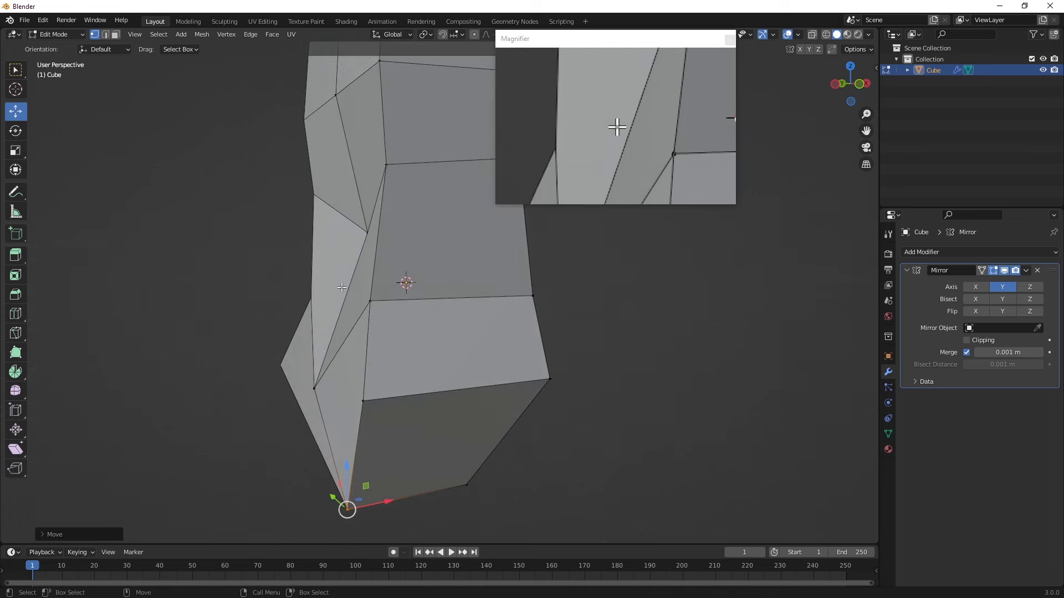
- Move the -X centre vertex of the third row outward toward -X
{"action": "left_click", "coordinate": [360, 233]}
{"action": "key", "text": "g"}
{"action": "key", "text": "x"}
{"action": "left_click", "coordinate": [347, 232]}
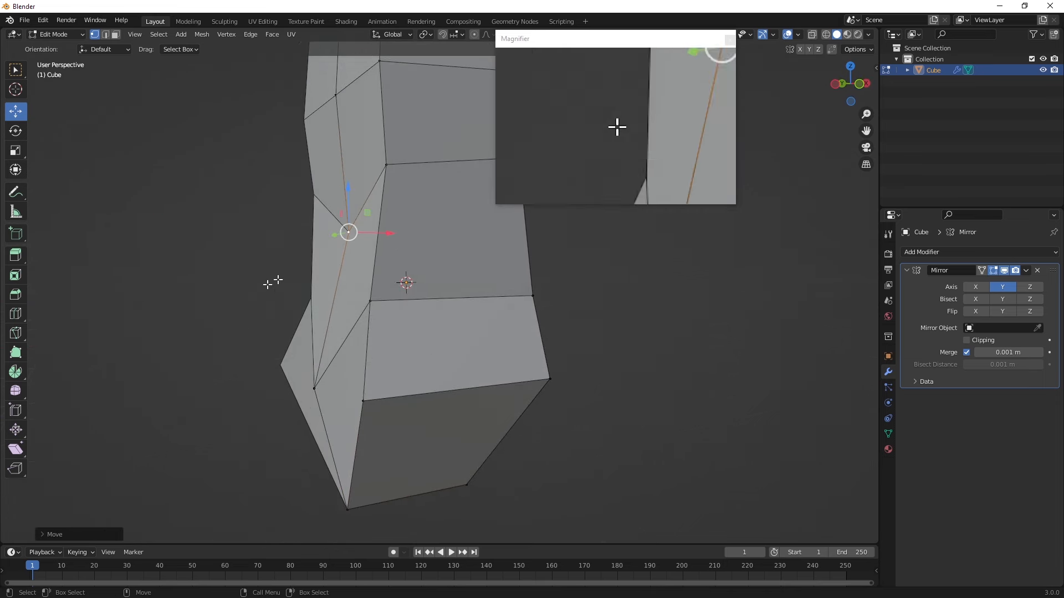
{"action": "left_click", "coordinate": [16, 313]}
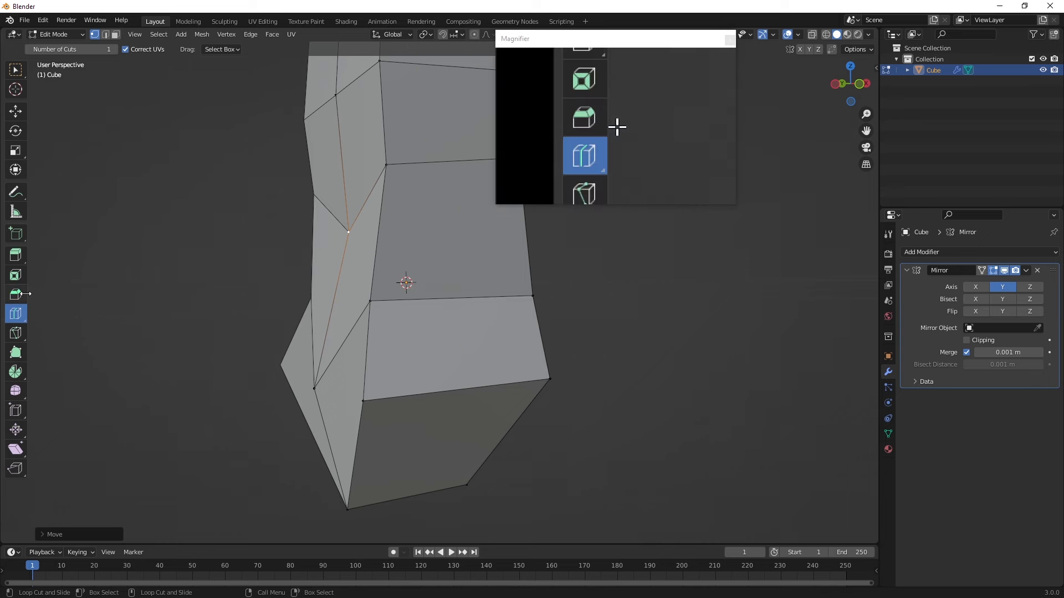
{"action": "left_click", "coordinate": [15, 111]}
{"action": "mouse_move", "coordinate": [247, 237]}
{"action": "middle_mouse_down"}
{"action": "mouse_move", "coordinate": [209, 254]}
{"action": "mouse_move", "coordinate": [259, 240]}
{"action": "middle_mouse_up"}
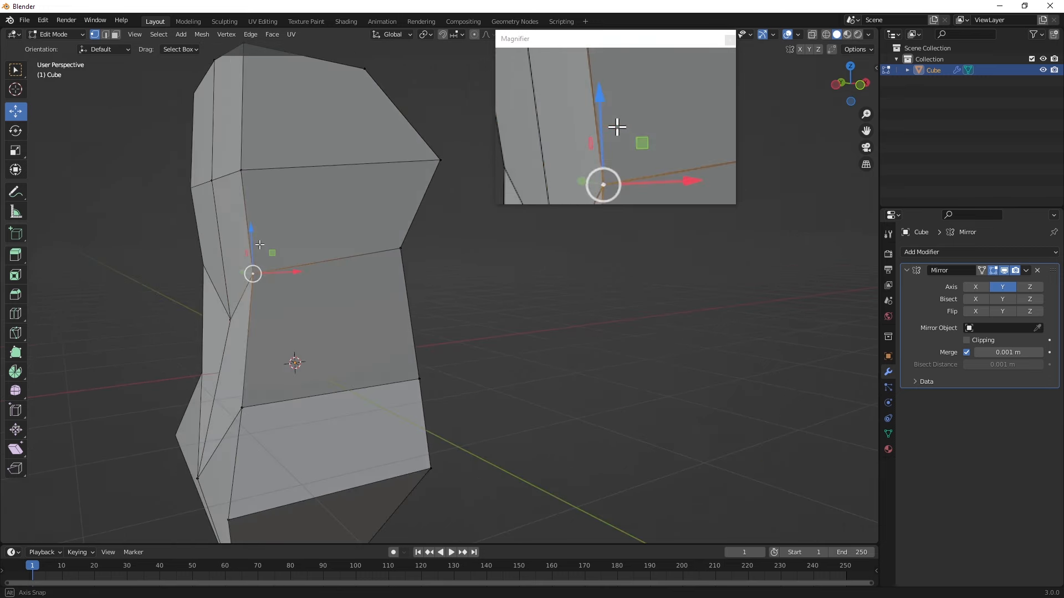
- Raise the -X centre vertex of the row just above the base along Z and move it toward +X
{"action": "middle_click_drag", "start_coordinate": [232, 331], "coordinate": [280, 324]}
{"action": "left_click_drag", "start_coordinate": [314, 401], "coordinate": [309, 308]}
{"action": "mouse_move", "coordinate": [310, 311]}
{"action": "middle_mouse_down"}
{"action": "mouse_move", "coordinate": [283, 313]}
{"action": "mouse_move", "coordinate": [299, 320]}
{"action": "middle_mouse_up"}
{"action": "left_click_drag", "start_coordinate": [272, 329], "coordinate": [290, 327]}
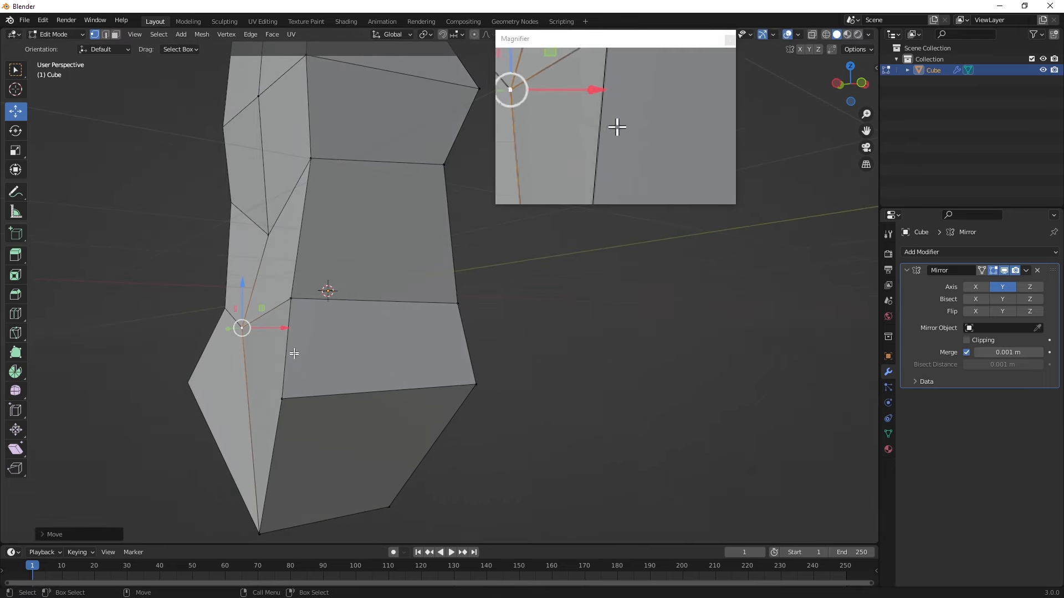
- Select the outer and centre -X vertices of the row just above the base and lower them along Z
{"action": "left_click", "coordinate": [290, 299]}
{"action": "left_click", "coordinate": [221, 311], "text": "shift"}
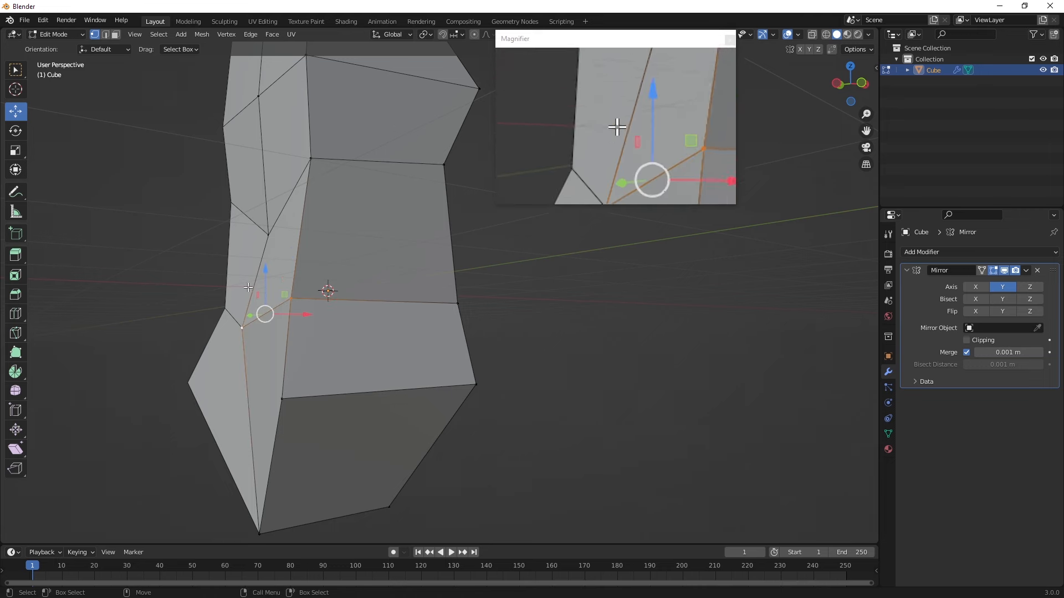
{"action": "key", "text": "g"}
{"action": "key", "text": "z"}
{"action": "left_click", "coordinate": [259, 309]}
{"action": "middle_click_drag", "start_coordinate": [259, 309], "coordinate": [146, 299]}
- Add a horizontal loop cut between the row just above the base and the base's widest edge
{"action": "left_click", "coordinate": [18, 313]}
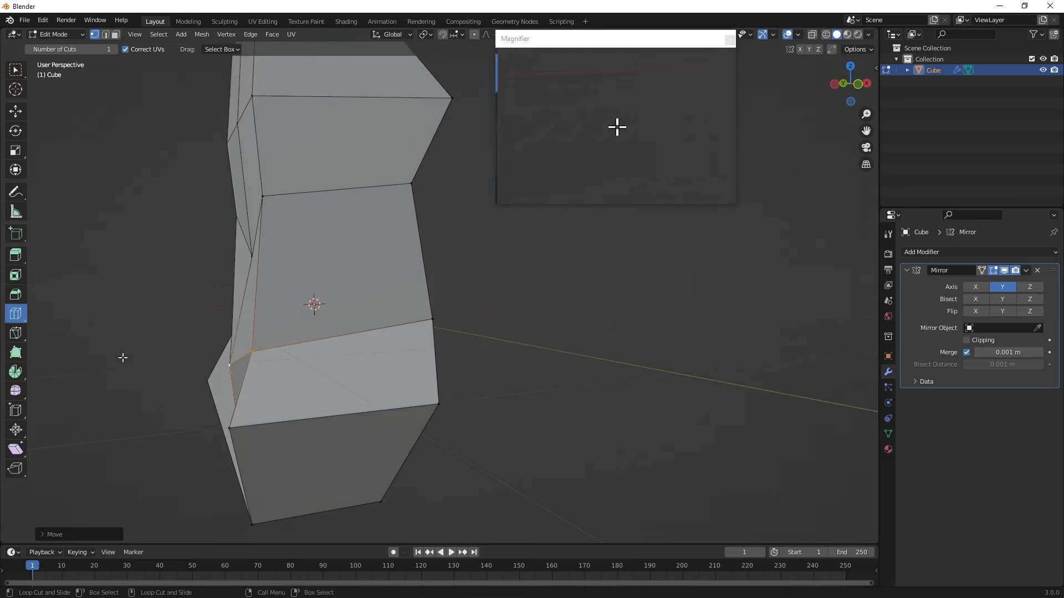
{"action": "left_click", "coordinate": [233, 380]}
{"action": "middle_click_drag", "start_coordinate": [149, 367], "coordinate": [211, 354]}
- Pull the base's -X centre vertex outward toward -X and shift the outer vertex below the new loop slightly toward +X
{"action": "left_click", "coordinate": [16, 111]}
{"action": "left_click", "coordinate": [326, 387]}
{"action": "left_click_drag", "start_coordinate": [358, 390], "coordinate": [314, 380]}
{"action": "mouse_move", "coordinate": [327, 374]}
{"action": "middle_mouse_down"}
{"action": "mouse_move", "coordinate": [302, 375]}
{"action": "mouse_move", "coordinate": [312, 375]}
{"action": "middle_mouse_up"}
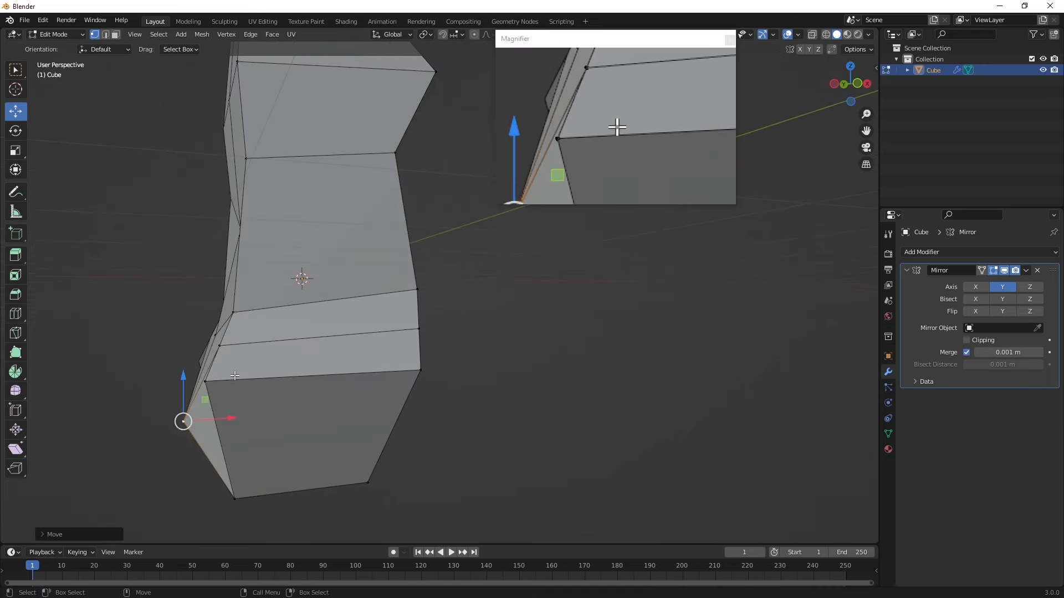
{"action": "left_click", "coordinate": [208, 381]}
{"action": "mouse_move", "coordinate": [257, 379]}
{"action": "left_mouse_down"}
{"action": "mouse_move", "coordinate": [274, 378]}
{"action": "mouse_move", "coordinate": [266, 378]}
{"action": "left_mouse_up"}
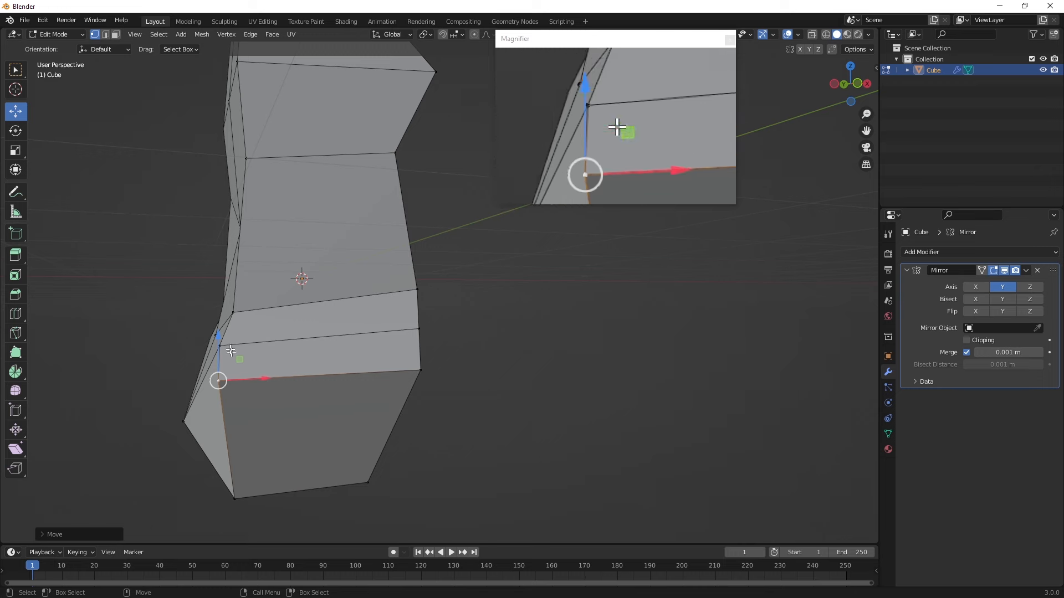
- Raise the -X centre vertices of the row above the base and the third row along Z, shifting the lower one toward +X
{"action": "middle_click_drag", "start_coordinate": [263, 377], "coordinate": [256, 346]}
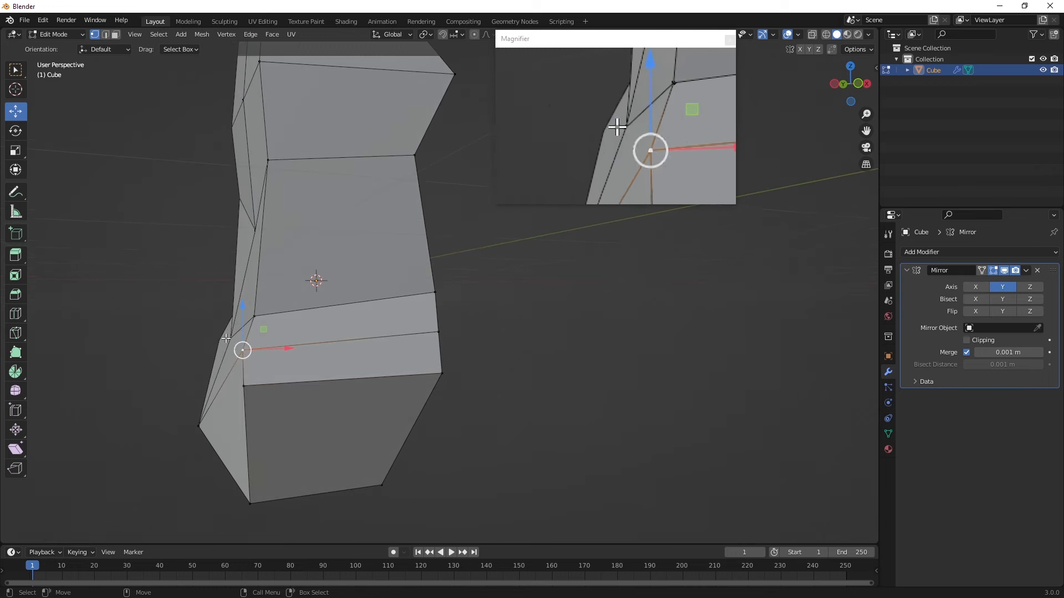
{"action": "left_click_drag", "start_coordinate": [231, 298], "coordinate": [229, 280]}
{"action": "left_click_drag", "start_coordinate": [276, 315], "coordinate": [291, 312]}
{"action": "middle_click_drag", "start_coordinate": [291, 312], "coordinate": [290, 279]}
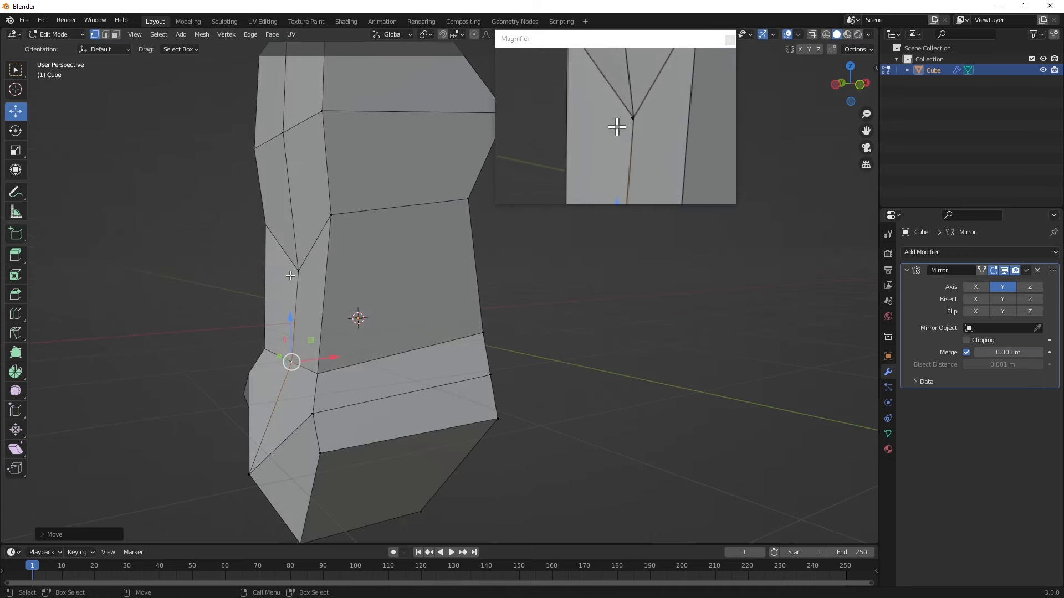
{"action": "left_click_drag", "start_coordinate": [299, 231], "coordinate": [298, 197]}
{"action": "middle_click_drag", "start_coordinate": [327, 213], "coordinate": [272, 365]}
- Raise the base's -X centre vertex and bottom tip vertex along Z, and shift the tip toward -X
{"action": "left_click_drag", "start_coordinate": [222, 343], "coordinate": [225, 294]}
{"action": "middle_click_drag", "start_coordinate": [275, 361], "coordinate": [221, 411]}
{"action": "left_click_drag", "start_coordinate": [222, 412], "coordinate": [243, 430]}
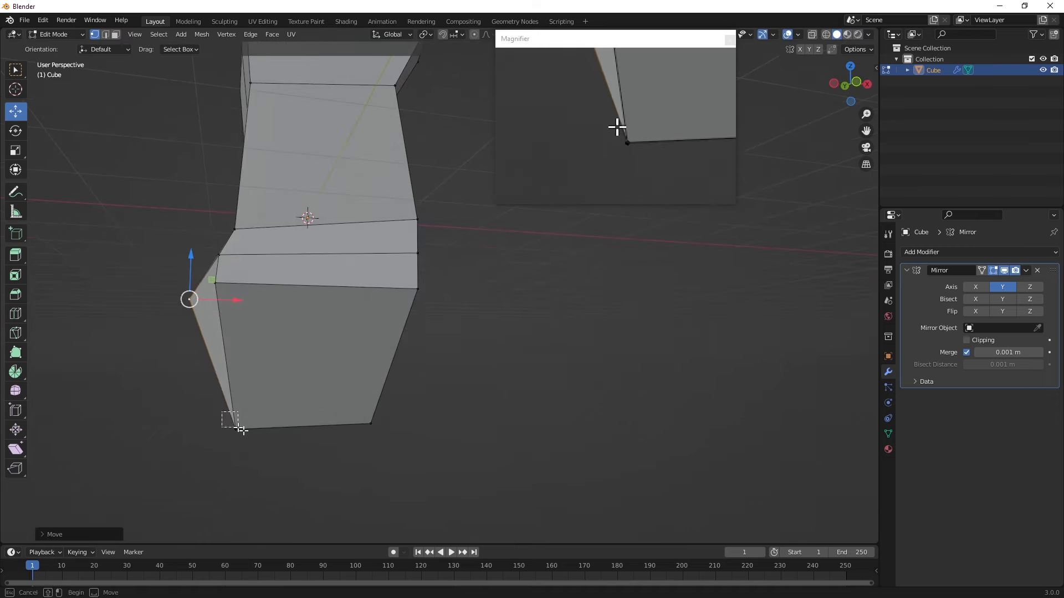
{"action": "left_click_drag", "start_coordinate": [244, 391], "coordinate": [235, 357]}
{"action": "left_click_drag", "start_coordinate": [276, 395], "coordinate": [265, 394]}
- Move the base's lower outer -X vertex about 0.03 m toward +X, and bring the base's outer vertices inward along Y
{"action": "left_click_drag", "start_coordinate": [262, 284], "coordinate": [268, 284]}
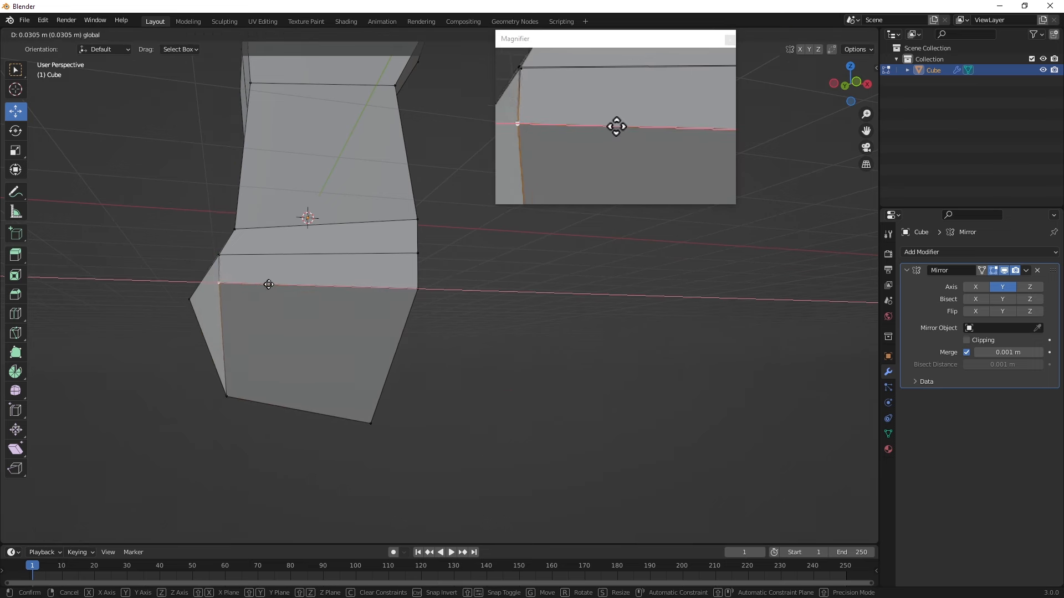
{"action": "middle_click_drag", "start_coordinate": [253, 291], "coordinate": [150, 299]}
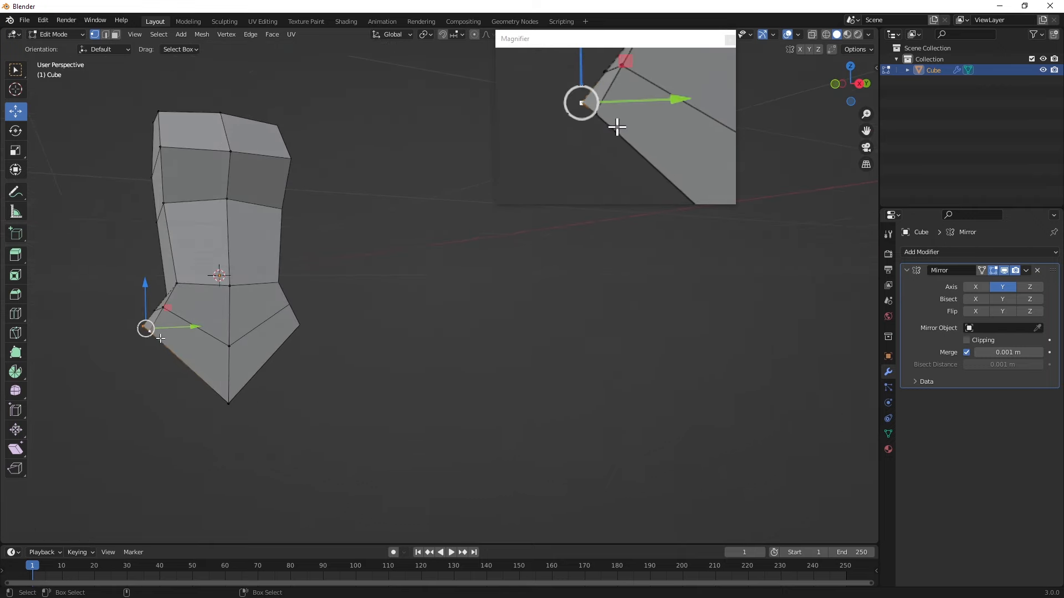
{"action": "left_click_drag", "start_coordinate": [193, 328], "coordinate": [203, 325]}
{"action": "scroll", "coordinate": [188, 342], "scroll_direction": "up", "scroll_amount": 3}
{"action": "middle_click_drag", "start_coordinate": [188, 341], "coordinate": [256, 283]}
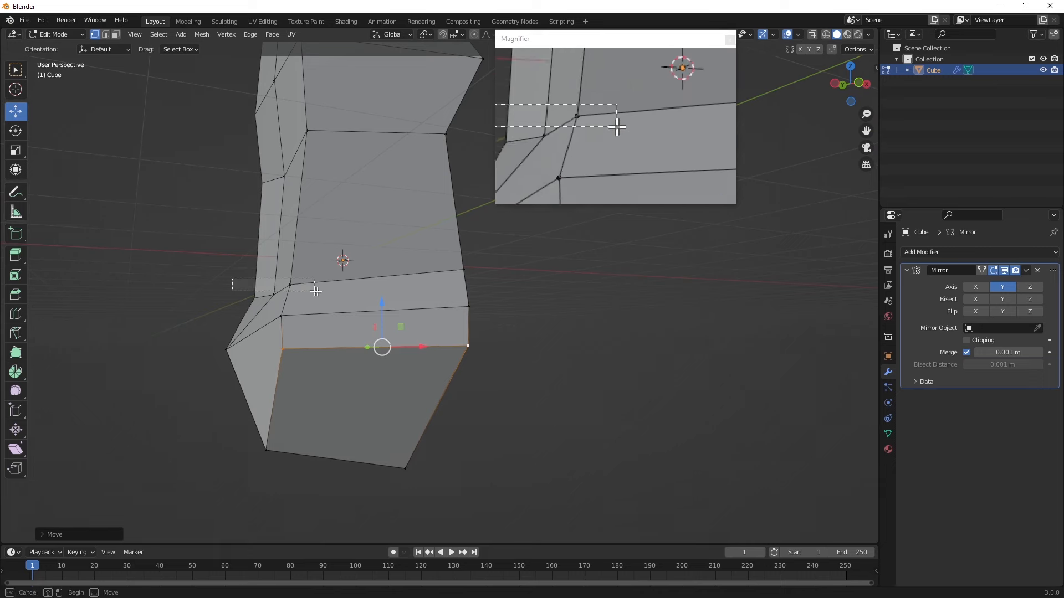
- Raise the -X side vertices of the row just above the base along Z and fine-tune that area along X
{"action": "left_click_drag", "start_coordinate": [284, 258], "coordinate": [325, 221]}
{"action": "middle_click_drag", "start_coordinate": [325, 221], "coordinate": [316, 254]}
{"action": "left_click_drag", "start_coordinate": [361, 316], "coordinate": [357, 309]}
{"action": "middle_click_drag", "start_coordinate": [356, 309], "coordinate": [284, 349]}
{"action": "left_click_drag", "start_coordinate": [325, 350], "coordinate": [333, 350]}
{"action": "middle_click_drag", "start_coordinate": [267, 275], "coordinate": [510, 362]}
- Adjust the base's lower outer -X vertex slightly along Z and nudge it toward -X
{"action": "left_click_drag", "start_coordinate": [436, 335], "coordinate": [405, 327]}
{"action": "middle_click_drag", "start_coordinate": [404, 327], "coordinate": [383, 308]}
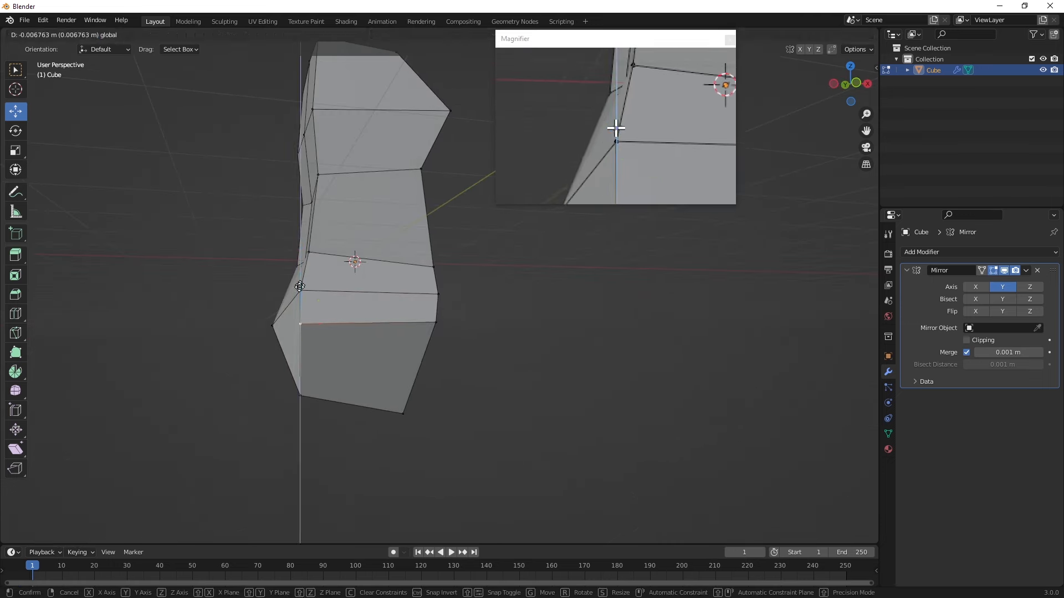
{"action": "left_click_drag", "start_coordinate": [300, 291], "coordinate": [300, 290]}
{"action": "mouse_move", "coordinate": [301, 290]}
{"action": "middle_mouse_down"}
{"action": "mouse_move", "coordinate": [406, 304]}
{"action": "mouse_move", "coordinate": [308, 300]}
{"action": "middle_mouse_up"}
{"action": "left_click_drag", "start_coordinate": [352, 335], "coordinate": [346, 335]}
{"action": "left_click", "coordinate": [480, 313]}
{"action": "middle_click_drag", "start_coordinate": [474, 314], "coordinate": [329, 341]}
- Lower the boxed -X side vertices slightly along Z and shift the -X side vertices toward +X
{"action": "left_click_drag", "start_coordinate": [329, 347], "coordinate": [297, 273]}
{"action": "left_click_drag", "start_coordinate": [358, 294], "coordinate": [359, 303]}
{"action": "middle_click_drag", "start_coordinate": [359, 303], "coordinate": [389, 304]}
{"action": "left_click", "coordinate": [413, 285]}
{"action": "left_click_drag", "start_coordinate": [393, 358], "coordinate": [282, 221]}
{"action": "left_click_drag", "start_coordinate": [392, 280], "coordinate": [410, 280]}
{"action": "middle_click_drag", "start_coordinate": [497, 280], "coordinate": [387, 432]}
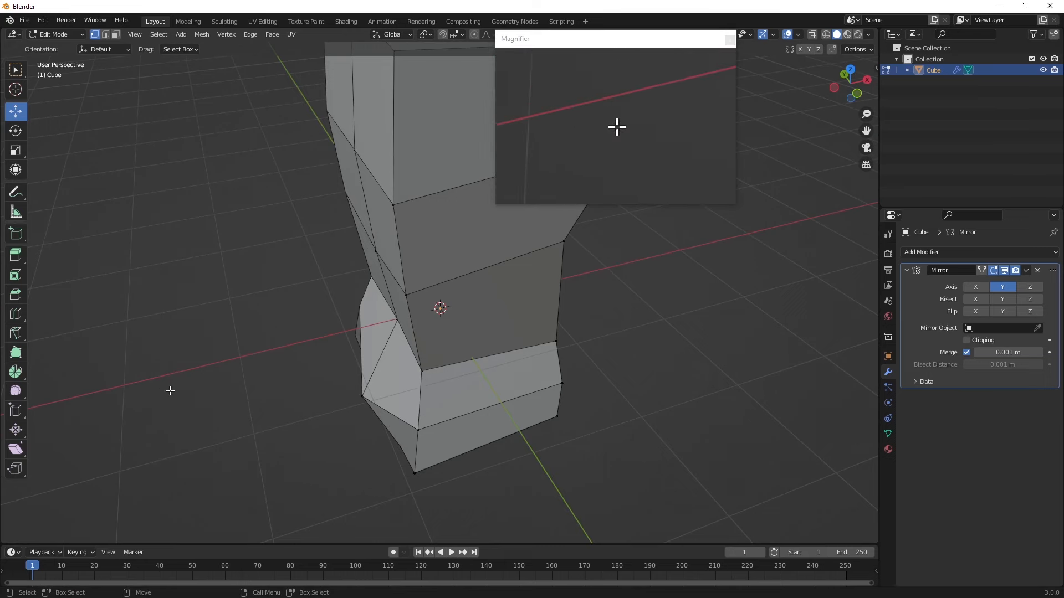
- Knife-cut an edge from the base's lower outer -X vertex to its -X centre vertex
{"action": "left_click_drag", "start_coordinate": [170, 391], "coordinate": [169, 368], "text": "alt"}
{"action": "left_click", "coordinate": [8, 332]}
{"action": "scroll", "coordinate": [426, 348], "scroll_direction": "up", "scroll_amount": 1}
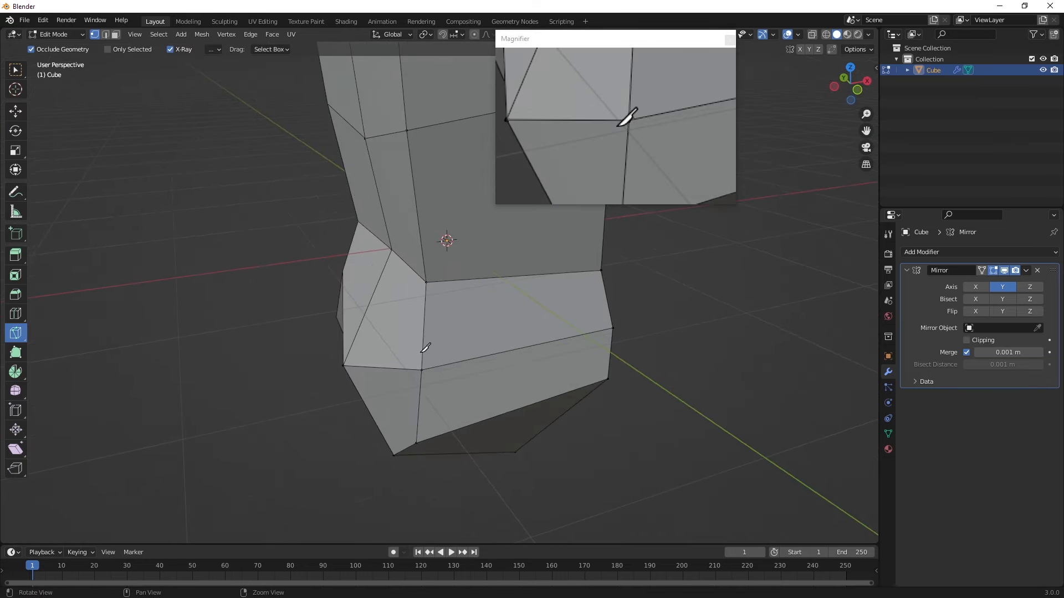
{"action": "middle_click_drag", "start_coordinate": [426, 348], "coordinate": [411, 303], "text": "alt"}
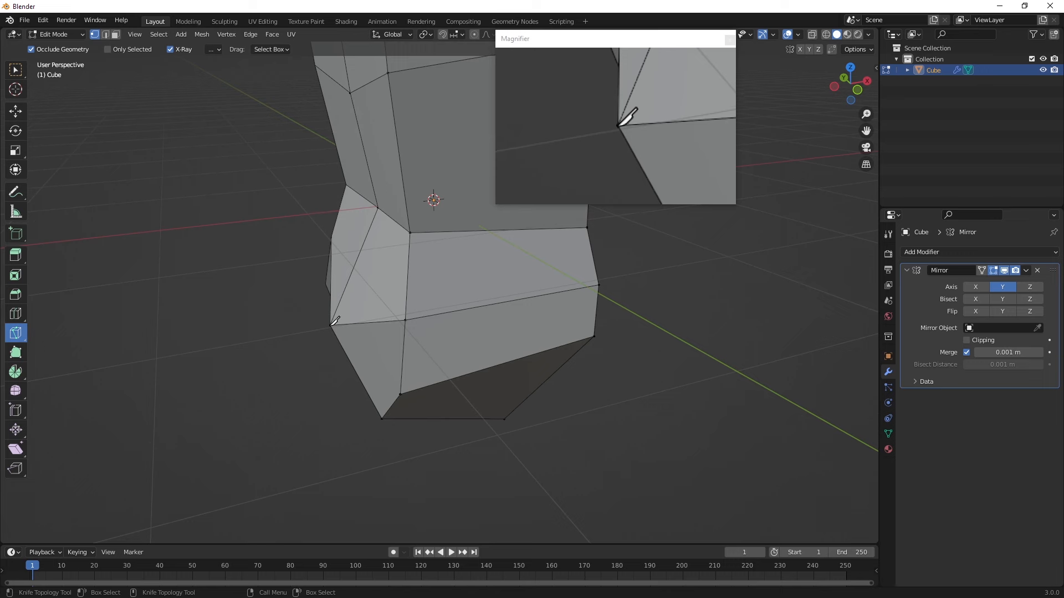
{"action": "left_click", "coordinate": [400, 395]}
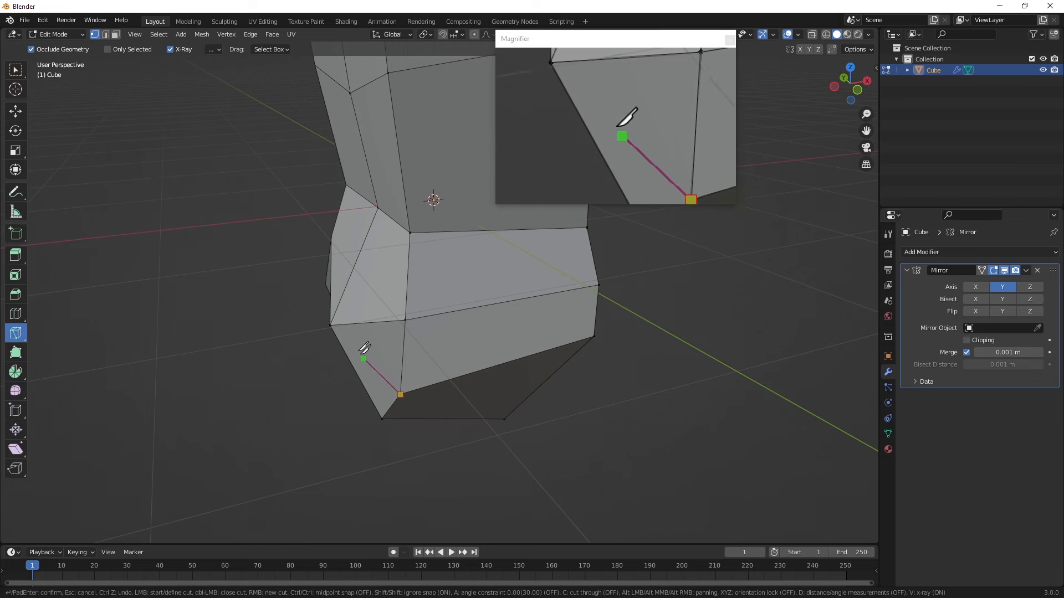
{"action": "left_click", "coordinate": [331, 325]}
{"action": "key", "text": "Return"}
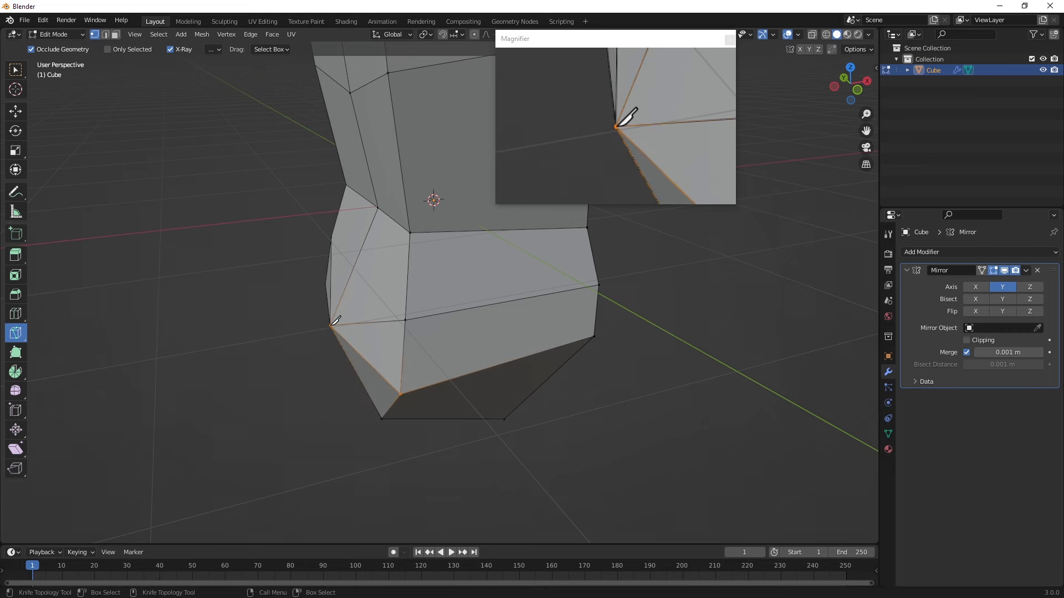
- Knife-cut an edge from the base's -X centre vertex to the outer vertex of the row just above the base
{"action": "left_click", "coordinate": [23, 114]}
{"action": "middle_click_drag", "start_coordinate": [249, 263], "coordinate": [348, 299]}
{"action": "left_click", "coordinate": [294, 306]}
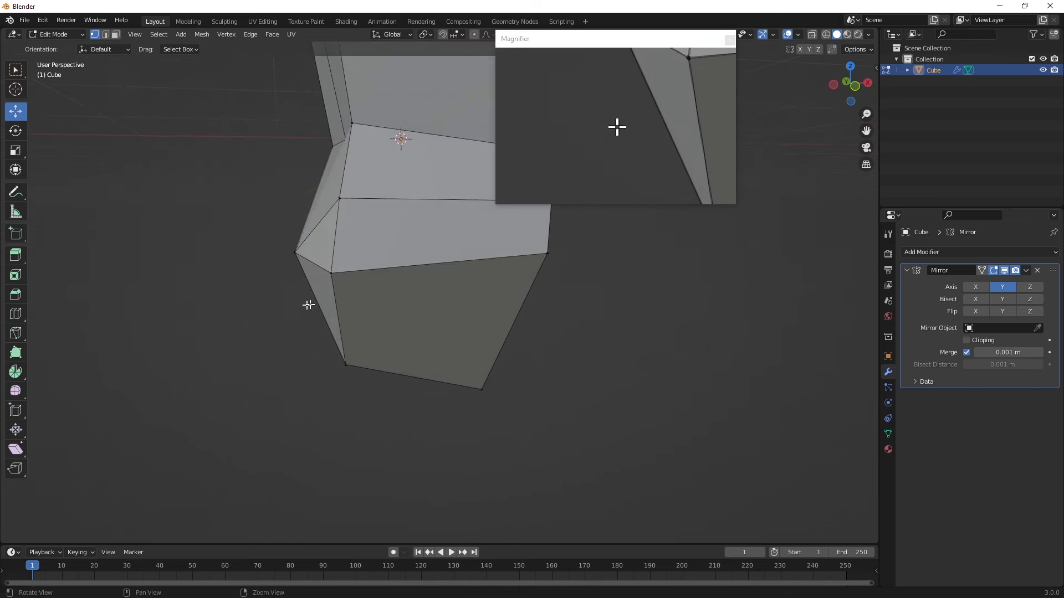
{"action": "middle_click_drag", "start_coordinate": [351, 194], "coordinate": [341, 249], "text": "shift"}
{"action": "middle_click_drag", "start_coordinate": [320, 321], "coordinate": [302, 299]}
{"action": "left_click", "coordinate": [15, 332]}
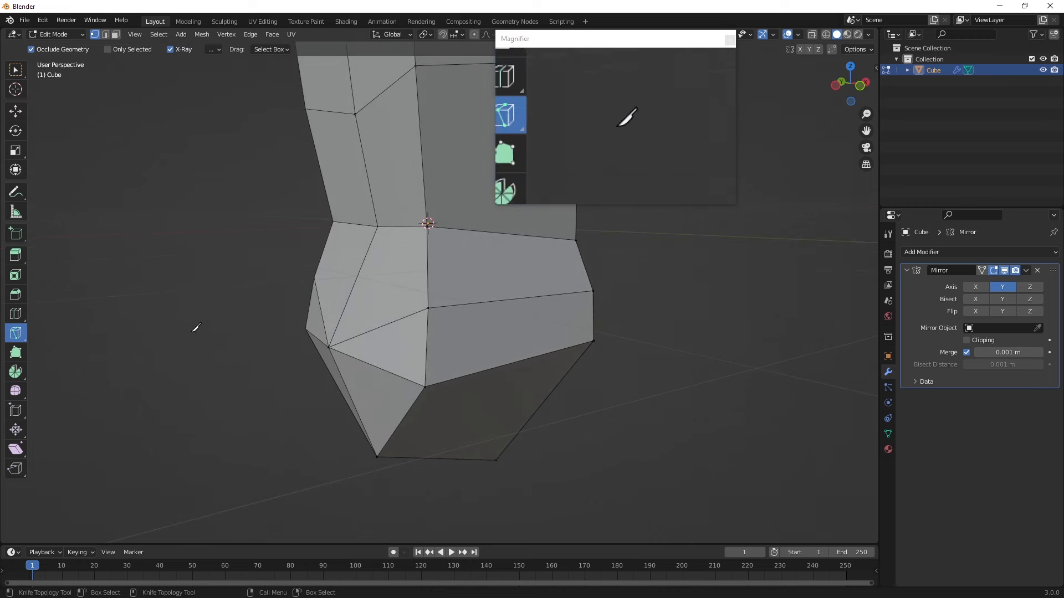
{"action": "left_click", "coordinate": [328, 348]}
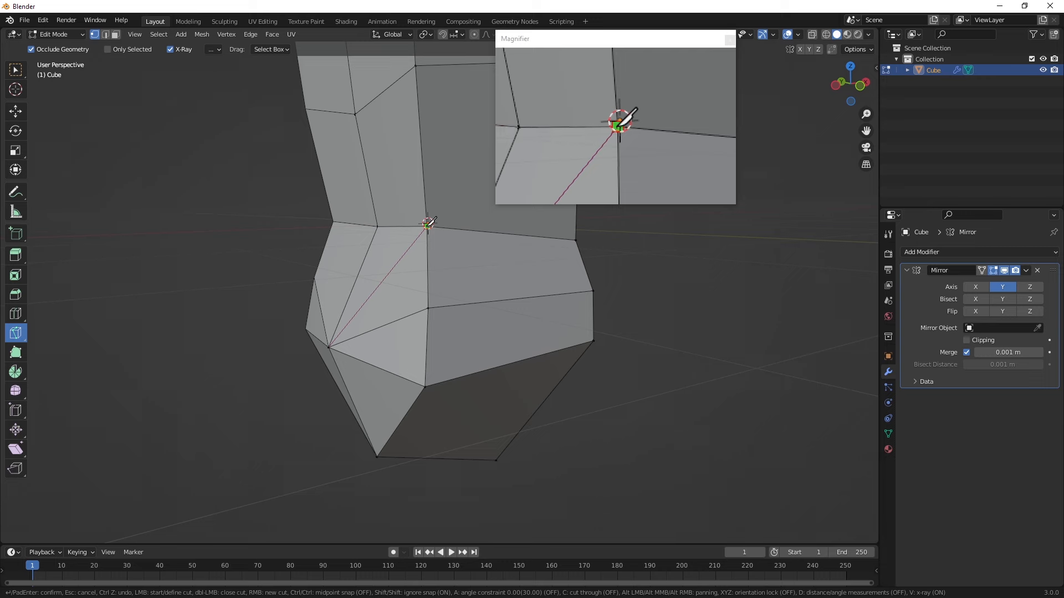
{"action": "left_click", "coordinate": [16, 112]}
- Switch to face selection and select the three adjoining triangular faces on one side of the base's -X centre vertex
{"action": "middle_click_drag", "start_coordinate": [266, 205], "coordinate": [239, 225], "text": "shift"}
{"action": "middle_click_drag", "start_coordinate": [357, 320], "coordinate": [342, 298]}
{"action": "left_click", "coordinate": [116, 34]}
{"action": "left_click", "coordinate": [405, 351]}
{"action": "left_click_drag", "start_coordinate": [459, 392], "coordinate": [442, 379]}
{"action": "left_click", "coordinate": [406, 409]}
{"action": "left_click", "coordinate": [385, 440], "text": "shift"}
{"action": "middle_click_drag", "start_coordinate": [457, 423], "coordinate": [439, 418]}
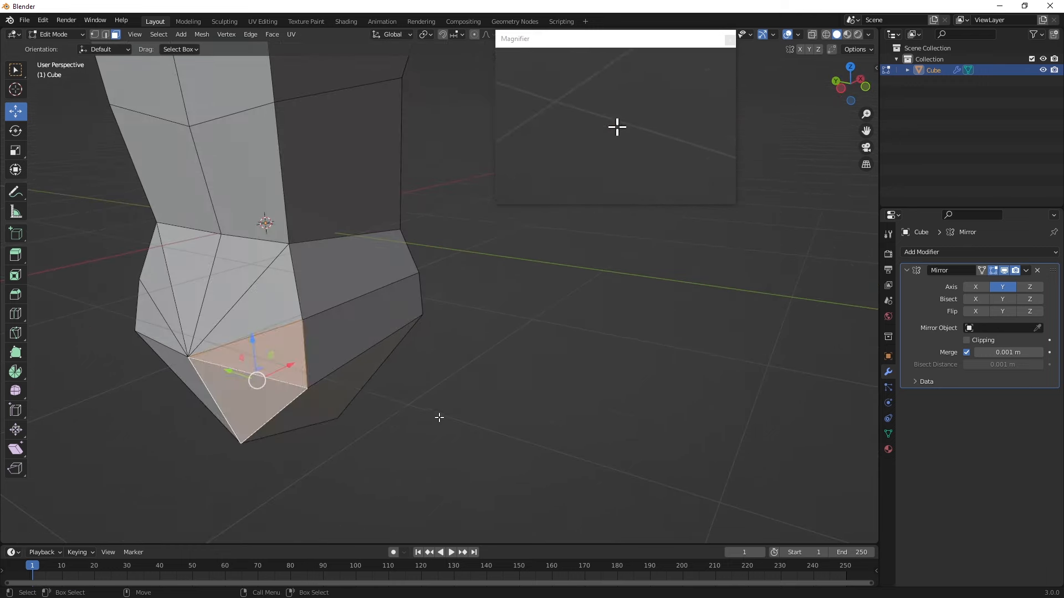
{"action": "left_click", "coordinate": [440, 418]}
{"action": "left_click_drag", "start_coordinate": [266, 387], "coordinate": [263, 298]}
{"action": "middle_click_drag", "start_coordinate": [262, 297], "coordinate": [302, 331], "text": "shift"}
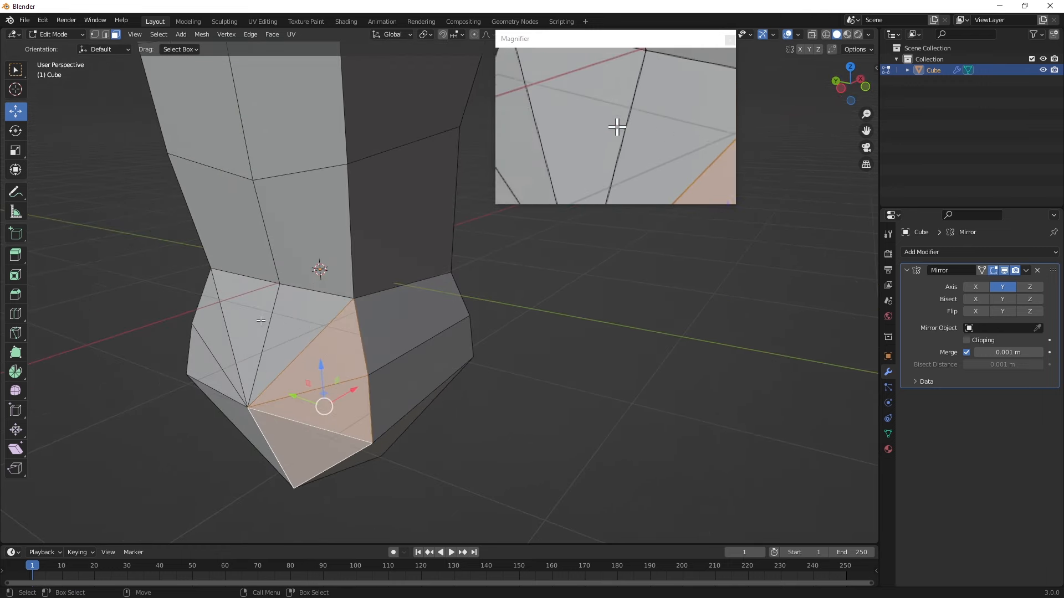
{"action": "middle_click_drag", "start_coordinate": [370, 305], "coordinate": [371, 376]}
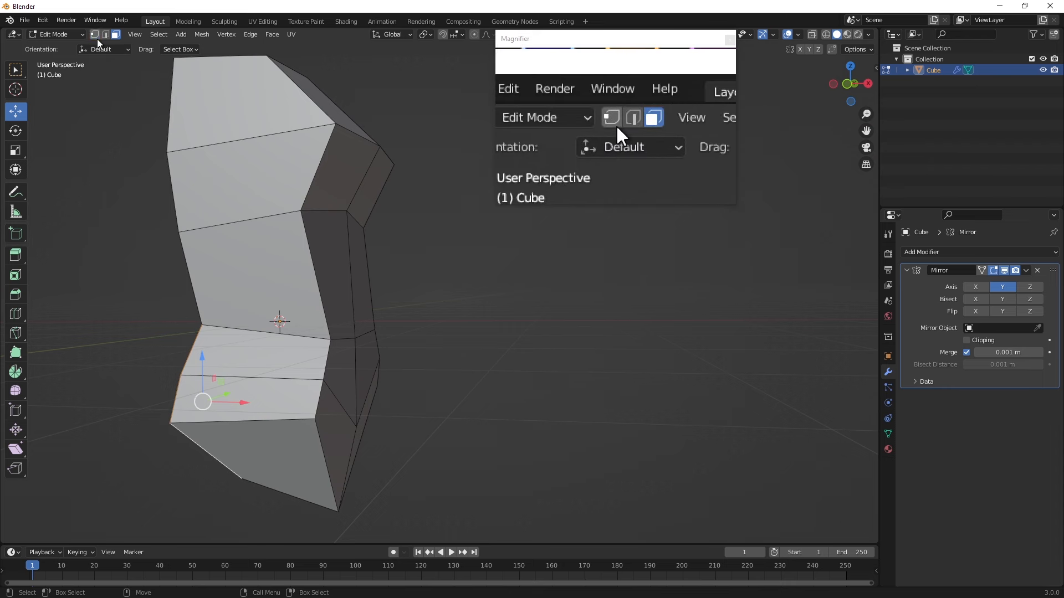
- Switch to vertex selection and box-select the body's outer side vertices, shifting them slightly along Y
{"action": "left_click", "coordinate": [103, 213]}
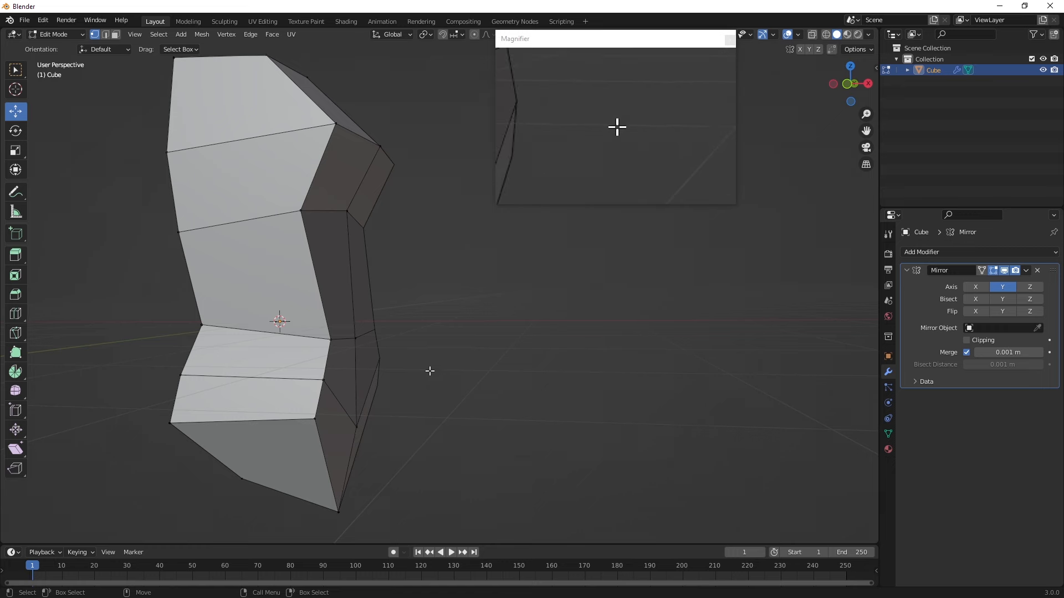
{"action": "middle_click_drag", "start_coordinate": [474, 323], "coordinate": [490, 353]}
{"action": "left_click_drag", "start_coordinate": [375, 453], "coordinate": [346, 363]}
{"action": "middle_click_drag", "start_coordinate": [484, 344], "coordinate": [494, 387]}
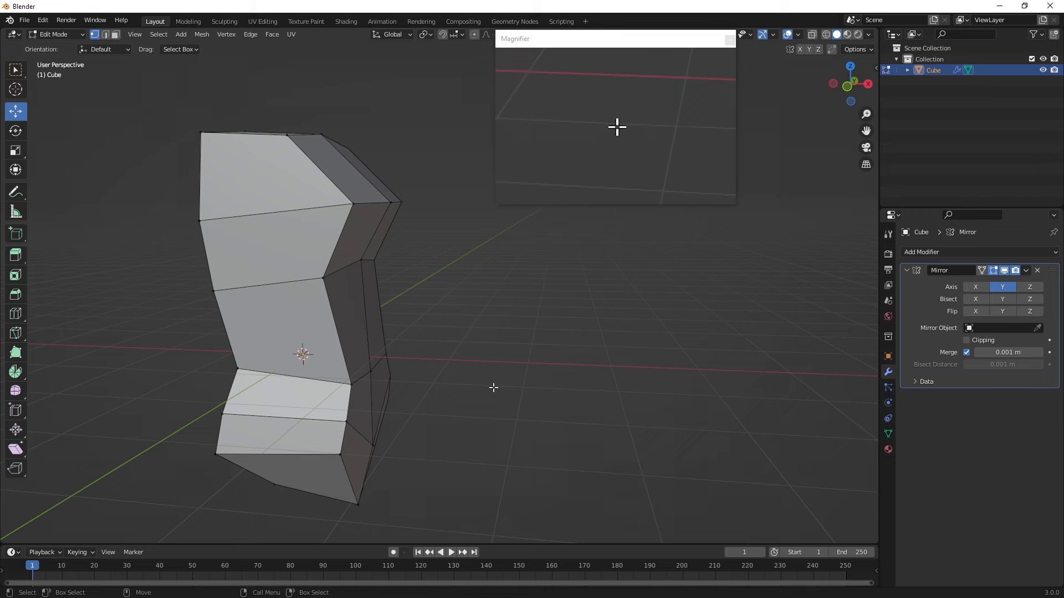
{"action": "mouse_move", "coordinate": [495, 383]}
{"action": "middle_mouse_down"}
{"action": "mouse_move", "coordinate": [513, 356]}
{"action": "mouse_move", "coordinate": [505, 387]}
{"action": "middle_mouse_up"}
{"action": "left_click_drag", "start_coordinate": [338, 359], "coordinate": [258, 195]}
{"action": "left_click_drag", "start_coordinate": [322, 298], "coordinate": [317, 298]}
- Box-select the upper body's outer vertices on the -Y side and move them slightly outward toward -Y
{"action": "left_click_drag", "start_coordinate": [256, 237], "coordinate": [316, 272]}
{"action": "left_click_drag", "start_coordinate": [272, 212], "coordinate": [270, 180]}
{"action": "middle_click_drag", "start_coordinate": [271, 220], "coordinate": [377, 259]}
{"action": "mouse_move", "coordinate": [310, 348]}
{"action": "middle_mouse_down"}
{"action": "mouse_move", "coordinate": [349, 355]}
{"action": "mouse_move", "coordinate": [335, 340]}
{"action": "mouse_move", "coordinate": [310, 340]}
{"action": "mouse_move", "coordinate": [321, 342]}
{"action": "middle_mouse_up"}
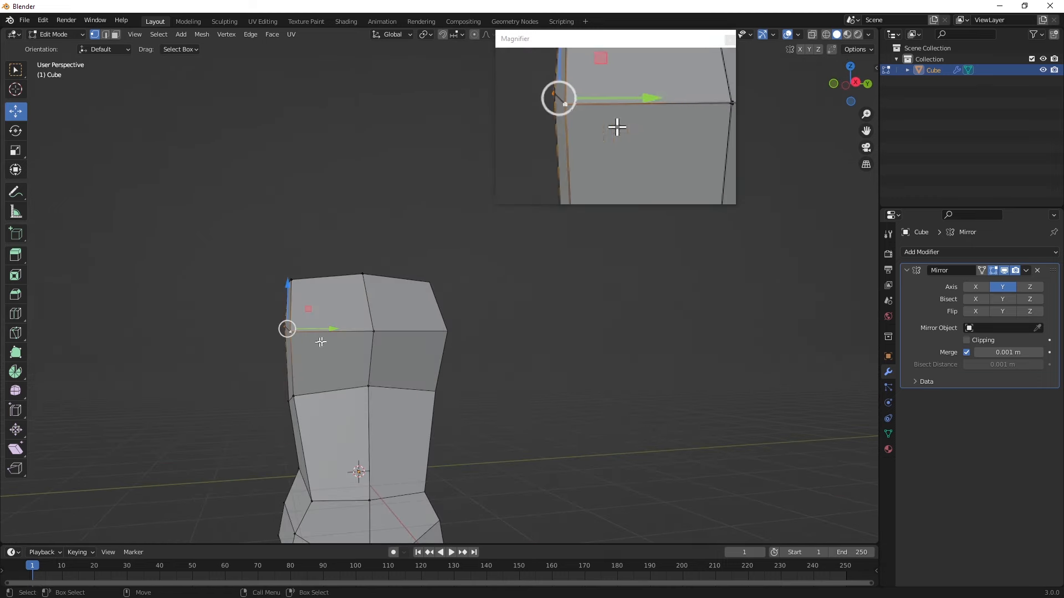
{"action": "left_click_drag", "start_coordinate": [330, 328], "coordinate": [325, 328]}
{"action": "middle_click_drag", "start_coordinate": [333, 347], "coordinate": [317, 351]}
{"action": "middle_click_drag", "start_coordinate": [240, 409], "coordinate": [264, 372]}
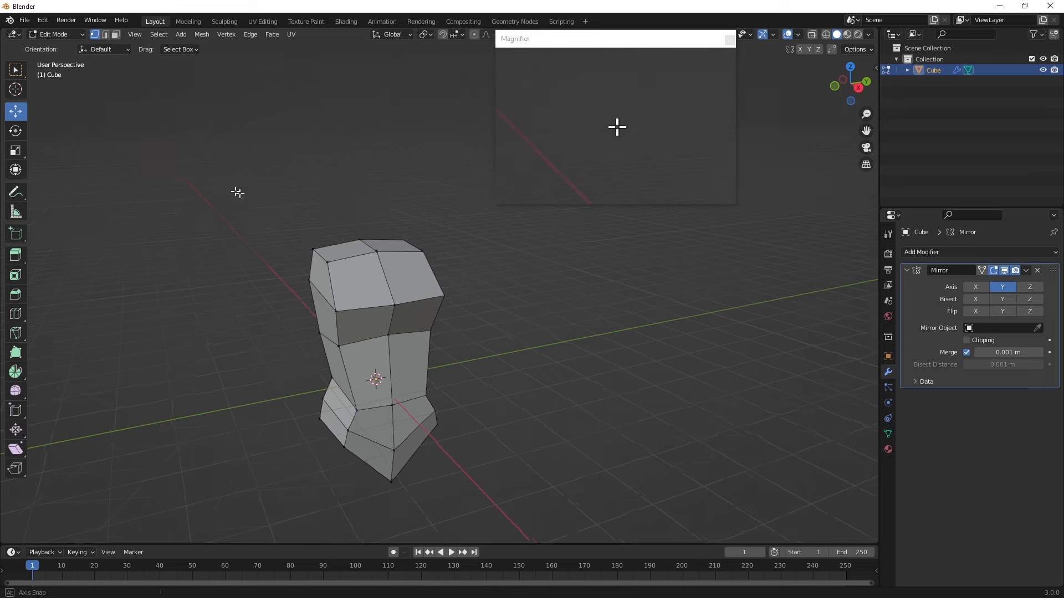
- Move the waist's rear outer vertex on the -Y side slightly inward toward +Y and deselect it
{"action": "middle_click_drag", "start_coordinate": [231, 168], "coordinate": [327, 326]}
{"action": "left_click", "coordinate": [291, 315]}
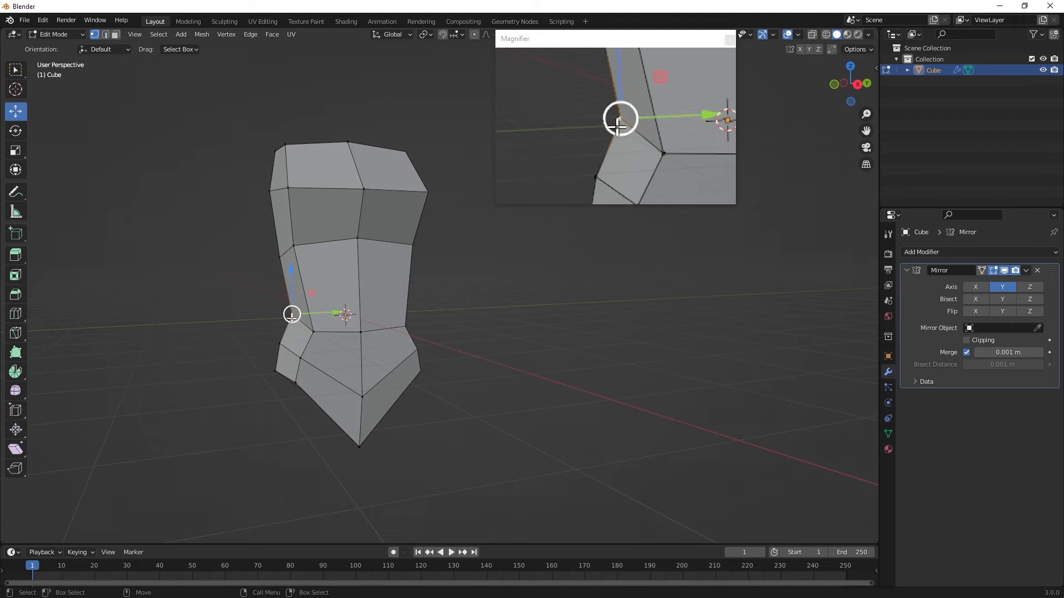
{"action": "left_click_drag", "start_coordinate": [337, 313], "coordinate": [339, 313]}
{"action": "mouse_move", "coordinate": [265, 343]}
{"action": "left_mouse_down", "text": "alt"}
{"action": "mouse_move", "coordinate": [235, 347]}
{"action": "mouse_move", "coordinate": [276, 332]}
{"action": "left_mouse_up", "text": "alt"}
{"action": "left_click", "coordinate": [235, 346]}
{"action": "middle_click_drag", "start_coordinate": [303, 279], "coordinate": [266, 309], "text": "alt"}
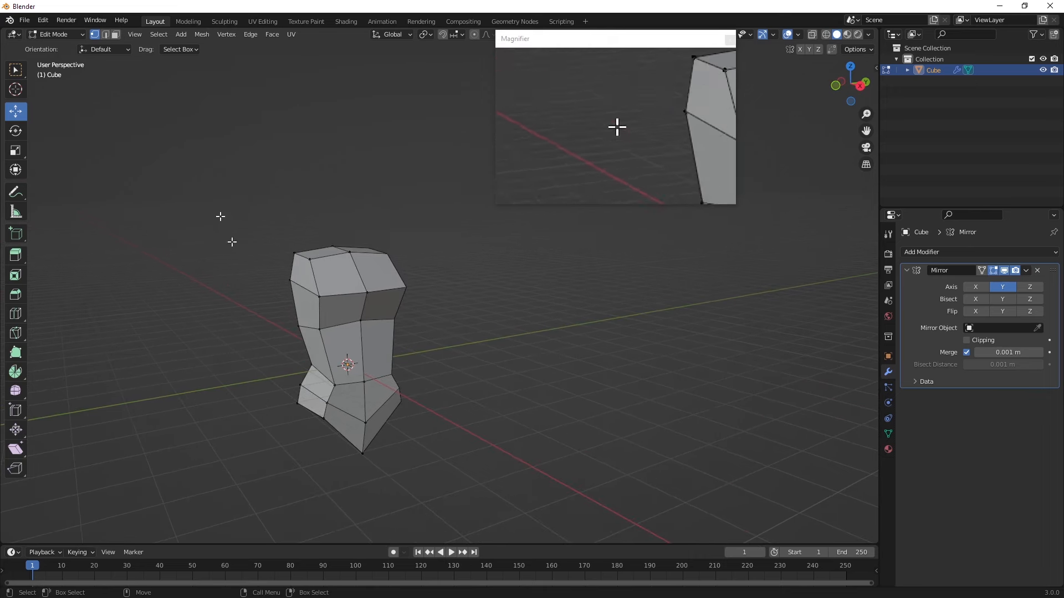
{"action": "left_click", "coordinate": [203, 35]}
{"action": "mouse_move", "coordinate": [234, 47]}
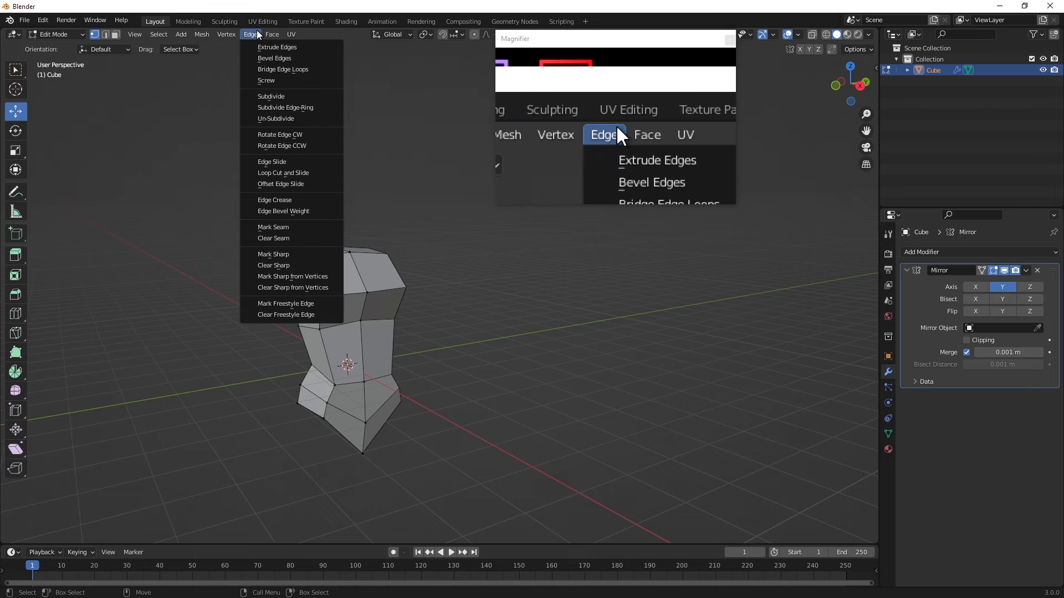
{"action": "mouse_move", "coordinate": [273, 38]}
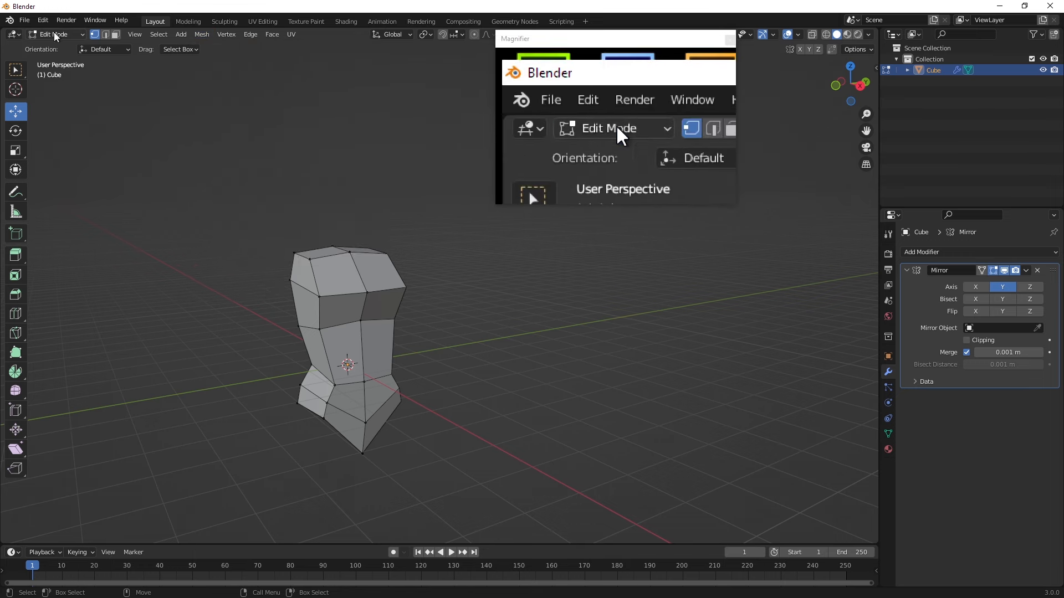
- Return to Object Mode, add a new cube and move it up beside the upper body on the -Y side
{"action": "left_click", "coordinate": [68, 35]}
{"action": "left_click", "coordinate": [77, 48]}
{"action": "left_click", "coordinate": [167, 35]}
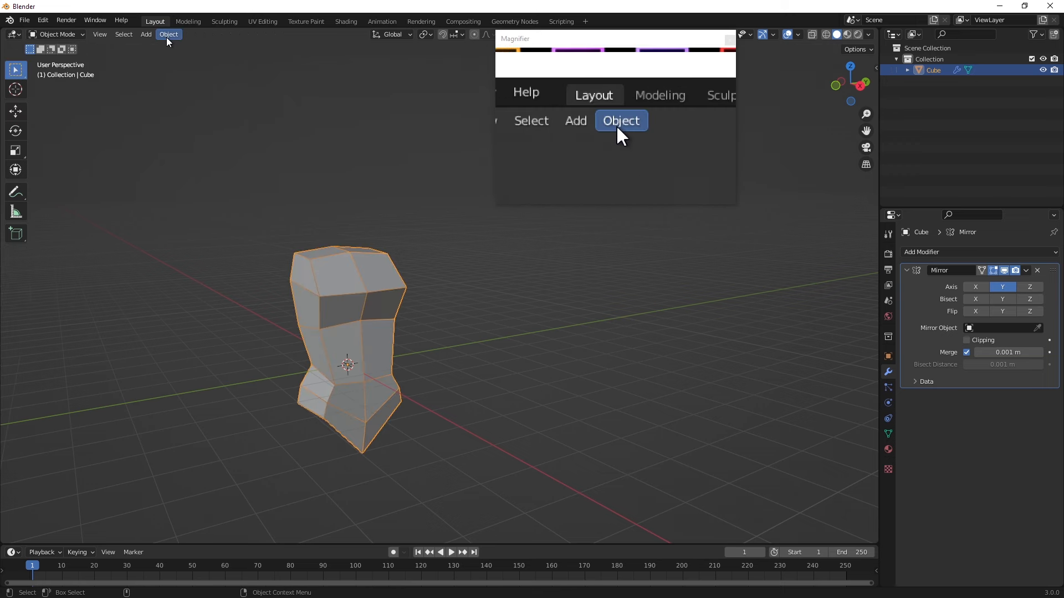
{"action": "left_click", "coordinate": [166, 37]}
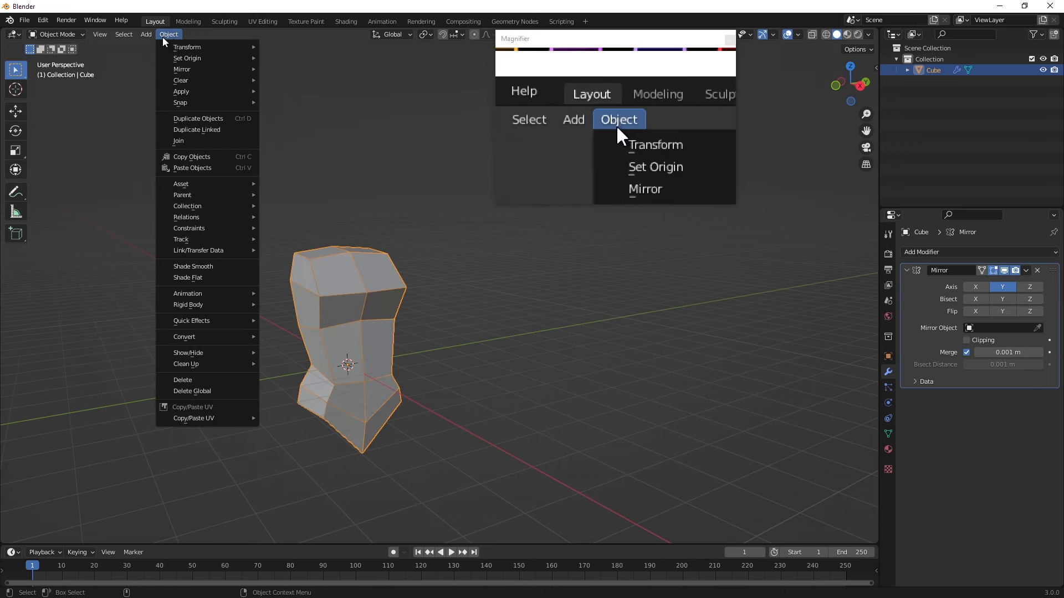
{"action": "mouse_move", "coordinate": [146, 34]}
{"action": "mouse_move", "coordinate": [171, 48]}
{"action": "left_click", "coordinate": [249, 59]}
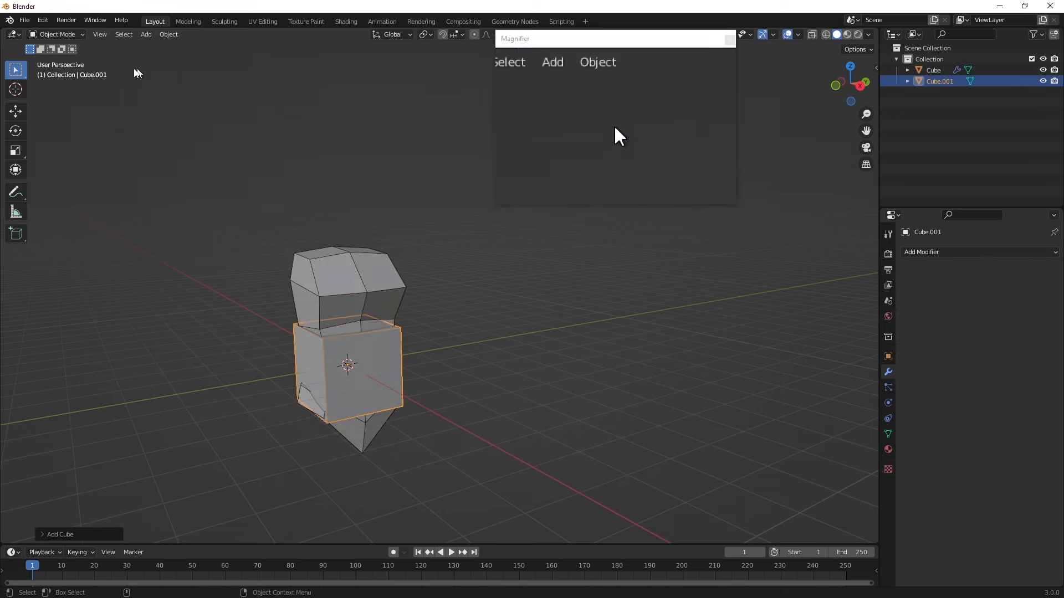
{"action": "left_click", "coordinate": [15, 112]}
{"action": "left_click_drag", "start_coordinate": [366, 346], "coordinate": [259, 255]}
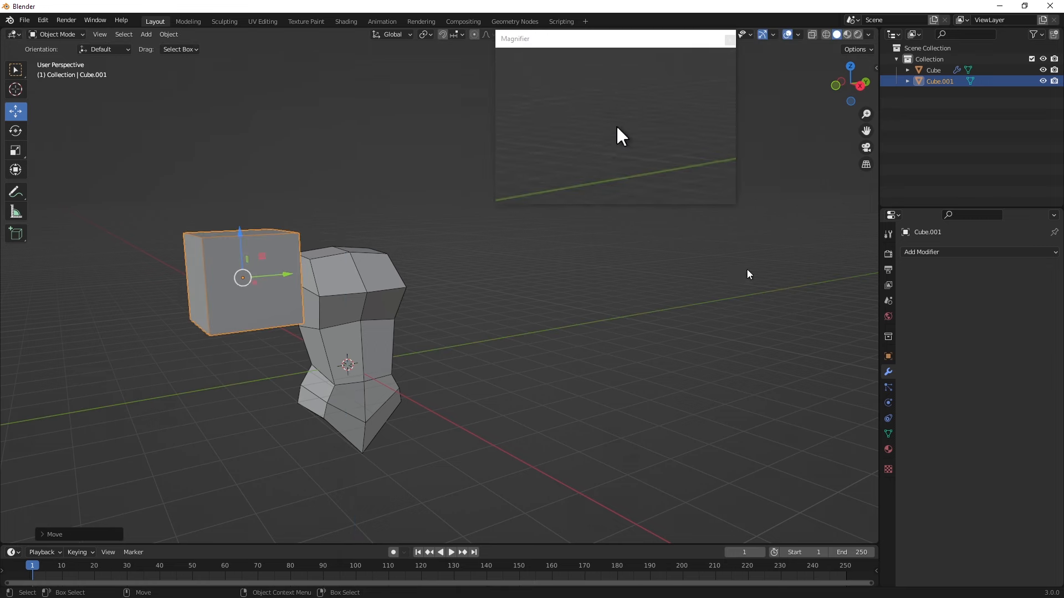
- Give the new cube a Mirror modifier on the Y axis only, with the body Cube as mirror object
{"action": "left_click", "coordinate": [937, 252]}
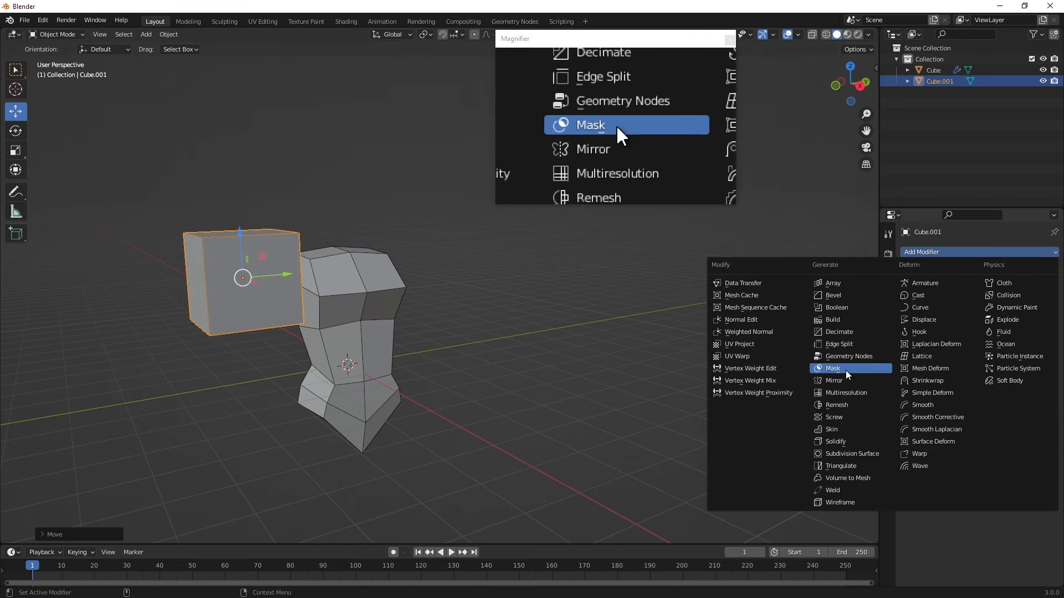
{"action": "left_click", "coordinate": [841, 382]}
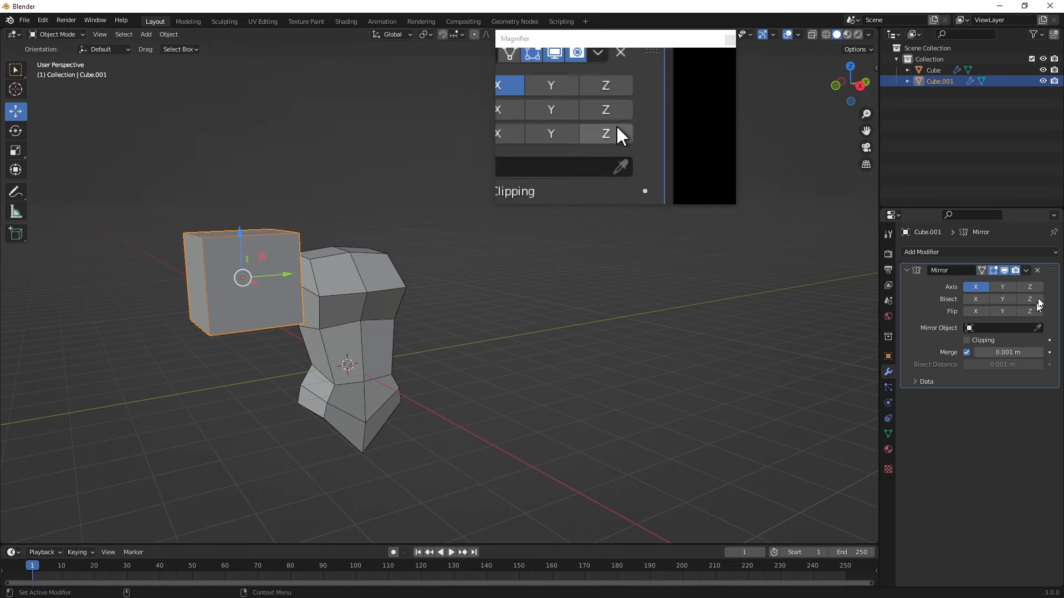
{"action": "left_click", "coordinate": [1004, 288]}
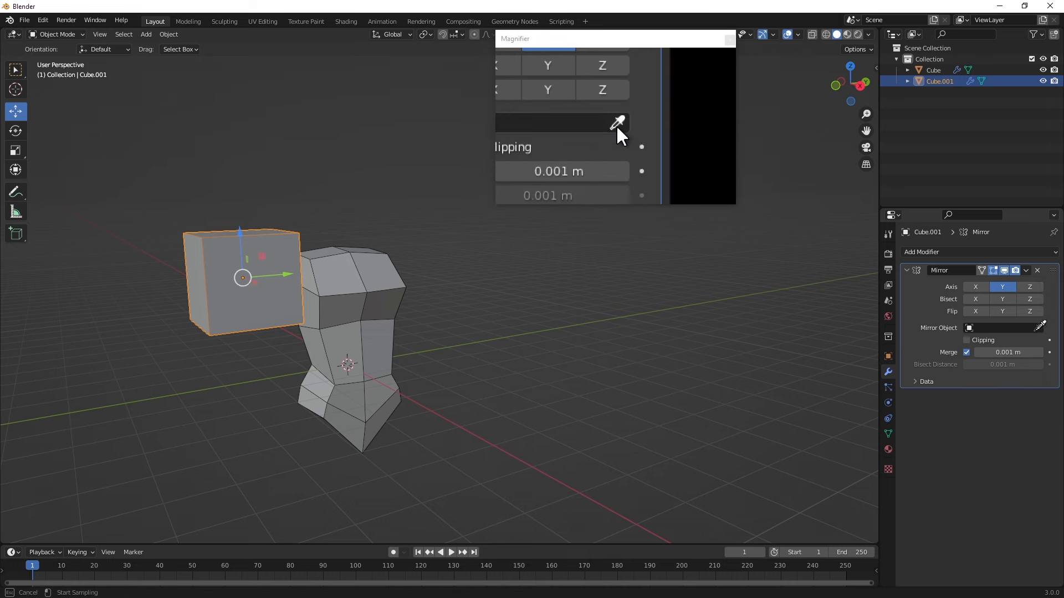
{"action": "left_click", "coordinate": [1037, 328]}
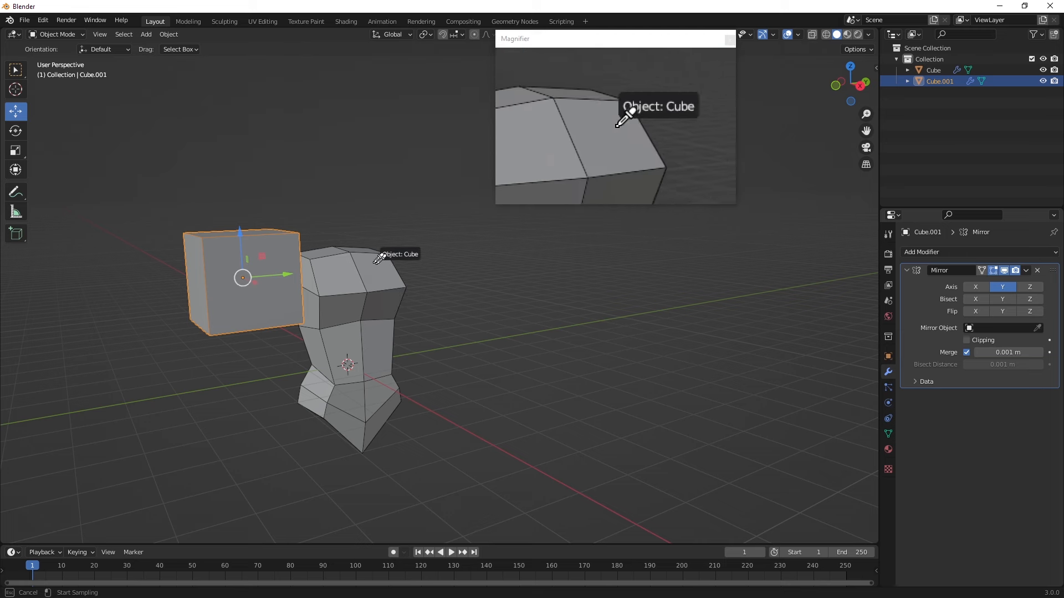
{"action": "left_click", "coordinate": [349, 254]}
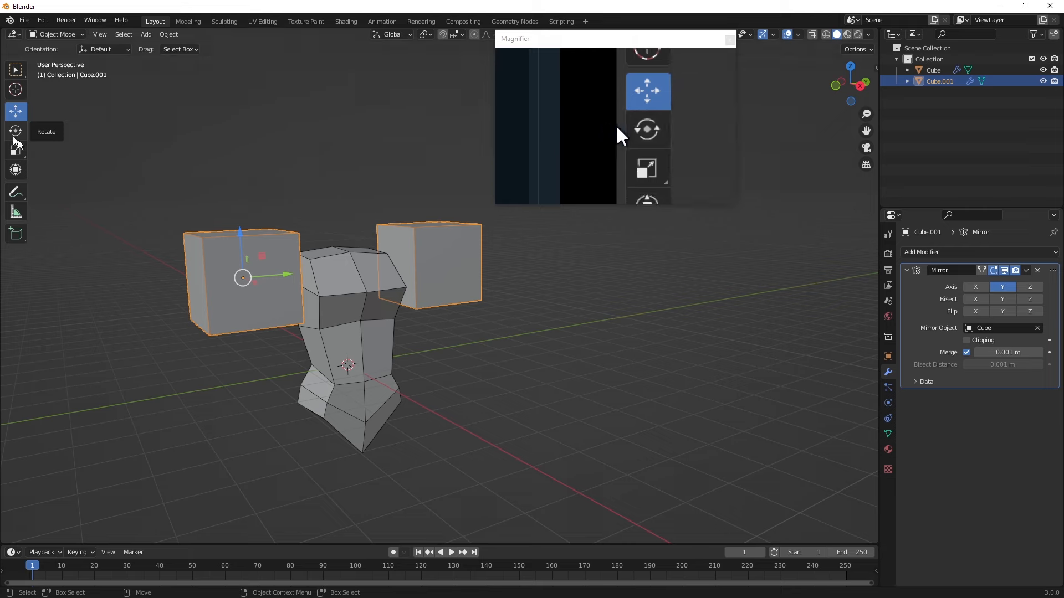
- Scale the new cube into a thin horizontal bar lying lengthwise along Y
{"action": "mouse_move", "coordinate": [235, 217]}
{"action": "middle_mouse_down"}
{"action": "mouse_move", "coordinate": [175, 207]}
{"action": "mouse_move", "coordinate": [228, 227]}
{"action": "mouse_move", "coordinate": [280, 194]}
{"action": "mouse_move", "coordinate": [263, 245]}
{"action": "mouse_move", "coordinate": [221, 211]}
{"action": "middle_mouse_up"}
{"action": "left_click", "coordinate": [57, 34]}
{"action": "left_click", "coordinate": [56, 49]}
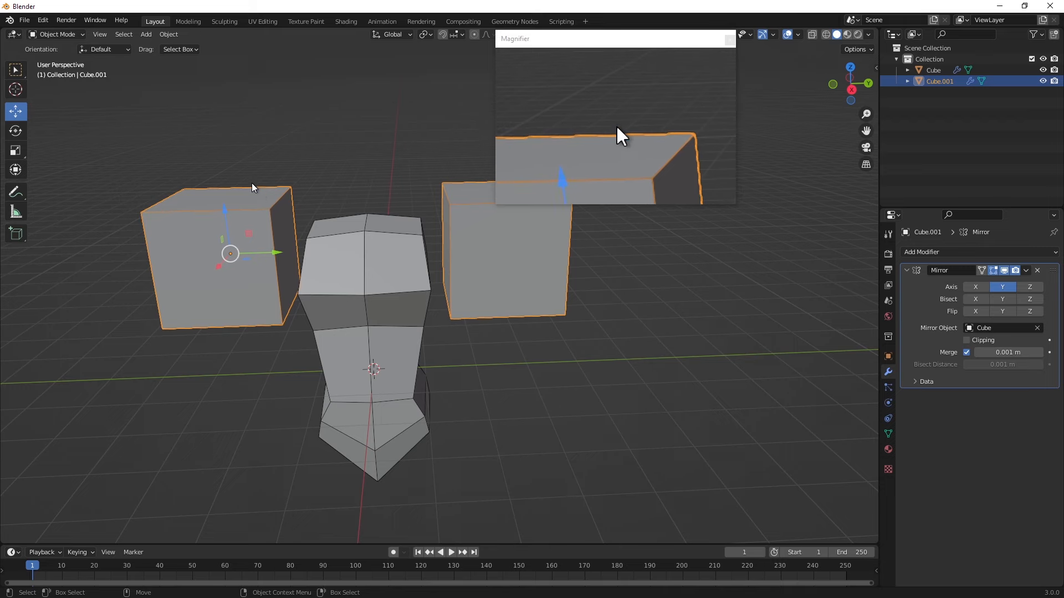
{"action": "middle_click_drag", "start_coordinate": [152, 169], "coordinate": [351, 209]}
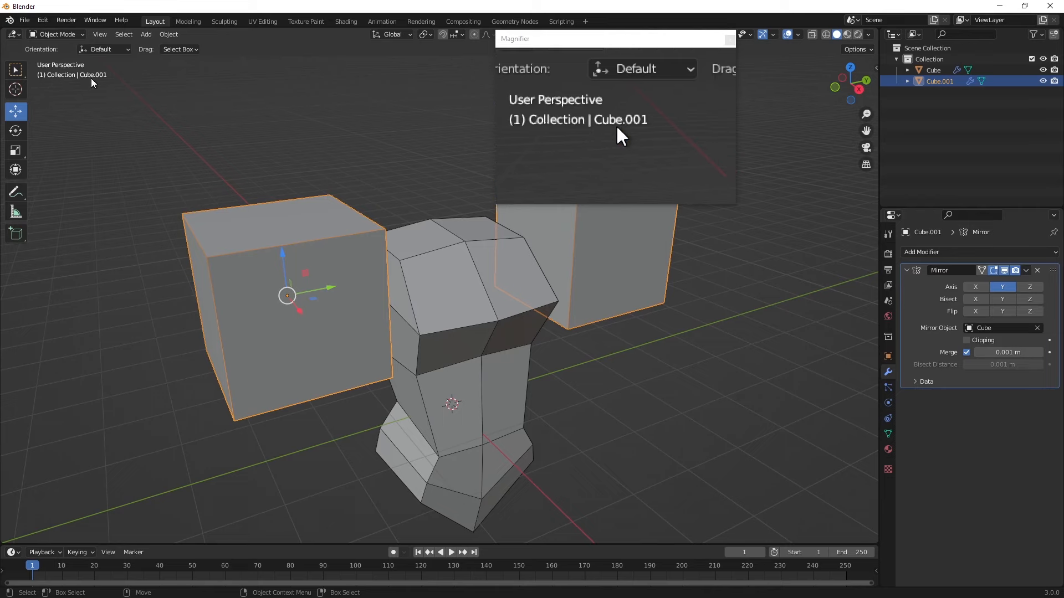
{"action": "left_click", "coordinate": [14, 150]}
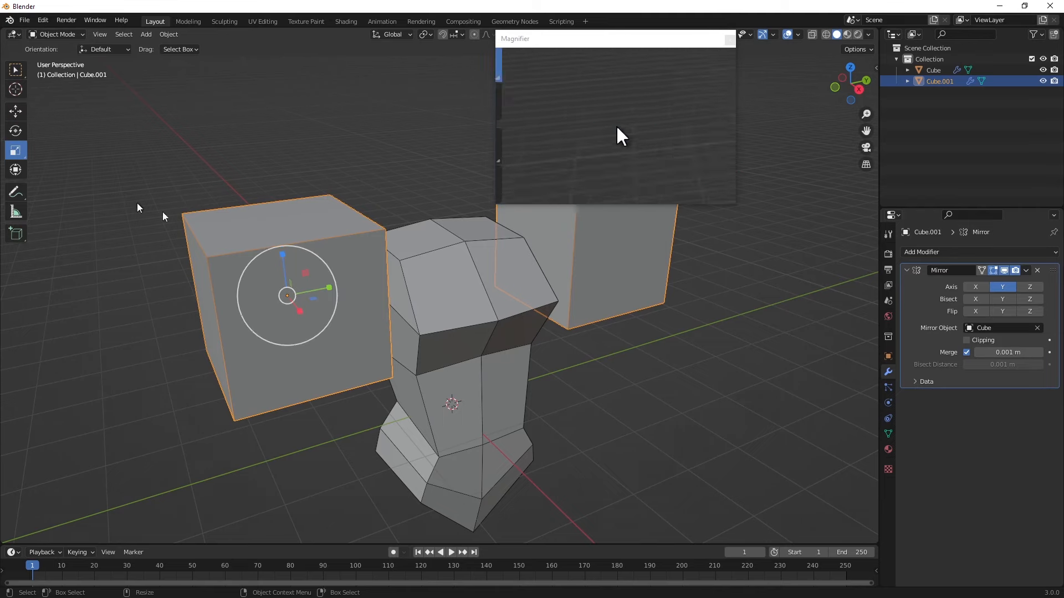
{"action": "middle_click_drag", "start_coordinate": [162, 212], "coordinate": [416, 228]}
{"action": "left_click_drag", "start_coordinate": [417, 228], "coordinate": [387, 265]}
{"action": "middle_click_drag", "start_coordinate": [387, 265], "coordinate": [281, 262]}
{"action": "left_click_drag", "start_coordinate": [338, 273], "coordinate": [424, 278]}
{"action": "scroll", "coordinate": [425, 277], "scroll_direction": "down", "scroll_amount": 2}
{"action": "mouse_move", "coordinate": [424, 277]}
{"action": "middle_mouse_down"}
{"action": "mouse_move", "coordinate": [427, 253]}
{"action": "mouse_move", "coordinate": [427, 275]}
{"action": "middle_mouse_up"}
{"action": "left_click_drag", "start_coordinate": [382, 280], "coordinate": [397, 279]}
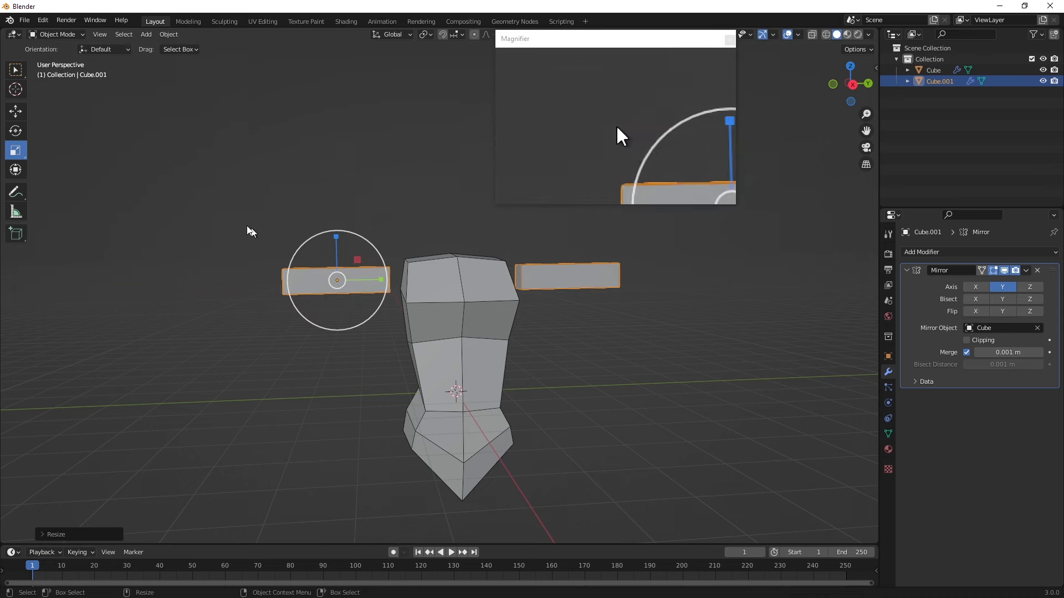
- Try rotating the bar about the X axis until it hangs nearly vertical with its lower end tilted outward
{"action": "left_click", "coordinate": [15, 130]}
{"action": "left_click_drag", "start_coordinate": [355, 246], "coordinate": [282, 257]}
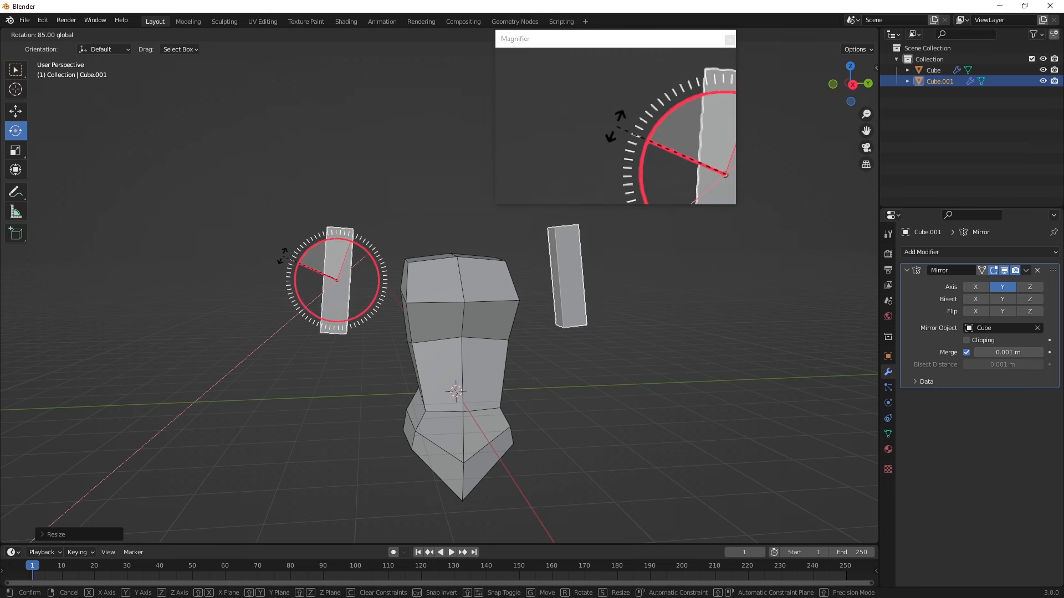
{"action": "left_click_drag", "start_coordinate": [277, 257], "coordinate": [286, 254]}
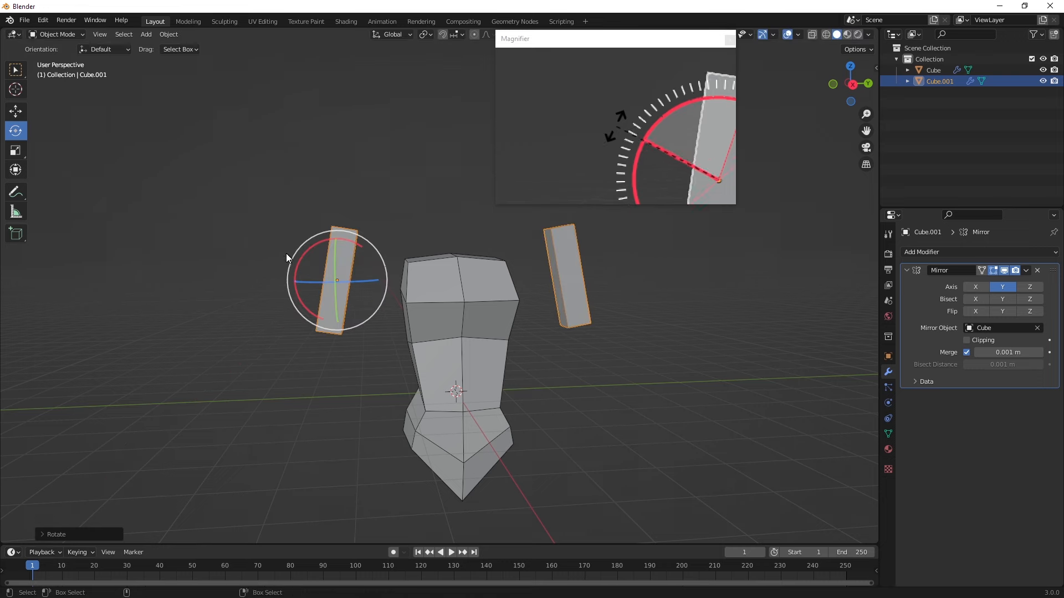
- Try placing the tilted bar against the shoulder and adjusting its height along Z
{"action": "left_click", "coordinate": [24, 116]}
{"action": "left_click_drag", "start_coordinate": [348, 277], "coordinate": [391, 317]}
{"action": "middle_click_drag", "start_coordinate": [406, 323], "coordinate": [435, 326]}
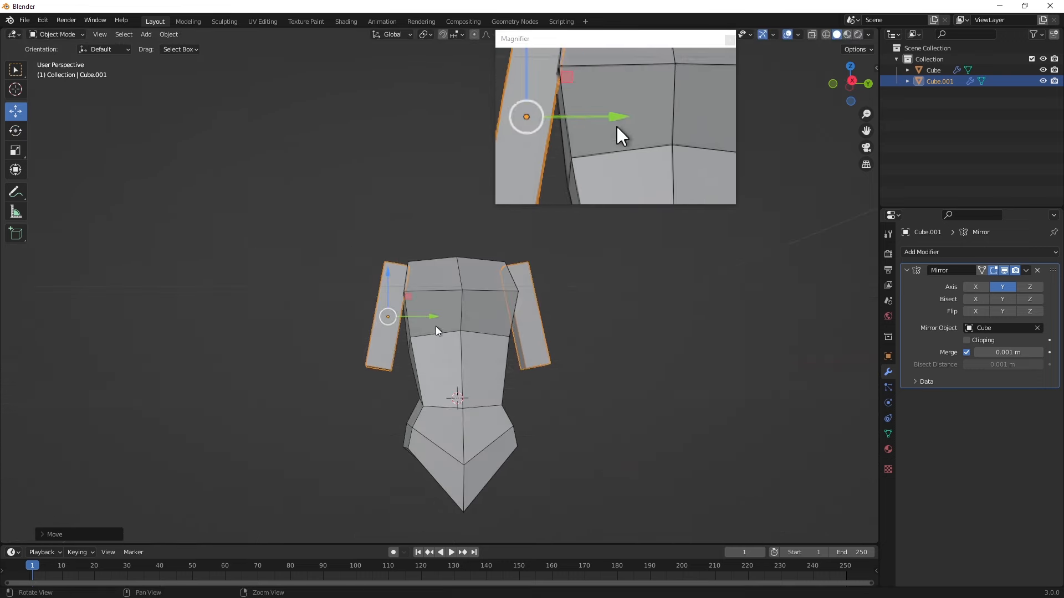
{"action": "scroll", "coordinate": [419, 343], "scroll_direction": "up", "scroll_amount": 1}
{"action": "middle_click_drag", "start_coordinate": [359, 394], "coordinate": [371, 396]}
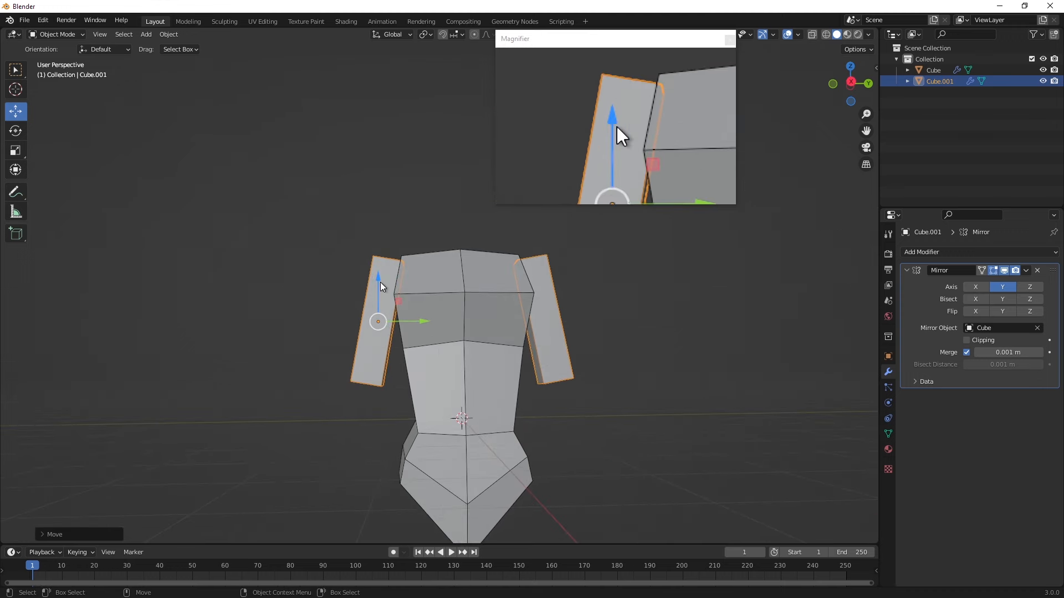
{"action": "middle_click_drag", "start_coordinate": [380, 302], "coordinate": [315, 339]}
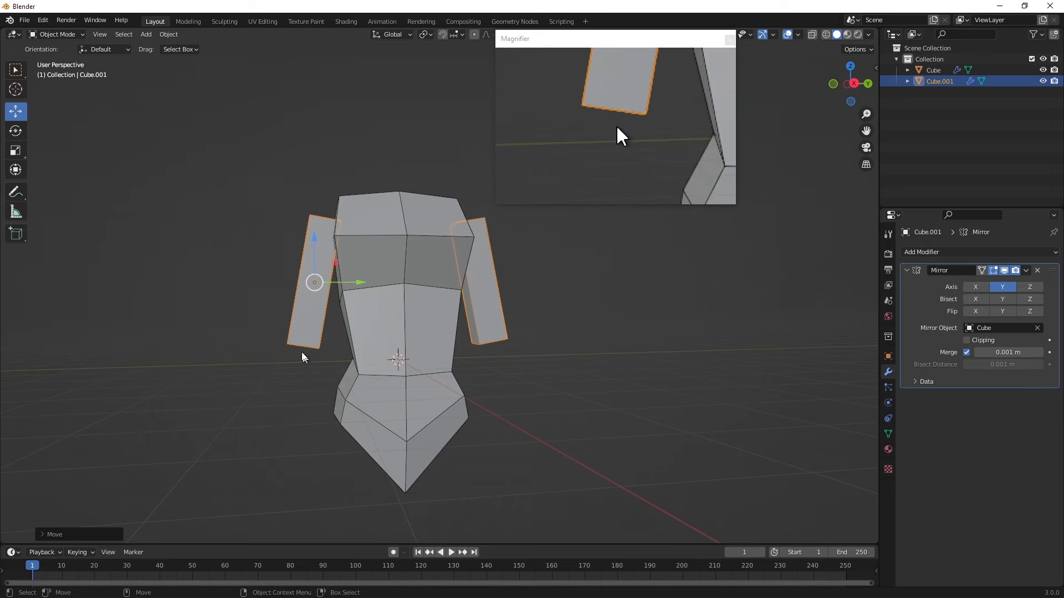
{"action": "mouse_move", "coordinate": [309, 377]}
{"action": "middle_mouse_down"}
{"action": "mouse_move", "coordinate": [368, 380]}
{"action": "mouse_move", "coordinate": [287, 363]}
{"action": "mouse_move", "coordinate": [298, 365]}
{"action": "middle_mouse_up"}
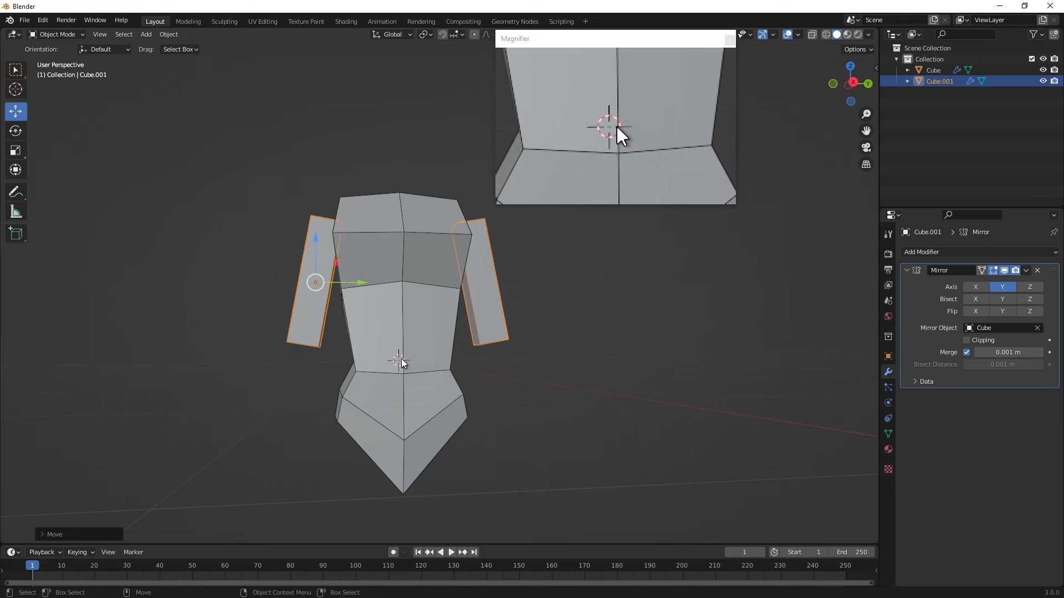
{"action": "mouse_move", "coordinate": [401, 375]}
{"action": "middle_mouse_down"}
{"action": "mouse_move", "coordinate": [426, 376]}
{"action": "mouse_move", "coordinate": [399, 372]}
{"action": "middle_mouse_up"}
- Undo the bar's recent moves and rotation back to its horizontal orientation
{"action": "key", "text": "ctrl+z"}
{"action": "key", "text": "ctrl+z"}
{"action": "key", "text": "ctrl+z"}
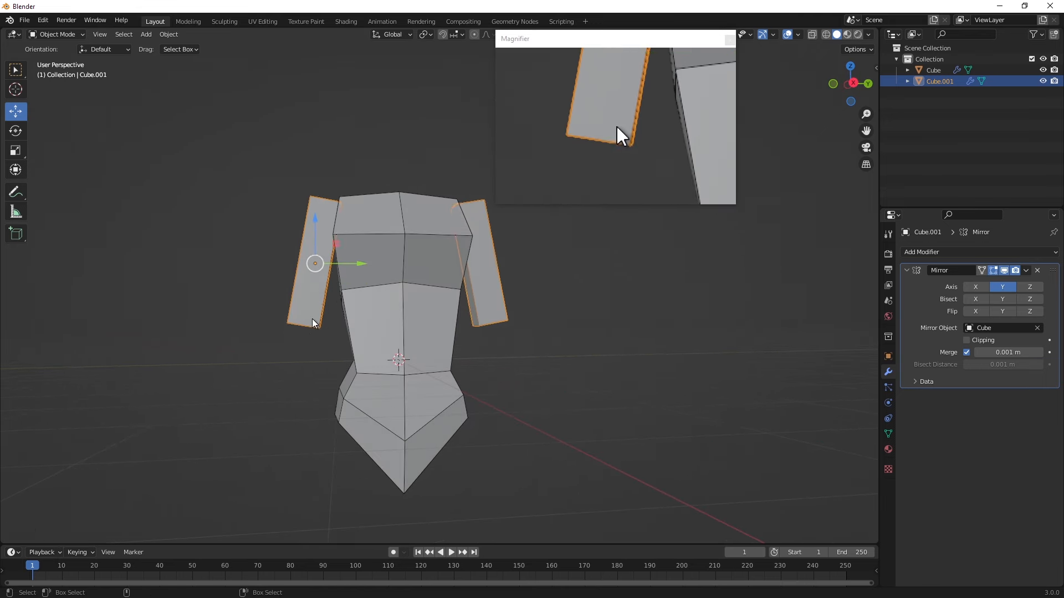
- Move the horizontal bar along Y to sit beside the shoulder and fine-tune its position
{"action": "middle_click_drag", "start_coordinate": [312, 318], "coordinate": [261, 315]}
{"action": "left_click_drag", "start_coordinate": [293, 220], "coordinate": [308, 220]}
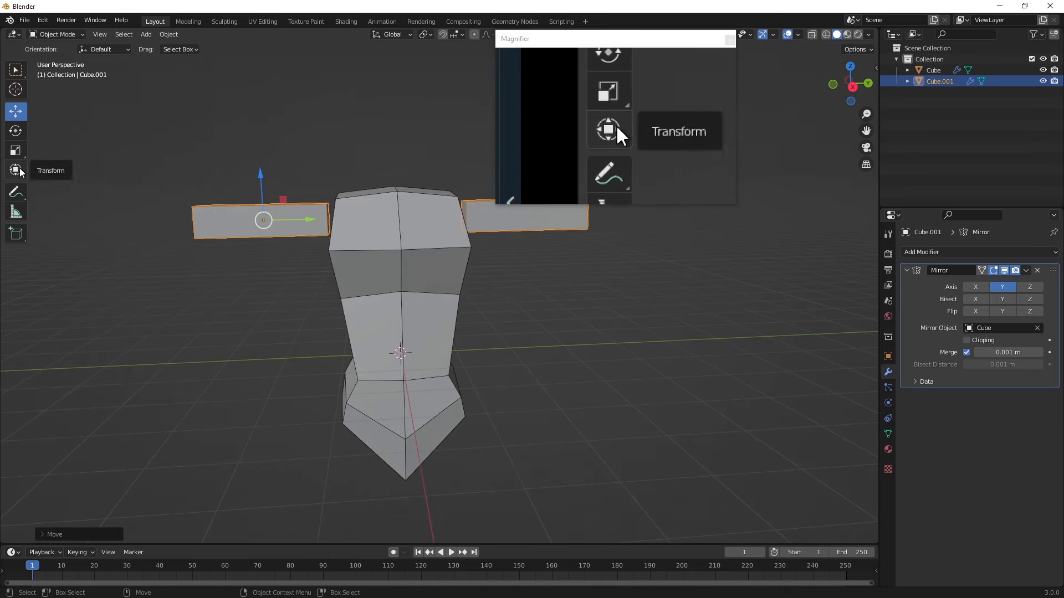
{"action": "middle_click_drag", "start_coordinate": [61, 205], "coordinate": [154, 227]}
{"action": "left_click_drag", "start_coordinate": [310, 246], "coordinate": [299, 249]}
- Enter Edit Mode on the bar and knife-cut both diagonals across its outer end face
{"action": "left_click", "coordinate": [55, 34]}
{"action": "left_click", "coordinate": [45, 59]}
{"action": "middle_click_drag", "start_coordinate": [199, 222], "coordinate": [79, 288]}
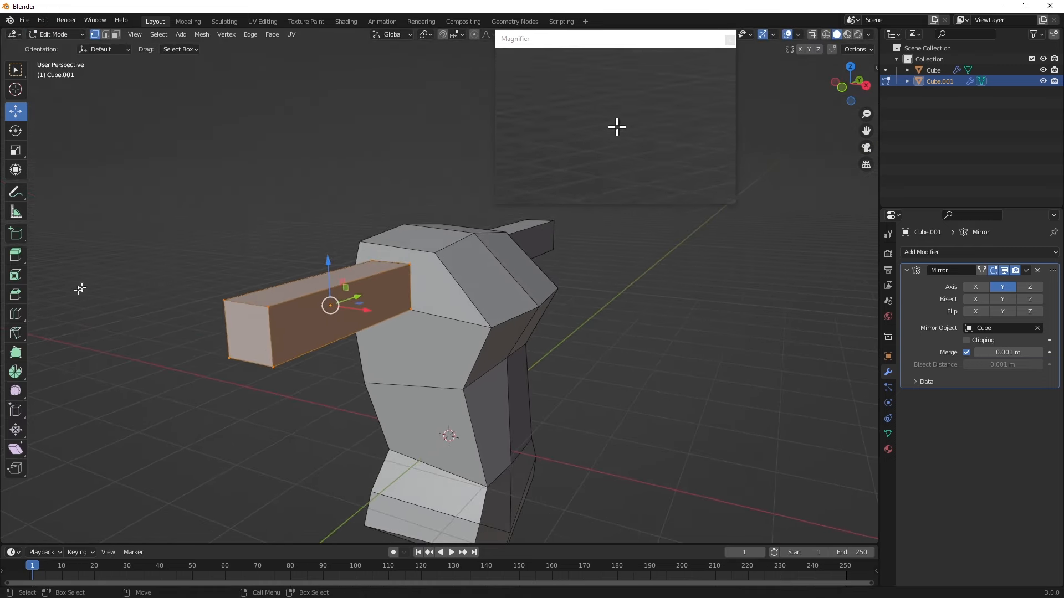
{"action": "left_click", "coordinate": [16, 332]}
{"action": "left_click", "coordinate": [224, 300]}
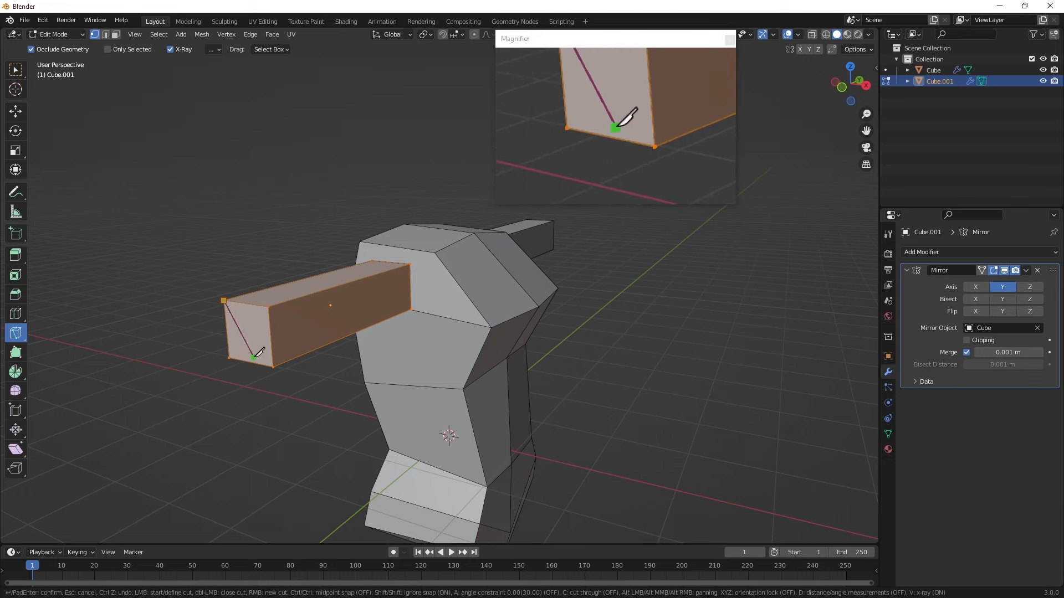
{"action": "left_click", "coordinate": [273, 366]}
{"action": "key", "text": "Return"}
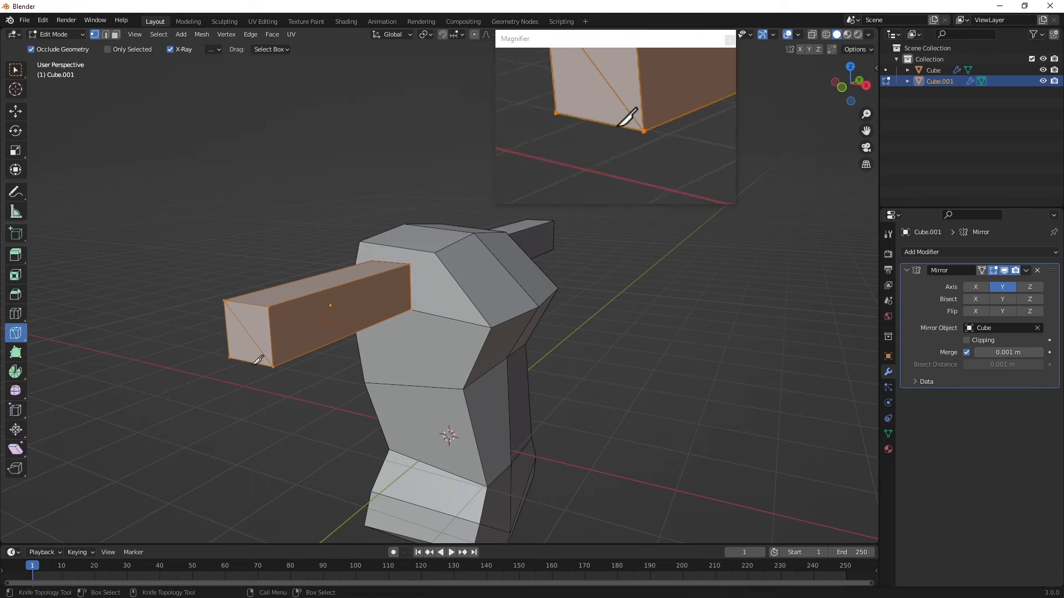
{"action": "left_click", "coordinate": [229, 357]}
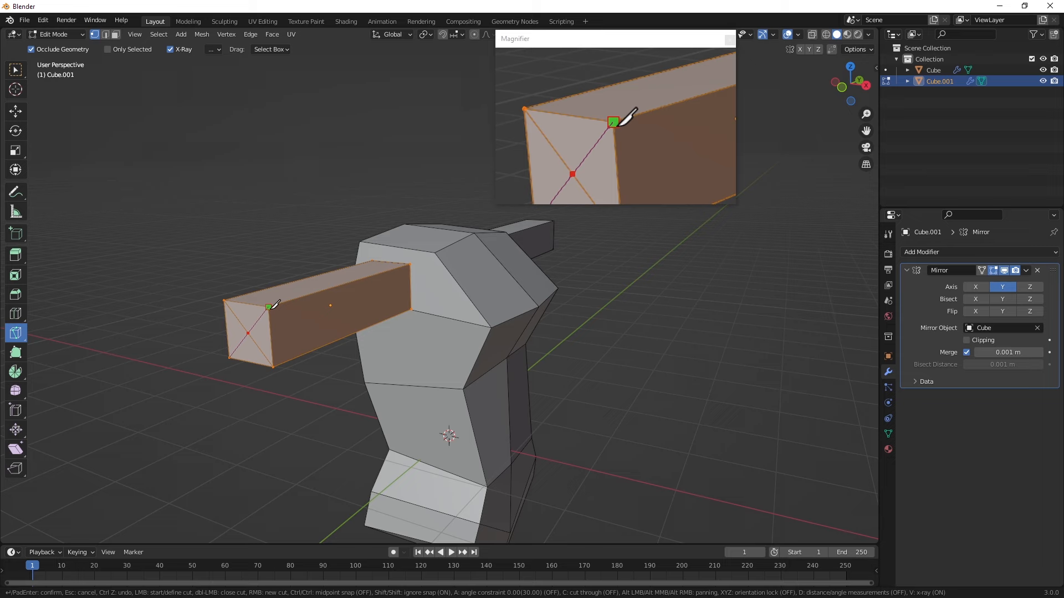
{"action": "left_click", "coordinate": [269, 306]}
{"action": "key", "text": "Return"}
- Knife-cut a diagonal across the bar's inner end face from the lower front corner to the upper rear corner
{"action": "middle_click_drag", "start_coordinate": [390, 252], "coordinate": [318, 308]}
{"action": "left_click", "coordinate": [285, 339]}
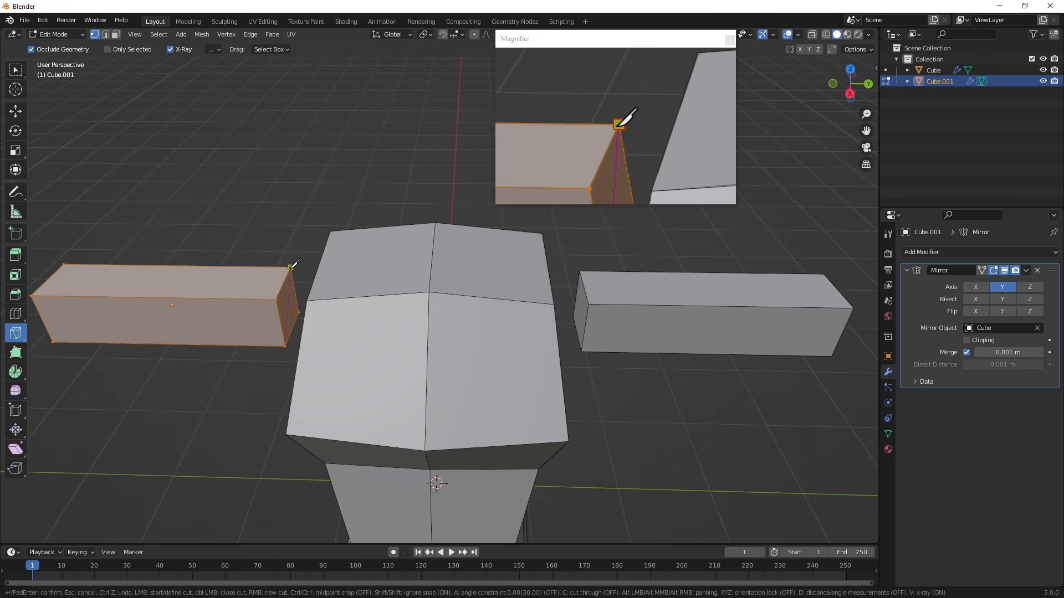
{"action": "key", "text": "Return"}
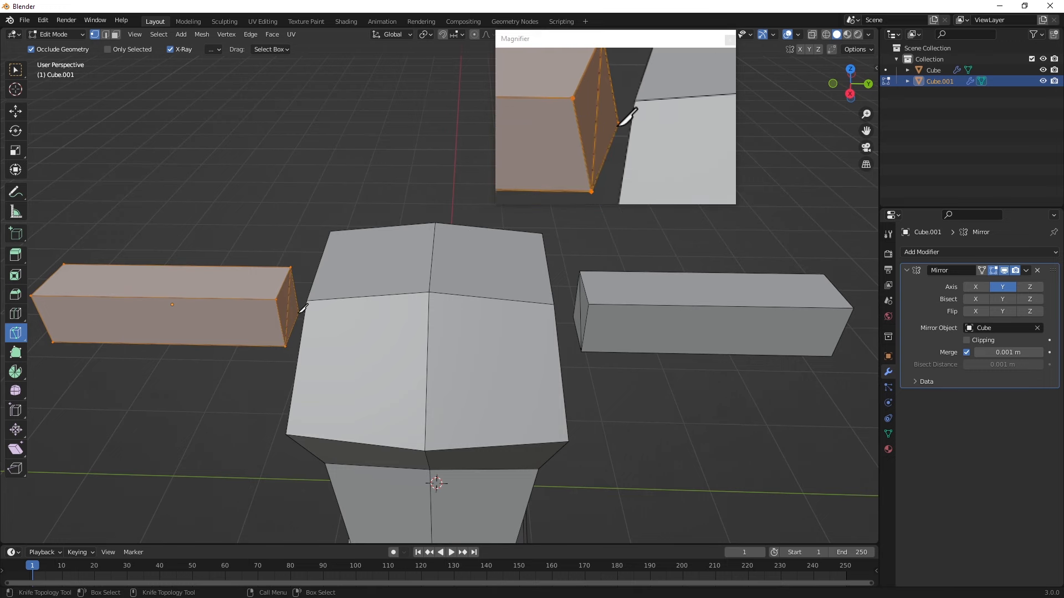
- Knife-cut the other diagonal across the bar's inner end face so the two cuts cross at its centre
{"action": "left_click", "coordinate": [298, 312]}
{"action": "left_click", "coordinate": [275, 299]}
{"action": "key", "text": "Return"}
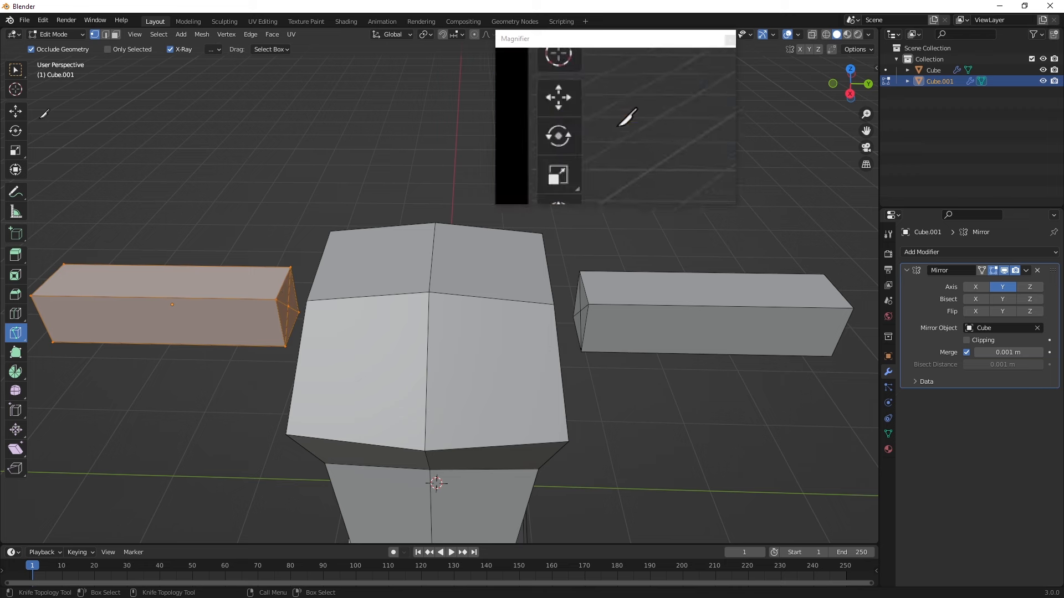
- Try adding two closely spaced loop cuts around the bar near its inner end
{"action": "left_click", "coordinate": [14, 111]}
{"action": "left_click", "coordinate": [14, 313]}
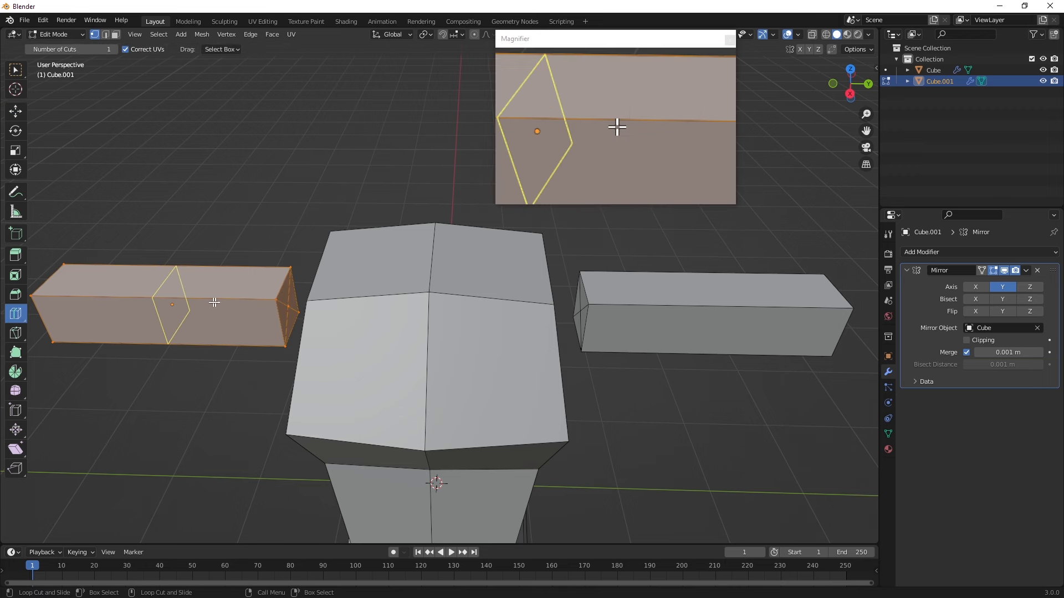
{"action": "left_click_drag", "start_coordinate": [174, 304], "coordinate": [222, 299]}
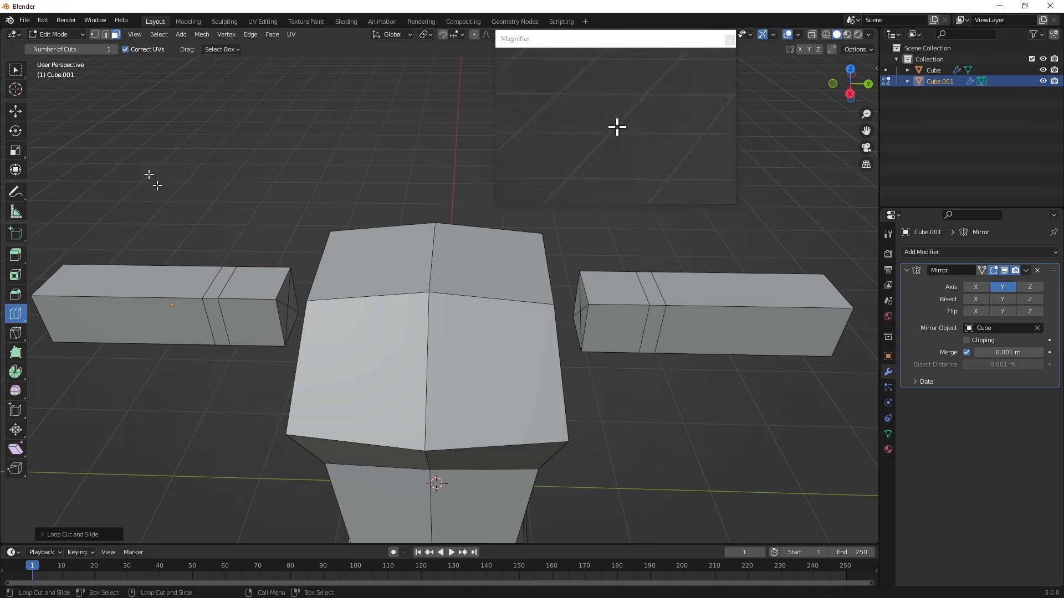
- Try enlarging the bar's inner end section, selected up to the loop cuts, into a shoulder block
{"action": "left_click", "coordinate": [15, 111]}
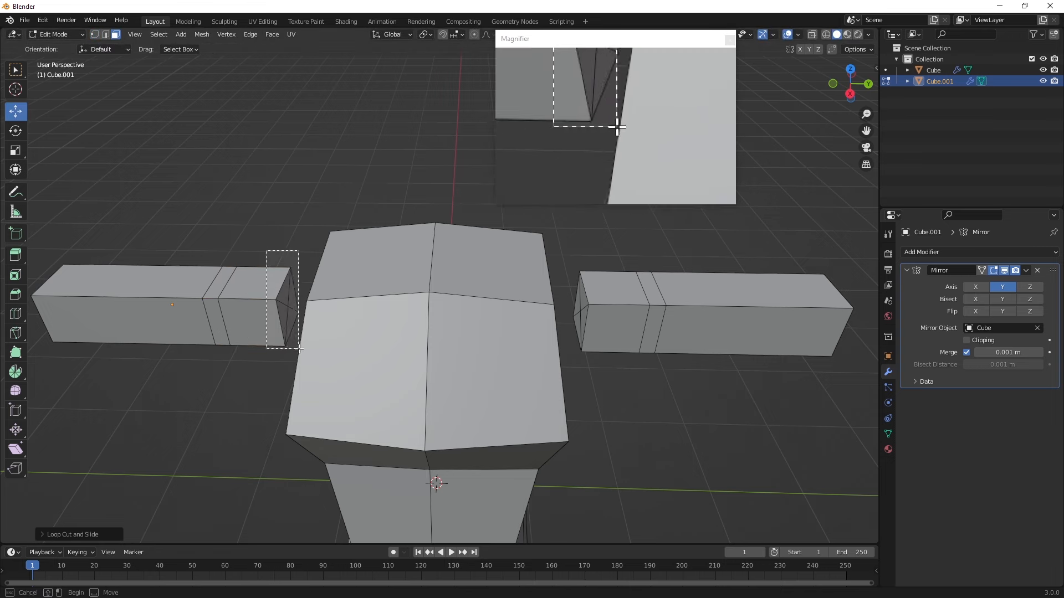
{"action": "left_click", "coordinate": [269, 279]}
{"action": "middle_click_drag", "start_coordinate": [270, 280], "coordinate": [311, 243]}
{"action": "middle_click_drag", "start_coordinate": [286, 194], "coordinate": [410, 294]}
{"action": "key", "text": "r"}
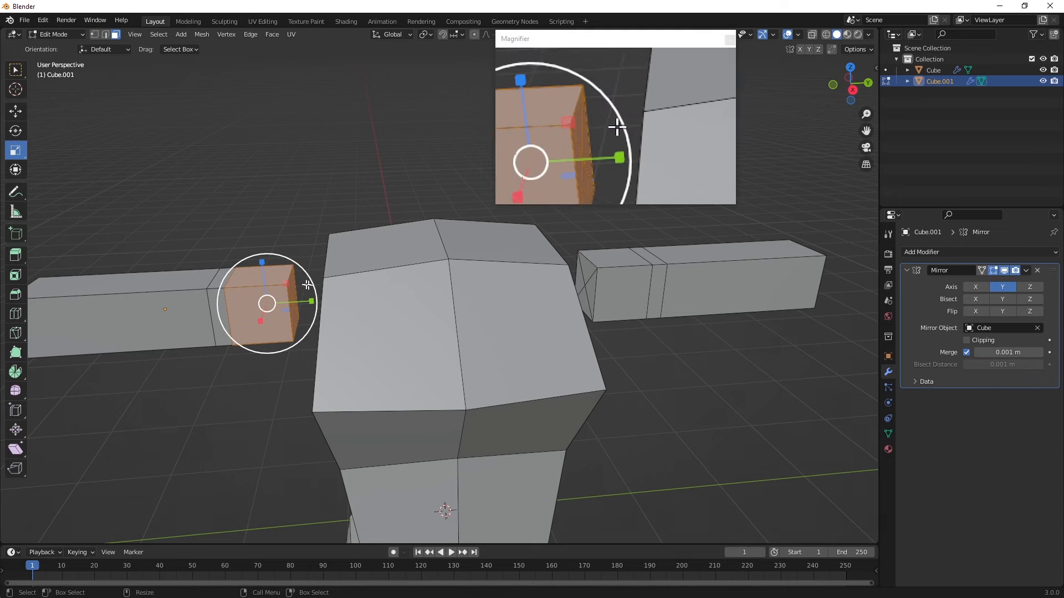
{"action": "left_click_drag", "start_coordinate": [287, 281], "coordinate": [294, 272]}
{"action": "middle_click_drag", "start_coordinate": [293, 272], "coordinate": [390, 313]}
{"action": "left_click_drag", "start_coordinate": [520, 371], "coordinate": [534, 370]}
- Try repositioning the enlarged shoulder block relative to the torso
{"action": "left_click", "coordinate": [15, 111]}
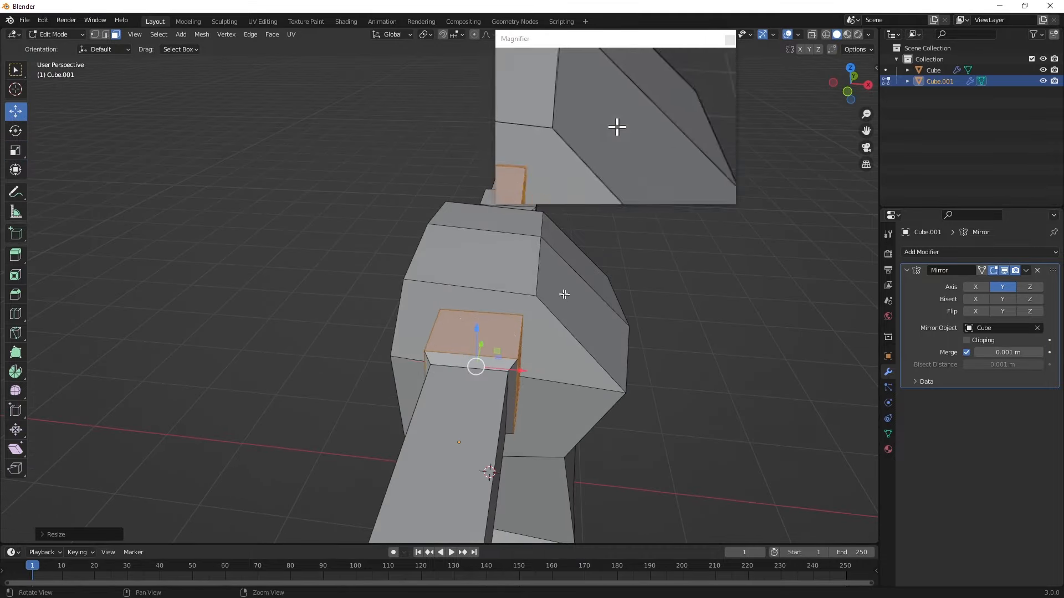
{"action": "middle_click_drag", "start_coordinate": [563, 294], "coordinate": [405, 254]}
{"action": "left_click_drag", "start_coordinate": [287, 226], "coordinate": [286, 219]}
{"action": "middle_click_drag", "start_coordinate": [285, 219], "coordinate": [356, 342]}
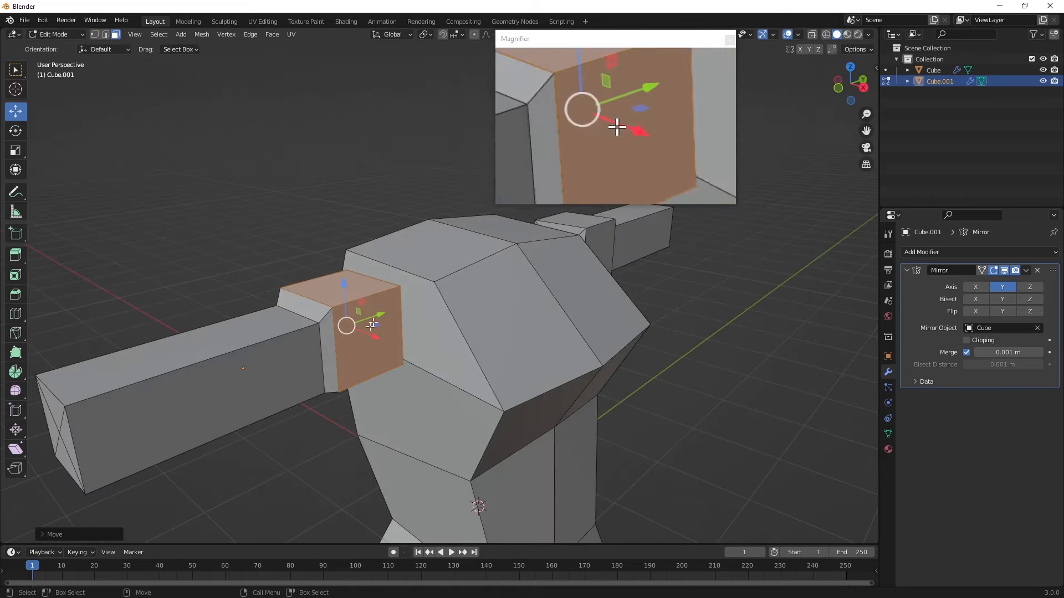
{"action": "middle_click_drag", "start_coordinate": [396, 313], "coordinate": [340, 303]}
- Undo the shoulder block's moves and scaling together with the bar's loop cuts
{"action": "key", "text": "ctrl+z"}
{"action": "key", "text": "ctrl+z"}
{"action": "key", "text": "ctrl+z"}
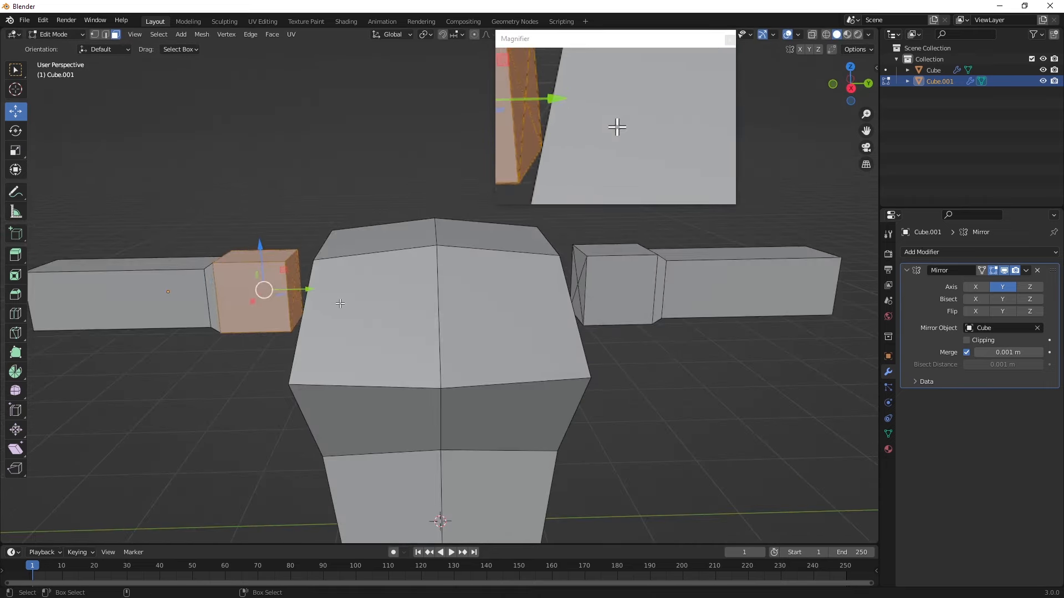
{"action": "key", "text": "ctrl+z"}
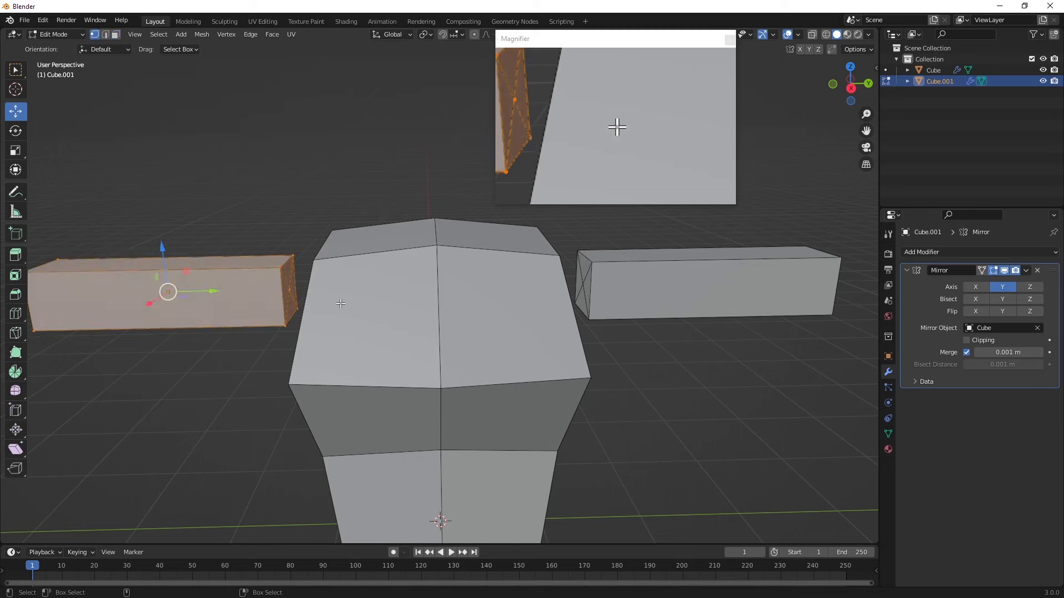
- Move the centre vertex of the arm's inner end outward along Y to form a point towards the shoulder
{"action": "left_click", "coordinate": [319, 234]}
{"action": "left_click_drag", "start_coordinate": [347, 287], "coordinate": [365, 286]}
{"action": "middle_click_drag", "start_coordinate": [319, 288], "coordinate": [345, 294]}
{"action": "left_click_drag", "start_coordinate": [346, 274], "coordinate": [324, 278]}
{"action": "mouse_move", "coordinate": [324, 278]}
{"action": "middle_mouse_down"}
{"action": "mouse_move", "coordinate": [338, 299]}
{"action": "mouse_move", "coordinate": [334, 281]}
{"action": "middle_mouse_up"}
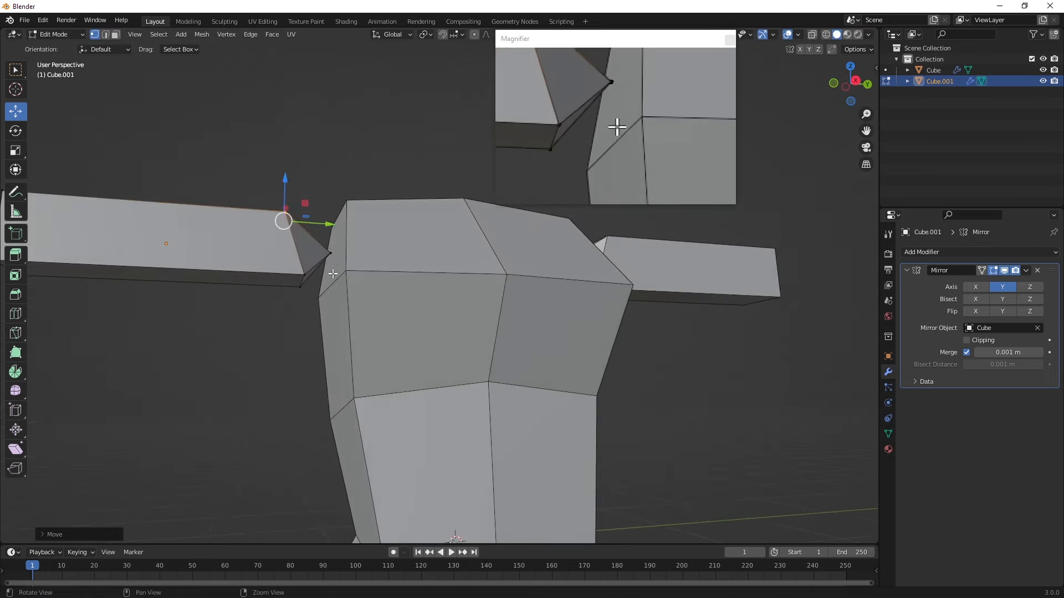
- Adjust the positions of the inner tip vertex and the neighbouring corner vertices of the arm
{"action": "left_click", "coordinate": [330, 256]}
{"action": "left_click_drag", "start_coordinate": [331, 238], "coordinate": [324, 282]}
{"action": "left_click", "coordinate": [302, 275]}
{"action": "middle_click_drag", "start_coordinate": [324, 281], "coordinate": [506, 403]}
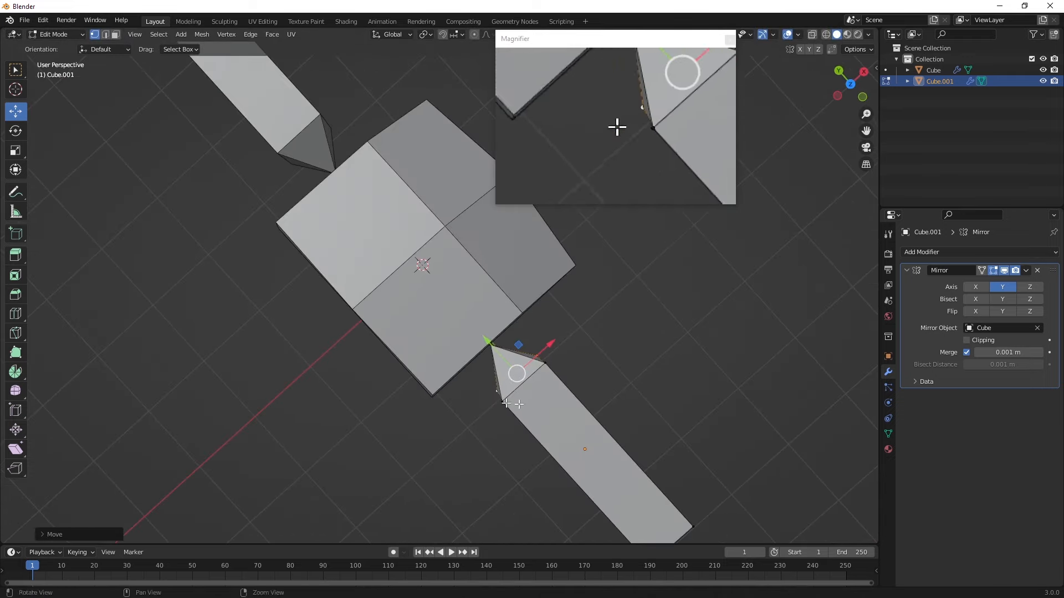
{"action": "left_click", "coordinate": [504, 398]}
{"action": "left_click_drag", "start_coordinate": [502, 358], "coordinate": [500, 357]}
- Select the vertices of the arm's outer end and scale that end slightly
{"action": "middle_click_drag", "start_coordinate": [500, 358], "coordinate": [197, 332]}
{"action": "left_click_drag", "start_coordinate": [197, 332], "coordinate": [386, 413]}
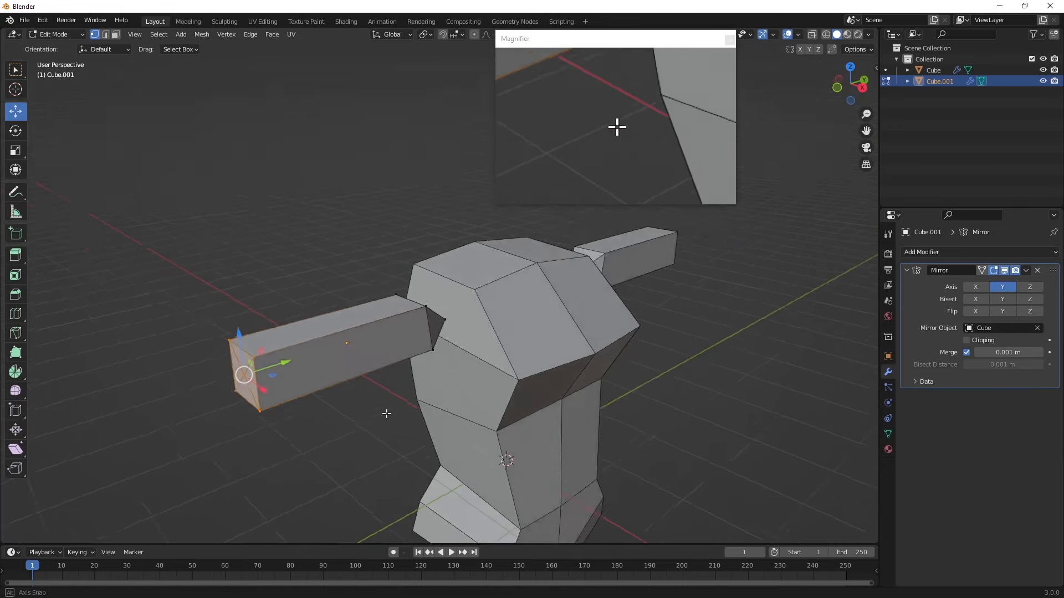
{"action": "middle_click_drag", "start_coordinate": [386, 413], "coordinate": [386, 430]}
{"action": "key", "text": "e"}
{"action": "key", "text": "r"}
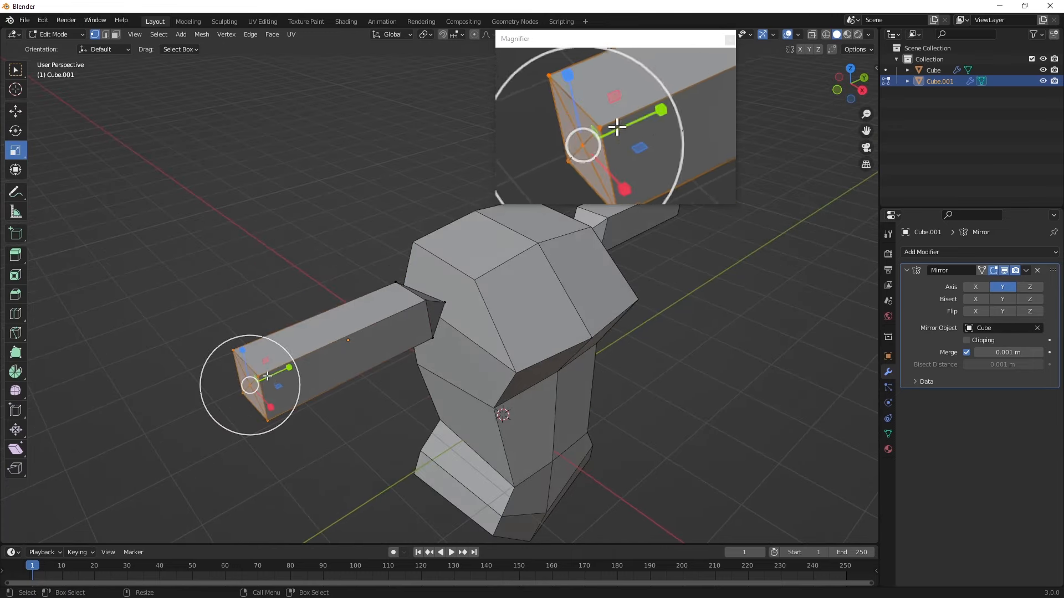
{"action": "left_click_drag", "start_coordinate": [326, 410], "coordinate": [382, 340], "text": "alt"}
{"action": "left_click_drag", "start_coordinate": [398, 346], "coordinate": [376, 337], "text": "alt"}
{"action": "left_click", "coordinate": [385, 338]}
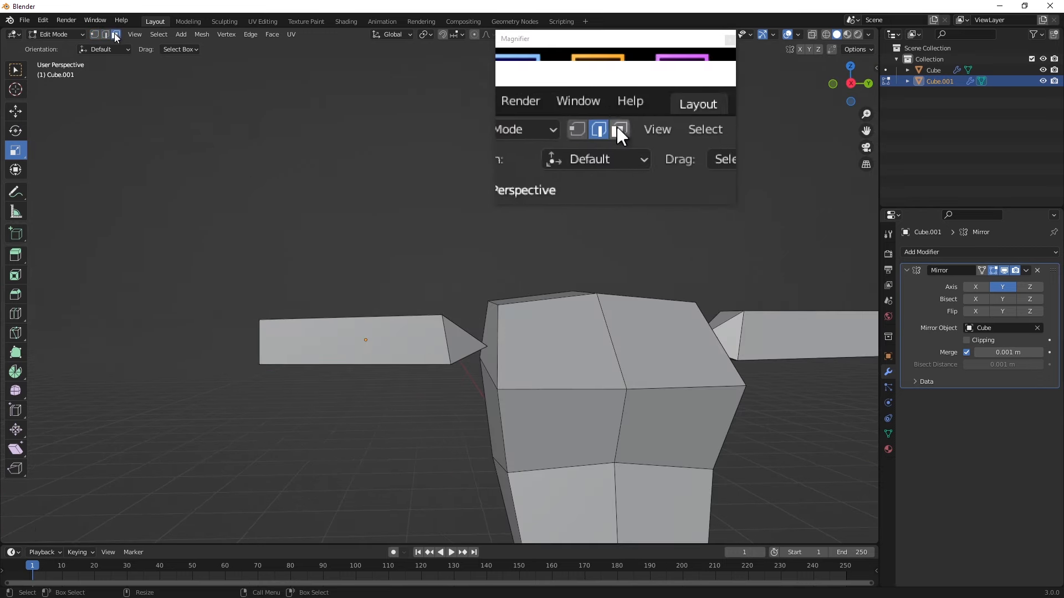
- Select the arm's long side face with its adjoining end faces and move them along X to adjust the arm's width
{"action": "left_click", "coordinate": [327, 325]}
{"action": "left_click_drag", "start_coordinate": [353, 299], "coordinate": [354, 305]}
{"action": "middle_click_drag", "start_coordinate": [357, 311], "coordinate": [319, 304]}
{"action": "left_click", "coordinate": [15, 112]}
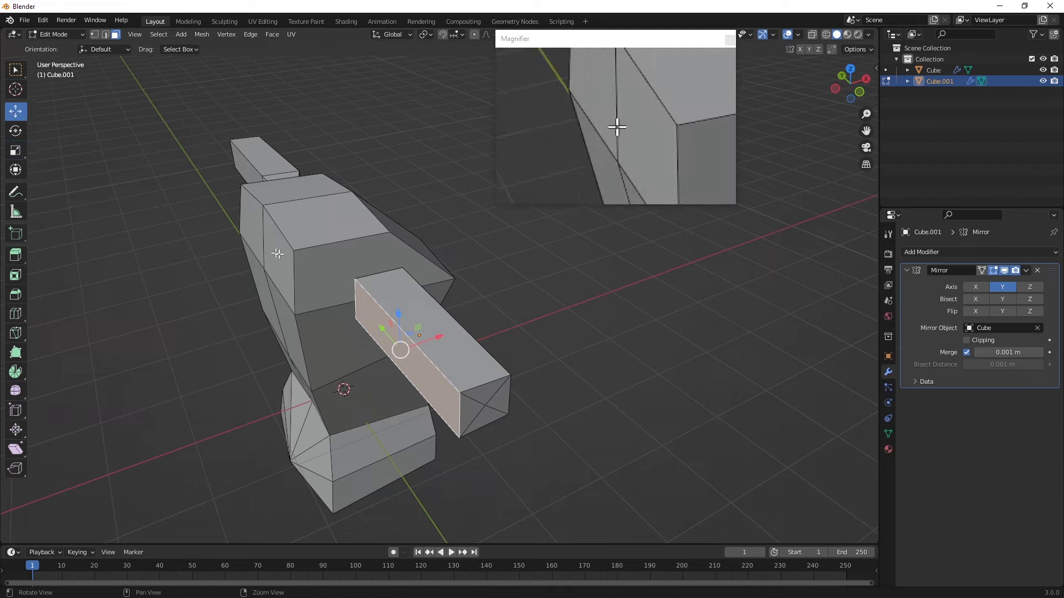
{"action": "middle_click_drag", "start_coordinate": [257, 248], "coordinate": [351, 272]}
{"action": "left_click", "coordinate": [403, 356], "text": "shift"}
{"action": "middle_click_drag", "start_coordinate": [567, 357], "coordinate": [441, 423]}
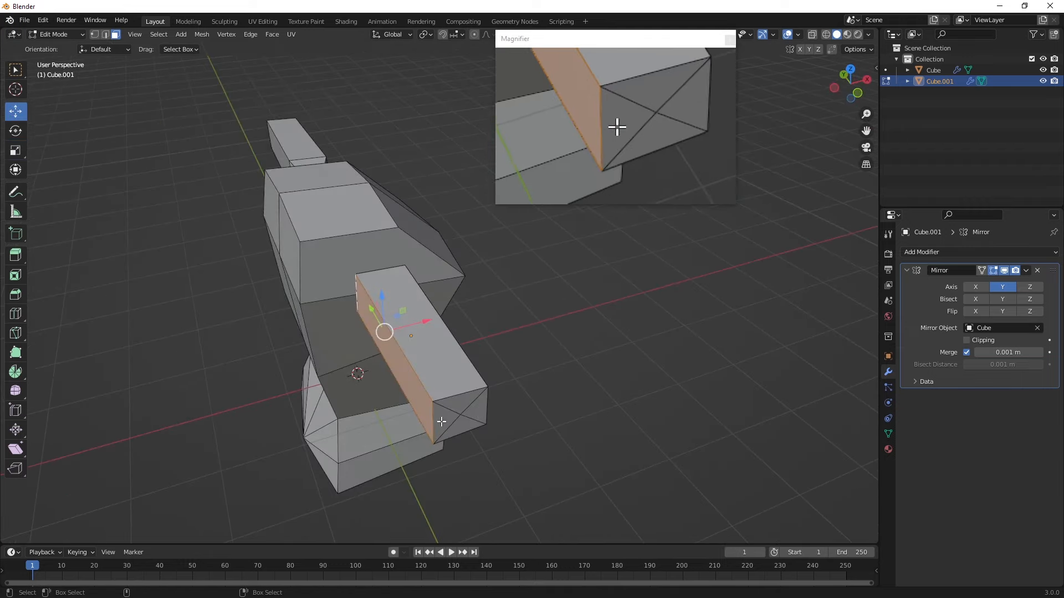
{"action": "left_click_drag", "start_coordinate": [435, 334], "coordinate": [424, 336]}
{"action": "middle_click_drag", "start_coordinate": [425, 337], "coordinate": [451, 371]}
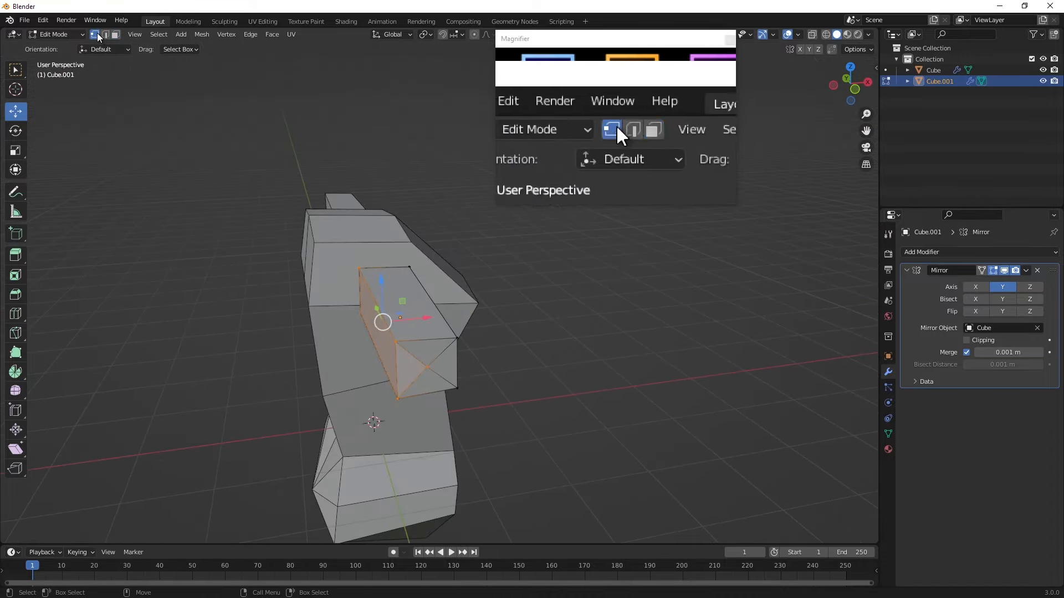
- Pull the centre vertex of the arm's outer end outward along Y to form a point
{"action": "left_click", "coordinate": [429, 368]}
{"action": "middle_click_drag", "start_coordinate": [429, 367], "coordinate": [510, 390]}
{"action": "left_click_drag", "start_coordinate": [517, 354], "coordinate": [552, 368]}
- Return to Object Mode and resize the mirrored arms slightly
{"action": "left_click", "coordinate": [55, 35]}
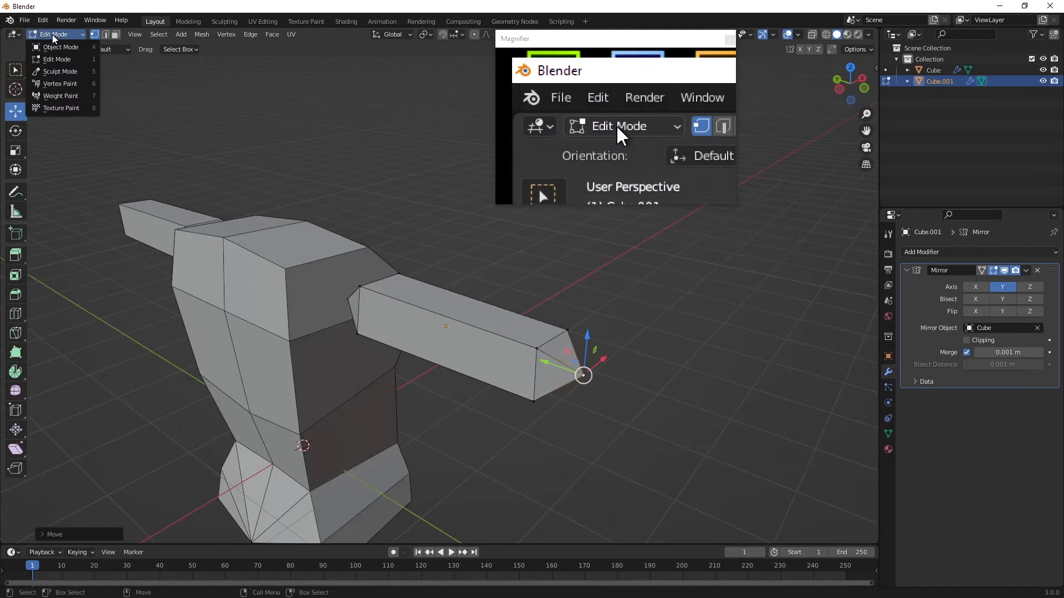
{"action": "left_click", "coordinate": [56, 35]}
{"action": "left_click", "coordinate": [55, 46]}
{"action": "middle_click_drag", "start_coordinate": [85, 62], "coordinate": [26, 142]}
{"action": "left_click_drag", "start_coordinate": [420, 317], "coordinate": [430, 317]}
{"action": "middle_click_drag", "start_coordinate": [430, 317], "coordinate": [471, 332]}
{"action": "middle_click_drag", "start_coordinate": [482, 355], "coordinate": [415, 321]}
{"action": "left_click_drag", "start_coordinate": [415, 321], "coordinate": [423, 330]}
{"action": "left_click", "coordinate": [16, 109]}
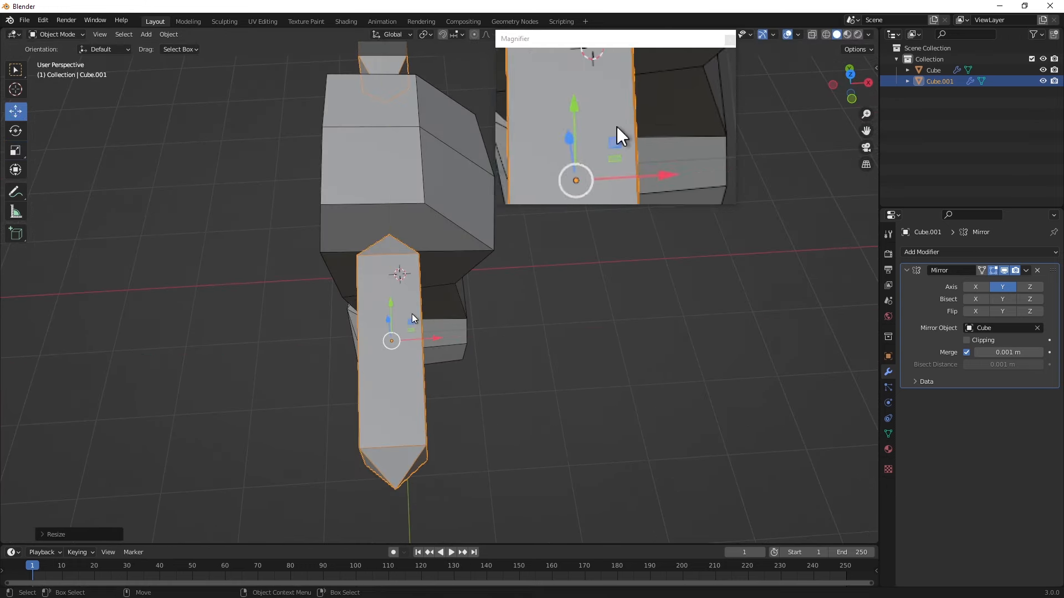
- In Edit Mode, select the faces of the arm's pointed outer end and scale them down
{"action": "middle_click_drag", "start_coordinate": [414, 316], "coordinate": [157, 67]}
{"action": "left_click", "coordinate": [55, 34]}
{"action": "left_click", "coordinate": [58, 59]}
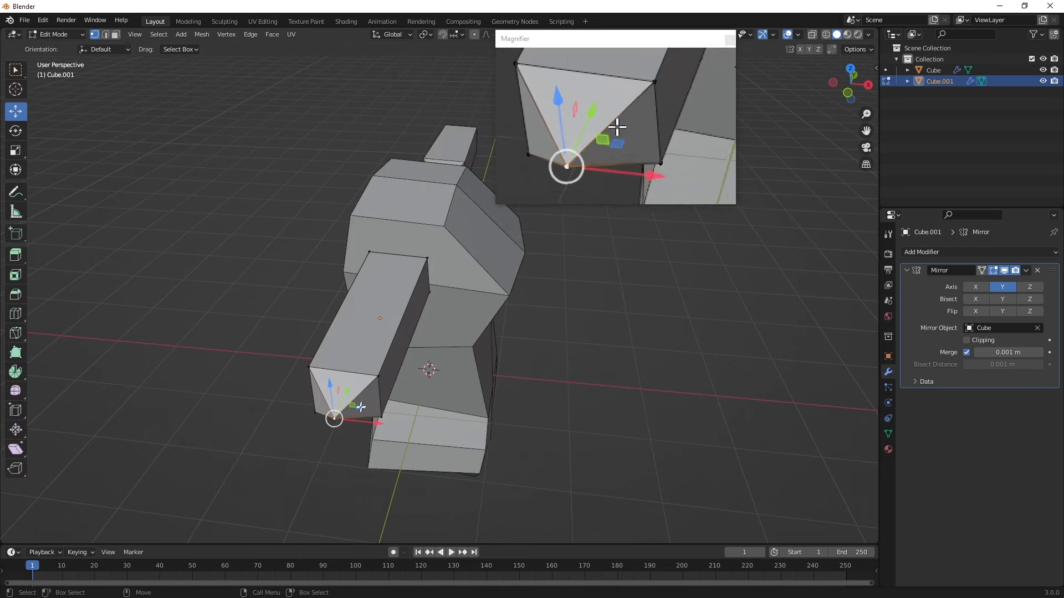
{"action": "middle_click_drag", "start_coordinate": [306, 351], "coordinate": [262, 308]}
{"action": "left_click_drag", "start_coordinate": [261, 309], "coordinate": [268, 326]}
{"action": "middle_click_drag", "start_coordinate": [268, 326], "coordinate": [324, 342]}
{"action": "left_click", "coordinate": [15, 150]}
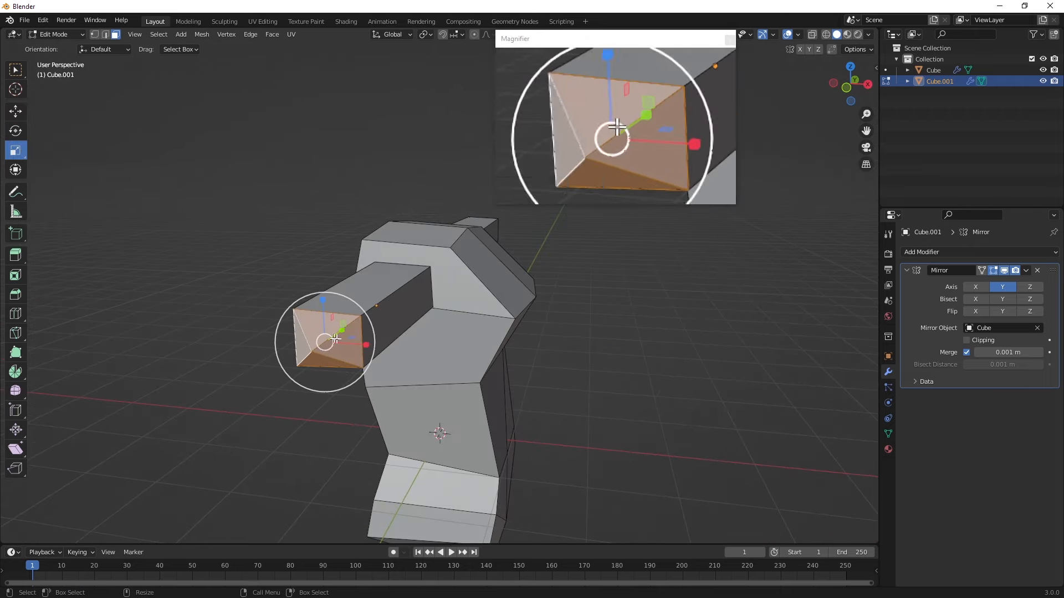
{"action": "left_click_drag", "start_coordinate": [369, 326], "coordinate": [296, 315]}
{"action": "middle_click_drag", "start_coordinate": [297, 314], "coordinate": [297, 315]}
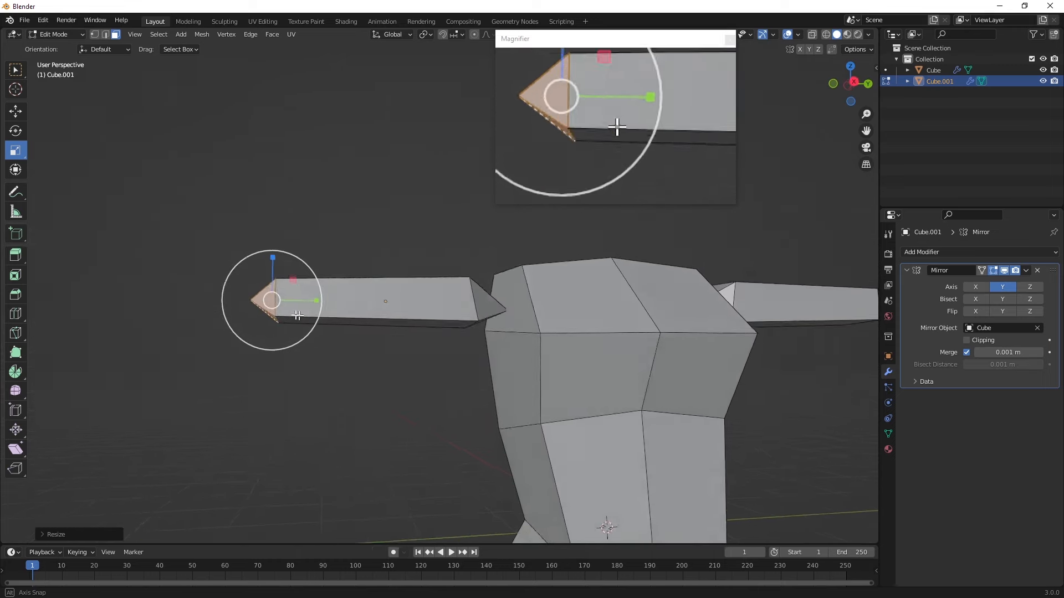
- Switch to Object Mode and move the arms along Y so their inner tips meet the torso
{"action": "left_click", "coordinate": [15, 111]}
{"action": "middle_click_drag", "start_coordinate": [320, 413], "coordinate": [292, 393]}
{"action": "middle_click_drag", "start_coordinate": [348, 341], "coordinate": [332, 310]}
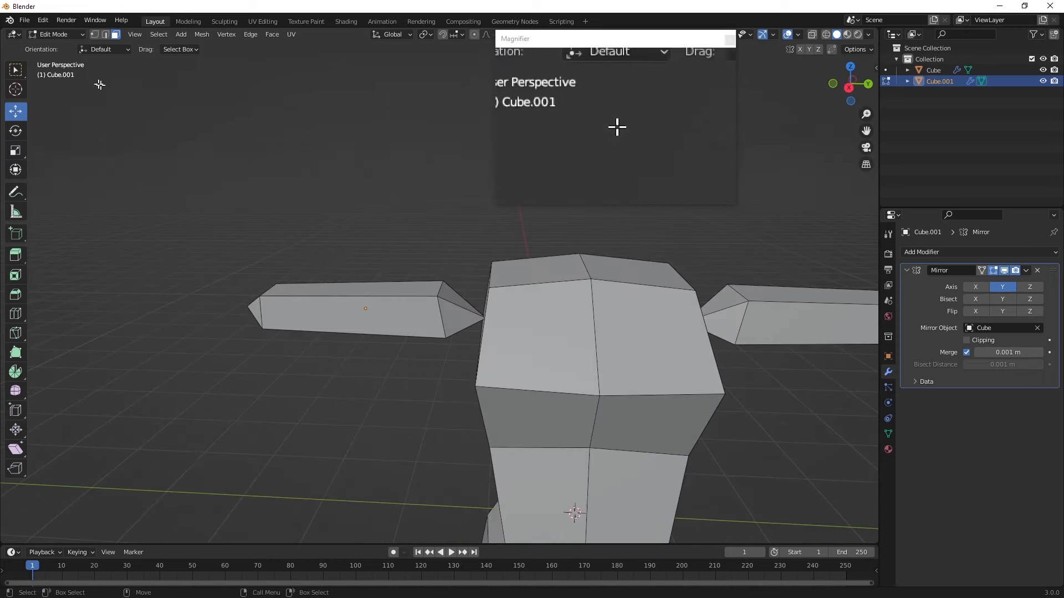
{"action": "left_click", "coordinate": [64, 36]}
{"action": "left_click", "coordinate": [65, 45]}
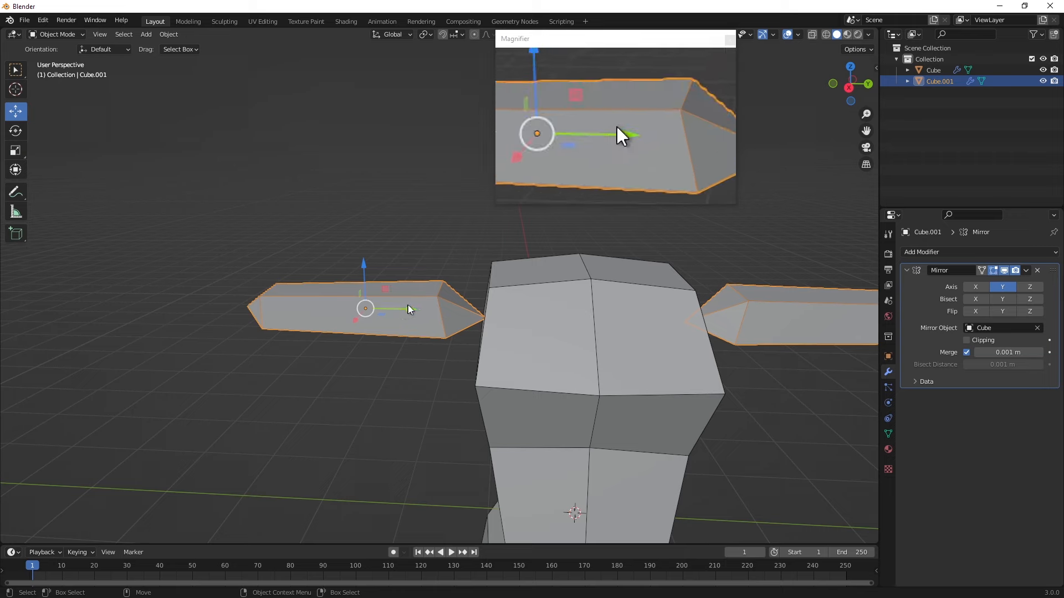
{"action": "left_click_drag", "start_coordinate": [410, 308], "coordinate": [481, 305]}
{"action": "middle_click_drag", "start_coordinate": [481, 306], "coordinate": [418, 366]}
{"action": "scroll", "coordinate": [417, 368], "scroll_direction": "up", "scroll_amount": 3}
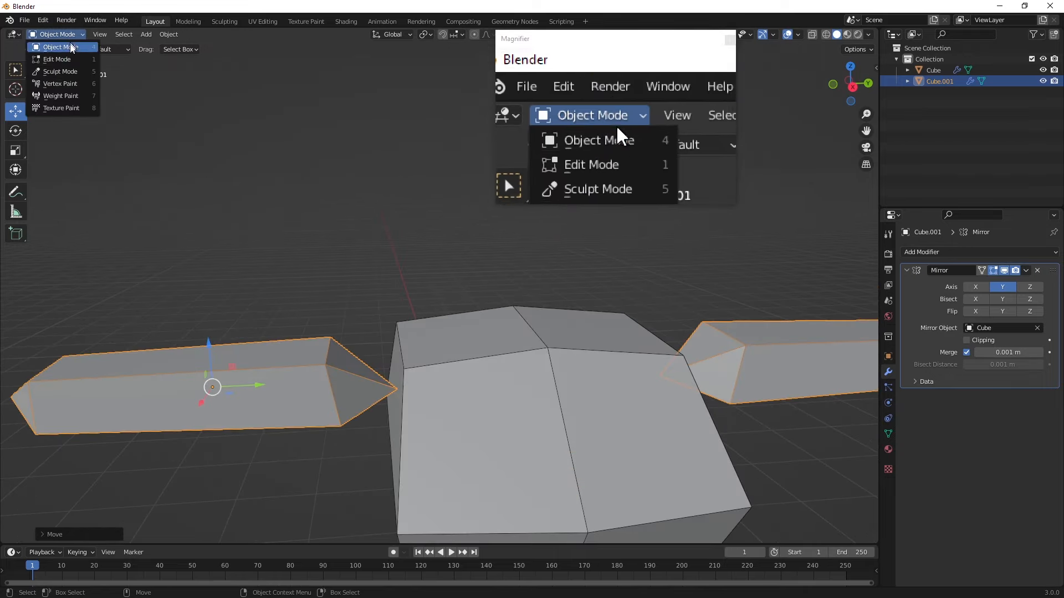
- In Edit Mode, pull the arm's inner tip vertex back along Y to shorten the point
{"action": "left_click", "coordinate": [56, 59]}
{"action": "left_click", "coordinate": [381, 380]}
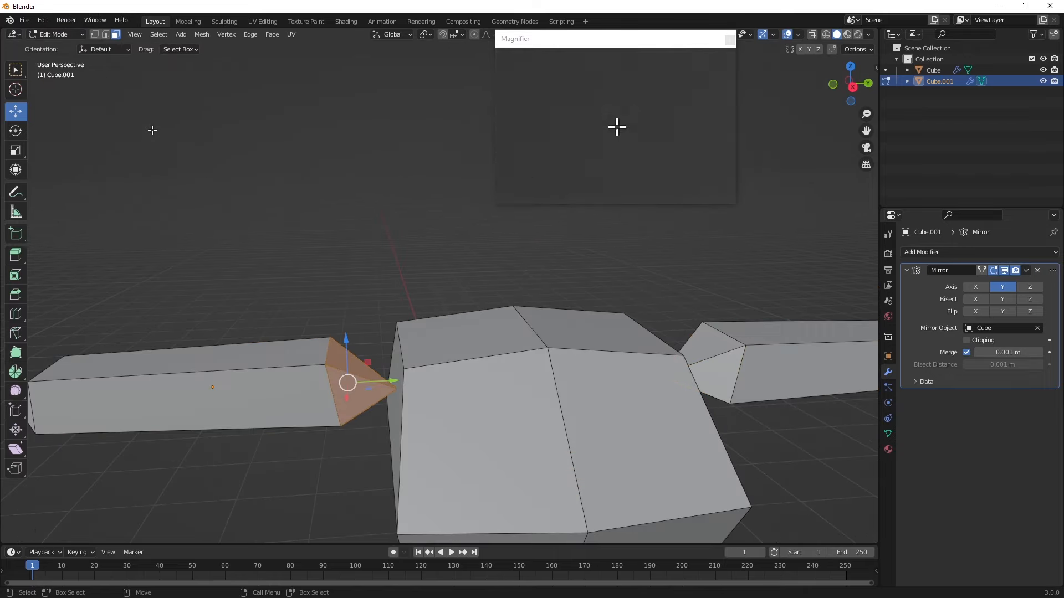
{"action": "left_click", "coordinate": [386, 367]}
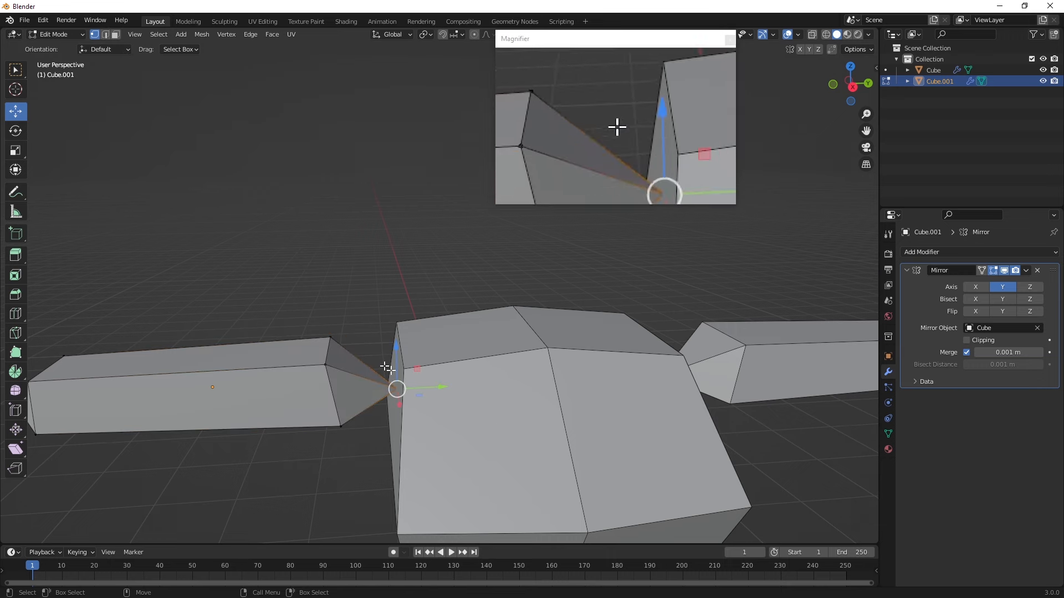
{"action": "left_click_drag", "start_coordinate": [439, 386], "coordinate": [415, 385]}
{"action": "left_click", "coordinate": [361, 275]}
- Return to Object Mode and move the arms inward along Y against the shoulders
{"action": "left_click", "coordinate": [54, 34]}
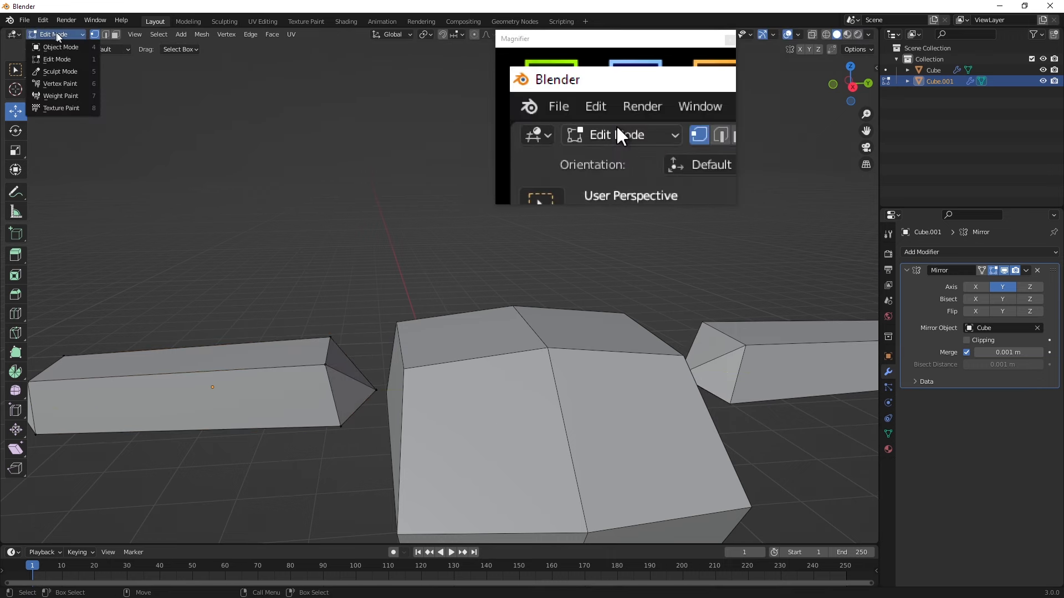
{"action": "left_click", "coordinate": [50, 41]}
{"action": "left_click_drag", "start_coordinate": [267, 382], "coordinate": [312, 379]}
{"action": "middle_click_drag", "start_coordinate": [312, 379], "coordinate": [447, 294]}
{"action": "left_click", "coordinate": [370, 372]}
{"action": "left_click", "coordinate": [447, 293]}
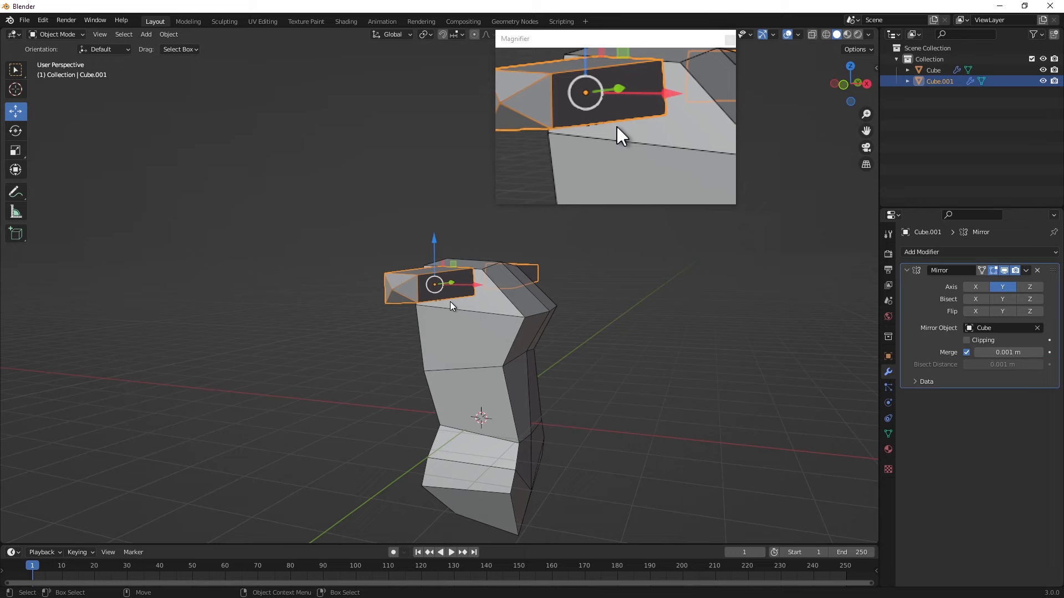
- Scale the arms' cross-section slightly to fit the shoulders
{"action": "key", "text": "shift+space"}
{"action": "key", "text": "s"}
{"action": "left_click_drag", "start_coordinate": [469, 249], "coordinate": [474, 253]}
{"action": "middle_click_drag", "start_coordinate": [463, 280], "coordinate": [487, 274]}
{"action": "left_click_drag", "start_coordinate": [476, 257], "coordinate": [481, 251]}
{"action": "middle_click_drag", "start_coordinate": [481, 254], "coordinate": [502, 261]}
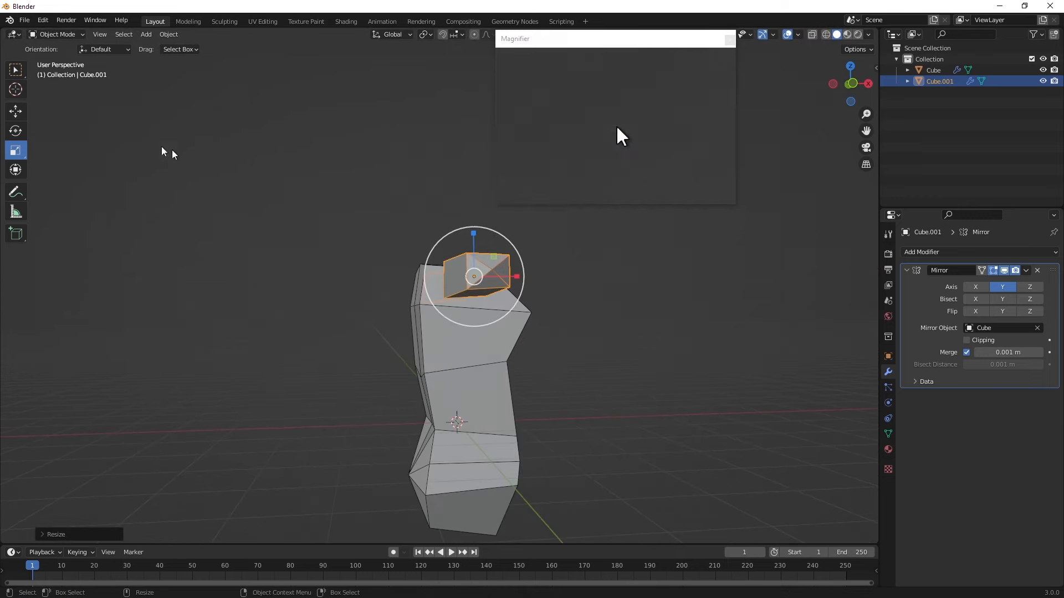
- Move the arms along X to align them with the side of the torso and clear the selection
{"action": "left_click", "coordinate": [16, 112]}
{"action": "middle_click_drag", "start_coordinate": [463, 225], "coordinate": [491, 294]}
{"action": "left_click_drag", "start_coordinate": [505, 300], "coordinate": [493, 299]}
{"action": "middle_click_drag", "start_coordinate": [493, 300], "coordinate": [354, 298]}
{"action": "left_click", "coordinate": [336, 334]}
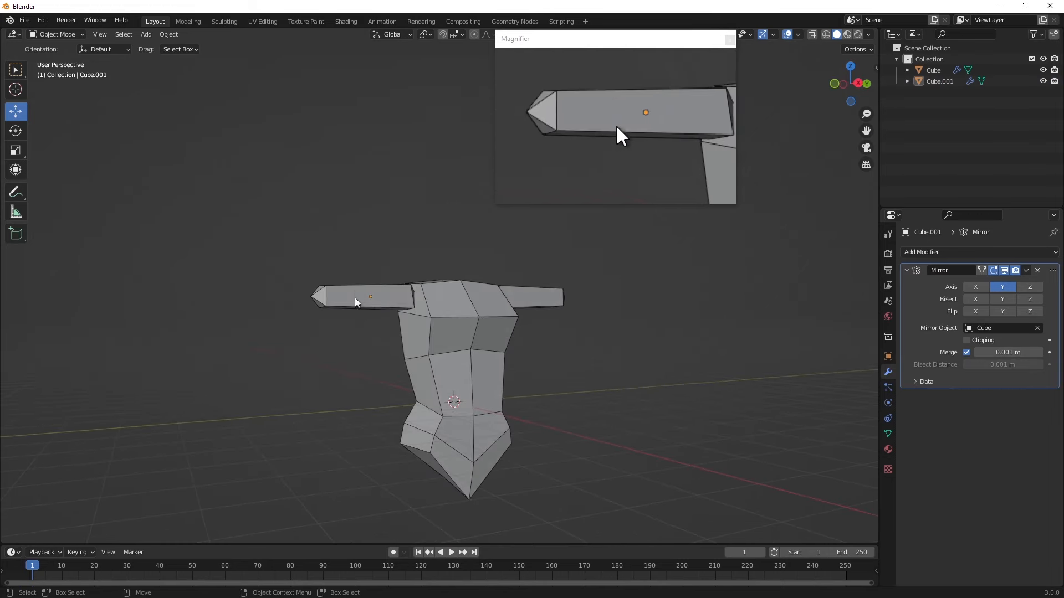
- Reselect the arms and fine-tune their scale
{"action": "left_click", "coordinate": [355, 297]}
{"action": "key", "text": "shift+space"}
{"action": "key", "text": "r"}
{"action": "key", "text": "shift+space"}
{"action": "key", "text": "s"}
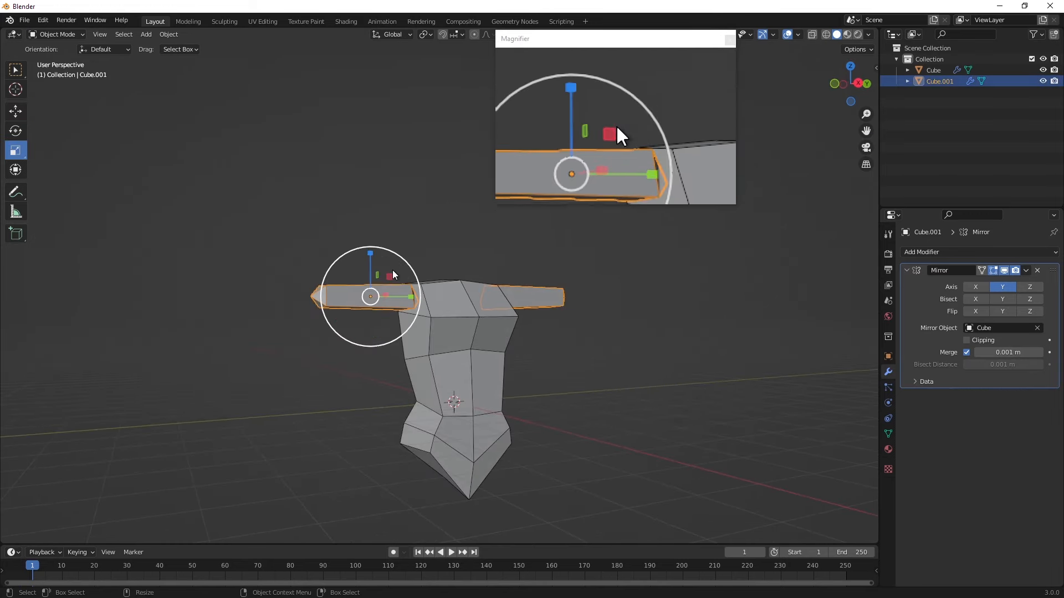
{"action": "middle_click_drag", "start_coordinate": [404, 304], "coordinate": [444, 304]}
{"action": "left_click_drag", "start_coordinate": [451, 299], "coordinate": [458, 294]}
- Reposition the arms beside the shoulders and deselect them
{"action": "left_click", "coordinate": [18, 116]}
{"action": "left_click_drag", "start_coordinate": [392, 284], "coordinate": [441, 282]}
{"action": "middle_click_drag", "start_coordinate": [441, 281], "coordinate": [385, 368]}
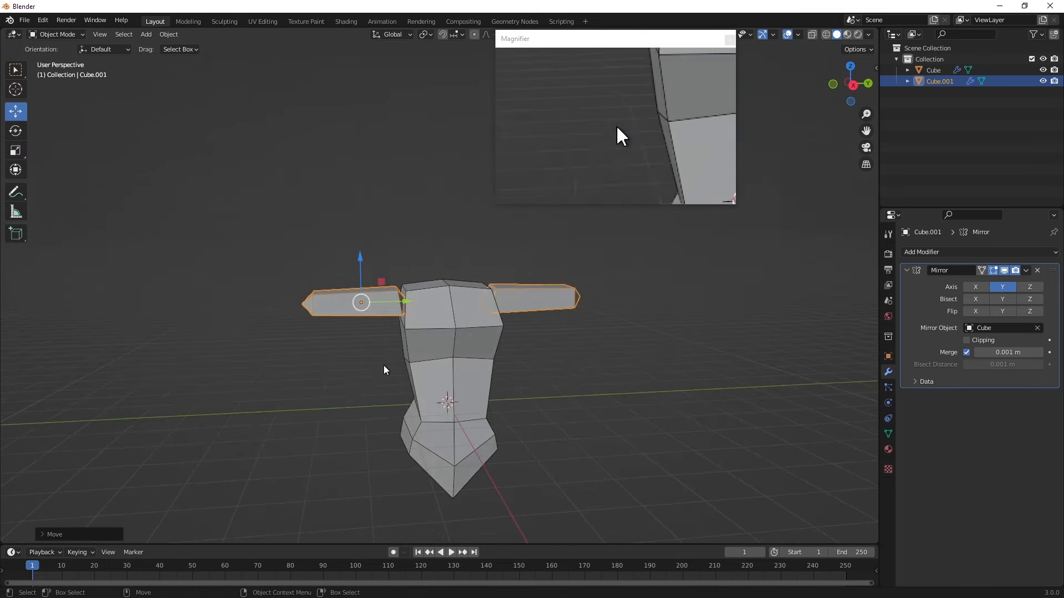
{"action": "left_click", "coordinate": [384, 367]}
- Add a cube in Object Mode and move it outward along Y and up, beyond the end of the original arm
{"action": "left_click", "coordinate": [55, 34]}
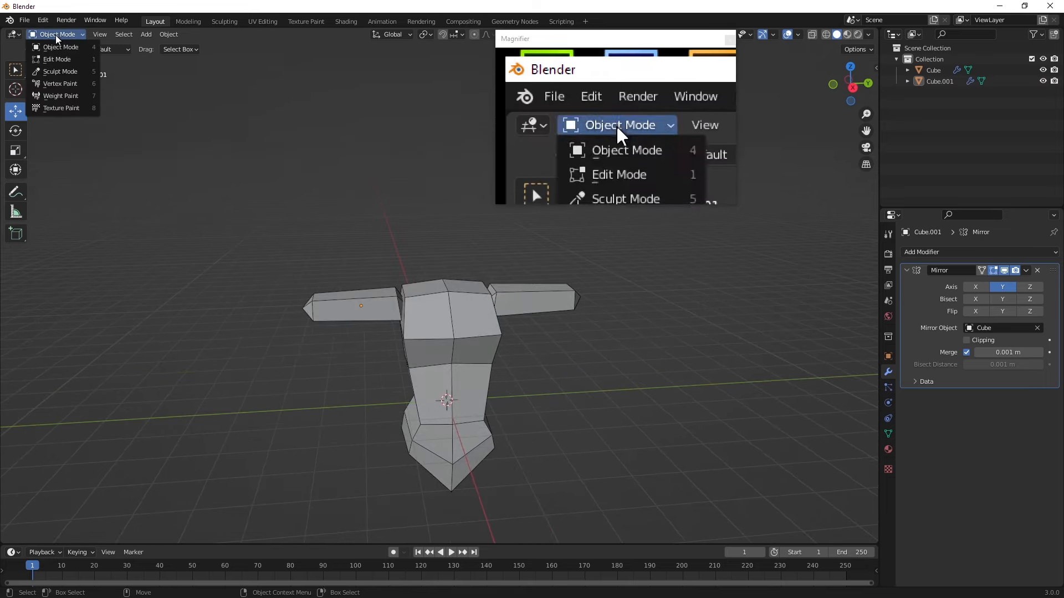
{"action": "left_click", "coordinate": [147, 34]}
{"action": "mouse_move", "coordinate": [152, 48]}
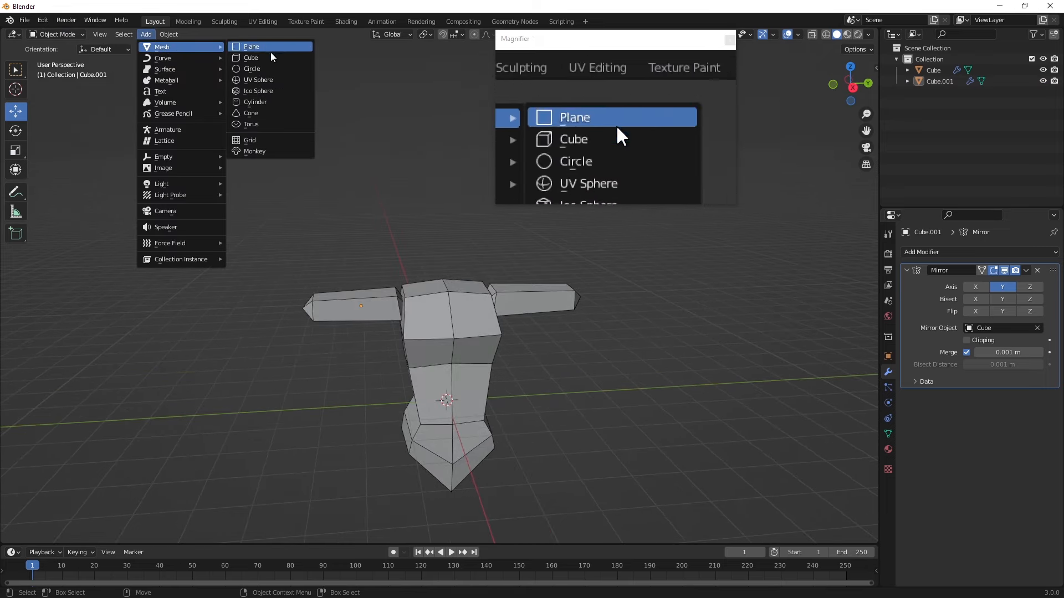
{"action": "left_click", "coordinate": [265, 59]}
{"action": "left_click_drag", "start_coordinate": [480, 395], "coordinate": [299, 408]}
{"action": "left_click_drag", "start_coordinate": [264, 367], "coordinate": [261, 289]}
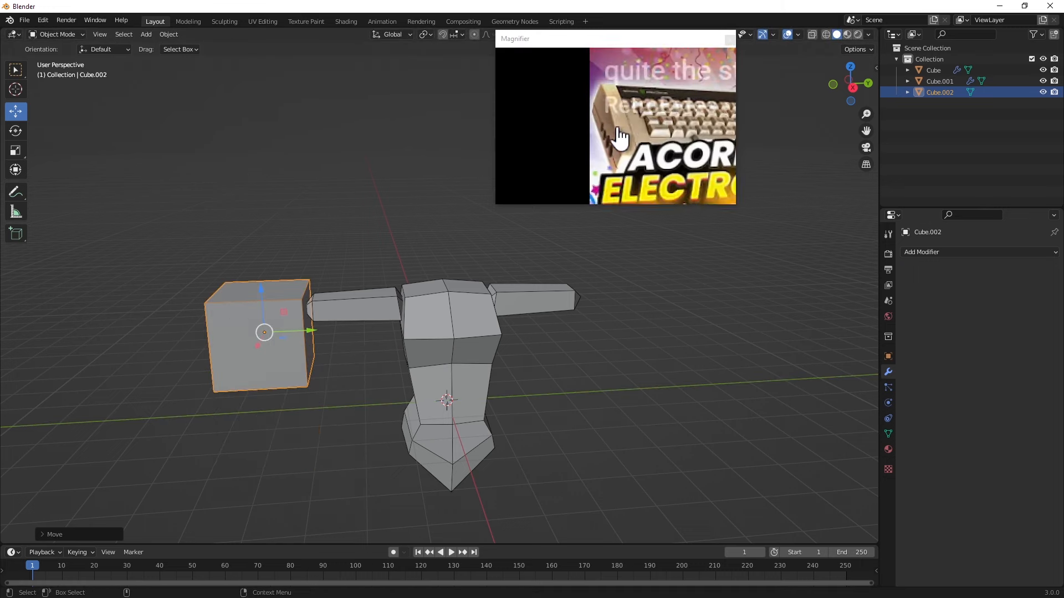
- Add a Mirror modifier to the new cube, mirroring on Y only with the torso as the mirror object
{"action": "left_click", "coordinate": [949, 252]}
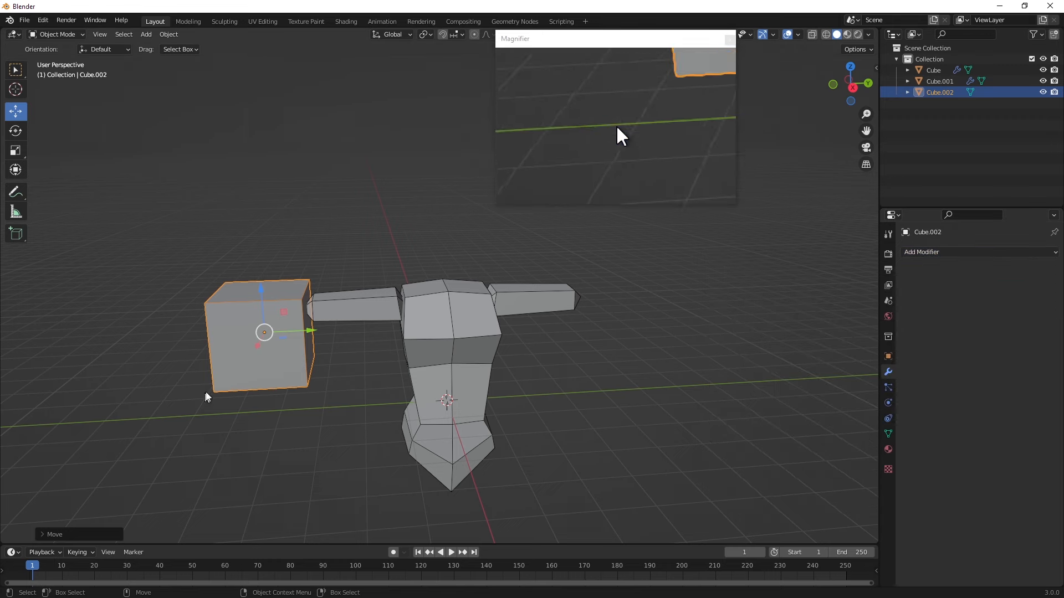
{"action": "left_click", "coordinate": [972, 254]}
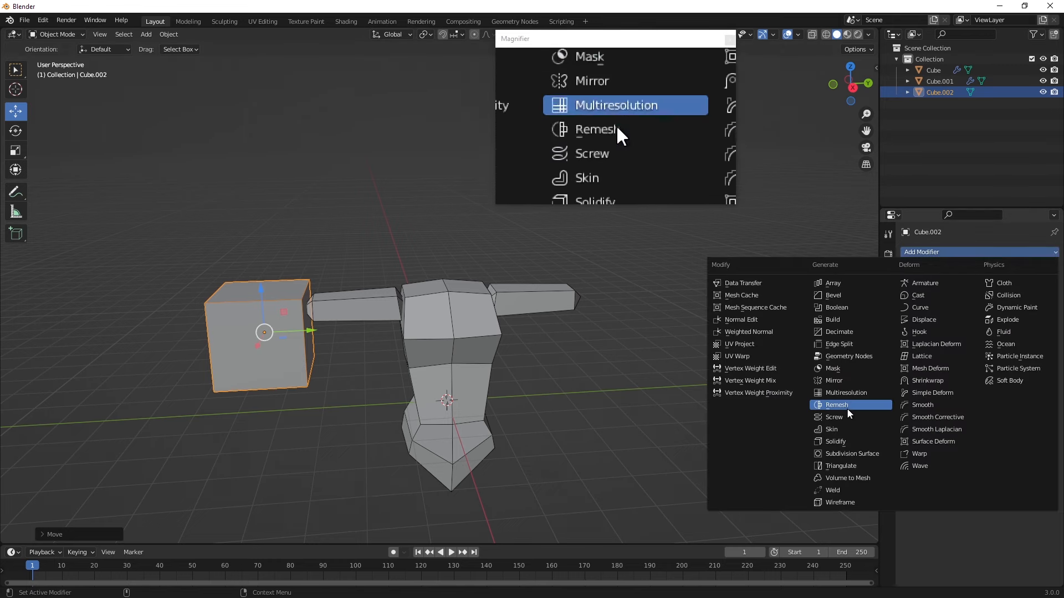
{"action": "left_click", "coordinate": [850, 382]}
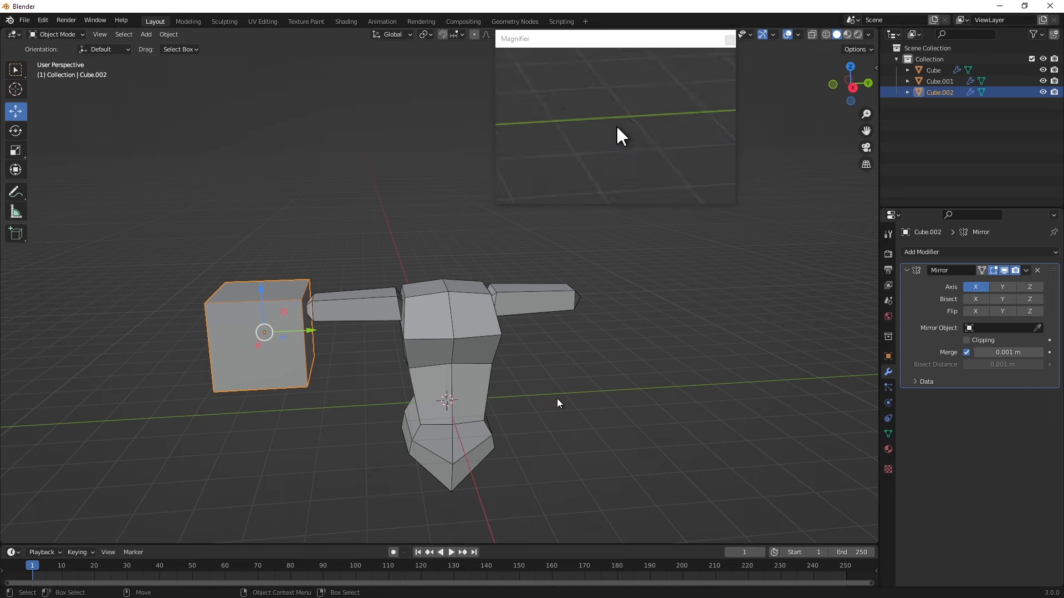
{"action": "left_click", "coordinate": [1009, 289]}
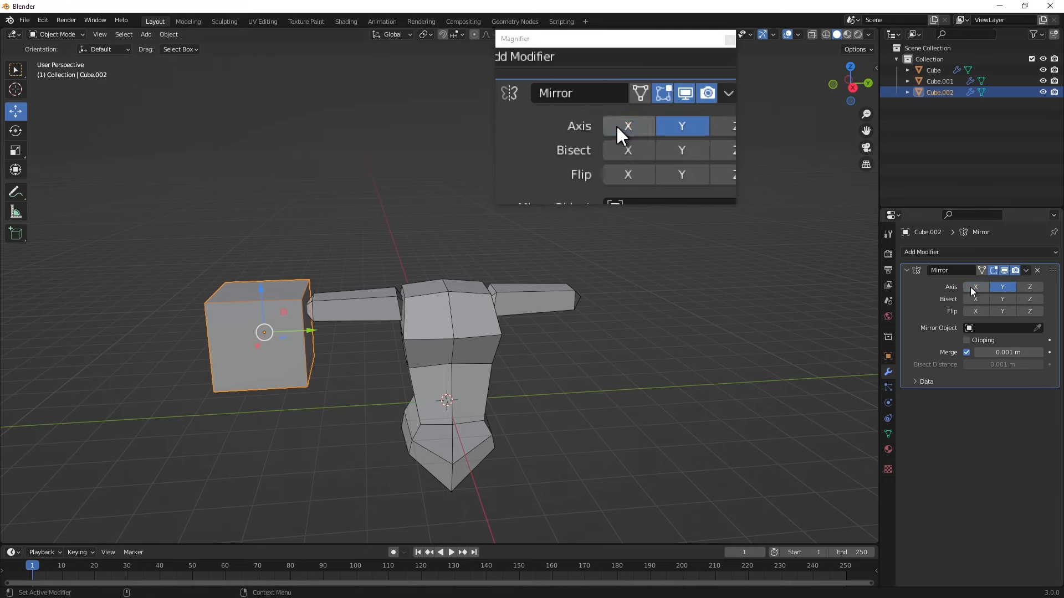
{"action": "left_click", "coordinate": [1037, 328]}
{"action": "left_click", "coordinate": [473, 336]}
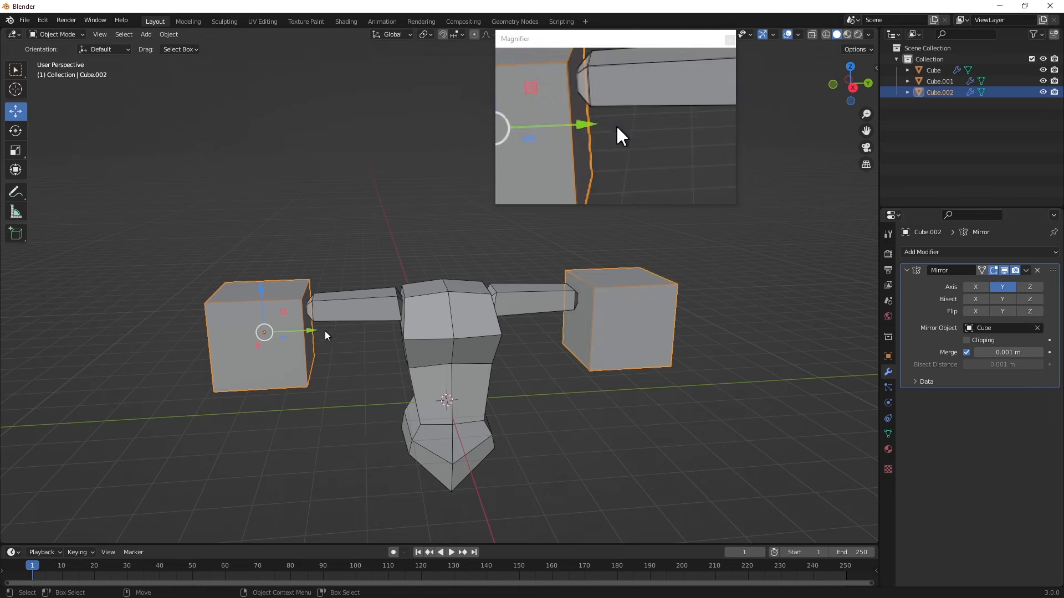
- Raise the mirrored cubes toward arm height and scale down their cross-section without changing their length along Y
{"action": "middle_click_drag", "start_coordinate": [324, 331], "coordinate": [351, 339]}
{"action": "left_click_drag", "start_coordinate": [227, 342], "coordinate": [231, 301]}
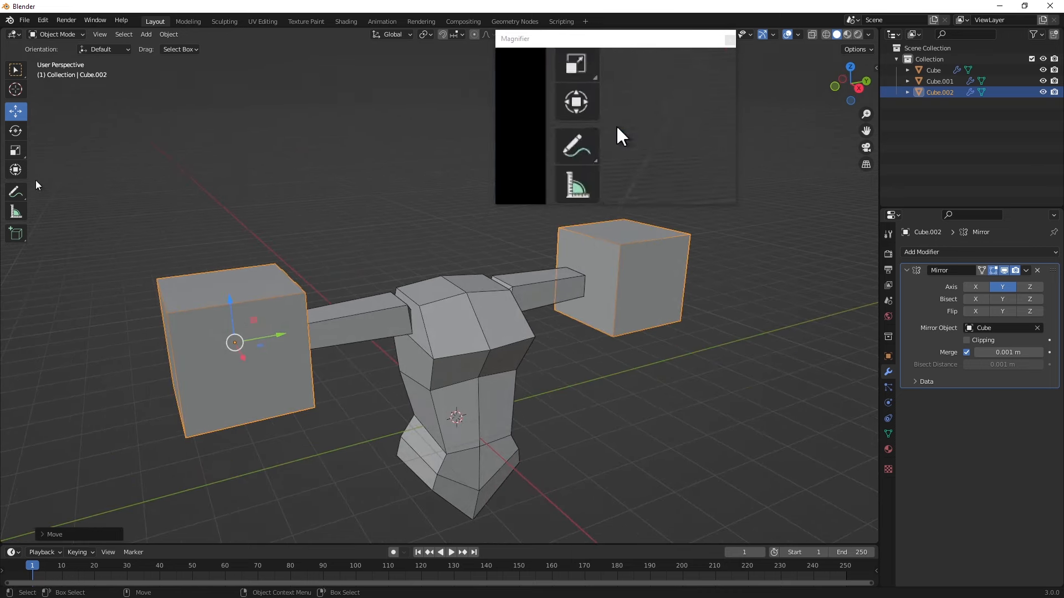
{"action": "middle_click_drag", "start_coordinate": [194, 300], "coordinate": [295, 279]}
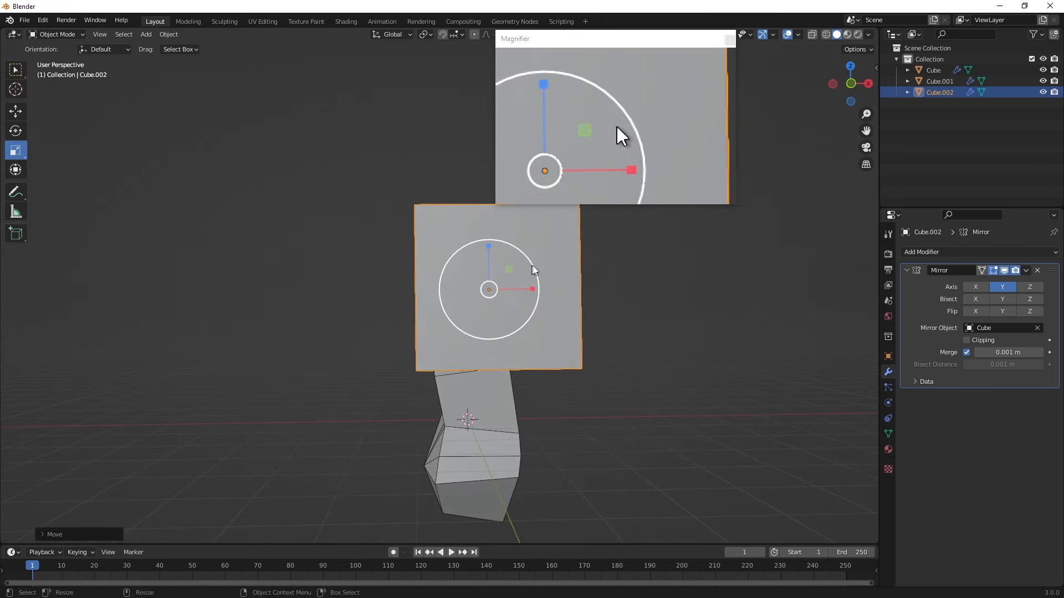
{"action": "left_click_drag", "start_coordinate": [510, 272], "coordinate": [493, 282]}
{"action": "middle_click_drag", "start_coordinate": [493, 281], "coordinate": [121, 248]}
- Match the forearm blocks to the arms' thickness, line them up with the arm ends and deselect them
{"action": "middle_click_drag", "start_coordinate": [241, 217], "coordinate": [318, 417]}
{"action": "scroll", "coordinate": [360, 424], "scroll_direction": "up", "scroll_amount": 4}
{"action": "left_click_drag", "start_coordinate": [343, 417], "coordinate": [340, 400]}
{"action": "left_click_drag", "start_coordinate": [371, 349], "coordinate": [320, 358]}
{"action": "left_click", "coordinate": [350, 289]}
{"action": "middle_click_drag", "start_coordinate": [378, 375], "coordinate": [327, 300]}
{"action": "left_click", "coordinate": [327, 300]}
{"action": "left_click_drag", "start_coordinate": [245, 264], "coordinate": [250, 267]}
{"action": "left_click", "coordinate": [222, 175]}
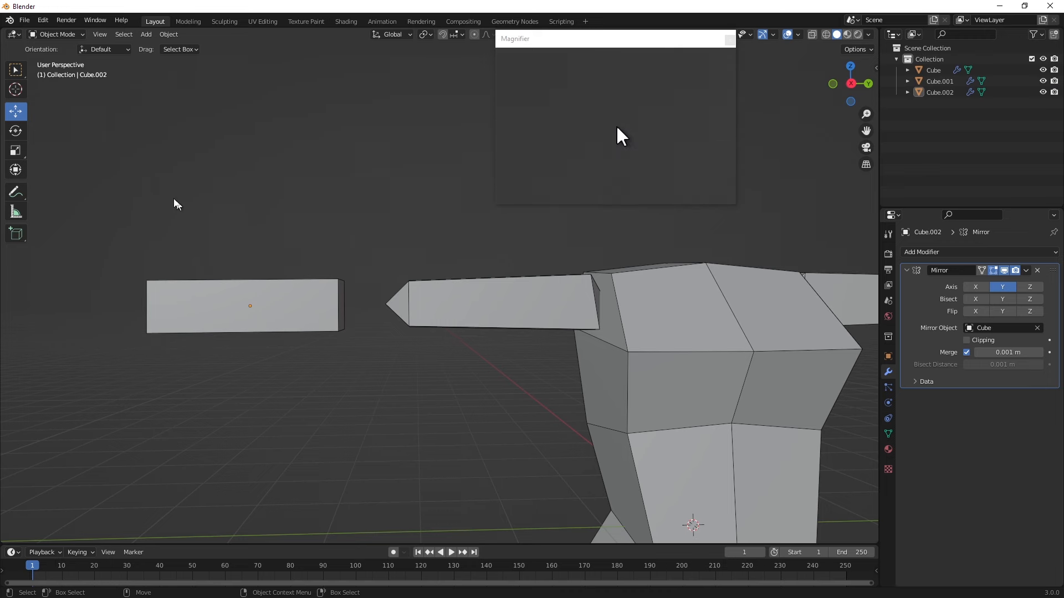
- Enter Edit Mode and knife-cut crossing diagonals on the forearm's inner end face
{"action": "left_click", "coordinate": [68, 32]}
{"action": "left_click", "coordinate": [55, 61]}
{"action": "middle_click_drag", "start_coordinate": [316, 183], "coordinate": [138, 61]}
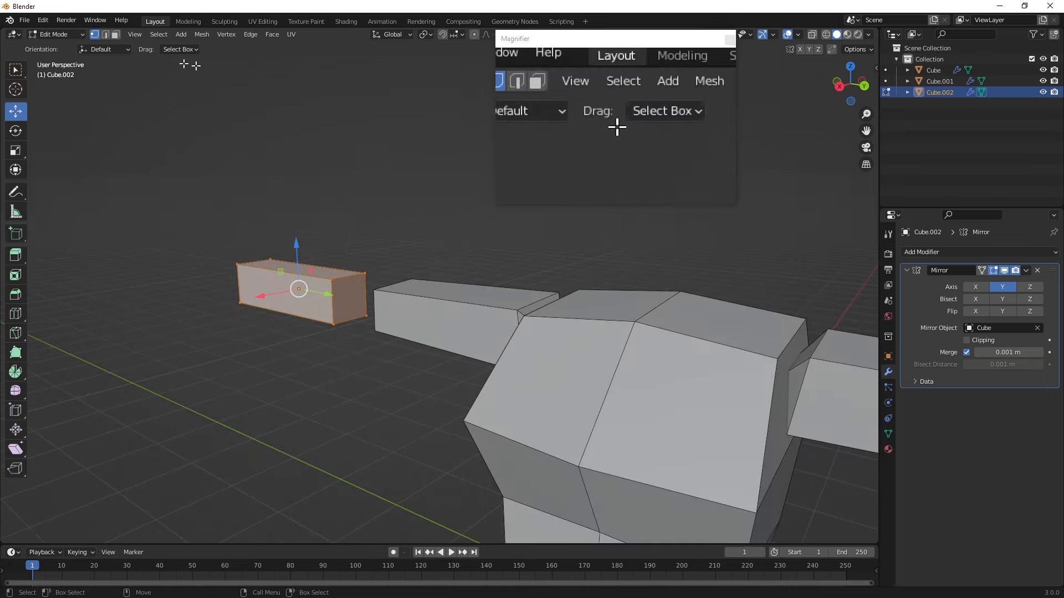
{"action": "scroll", "coordinate": [355, 309], "scroll_direction": "up", "scroll_amount": 3}
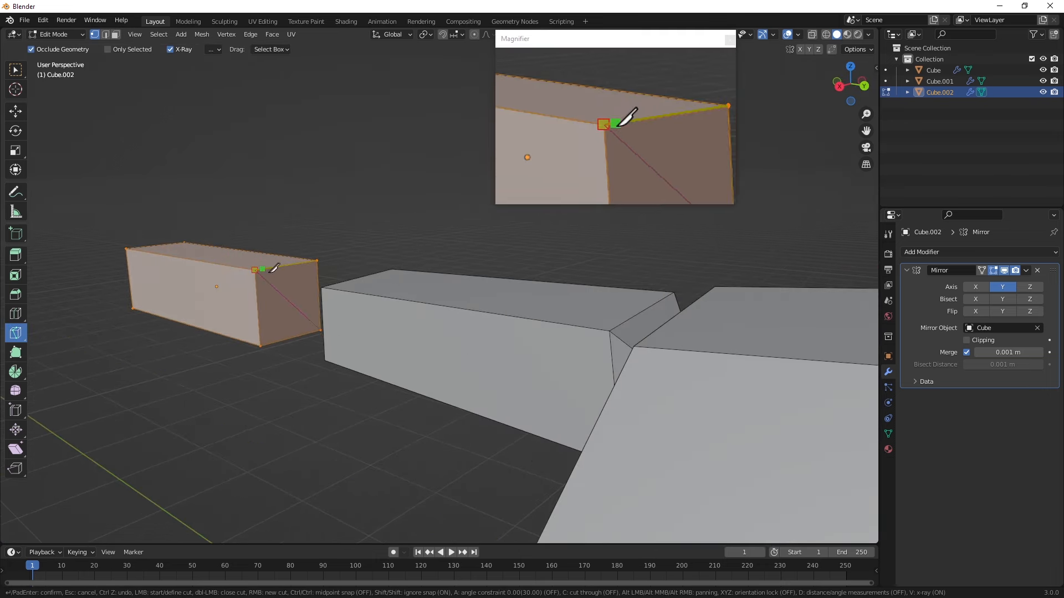
{"action": "key", "text": "Escape"}
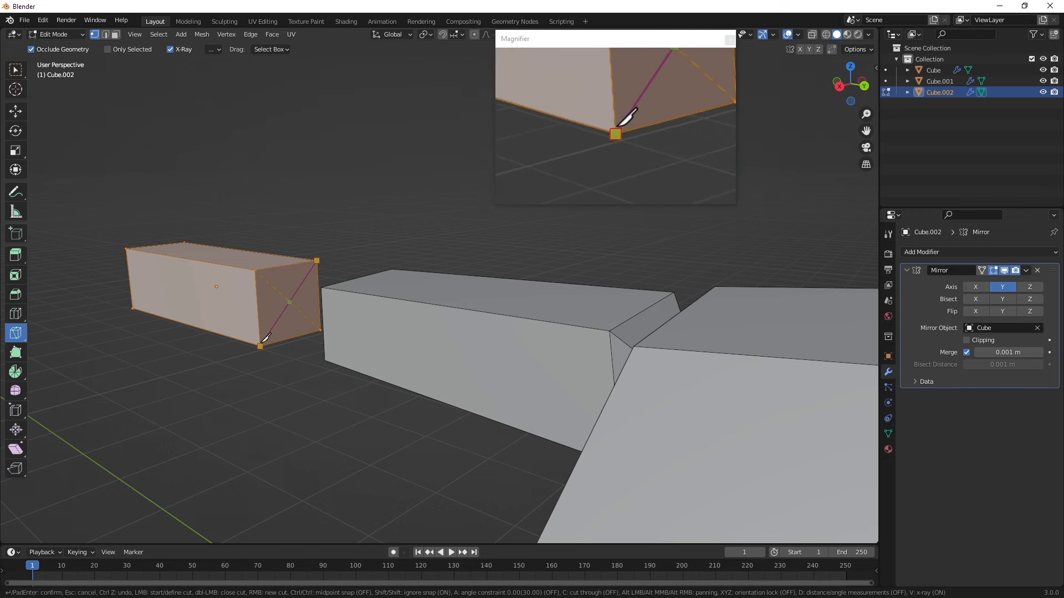
- Cut crossing diagonals on the forearm's outer end face with the Knife tool
{"action": "middle_click_drag", "start_coordinate": [135, 309], "coordinate": [331, 267]}
{"action": "left_click", "coordinate": [327, 269]}
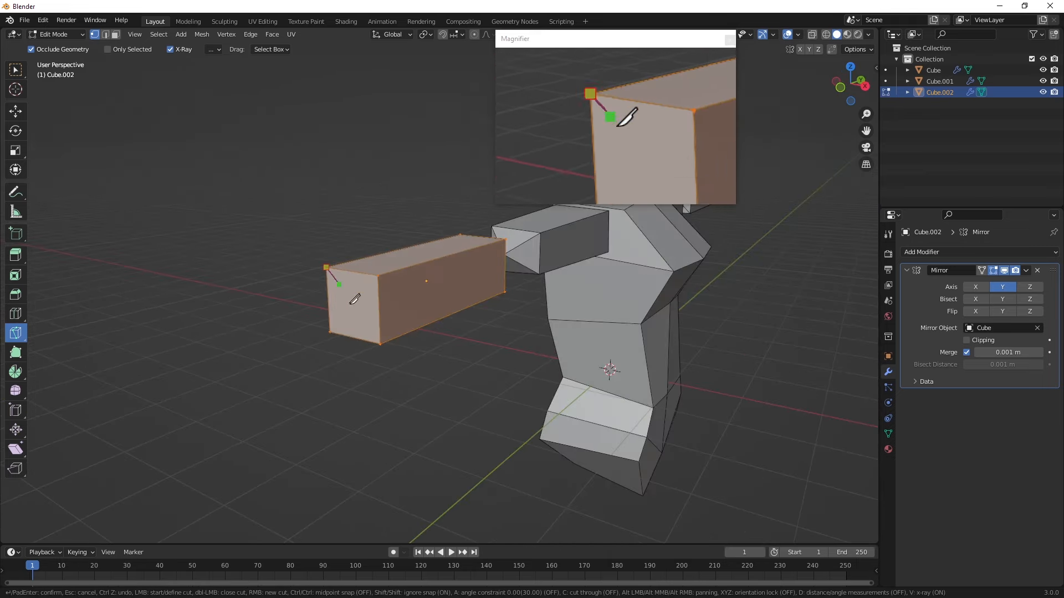
{"action": "left_click", "coordinate": [380, 344]}
{"action": "key", "text": "Return"}
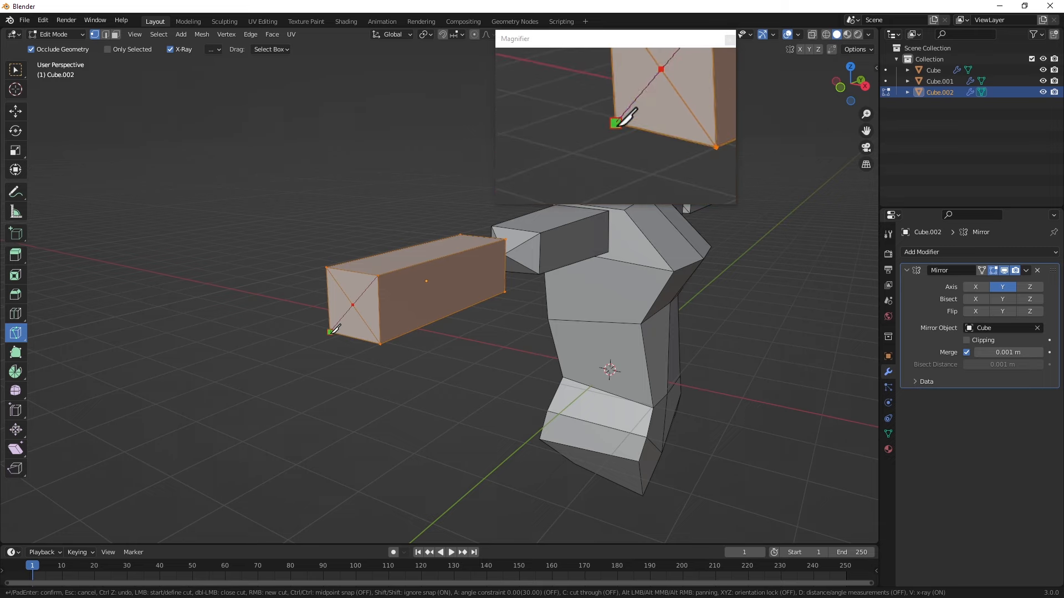
- Pull the centre vertices of the forearm's two end faces outward to form pointed ends
{"action": "left_click", "coordinate": [10, 118]}
{"action": "left_click", "coordinate": [354, 305]}
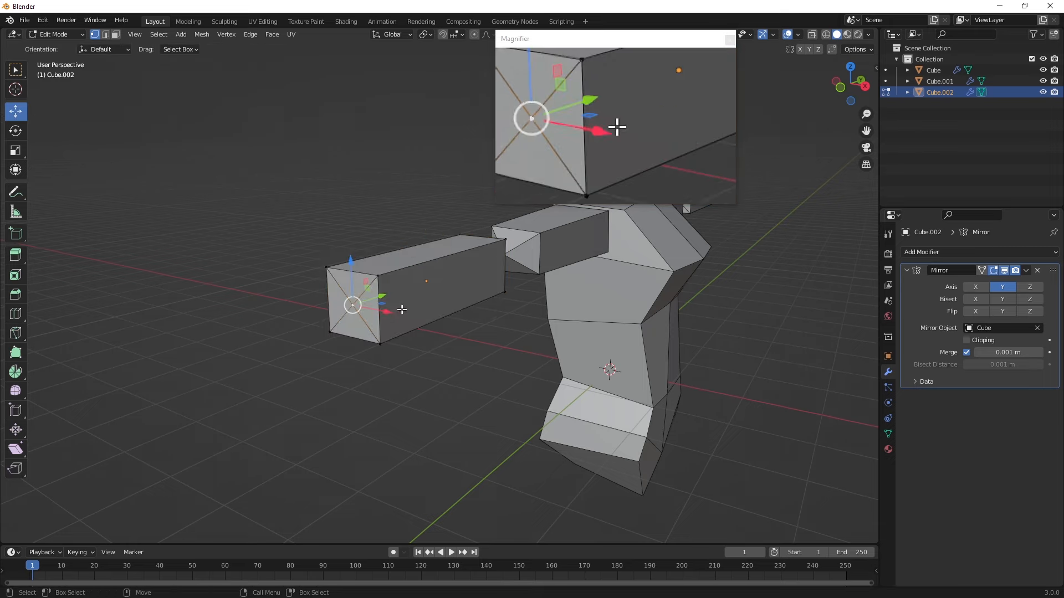
{"action": "scroll", "coordinate": [320, 310], "scroll_direction": "up", "scroll_amount": 4}
{"action": "left_click_drag", "start_coordinate": [266, 278], "coordinate": [243, 281]}
{"action": "middle_click_drag", "start_coordinate": [242, 280], "coordinate": [286, 302]}
{"action": "left_click_drag", "start_coordinate": [420, 282], "coordinate": [456, 281]}
{"action": "middle_click_drag", "start_coordinate": [456, 282], "coordinate": [239, 313]}
- Return to Object Mode and slightly reduce the scale of the forearms
{"action": "left_click", "coordinate": [59, 36]}
{"action": "left_click", "coordinate": [61, 49]}
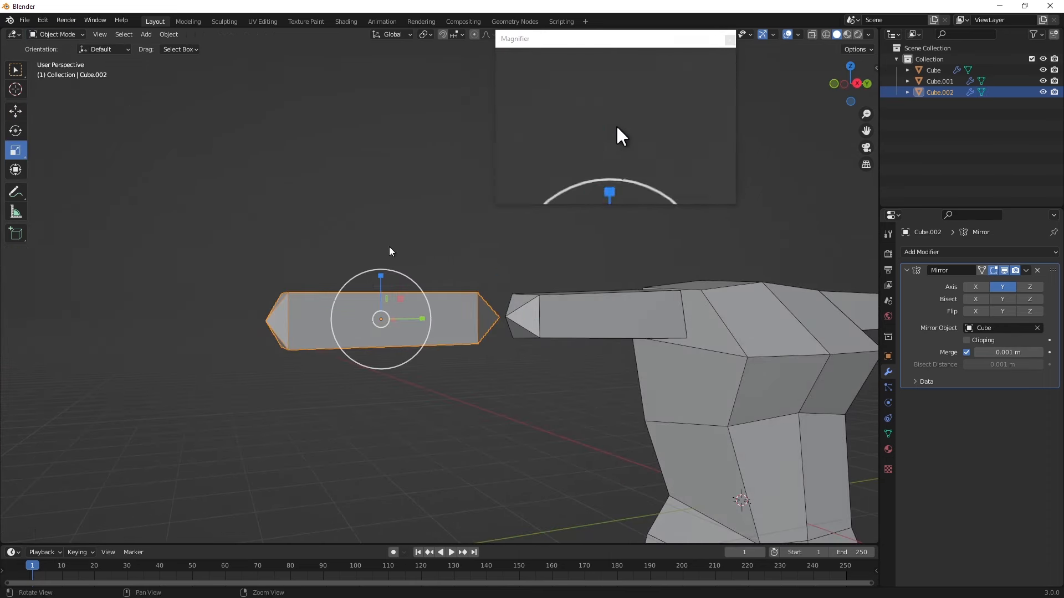
{"action": "middle_click_drag", "start_coordinate": [380, 242], "coordinate": [349, 247]}
{"action": "left_click_drag", "start_coordinate": [410, 275], "coordinate": [408, 280]}
{"action": "middle_click_drag", "start_coordinate": [415, 283], "coordinate": [310, 258]}
- Scale the forearm's long side face slightly smaller vertically in Edit Mode, then return to Object Mode
{"action": "left_click", "coordinate": [46, 37]}
{"action": "left_click", "coordinate": [55, 58]}
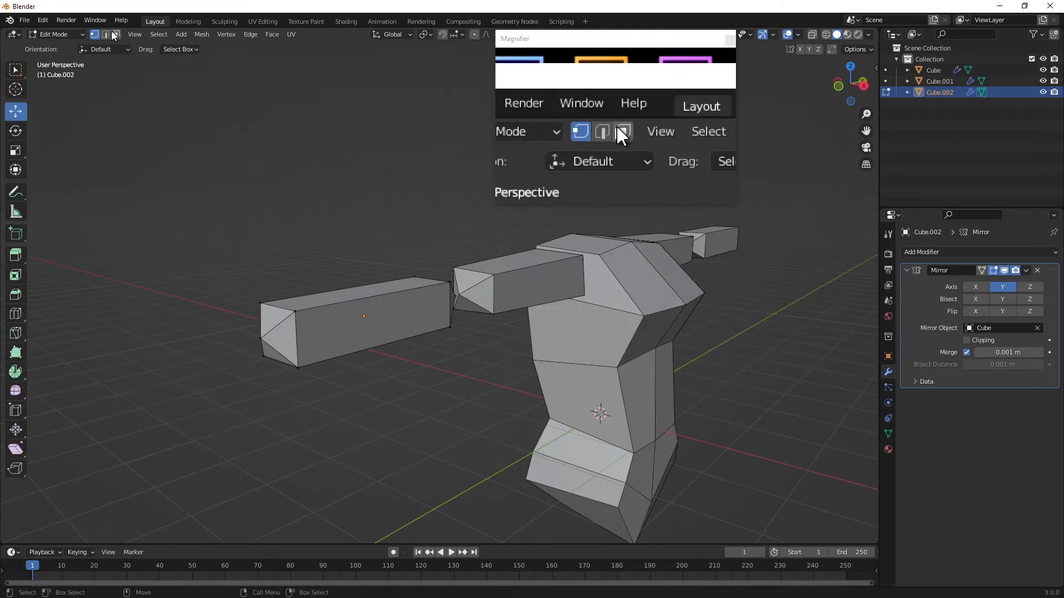
{"action": "left_click", "coordinate": [355, 333]}
{"action": "middle_click_drag", "start_coordinate": [355, 333], "coordinate": [324, 319]}
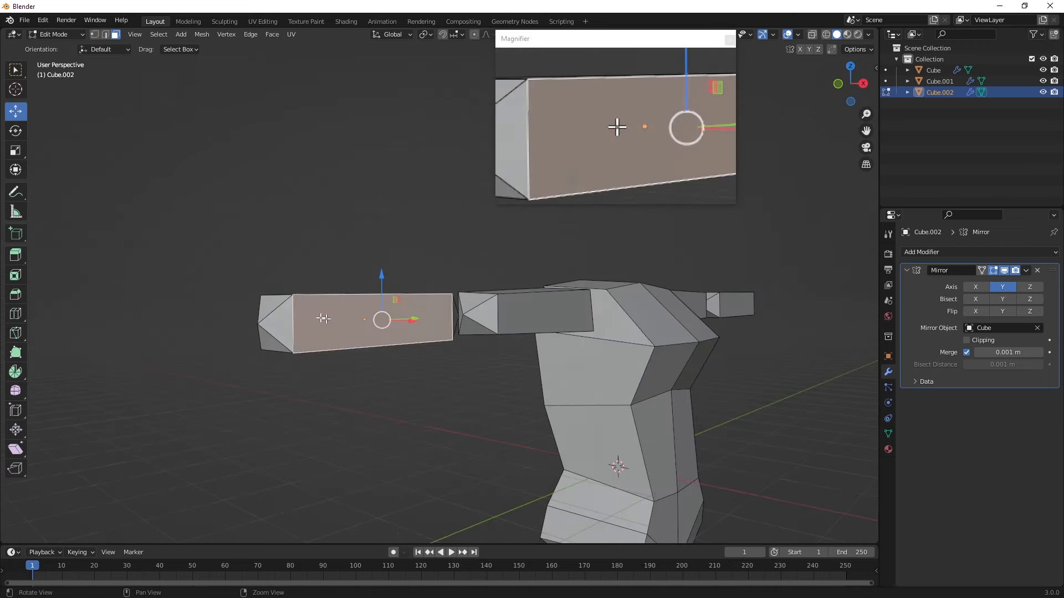
{"action": "left_click_drag", "start_coordinate": [387, 270], "coordinate": [382, 288]}
{"action": "middle_click_drag", "start_coordinate": [382, 288], "coordinate": [278, 383]}
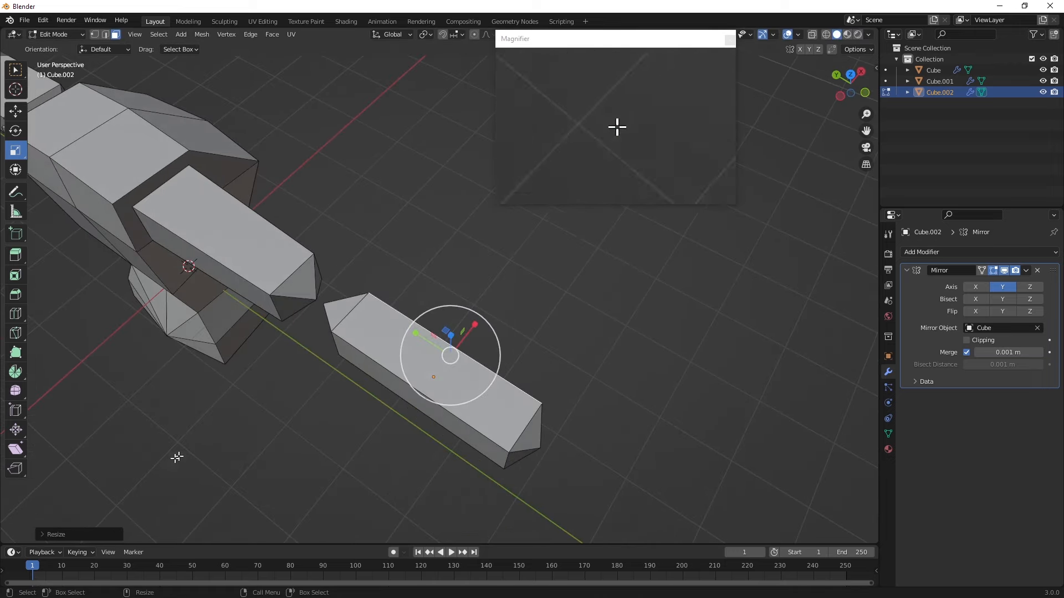
{"action": "left_click", "coordinate": [59, 34]}
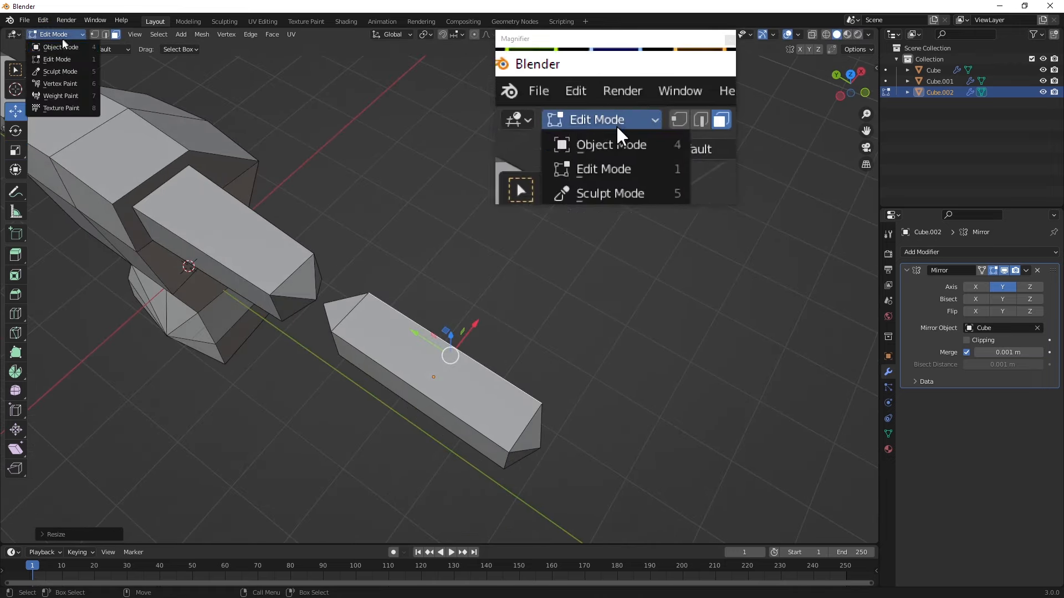
{"action": "left_click", "coordinate": [58, 49]}
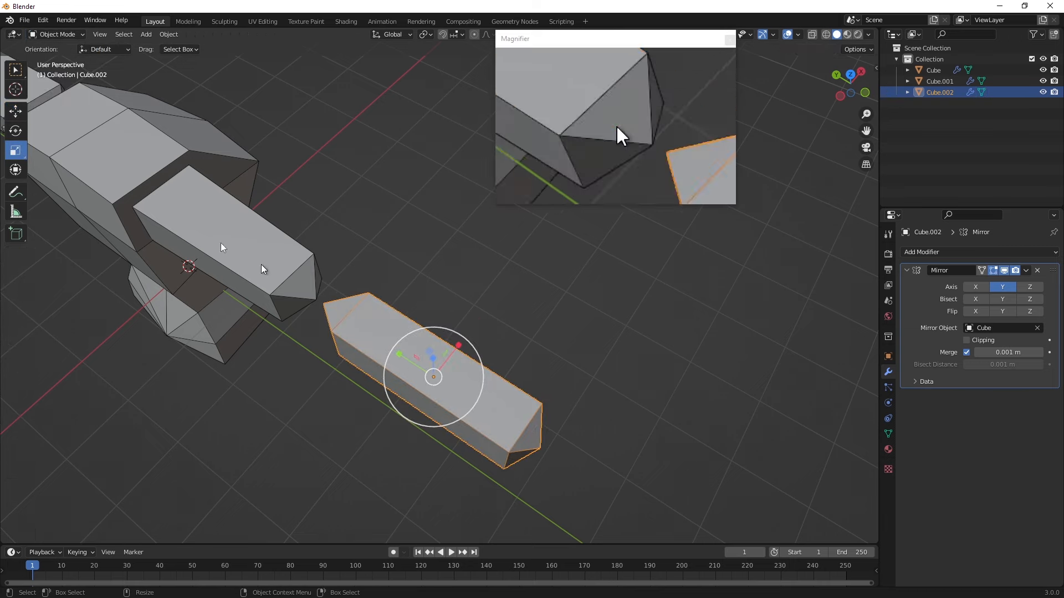
- Move the forearms along Y to meet the upper arms and adjust their scale to fit the joint
{"action": "left_click_drag", "start_coordinate": [401, 357], "coordinate": [346, 321]}
{"action": "middle_click_drag", "start_coordinate": [346, 321], "coordinate": [382, 377]}
{"action": "left_click_drag", "start_coordinate": [410, 306], "coordinate": [392, 315]}
{"action": "middle_click_drag", "start_coordinate": [391, 316], "coordinate": [314, 308]}
{"action": "middle_click_drag", "start_coordinate": [388, 386], "coordinate": [390, 320]}
{"action": "left_click_drag", "start_coordinate": [389, 316], "coordinate": [357, 316]}
{"action": "middle_click_drag", "start_coordinate": [248, 272], "coordinate": [285, 159]}
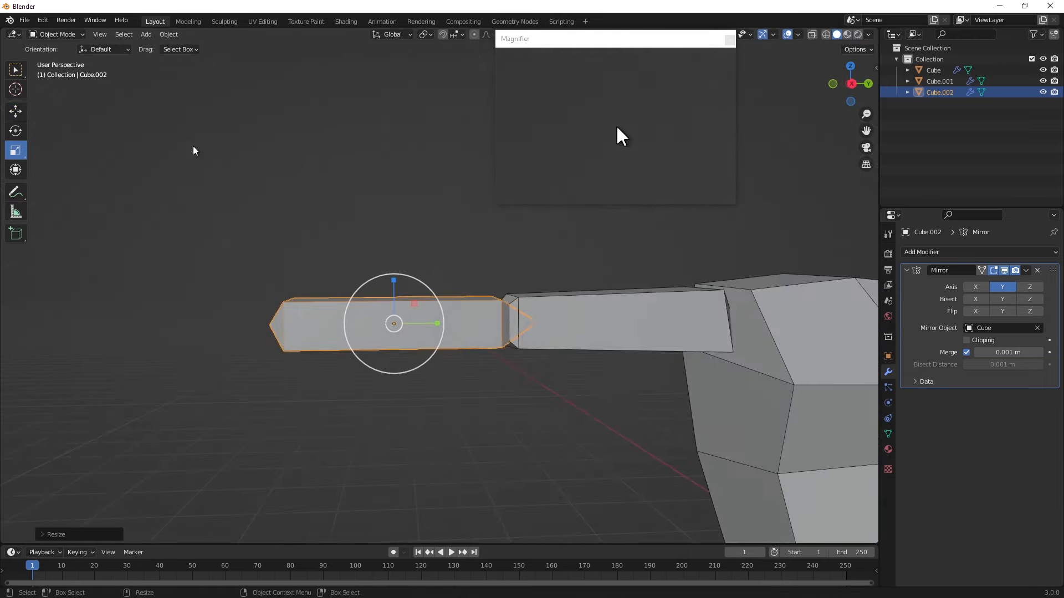
- Select the faces of the forearm's outer pointed end in Edit Mode and scale them down to taper the wrist
{"action": "left_click", "coordinate": [43, 35]}
{"action": "left_click", "coordinate": [58, 58]}
{"action": "middle_click_drag", "start_coordinate": [238, 288], "coordinate": [281, 320]}
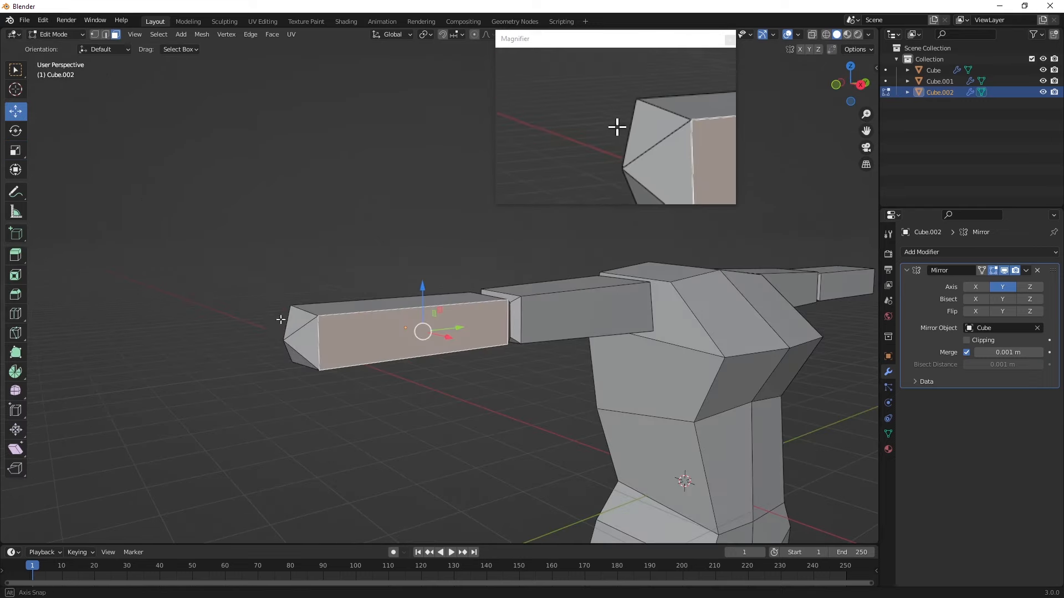
{"action": "left_click_drag", "start_coordinate": [298, 354], "coordinate": [298, 355]}
{"action": "middle_click_drag", "start_coordinate": [298, 355], "coordinate": [346, 341]}
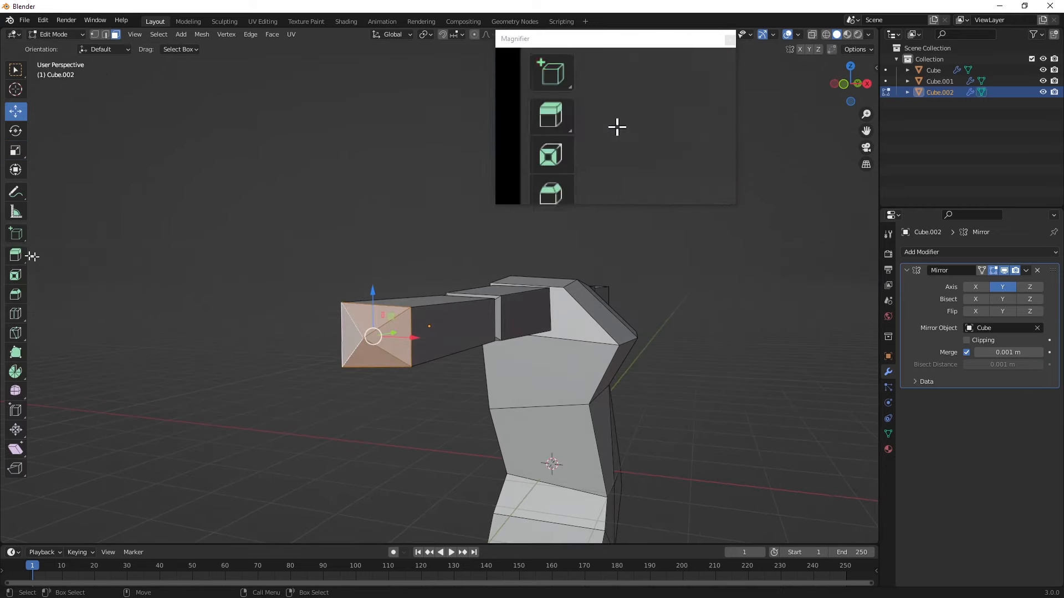
{"action": "left_click", "coordinate": [15, 151]}
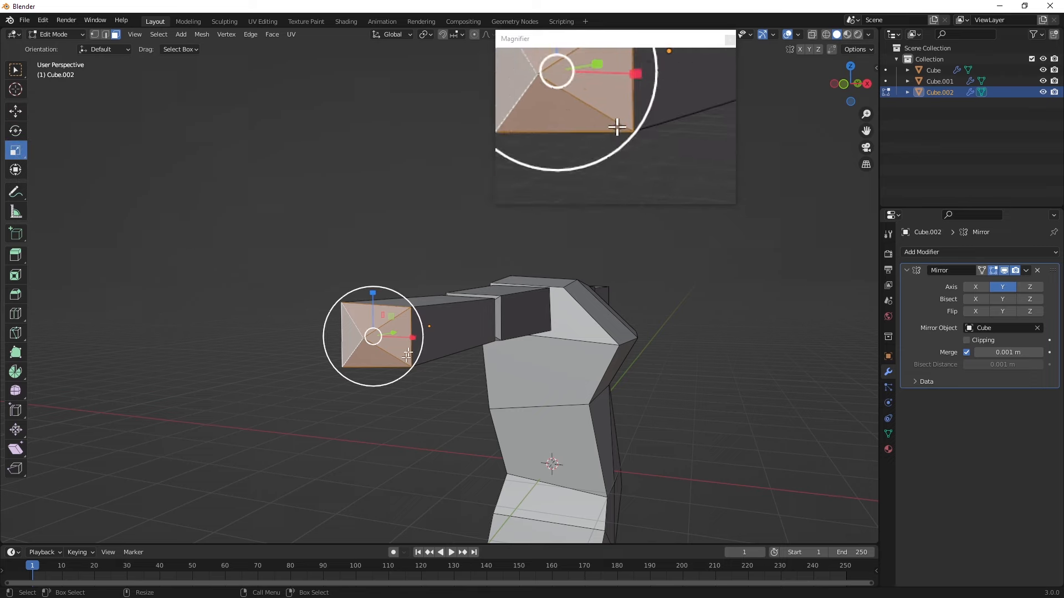
{"action": "left_click_drag", "start_coordinate": [415, 308], "coordinate": [403, 316]}
{"action": "middle_click_drag", "start_coordinate": [403, 317], "coordinate": [188, 161]}
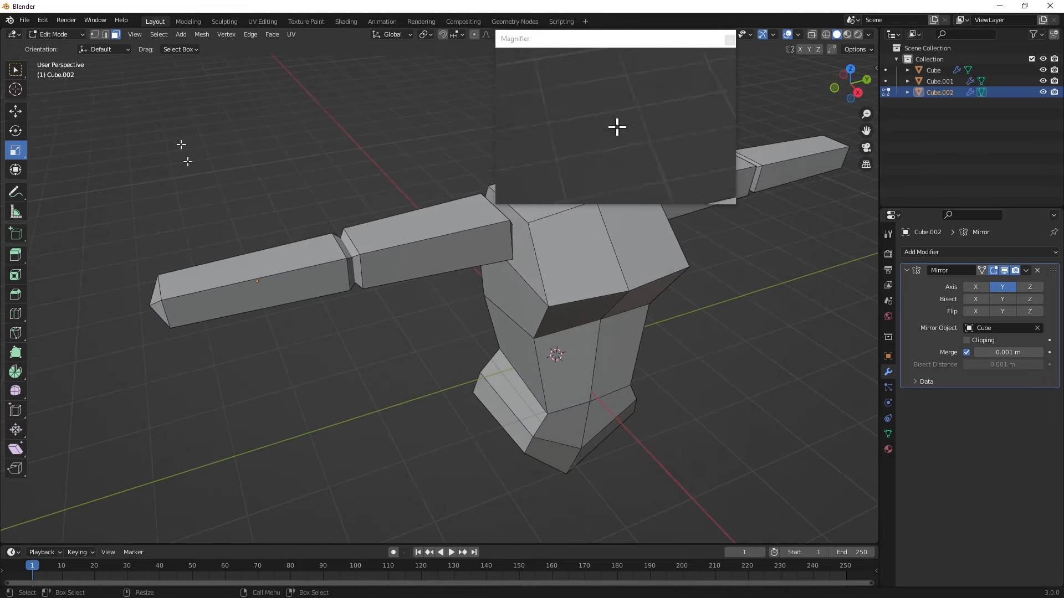
{"action": "left_click", "coordinate": [184, 34]}
{"action": "left_click", "coordinate": [197, 54]}
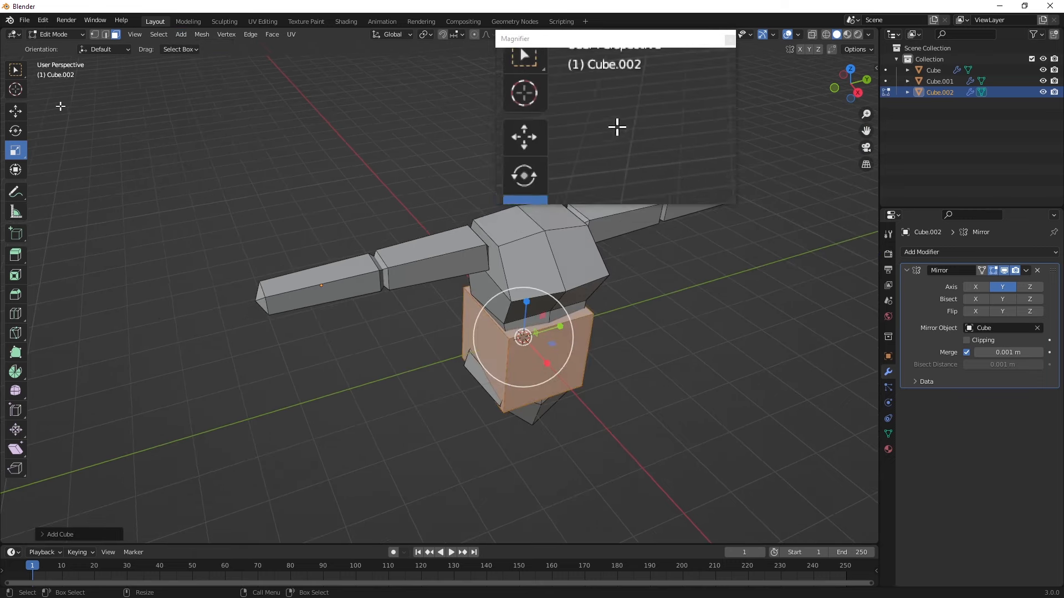
{"action": "key", "text": "ctrl+z"}
- Switch to Object Mode, add a separate cube and move it outward and up to the end of the forearm
{"action": "left_click", "coordinate": [51, 35]}
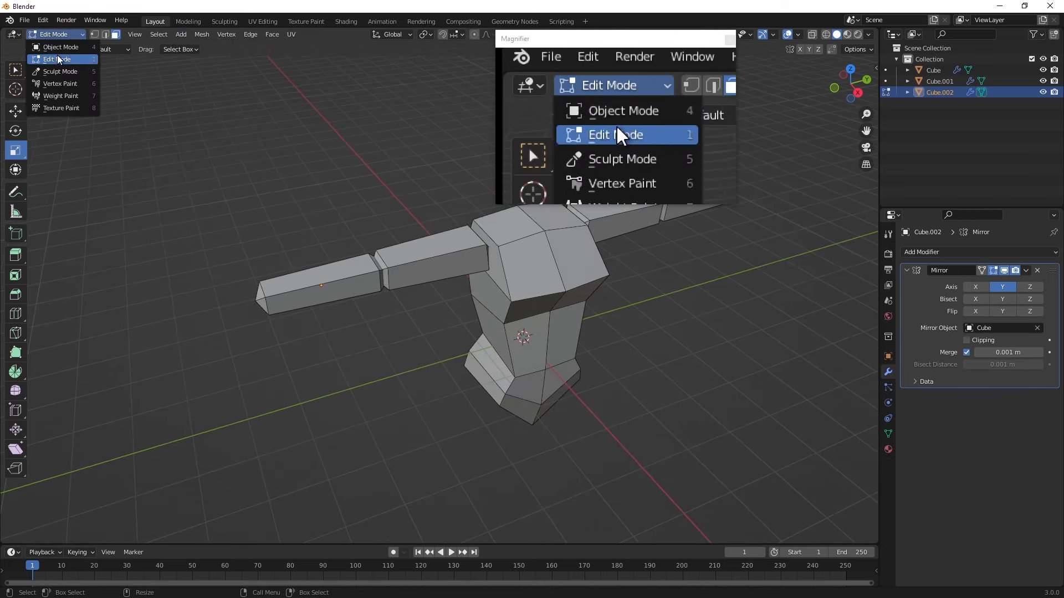
{"action": "left_click", "coordinate": [52, 43]}
{"action": "left_click", "coordinate": [146, 34]}
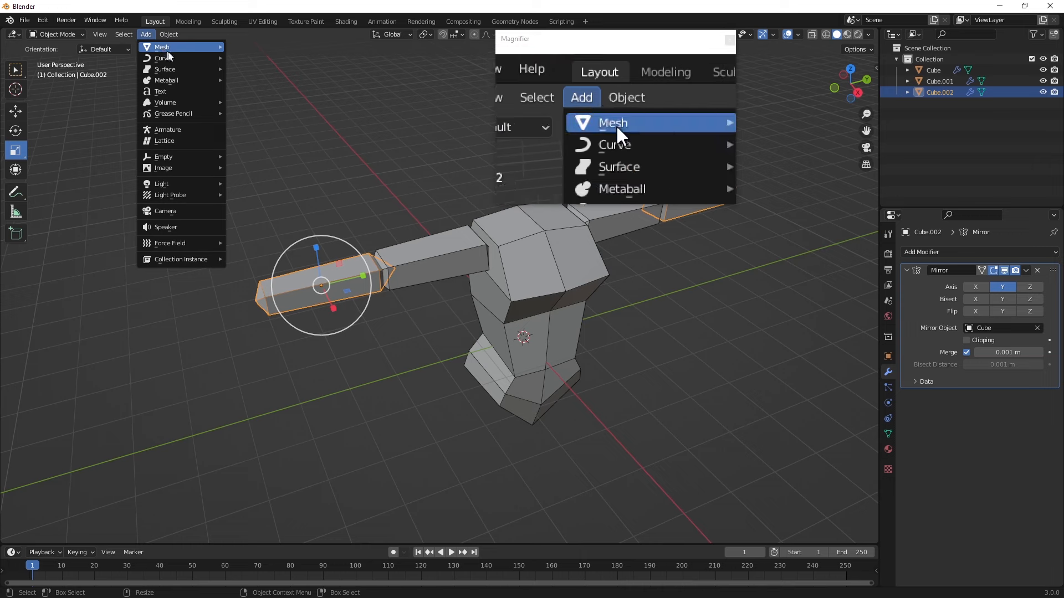
{"action": "mouse_move", "coordinate": [184, 46]}
{"action": "left_click", "coordinate": [251, 55]}
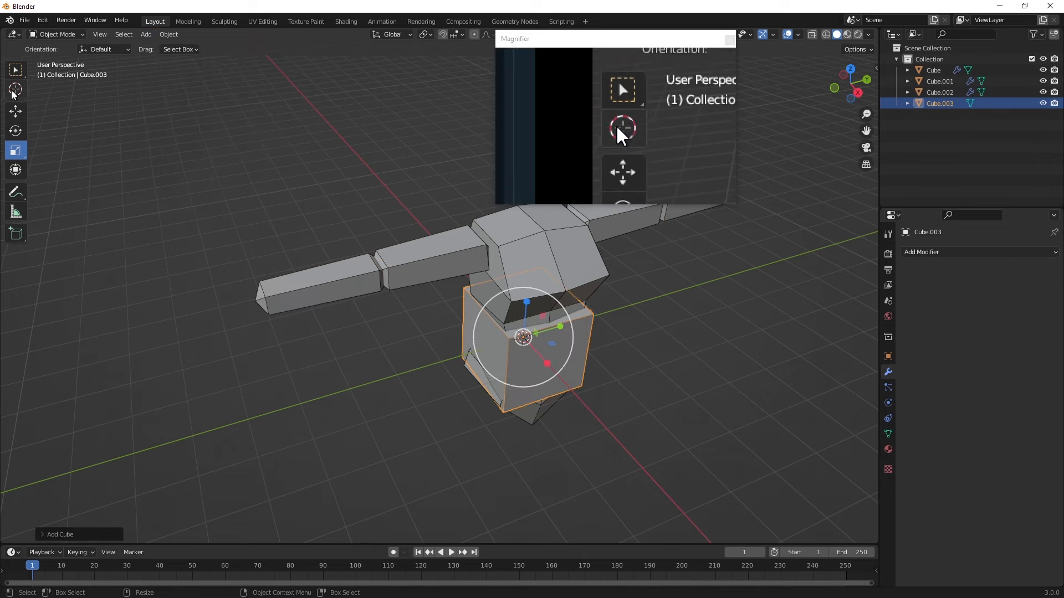
{"action": "left_click", "coordinate": [15, 111]}
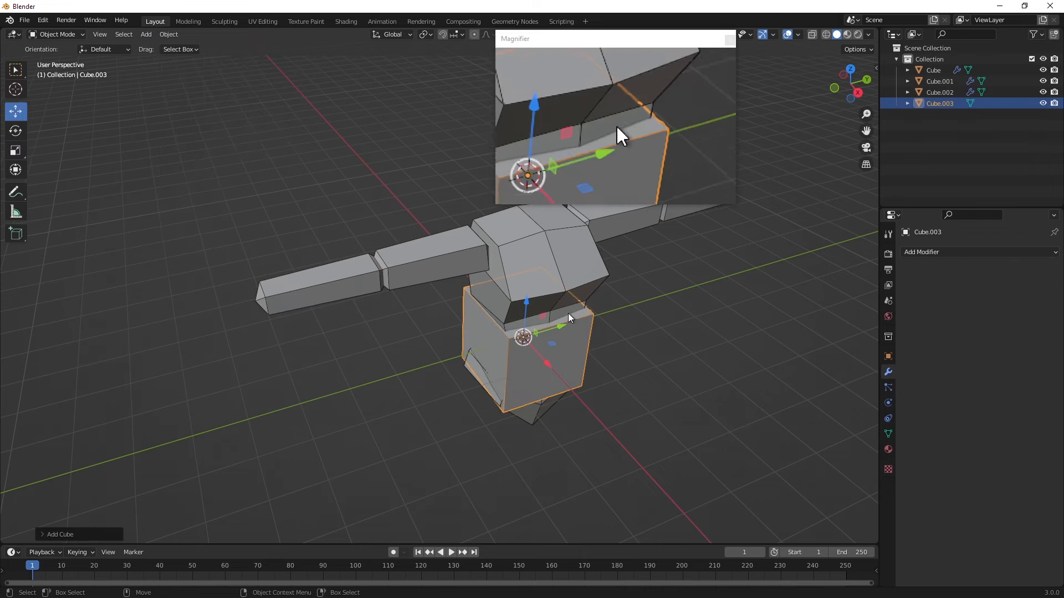
{"action": "left_click_drag", "start_coordinate": [560, 325], "coordinate": [211, 370]}
{"action": "middle_click_drag", "start_coordinate": [257, 411], "coordinate": [240, 259]}
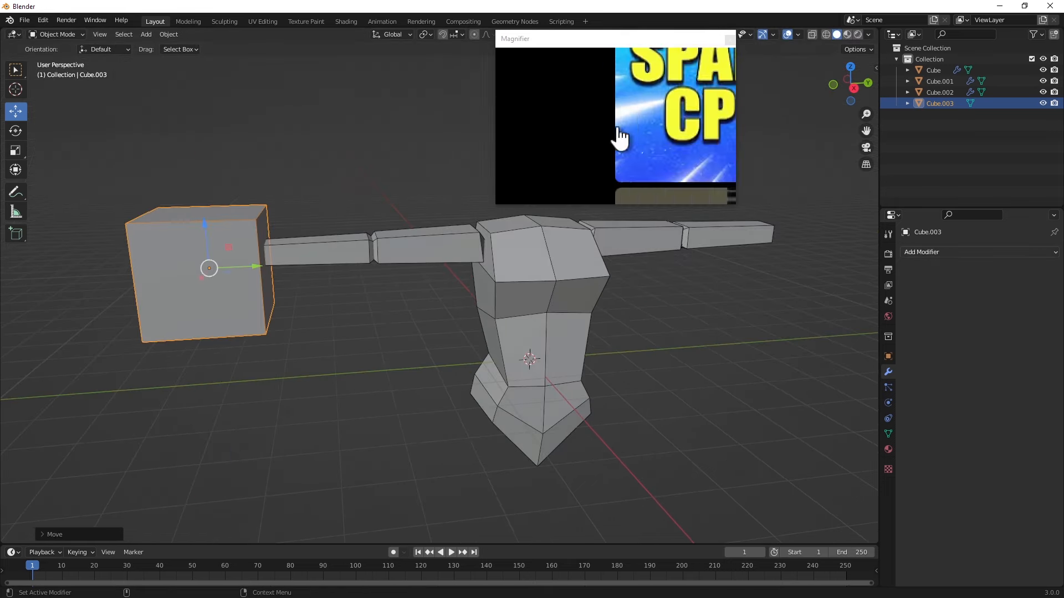
- Add a Mirror modifier to the new cube, mirroring on Y only with the torso Cube as the mirror object
{"action": "left_click", "coordinate": [969, 253]}
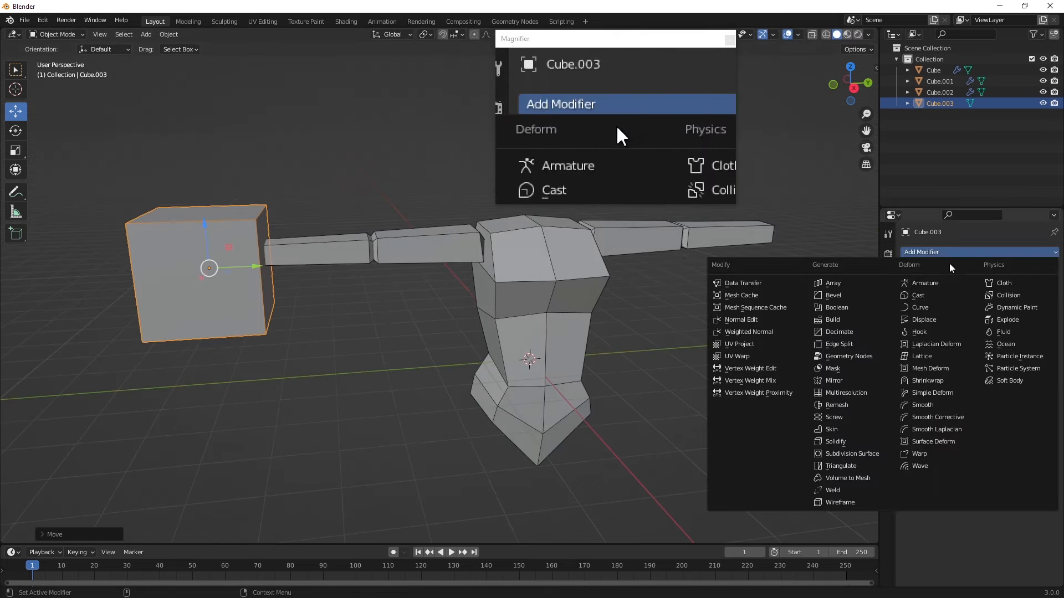
{"action": "left_click", "coordinate": [828, 380]}
{"action": "left_click", "coordinate": [975, 287]}
{"action": "left_click", "coordinate": [1001, 287]}
{"action": "left_click", "coordinate": [1037, 328]}
{"action": "left_click", "coordinate": [570, 280]}
- Move the cube slightly along Y and Z to sit just beyond the forearm's outer end
{"action": "scroll", "coordinate": [343, 306], "scroll_direction": "up", "scroll_amount": 1}
{"action": "middle_click_drag", "start_coordinate": [241, 269], "coordinate": [301, 316], "text": "shift"}
{"action": "left_click_drag", "start_coordinate": [273, 315], "coordinate": [262, 316]}
{"action": "middle_click_drag", "start_coordinate": [247, 296], "coordinate": [277, 277]}
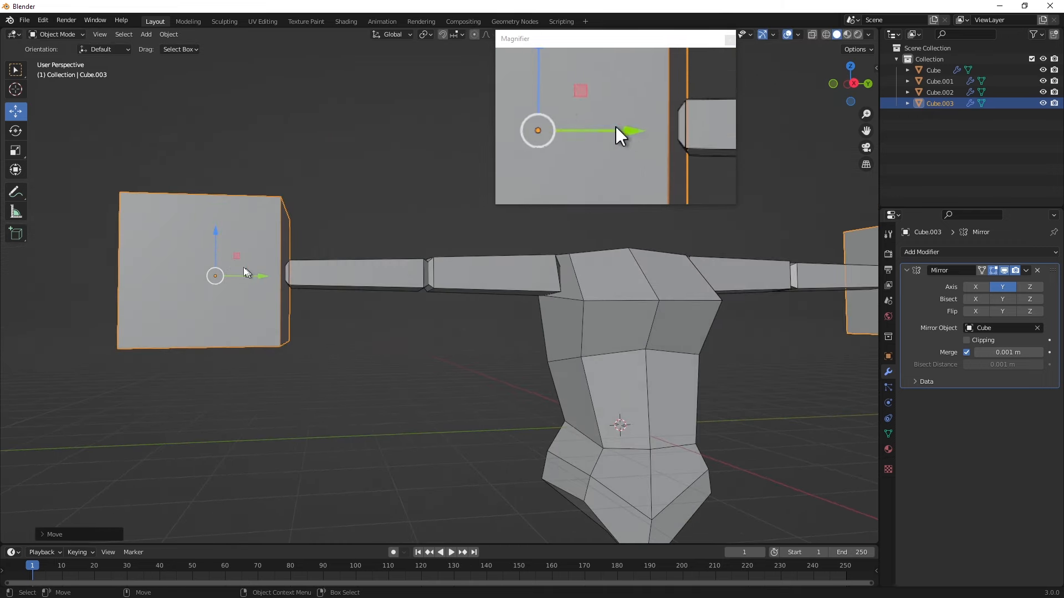
{"action": "left_click_drag", "start_coordinate": [215, 232], "coordinate": [215, 230]}
{"action": "middle_click_drag", "start_coordinate": [250, 270], "coordinate": [297, 299]}
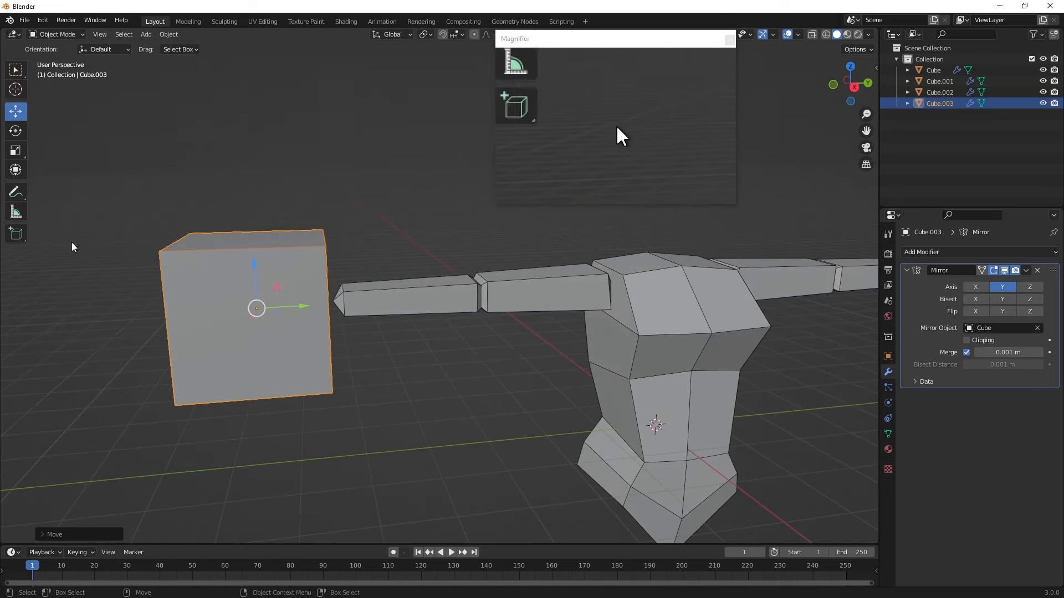
{"action": "left_click", "coordinate": [53, 35]}
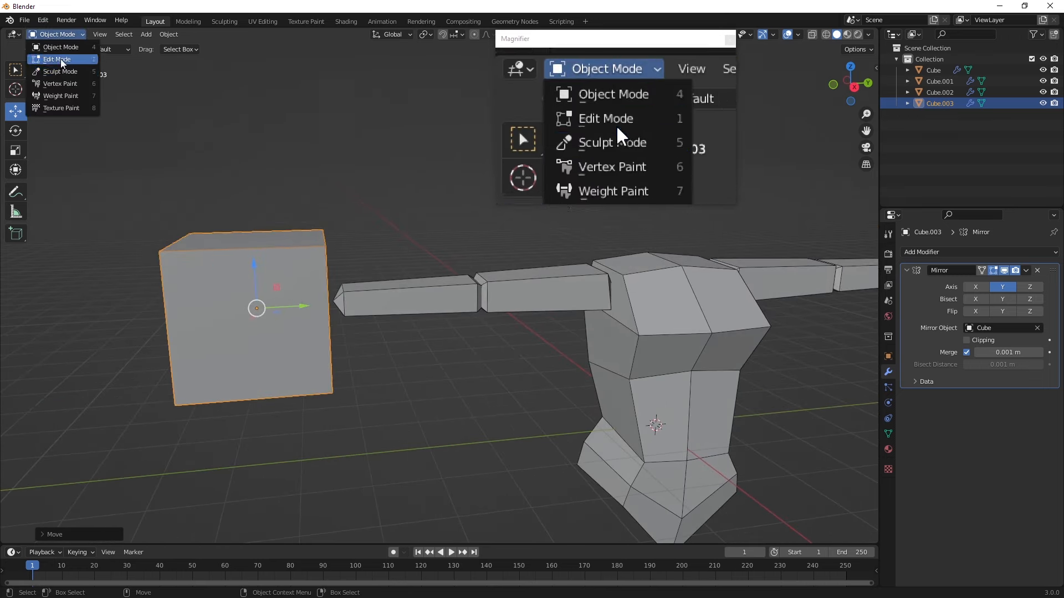
{"action": "left_click", "coordinate": [61, 59]}
{"action": "scroll", "coordinate": [184, 236], "scroll_direction": "up", "scroll_amount": 2}
{"action": "middle_click_drag", "start_coordinate": [184, 236], "coordinate": [233, 230], "text": "alt"}
{"action": "left_click_drag", "start_coordinate": [233, 230], "coordinate": [239, 232], "text": "alt"}
{"action": "left_click", "coordinate": [61, 38]}
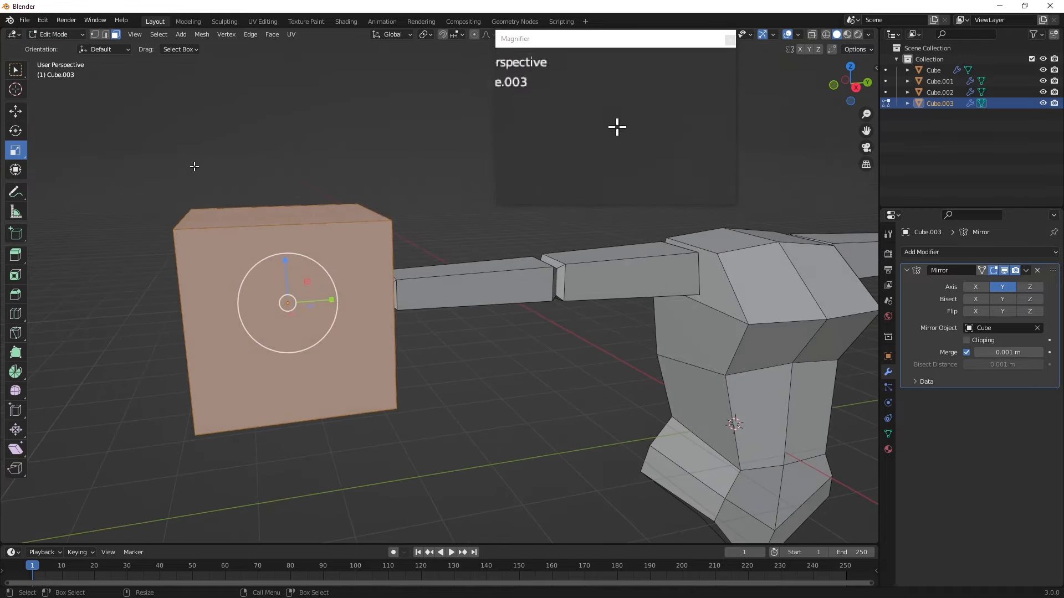
{"action": "left_click", "coordinate": [60, 37]}
{"action": "left_click", "coordinate": [61, 45]}
{"action": "left_click_drag", "start_coordinate": [310, 283], "coordinate": [381, 266], "text": "alt"}
{"action": "left_click", "coordinate": [47, 35]}
{"action": "left_click", "coordinate": [54, 60]}
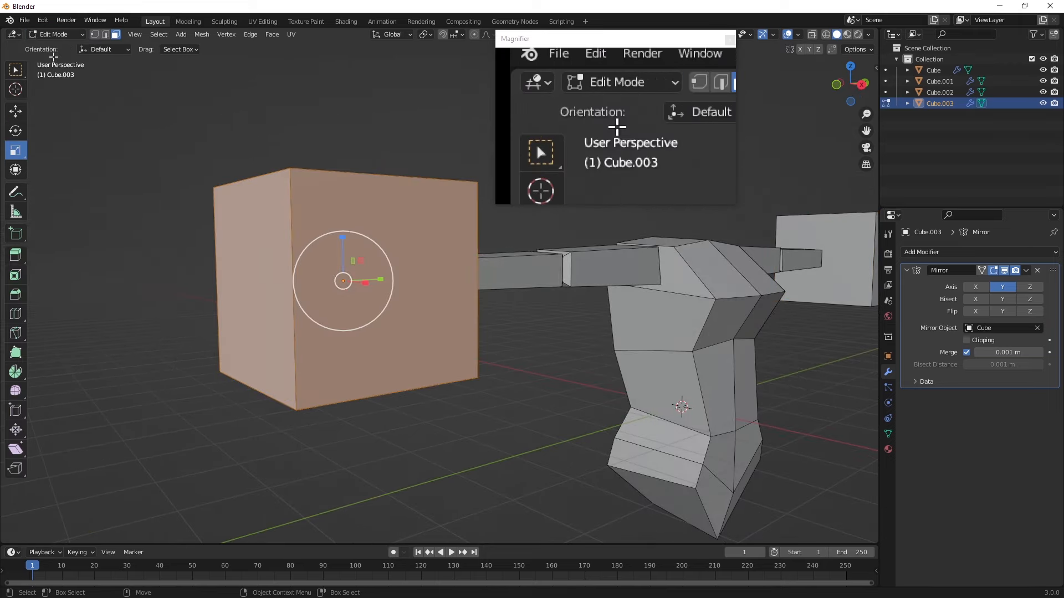
{"action": "left_click", "coordinate": [55, 35]}
{"action": "left_click", "coordinate": [58, 45]}
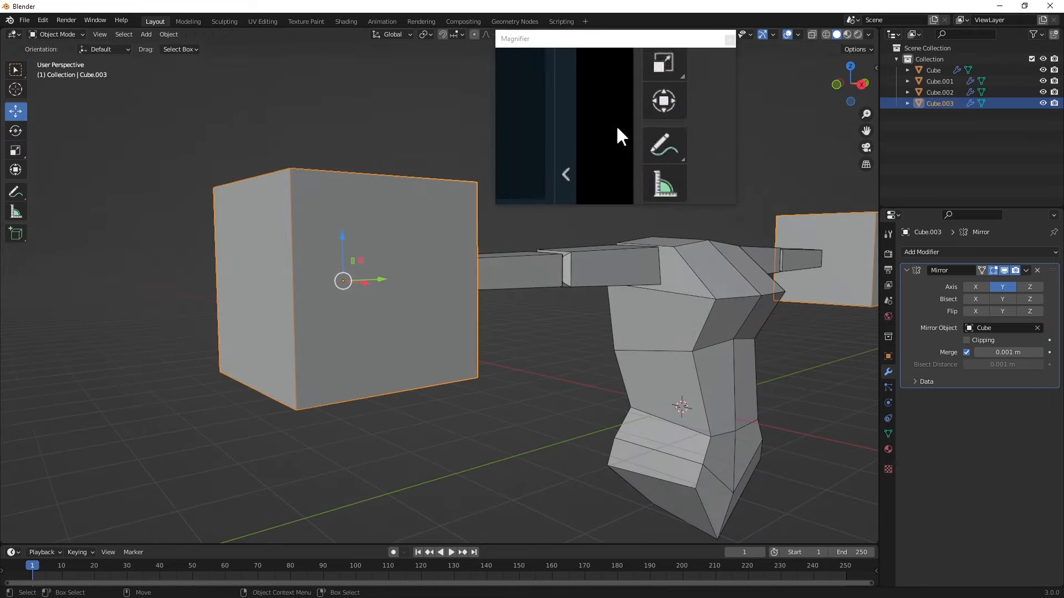
- Scale the cube down to hand size in Object Mode and flatten it vertically
{"action": "left_click", "coordinate": [18, 148]}
{"action": "left_click_drag", "start_coordinate": [392, 285], "coordinate": [420, 263], "text": "alt"}
{"action": "middle_click_drag", "start_coordinate": [420, 263], "coordinate": [450, 394]}
{"action": "left_click_drag", "start_coordinate": [436, 357], "coordinate": [443, 354]}
{"action": "middle_click_drag", "start_coordinate": [443, 354], "coordinate": [480, 318]}
{"action": "key", "text": "s"}
{"action": "left_click", "coordinate": [465, 277]}
{"action": "left_click_drag", "start_coordinate": [480, 319], "coordinate": [481, 304]}
{"action": "middle_click_drag", "start_coordinate": [481, 303], "coordinate": [374, 198]}
{"action": "scroll", "coordinate": [421, 271], "scroll_direction": "up", "scroll_amount": 4}
{"action": "mouse_move", "coordinate": [426, 205]}
{"action": "left_mouse_down"}
{"action": "mouse_move", "coordinate": [465, 237]}
{"action": "mouse_move", "coordinate": [414, 210]}
{"action": "left_mouse_up"}
- Move the flattened hand block along Y and Z to line up with the tapered end of the forearm
{"action": "left_click", "coordinate": [15, 111]}
{"action": "middle_click_drag", "start_coordinate": [415, 211], "coordinate": [467, 450]}
{"action": "left_click_drag", "start_coordinate": [471, 391], "coordinate": [451, 394]}
{"action": "middle_click_drag", "start_coordinate": [439, 375], "coordinate": [328, 280]}
{"action": "left_click_drag", "start_coordinate": [344, 287], "coordinate": [344, 283]}
{"action": "middle_click_drag", "start_coordinate": [429, 322], "coordinate": [414, 310]}
{"action": "scroll", "coordinate": [414, 310], "scroll_direction": "up", "scroll_amount": 2}
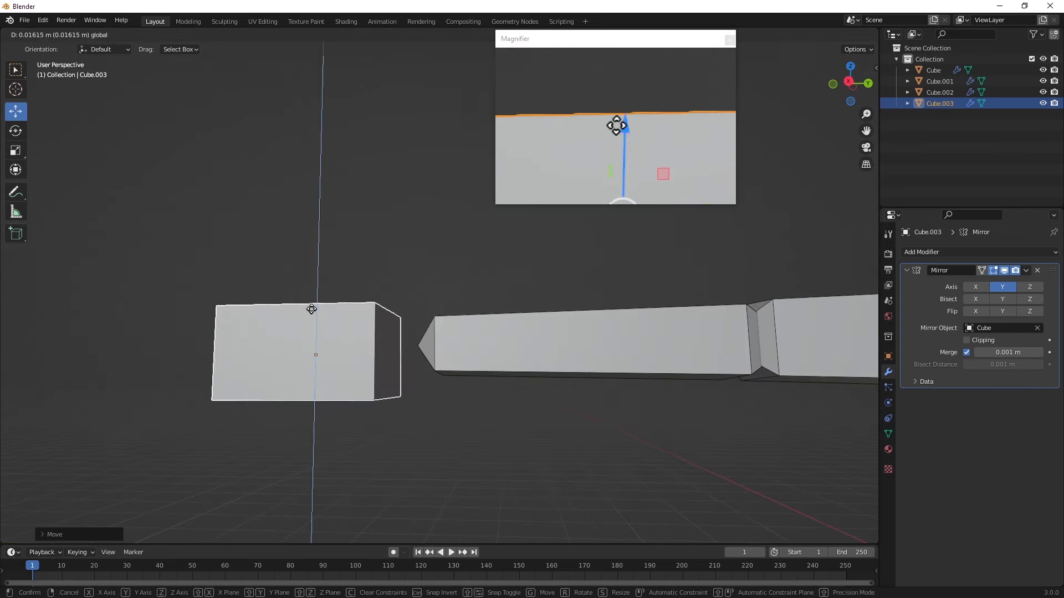
{"action": "middle_click_drag", "start_coordinate": [317, 307], "coordinate": [311, 355]}
- In Edit Mode, knife-cut both diagonals across the hand block's face that points toward the forearm
{"action": "left_click", "coordinate": [57, 34]}
{"action": "left_click", "coordinate": [59, 60]}
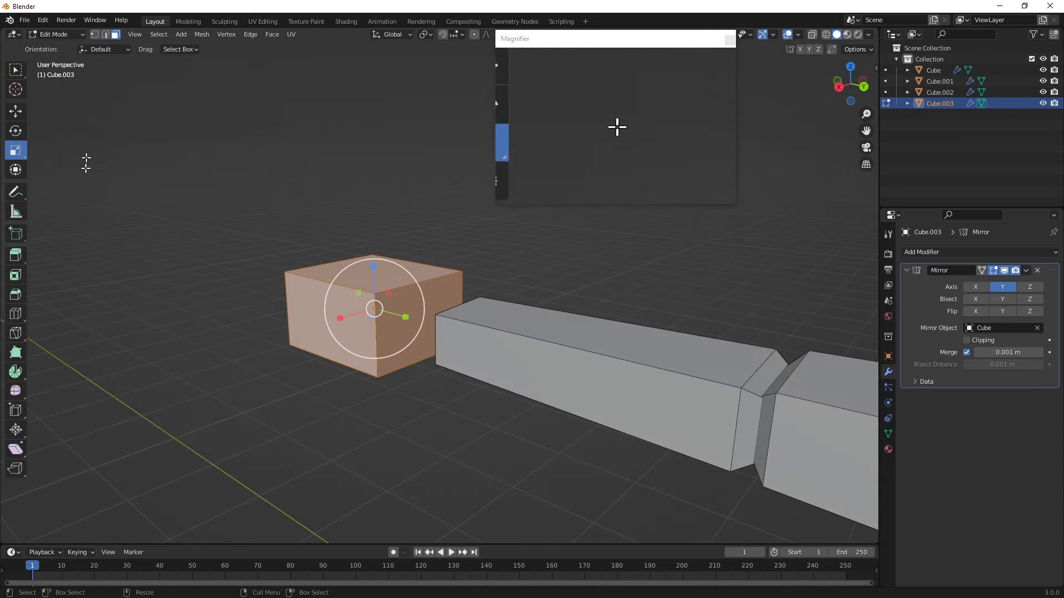
{"action": "left_click", "coordinate": [16, 333]}
{"action": "middle_click_drag", "start_coordinate": [442, 310], "coordinate": [416, 257]}
{"action": "scroll", "coordinate": [411, 273], "scroll_direction": "up", "scroll_amount": 3}
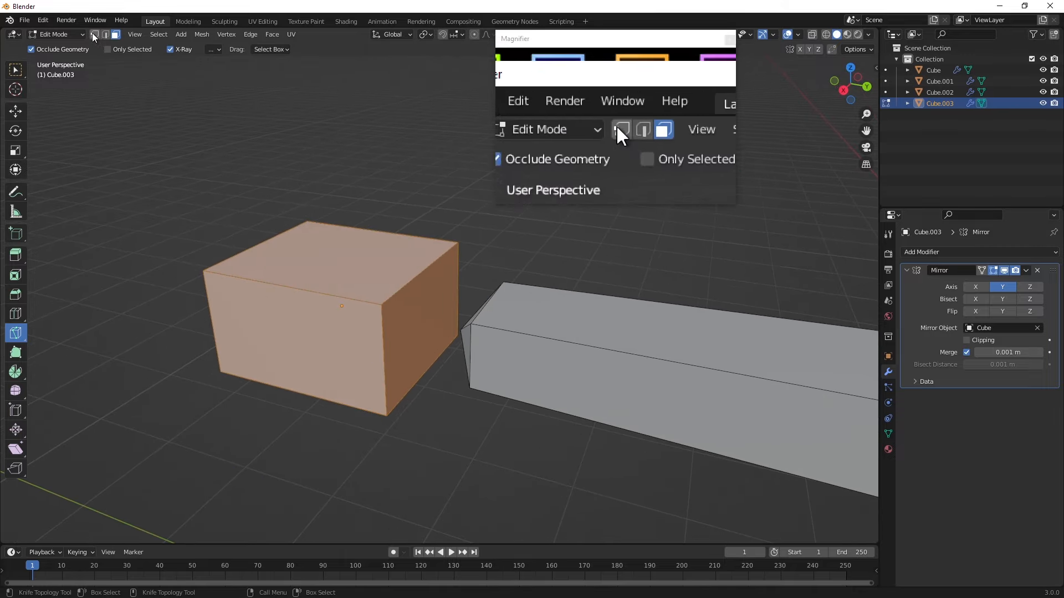
{"action": "left_click", "coordinate": [94, 34]}
{"action": "left_click", "coordinate": [458, 242]}
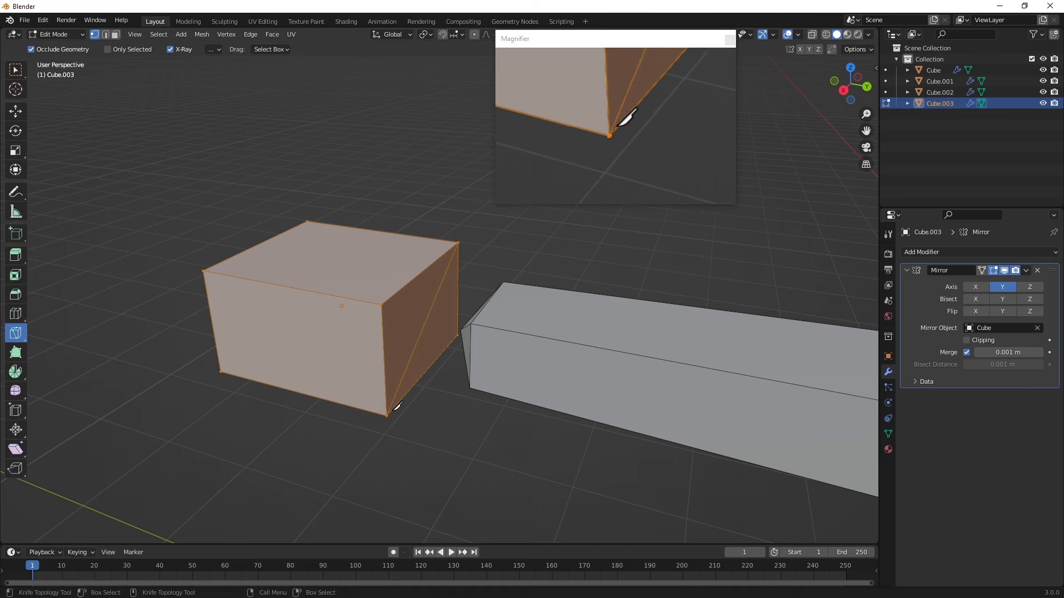
{"action": "left_click", "coordinate": [388, 413]}
{"action": "key", "text": "Return"}
{"action": "left_click", "coordinate": [457, 335]}
{"action": "left_click", "coordinate": [382, 304]}
{"action": "key", "text": "Return"}
- Select the hand block's outer end face and extrude it a short distance outward
{"action": "left_click", "coordinate": [20, 117]}
{"action": "middle_click_drag", "start_coordinate": [117, 207], "coordinate": [310, 222]}
{"action": "left_click", "coordinate": [195, 417]}
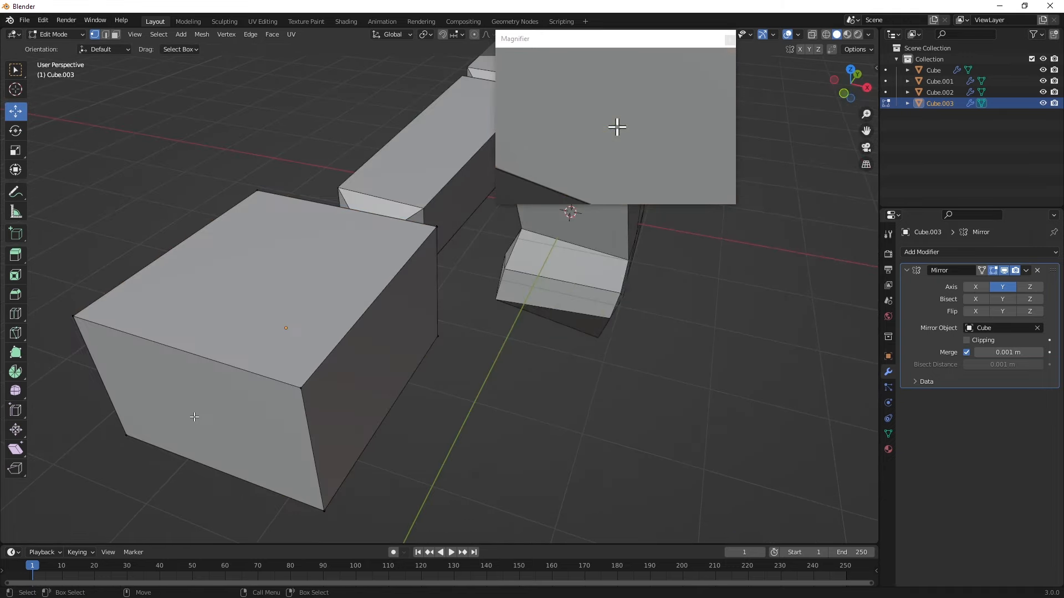
{"action": "left_click", "coordinate": [116, 34]}
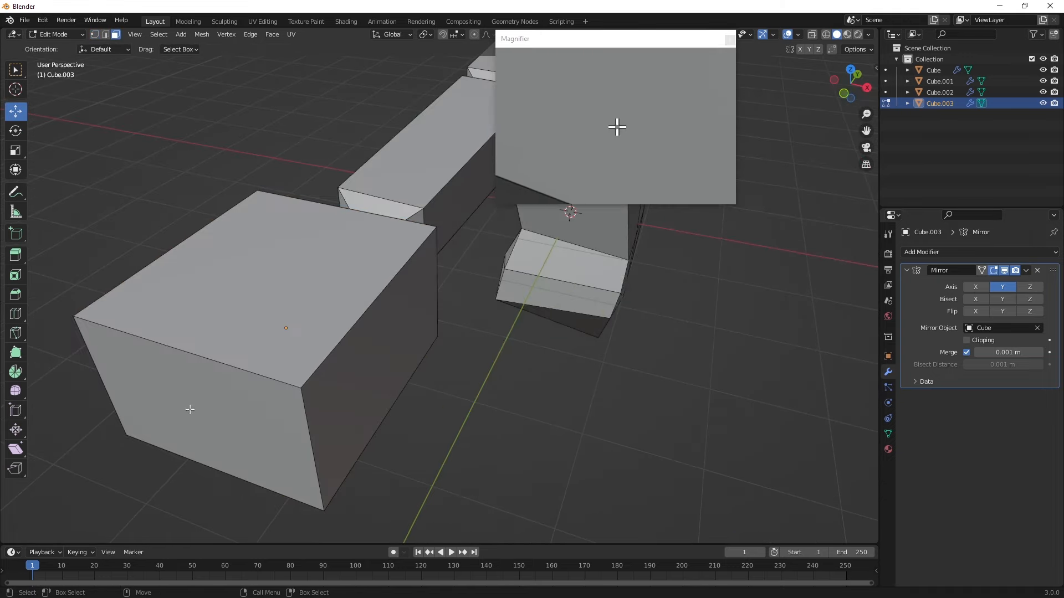
{"action": "scroll", "coordinate": [190, 410], "scroll_direction": "down", "scroll_amount": 2}
{"action": "left_click", "coordinate": [252, 364]}
{"action": "middle_click_drag", "start_coordinate": [231, 286], "coordinate": [42, 321]}
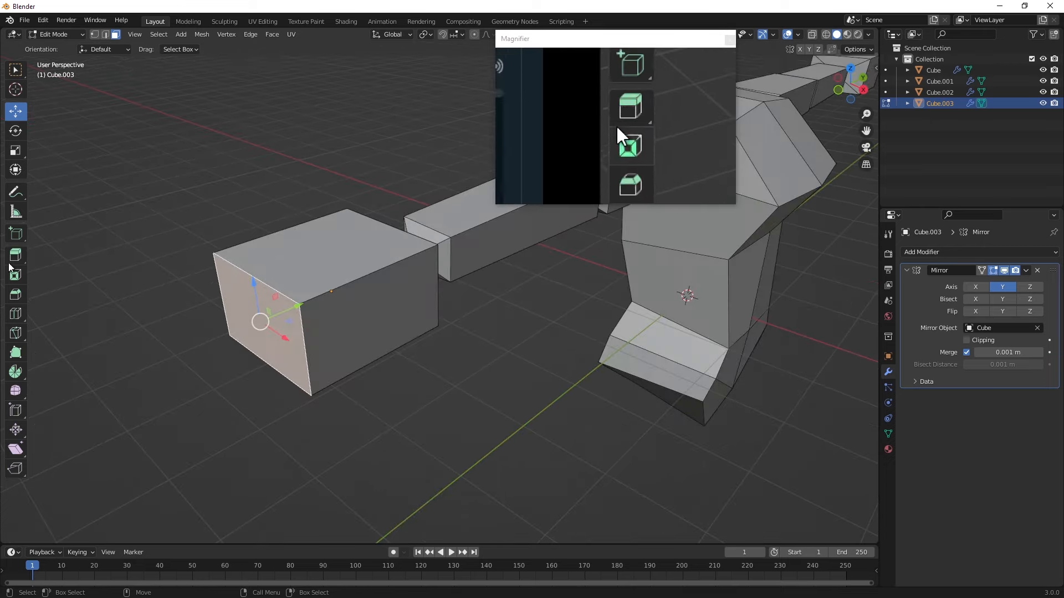
{"action": "left_click", "coordinate": [14, 257]}
{"action": "left_click_drag", "start_coordinate": [236, 336], "coordinate": [200, 352]}
- Merge each upper outer corner vertex with its inner neighbour using Merge At Last, so the hand's end slopes down
{"action": "left_click", "coordinate": [94, 34]}
{"action": "key", "text": "alt+a"}
{"action": "middle_click_drag", "start_coordinate": [183, 236], "coordinate": [176, 249]}
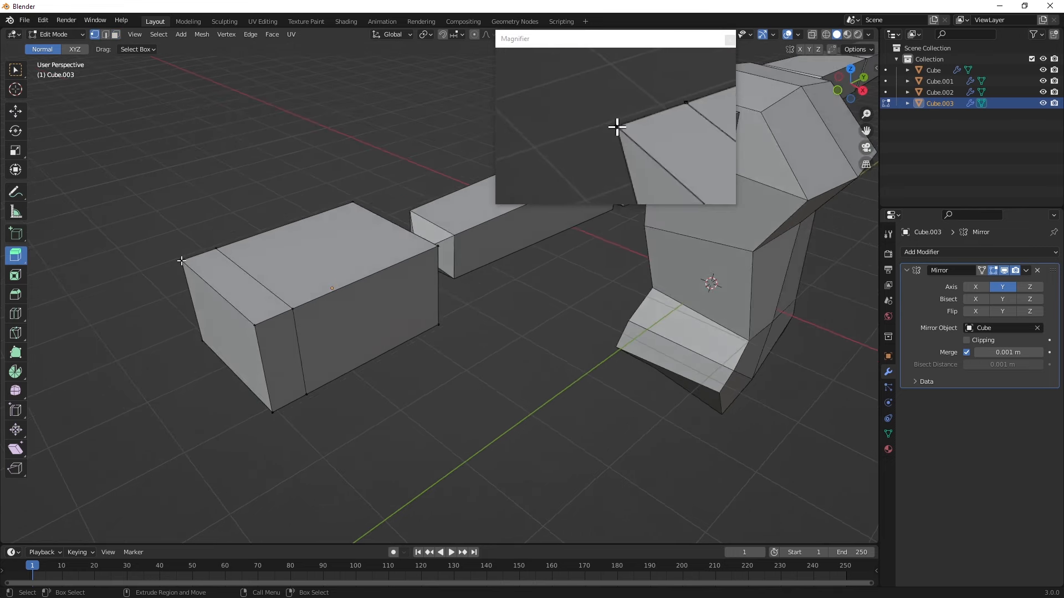
{"action": "left_click", "coordinate": [16, 114]}
{"action": "scroll", "coordinate": [222, 254], "scroll_direction": "up", "scroll_amount": 2}
{"action": "middle_click_drag", "start_coordinate": [213, 250], "coordinate": [259, 259], "text": "alt"}
{"action": "left_click_drag", "start_coordinate": [211, 183], "coordinate": [183, 136], "text": "alt"}
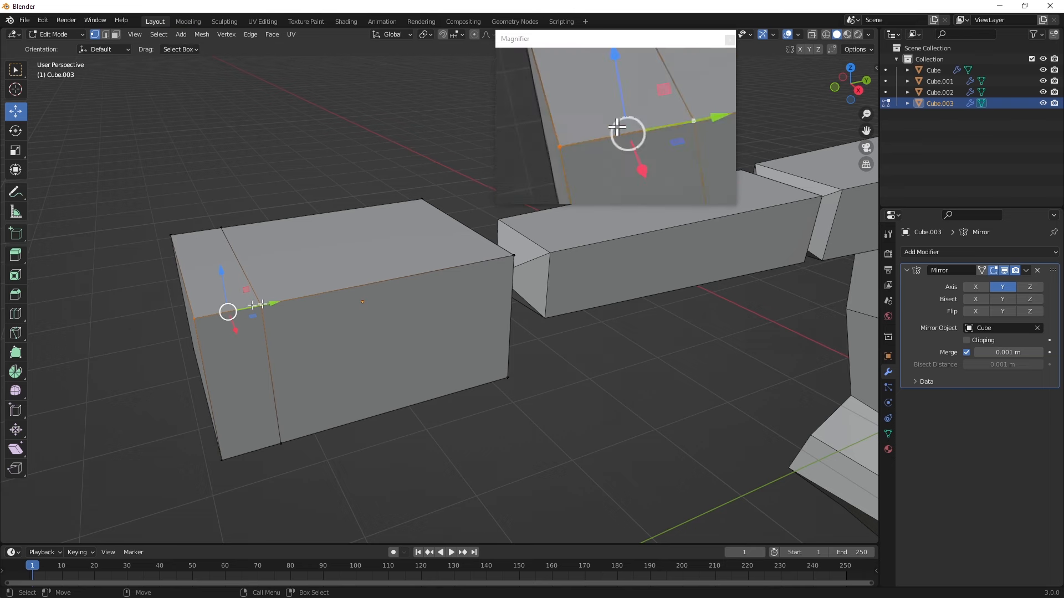
{"action": "left_click", "coordinate": [202, 34]}
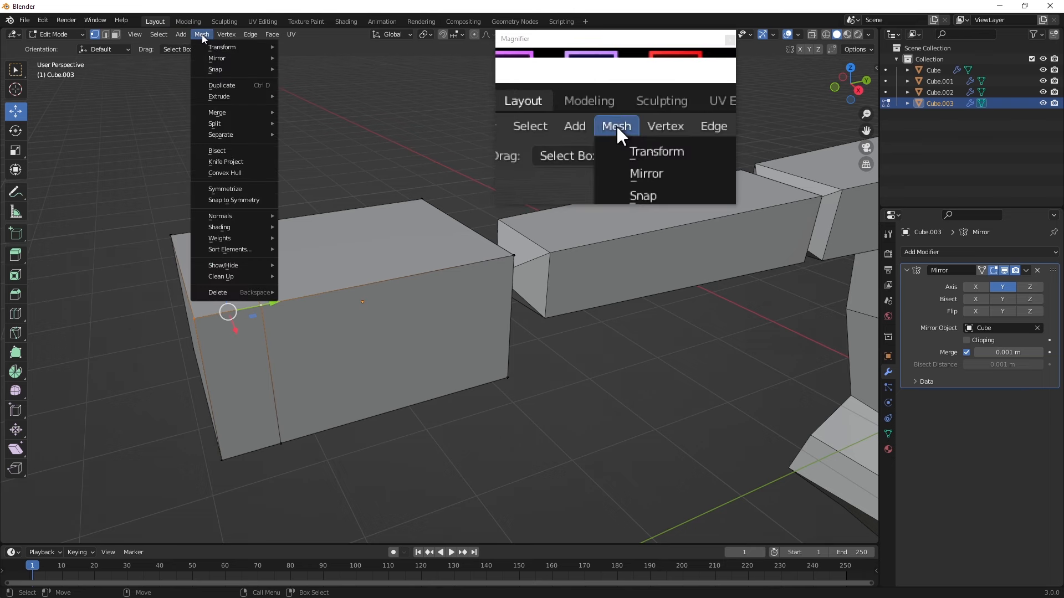
{"action": "mouse_move", "coordinate": [279, 114]}
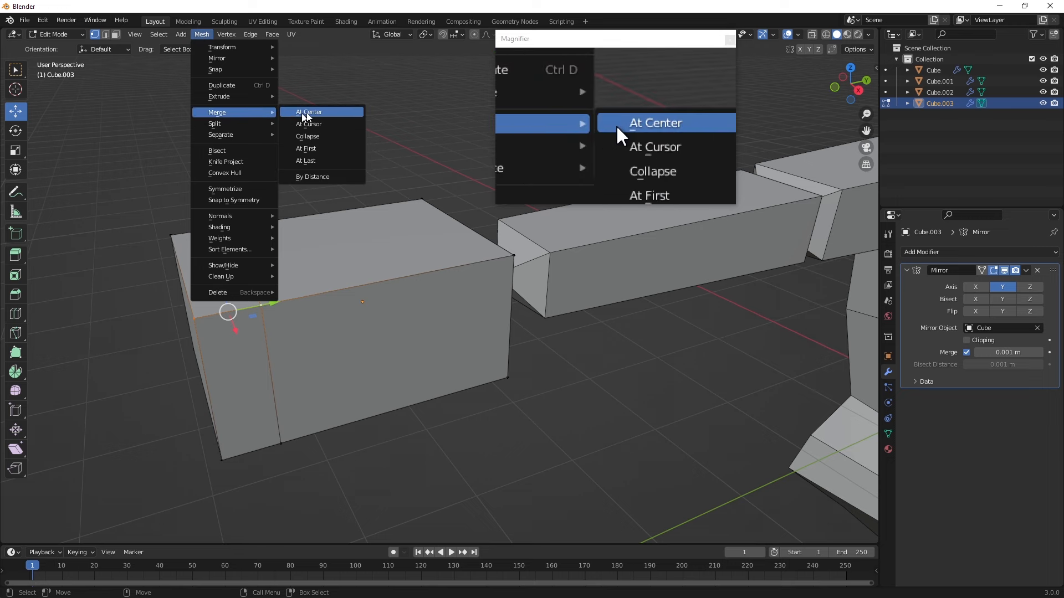
{"action": "left_click", "coordinate": [327, 159]}
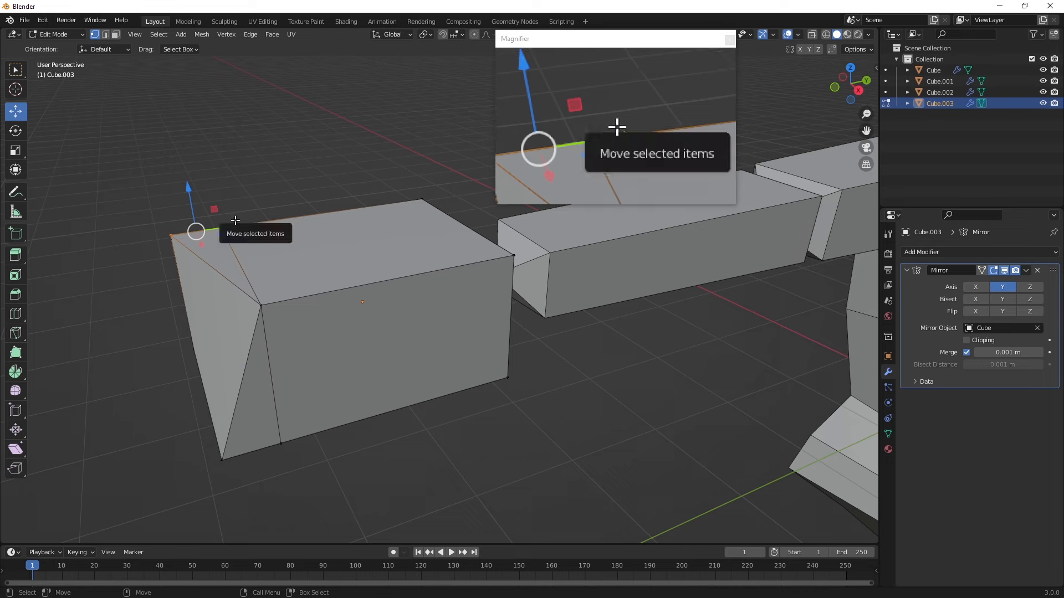
{"action": "middle_click_drag", "start_coordinate": [237, 220], "coordinate": [256, 223]}
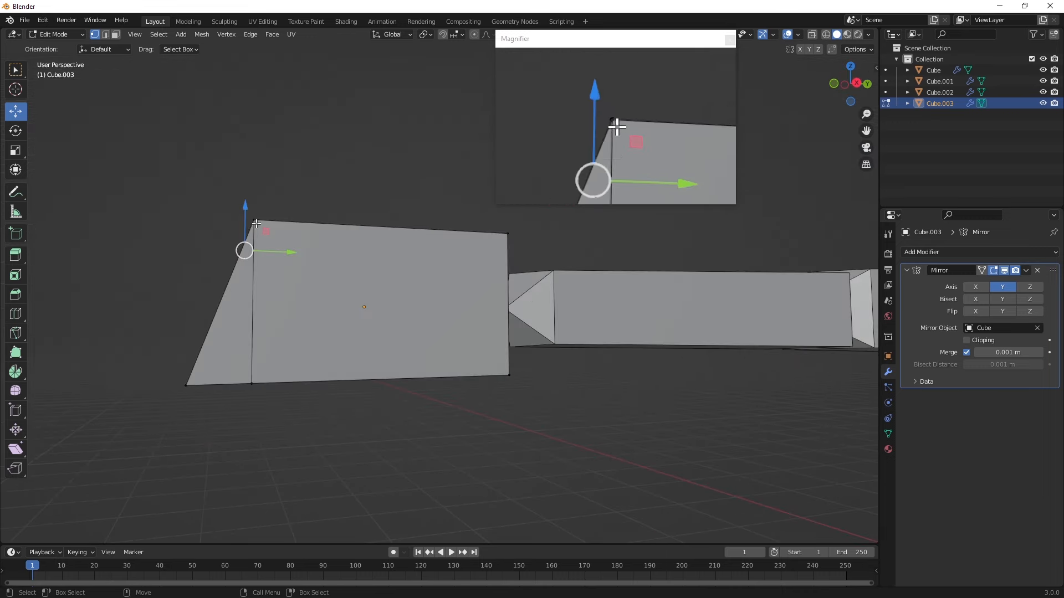
- Raise the lower outer edge of the hand to about mid-height to form a wedge-shaped tip
{"action": "middle_click_drag", "start_coordinate": [238, 398], "coordinate": [230, 349]}
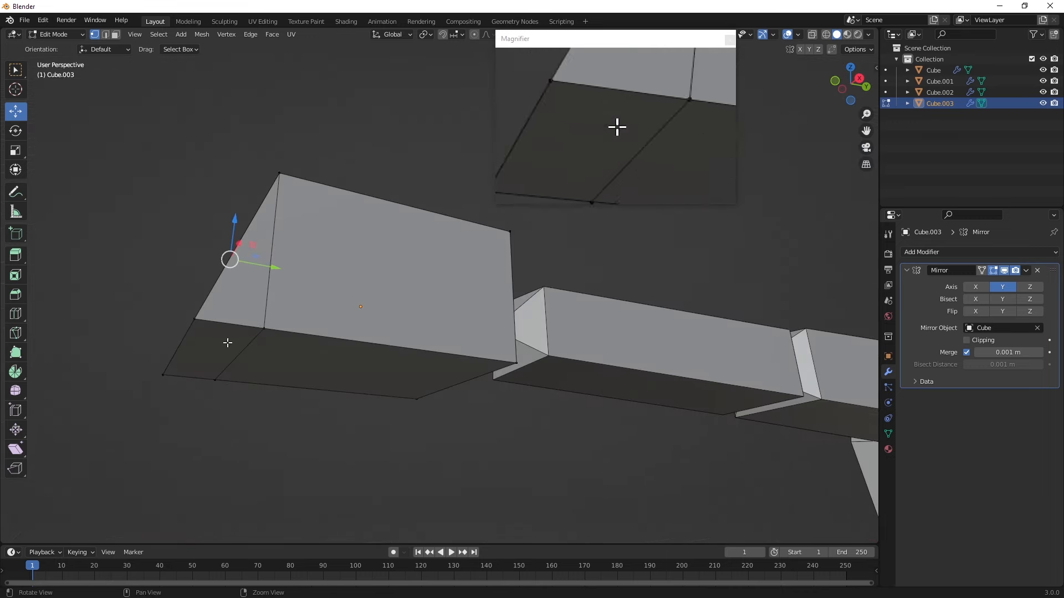
{"action": "left_click", "coordinate": [206, 353], "text": "shift"}
{"action": "left_click_drag", "start_coordinate": [183, 321], "coordinate": [194, 263]}
{"action": "middle_click_drag", "start_coordinate": [194, 263], "coordinate": [197, 336]}
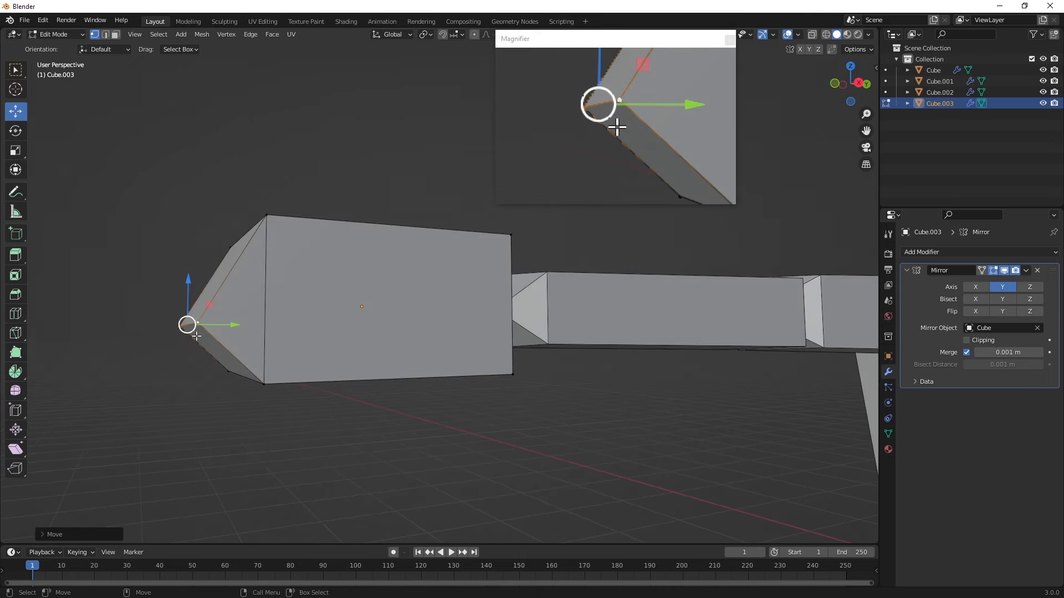
{"action": "middle_click_drag", "start_coordinate": [197, 335], "coordinate": [263, 321]}
{"action": "mouse_move", "coordinate": [196, 277]}
{"action": "left_mouse_down"}
{"action": "mouse_move", "coordinate": [196, 264]}
{"action": "mouse_move", "coordinate": [200, 291]}
{"action": "mouse_move", "coordinate": [203, 279]}
{"action": "left_mouse_up"}
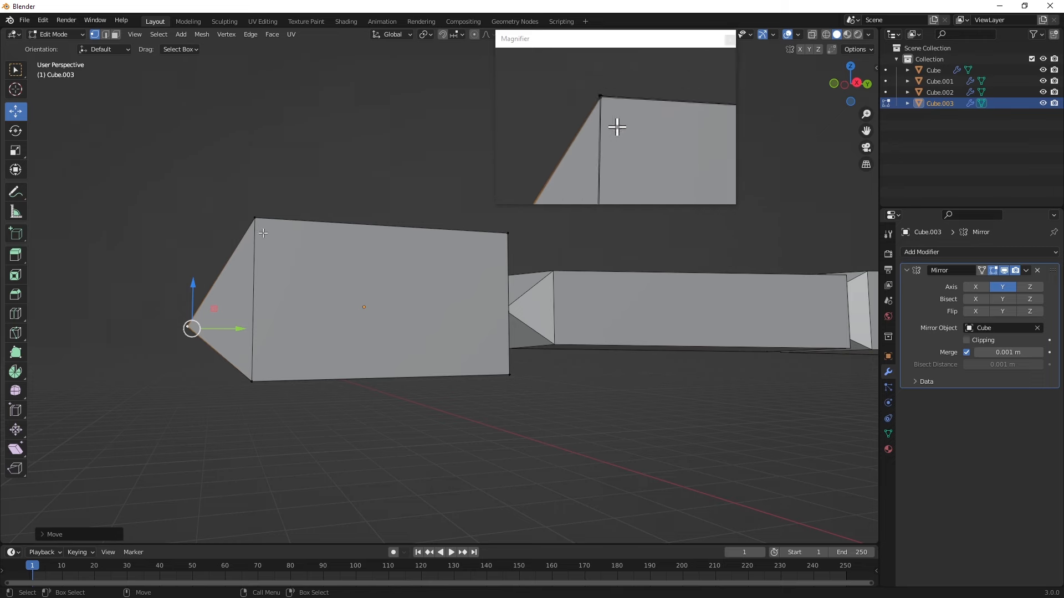
- Move the two vertices of the hand's tip edge inward along X to narrow the tip
{"action": "middle_click_drag", "start_coordinate": [171, 430], "coordinate": [541, 370]}
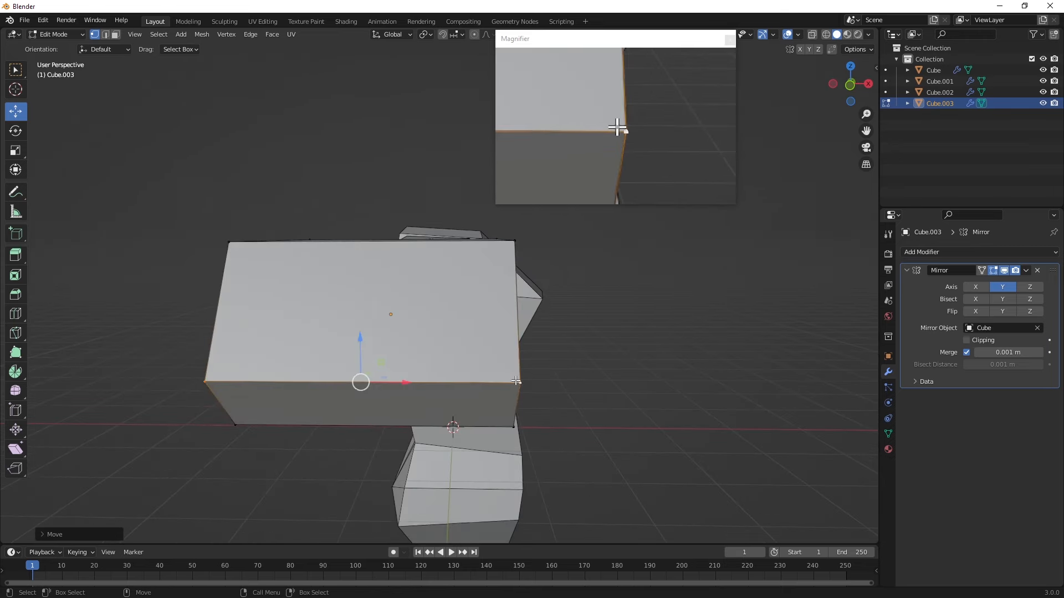
{"action": "left_click", "coordinate": [516, 381]}
{"action": "left_click_drag", "start_coordinate": [563, 384], "coordinate": [528, 383]}
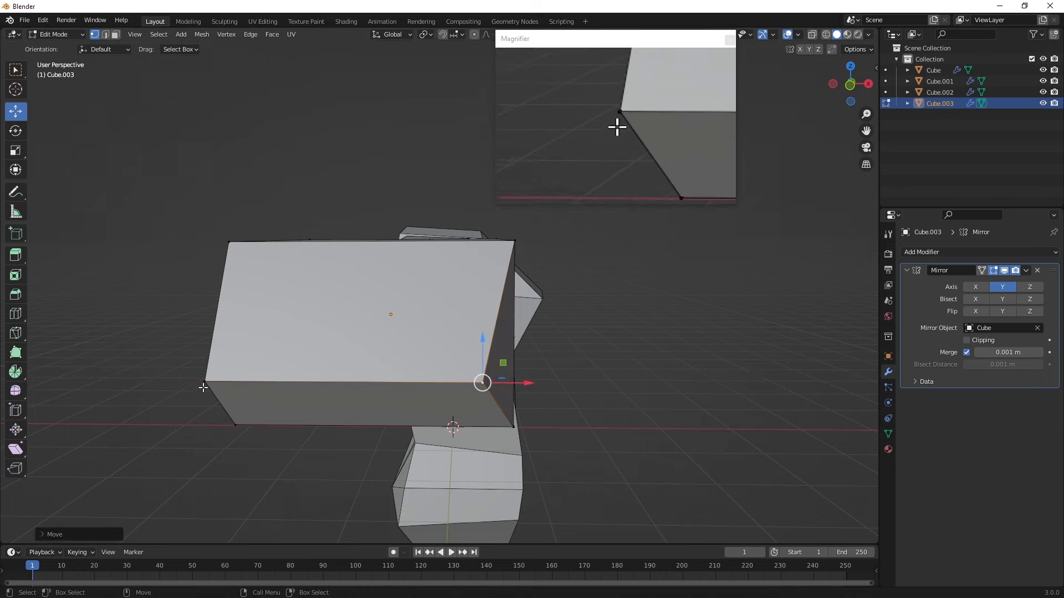
{"action": "left_click", "coordinate": [204, 390]}
{"action": "left_click_drag", "start_coordinate": [250, 386], "coordinate": [332, 383]}
- Select the corner vertices at the hand's wrist end and move them inward so the hand narrows toward the forearm
{"action": "middle_click_drag", "start_coordinate": [332, 382], "coordinate": [358, 353]}
{"action": "left_click_drag", "start_coordinate": [397, 261], "coordinate": [443, 353]}
{"action": "middle_click_drag", "start_coordinate": [457, 348], "coordinate": [465, 283]}
{"action": "left_click_drag", "start_coordinate": [420, 290], "coordinate": [423, 310]}
{"action": "middle_click_drag", "start_coordinate": [449, 368], "coordinate": [438, 345]}
{"action": "left_click_drag", "start_coordinate": [433, 458], "coordinate": [302, 471]}
{"action": "middle_click_drag", "start_coordinate": [399, 366], "coordinate": [323, 439], "text": "alt"}
{"action": "left_click_drag", "start_coordinate": [546, 365], "coordinate": [465, 272]}
{"action": "left_click_drag", "start_coordinate": [438, 323], "coordinate": [415, 327]}
{"action": "left_click_drag", "start_coordinate": [256, 332], "coordinate": [330, 405]}
{"action": "left_click_drag", "start_coordinate": [263, 370], "coordinate": [277, 361]}
- Pull the centre vertex of the hand's wrist face out along Y toward the forearm to form a point
{"action": "middle_click_drag", "start_coordinate": [276, 368], "coordinate": [359, 336]}
{"action": "left_click", "coordinate": [427, 381]}
{"action": "left_click_drag", "start_coordinate": [471, 392], "coordinate": [508, 402]}
- Adjust the hand's lower edges at the wrist and outer ends so the underside slopes up toward the wrist
{"action": "middle_click_drag", "start_coordinate": [509, 403], "coordinate": [443, 404]}
{"action": "left_click_drag", "start_coordinate": [359, 387], "coordinate": [321, 309]}
{"action": "left_click_drag", "start_coordinate": [454, 358], "coordinate": [453, 357]}
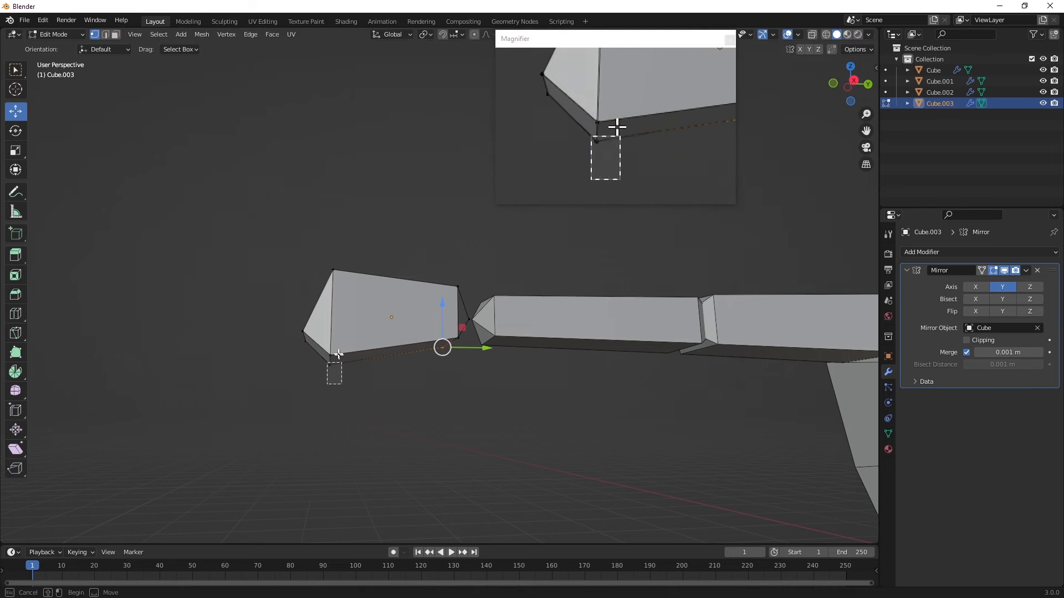
{"action": "mouse_move", "coordinate": [363, 365]}
{"action": "left_mouse_down"}
{"action": "mouse_move", "coordinate": [399, 360]}
{"action": "mouse_move", "coordinate": [383, 363]}
{"action": "left_mouse_up"}
{"action": "mouse_move", "coordinate": [520, 361]}
{"action": "left_mouse_down", "text": "alt"}
{"action": "mouse_move", "coordinate": [499, 380]}
{"action": "mouse_move", "coordinate": [473, 349]}
{"action": "mouse_move", "coordinate": [524, 363]}
{"action": "left_mouse_up", "text": "alt"}
{"action": "middle_click_drag", "start_coordinate": [523, 363], "coordinate": [144, 73]}
- Try extruding one long side face of the hand outward and undo the extrusion
{"action": "left_click", "coordinate": [116, 34]}
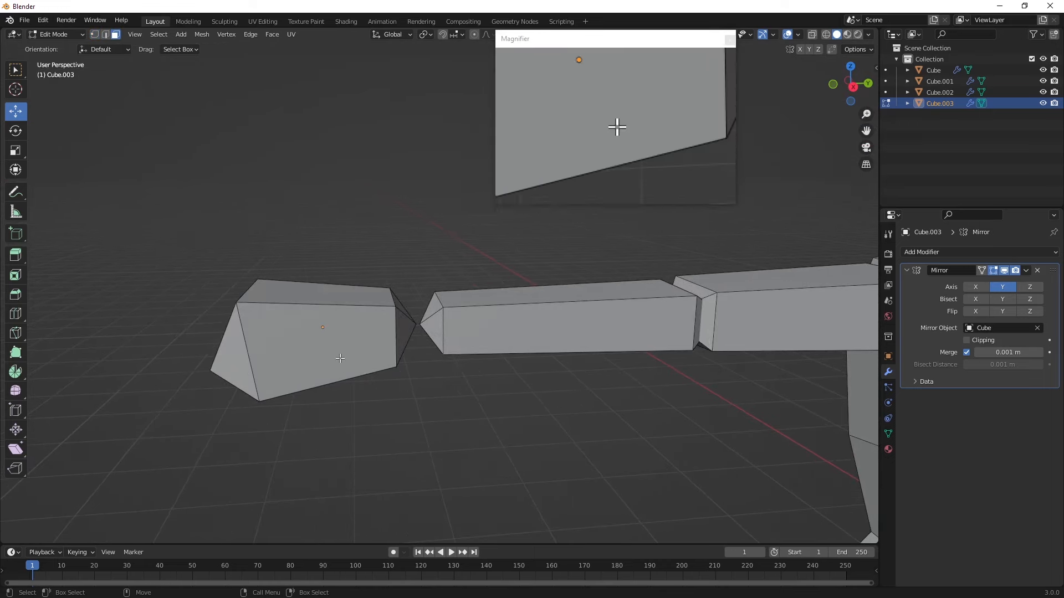
{"action": "left_click", "coordinate": [297, 330]}
{"action": "middle_click_drag", "start_coordinate": [298, 331], "coordinate": [331, 377]}
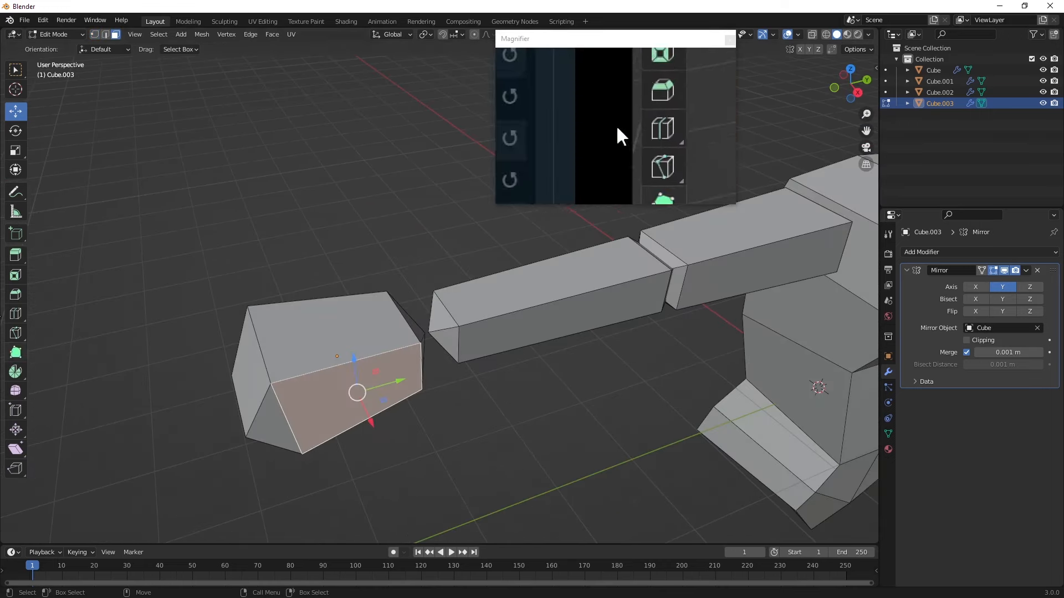
{"action": "left_click", "coordinate": [17, 255]}
{"action": "left_click_drag", "start_coordinate": [374, 423], "coordinate": [390, 440]}
{"action": "mouse_move", "coordinate": [363, 410]}
{"action": "middle_mouse_down"}
{"action": "mouse_move", "coordinate": [418, 335]}
{"action": "mouse_move", "coordinate": [367, 407]}
{"action": "middle_mouse_up"}
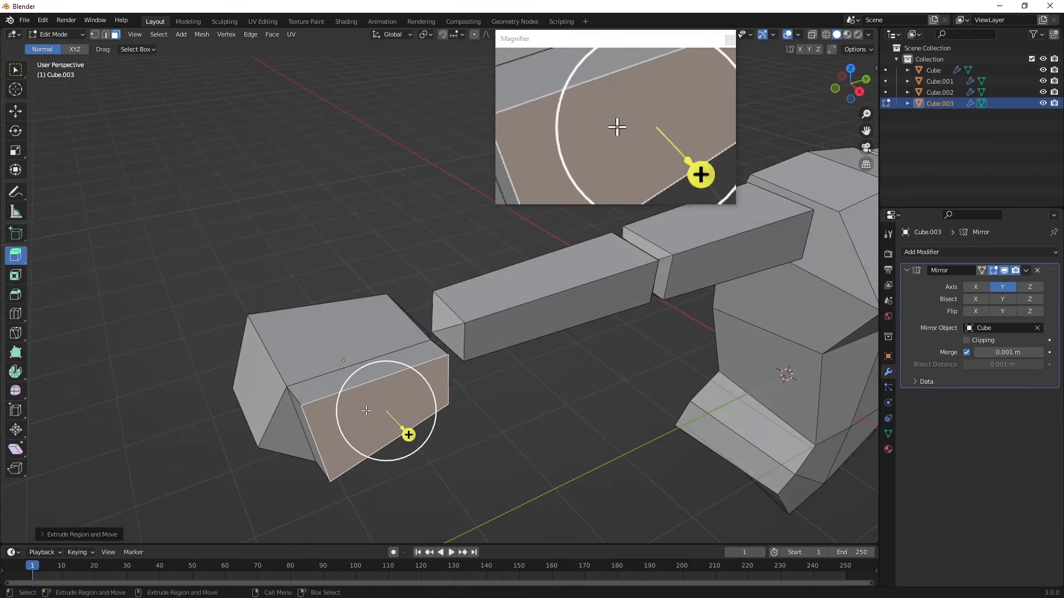
{"action": "key", "text": "ctrl+z"}
{"action": "middle_click_drag", "start_coordinate": [452, 481], "coordinate": [330, 422]}
- Return to Object Mode and move the hands along Y to meet the ends of the forearms
{"action": "left_click", "coordinate": [52, 35]}
{"action": "left_click", "coordinate": [56, 46]}
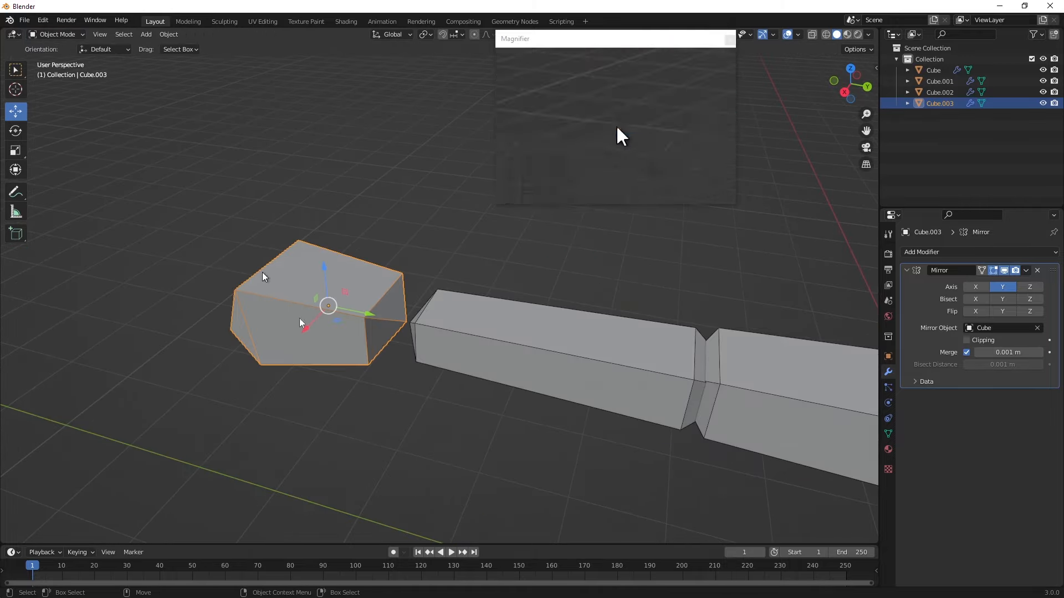
{"action": "middle_click_drag", "start_coordinate": [337, 299], "coordinate": [381, 418]}
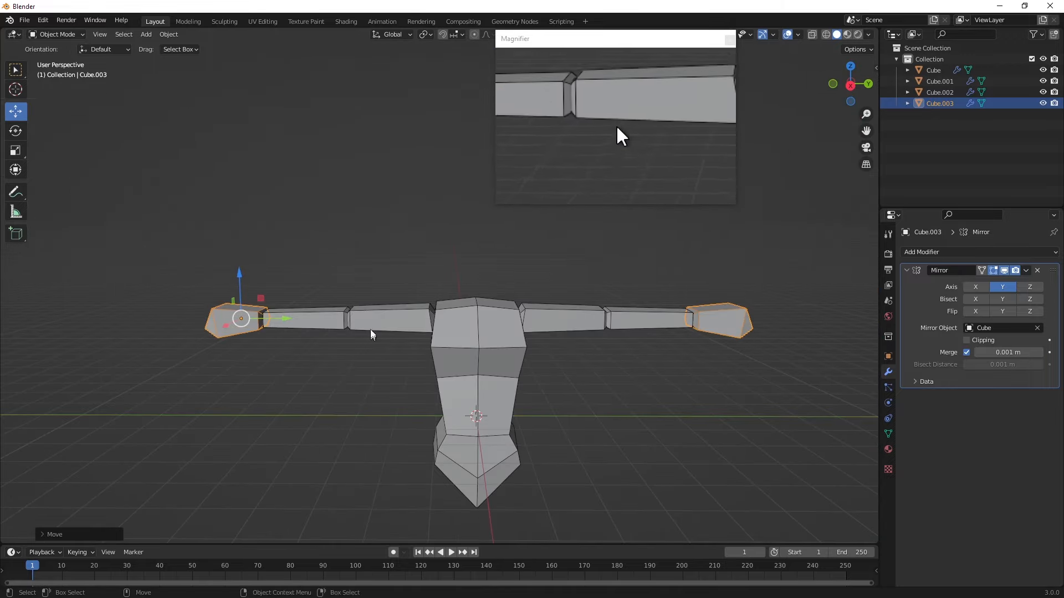
- Add the forearms and upper arms to the hand selection and rotate them all to hang downward
{"action": "left_click", "coordinate": [334, 319], "text": "shift"}
{"action": "left_click", "coordinate": [368, 317], "text": "shift"}
{"action": "left_click", "coordinate": [15, 132]}
{"action": "left_click_drag", "start_coordinate": [345, 296], "coordinate": [287, 273]}
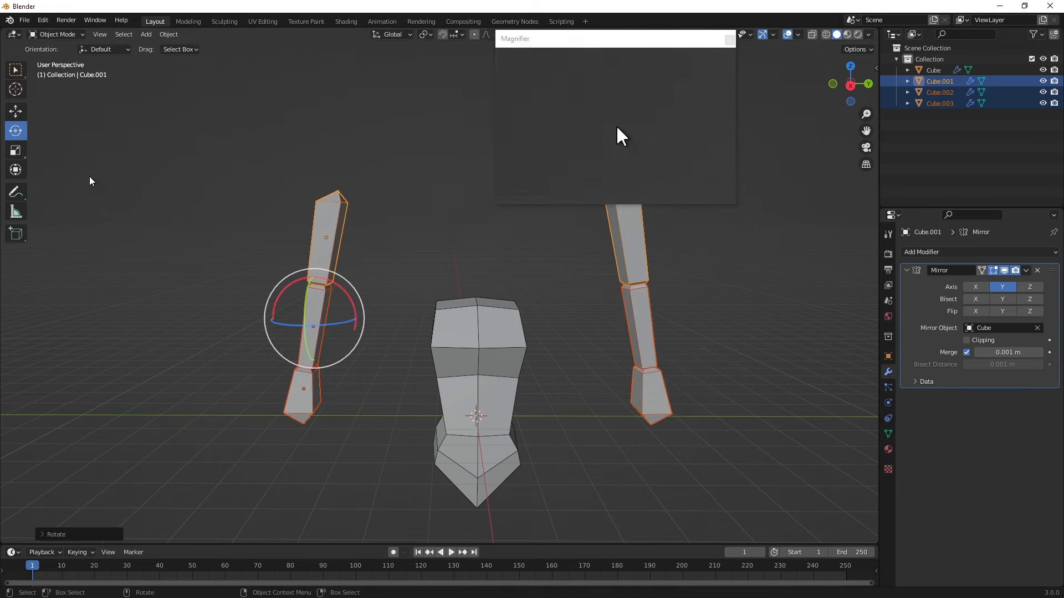
- Move the rotated arms inward along Y and down along Z to attach them to the shoulders
{"action": "left_click", "coordinate": [15, 113]}
{"action": "left_click_drag", "start_coordinate": [323, 329], "coordinate": [413, 438]}
{"action": "middle_click_drag", "start_coordinate": [500, 431], "coordinate": [377, 310]}
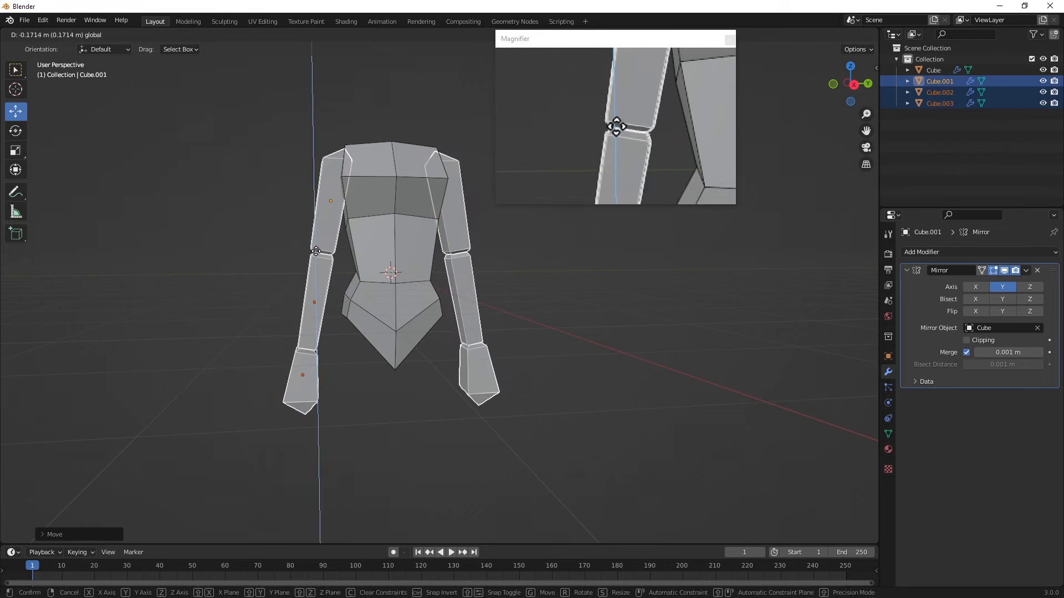
{"action": "middle_click_drag", "start_coordinate": [316, 250], "coordinate": [430, 285]}
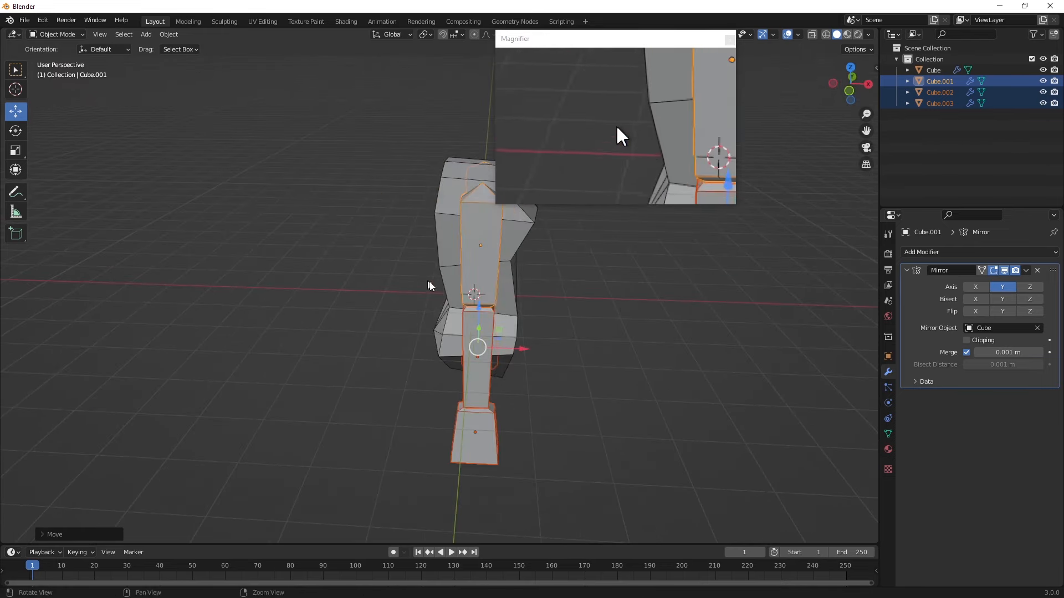
- Move the arms along X to align with the torso's side and fine-tune their height along Z
{"action": "key", "text": "g"}
{"action": "key", "text": "x"}
{"action": "left_click", "coordinate": [501, 339]}
{"action": "middle_click_drag", "start_coordinate": [494, 330], "coordinate": [397, 364]}
{"action": "left_click_drag", "start_coordinate": [396, 352], "coordinate": [396, 355]}
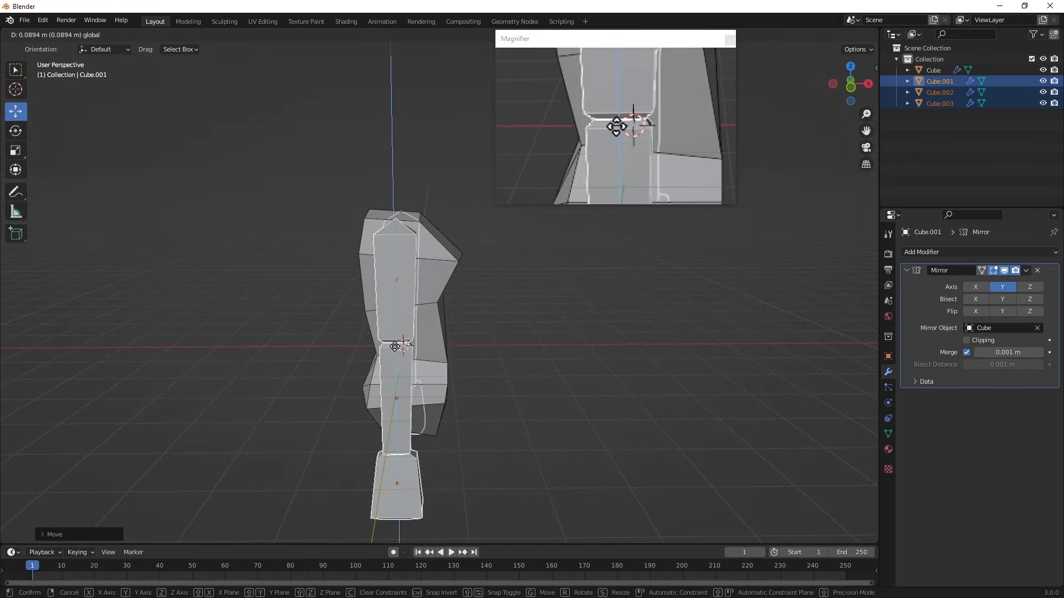
- Undo the recent moves and rotation of the arms, back to the outstretched pose, and clear the selection
{"action": "middle_click_drag", "start_coordinate": [396, 355], "coordinate": [302, 265]}
{"action": "middle_click_drag", "start_coordinate": [377, 273], "coordinate": [364, 331]}
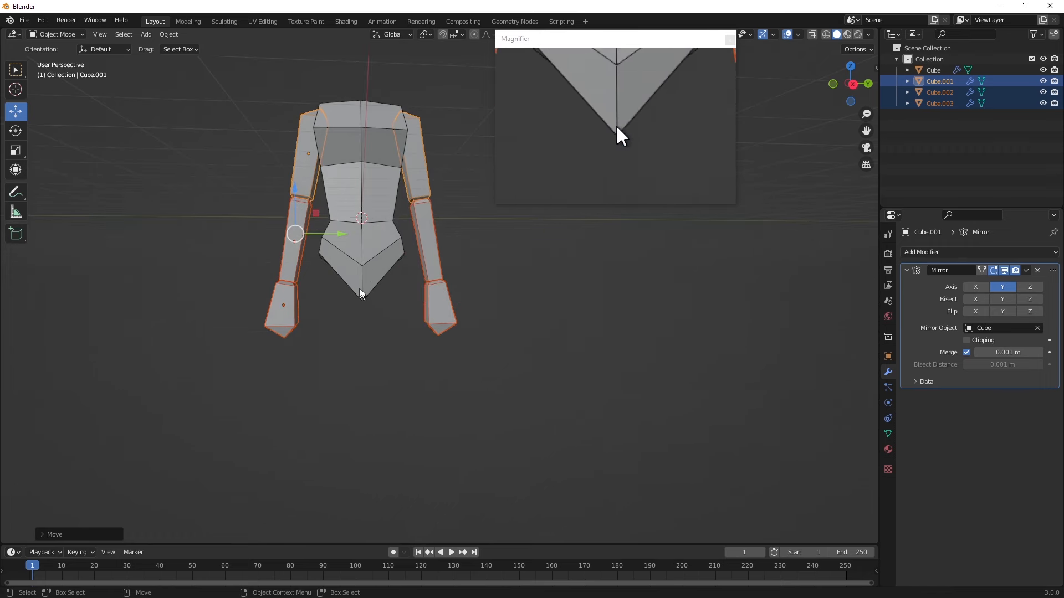
{"action": "key", "text": "g"}
{"action": "key", "text": "Escape"}
{"action": "key", "text": "ctrl+z"}
{"action": "key", "text": "ctrl+z"}
{"action": "key", "text": "ctrl+z"}
{"action": "key", "text": "ctrl+z"}
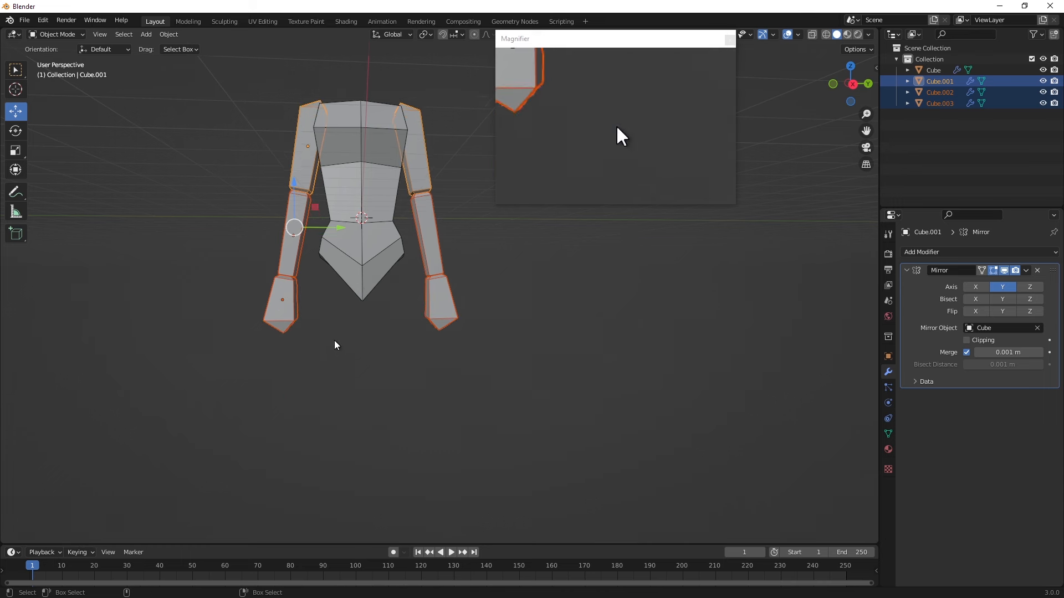
{"action": "left_click", "coordinate": [279, 254]}
{"action": "middle_click_drag", "start_coordinate": [280, 258], "coordinate": [293, 289]}
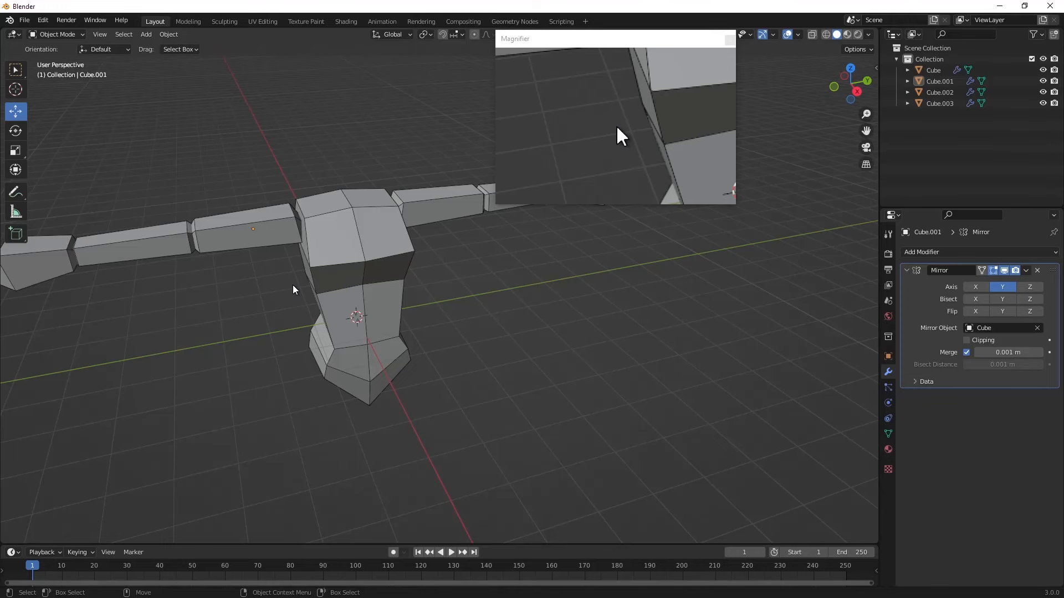
{"action": "middle_click_drag", "start_coordinate": [278, 306], "coordinate": [211, 285]}
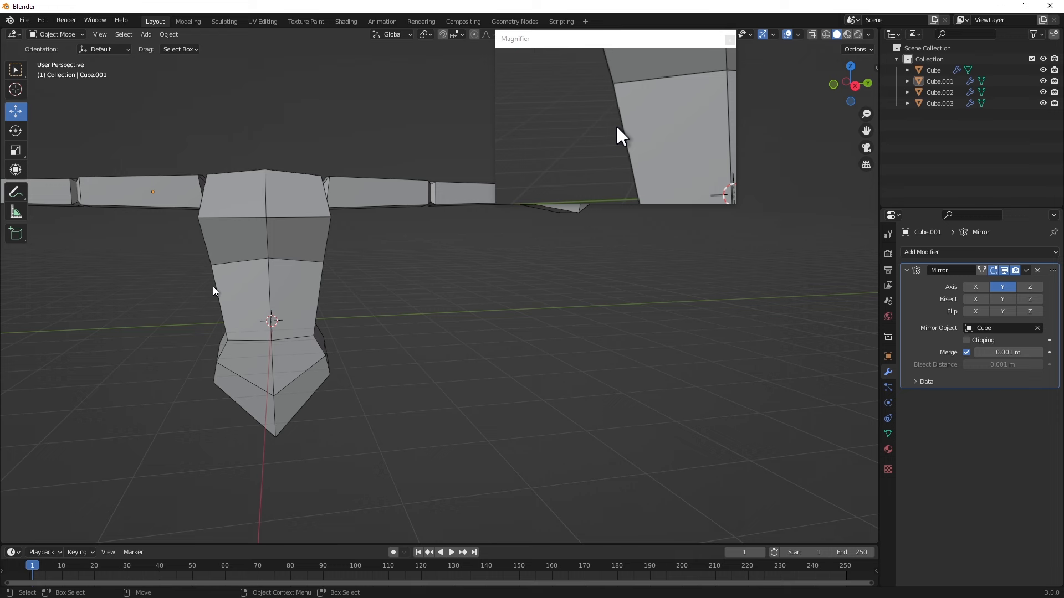
{"action": "middle_click_drag", "start_coordinate": [167, 270], "coordinate": [202, 292]}
{"action": "left_click", "coordinate": [206, 218]}
{"action": "left_click", "coordinate": [166, 218], "text": "shift"}
{"action": "left_click", "coordinate": [78, 224], "text": "shift"}
{"action": "middle_click_drag", "start_coordinate": [78, 224], "coordinate": [27, 39]}
{"action": "left_click", "coordinate": [55, 34]}
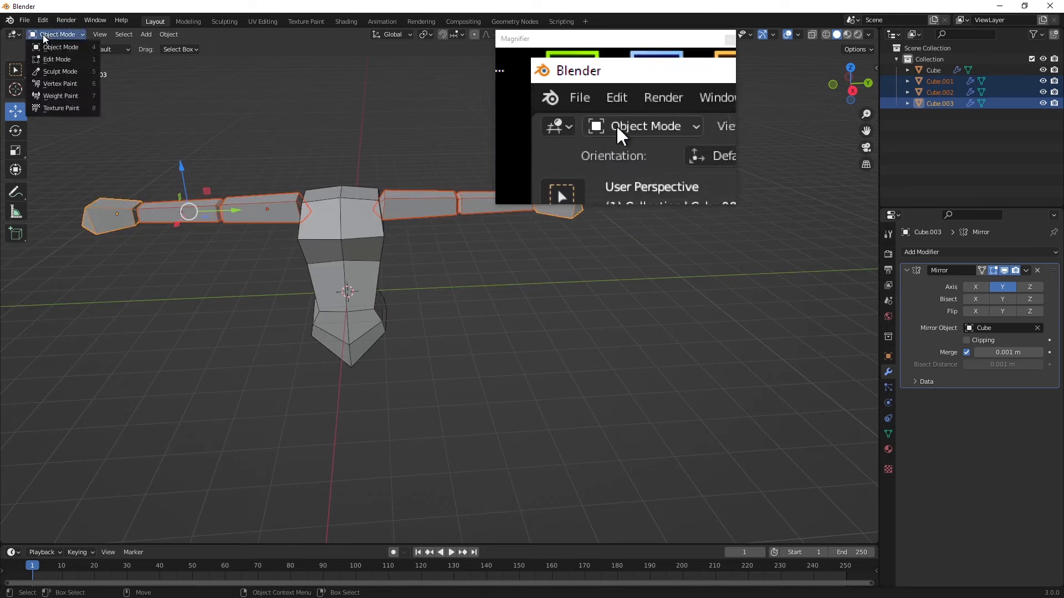
{"action": "left_click", "coordinate": [62, 58]}
{"action": "mouse_move", "coordinate": [187, 152]}
{"action": "middle_mouse_down"}
{"action": "mouse_move", "coordinate": [201, 192]}
{"action": "mouse_move", "coordinate": [277, 192]}
{"action": "middle_mouse_up"}
{"action": "key", "text": "c"}
{"action": "left_click_drag", "start_coordinate": [306, 273], "coordinate": [247, 278]}
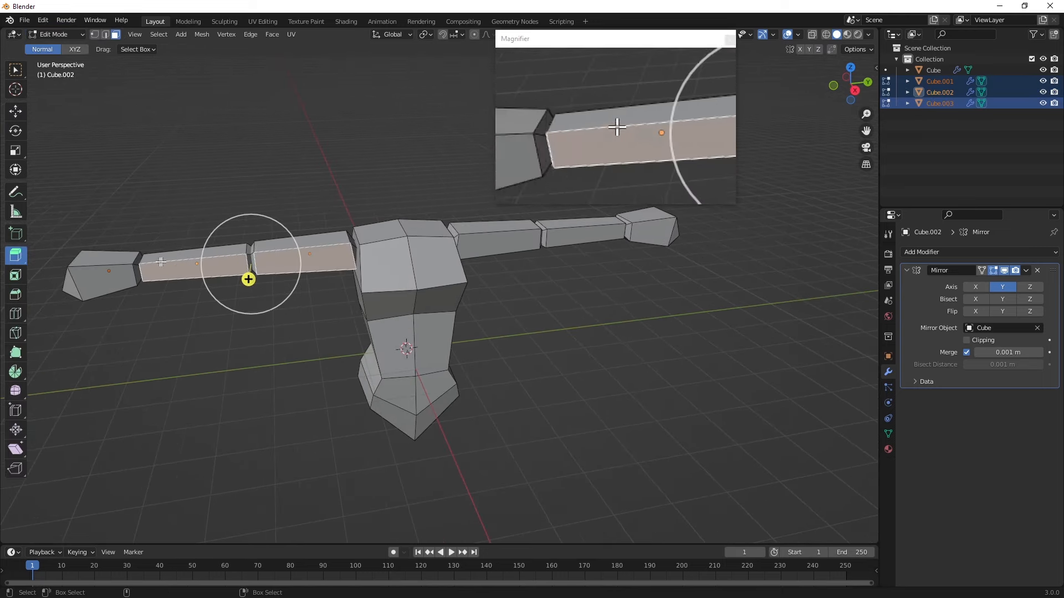
{"action": "left_click", "coordinate": [159, 34]}
{"action": "left_click", "coordinate": [160, 44]}
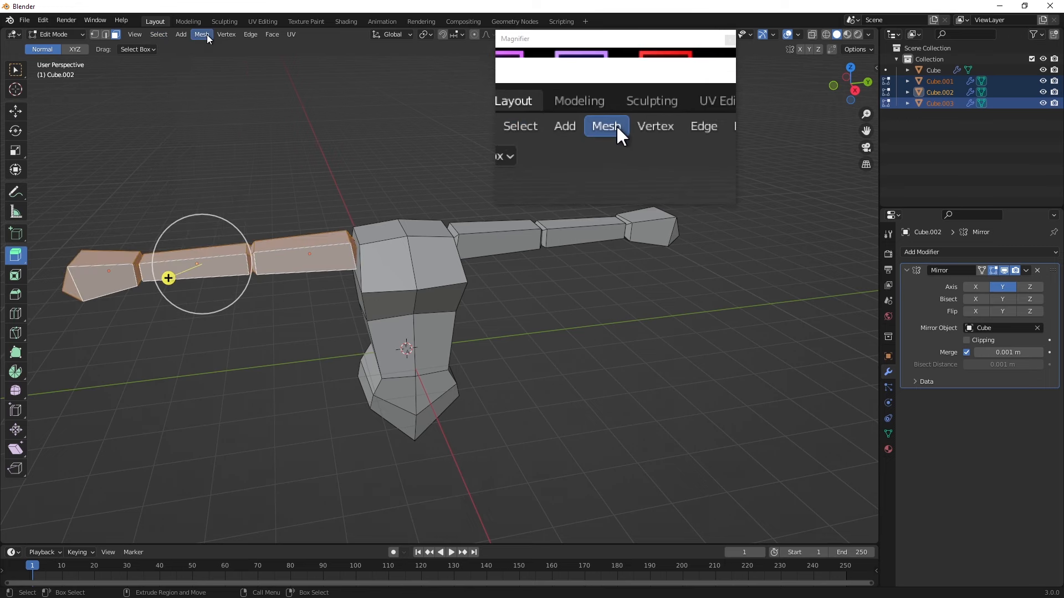
{"action": "left_click", "coordinate": [57, 35]}
{"action": "left_click", "coordinate": [69, 48]}
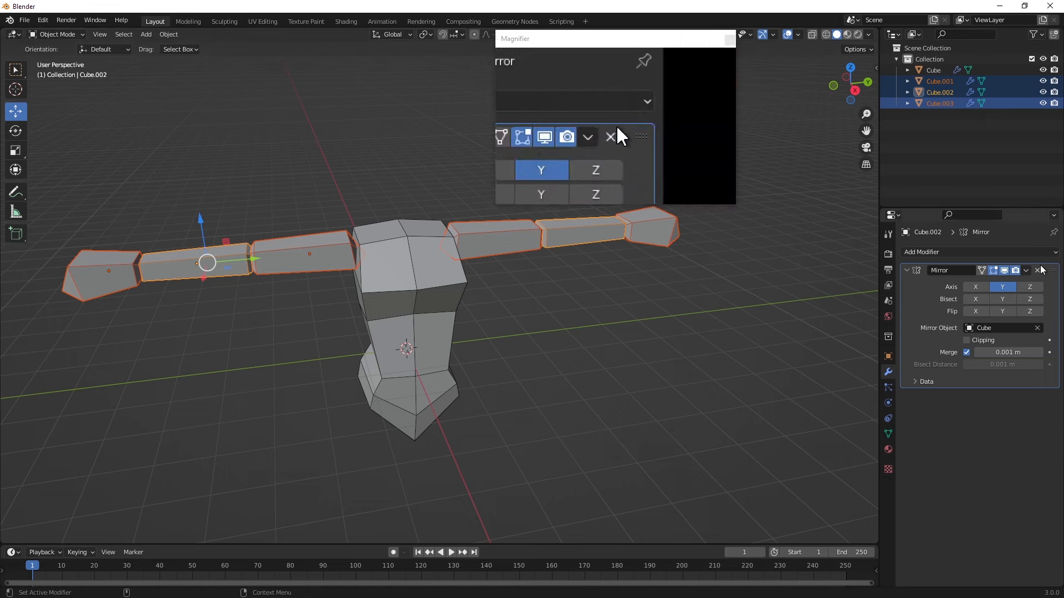
- Apply the Mirror modifier on the upper arms, the forearms and the hands, one object at a time
{"action": "left_click", "coordinate": [326, 250]}
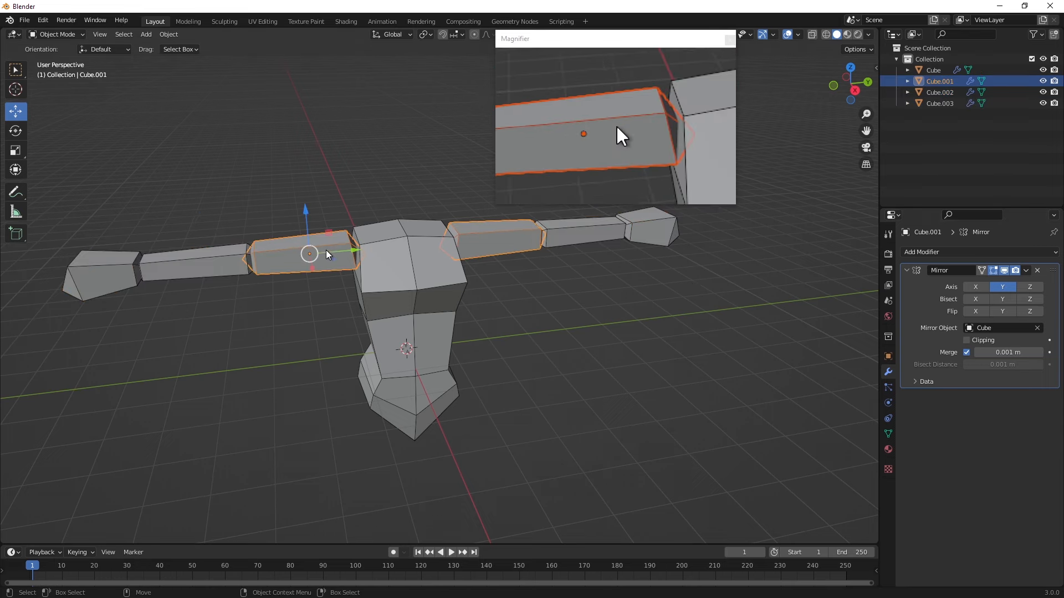
{"action": "left_click", "coordinate": [1026, 270]}
{"action": "left_click", "coordinate": [1023, 283]}
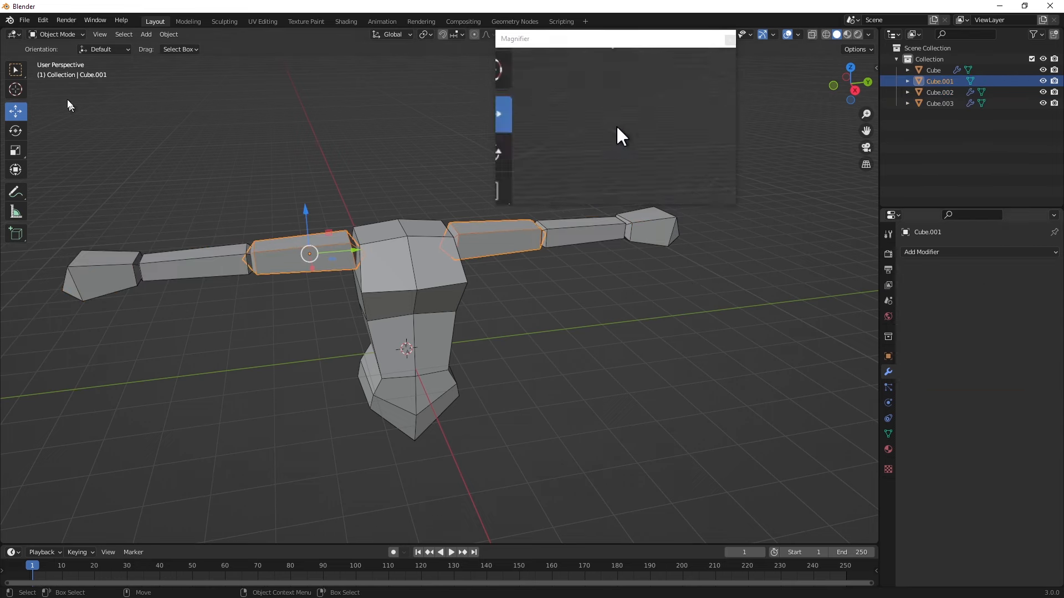
{"action": "left_click", "coordinate": [214, 261]}
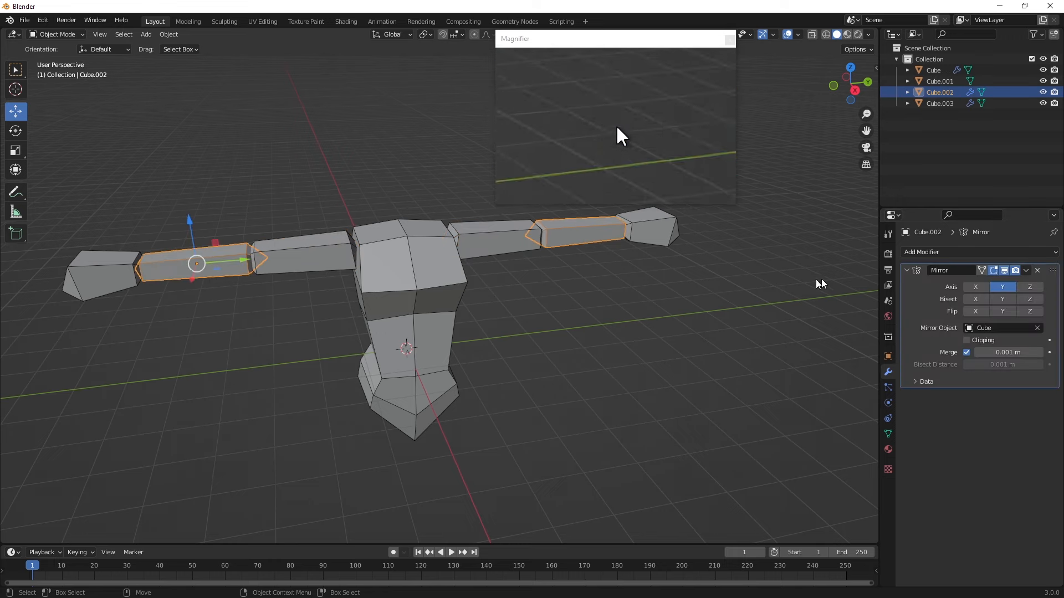
{"action": "left_click", "coordinate": [1026, 271]}
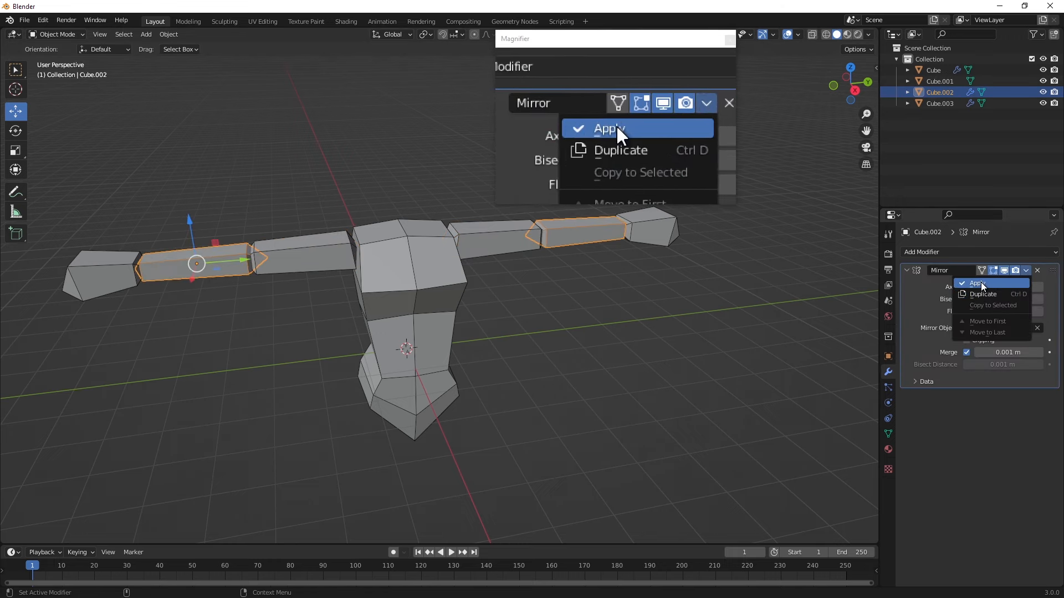
{"action": "left_click", "coordinate": [981, 282]}
{"action": "left_click", "coordinate": [134, 271]}
{"action": "left_click", "coordinate": [1025, 271]}
{"action": "left_click", "coordinate": [1003, 285]}
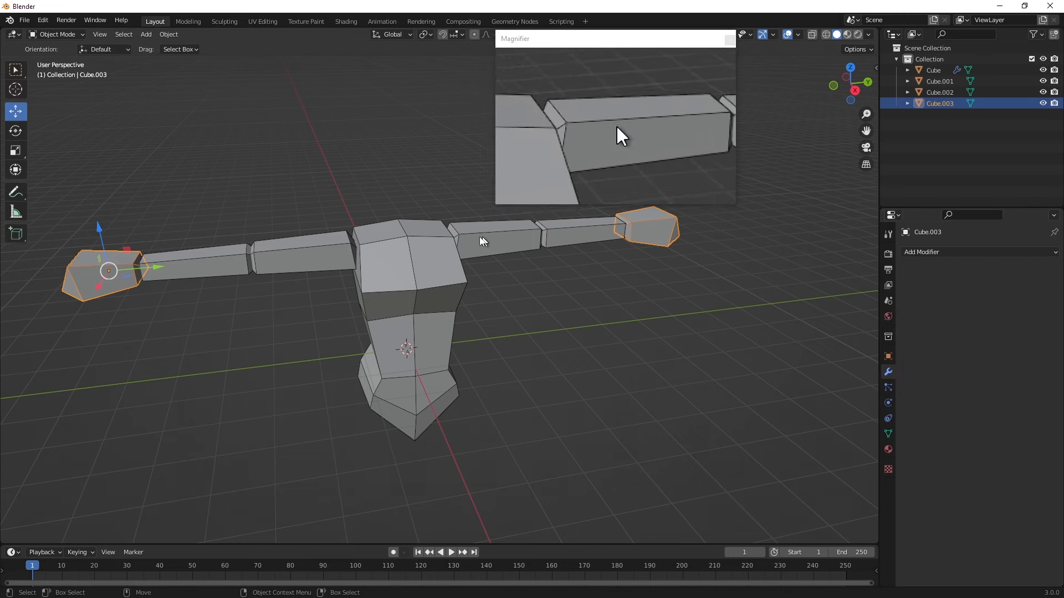
- Select the upper arms, forearms and hands together and enter Edit Mode on all three objects
{"action": "left_click", "coordinate": [187, 264]}
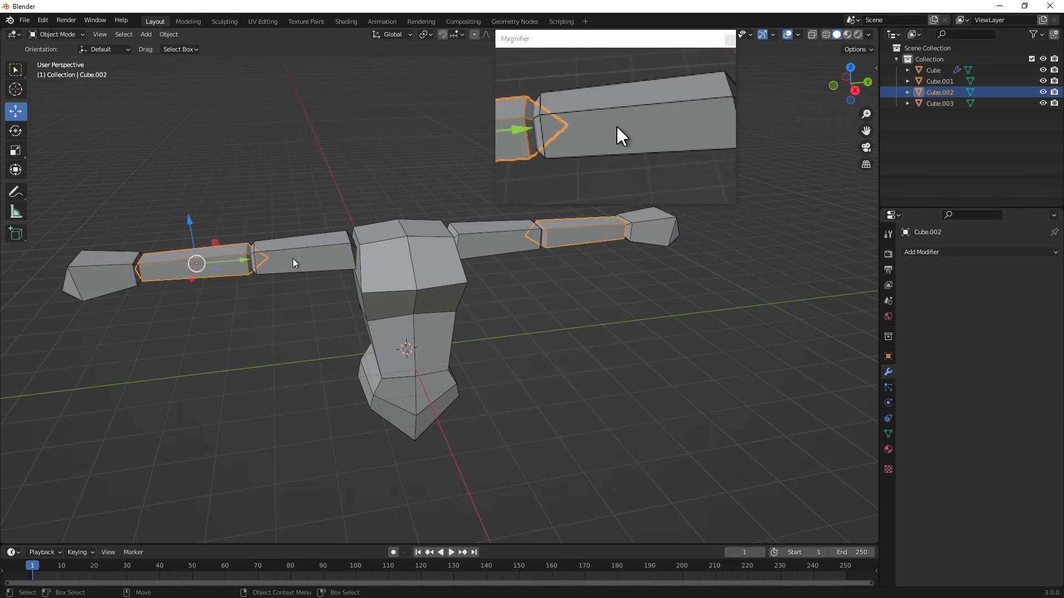
{"action": "left_click", "coordinate": [335, 246]}
{"action": "left_click", "coordinate": [208, 267], "text": "shift"}
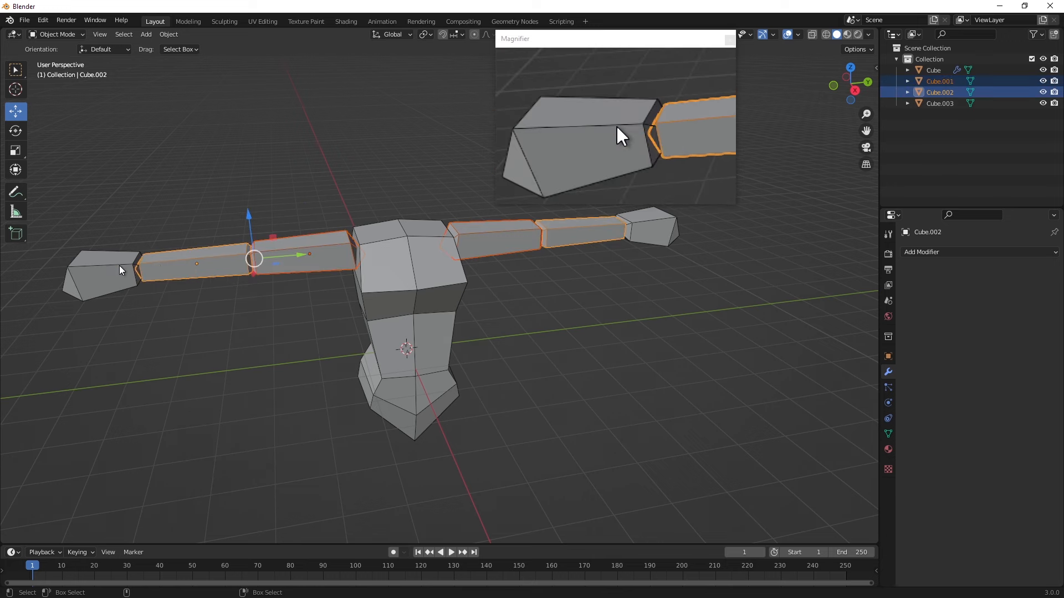
{"action": "left_click", "coordinate": [118, 265], "text": "shift"}
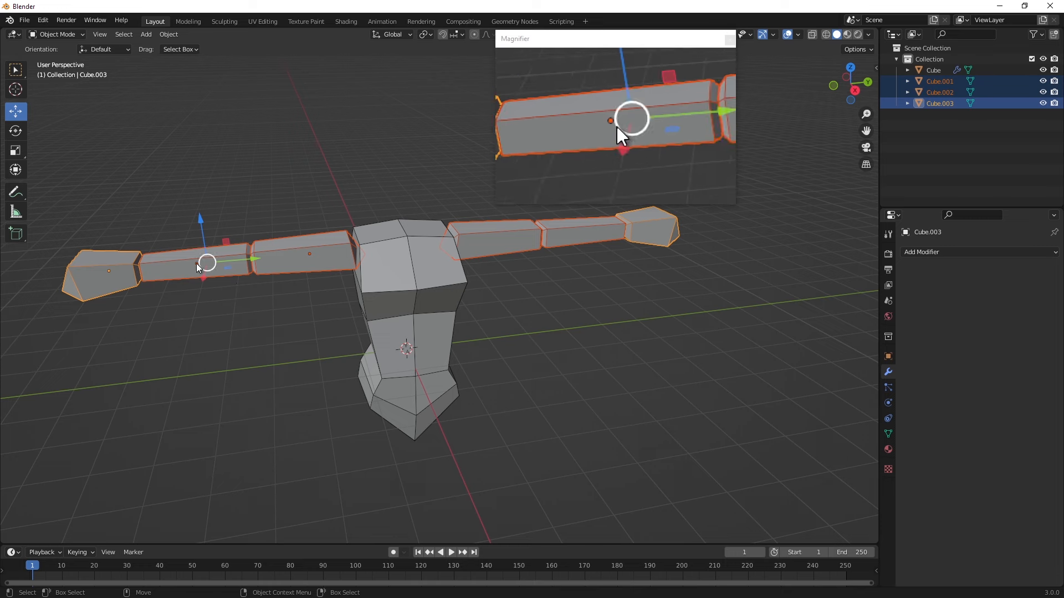
{"action": "left_click", "coordinate": [74, 35]}
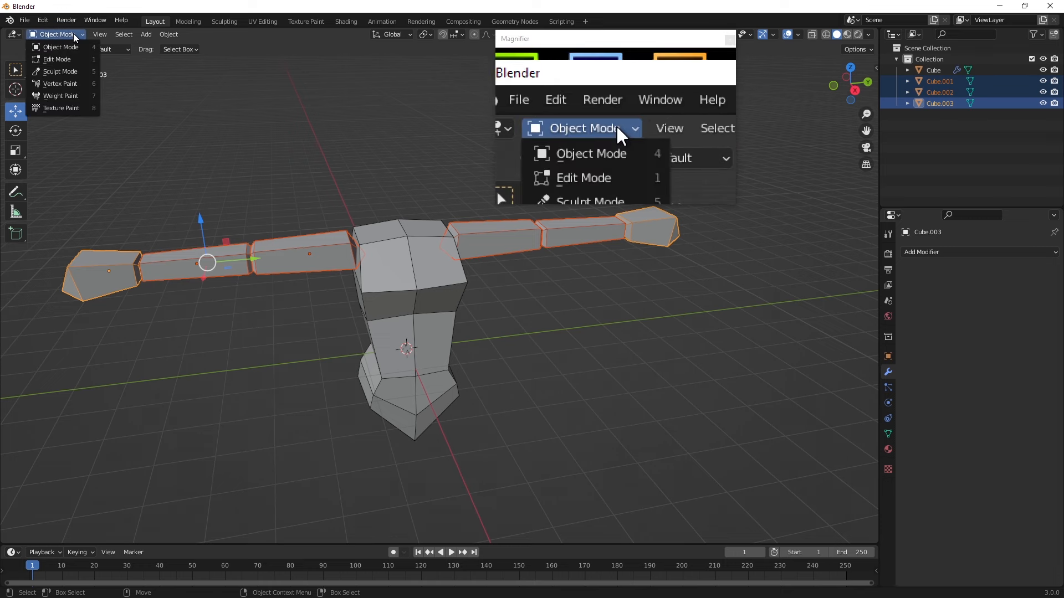
{"action": "left_click", "coordinate": [74, 50]}
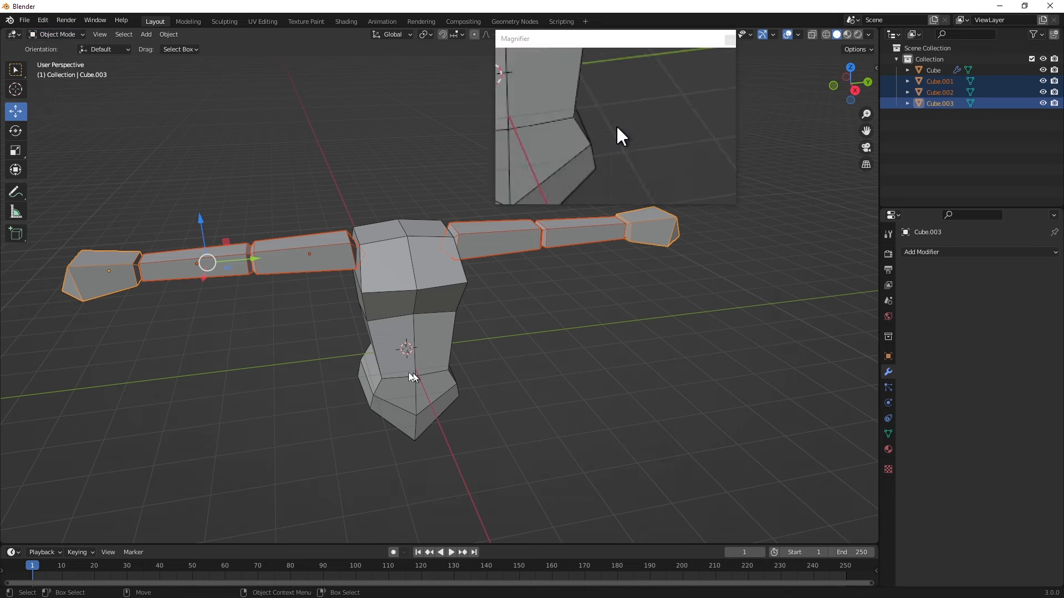
{"action": "left_click", "coordinate": [50, 35]}
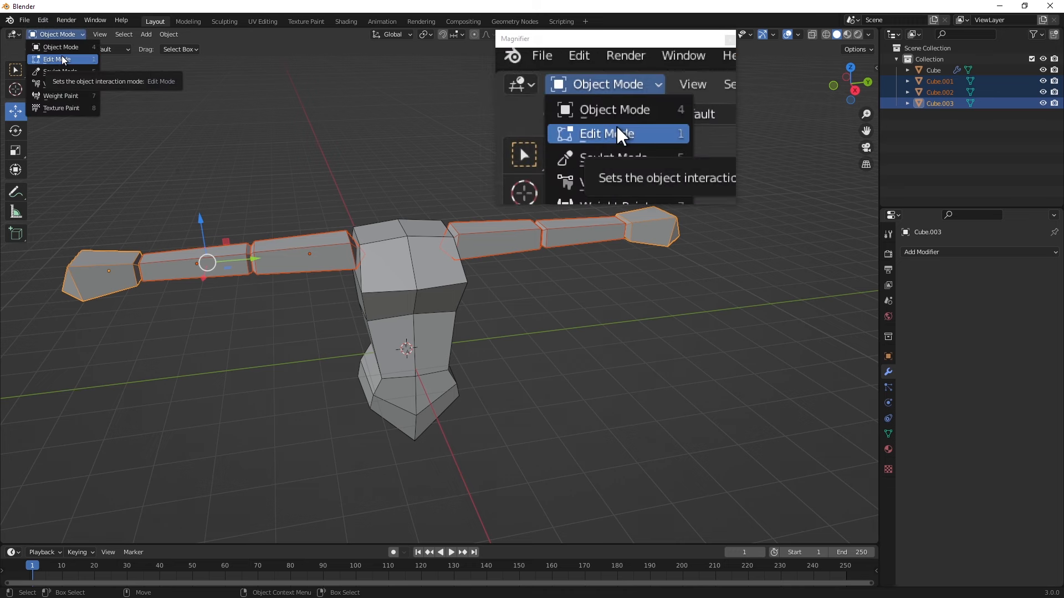
{"action": "left_click", "coordinate": [62, 58]}
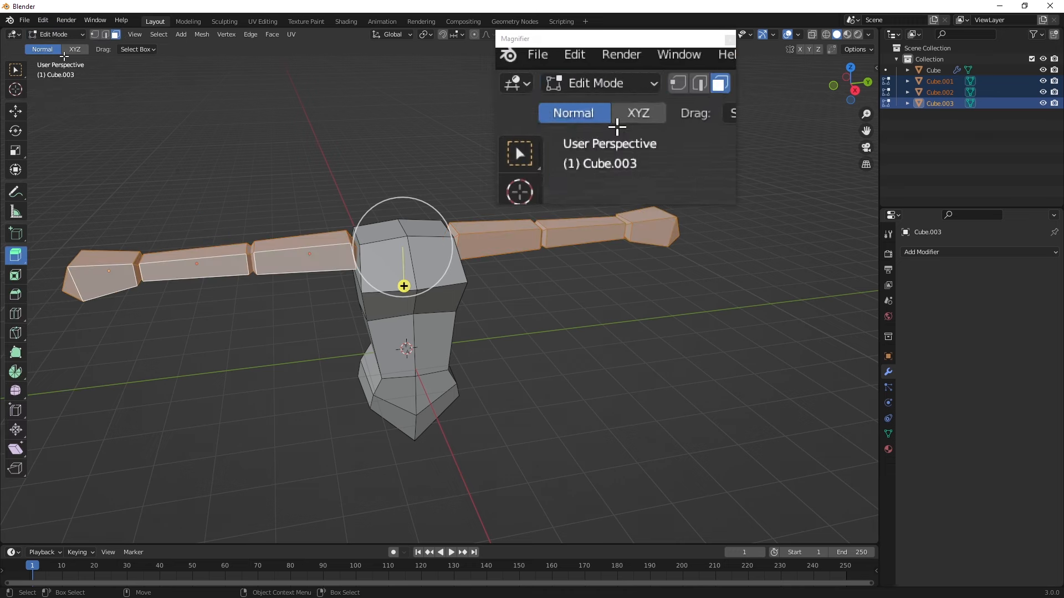
- Separate the arm meshes by loose parts and return to Object Mode
{"action": "left_click", "coordinate": [168, 34]}
{"action": "left_click", "coordinate": [168, 35]}
{"action": "left_click", "coordinate": [204, 35]}
{"action": "mouse_move", "coordinate": [246, 136]}
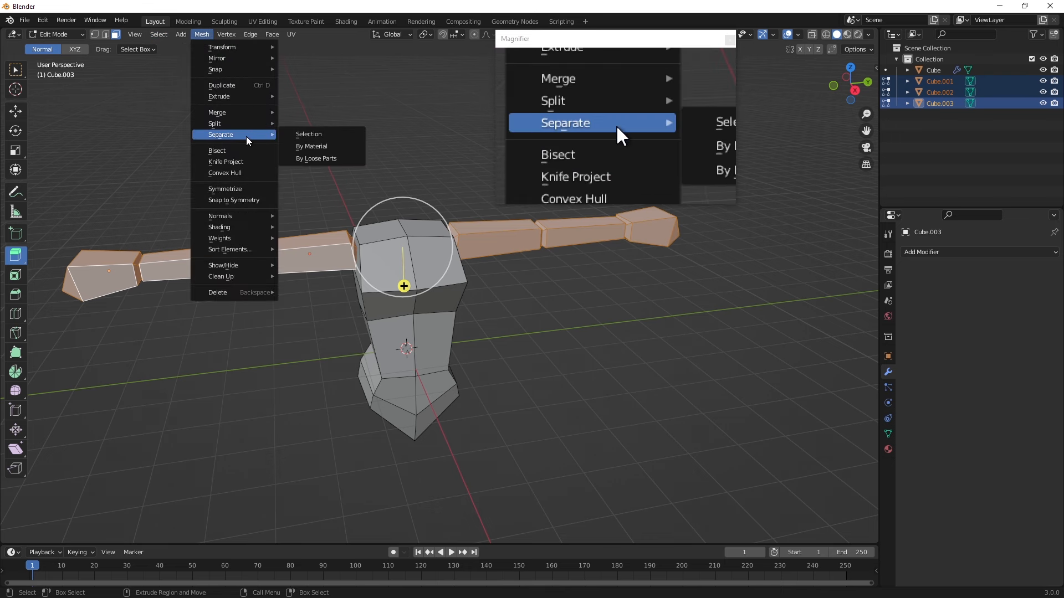
{"action": "left_click", "coordinate": [321, 159]}
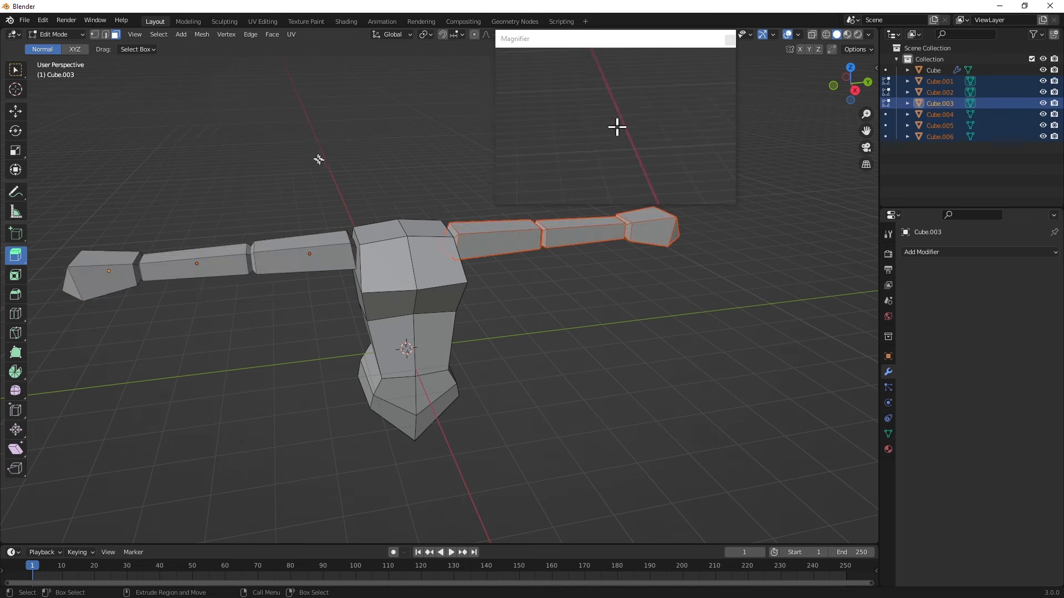
{"action": "left_click", "coordinate": [46, 35]}
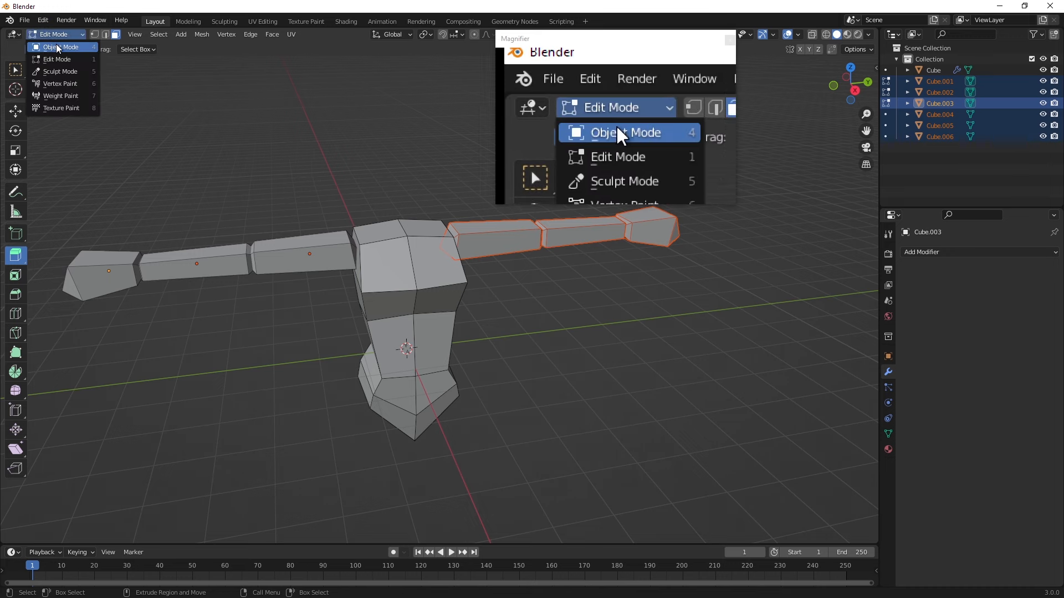
{"action": "left_click", "coordinate": [55, 47]}
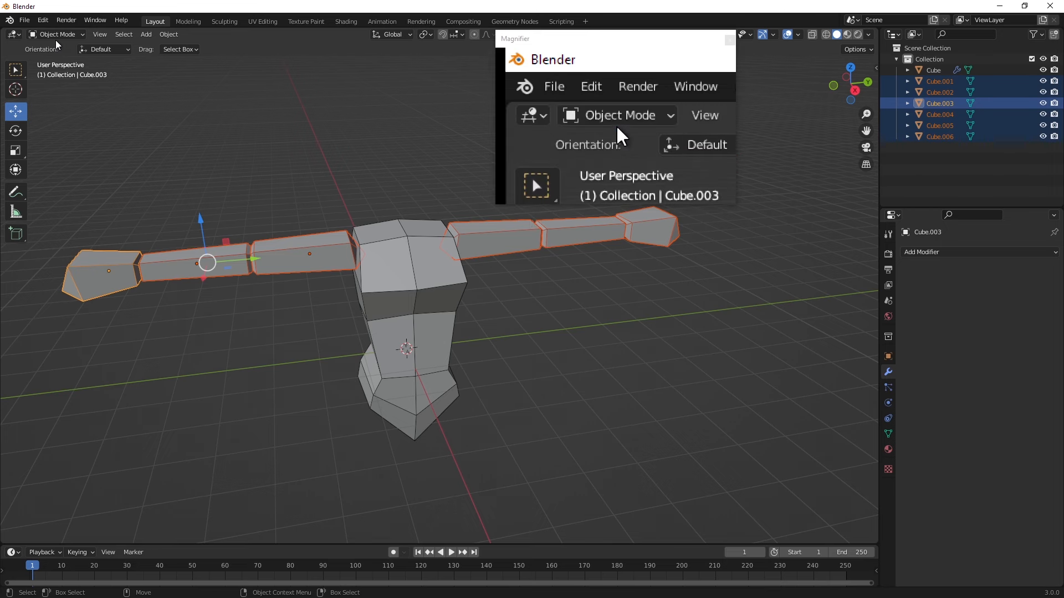
- Set the origin of every separated arm part to its geometry and clear the selection
{"action": "left_click", "coordinate": [175, 35]}
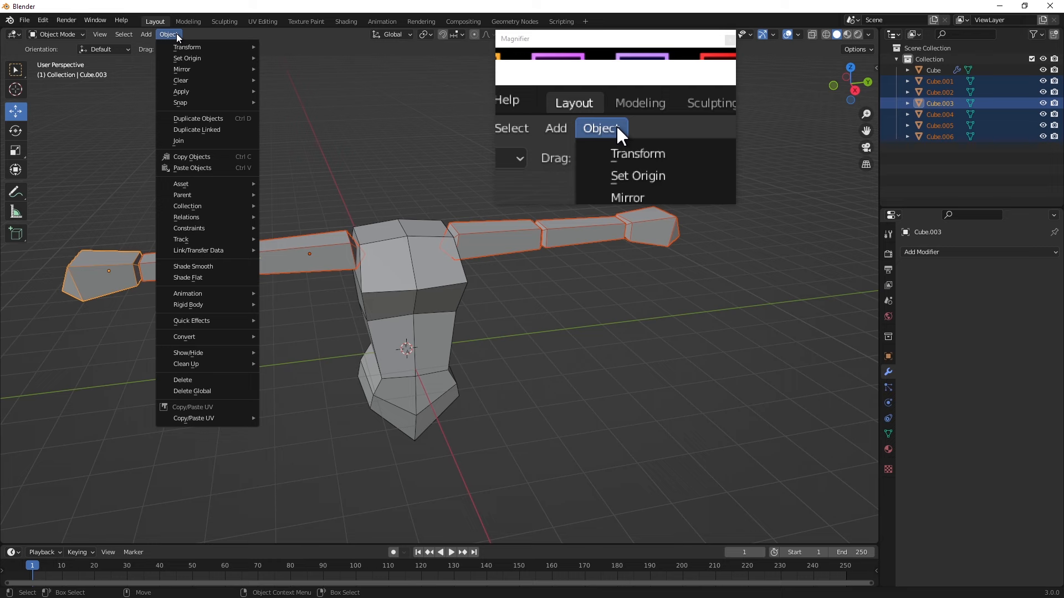
{"action": "mouse_move", "coordinate": [195, 58]}
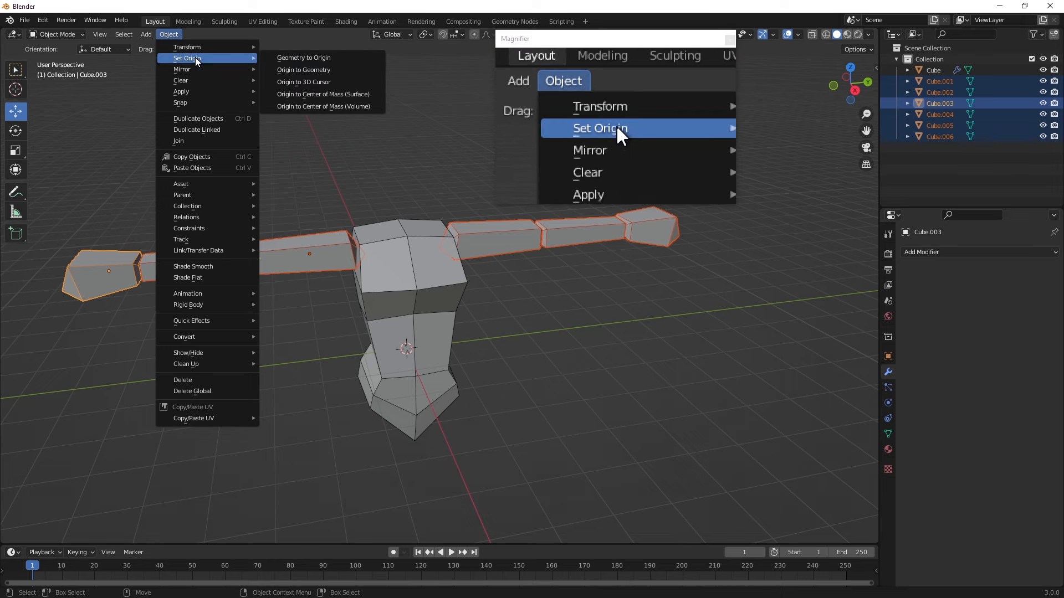
{"action": "left_click", "coordinate": [299, 70]}
{"action": "left_click", "coordinate": [304, 183]}
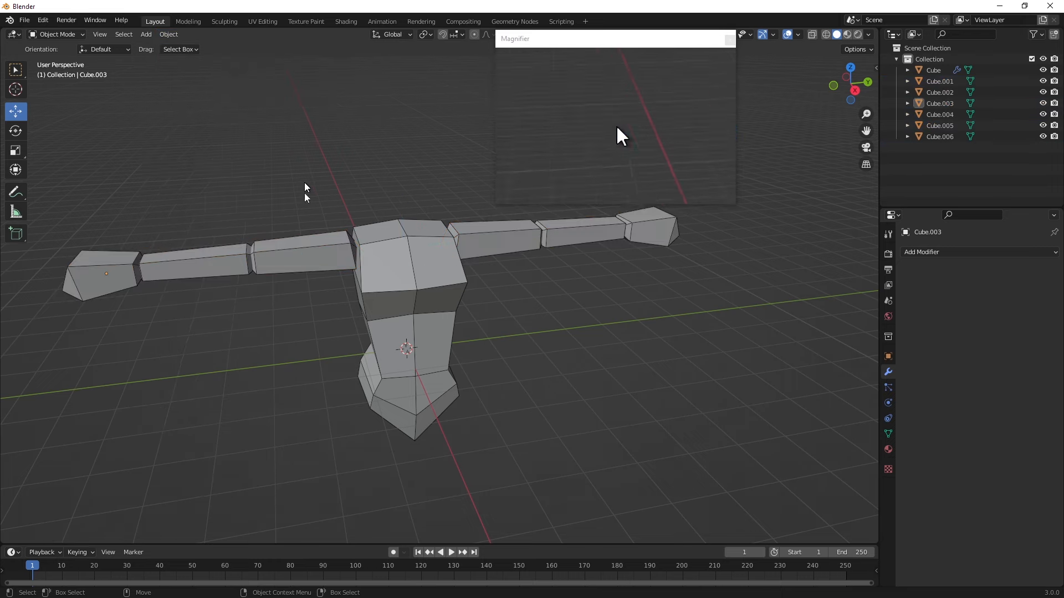
- Select the upper arm, forearm and hand on each side individually to check their separation and origins
{"action": "left_click", "coordinate": [304, 250]}
{"action": "left_click", "coordinate": [208, 272]}
{"action": "left_click", "coordinate": [114, 272]}
{"action": "left_click", "coordinate": [499, 244]}
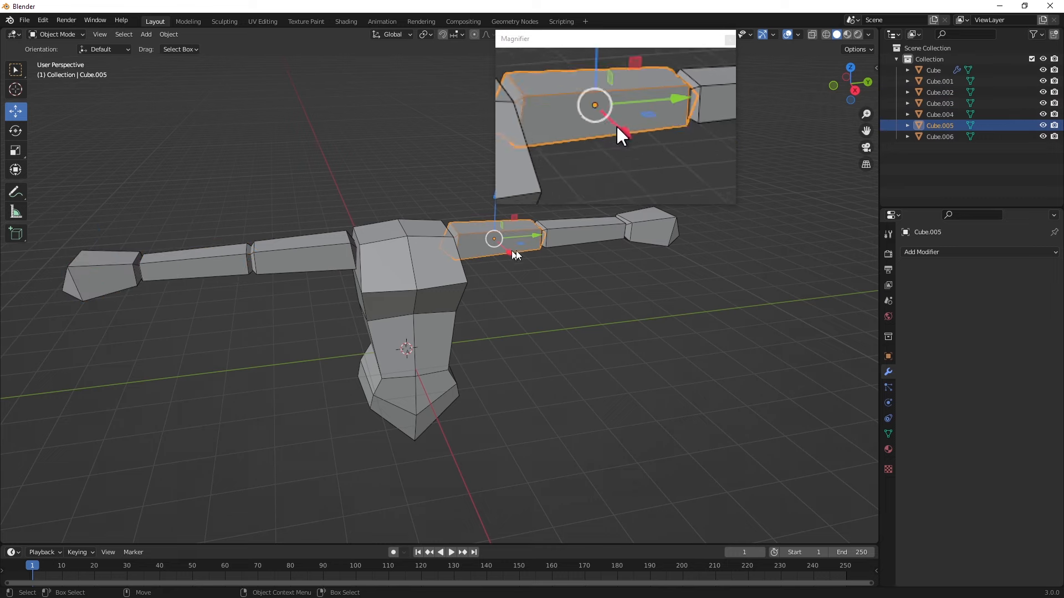
{"action": "left_click", "coordinate": [582, 233]}
{"action": "left_click", "coordinate": [665, 227]}
{"action": "middle_click_drag", "start_coordinate": [665, 227], "coordinate": [360, 285]}
{"action": "scroll", "coordinate": [428, 272], "scroll_direction": "down", "scroll_amount": 2}
{"action": "left_click", "coordinate": [423, 287]}
{"action": "left_click", "coordinate": [356, 236]}
{"action": "left_click", "coordinate": [506, 239]}
{"action": "middle_click_drag", "start_coordinate": [218, 248], "coordinate": [280, 230]}
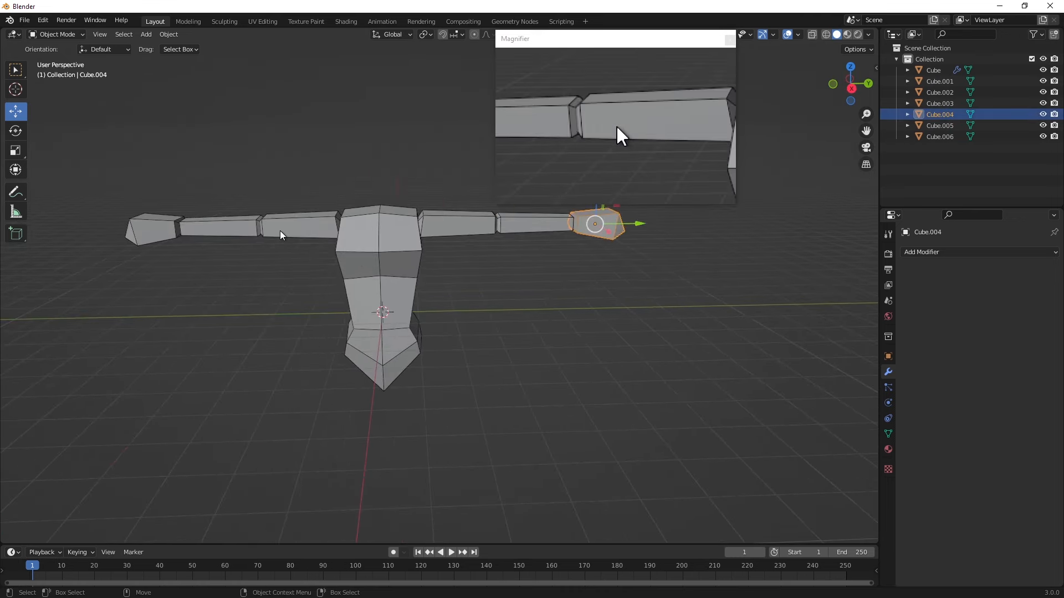
{"action": "left_click", "coordinate": [207, 232]}
{"action": "left_click", "coordinate": [161, 230]}
{"action": "left_click", "coordinate": [222, 317]}
{"action": "middle_click_drag", "start_coordinate": [314, 327], "coordinate": [228, 300], "text": "shift"}
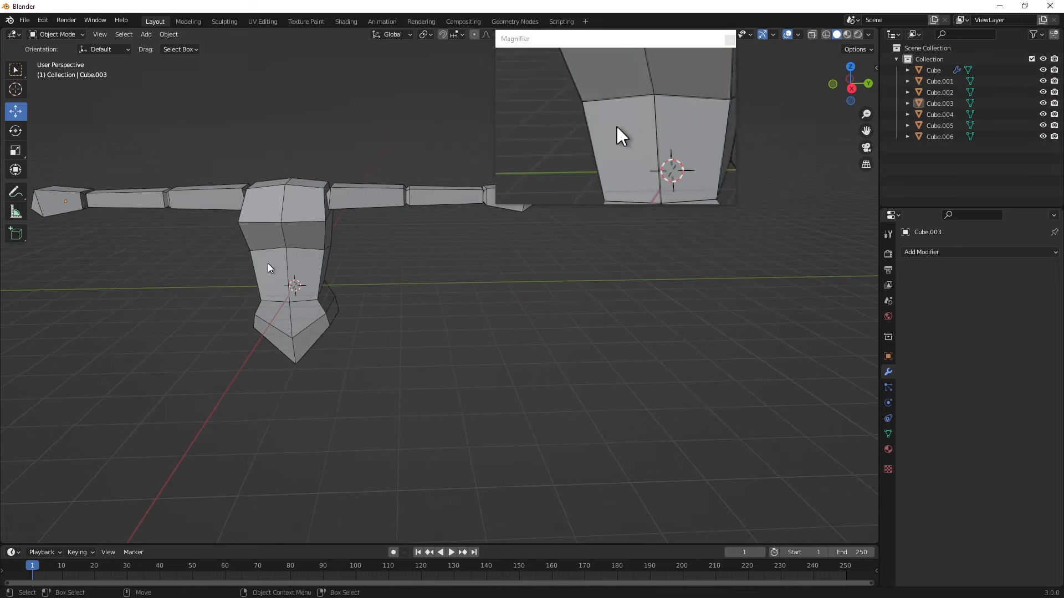
{"action": "left_click", "coordinate": [272, 265]}
{"action": "middle_click_drag", "start_coordinate": [549, 302], "coordinate": [496, 267]}
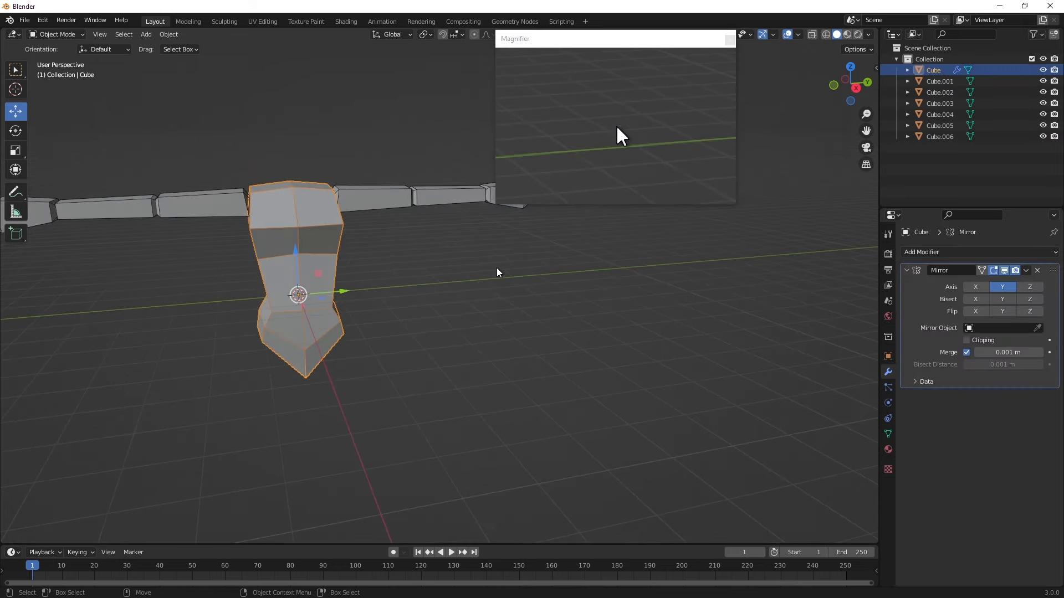
{"action": "middle_click_drag", "start_coordinate": [382, 255], "coordinate": [233, 167]}
{"action": "left_click", "coordinate": [406, 270]}
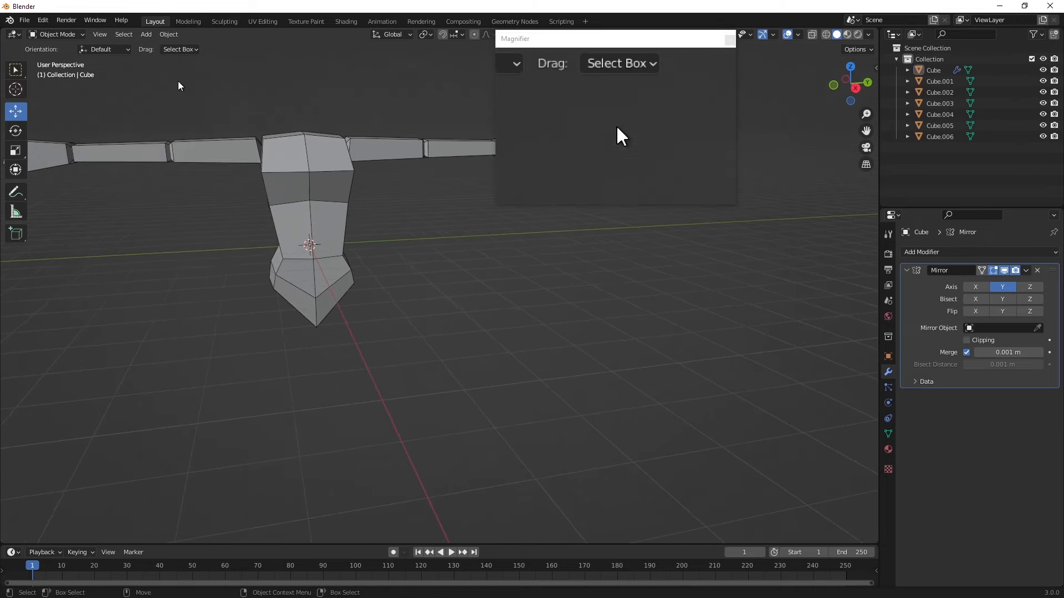
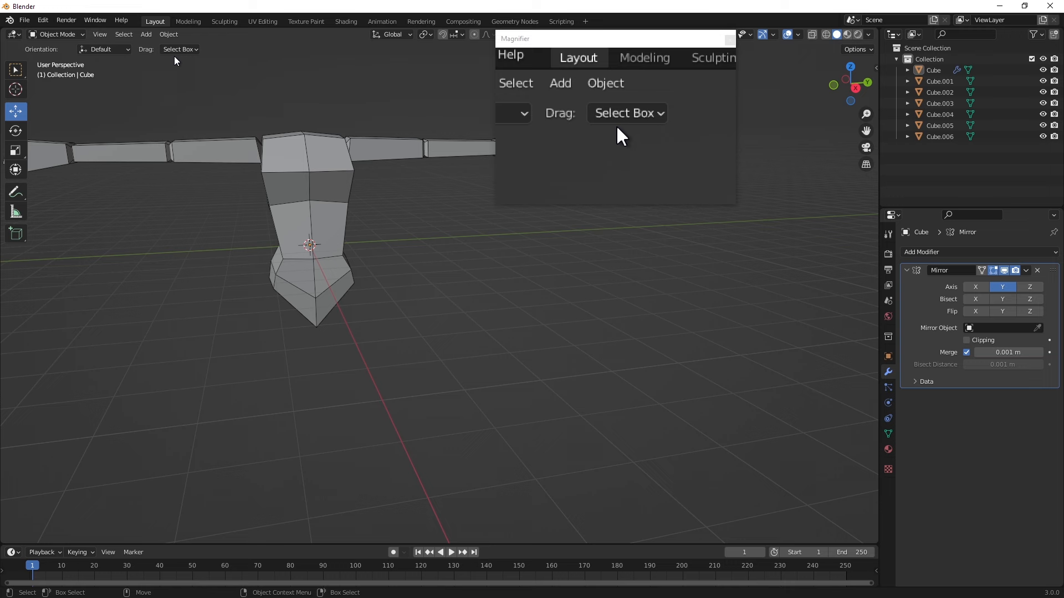
{"action": "left_click", "coordinate": [146, 34]}
- Select the torso, enter Edit Mode and move the side hip face slightly along Y
{"action": "middle_click_drag", "start_coordinate": [186, 390], "coordinate": [335, 202]}
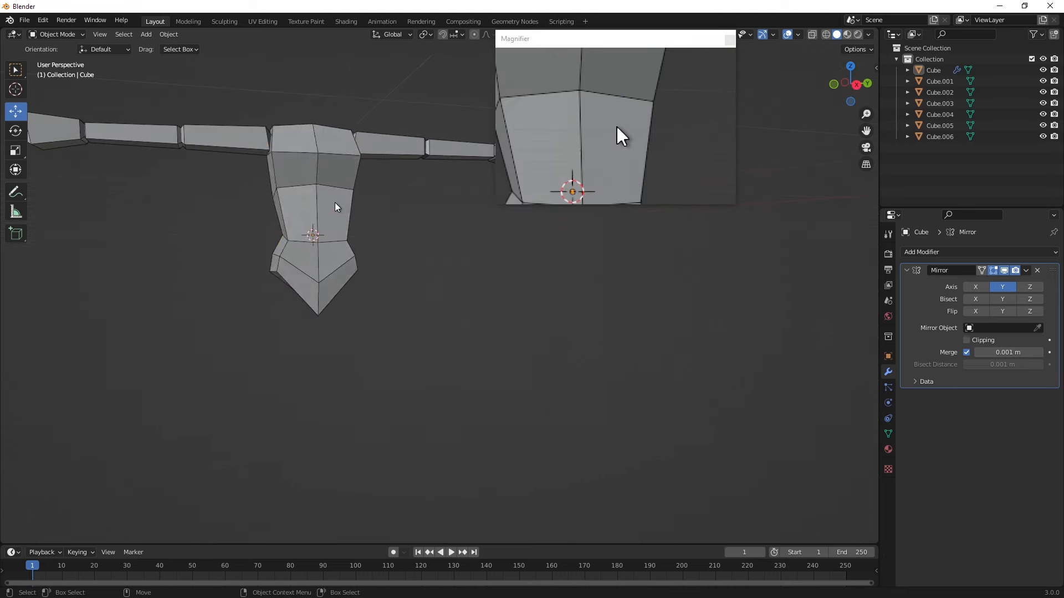
{"action": "left_click", "coordinate": [335, 202]}
{"action": "left_click", "coordinate": [77, 35]}
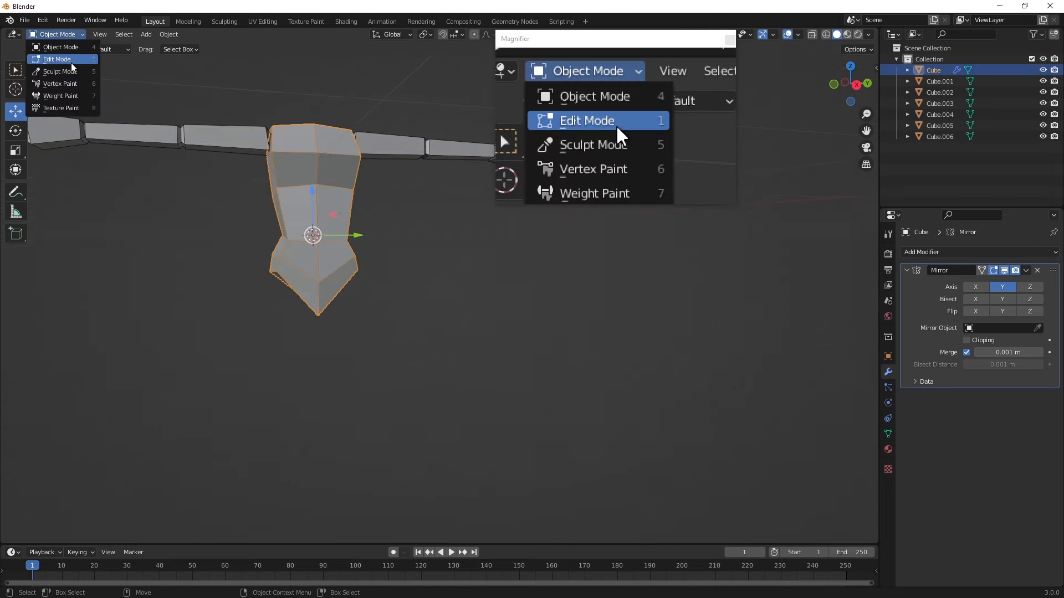
{"action": "left_click", "coordinate": [71, 62]}
{"action": "scroll", "coordinate": [288, 302], "scroll_direction": "up", "scroll_amount": 5}
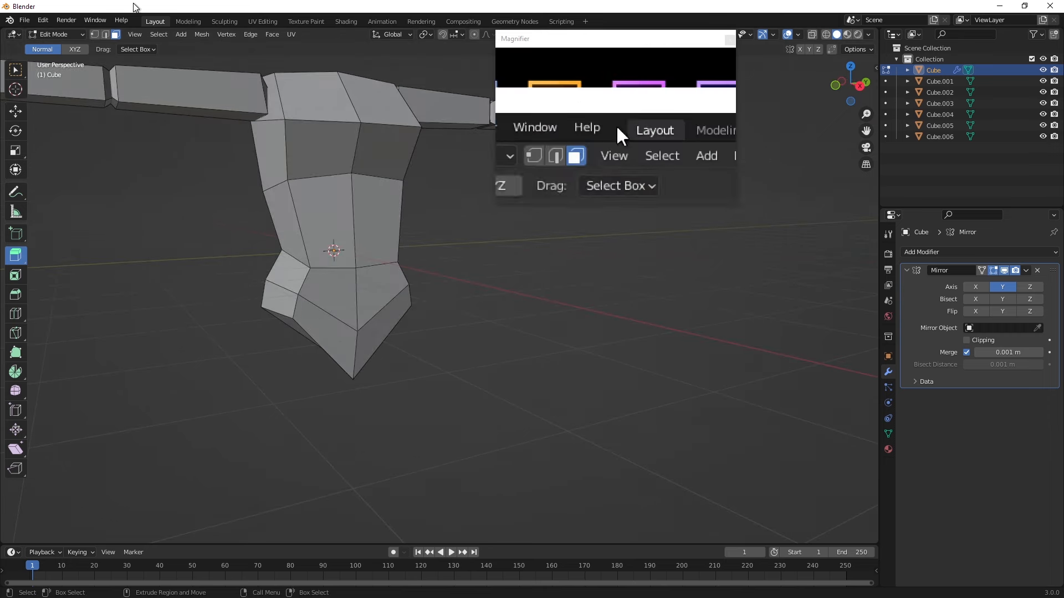
{"action": "left_click", "coordinate": [236, 297]}
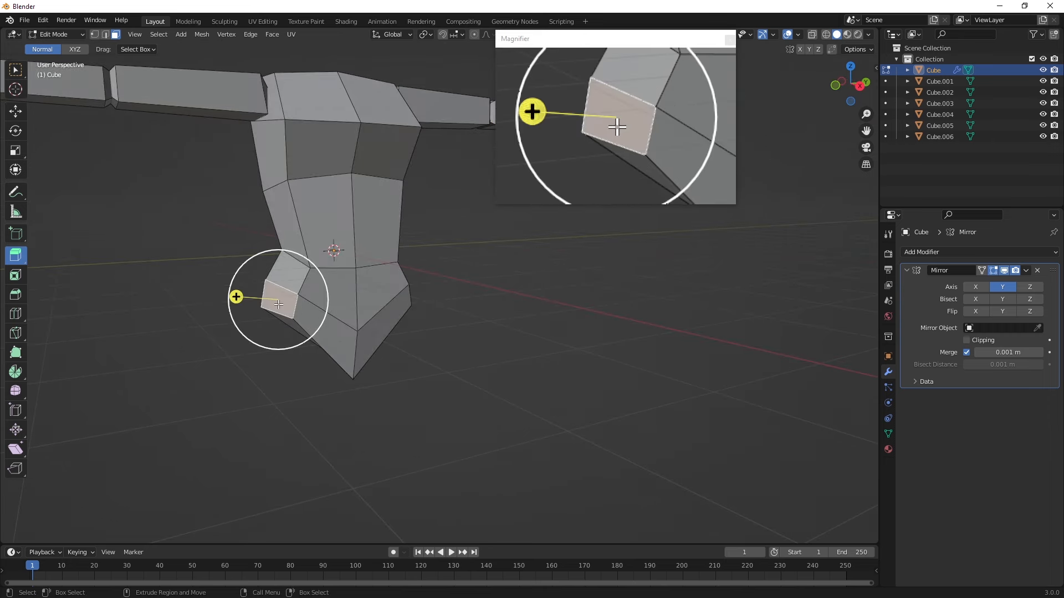
{"action": "left_click", "coordinate": [16, 115]}
{"action": "middle_click_drag", "start_coordinate": [223, 283], "coordinate": [184, 278]}
{"action": "left_click_drag", "start_coordinate": [297, 285], "coordinate": [290, 285]}
{"action": "middle_click_drag", "start_coordinate": [290, 285], "coordinate": [309, 288]}
- Adjust the upper and lower edges of the side hip face slightly along Y in edge selection mode
{"action": "left_click", "coordinate": [105, 34]}
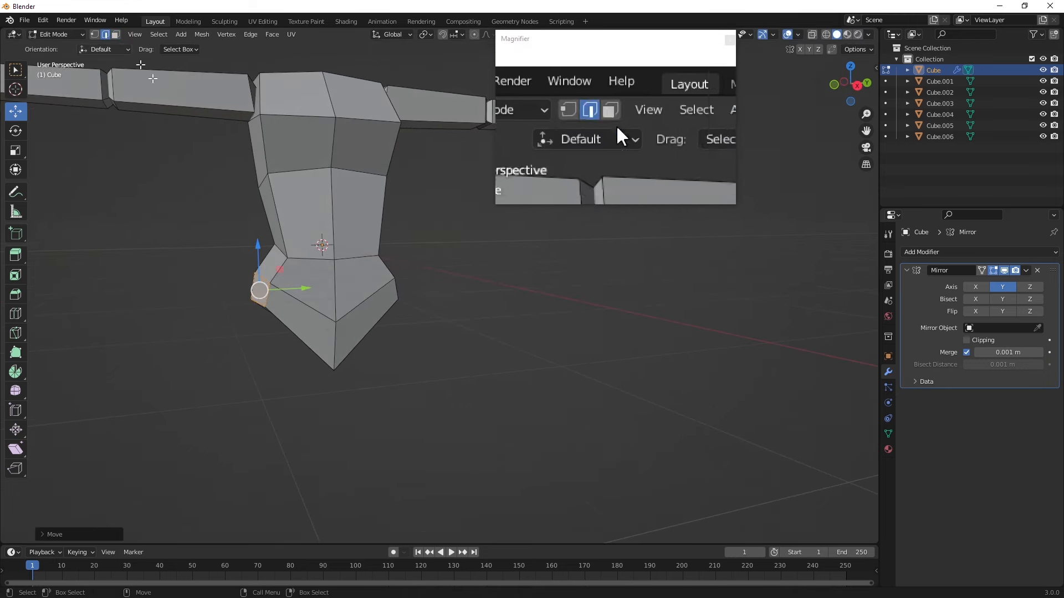
{"action": "left_click", "coordinate": [284, 255]}
{"action": "left_click_drag", "start_coordinate": [304, 249], "coordinate": [309, 249]}
{"action": "middle_click_drag", "start_coordinate": [310, 251], "coordinate": [300, 254]}
{"action": "middle_click_drag", "start_coordinate": [256, 286], "coordinate": [259, 303]}
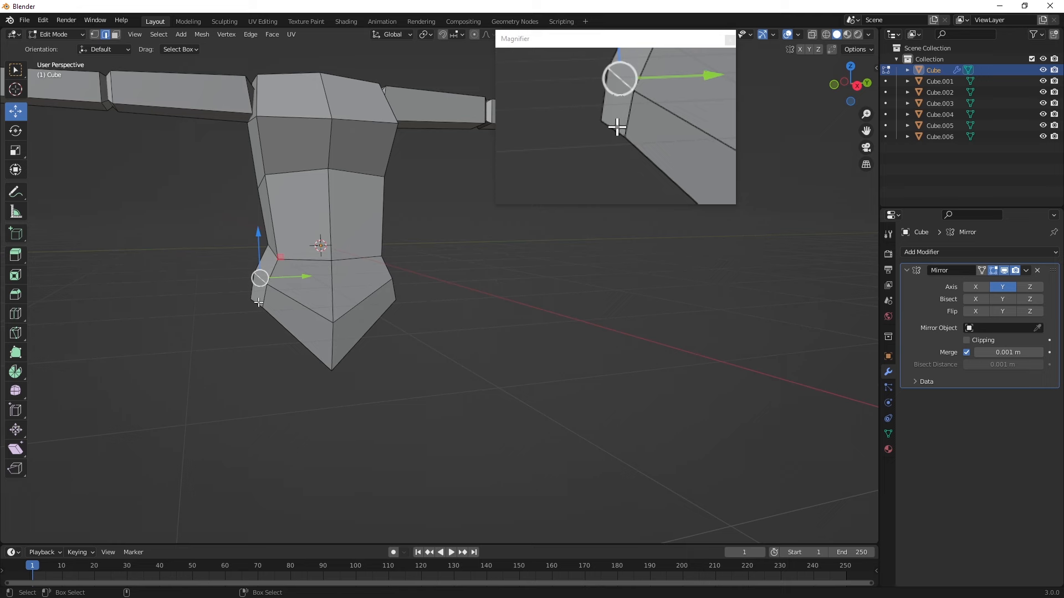
{"action": "left_click_drag", "start_coordinate": [296, 294], "coordinate": [294, 298]}
{"action": "middle_click_drag", "start_coordinate": [294, 298], "coordinate": [286, 305]}
- Move the selected hip geometry vertically along Z to refine the hip shape
{"action": "middle_click_drag", "start_coordinate": [262, 206], "coordinate": [393, 366]}
{"action": "key", "text": "g"}
{"action": "key", "text": "z"}
{"action": "left_click", "coordinate": [304, 277]}
{"action": "middle_click_drag", "start_coordinate": [304, 277], "coordinate": [207, 82]}
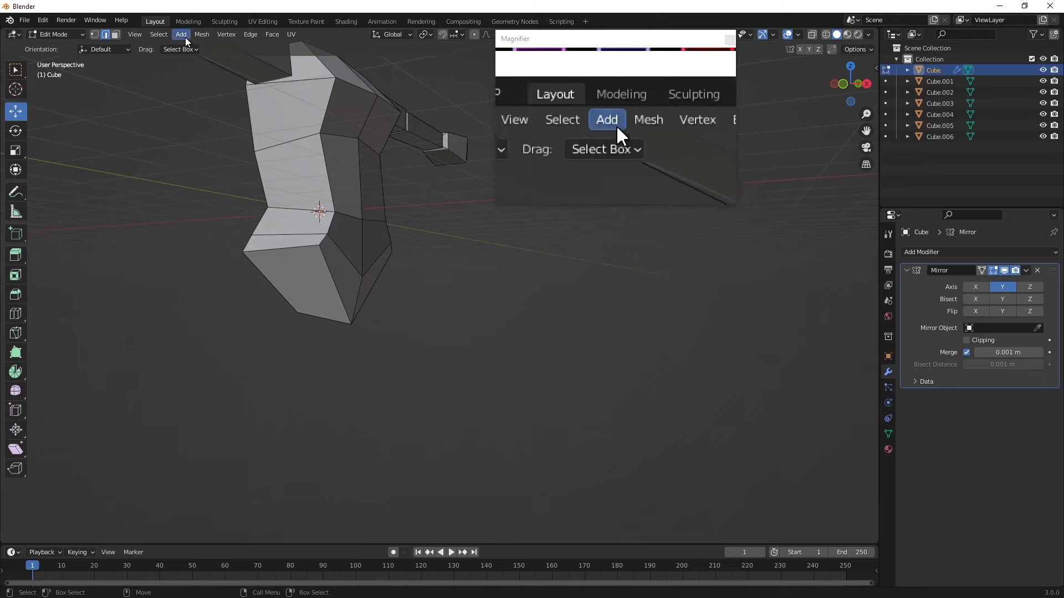
- Return to Object Mode and add a new mesh cube
{"action": "left_click", "coordinate": [65, 38]}
{"action": "left_click", "coordinate": [62, 44]}
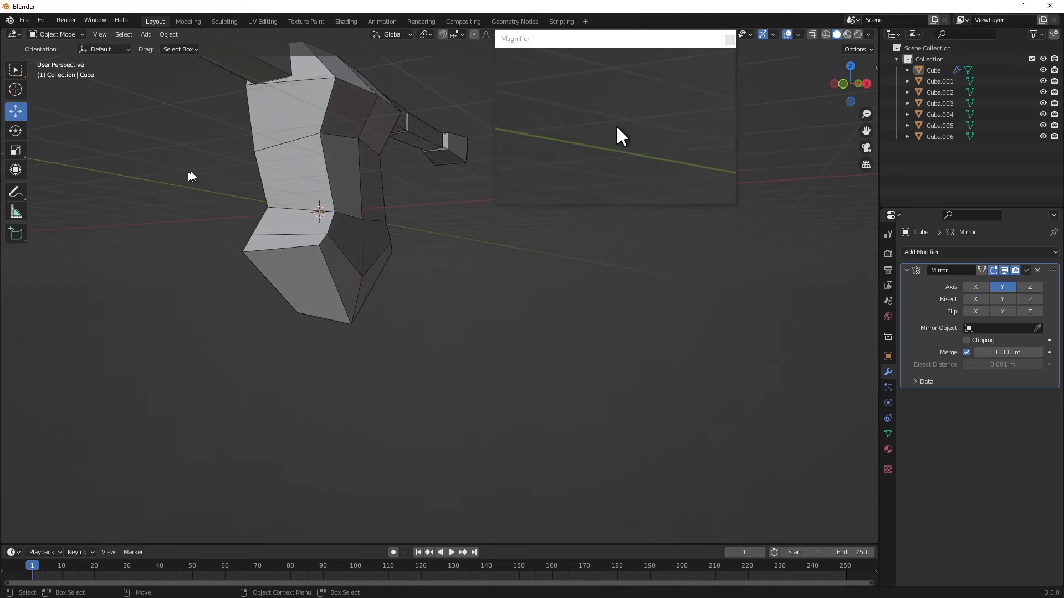
{"action": "middle_click_drag", "start_coordinate": [135, 180], "coordinate": [139, 73]}
{"action": "left_click", "coordinate": [145, 34]}
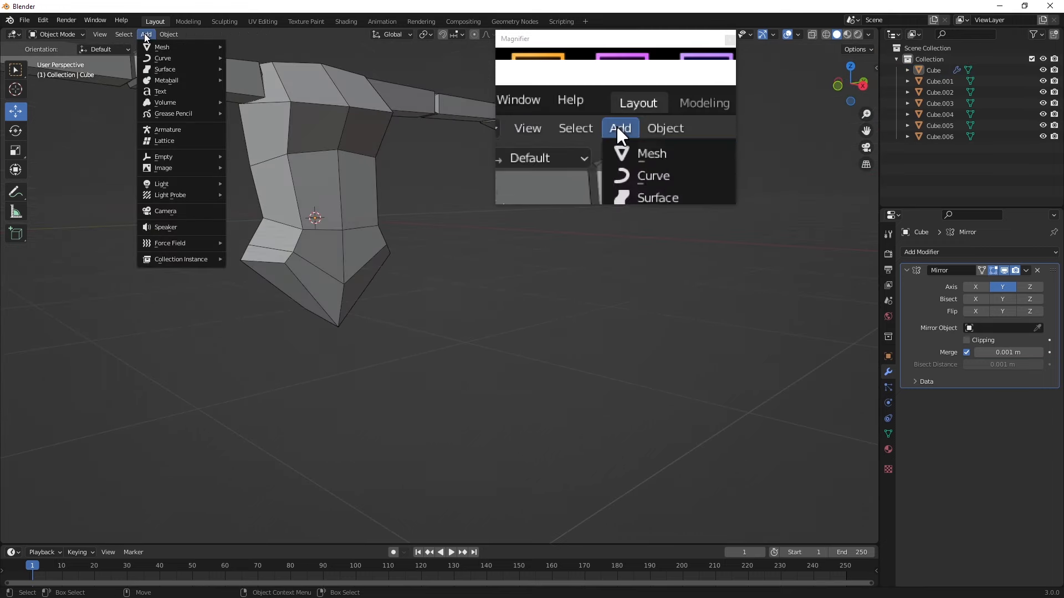
{"action": "mouse_move", "coordinate": [158, 46]}
{"action": "left_click", "coordinate": [263, 56]}
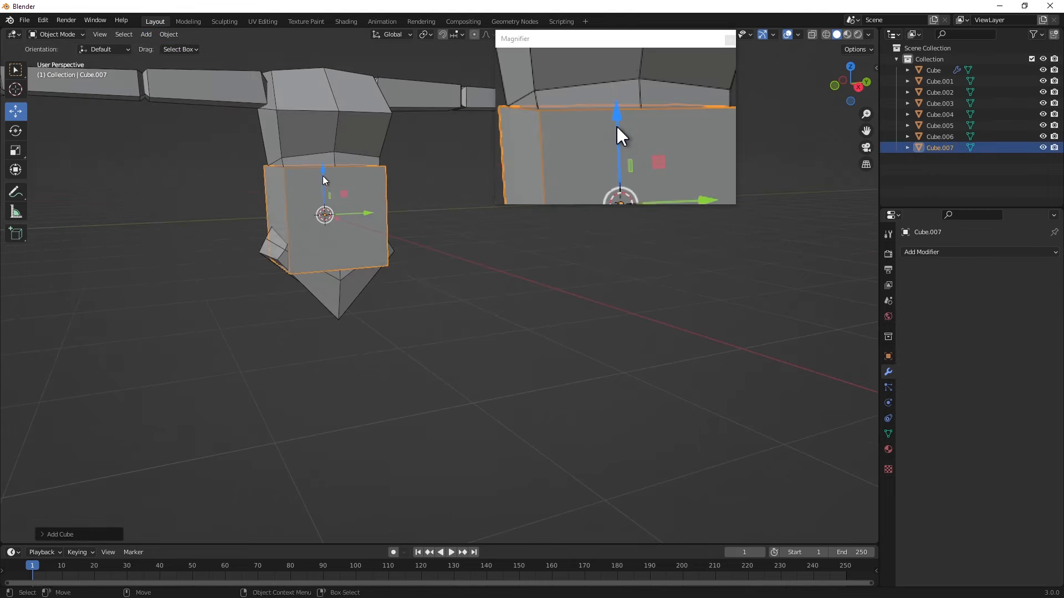
- Move the new cube below the torso and offset it sideways beneath one hip
{"action": "left_click_drag", "start_coordinate": [322, 175], "coordinate": [323, 277]}
{"action": "left_click_drag", "start_coordinate": [377, 315], "coordinate": [337, 323]}
{"action": "left_click_drag", "start_coordinate": [303, 272], "coordinate": [299, 332]}
{"action": "scroll", "coordinate": [360, 147], "scroll_direction": "up", "scroll_amount": 2}
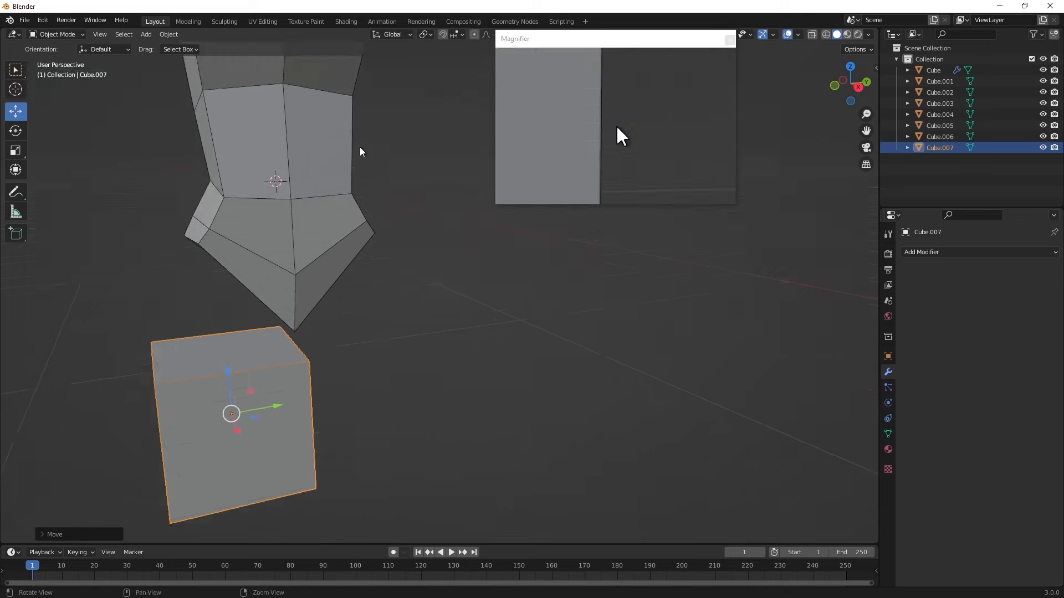
- Open the torso in Edit Mode and turn off its Mirror modifier's viewport display
{"action": "left_click", "coordinate": [227, 138]}
{"action": "middle_click_drag", "start_coordinate": [227, 138], "coordinate": [254, 283]}
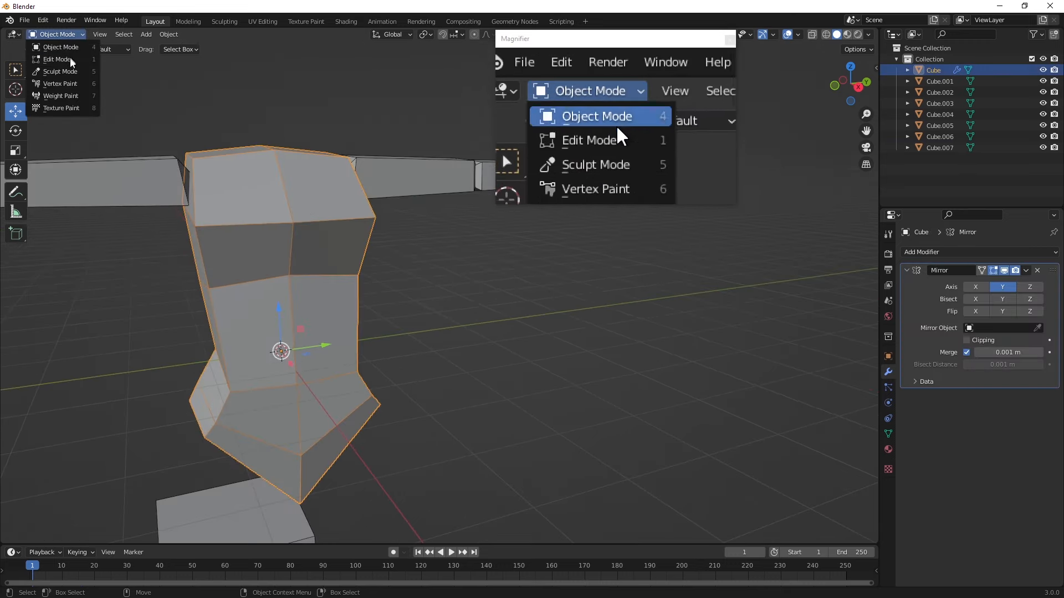
{"action": "left_click", "coordinate": [70, 59]}
{"action": "middle_click_drag", "start_coordinate": [238, 183], "coordinate": [407, 208]}
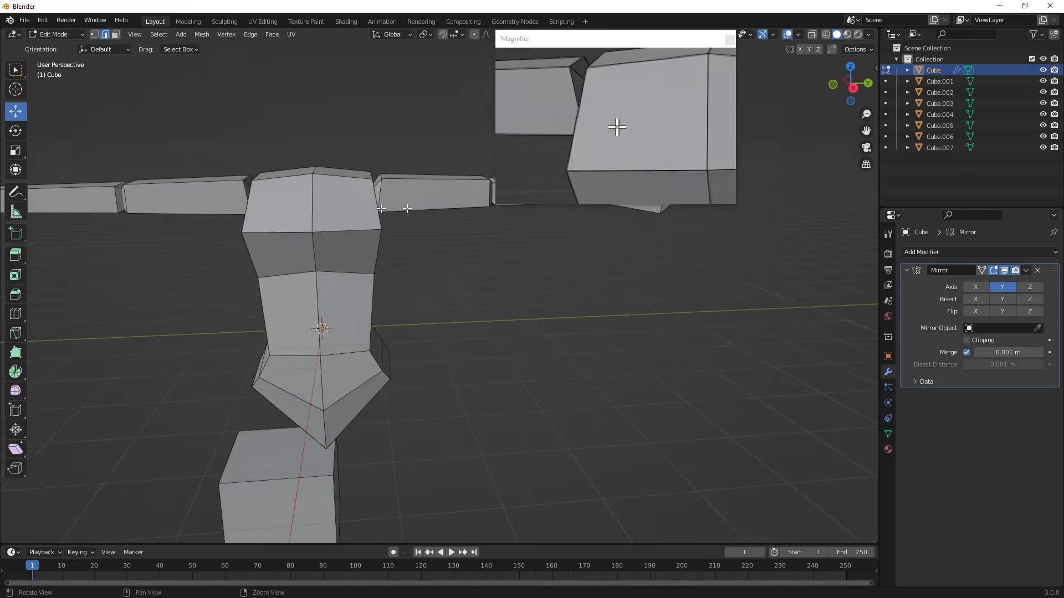
{"action": "left_click", "coordinate": [1003, 271]}
{"action": "middle_click_drag", "start_coordinate": [381, 350], "coordinate": [293, 231]}
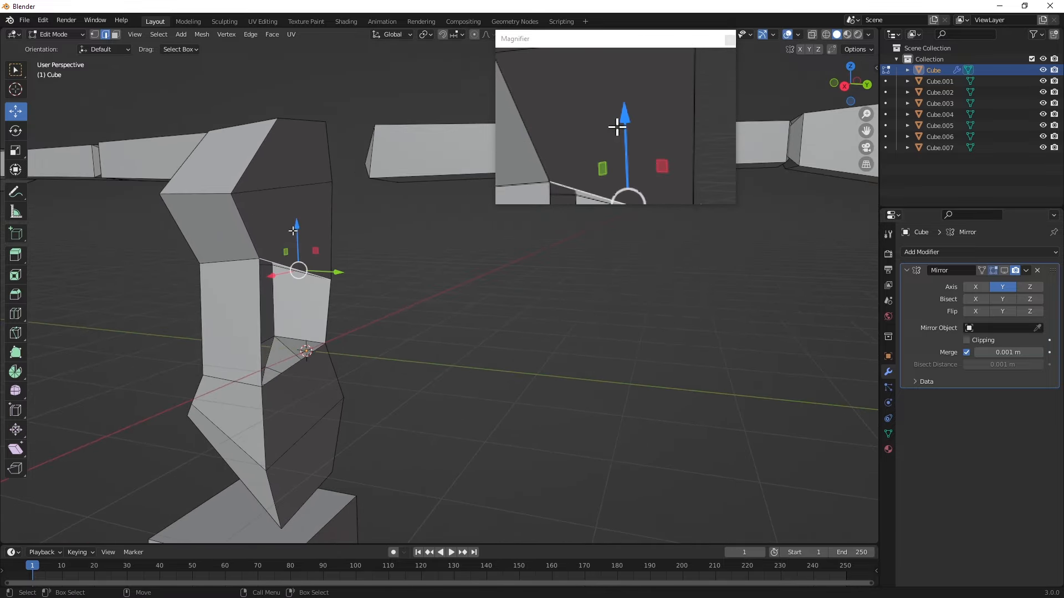
- Delete the remaining inner faces of the torso half along the mirror seam
{"action": "left_click", "coordinate": [291, 169]}
{"action": "left_click", "coordinate": [294, 216], "text": "shift"}
{"action": "left_click", "coordinate": [306, 400], "text": "shift"}
{"action": "left_click", "coordinate": [311, 450], "text": "shift"}
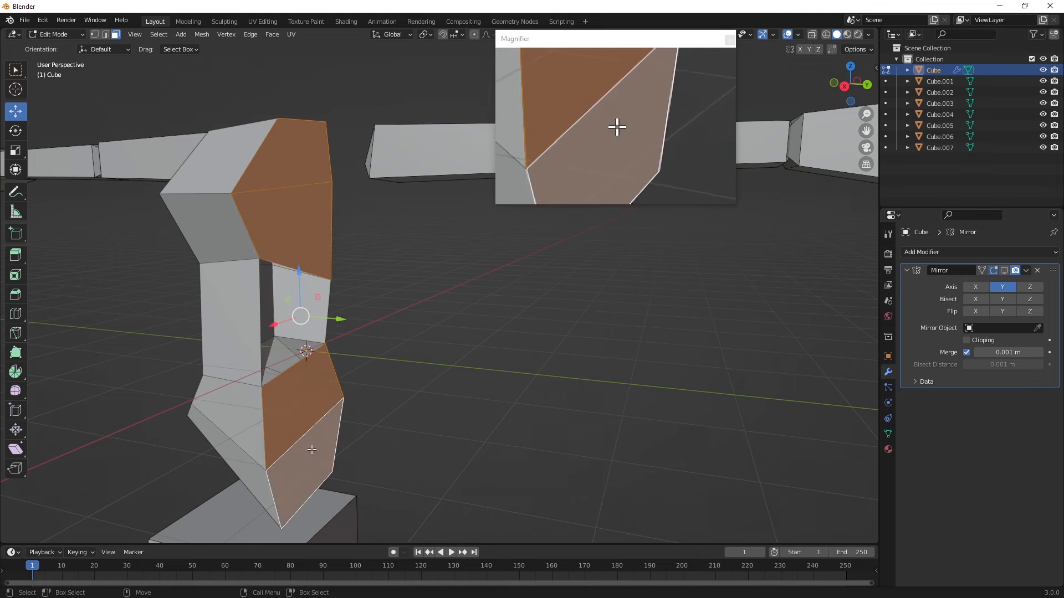
{"action": "key", "text": "x"}
{"action": "left_click", "coordinate": [308, 449]}
- Turn the torso's Mirror viewport display back on and select the cube below it in Object Mode
{"action": "middle_click_drag", "start_coordinate": [290, 329], "coordinate": [329, 429]}
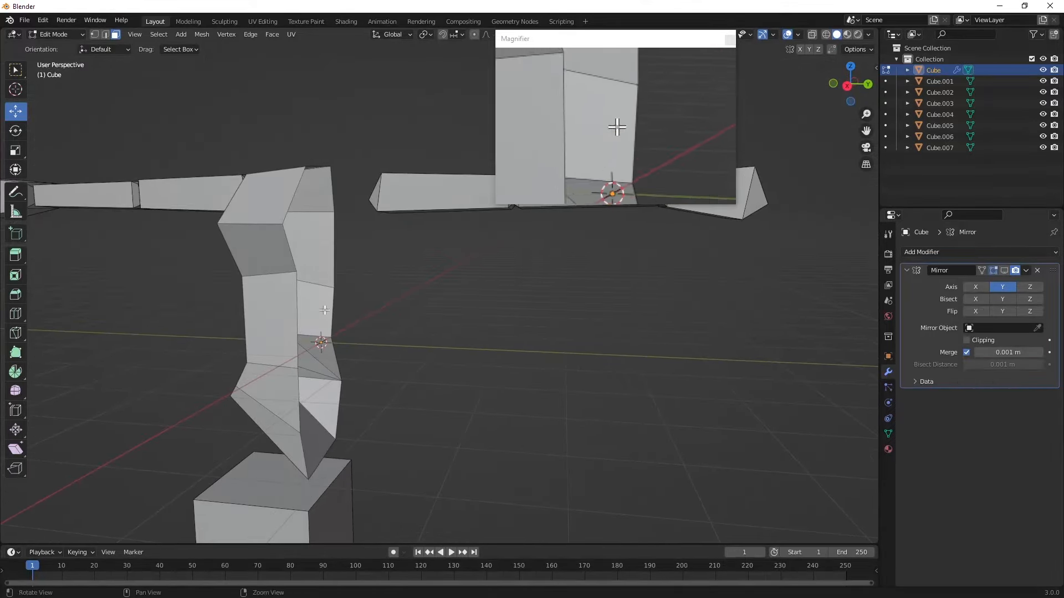
{"action": "middle_click_drag", "start_coordinate": [324, 310], "coordinate": [318, 454]}
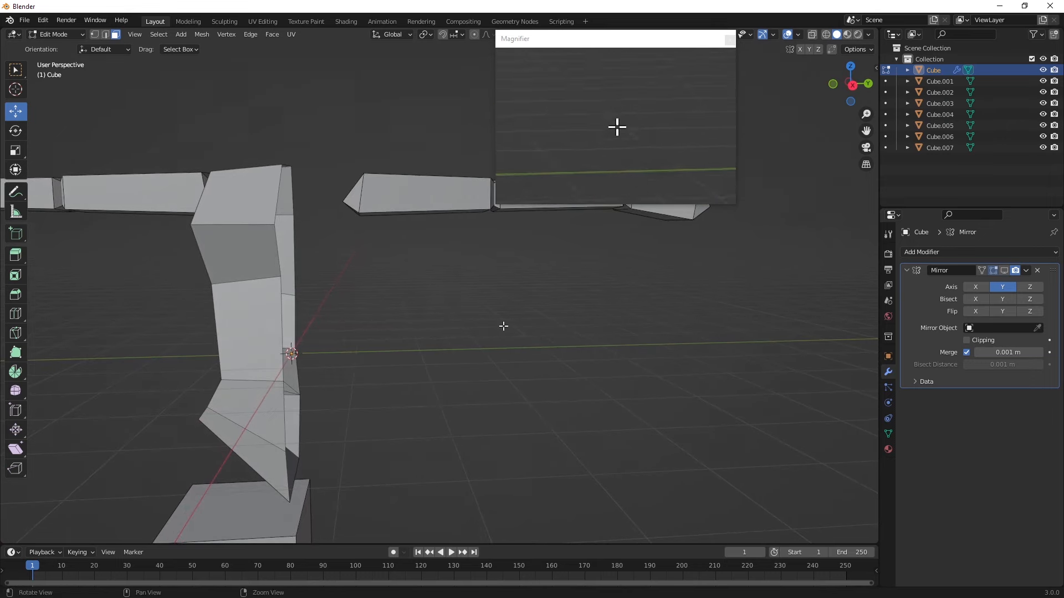
{"action": "middle_click_drag", "start_coordinate": [503, 326], "coordinate": [359, 406]}
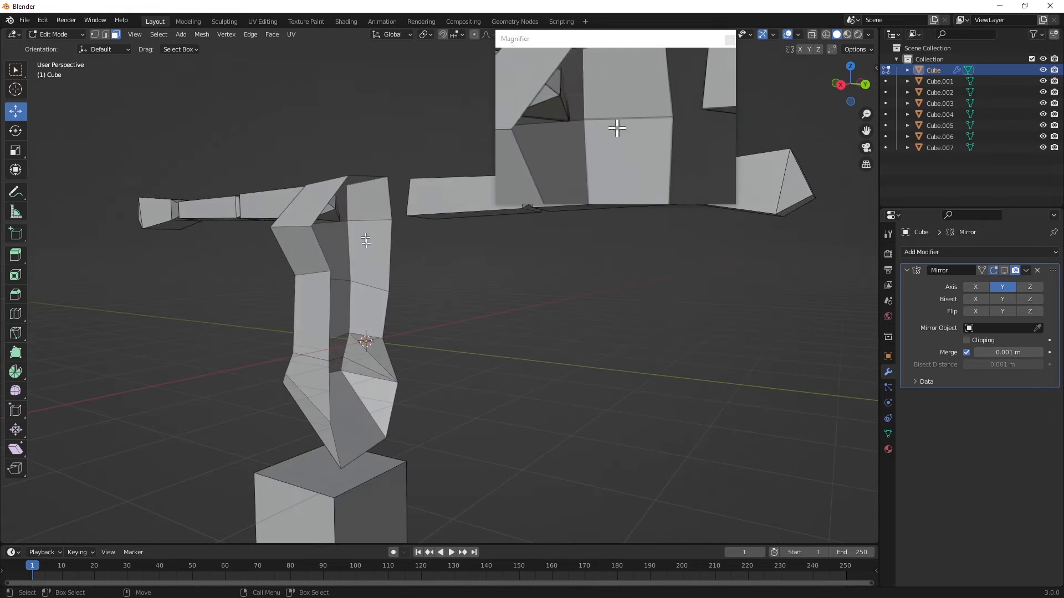
{"action": "left_click", "coordinate": [1004, 271]}
{"action": "middle_click_drag", "start_coordinate": [352, 449], "coordinate": [413, 427]}
{"action": "middle_click_drag", "start_coordinate": [412, 426], "coordinate": [481, 302], "text": "shift"}
{"action": "left_click", "coordinate": [53, 35]}
{"action": "left_click", "coordinate": [57, 47]}
{"action": "left_click", "coordinate": [272, 454]}
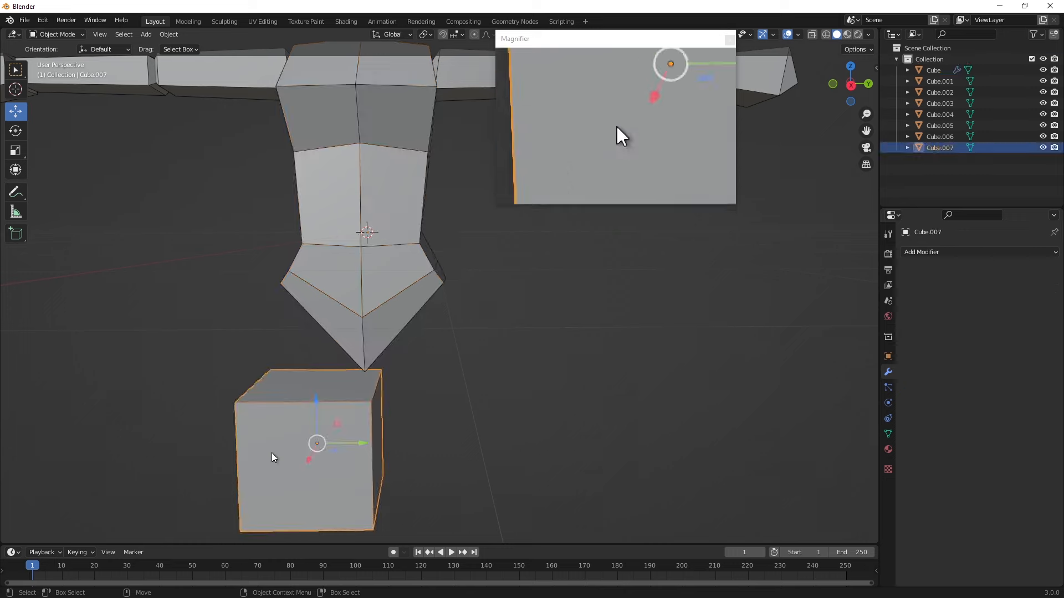
{"action": "left_click", "coordinate": [53, 35]}
{"action": "left_click", "coordinate": [55, 57]}
{"action": "middle_click_drag", "start_coordinate": [233, 319], "coordinate": [271, 294]}
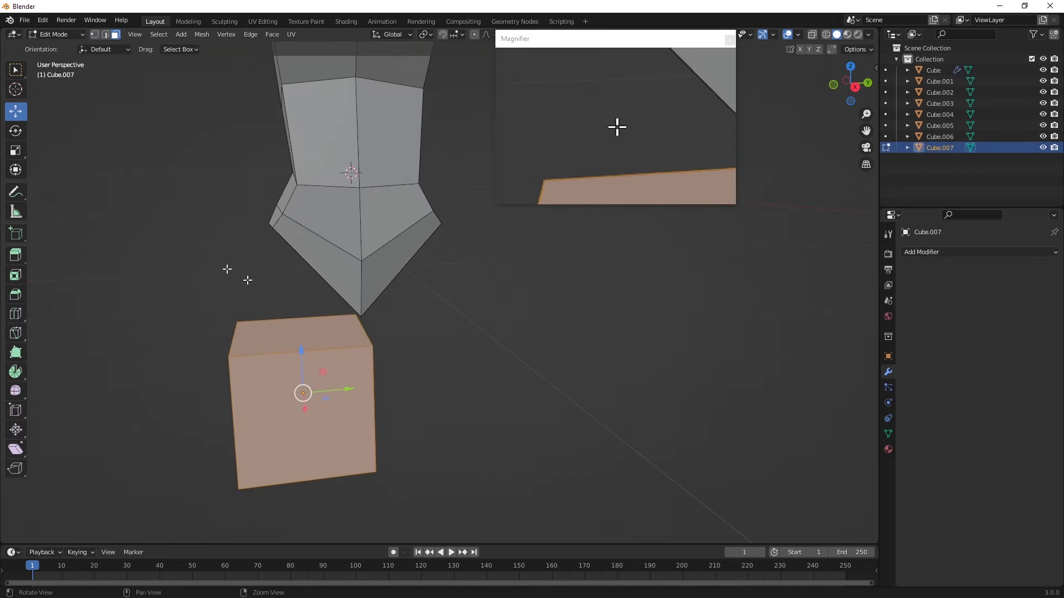
{"action": "left_click", "coordinate": [53, 35]}
{"action": "left_click", "coordinate": [57, 55]}
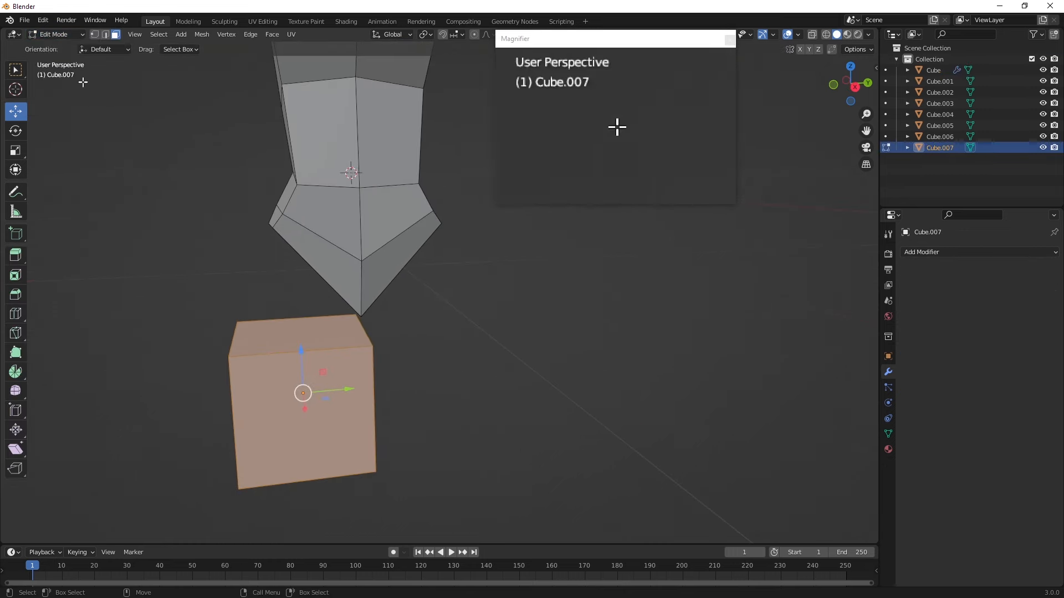
{"action": "left_click", "coordinate": [62, 38]}
{"action": "left_click", "coordinate": [61, 48]}
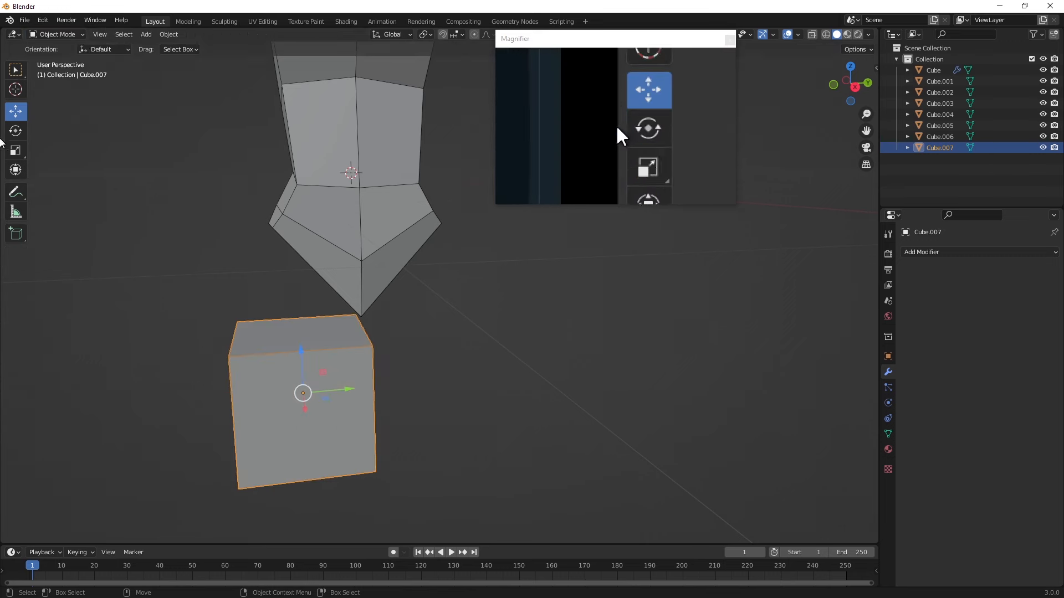
- Scale the cube beneath the hip down slightly
{"action": "left_click", "coordinate": [16, 150]}
{"action": "left_click_drag", "start_coordinate": [340, 359], "coordinate": [328, 364]}
{"action": "middle_click_drag", "start_coordinate": [333, 363], "coordinate": [388, 382]}
- Knife two crossing diagonal cuts between opposite corners of the cube's top face in Edit Mode
{"action": "left_click", "coordinate": [53, 35]}
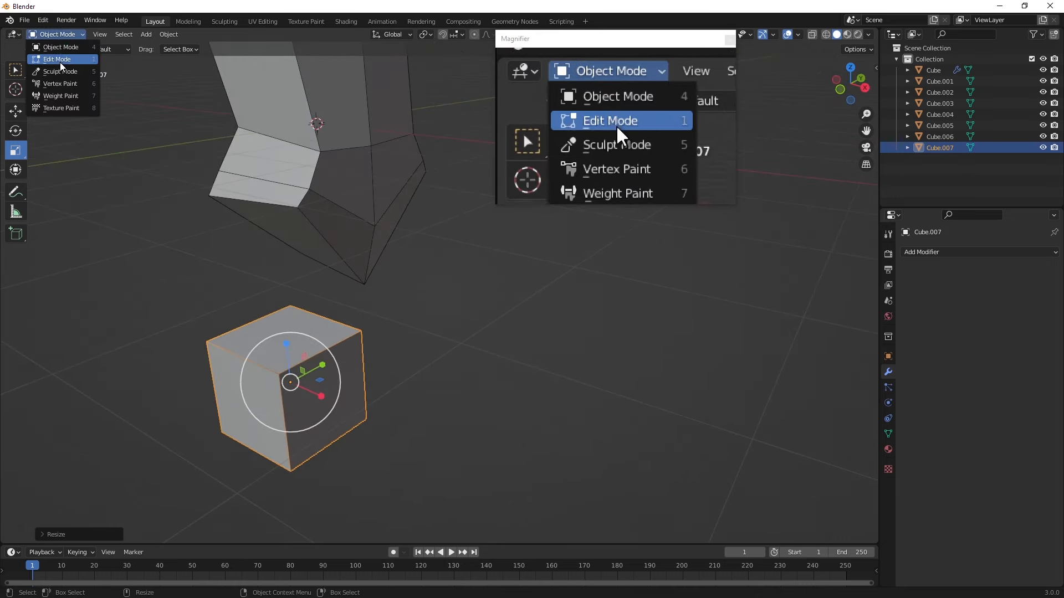
{"action": "left_click", "coordinate": [58, 59]}
{"action": "scroll", "coordinate": [113, 276], "scroll_direction": "up", "scroll_amount": 1}
{"action": "middle_click_drag", "start_coordinate": [114, 278], "coordinate": [160, 263], "text": "shift"}
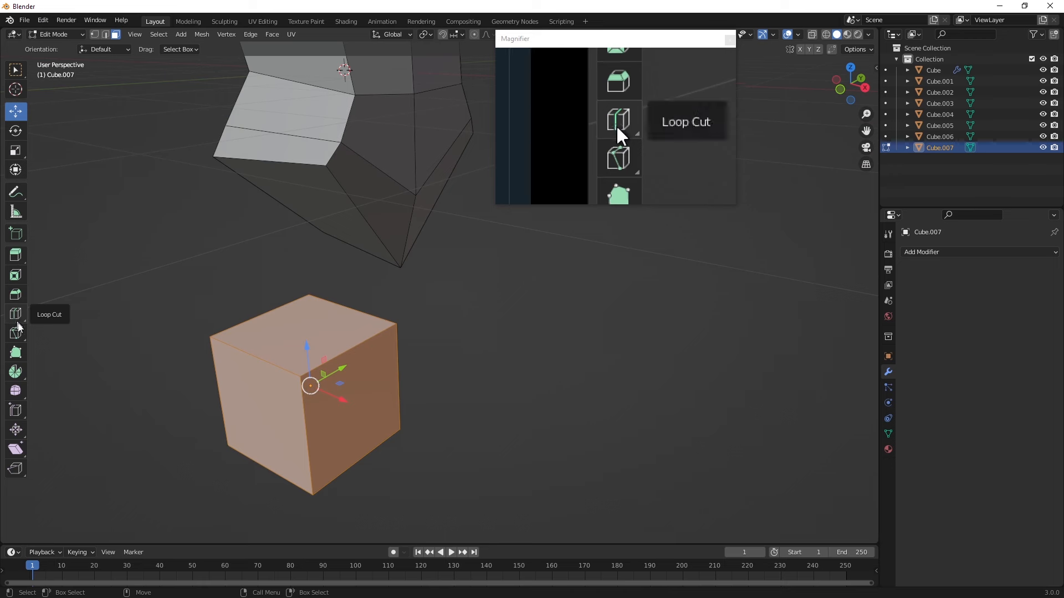
{"action": "left_click", "coordinate": [16, 332]}
{"action": "left_click", "coordinate": [95, 34]}
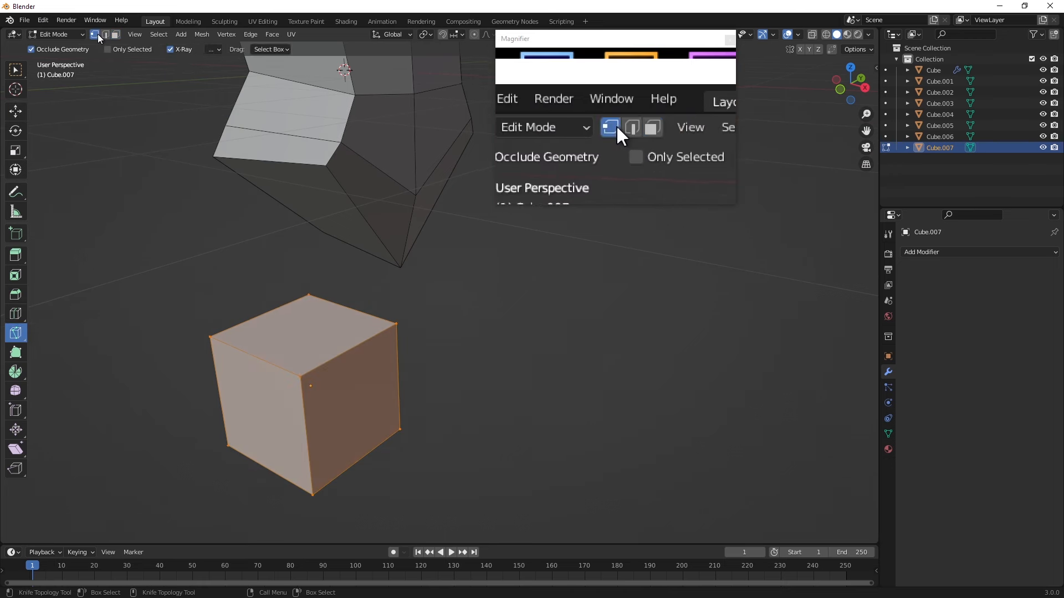
{"action": "left_click", "coordinate": [397, 323]}
{"action": "key", "text": "Return"}
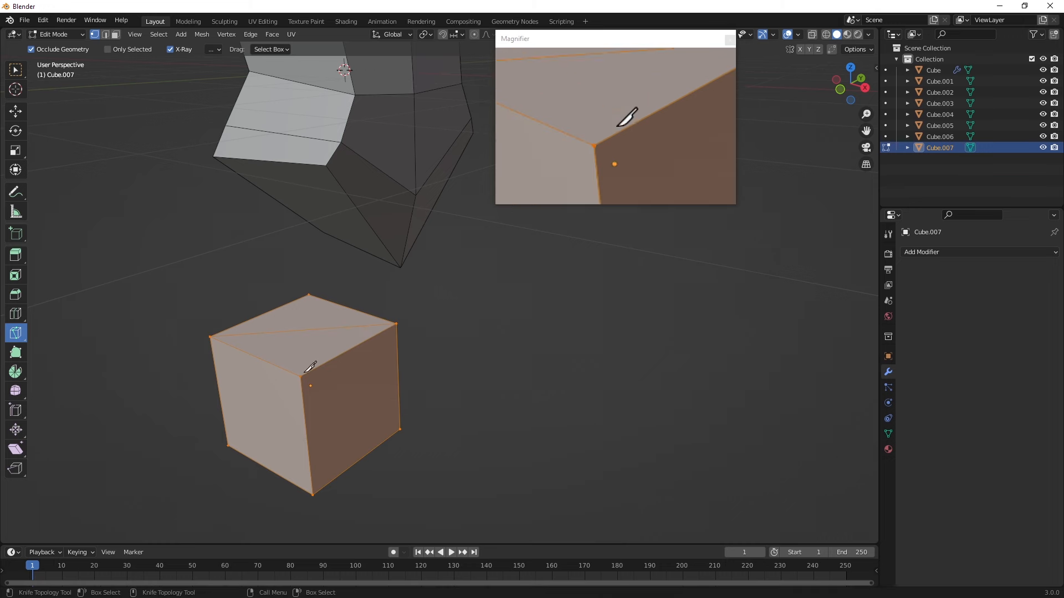
{"action": "left_click", "coordinate": [299, 376]}
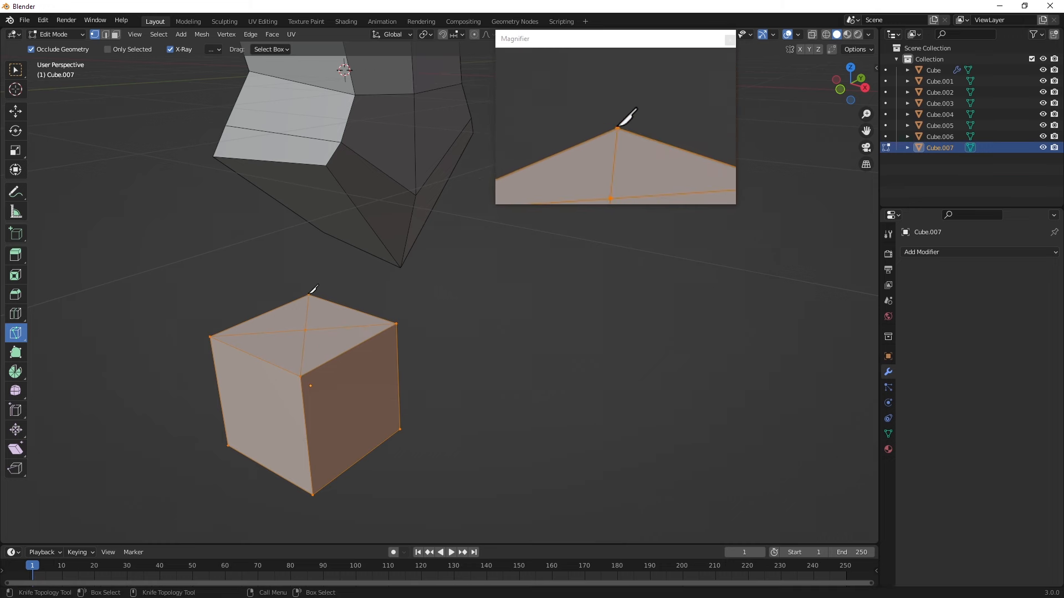
- Raise the centre vertex of the cube's top face to form a pyramid-shaped peak
{"action": "left_click", "coordinate": [15, 111]}
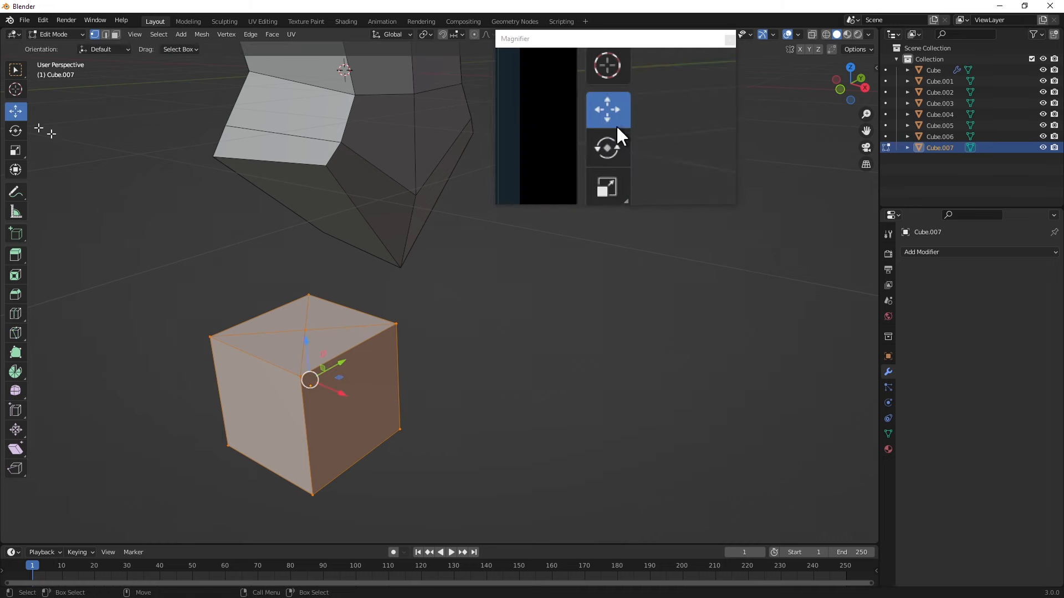
{"action": "left_click", "coordinate": [306, 330]}
{"action": "left_click_drag", "start_coordinate": [304, 304], "coordinate": [295, 253]}
{"action": "left_click_drag", "start_coordinate": [296, 254], "coordinate": [463, 257], "text": "alt"}
{"action": "middle_click_drag", "start_coordinate": [463, 257], "coordinate": [274, 312], "text": "alt"}
{"action": "left_click_drag", "start_coordinate": [334, 345], "coordinate": [372, 311], "text": "alt"}
{"action": "left_click_drag", "start_coordinate": [412, 274], "coordinate": [416, 259]}
- Clear the cube's vertex selection and return to Object Mode
{"action": "left_click_drag", "start_coordinate": [436, 302], "coordinate": [409, 304], "text": "alt"}
{"action": "scroll", "coordinate": [423, 321], "scroll_direction": "down", "scroll_amount": 3}
{"action": "middle_click_drag", "start_coordinate": [422, 320], "coordinate": [424, 276], "text": "alt"}
{"action": "left_click_drag", "start_coordinate": [492, 415], "coordinate": [327, 241]}
{"action": "left_click_drag", "start_coordinate": [349, 278], "coordinate": [492, 264], "text": "alt"}
{"action": "left_click", "coordinate": [492, 264]}
{"action": "left_click", "coordinate": [55, 34]}
{"action": "left_click", "coordinate": [55, 46]}
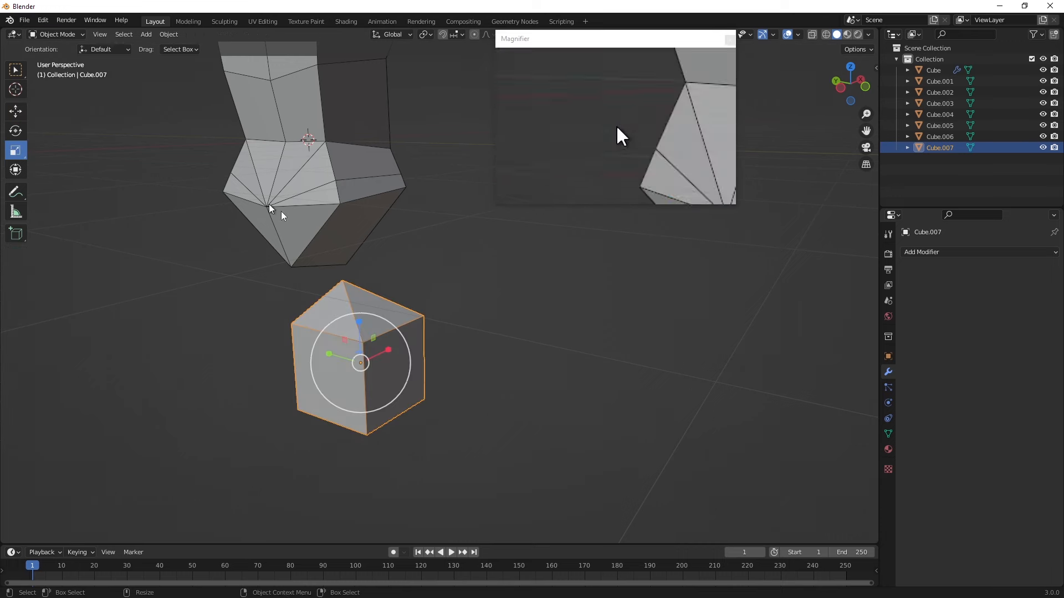
- Move the peaked cube up along Z until its tip meets the underside of the hip
{"action": "left_click", "coordinate": [12, 108]}
{"action": "left_click_drag", "start_coordinate": [364, 320], "coordinate": [364, 234]}
{"action": "left_click_drag", "start_coordinate": [363, 233], "coordinate": [285, 222], "text": "alt"}
{"action": "scroll", "coordinate": [361, 233], "scroll_direction": "up", "scroll_amount": 3}
{"action": "left_click_drag", "start_coordinate": [395, 275], "coordinate": [344, 265], "text": "alt"}
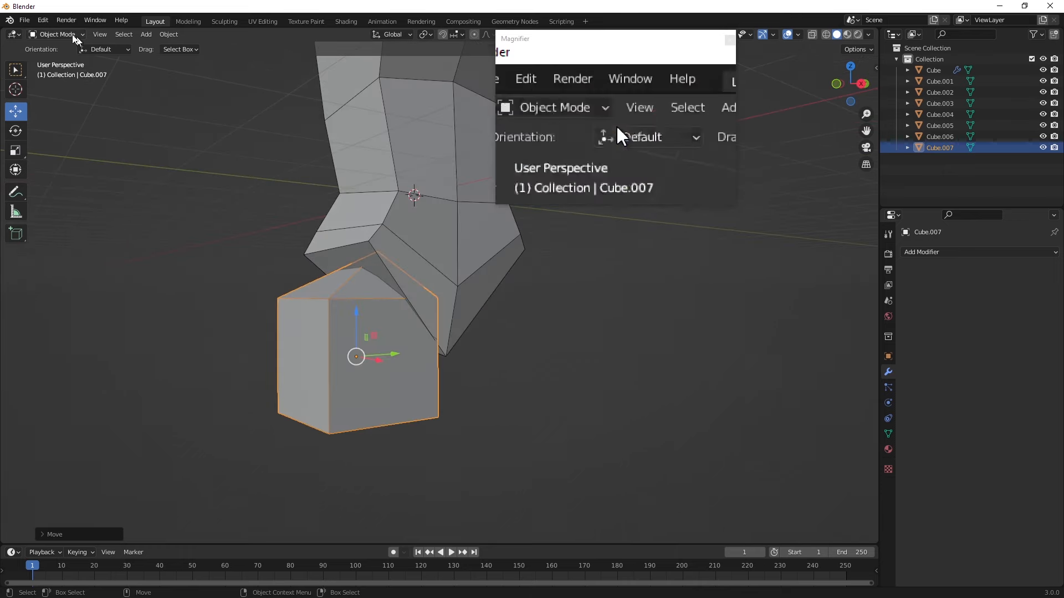
- Enter Edit Mode on the leg cube and enable snapping with Vertex as the snap target
{"action": "left_click", "coordinate": [56, 34]}
{"action": "left_click", "coordinate": [59, 57]}
{"action": "scroll", "coordinate": [285, 293], "scroll_direction": "up", "scroll_amount": 2}
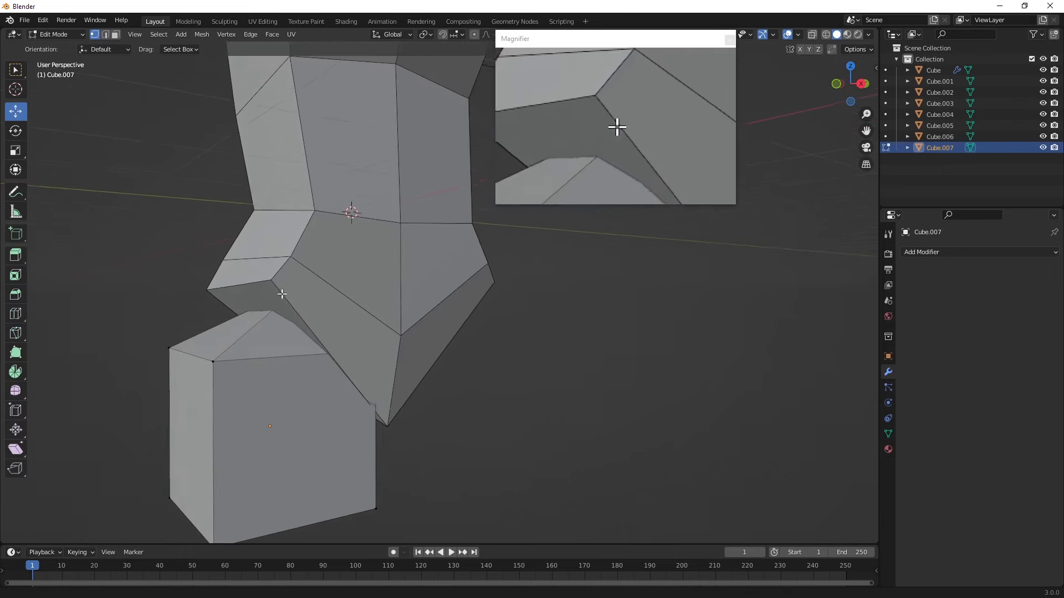
{"action": "middle_click_drag", "start_coordinate": [285, 293], "coordinate": [308, 271]}
{"action": "middle_click_drag", "start_coordinate": [330, 228], "coordinate": [281, 230], "text": "shift"}
{"action": "left_click", "coordinate": [443, 34]}
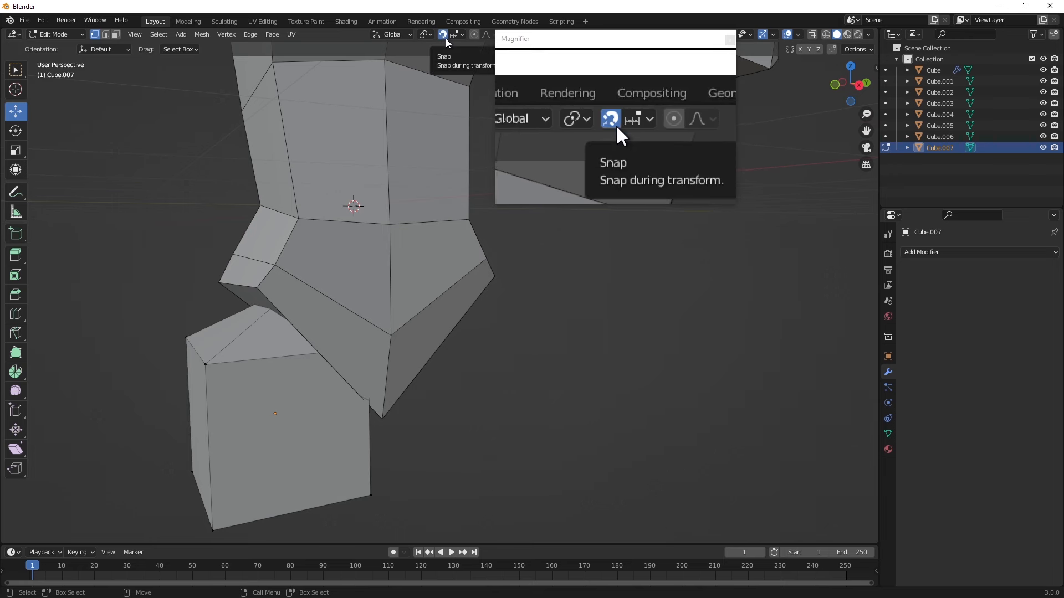
{"action": "left_click", "coordinate": [455, 35]}
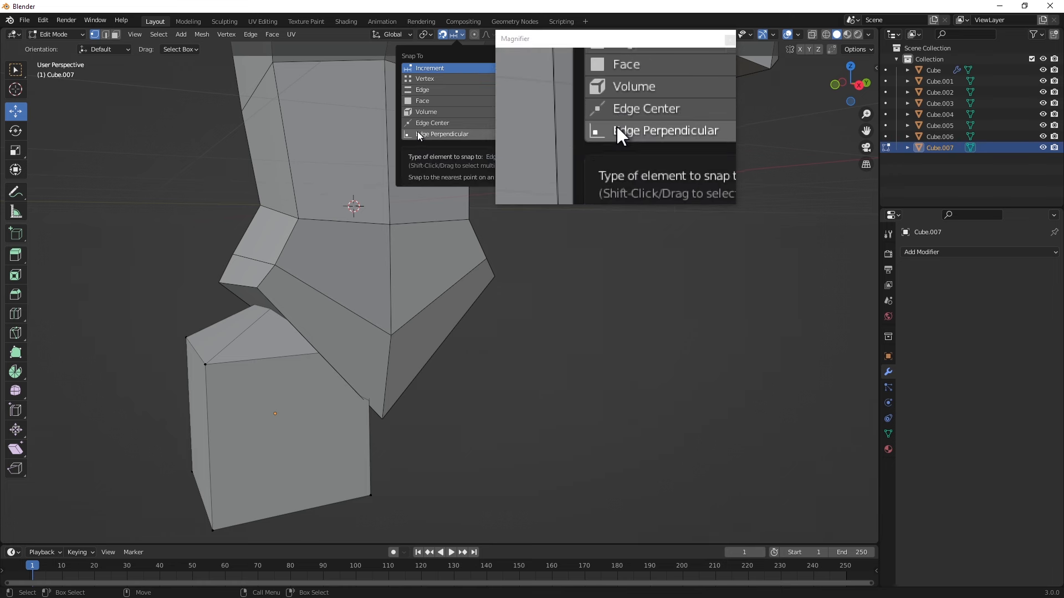
{"action": "left_click", "coordinate": [428, 78]}
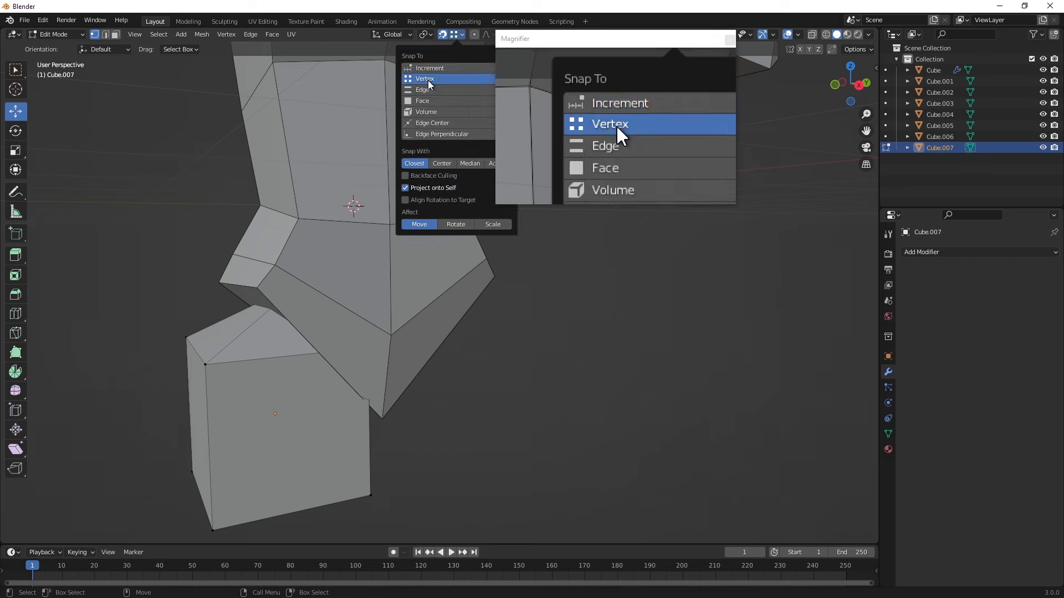
{"action": "middle_click_drag", "start_coordinate": [187, 217], "coordinate": [229, 285]}
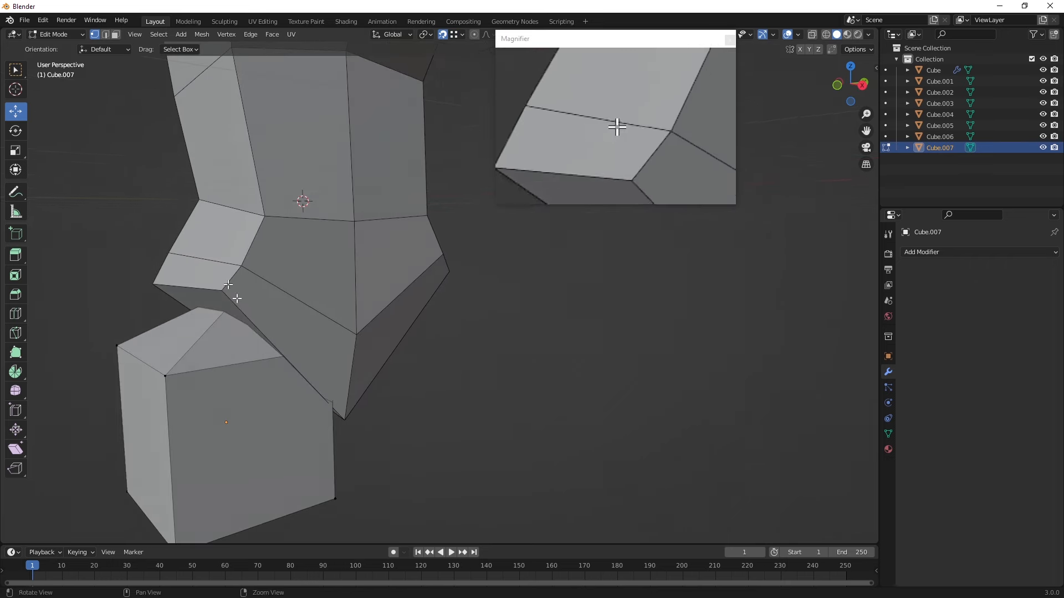
- Snap the leg cube's upper corner vertices onto the matching corners and lowest tip of the hip
{"action": "left_click_drag", "start_coordinate": [331, 349], "coordinate": [344, 421]}
{"action": "middle_click_drag", "start_coordinate": [206, 330], "coordinate": [168, 380]}
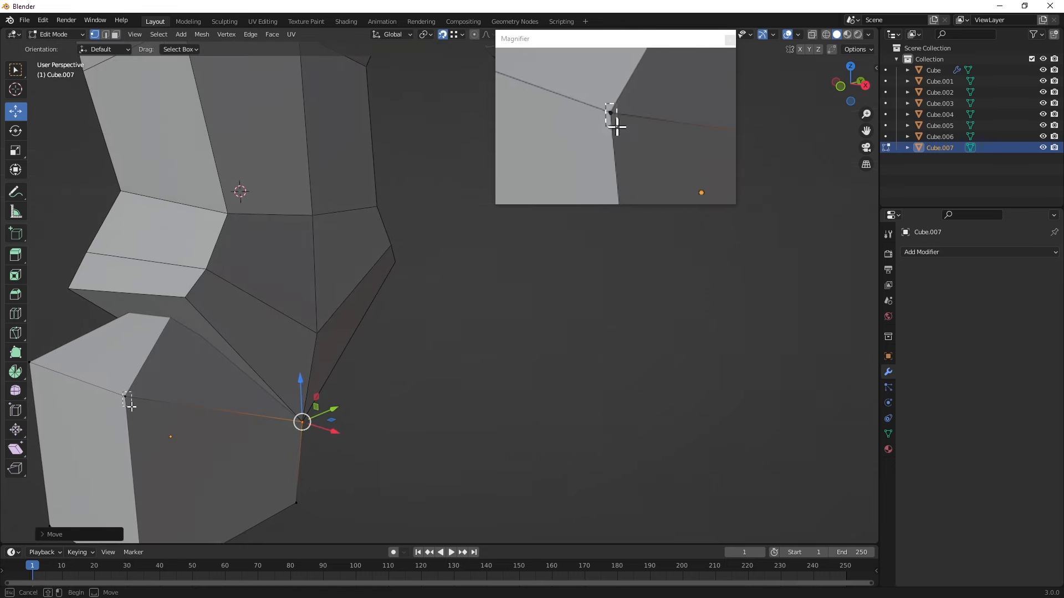
{"action": "left_click_drag", "start_coordinate": [128, 394], "coordinate": [183, 304]}
{"action": "middle_click_drag", "start_coordinate": [130, 333], "coordinate": [211, 317], "text": "shift"}
{"action": "left_click_drag", "start_coordinate": [118, 348], "coordinate": [157, 280]}
{"action": "left_click_drag", "start_coordinate": [123, 291], "coordinate": [423, 288], "text": "alt"}
{"action": "scroll", "coordinate": [461, 306], "scroll_direction": "down", "scroll_amount": 3}
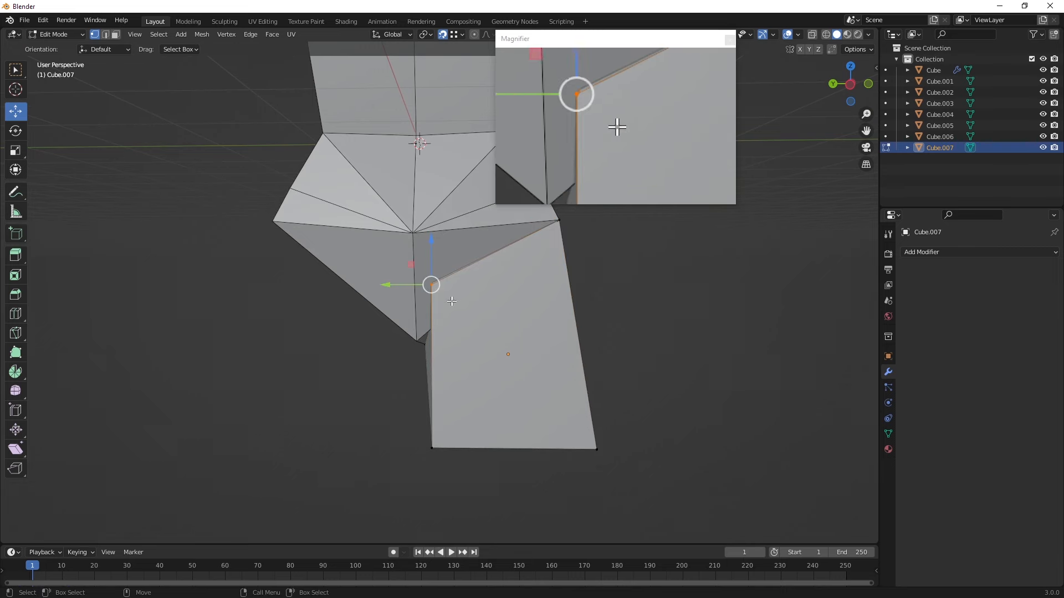
- Turn snapping off and freely reposition the leg's inner vertices beneath the hip
{"action": "left_click_drag", "start_coordinate": [403, 406], "coordinate": [268, 388]}
{"action": "left_click", "coordinate": [442, 36]}
{"action": "left_click_drag", "start_coordinate": [429, 206], "coordinate": [375, 227], "text": "alt"}
{"action": "left_click_drag", "start_coordinate": [398, 333], "coordinate": [397, 288]}
{"action": "left_click_drag", "start_coordinate": [397, 288], "coordinate": [471, 300], "text": "alt"}
{"action": "left_click_drag", "start_coordinate": [444, 364], "coordinate": [425, 360]}
{"action": "left_click_drag", "start_coordinate": [488, 368], "coordinate": [488, 364]}
- Select the leg's lower vertices on the negative X side and move them about 0.05 m along X
{"action": "middle_click_drag", "start_coordinate": [469, 315], "coordinate": [332, 325]}
{"action": "middle_click_drag", "start_coordinate": [336, 277], "coordinate": [346, 343]}
{"action": "left_click_drag", "start_coordinate": [316, 325], "coordinate": [359, 348]}
{"action": "key", "text": "g"}
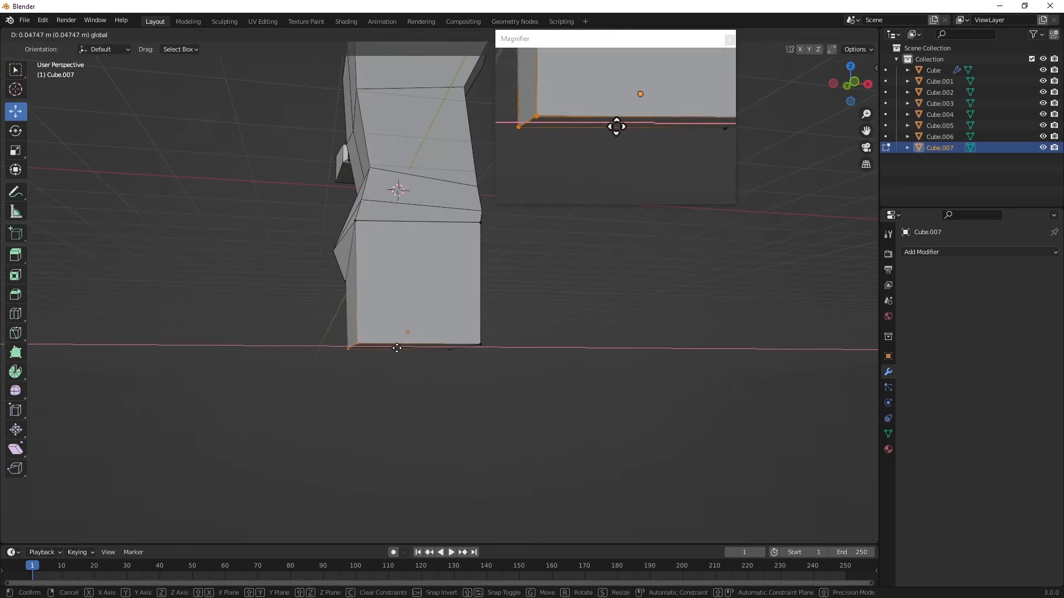
{"action": "left_click", "coordinate": [401, 346]}
- Adjust the leg's inner top vertex so it sits against the lowest tip of the hip
{"action": "middle_click_drag", "start_coordinate": [401, 346], "coordinate": [382, 316]}
{"action": "right_click_drag", "start_coordinate": [381, 316], "coordinate": [359, 296], "text": "alt"}
{"action": "mouse_move", "coordinate": [359, 295]}
{"action": "left_mouse_down", "text": "alt"}
{"action": "mouse_move", "coordinate": [376, 307]}
{"action": "mouse_move", "coordinate": [356, 301]}
{"action": "left_mouse_up", "text": "alt"}
{"action": "middle_click_drag", "start_coordinate": [356, 300], "coordinate": [384, 307]}
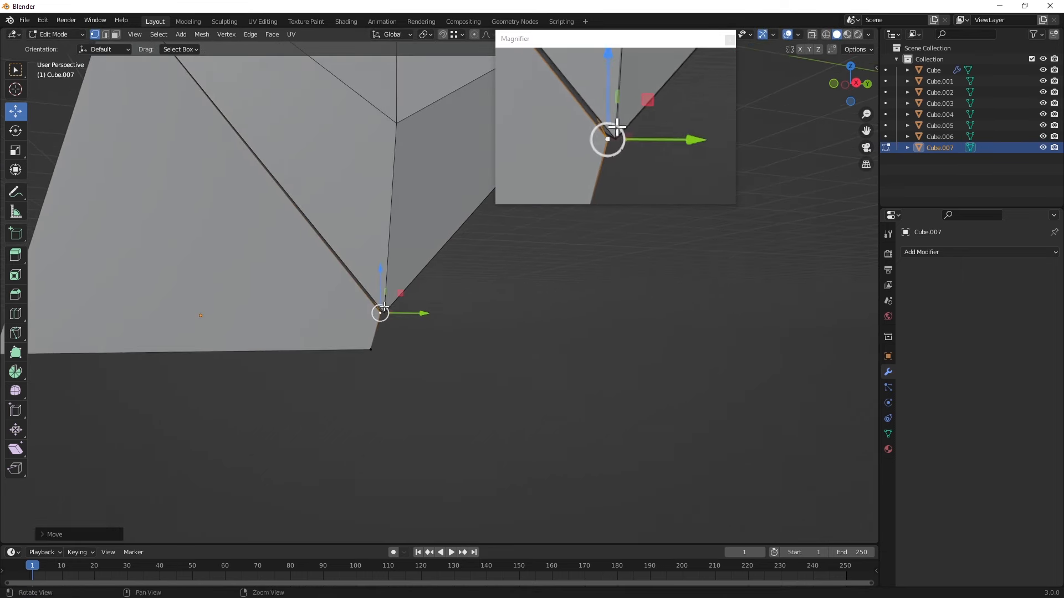
{"action": "middle_click_drag", "start_coordinate": [425, 372], "coordinate": [417, 361]}
{"action": "left_click_drag", "start_coordinate": [366, 274], "coordinate": [362, 247]}
{"action": "middle_click_drag", "start_coordinate": [362, 247], "coordinate": [371, 309]}
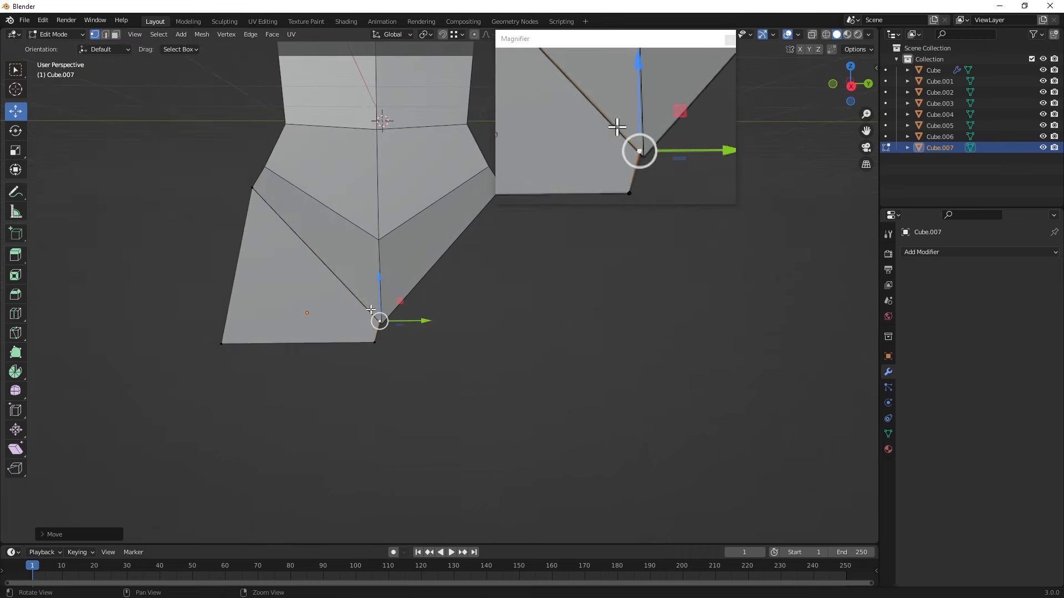
- Add a Mirror modifier to the leg on the Y axis only, with Cube as the mirror object
{"action": "left_click", "coordinate": [911, 253]}
{"action": "left_click", "coordinate": [826, 381]}
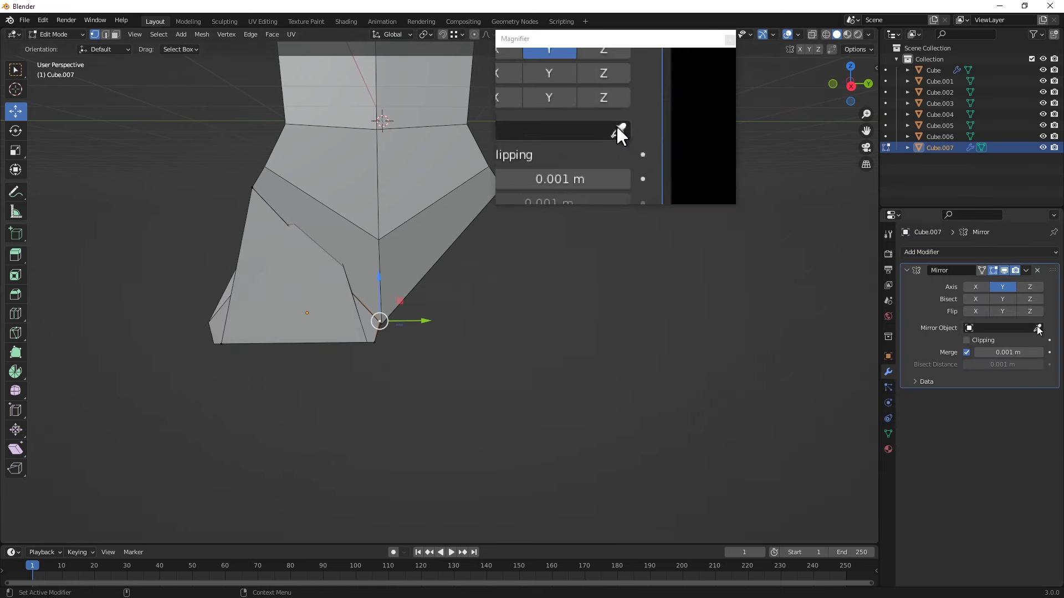
{"action": "left_click", "coordinate": [358, 179]}
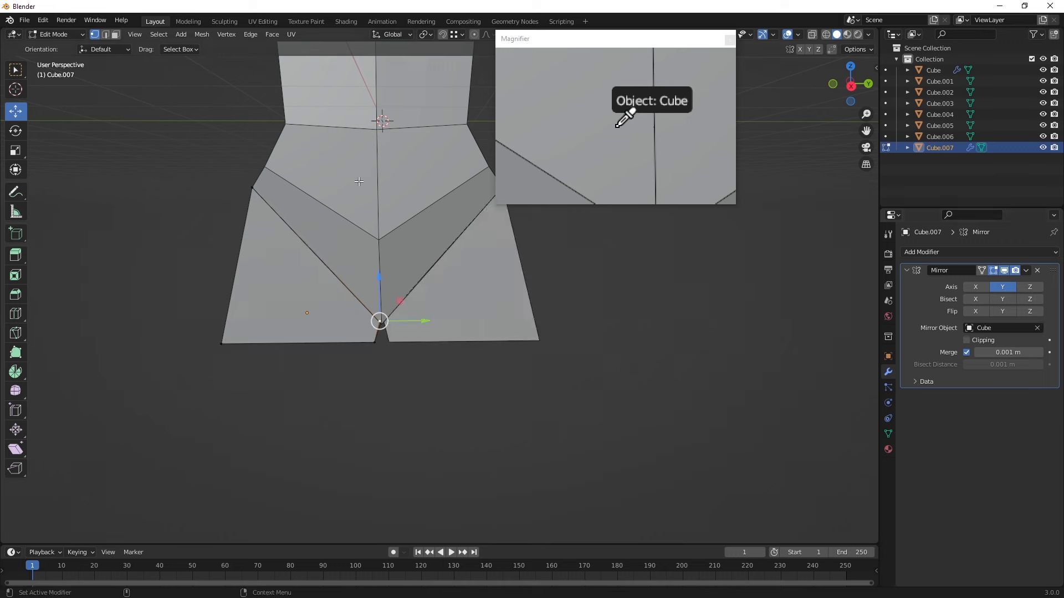
{"action": "left_click", "coordinate": [1026, 270]}
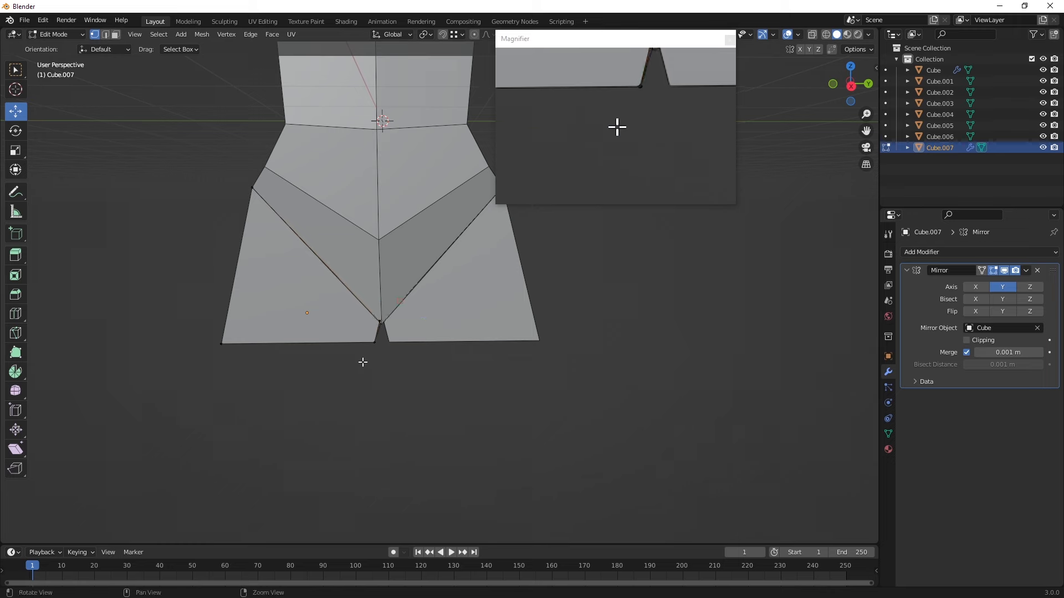
- Raise the leg's bottom face to the height of the hip's tip and shift it inward along Y
{"action": "scroll", "coordinate": [363, 361], "scroll_direction": "up", "scroll_amount": 3}
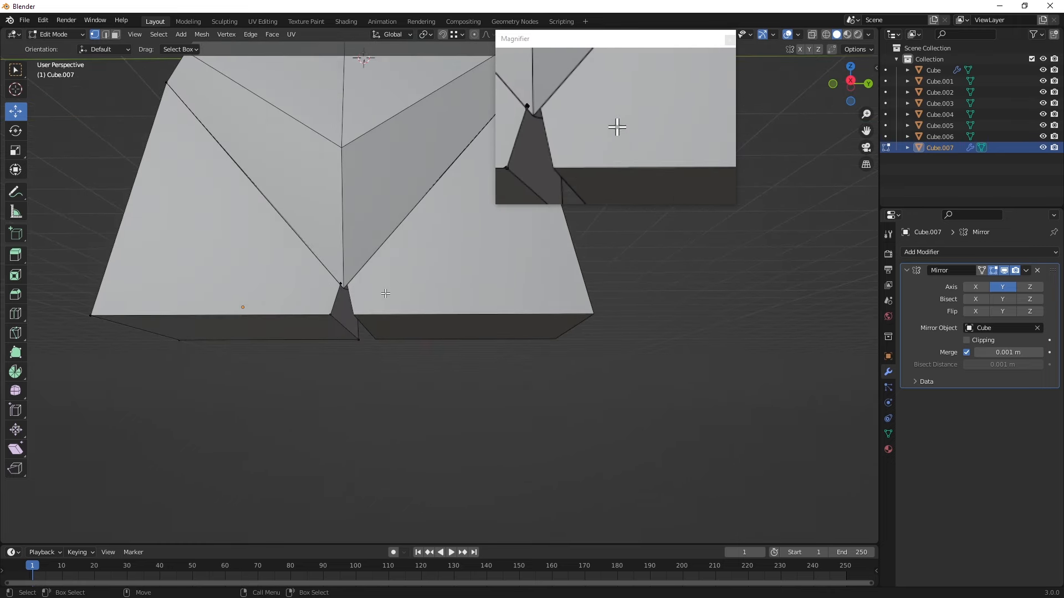
{"action": "scroll", "coordinate": [375, 278], "scroll_direction": "down", "scroll_amount": 3}
{"action": "middle_click_drag", "start_coordinate": [287, 276], "coordinate": [298, 242]}
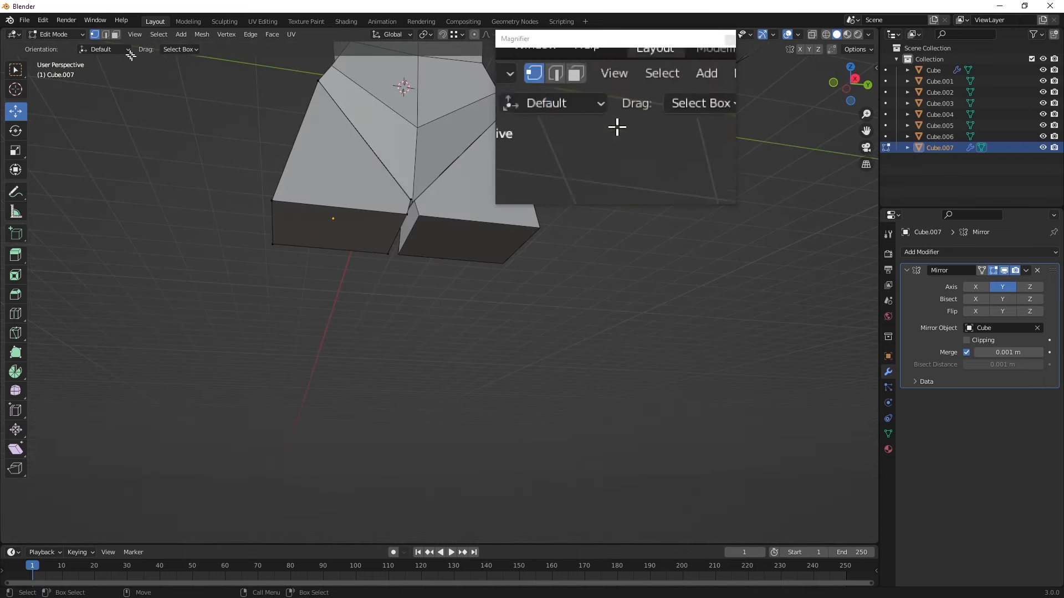
{"action": "left_click", "coordinate": [348, 224]}
{"action": "mouse_move", "coordinate": [317, 212]}
{"action": "middle_mouse_down"}
{"action": "mouse_move", "coordinate": [310, 239]}
{"action": "mouse_move", "coordinate": [317, 223]}
{"action": "middle_mouse_up"}
{"action": "left_click_drag", "start_coordinate": [318, 223], "coordinate": [317, 205]}
{"action": "left_click", "coordinate": [303, 227]}
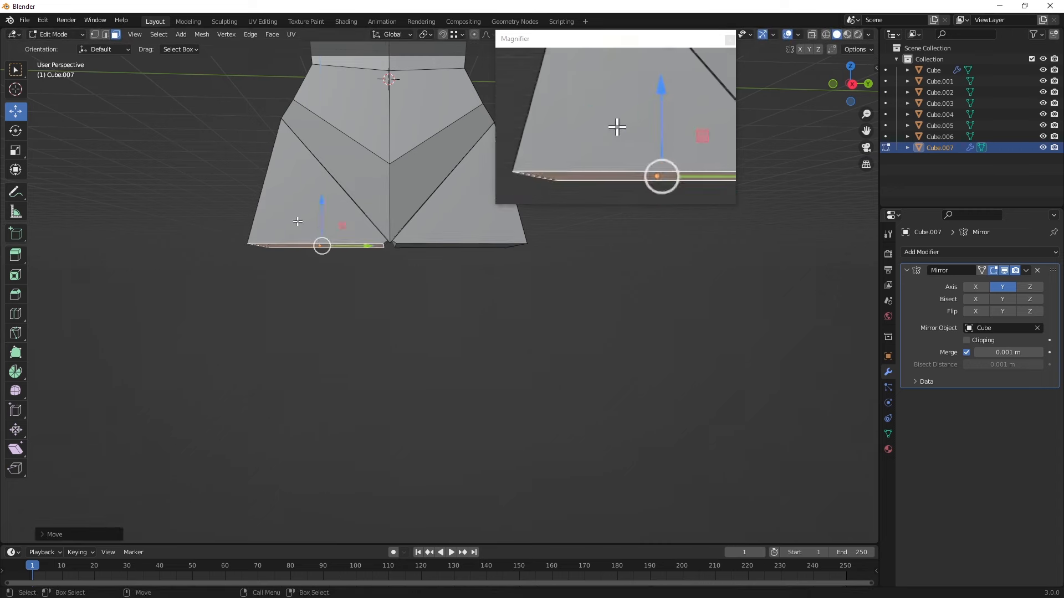
{"action": "left_click_drag", "start_coordinate": [374, 250], "coordinate": [381, 248]}
{"action": "middle_click_drag", "start_coordinate": [323, 247], "coordinate": [425, 270]}
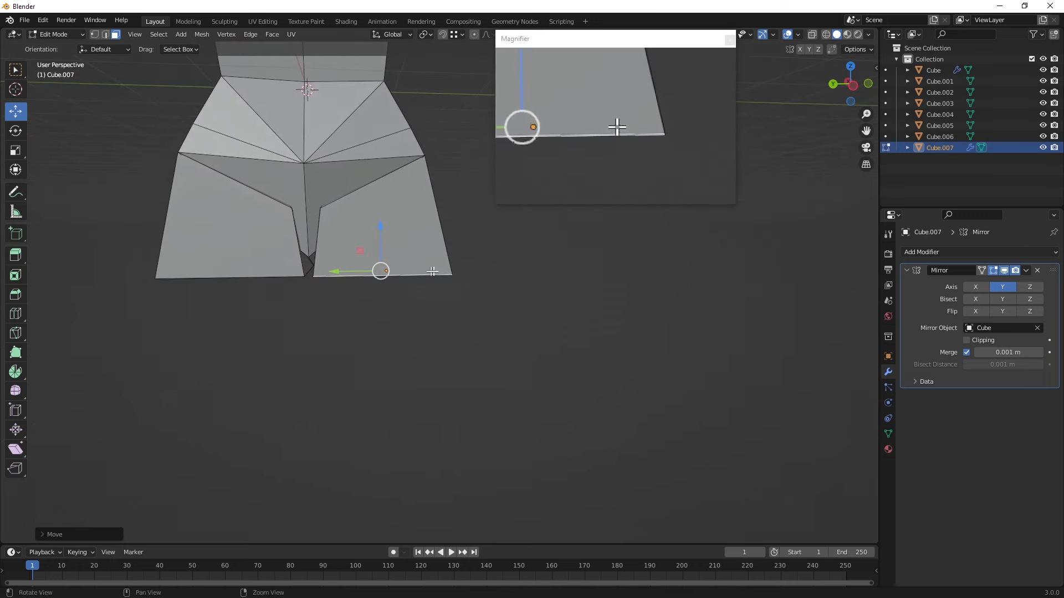
- Raise the outer edge of the leg's bottom face along Z and nudge it about 0.01 m outward along Y
{"action": "left_click", "coordinate": [106, 35]}
{"action": "middle_click_drag", "start_coordinate": [472, 295], "coordinate": [449, 286]}
{"action": "left_click", "coordinate": [453, 271]}
{"action": "mouse_move", "coordinate": [457, 241]}
{"action": "left_mouse_down"}
{"action": "mouse_move", "coordinate": [453, 216]}
{"action": "mouse_move", "coordinate": [463, 233]}
{"action": "left_mouse_up"}
{"action": "middle_click_drag", "start_coordinate": [464, 233], "coordinate": [436, 130]}
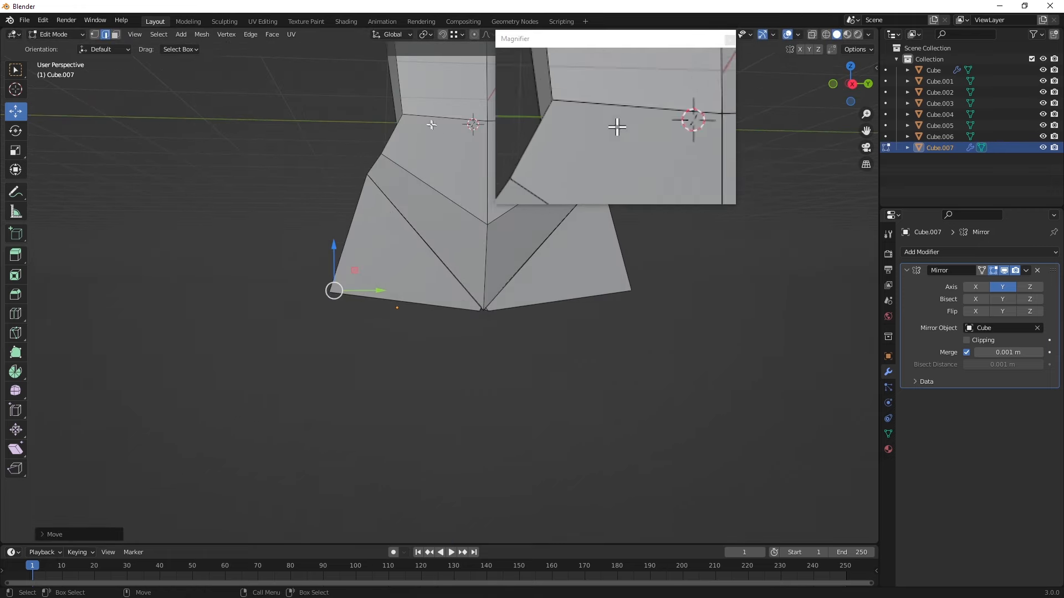
{"action": "scroll", "coordinate": [381, 290], "scroll_direction": "down", "scroll_amount": 5}
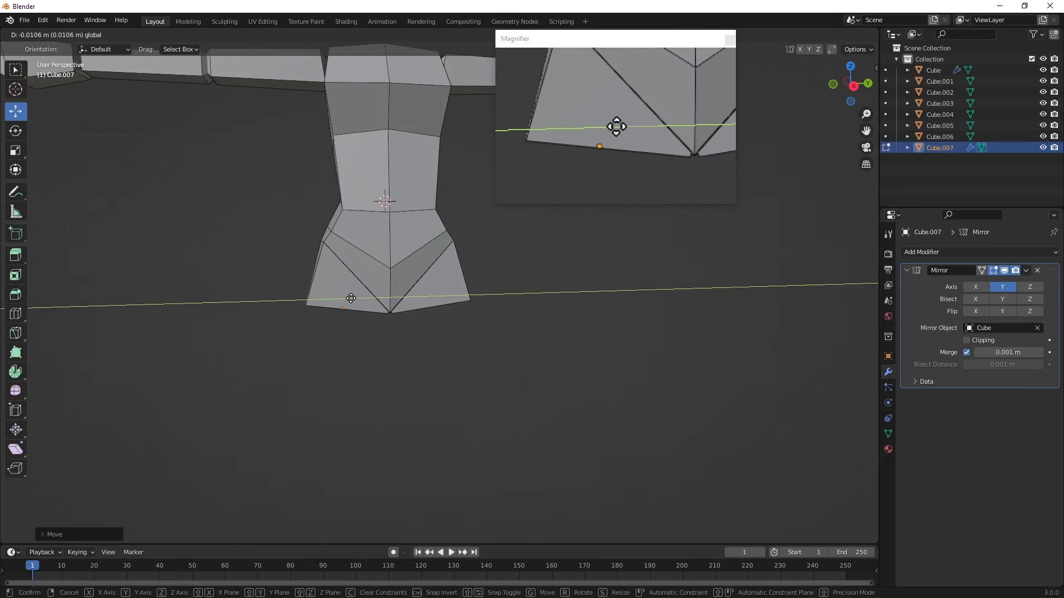
{"action": "left_click", "coordinate": [350, 298]}
- Extrude the leg's bottom face about 2.86 m downward along its normal to form the thigh
{"action": "middle_click_drag", "start_coordinate": [351, 333], "coordinate": [138, 74]}
{"action": "left_click", "coordinate": [116, 35]}
{"action": "left_click", "coordinate": [353, 291]}
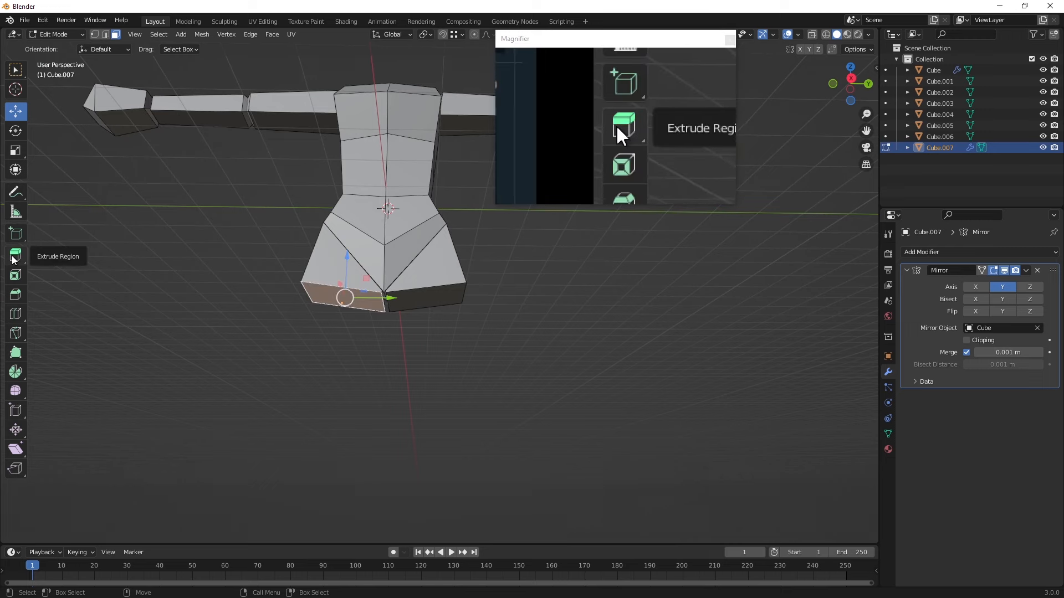
{"action": "middle_click_drag", "start_coordinate": [333, 352], "coordinate": [227, 282]}
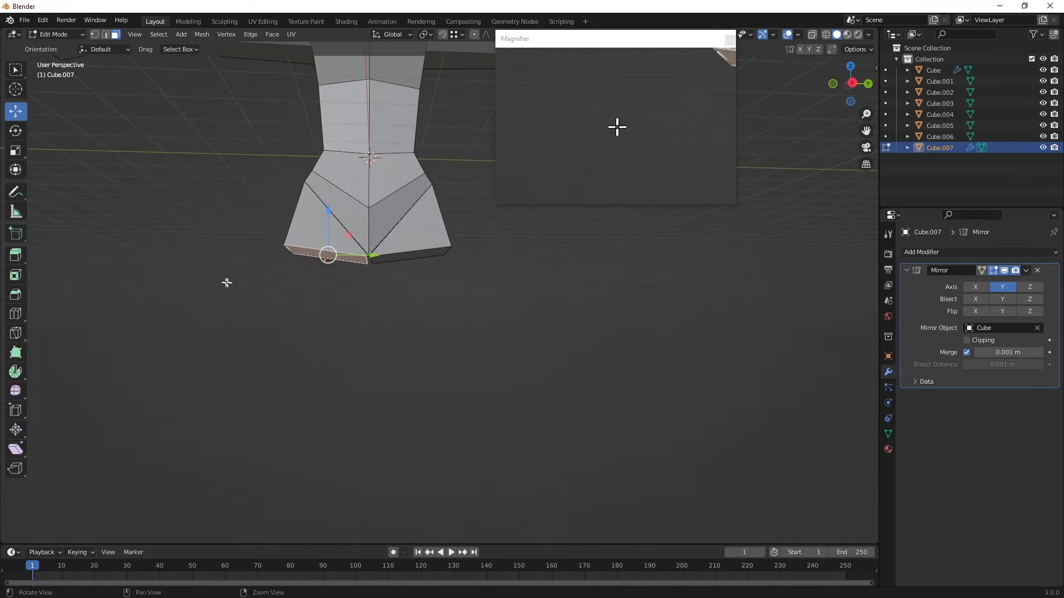
{"action": "left_click", "coordinate": [16, 256]}
{"action": "middle_click_drag", "start_coordinate": [338, 274], "coordinate": [184, 256]}
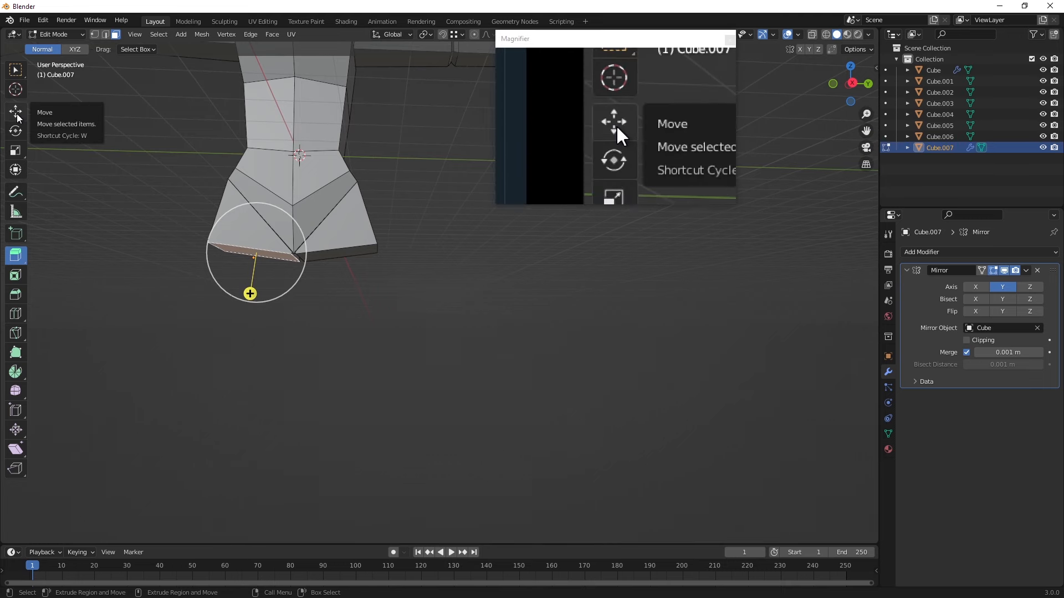
{"action": "middle_click_drag", "start_coordinate": [244, 397], "coordinate": [282, 350]}
{"action": "left_click_drag", "start_coordinate": [337, 319], "coordinate": [328, 369]}
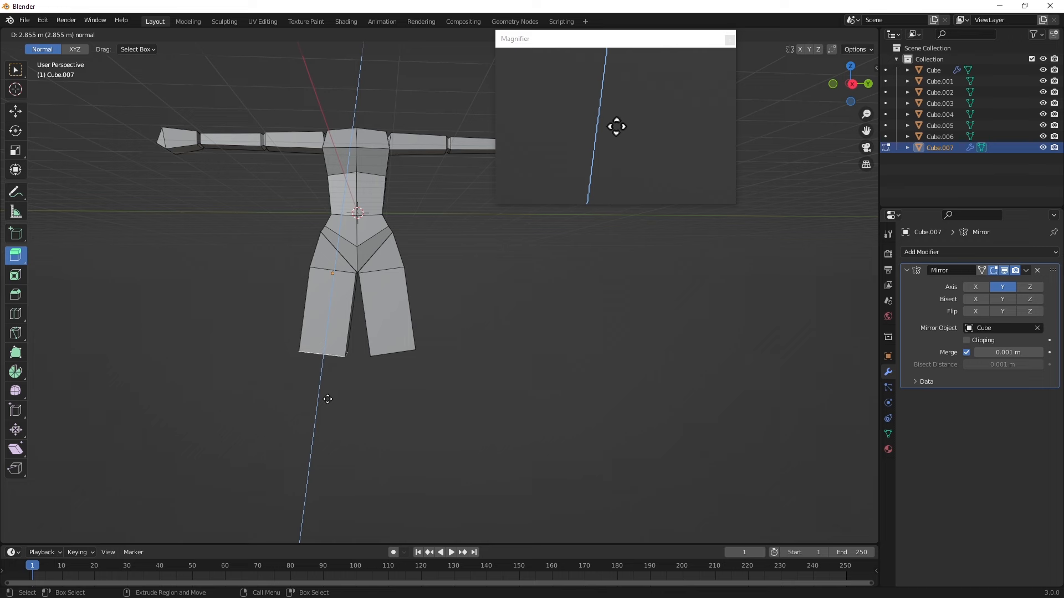
{"action": "left_click_drag", "start_coordinate": [328, 399], "coordinate": [327, 399]}
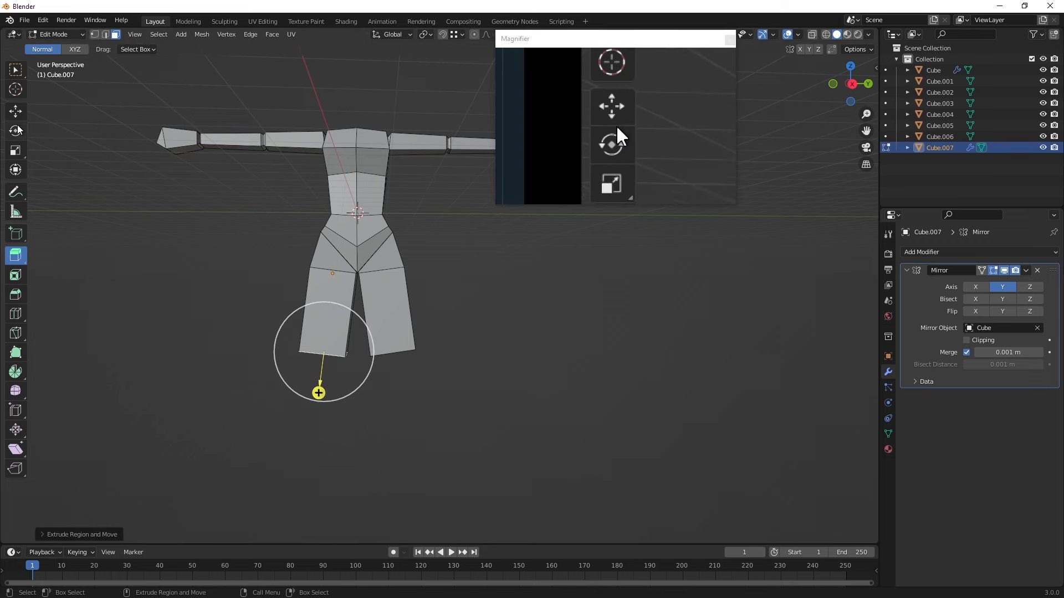
- Scale the thigh's slanted bottom face down along Z until it is level
{"action": "left_click", "coordinate": [16, 150]}
{"action": "scroll", "coordinate": [292, 400], "scroll_direction": "up", "scroll_amount": 2}
{"action": "middle_click_drag", "start_coordinate": [292, 400], "coordinate": [326, 325]}
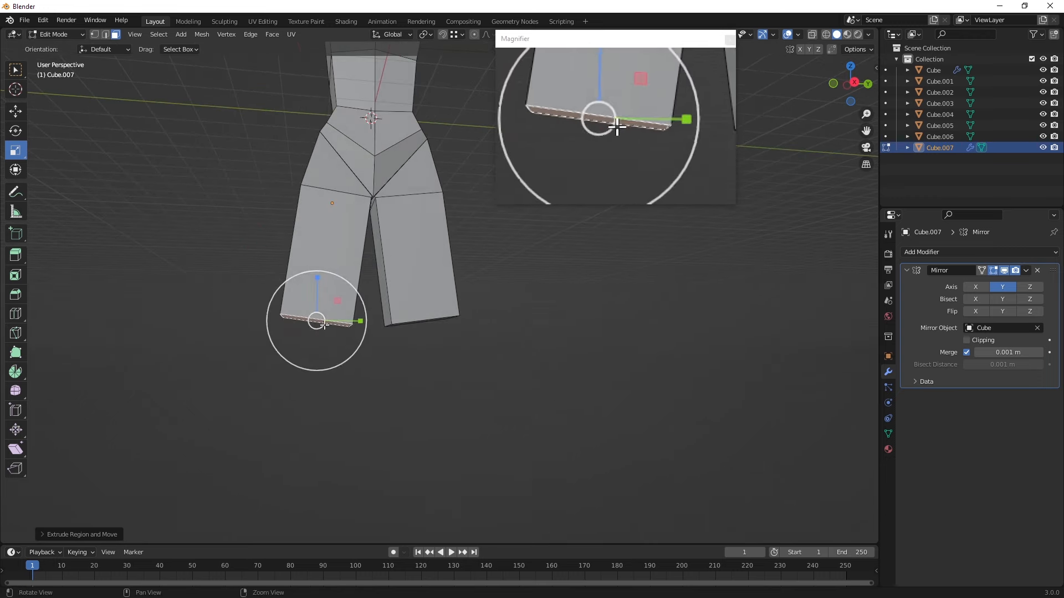
{"action": "left_click_drag", "start_coordinate": [316, 281], "coordinate": [313, 304]}
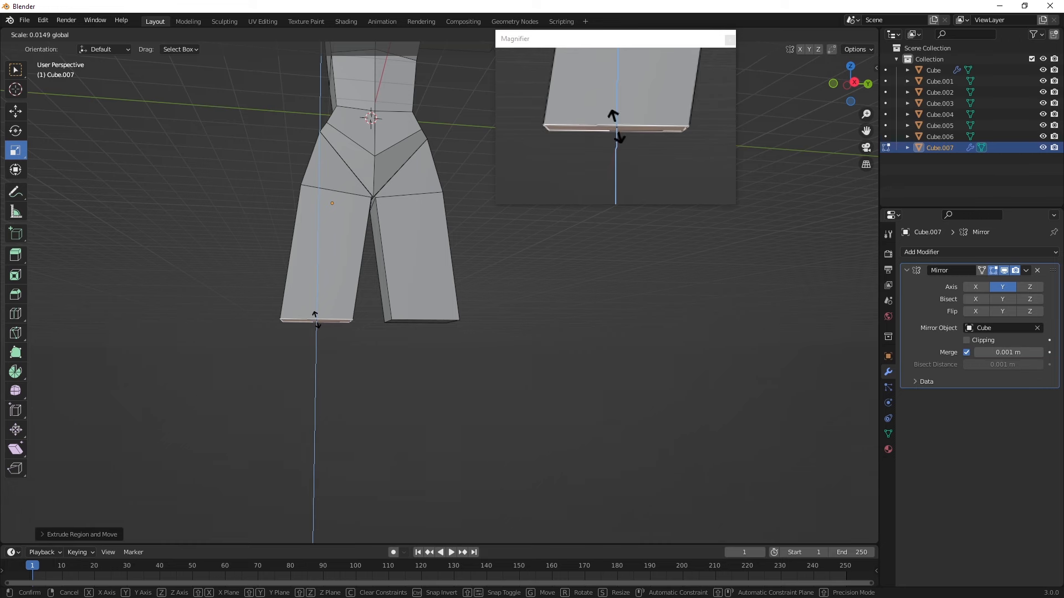
{"action": "left_click_drag", "start_coordinate": [315, 319], "coordinate": [316, 321]}
{"action": "left_click_drag", "start_coordinate": [316, 280], "coordinate": [316, 321]}
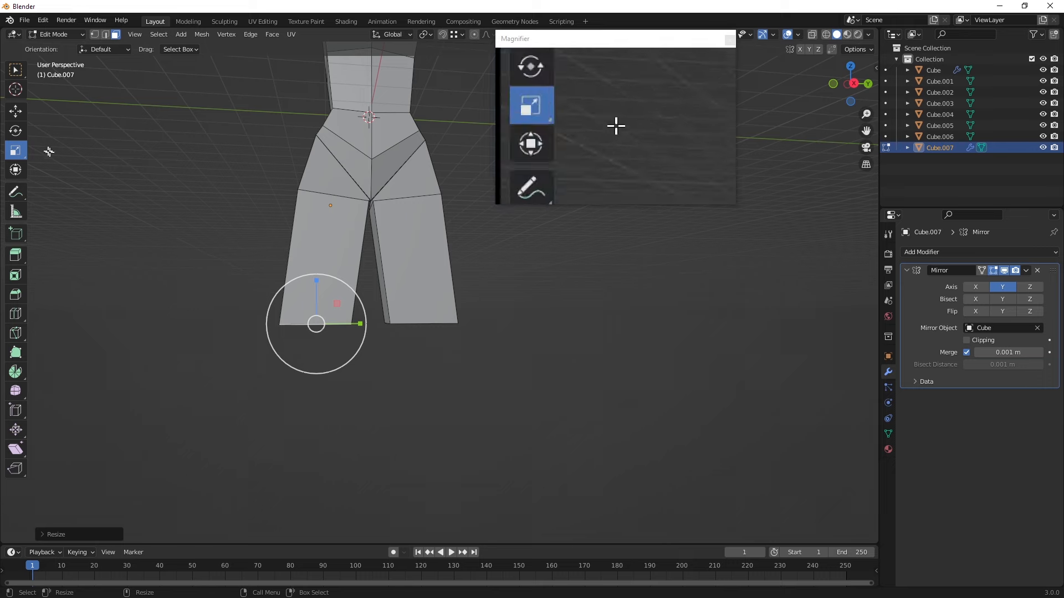
{"action": "left_click", "coordinate": [16, 110]}
{"action": "mouse_move", "coordinate": [289, 330]}
{"action": "middle_mouse_down"}
{"action": "mouse_move", "coordinate": [280, 284]}
{"action": "mouse_move", "coordinate": [324, 293]}
{"action": "mouse_move", "coordinate": [344, 276]}
{"action": "mouse_move", "coordinate": [348, 355]}
{"action": "mouse_move", "coordinate": [302, 338]}
{"action": "middle_mouse_up"}
{"action": "left_click", "coordinate": [16, 150]}
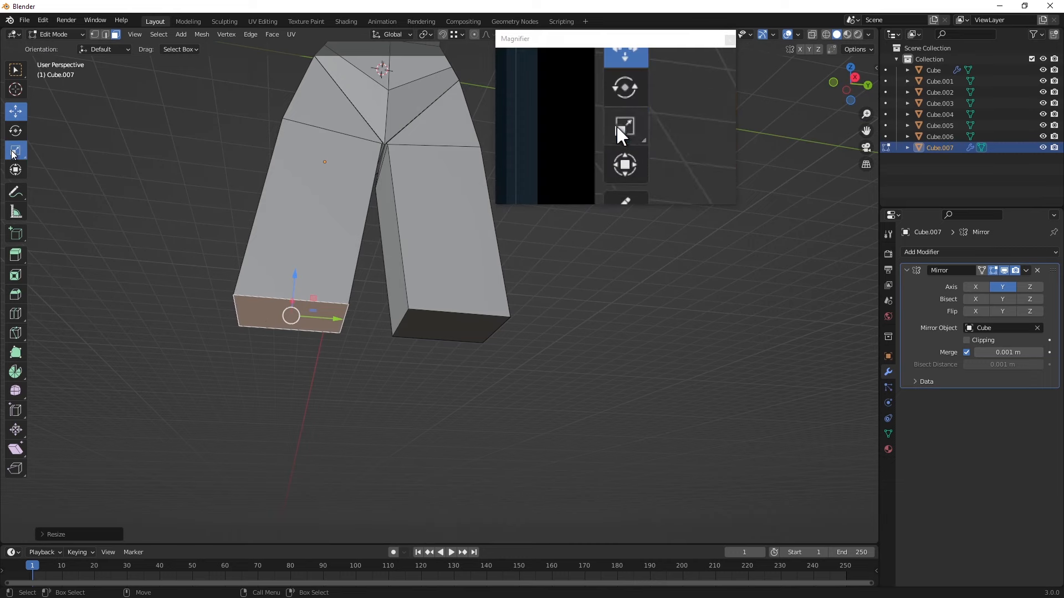
{"action": "left_click_drag", "start_coordinate": [293, 266], "coordinate": [295, 294]}
{"action": "middle_click_drag", "start_coordinate": [295, 293], "coordinate": [72, 174]}
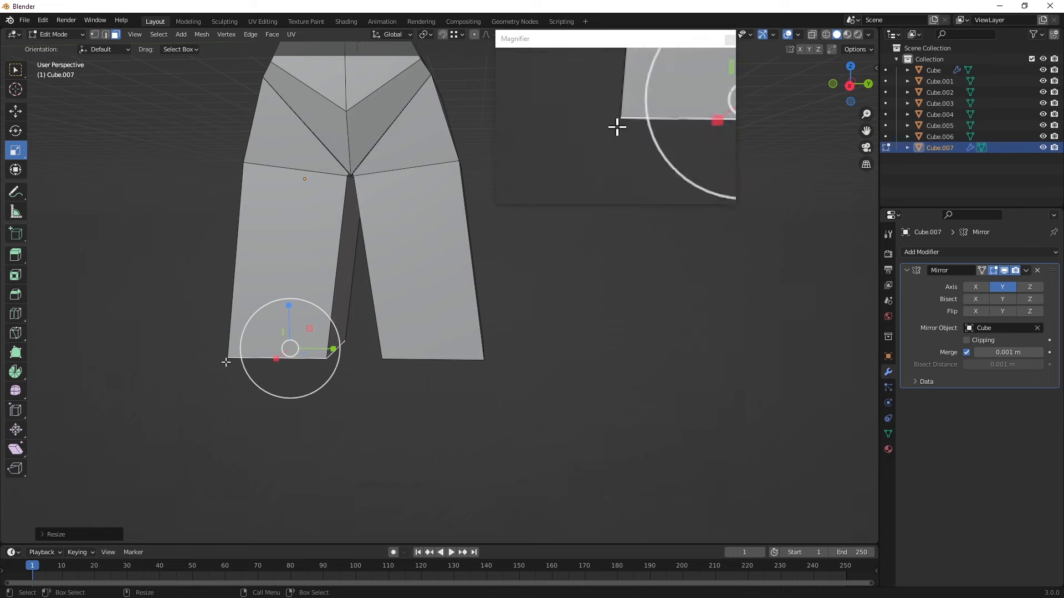
- Move the thigh's bottom face inward along Y to reduce the outward splay of the legs
{"action": "middle_click_drag", "start_coordinate": [235, 349], "coordinate": [326, 333]}
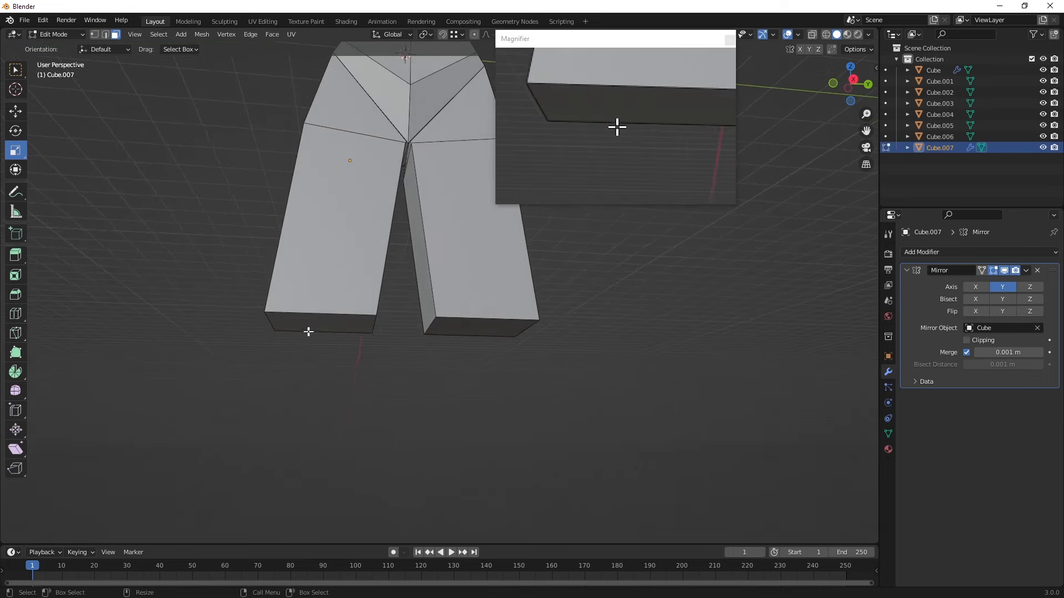
{"action": "left_click", "coordinate": [322, 328]}
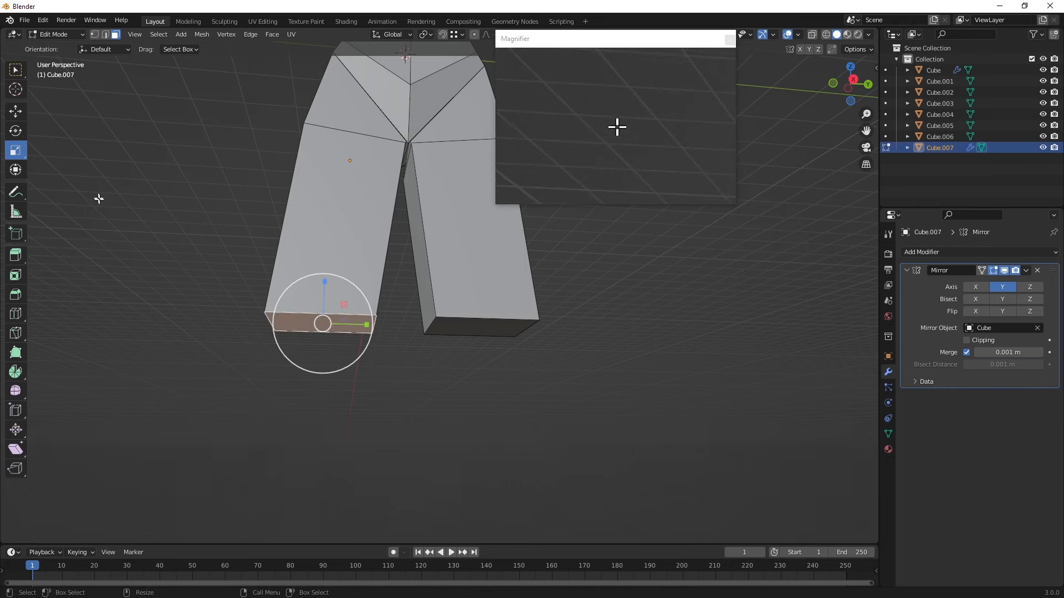
{"action": "left_click_drag", "start_coordinate": [367, 325], "coordinate": [393, 331]}
{"action": "left_click", "coordinate": [15, 112]}
{"action": "middle_click_drag", "start_coordinate": [392, 331], "coordinate": [297, 385]}
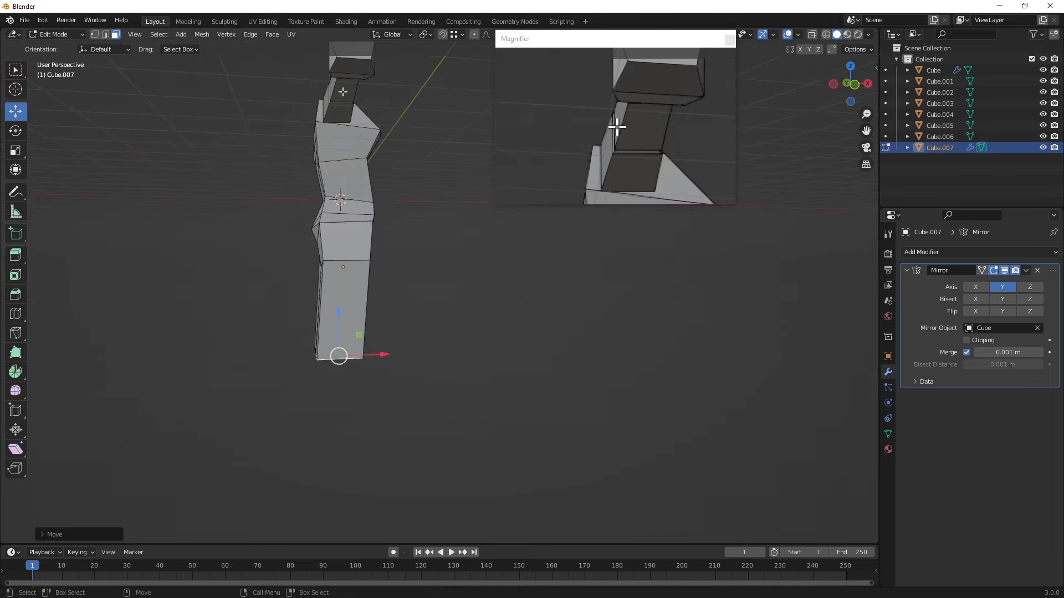
- Push the upper thigh's edges on the negative X side slightly outward along X
{"action": "scroll", "coordinate": [335, 313], "scroll_direction": "up", "scroll_amount": 3}
{"action": "middle_click_drag", "start_coordinate": [248, 276], "coordinate": [277, 226], "text": "alt"}
{"action": "left_click", "coordinate": [105, 35]}
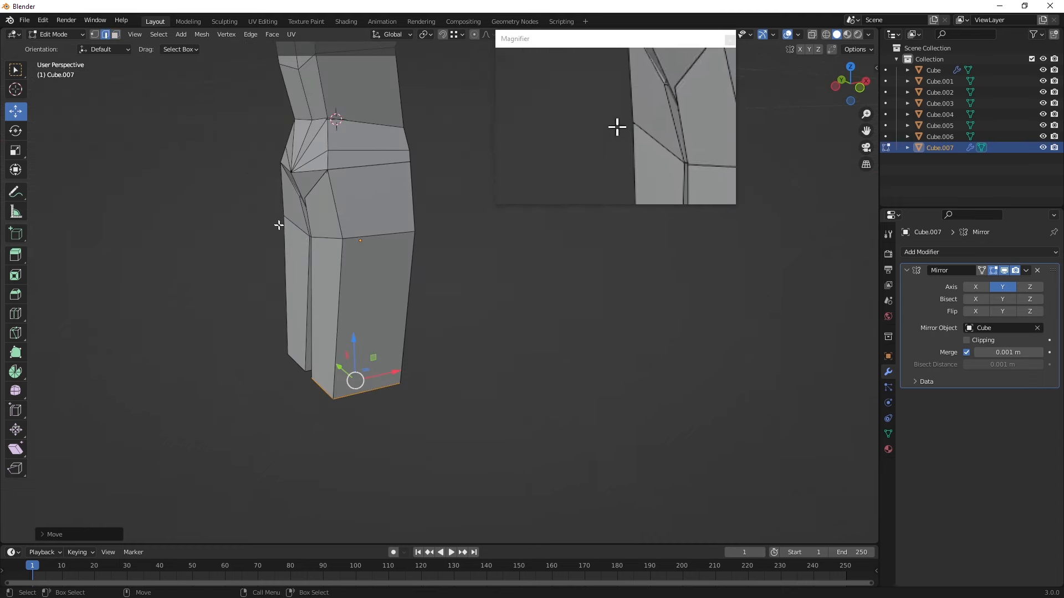
{"action": "left_click", "coordinate": [331, 237]}
{"action": "left_click_drag", "start_coordinate": [364, 233], "coordinate": [352, 233]}
{"action": "middle_click_drag", "start_coordinate": [352, 233], "coordinate": [259, 211]}
{"action": "scroll", "coordinate": [283, 234], "scroll_direction": "up", "scroll_amount": 2}
{"action": "left_click", "coordinate": [231, 222]}
{"action": "left_click_drag", "start_coordinate": [278, 222], "coordinate": [272, 221]}
{"action": "middle_click_drag", "start_coordinate": [272, 222], "coordinate": [158, 162]}
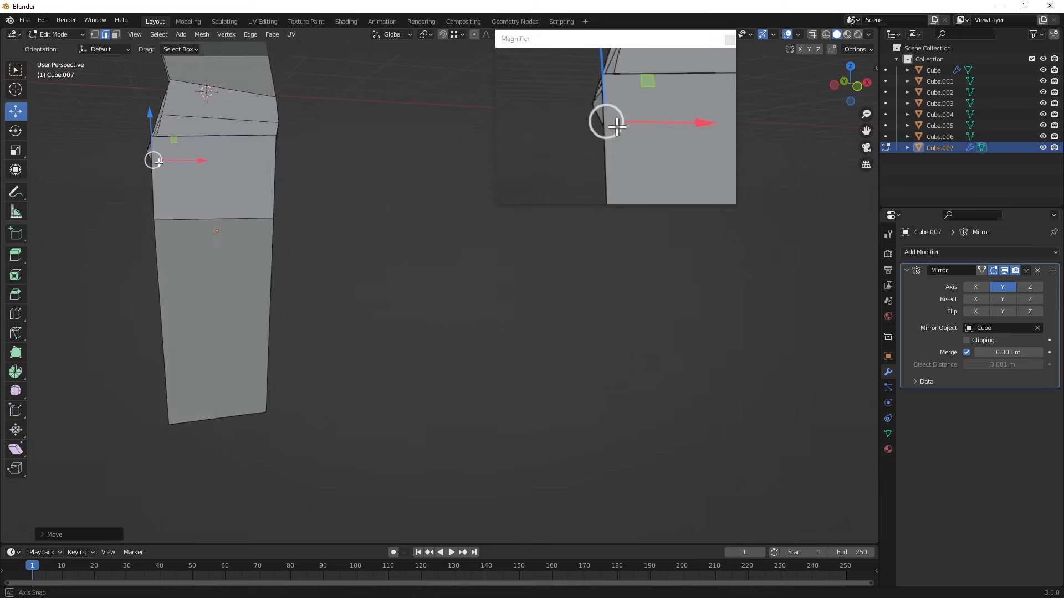
- Select the inner thigh vertex below the crotch and raise it along Z towards the hip
{"action": "middle_click_drag", "start_coordinate": [131, 209], "coordinate": [165, 178]}
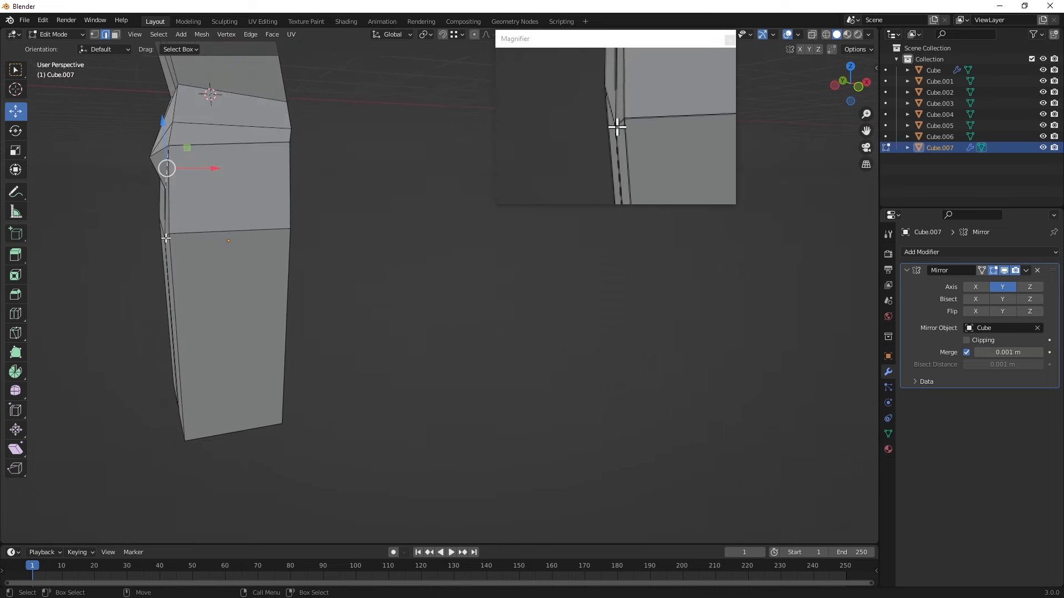
{"action": "left_click", "coordinate": [165, 179]}
{"action": "middle_click_drag", "start_coordinate": [168, 188], "coordinate": [305, 253]}
{"action": "left_click", "coordinate": [95, 35]}
{"action": "left_click", "coordinate": [105, 35]}
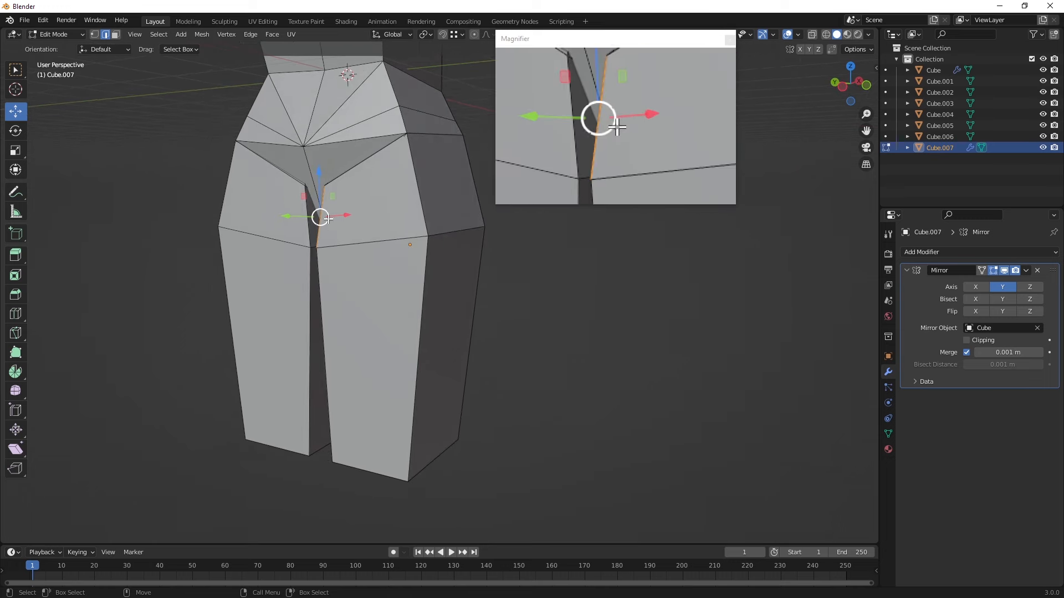
{"action": "left_click", "coordinate": [94, 35]}
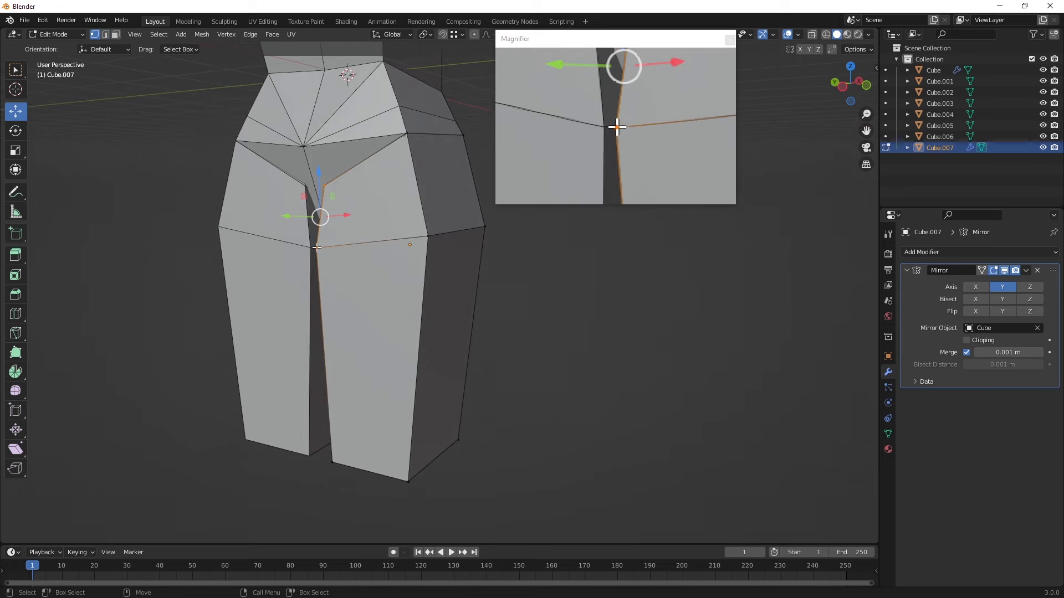
{"action": "left_click_drag", "start_coordinate": [313, 212], "coordinate": [315, 162]}
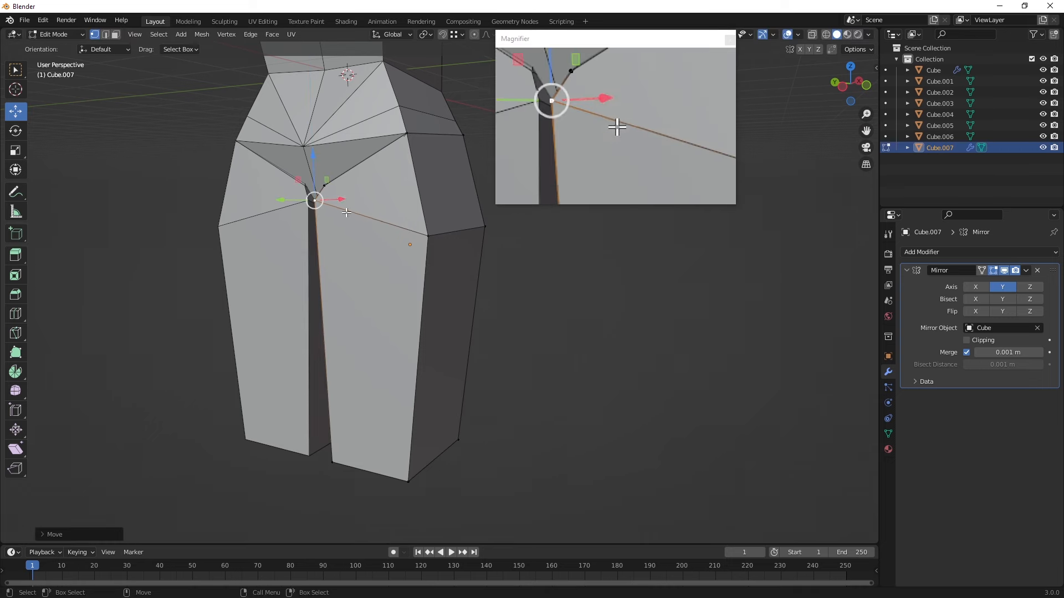
{"action": "key", "text": "g"}
{"action": "left_click_drag", "start_coordinate": [351, 199], "coordinate": [350, 199]}
{"action": "key", "text": "ctrl+z"}
- Nudge the raised inner thigh vertex along Y and select the vertex just above it
{"action": "middle_click_drag", "start_coordinate": [342, 236], "coordinate": [370, 241]}
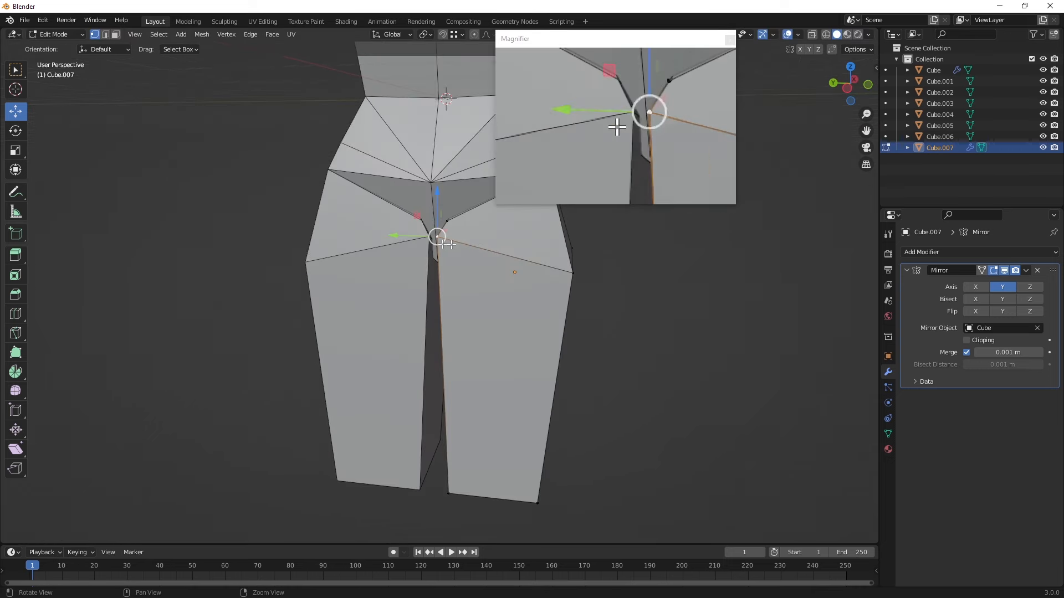
{"action": "left_click_drag", "start_coordinate": [399, 236], "coordinate": [394, 221]}
{"action": "left_click", "coordinate": [448, 222]}
{"action": "middle_click_drag", "start_coordinate": [471, 255], "coordinate": [390, 262]}
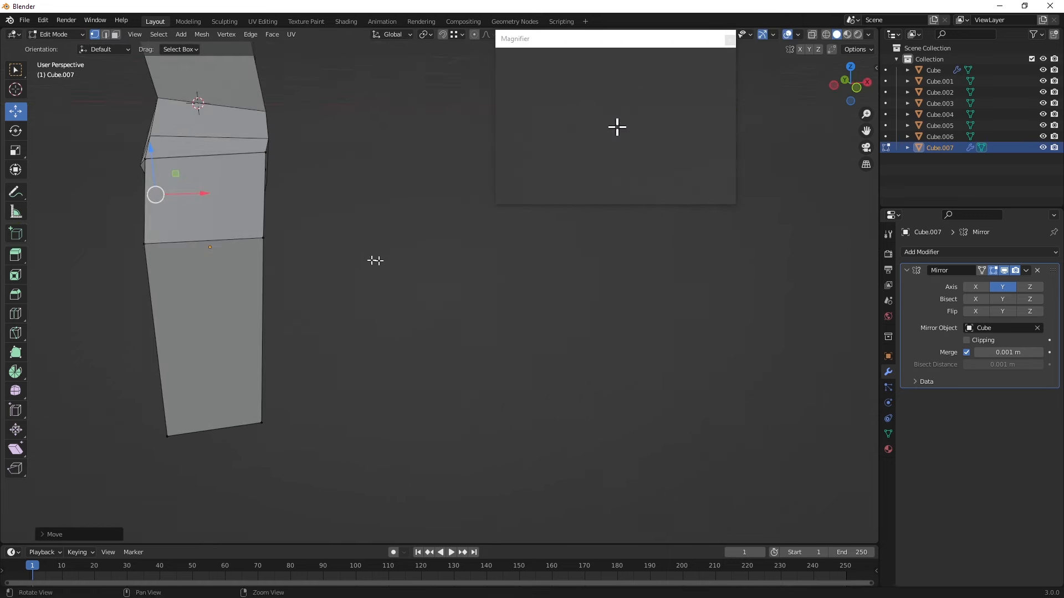
- Raise the outer thigh vertex on the negative X side along Z
{"action": "left_click", "coordinate": [146, 244]}
{"action": "middle_click_drag", "start_coordinate": [135, 223], "coordinate": [237, 274], "text": "shift"}
{"action": "scroll", "coordinate": [214, 285], "scroll_direction": "up", "scroll_amount": 2}
{"action": "left_click_drag", "start_coordinate": [247, 241], "coordinate": [243, 172]}
{"action": "middle_click_drag", "start_coordinate": [243, 171], "coordinate": [185, 271]}
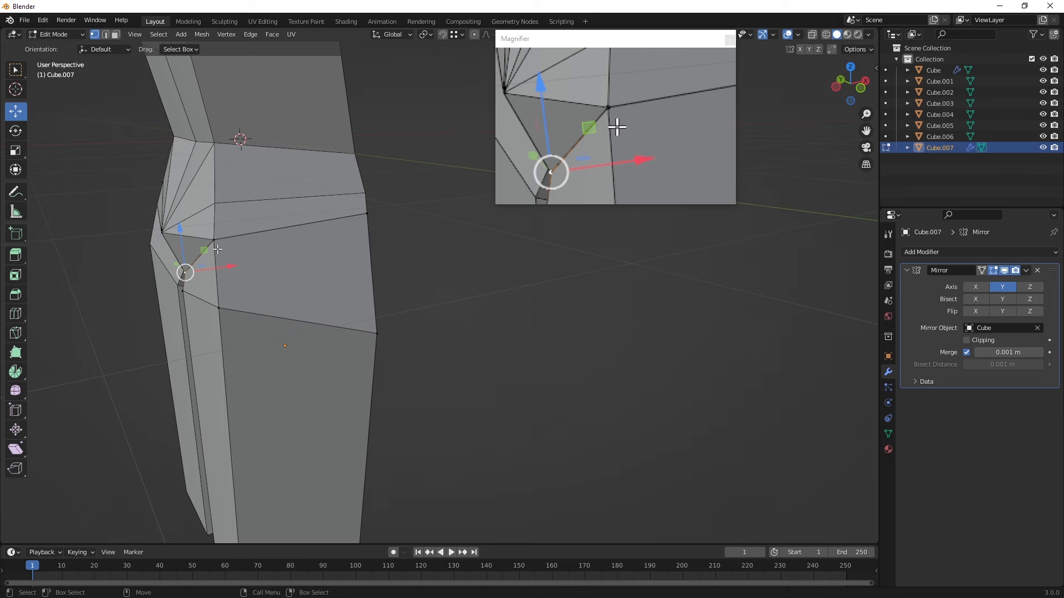
- Raise the thigh's inner top vertex about 0.25 m along Z and shift the outer thigh vertex slightly along X
{"action": "left_click_drag", "start_coordinate": [221, 267], "coordinate": [222, 268]}
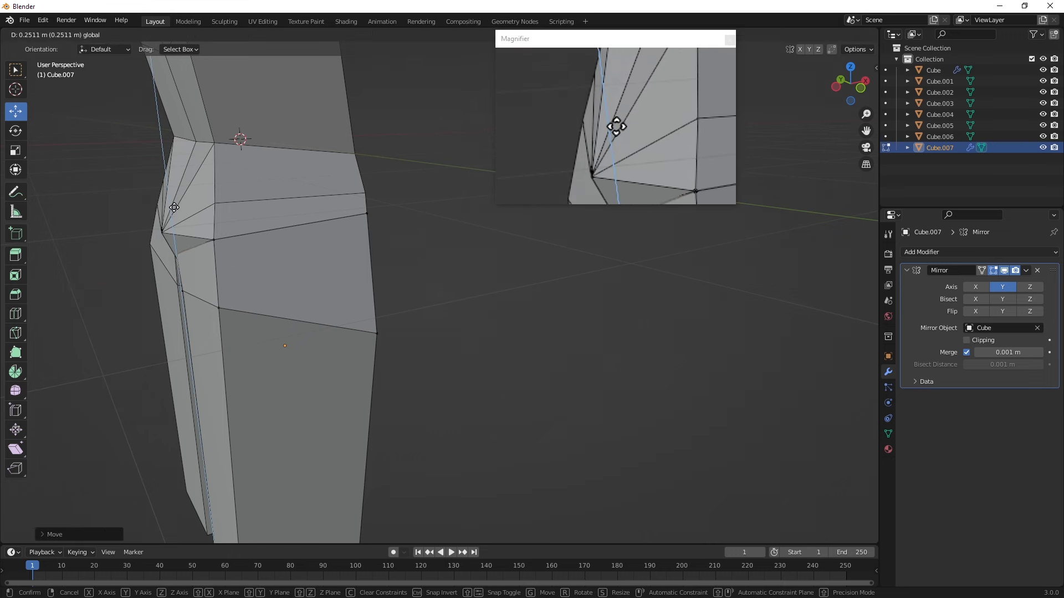
{"action": "left_click_drag", "start_coordinate": [251, 237], "coordinate": [246, 237]}
{"action": "middle_click_drag", "start_coordinate": [255, 234], "coordinate": [374, 275]}
{"action": "middle_click_drag", "start_coordinate": [288, 249], "coordinate": [307, 260]}
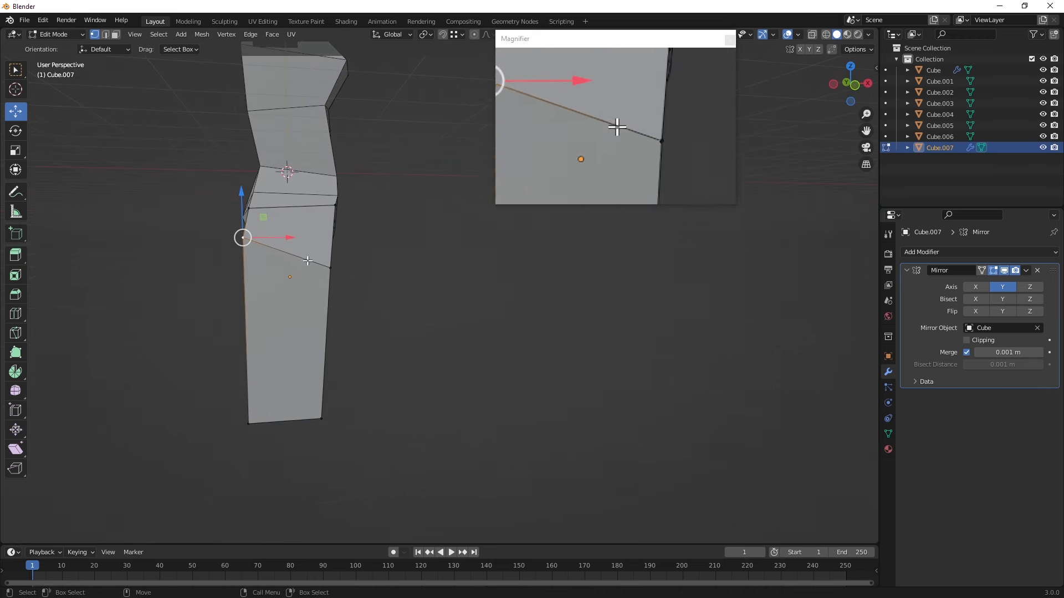
- Reposition the rear upper vertices of the thigh, mainly along the X axis, to reshape the back of the hip
{"action": "mouse_move", "coordinate": [293, 331]}
{"action": "left_mouse_down"}
{"action": "mouse_move", "coordinate": [302, 325]}
{"action": "mouse_move", "coordinate": [290, 328]}
{"action": "left_mouse_up"}
{"action": "middle_click_drag", "start_coordinate": [291, 328], "coordinate": [269, 269]}
{"action": "left_click", "coordinate": [260, 251]}
{"action": "scroll", "coordinate": [260, 251], "scroll_direction": "up", "scroll_amount": 3}
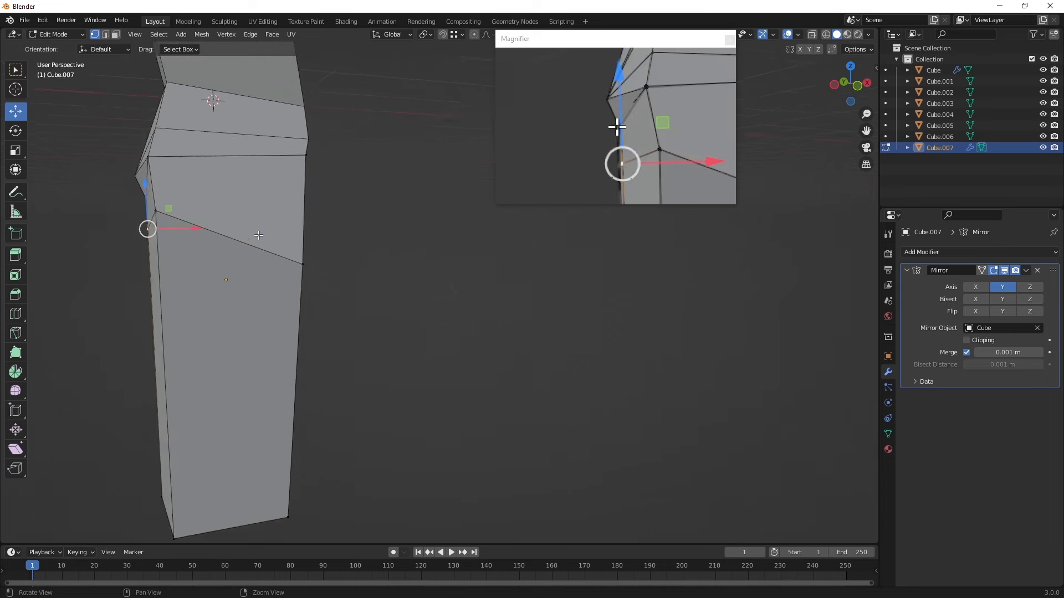
{"action": "left_click_drag", "start_coordinate": [236, 284], "coordinate": [231, 285]}
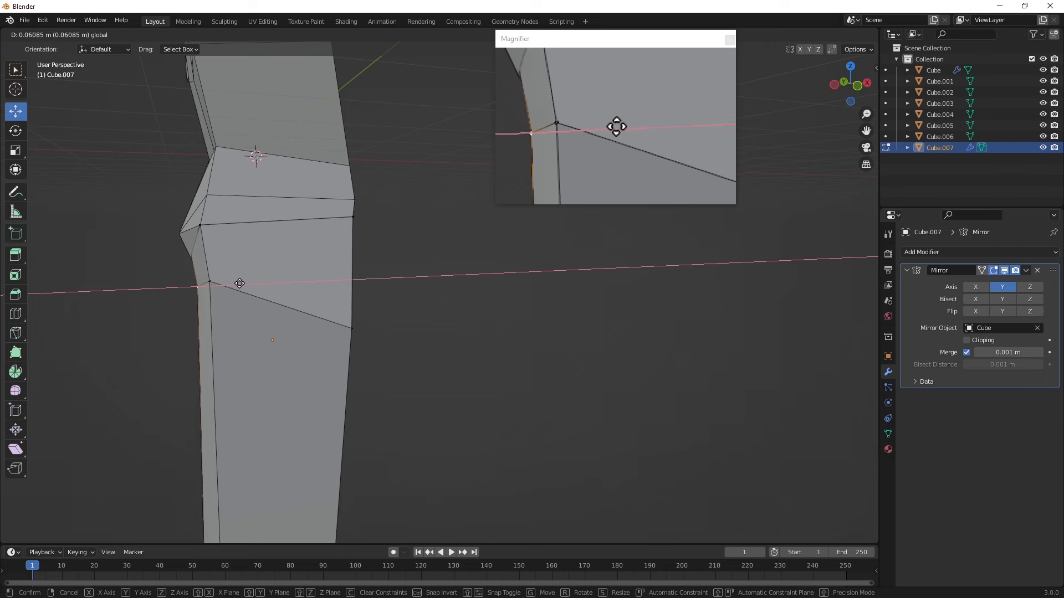
{"action": "left_click_drag", "start_coordinate": [243, 283], "coordinate": [259, 281]}
{"action": "mouse_move", "coordinate": [259, 281]}
{"action": "middle_mouse_down"}
{"action": "mouse_move", "coordinate": [194, 316]}
{"action": "mouse_move", "coordinate": [200, 338]}
{"action": "mouse_move", "coordinate": [158, 335]}
{"action": "mouse_move", "coordinate": [252, 332]}
{"action": "mouse_move", "coordinate": [272, 293]}
{"action": "middle_mouse_up"}
{"action": "left_click_drag", "start_coordinate": [308, 222], "coordinate": [315, 222]}
{"action": "middle_click_drag", "start_coordinate": [315, 221], "coordinate": [268, 333]}
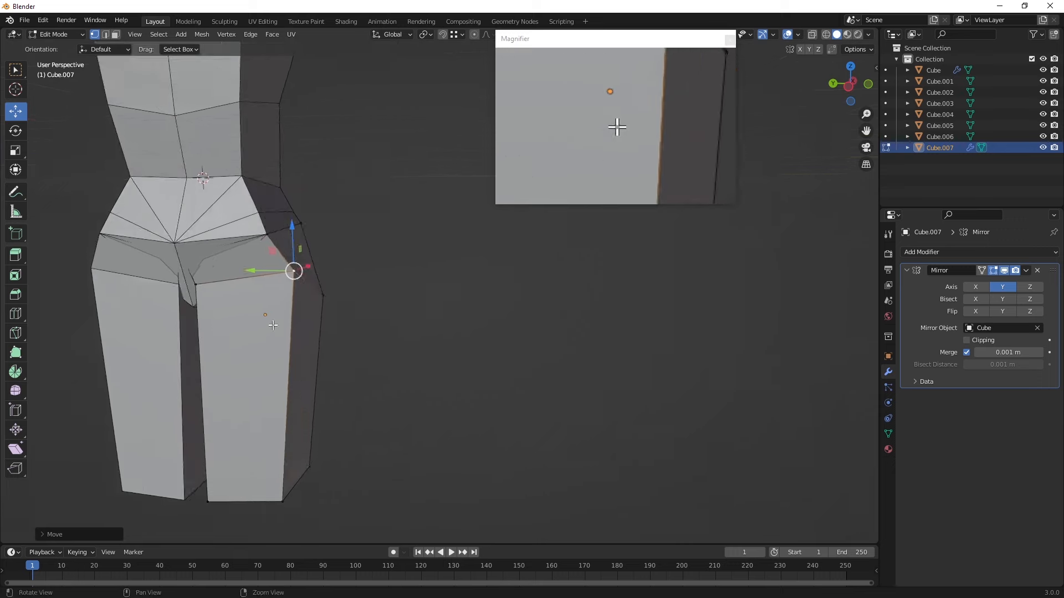
{"action": "middle_click_drag", "start_coordinate": [258, 275], "coordinate": [366, 311]}
{"action": "left_click_drag", "start_coordinate": [285, 238], "coordinate": [262, 255]}
- Move the rear crotch vertex between the thighs forward along the X axis by about 0.04 m
{"action": "middle_click_drag", "start_coordinate": [170, 243], "coordinate": [230, 314], "text": "alt"}
{"action": "scroll", "coordinate": [230, 313], "scroll_direction": "up", "scroll_amount": 1}
{"action": "left_click", "coordinate": [156, 312]}
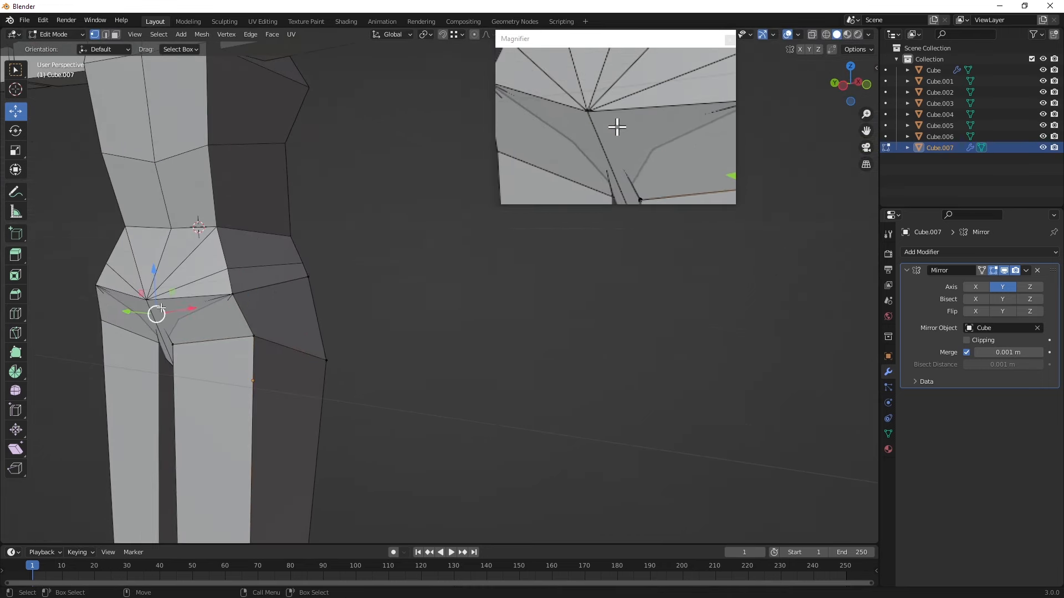
{"action": "left_click_drag", "start_coordinate": [150, 279], "coordinate": [163, 288]}
{"action": "middle_click_drag", "start_coordinate": [172, 304], "coordinate": [182, 301]}
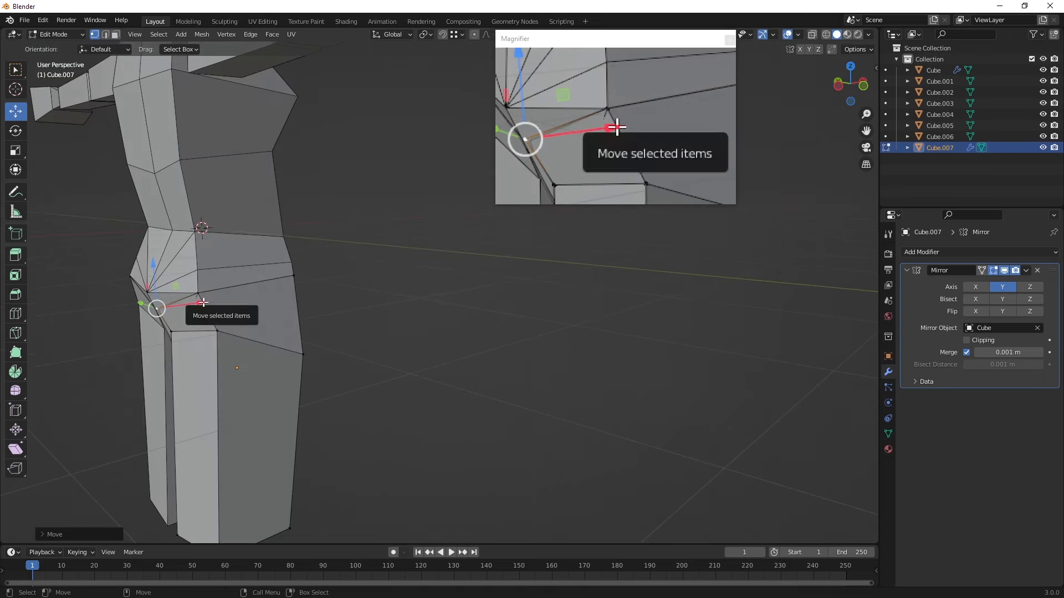
{"action": "left_click_drag", "start_coordinate": [187, 299], "coordinate": [207, 301]}
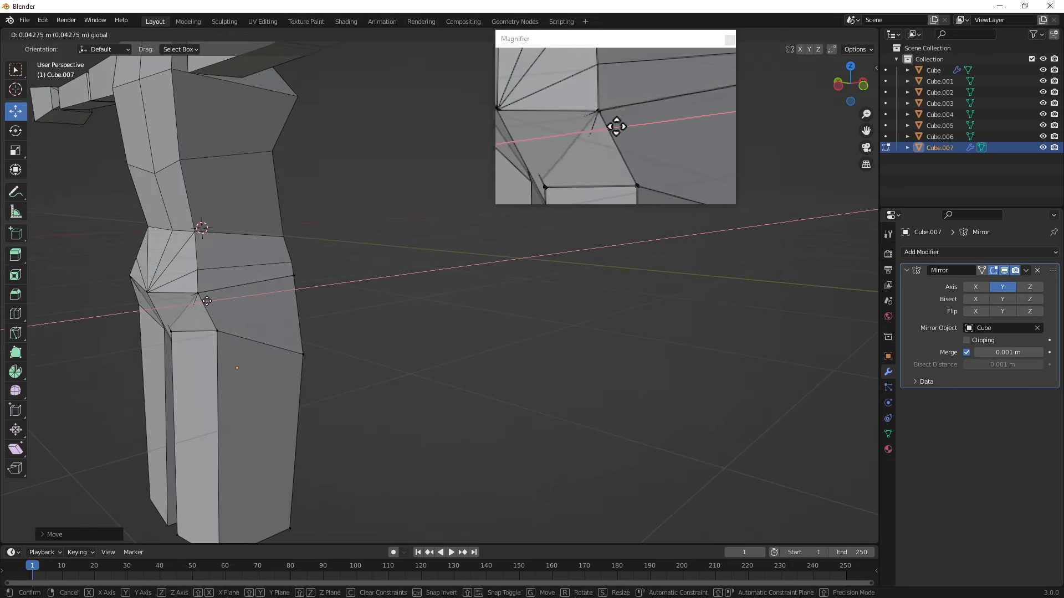
{"action": "left_click_drag", "start_coordinate": [206, 301], "coordinate": [208, 303]}
- Select the rear bottom vertices of the thigh and scale them to nearly zero along X to straighten that edge
{"action": "middle_click_drag", "start_coordinate": [311, 388], "coordinate": [394, 316]}
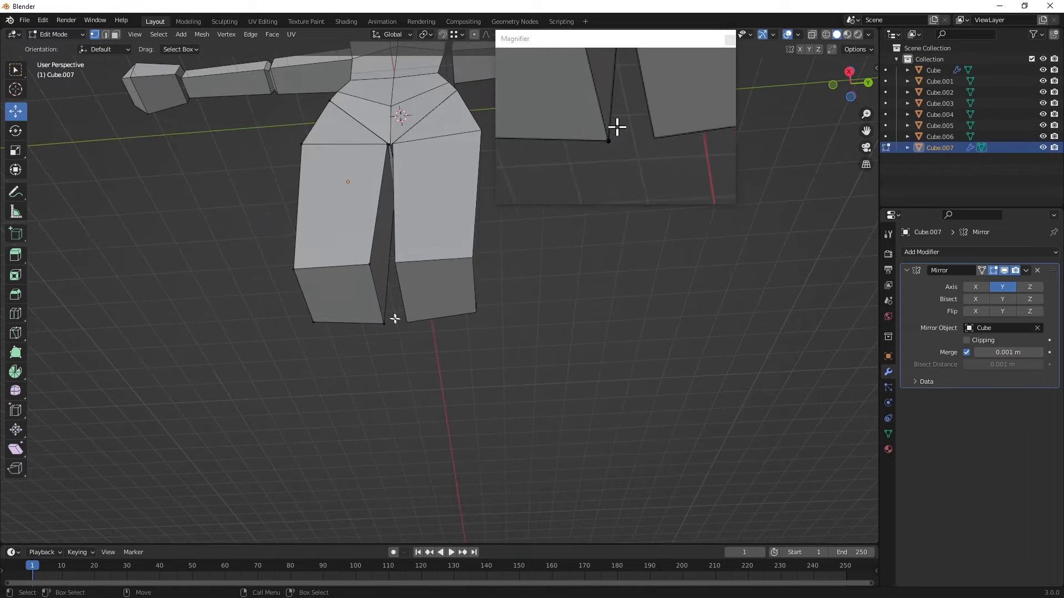
{"action": "key", "text": "b"}
{"action": "left_click_drag", "start_coordinate": [347, 321], "coordinate": [385, 326]}
{"action": "middle_click_drag", "start_coordinate": [244, 349], "coordinate": [221, 288]}
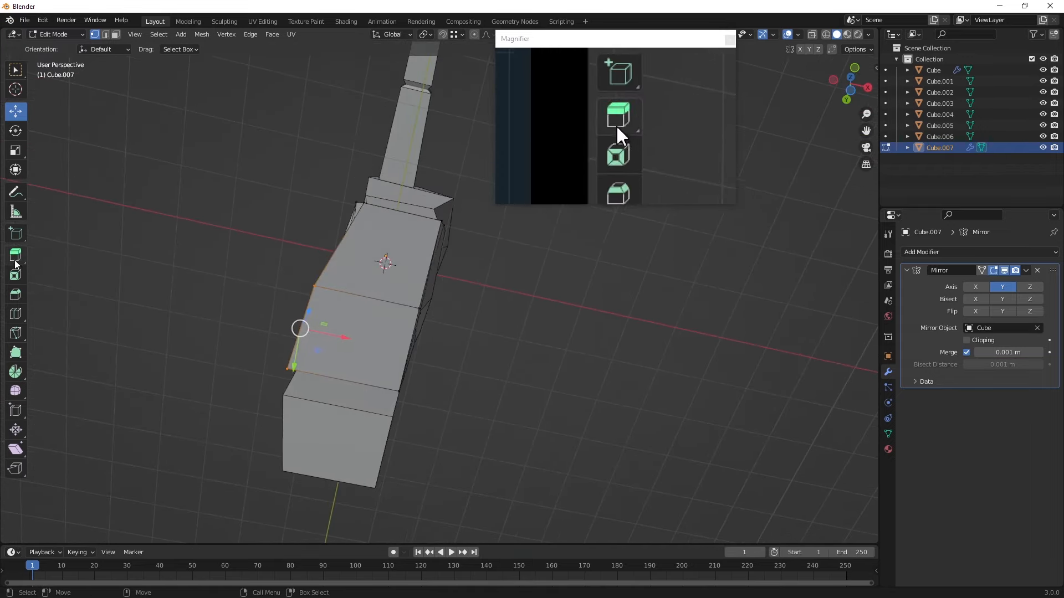
{"action": "left_click", "coordinate": [16, 150]}
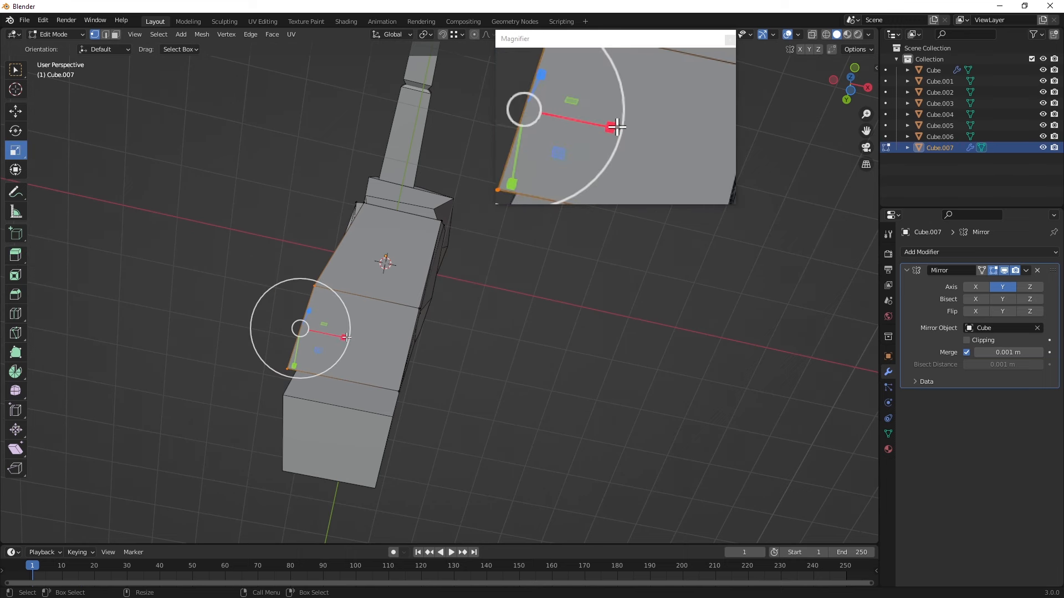
{"action": "left_click_drag", "start_coordinate": [343, 337], "coordinate": [326, 334]}
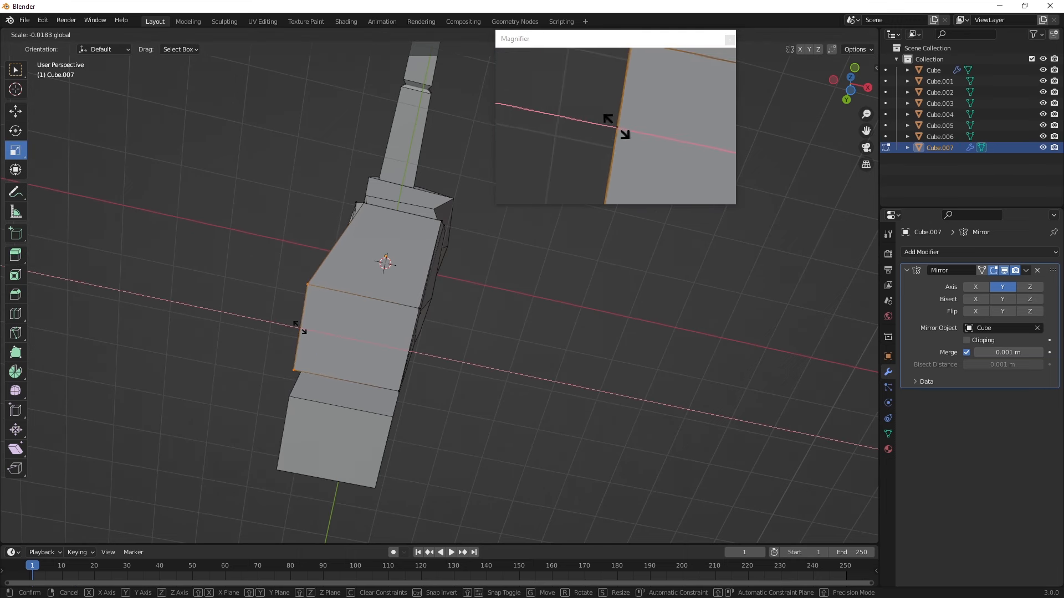
{"action": "left_click_drag", "start_coordinate": [298, 327], "coordinate": [299, 327]}
{"action": "middle_click_drag", "start_coordinate": [299, 327], "coordinate": [306, 388]}
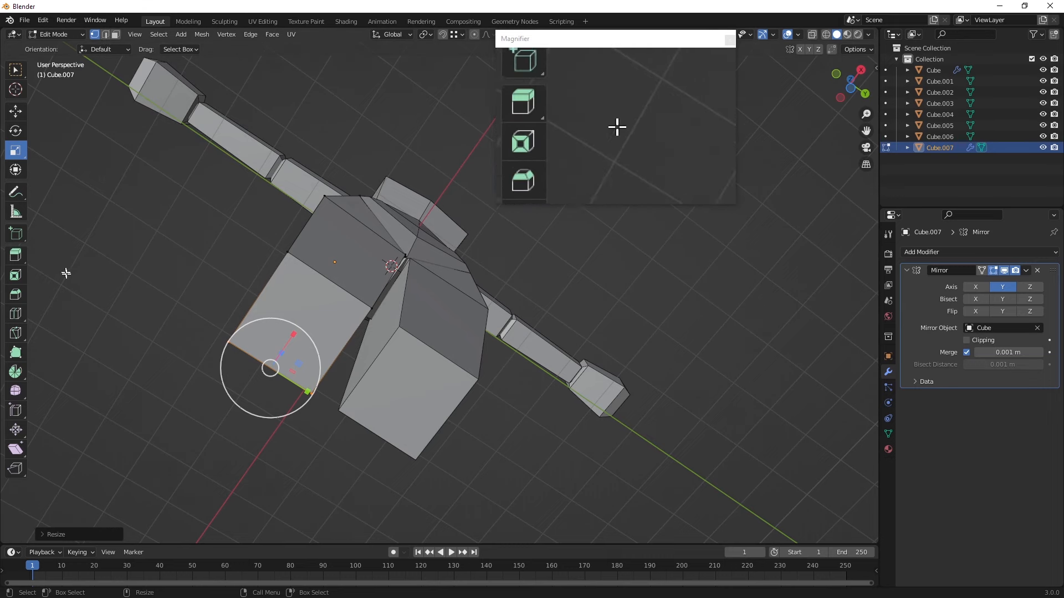
- Knife two crossing diagonal cuts between opposite corners of the thigh's bottom face
{"action": "left_click", "coordinate": [16, 332]}
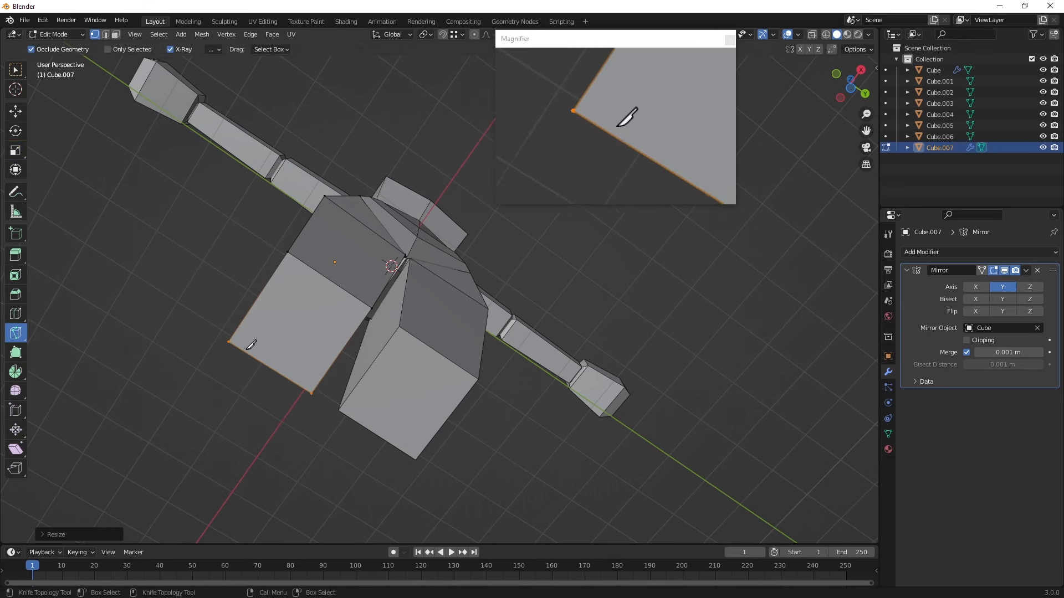
{"action": "left_click", "coordinate": [229, 342]}
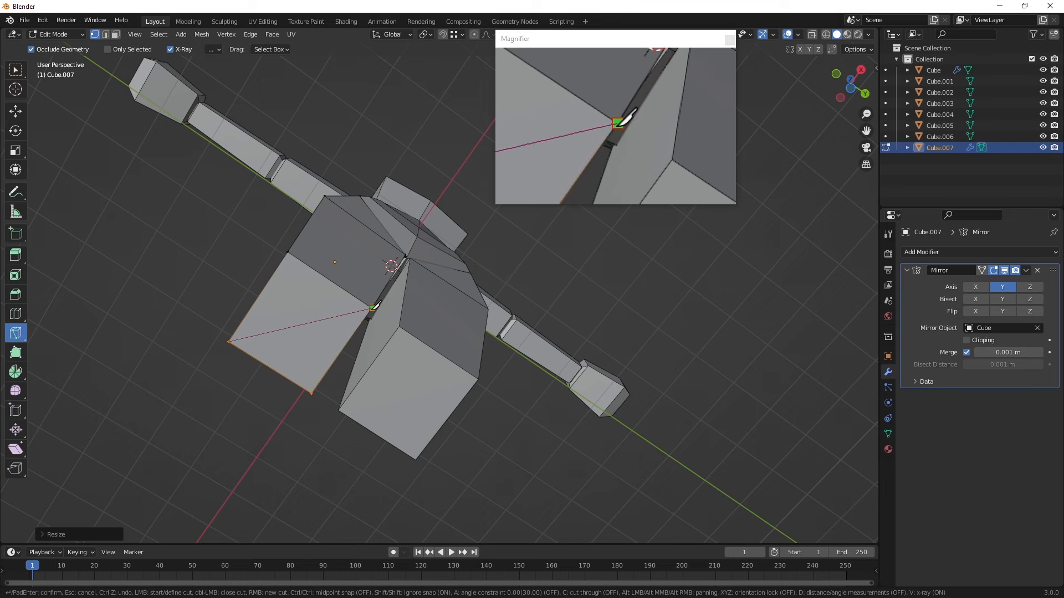
{"action": "left_click", "coordinate": [372, 307]}
{"action": "key", "text": "Return"}
{"action": "left_click", "coordinate": [287, 252]}
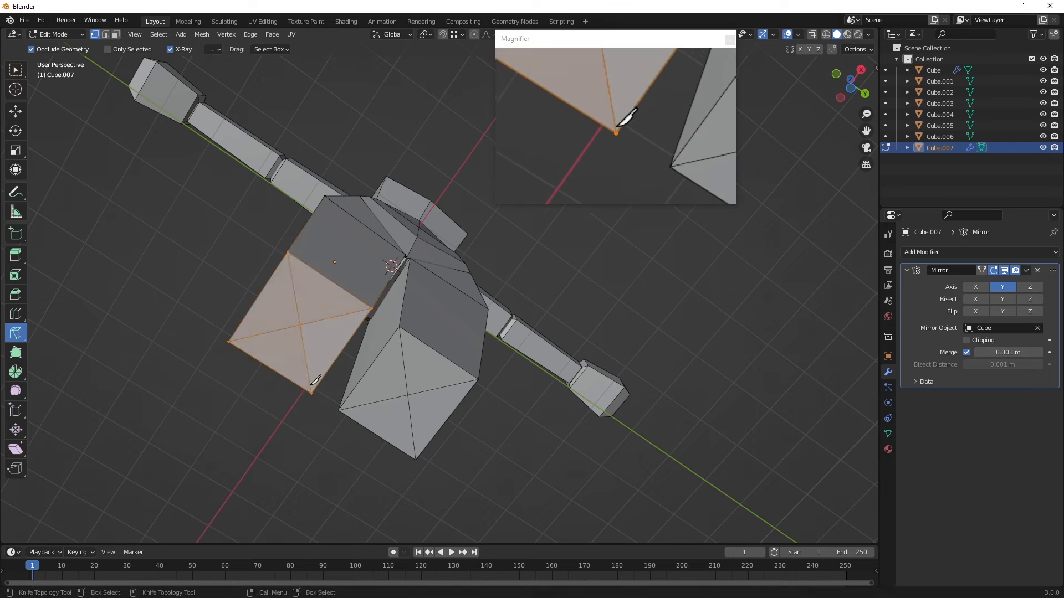
- Pull the centre vertex of the thigh's bottom face downward along Z to form a point
{"action": "left_click", "coordinate": [16, 112]}
{"action": "middle_click_drag", "start_coordinate": [310, 287], "coordinate": [262, 401]}
{"action": "left_click_drag", "start_coordinate": [350, 297], "coordinate": [351, 332]}
{"action": "key", "text": "ctrl+z"}
{"action": "left_click", "coordinate": [352, 343]}
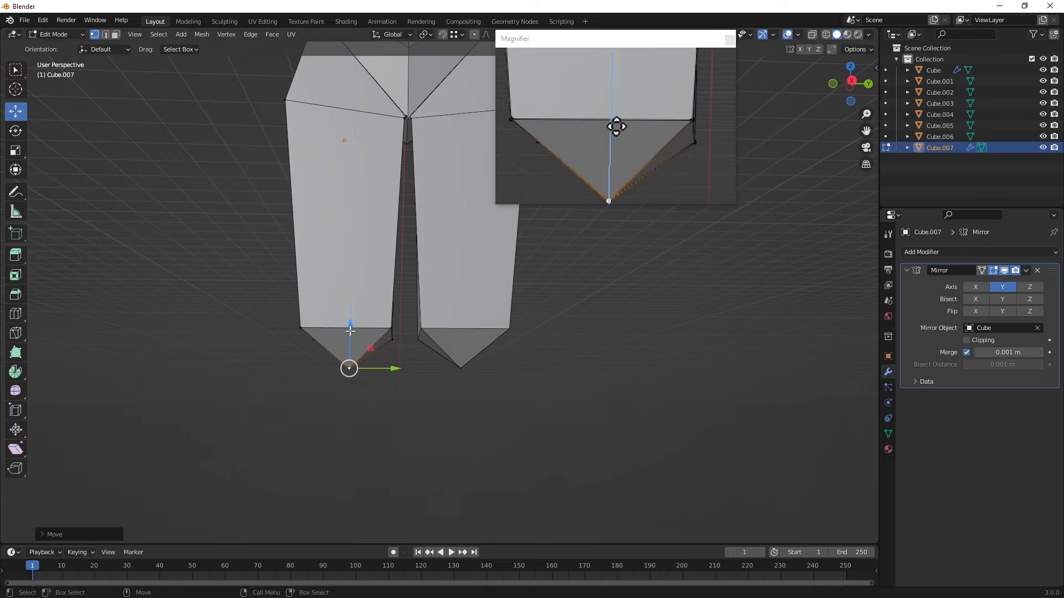
- Select the front bottom vertices of the thigh and move them backward along the X axis to taper the knee end
{"action": "middle_click_drag", "start_coordinate": [351, 332], "coordinate": [457, 350]}
{"action": "middle_click_drag", "start_coordinate": [416, 382], "coordinate": [391, 371]}
{"action": "left_click_drag", "start_coordinate": [374, 355], "coordinate": [365, 352]}
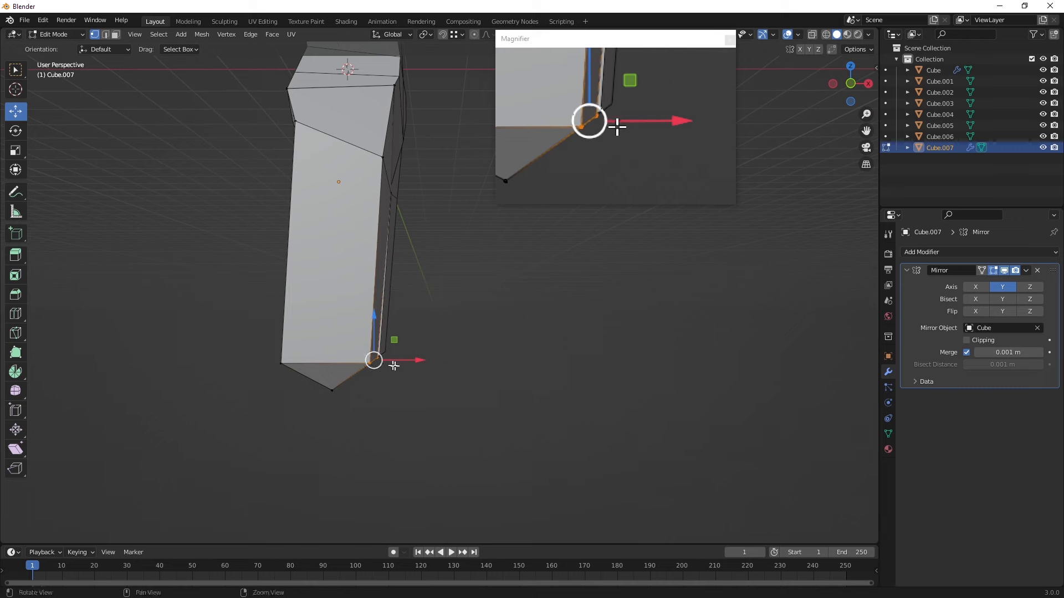
{"action": "middle_click_drag", "start_coordinate": [394, 365], "coordinate": [426, 365]}
{"action": "left_click_drag", "start_coordinate": [431, 365], "coordinate": [415, 365]}
{"action": "middle_click_drag", "start_coordinate": [458, 289], "coordinate": [331, 292]}
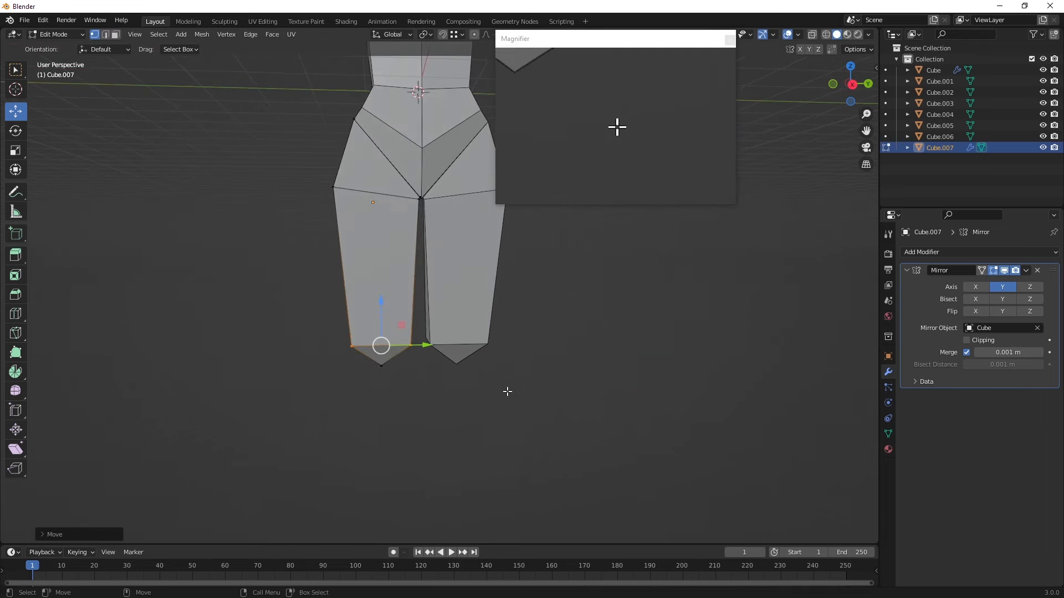
{"action": "middle_click_drag", "start_coordinate": [447, 372], "coordinate": [567, 350]}
{"action": "left_click_drag", "start_coordinate": [415, 351], "coordinate": [408, 354]}
- Nudge another vertex of the thigh slightly and clear the selection
{"action": "middle_click_drag", "start_coordinate": [482, 297], "coordinate": [285, 306]}
{"action": "left_click", "coordinate": [272, 292]}
{"action": "left_click_drag", "start_coordinate": [314, 291], "coordinate": [321, 291]}
{"action": "middle_click_drag", "start_coordinate": [319, 291], "coordinate": [238, 360]}
{"action": "left_click", "coordinate": [235, 321]}
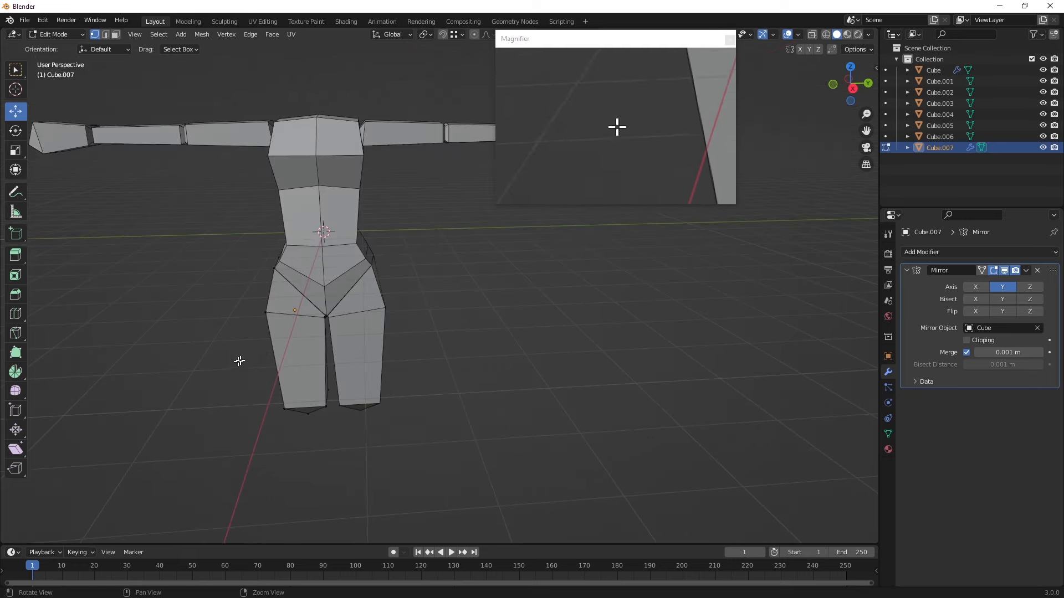
- Return to Object Mode, add a cube mesh and place it directly below one thigh as the lower leg
{"action": "scroll", "coordinate": [249, 332], "scroll_direction": "down", "scroll_amount": 4}
{"action": "scroll", "coordinate": [288, 294], "scroll_direction": "up", "scroll_amount": 2}
{"action": "middle_click_drag", "start_coordinate": [288, 294], "coordinate": [261, 299]}
{"action": "left_click", "coordinate": [183, 35]}
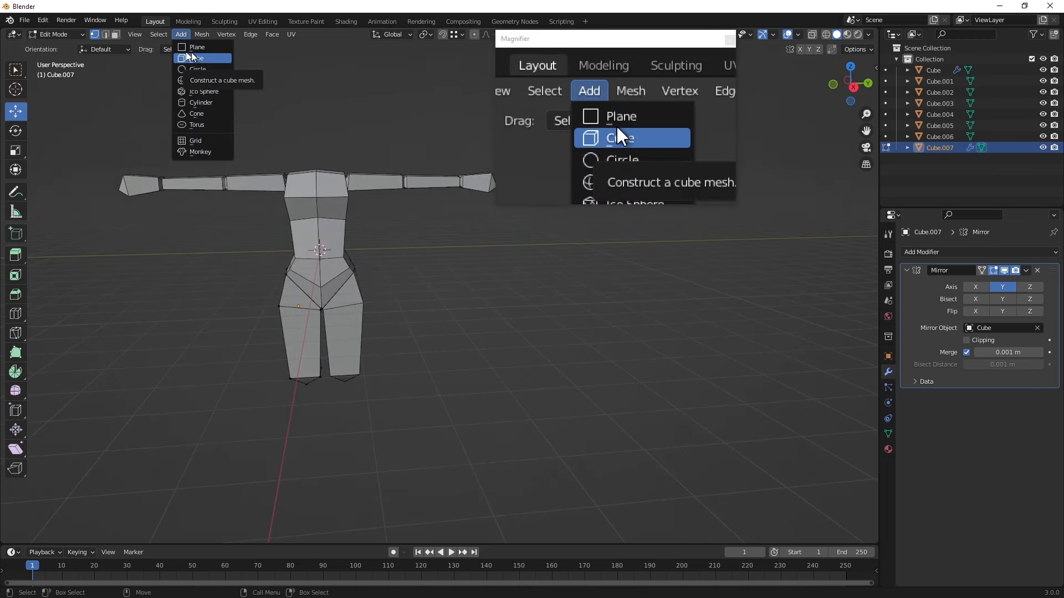
{"action": "left_click", "coordinate": [55, 35]}
{"action": "left_click", "coordinate": [61, 44]}
{"action": "left_click", "coordinate": [146, 35]}
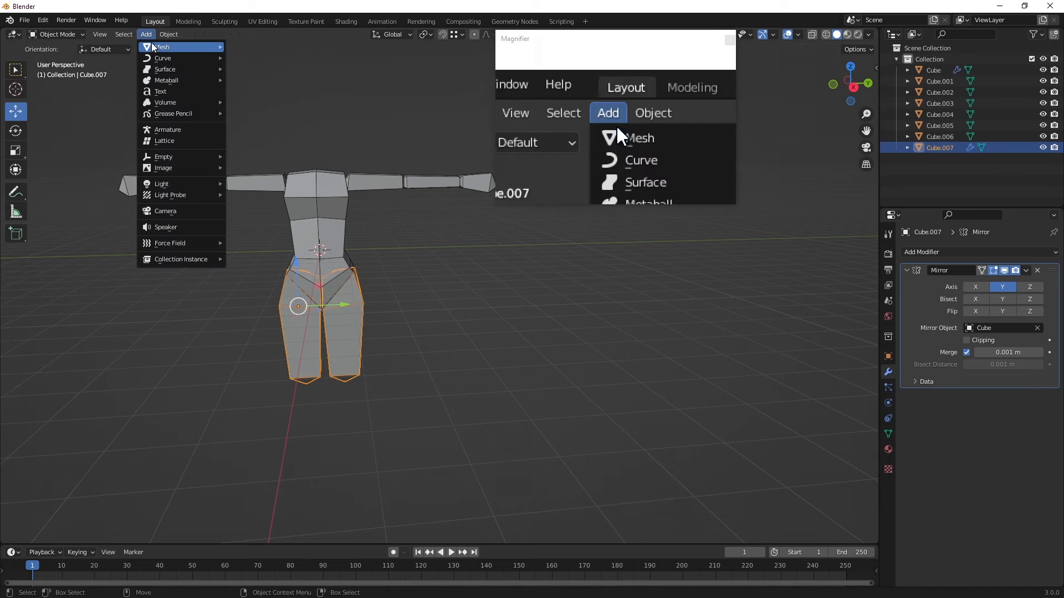
{"action": "mouse_move", "coordinate": [152, 44]}
{"action": "left_click", "coordinate": [267, 62]}
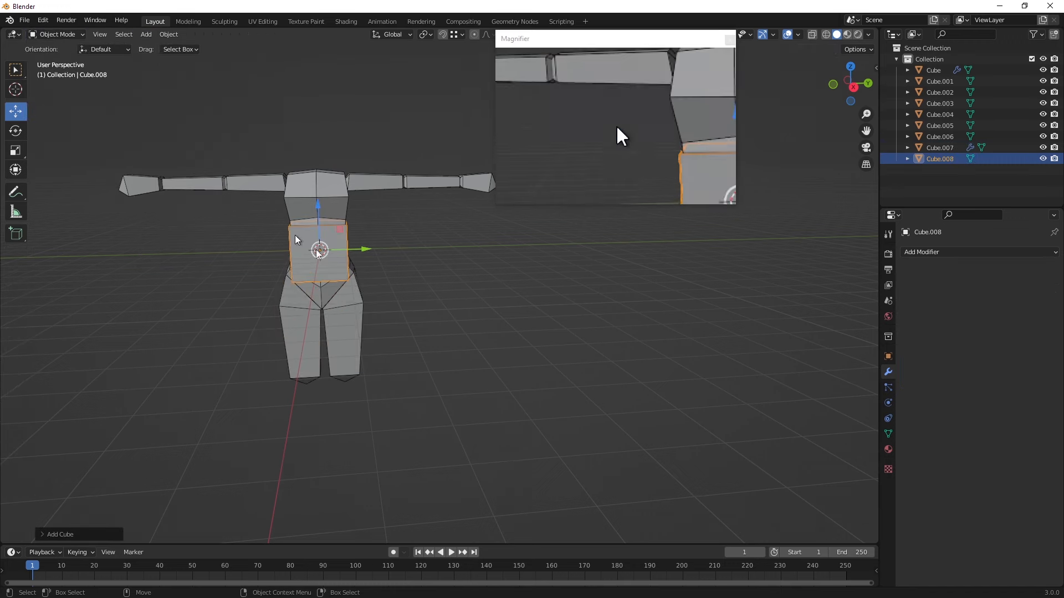
{"action": "left_click_drag", "start_coordinate": [314, 205], "coordinate": [351, 395]}
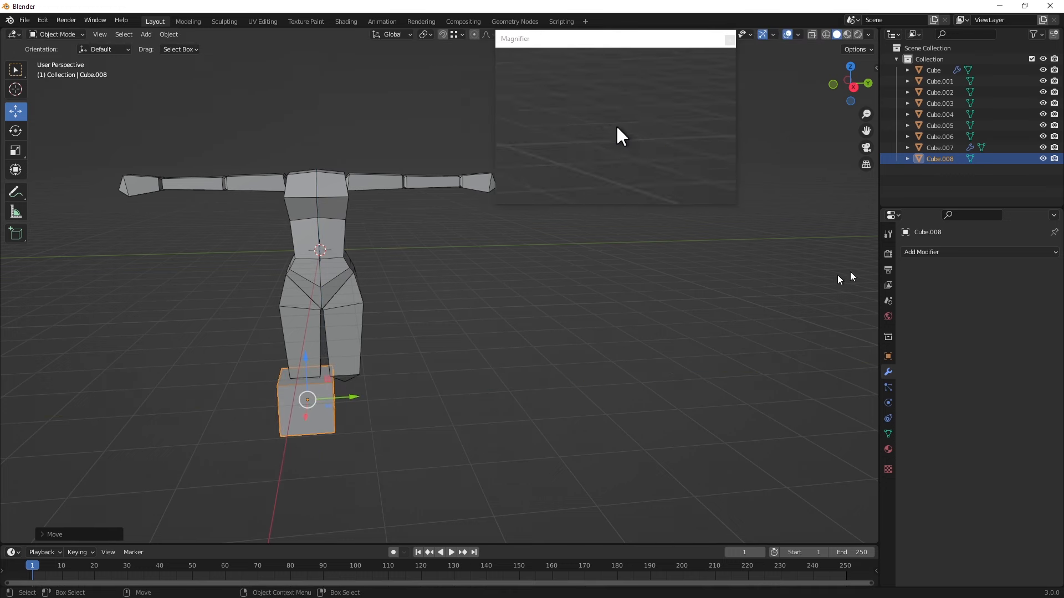
- Add a Mirror modifier to the new cube on the Y axis only, with the torso object Cube as mirror object
{"action": "left_click", "coordinate": [962, 254]}
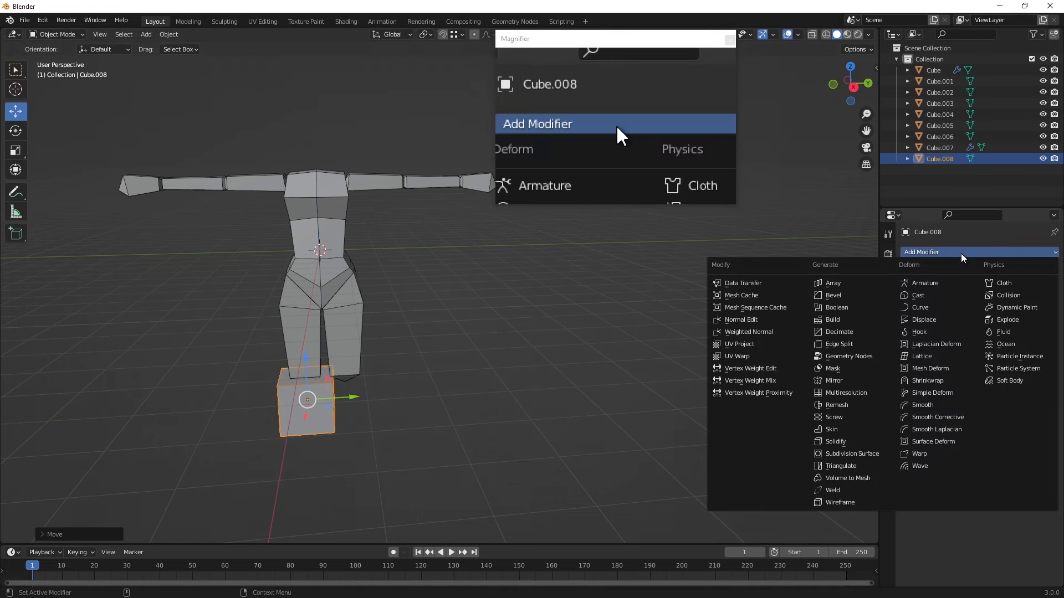
{"action": "left_click", "coordinate": [836, 382]}
{"action": "left_click", "coordinate": [1003, 287]}
{"action": "left_click", "coordinate": [983, 286]}
{"action": "left_click", "coordinate": [1032, 327]}
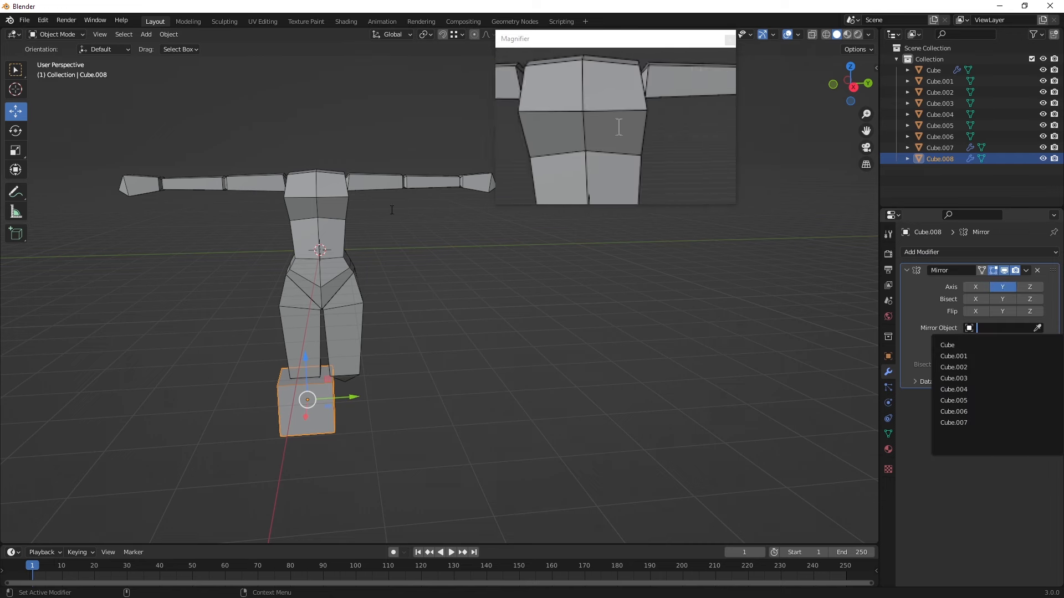
{"action": "left_click", "coordinate": [1038, 328]}
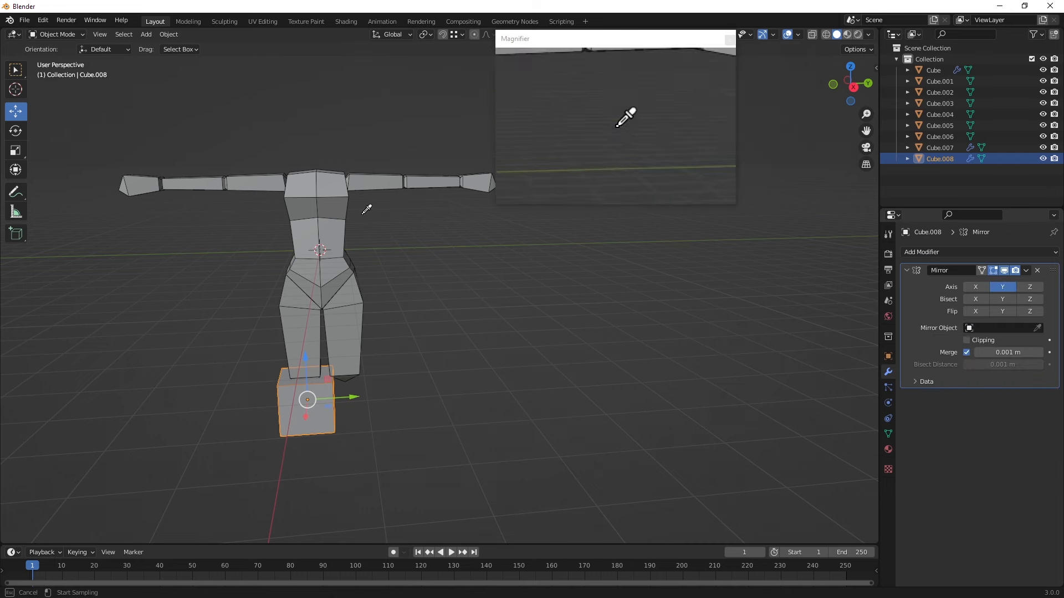
{"action": "left_click", "coordinate": [311, 195]}
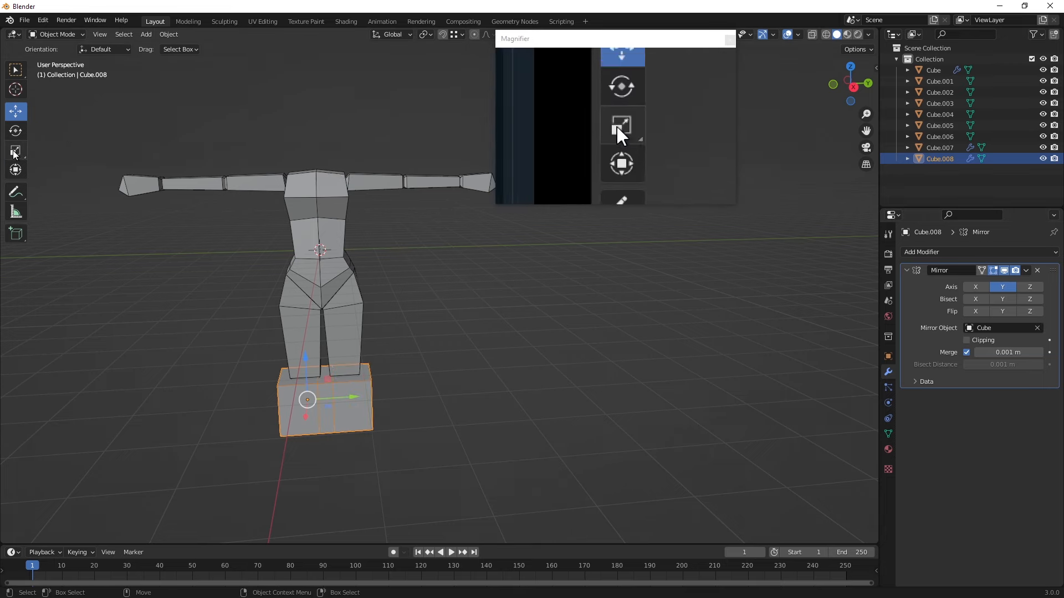
- Scale the lower-leg cube down in width and depth to make a slim block
{"action": "middle_click_drag", "start_coordinate": [316, 399], "coordinate": [320, 414]}
{"action": "left_click_drag", "start_coordinate": [334, 377], "coordinate": [324, 370]}
{"action": "middle_click_drag", "start_coordinate": [325, 370], "coordinate": [389, 341]}
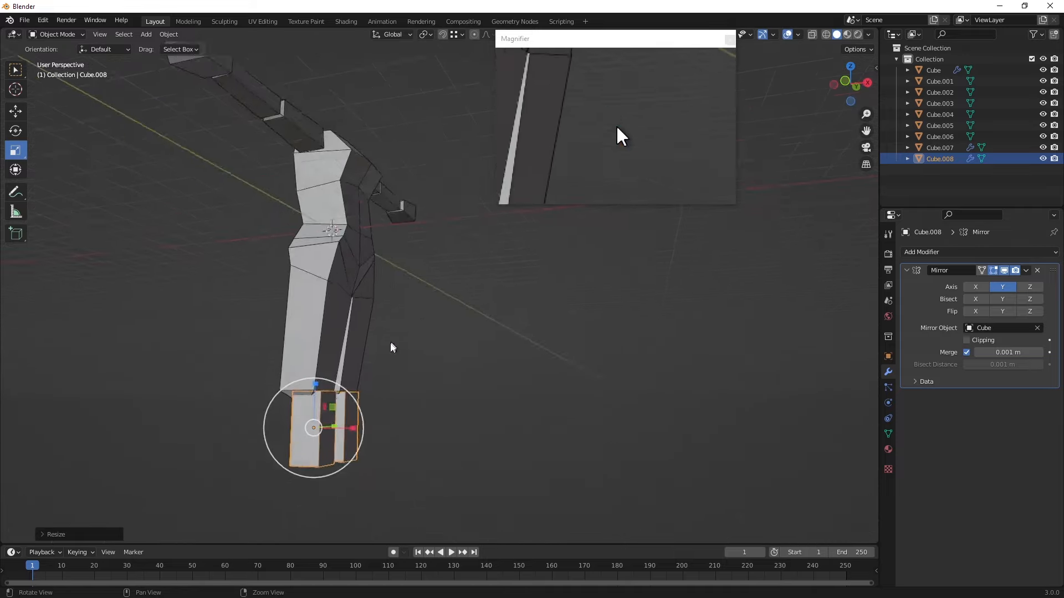
{"action": "scroll", "coordinate": [382, 344], "scroll_direction": "up", "scroll_amount": 3}
{"action": "middle_click_drag", "start_coordinate": [266, 410], "coordinate": [295, 295], "text": "shift"}
- Move the lower-leg block so that it lines up beneath the thigh
{"action": "left_click", "coordinate": [19, 115]}
{"action": "middle_click_drag", "start_coordinate": [302, 390], "coordinate": [404, 393]}
{"action": "left_click_drag", "start_coordinate": [404, 393], "coordinate": [383, 389]}
{"action": "middle_click_drag", "start_coordinate": [384, 389], "coordinate": [413, 330]}
{"action": "scroll", "coordinate": [261, 388], "scroll_direction": "up", "scroll_amount": 1}
{"action": "scroll", "coordinate": [376, 360], "scroll_direction": "down", "scroll_amount": 4}
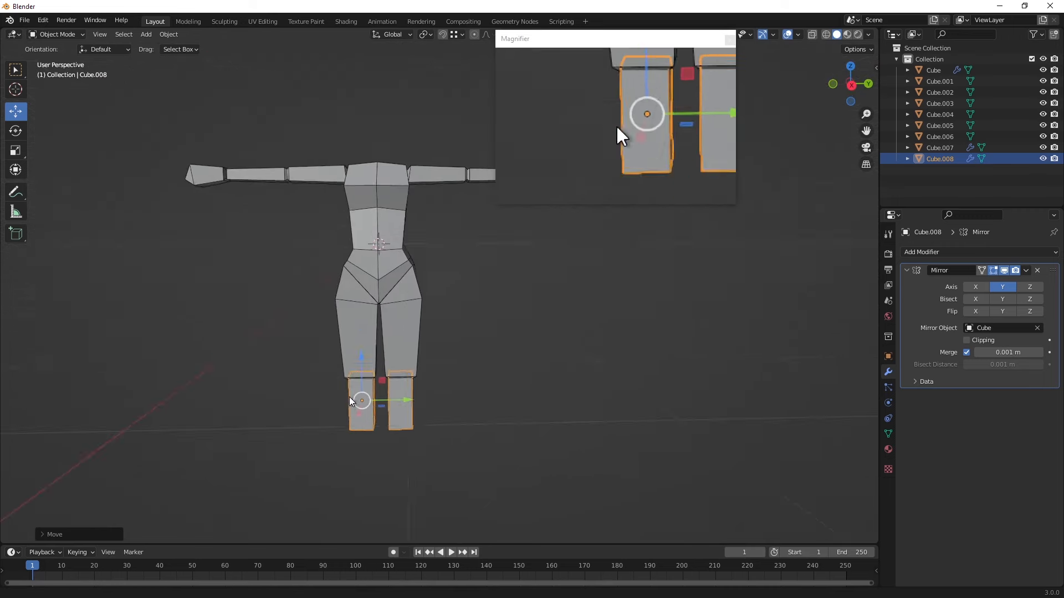
- Lower the lower-leg block so its top face clears the pointed knee end of the thigh, and deselect it
{"action": "scroll", "coordinate": [349, 397], "scroll_direction": "up", "scroll_amount": 7}
{"action": "middle_click_drag", "start_coordinate": [354, 304], "coordinate": [295, 312]}
{"action": "left_click", "coordinate": [15, 156]}
{"action": "middle_click_drag", "start_coordinate": [239, 244], "coordinate": [349, 246]}
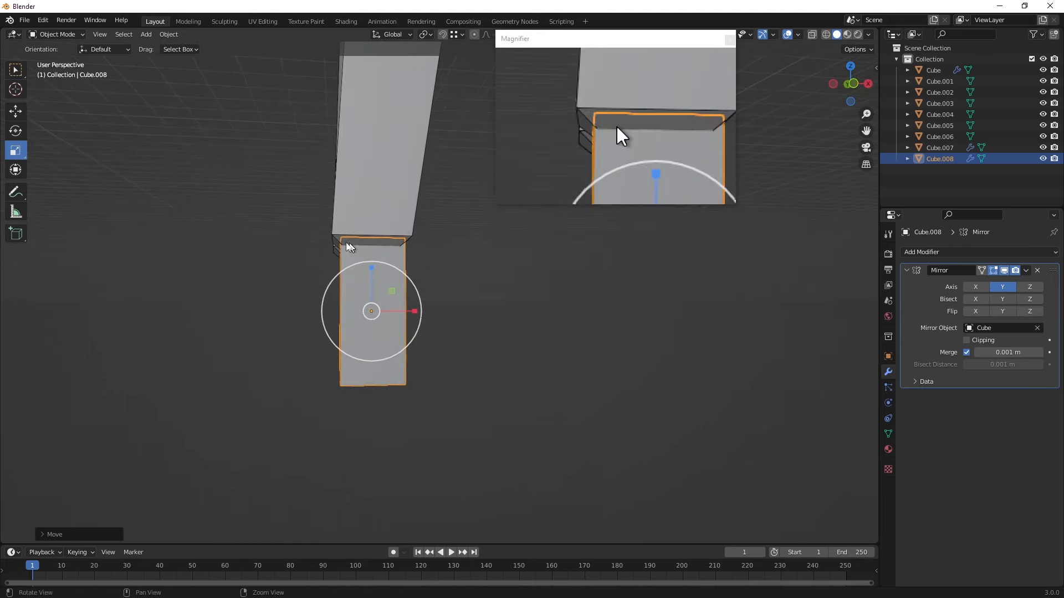
{"action": "left_click", "coordinate": [16, 110]}
{"action": "middle_click_drag", "start_coordinate": [387, 314], "coordinate": [408, 305]}
{"action": "left_click", "coordinate": [381, 272]}
{"action": "scroll", "coordinate": [399, 305], "scroll_direction": "up", "scroll_amount": 3}
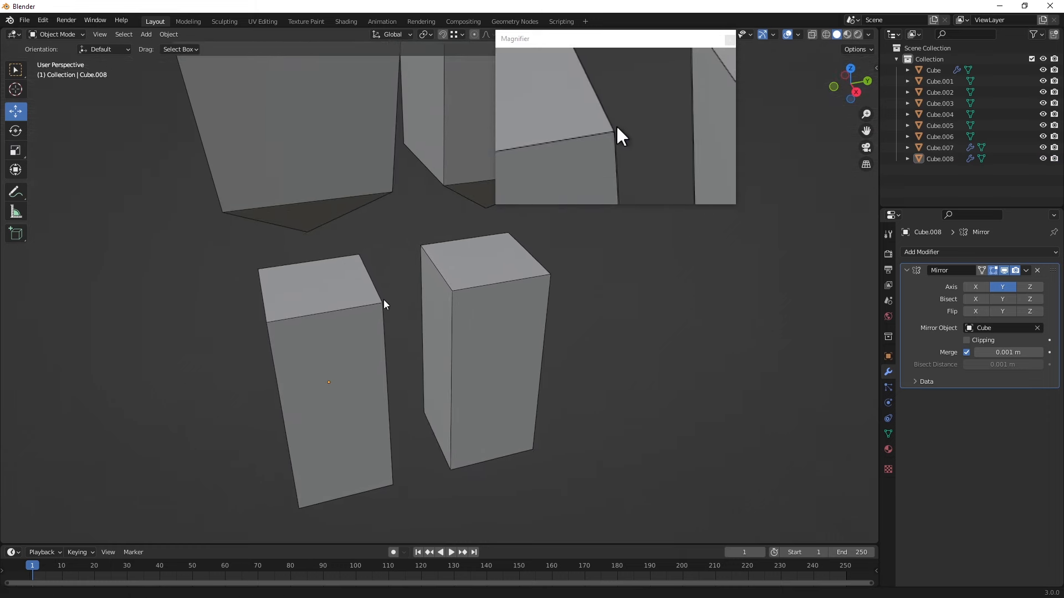
- Cut both diagonals across the top face of the lower-leg block with the Knife so they cross at its centre
{"action": "left_click", "coordinate": [328, 333]}
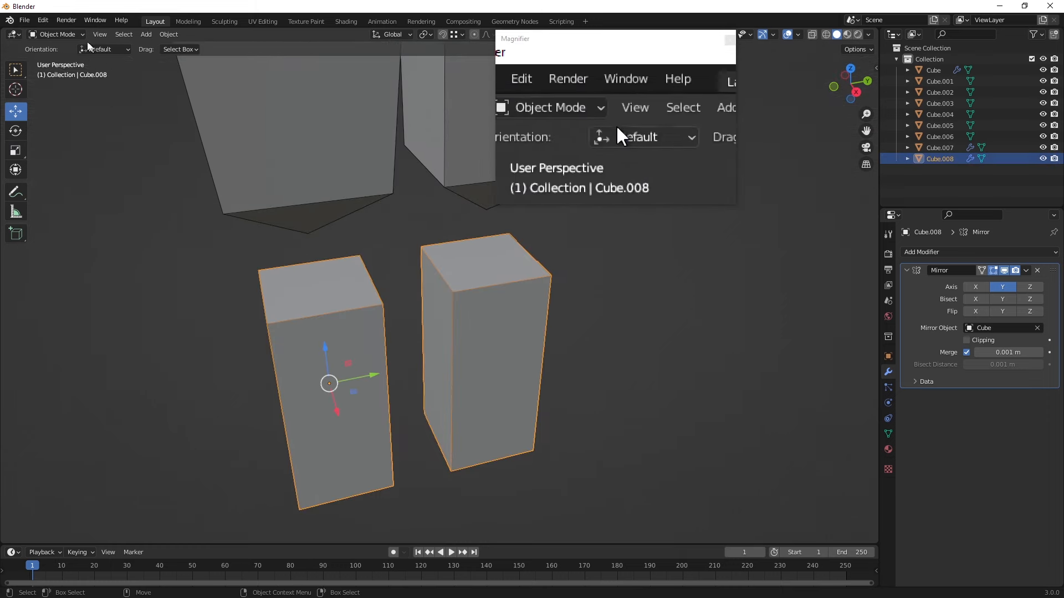
{"action": "left_click", "coordinate": [66, 35]}
{"action": "left_click", "coordinate": [65, 59]}
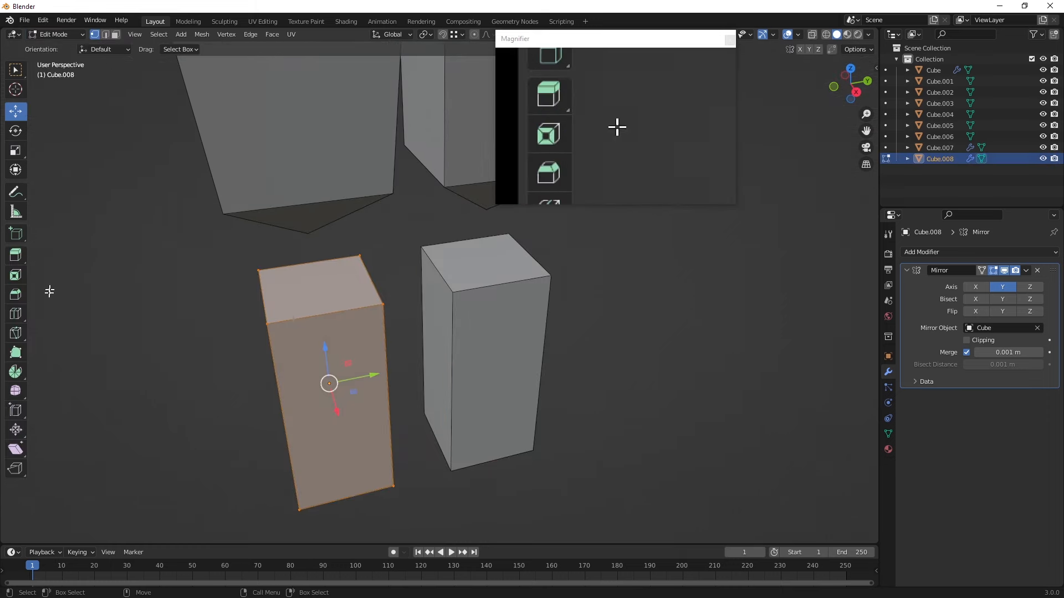
{"action": "left_click", "coordinate": [15, 333]}
{"action": "left_click", "coordinate": [258, 270]}
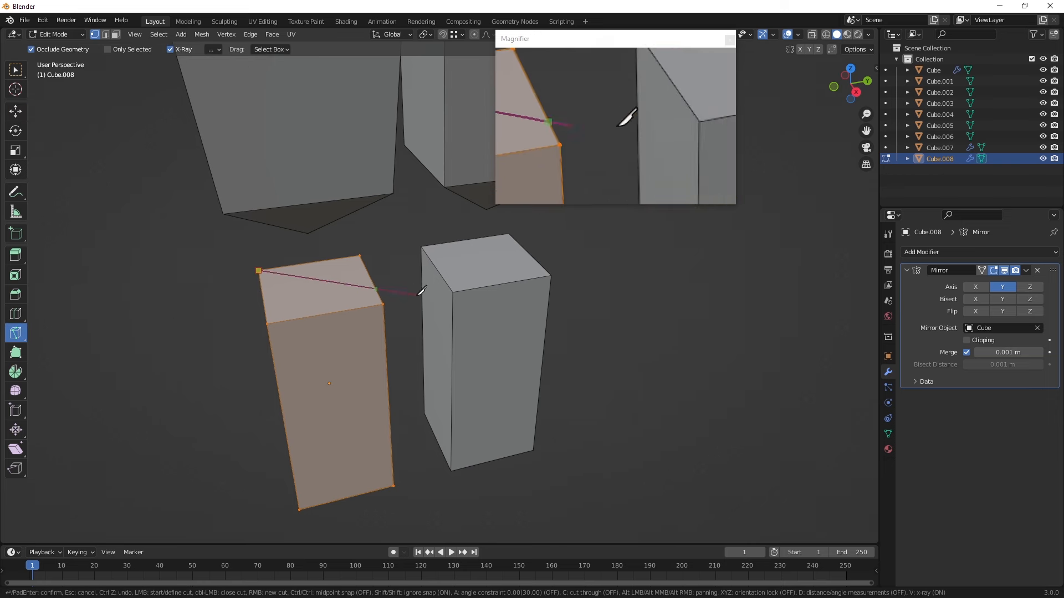
{"action": "left_click", "coordinate": [384, 304]}
{"action": "key", "text": "Return"}
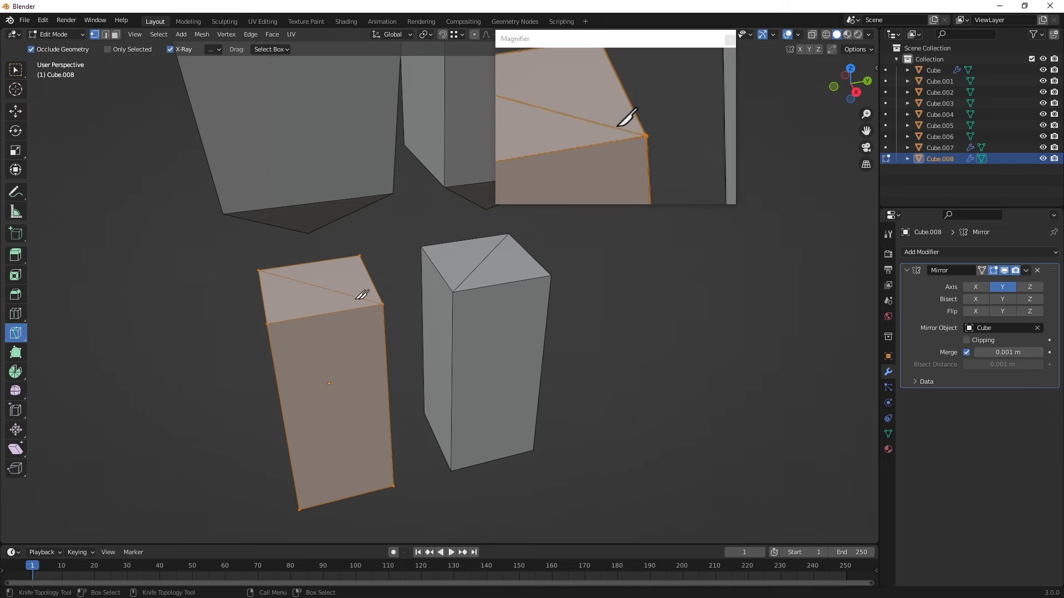
{"action": "left_click", "coordinate": [360, 256]}
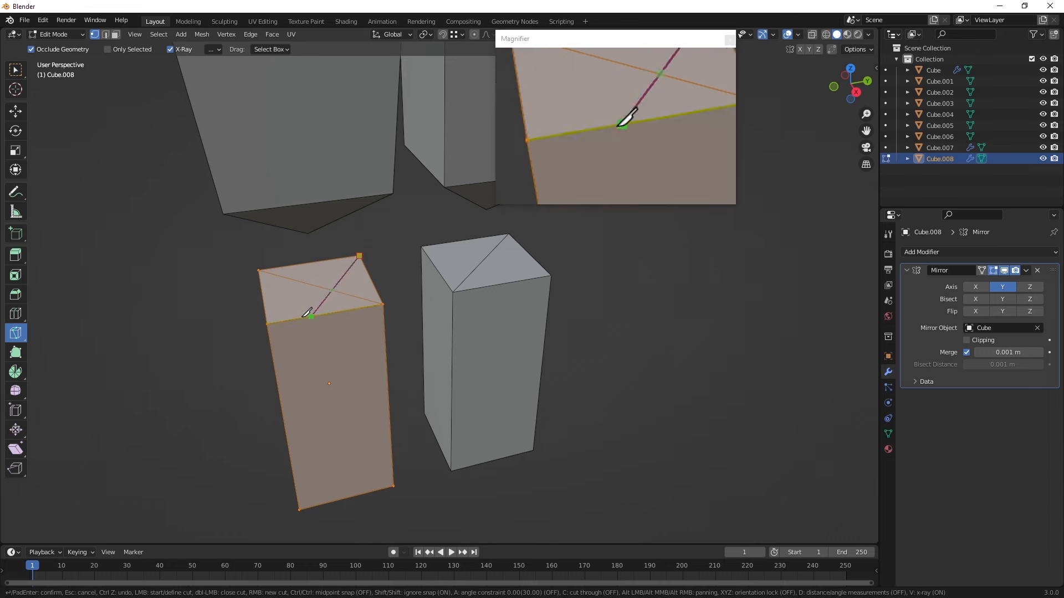
{"action": "left_click", "coordinate": [267, 324]}
{"action": "key", "text": "Return"}
- Raise the centre vertex of the lower-leg block's top face to form a pointed knee end
{"action": "left_click", "coordinate": [12, 113]}
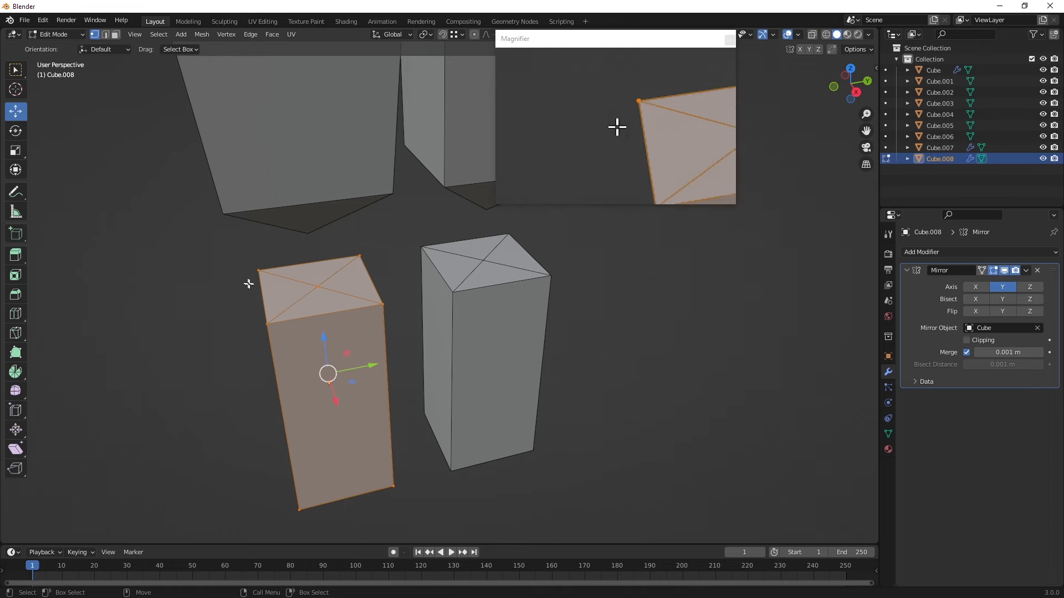
{"action": "left_click_drag", "start_coordinate": [321, 252], "coordinate": [312, 208]}
{"action": "middle_click_drag", "start_coordinate": [312, 208], "coordinate": [435, 207]}
{"action": "scroll", "coordinate": [415, 252], "scroll_direction": "down", "scroll_amount": 3}
{"action": "middle_click_drag", "start_coordinate": [424, 310], "coordinate": [389, 249], "text": "shift"}
{"action": "middle_click_drag", "start_coordinate": [391, 324], "coordinate": [406, 245], "text": "shift"}
- Select the bottom vertices of the lower-leg block and shift them horizontally to adjust the shin's slant
{"action": "middle_click_drag", "start_coordinate": [366, 319], "coordinate": [231, 325]}
{"action": "left_click_drag", "start_coordinate": [247, 330], "coordinate": [455, 413]}
{"action": "middle_click_drag", "start_coordinate": [455, 413], "coordinate": [544, 396]}
{"action": "left_click_drag", "start_coordinate": [382, 347], "coordinate": [345, 350]}
{"action": "left_click", "coordinate": [254, 321], "text": "shift"}
{"action": "left_click_drag", "start_coordinate": [391, 377], "coordinate": [304, 285]}
{"action": "left_click_drag", "start_coordinate": [395, 344], "coordinate": [376, 344]}
- Lengthen the lower leg by moving its bottom vertices down along Z by about 1.07 m
{"action": "scroll", "coordinate": [389, 319], "scroll_direction": "down", "scroll_amount": 3}
{"action": "left_click_drag", "start_coordinate": [392, 307], "coordinate": [407, 360], "text": "alt"}
{"action": "left_click_drag", "start_coordinate": [407, 361], "coordinate": [399, 432], "text": "alt+shift"}
{"action": "scroll", "coordinate": [400, 414], "scroll_direction": "down", "scroll_amount": 2}
{"action": "left_click_drag", "start_coordinate": [415, 362], "coordinate": [339, 388], "text": "alt+shift"}
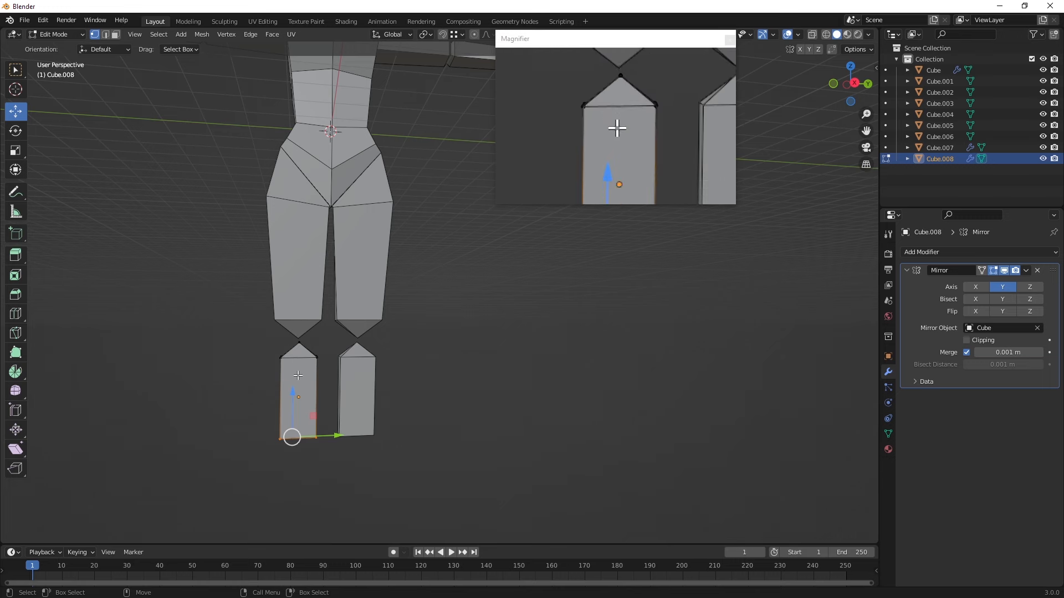
{"action": "key", "text": "g"}
{"action": "key", "text": "z"}
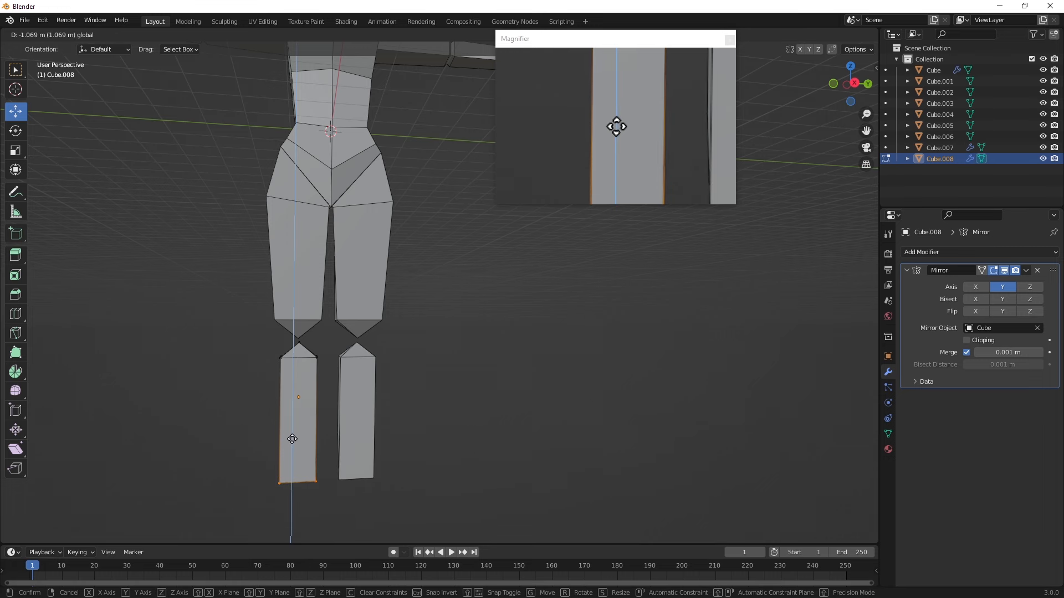
{"action": "left_click", "coordinate": [292, 437]}
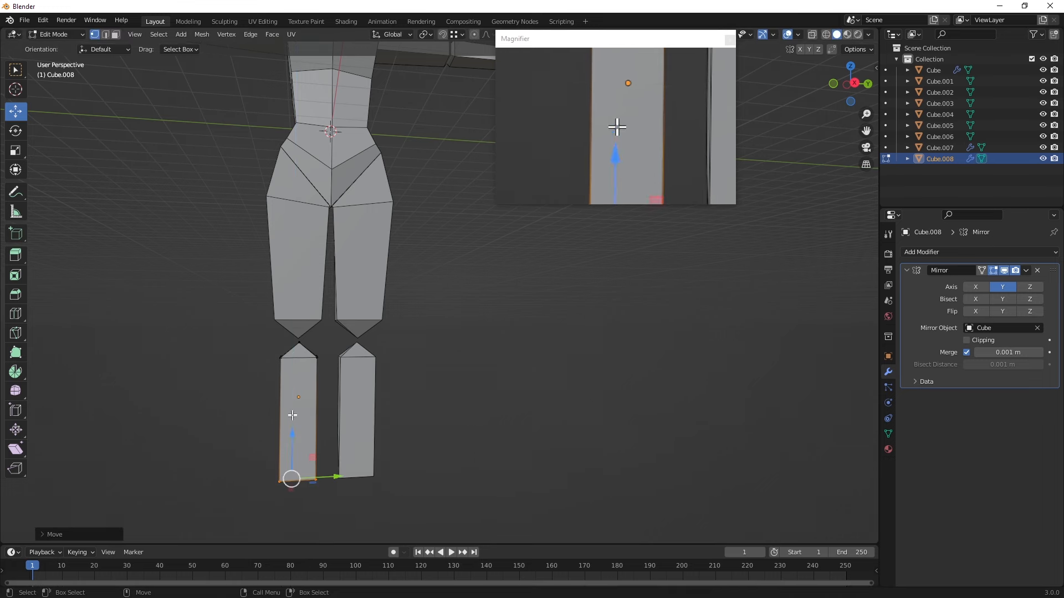
- Select the lower leg's four bottom vertices and scale them down along Z to level the bottom end
{"action": "scroll", "coordinate": [280, 394], "scroll_direction": "down", "scroll_amount": 4}
{"action": "mouse_move", "coordinate": [281, 393]}
{"action": "middle_mouse_down"}
{"action": "mouse_move", "coordinate": [284, 373]}
{"action": "mouse_move", "coordinate": [250, 392]}
{"action": "mouse_move", "coordinate": [297, 392]}
{"action": "middle_mouse_up"}
{"action": "scroll", "coordinate": [332, 377], "scroll_direction": "up", "scroll_amount": 4}
{"action": "middle_click_drag", "start_coordinate": [355, 346], "coordinate": [492, 282]}
{"action": "left_click_drag", "start_coordinate": [494, 252], "coordinate": [497, 304]}
{"action": "middle_click_drag", "start_coordinate": [497, 304], "coordinate": [271, 318]}
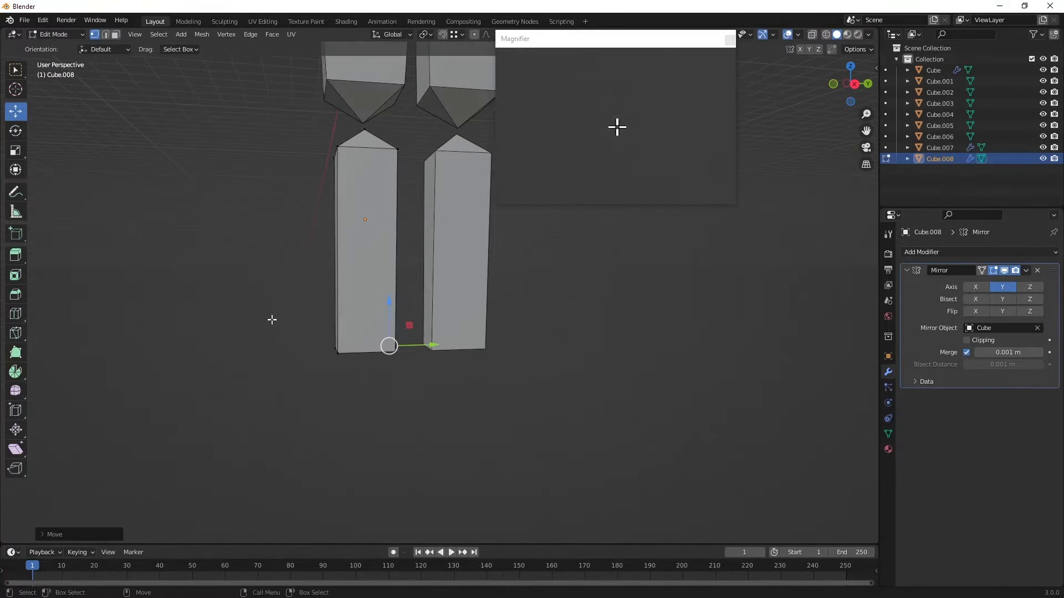
{"action": "middle_click_drag", "start_coordinate": [423, 399], "coordinate": [387, 356]}
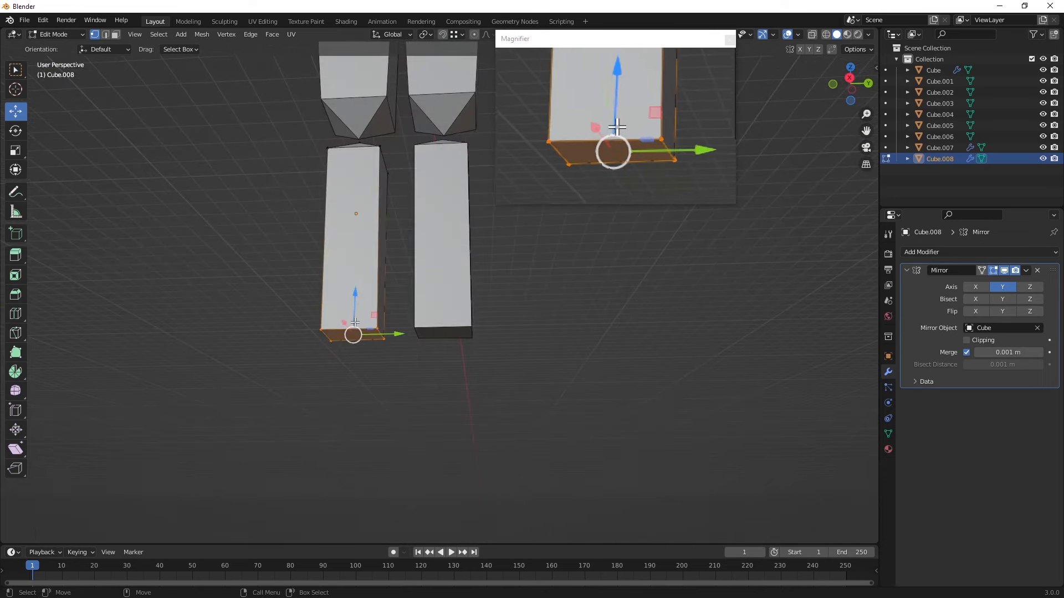
{"action": "key", "text": "e"}
{"action": "mouse_move", "coordinate": [353, 298]}
{"action": "left_mouse_down"}
{"action": "mouse_move", "coordinate": [356, 311]}
{"action": "mouse_move", "coordinate": [356, 299]}
{"action": "left_mouse_up"}
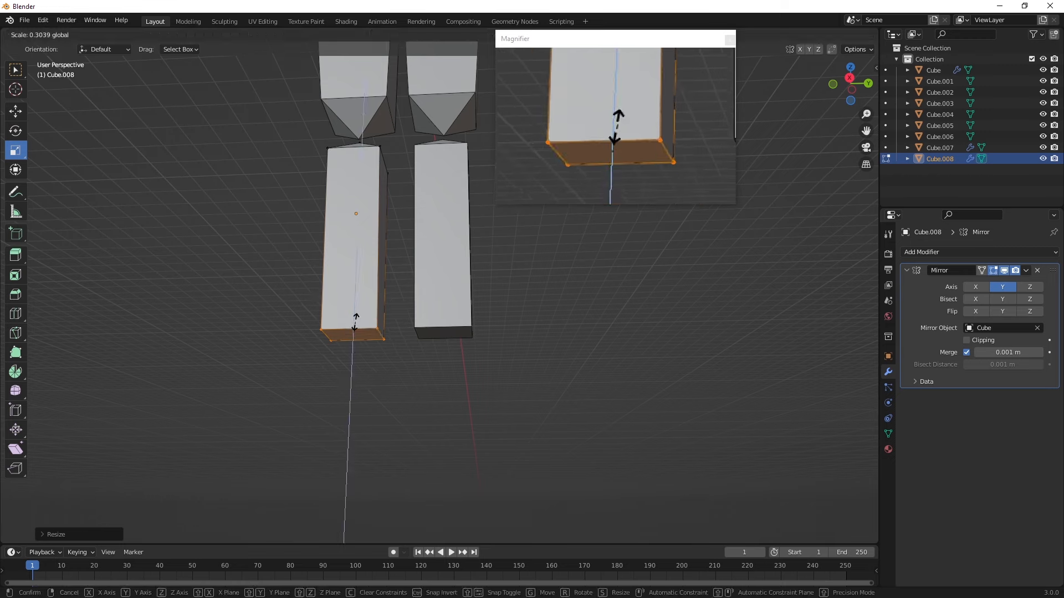
{"action": "left_click", "coordinate": [355, 320]}
{"action": "left_click", "coordinate": [444, 349]}
- Select the bottom face of the lower leg and scale it down so the leg tapers toward the ankle
{"action": "middle_click_drag", "start_coordinate": [403, 273], "coordinate": [343, 351]}
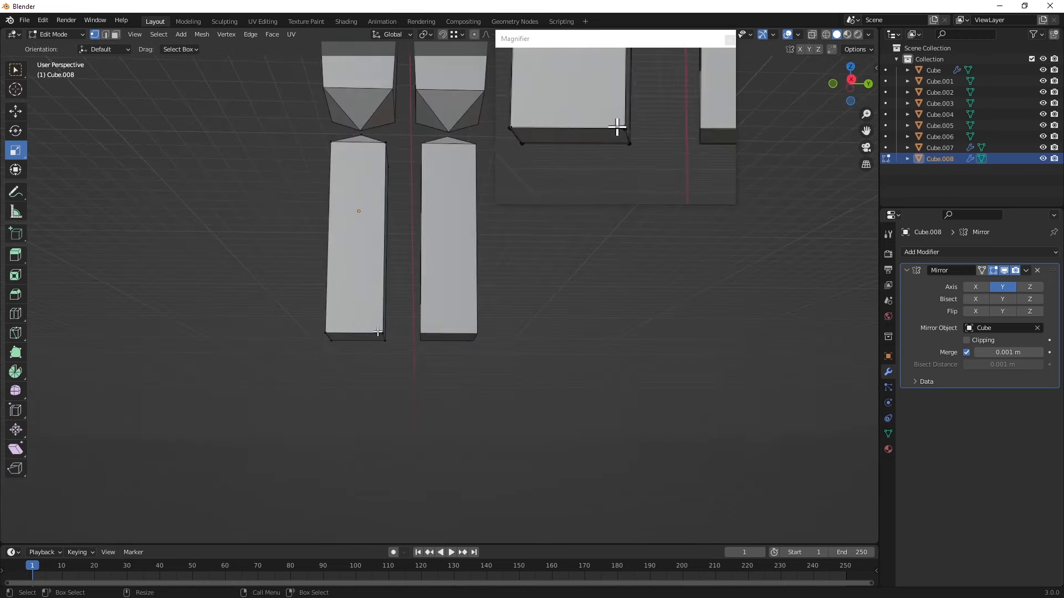
{"action": "scroll", "coordinate": [377, 331], "scroll_direction": "up", "scroll_amount": 2}
{"action": "middle_click_drag", "start_coordinate": [226, 358], "coordinate": [116, 162]}
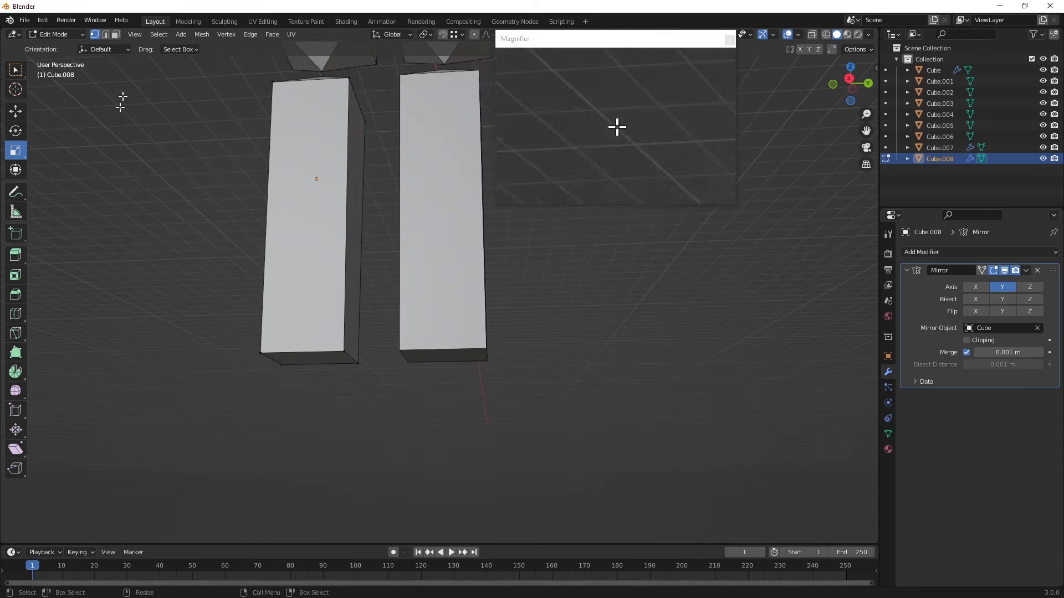
{"action": "middle_click_drag", "start_coordinate": [318, 358], "coordinate": [349, 394]}
{"action": "left_click", "coordinate": [353, 335]}
{"action": "middle_click_drag", "start_coordinate": [354, 336], "coordinate": [356, 304]}
{"action": "left_click", "coordinate": [360, 316]}
{"action": "left_click_drag", "start_coordinate": [366, 327], "coordinate": [352, 329]}
{"action": "scroll", "coordinate": [353, 329], "scroll_direction": "down", "scroll_amount": 3}
{"action": "middle_click_drag", "start_coordinate": [353, 323], "coordinate": [351, 356]}
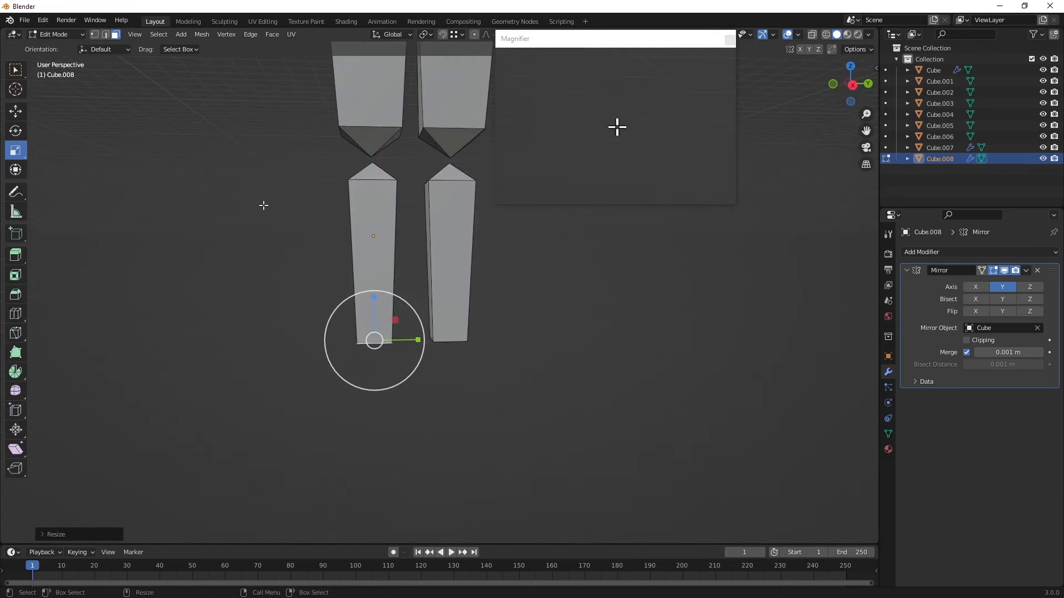
- Return to Object Mode and raise the lower leg so its pointed top fits into the thigh's lower end
{"action": "left_click", "coordinate": [57, 35]}
{"action": "left_click", "coordinate": [62, 56]}
{"action": "left_click", "coordinate": [58, 37]}
{"action": "left_click", "coordinate": [61, 47]}
{"action": "left_click_drag", "start_coordinate": [373, 195], "coordinate": [374, 164]}
{"action": "mouse_move", "coordinate": [373, 165]}
{"action": "middle_mouse_down"}
{"action": "mouse_move", "coordinate": [346, 173]}
{"action": "mouse_move", "coordinate": [382, 175]}
{"action": "middle_mouse_up"}
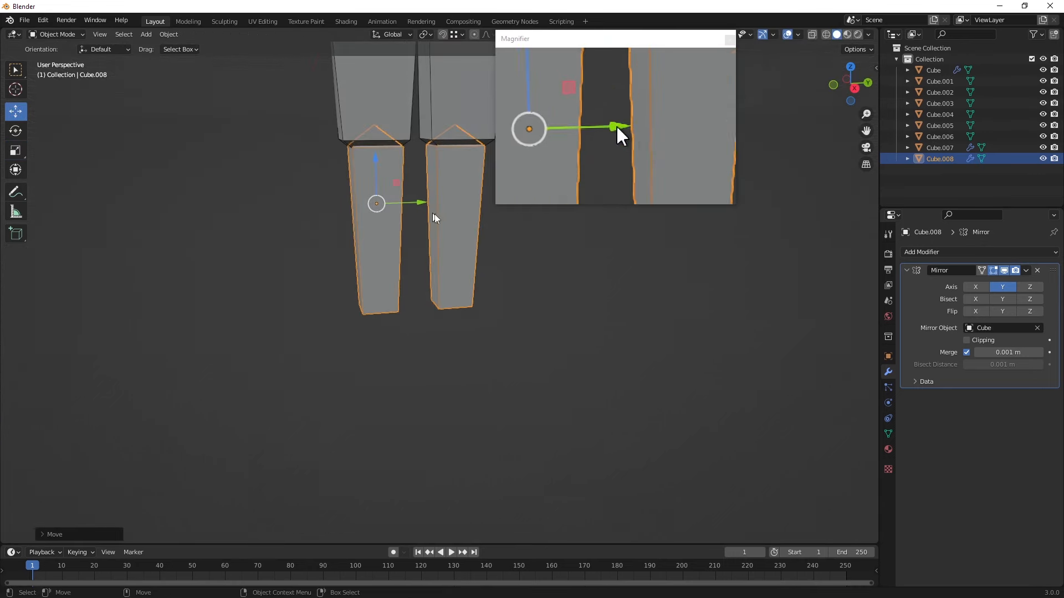
{"action": "left_click_drag", "start_coordinate": [418, 201], "coordinate": [402, 178]}
- Scale the whole lower leg in width and depth to match the end of the thigh, and deselect it
{"action": "key", "text": "shift+space"}
{"action": "key", "text": "s"}
{"action": "middle_click_drag", "start_coordinate": [410, 191], "coordinate": [381, 282]}
{"action": "left_click_drag", "start_coordinate": [380, 294], "coordinate": [387, 295]}
{"action": "middle_click_drag", "start_coordinate": [387, 294], "coordinate": [398, 219]}
{"action": "left_click_drag", "start_coordinate": [414, 204], "coordinate": [417, 213]}
{"action": "key", "text": "shift+space"}
{"action": "key", "text": "g"}
{"action": "middle_click_drag", "start_coordinate": [417, 212], "coordinate": [441, 328]}
{"action": "left_click", "coordinate": [523, 256]}
- Select the thigh and lower-leg objects together and open both in Edit Mode
{"action": "scroll", "coordinate": [326, 274], "scroll_direction": "up", "scroll_amount": 3}
{"action": "middle_click_drag", "start_coordinate": [343, 288], "coordinate": [387, 248], "text": "shift"}
{"action": "left_click", "coordinate": [374, 218]}
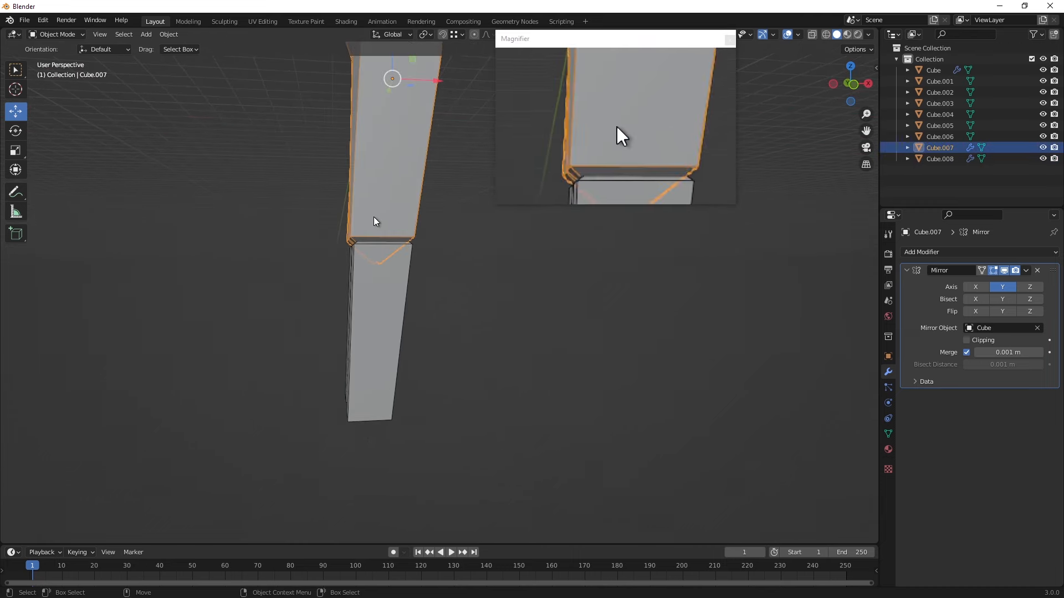
{"action": "left_click", "coordinate": [366, 279], "text": "shift"}
{"action": "left_click", "coordinate": [77, 37]}
{"action": "left_click", "coordinate": [53, 61]}
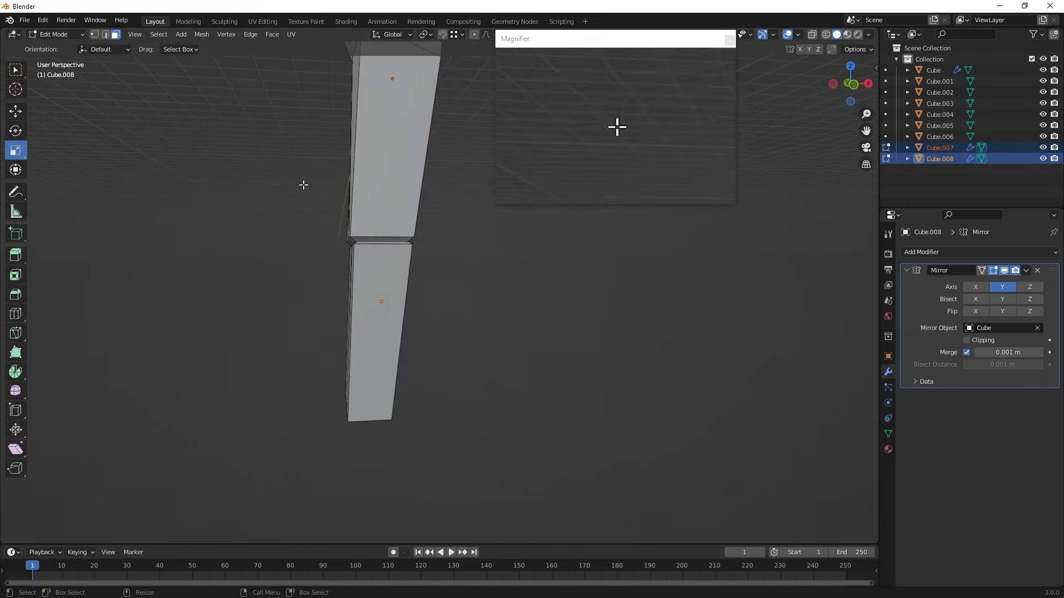
{"action": "middle_click_drag", "start_coordinate": [379, 239], "coordinate": [354, 240]}
- Try moving the rear edge at the top of the lower leg forward along X at the knee
{"action": "left_click", "coordinate": [353, 240]}
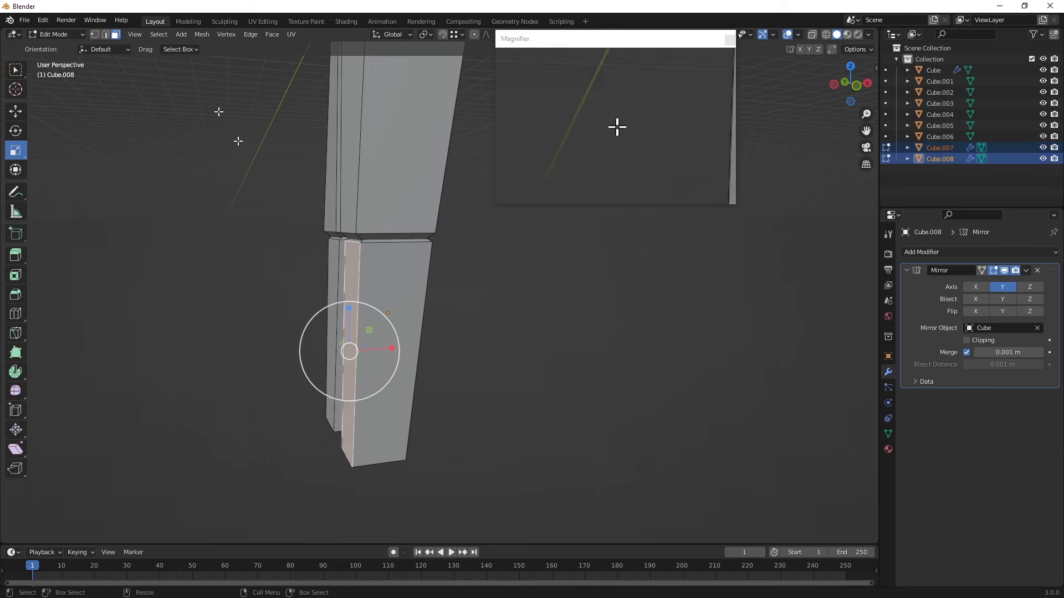
{"action": "left_click", "coordinate": [105, 34]}
{"action": "left_click", "coordinate": [348, 236]}
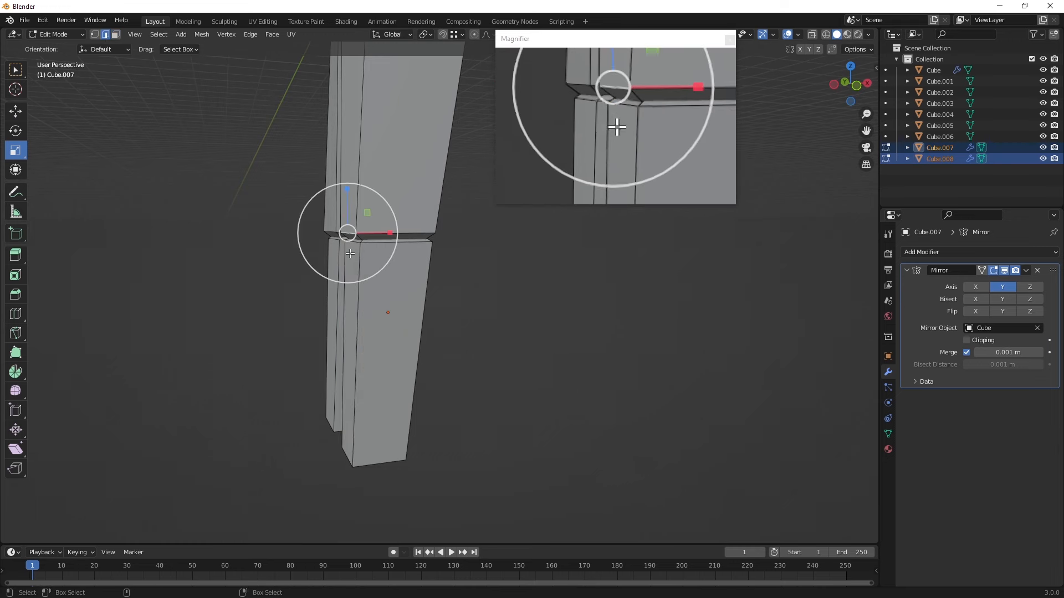
{"action": "left_click", "coordinate": [15, 111]}
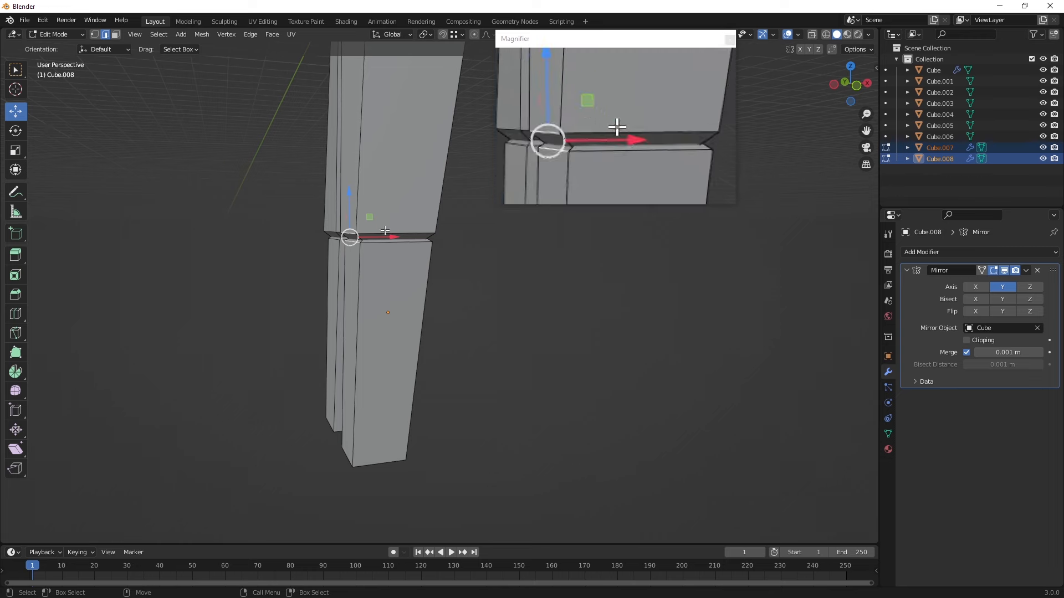
{"action": "left_click_drag", "start_coordinate": [392, 237], "coordinate": [403, 239]}
{"action": "middle_click_drag", "start_coordinate": [403, 239], "coordinate": [392, 259]}
{"action": "scroll", "coordinate": [391, 259], "scroll_direction": "up", "scroll_amount": 4}
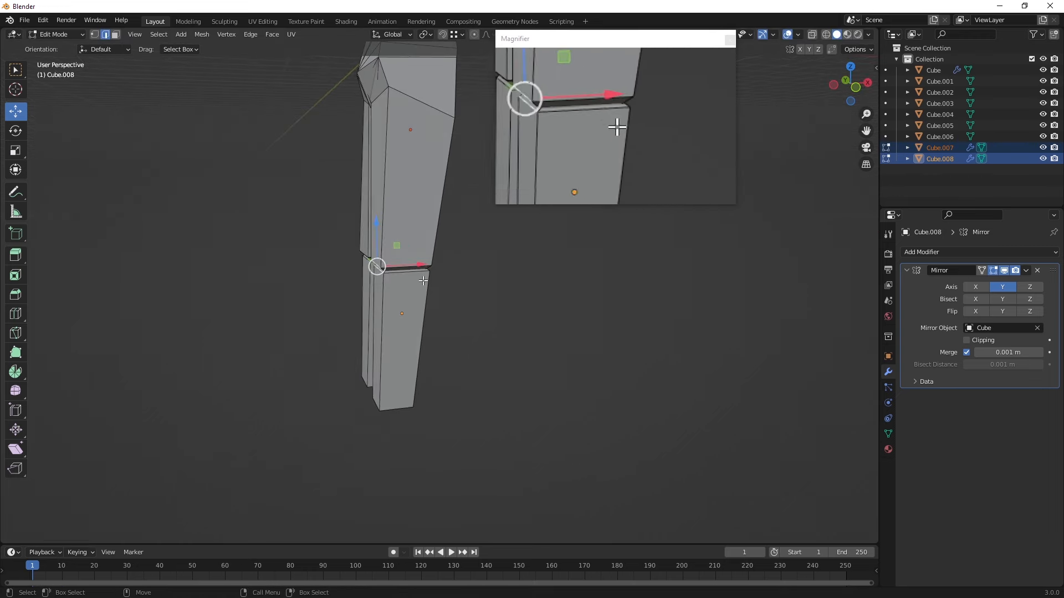
{"action": "left_click", "coordinate": [420, 277]}
{"action": "left_click_drag", "start_coordinate": [353, 231], "coordinate": [362, 231]}
- Try adding a horizontal loop cut around the lower leg a short way below the knee
{"action": "left_click", "coordinate": [15, 313]}
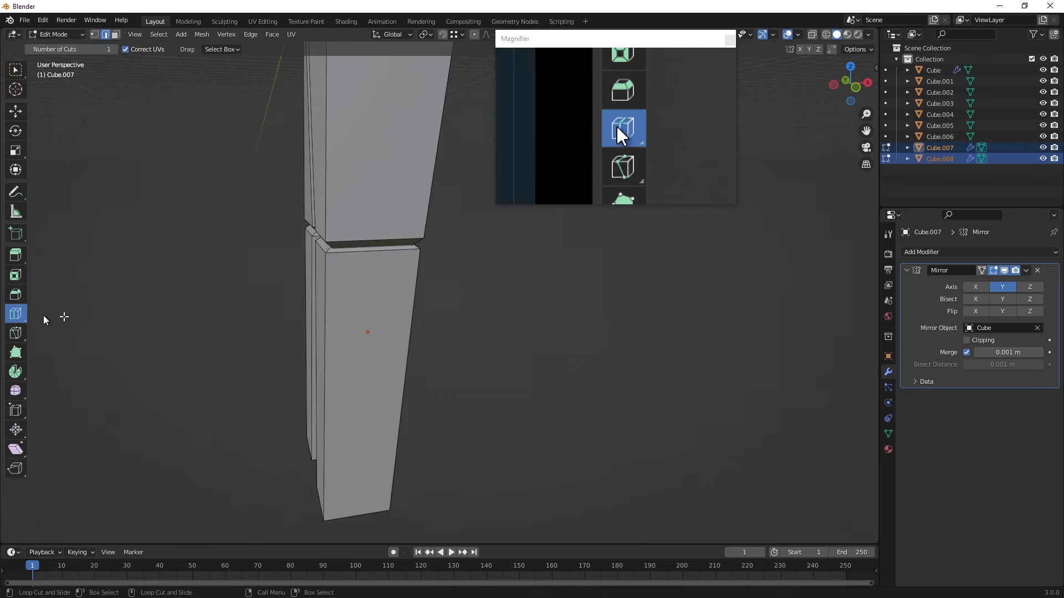
{"action": "key", "text": "ctrl+z"}
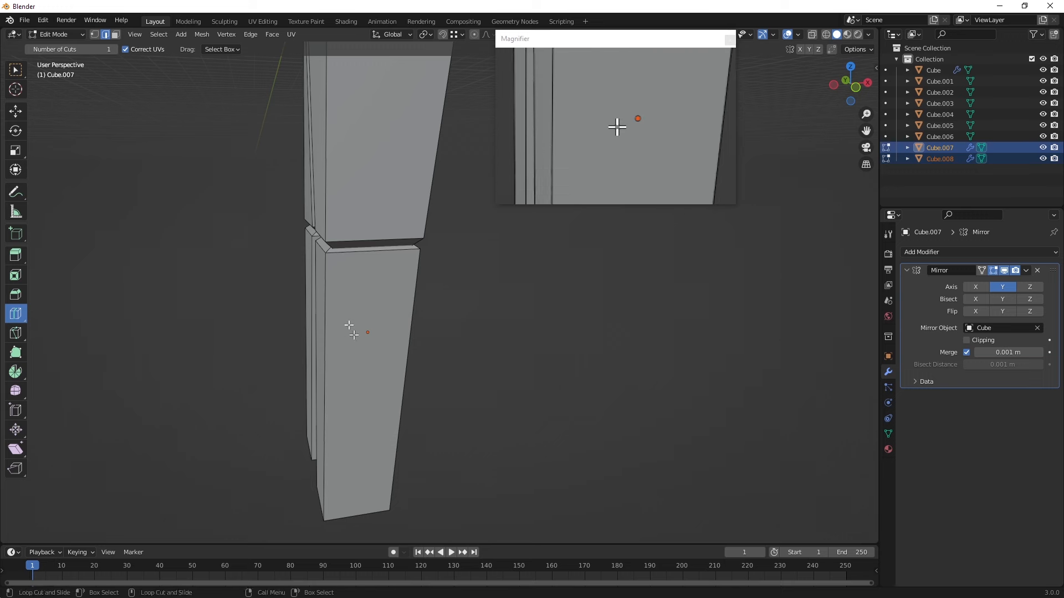
{"action": "left_click_drag", "start_coordinate": [328, 364], "coordinate": [311, 276]}
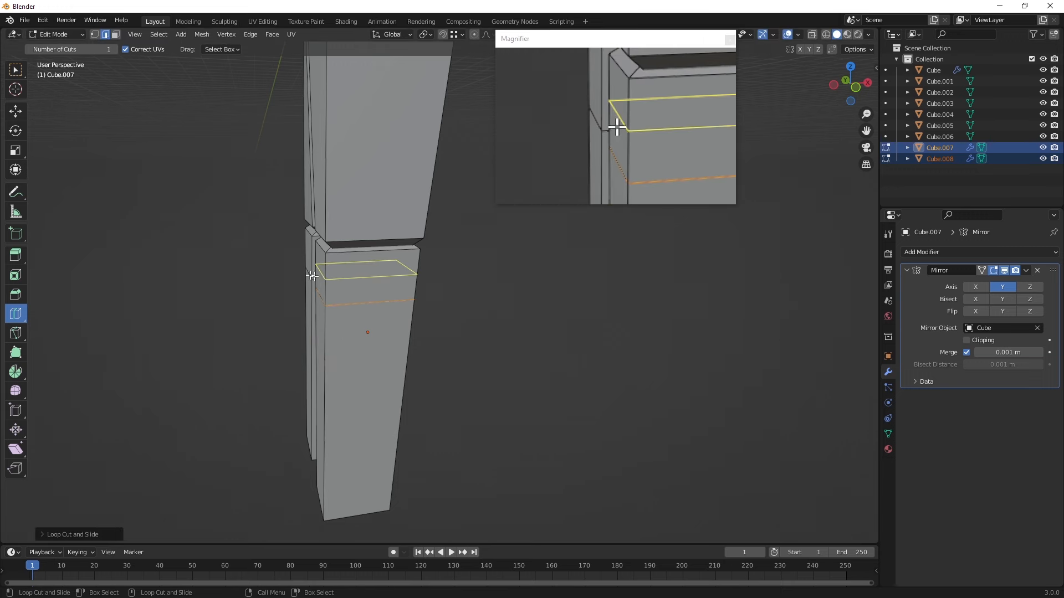
- Try moving the lower leg's top rear edge forward along X to slope the calf above the loop cut
{"action": "left_click", "coordinate": [15, 116]}
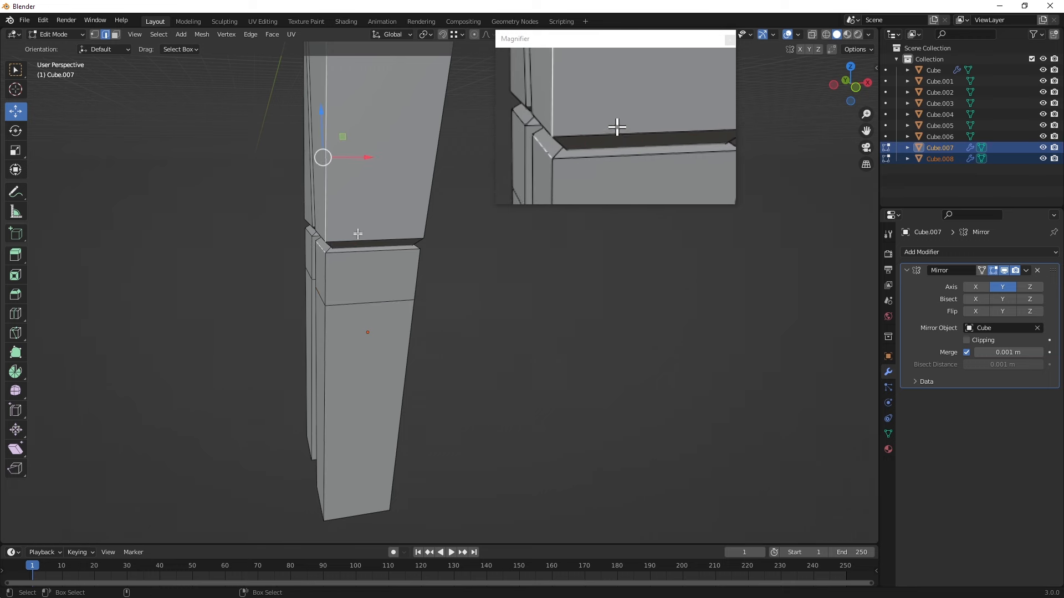
{"action": "left_click", "coordinate": [318, 240]}
{"action": "scroll", "coordinate": [316, 230], "scroll_direction": "up", "scroll_amount": 1}
{"action": "middle_click_drag", "start_coordinate": [315, 225], "coordinate": [335, 233], "text": "alt"}
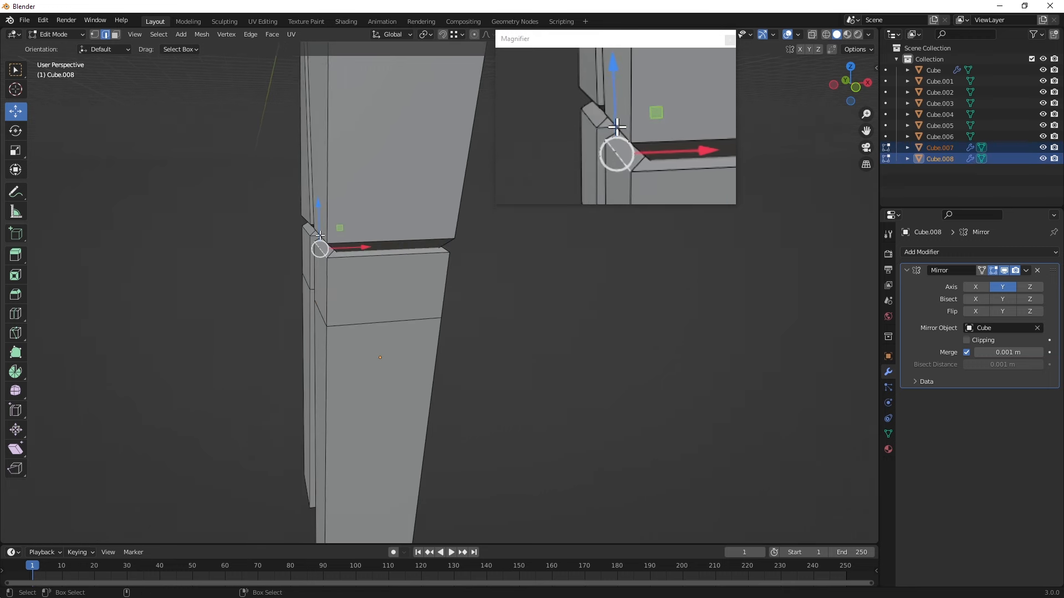
{"action": "left_click_drag", "start_coordinate": [337, 241], "coordinate": [354, 246]}
{"action": "middle_click_drag", "start_coordinate": [386, 269], "coordinate": [339, 284]}
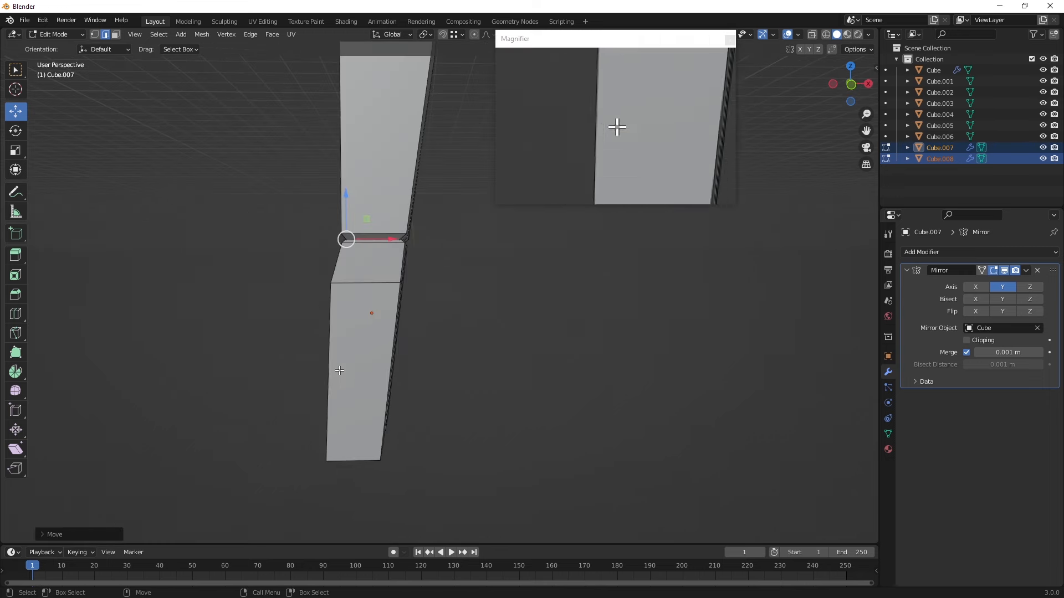
- Extrude the bottom face of the lower leg straight down about 0.5 m to start the foot
{"action": "middle_click_drag", "start_coordinate": [338, 370], "coordinate": [330, 318]}
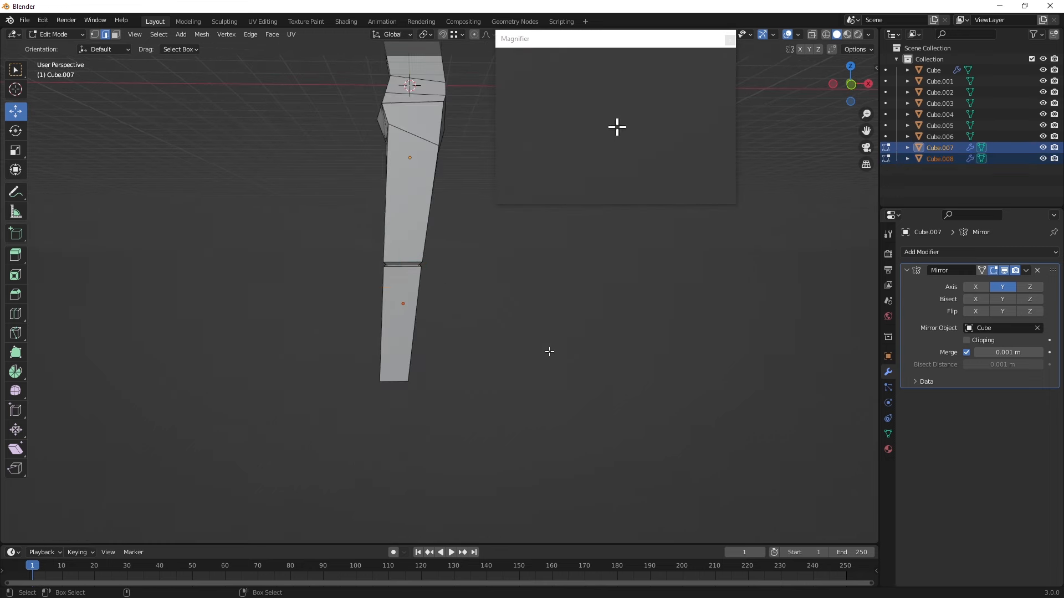
{"action": "middle_click_drag", "start_coordinate": [517, 322], "coordinate": [388, 310]}
{"action": "scroll", "coordinate": [353, 291], "scroll_direction": "up", "scroll_amount": 5}
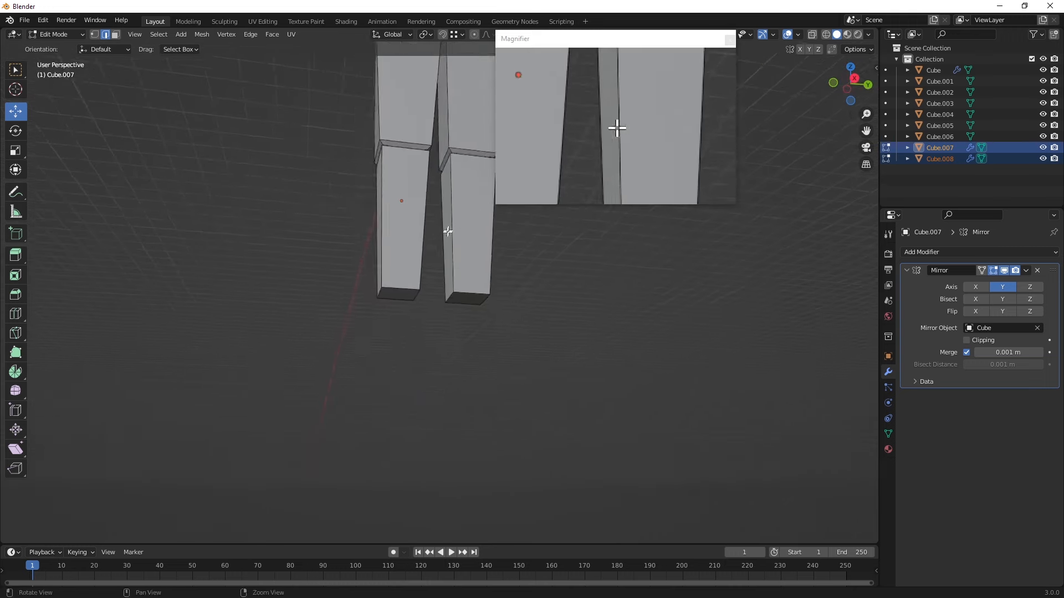
{"action": "left_click", "coordinate": [116, 34]}
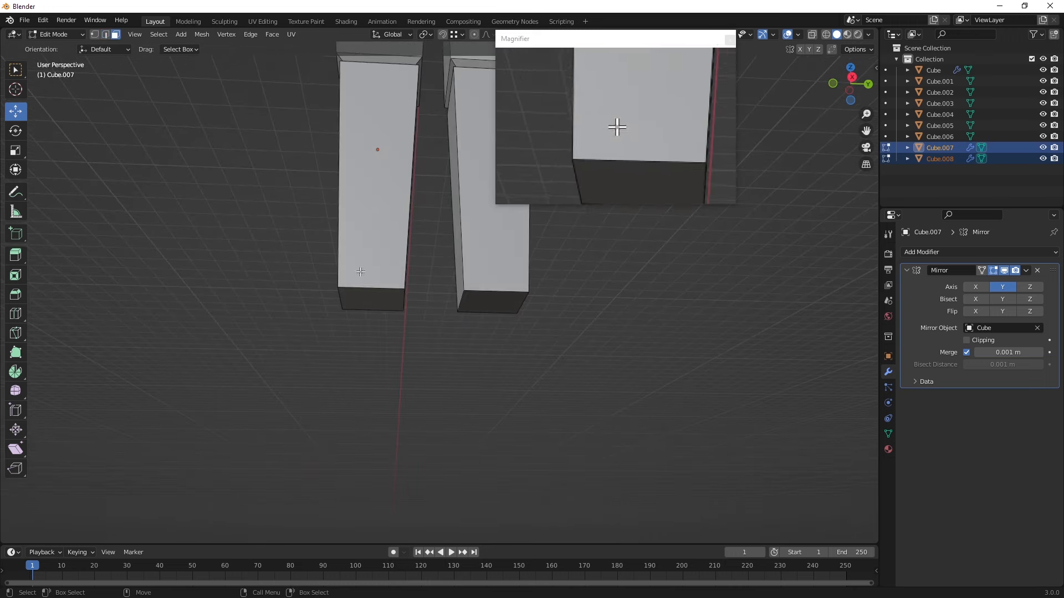
{"action": "left_click", "coordinate": [357, 299]}
{"action": "middle_click_drag", "start_coordinate": [359, 298], "coordinate": [393, 306]}
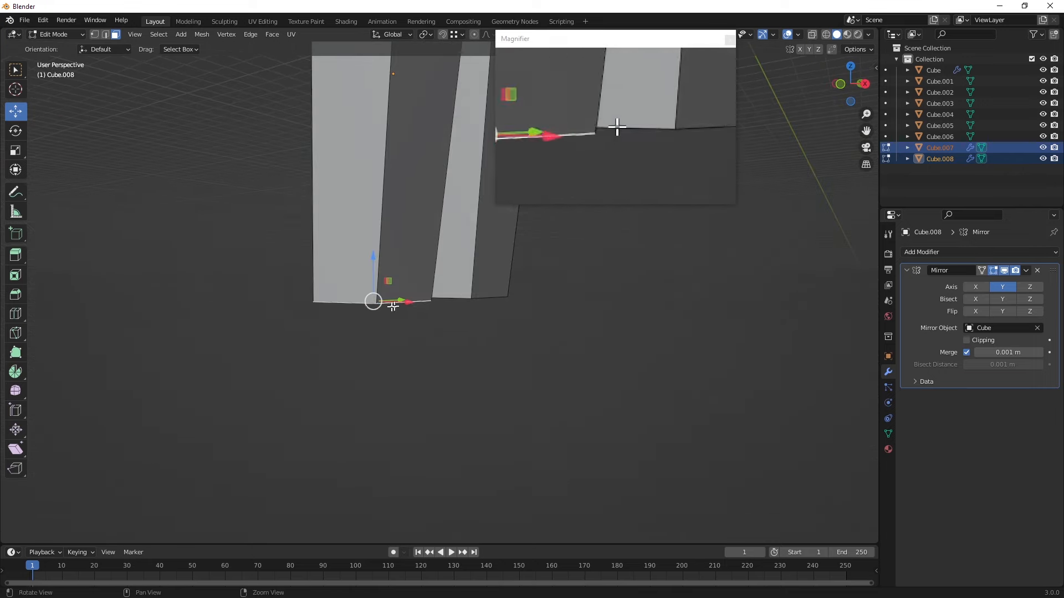
{"action": "left_click", "coordinate": [15, 254]}
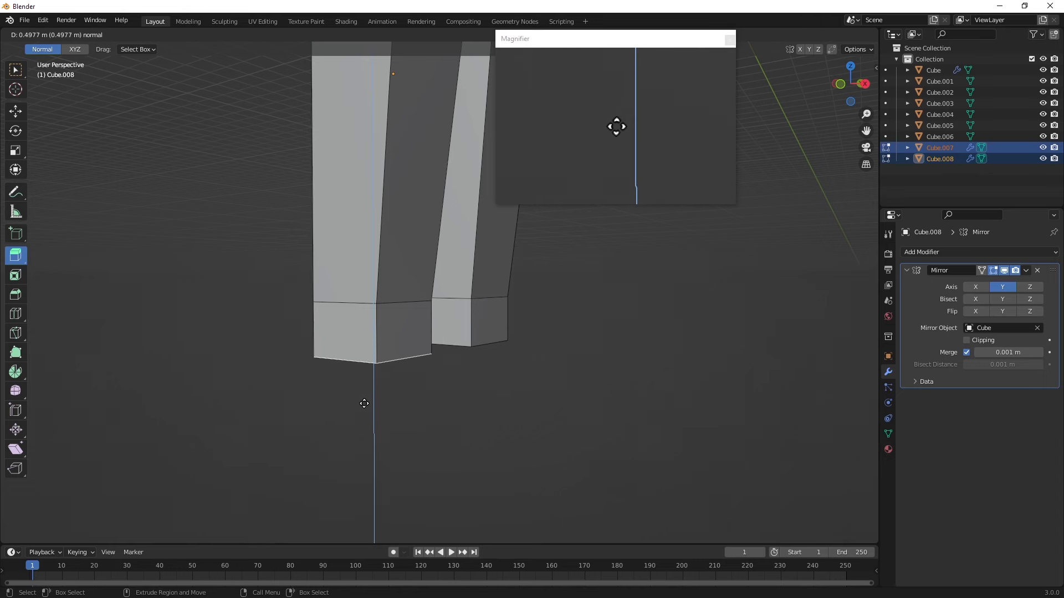
{"action": "middle_click_drag", "start_coordinate": [364, 403], "coordinate": [421, 321]}
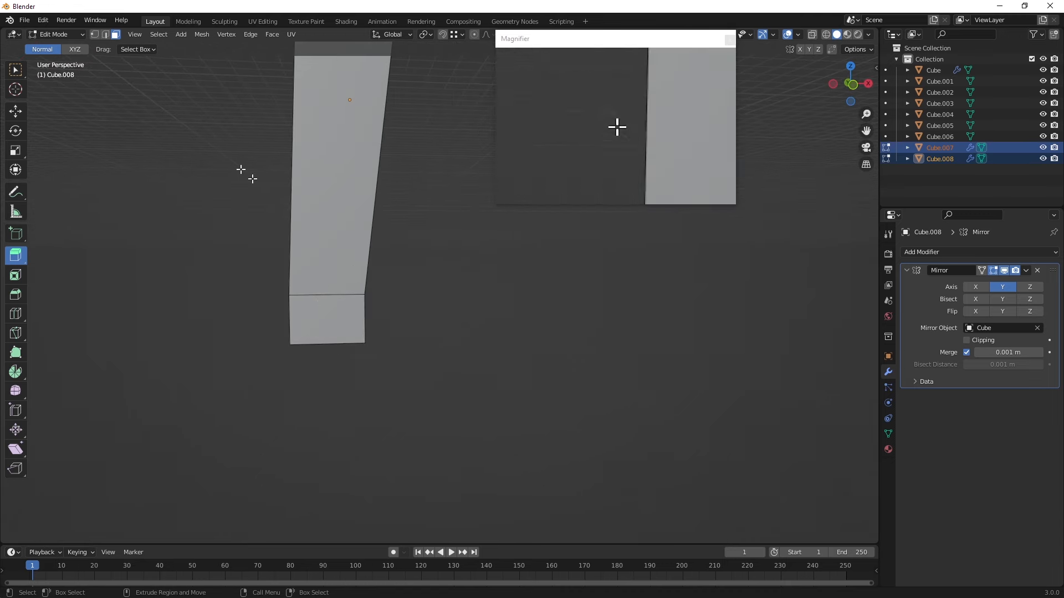
- Extrude the front face of the ankle block forward along X and lower its end face along Z to slope the instep
{"action": "left_click", "coordinate": [75, 50]}
{"action": "middle_click_drag", "start_coordinate": [481, 344], "coordinate": [306, 346]}
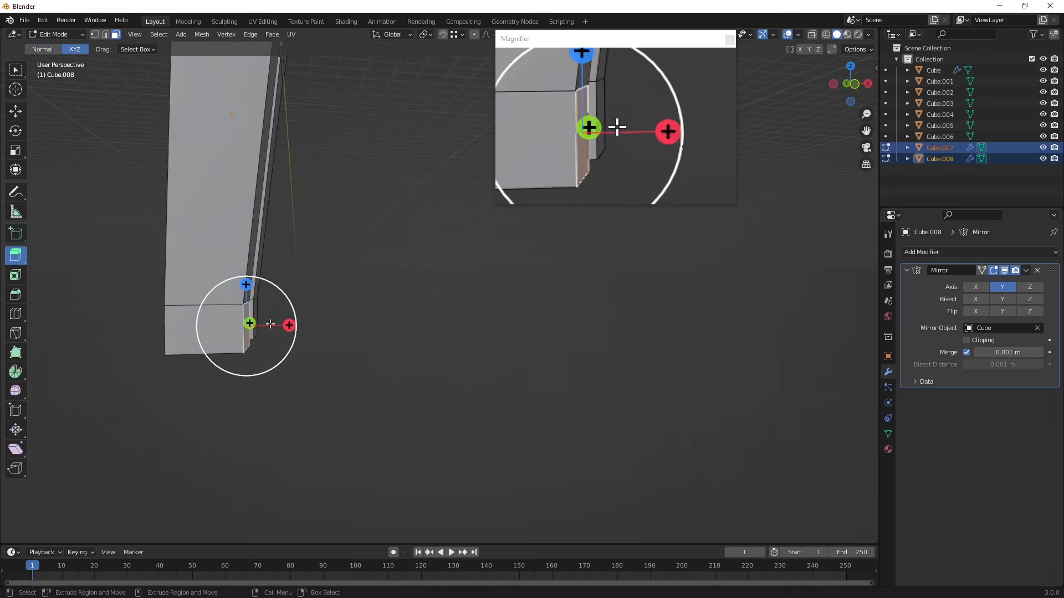
{"action": "left_click_drag", "start_coordinate": [288, 325], "coordinate": [361, 329]}
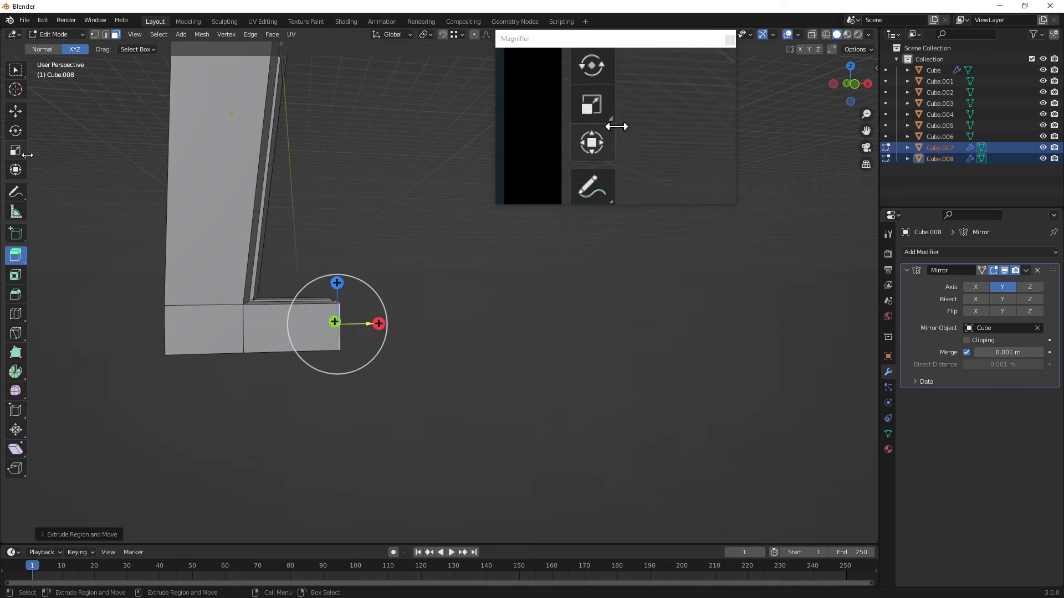
{"action": "left_click", "coordinate": [15, 110]}
{"action": "left_click_drag", "start_coordinate": [339, 281], "coordinate": [336, 346]}
{"action": "middle_click_drag", "start_coordinate": [380, 352], "coordinate": [332, 360]}
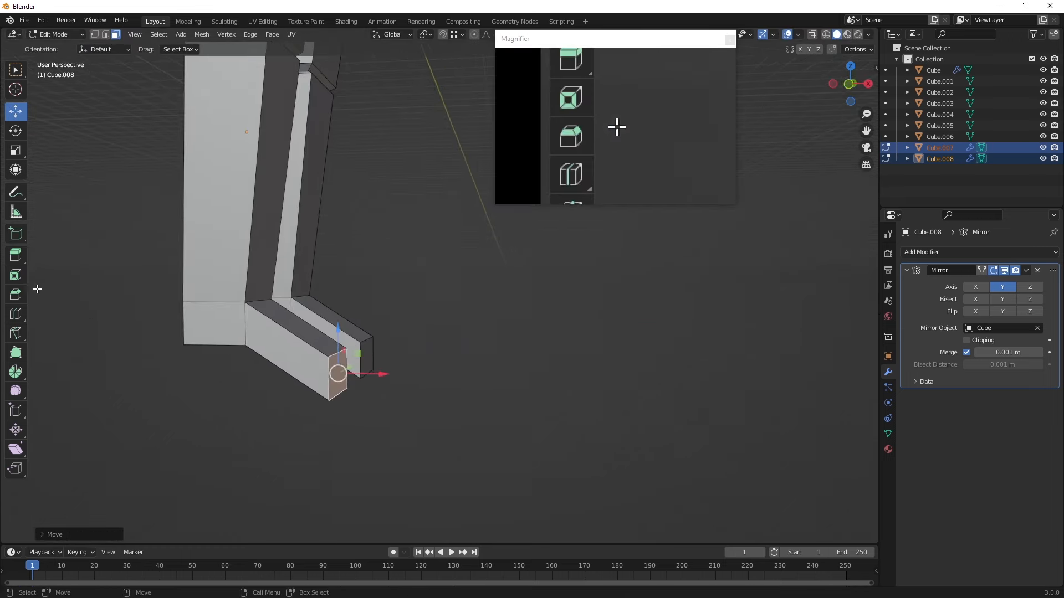
- Extrude the end face of the instep forward about 0.5 m to form the toe section
{"action": "left_click", "coordinate": [15, 255]}
{"action": "left_click_drag", "start_coordinate": [380, 373], "coordinate": [416, 385]}
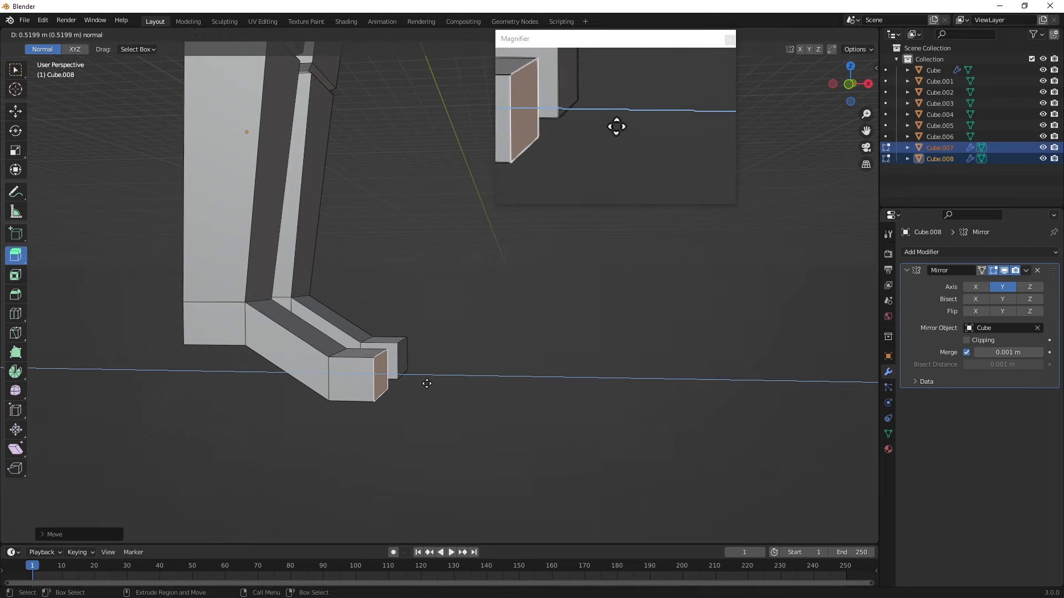
{"action": "scroll", "coordinate": [494, 375], "scroll_direction": "down", "scroll_amount": 4}
{"action": "middle_click_drag", "start_coordinate": [493, 375], "coordinate": [113, 93]}
{"action": "scroll", "coordinate": [398, 395], "scroll_direction": "up", "scroll_amount": 3}
- Move the toe section's front and underside faces slightly outward along Y
{"action": "left_click", "coordinate": [16, 111]}
{"action": "middle_click_drag", "start_coordinate": [438, 319], "coordinate": [385, 321]}
{"action": "left_click", "coordinate": [249, 356], "text": "shift"}
{"action": "middle_click_drag", "start_coordinate": [248, 356], "coordinate": [297, 422]}
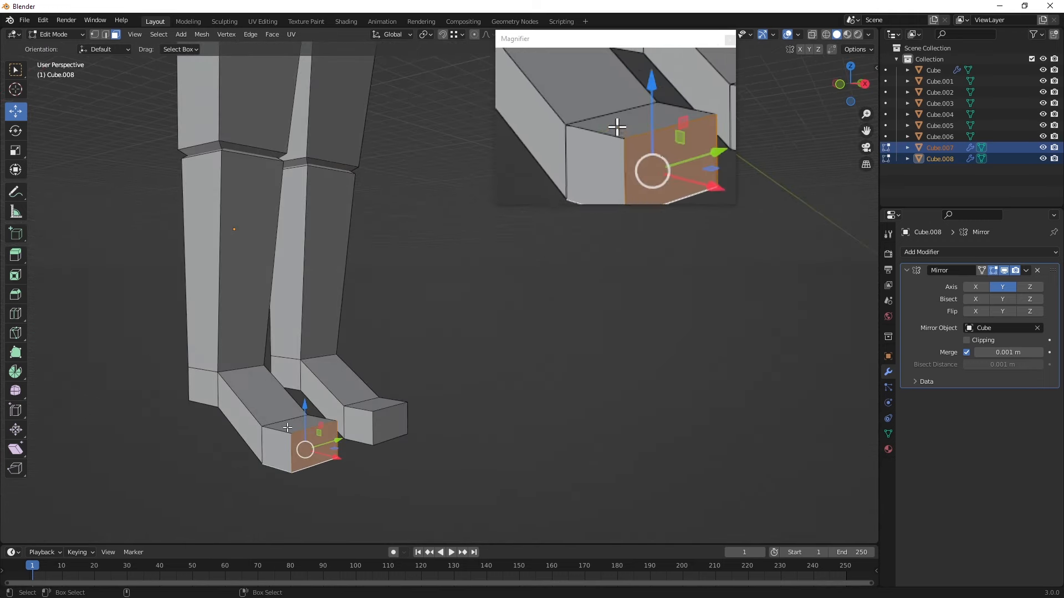
{"action": "left_click_drag", "start_coordinate": [324, 441], "coordinate": [313, 446]}
{"action": "middle_click_drag", "start_coordinate": [314, 446], "coordinate": [372, 430]}
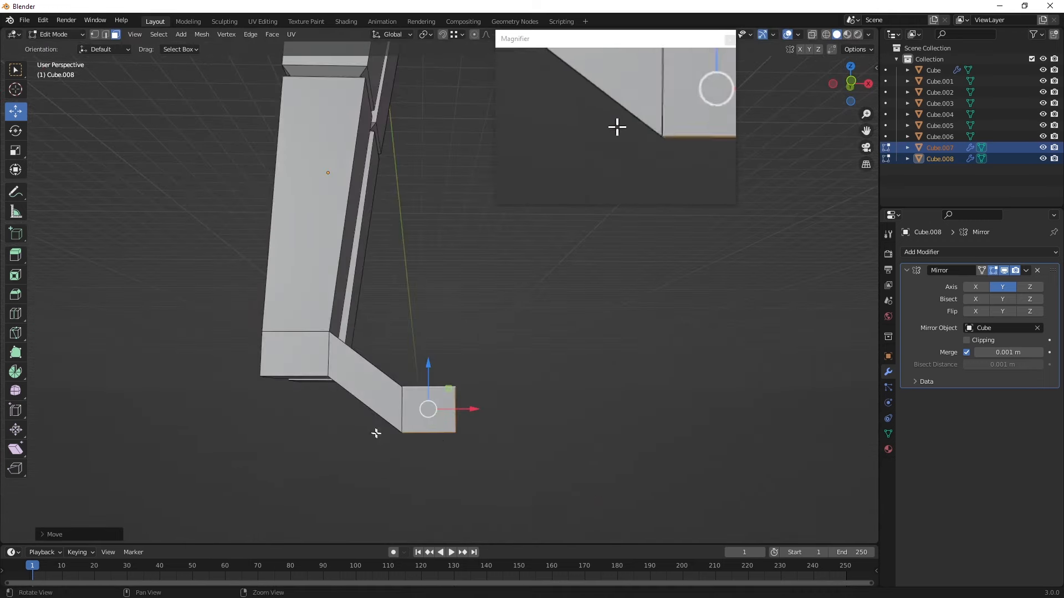
- Extrude the underside faces of the heel and sloped instep straight down along global Z
{"action": "middle_click_drag", "start_coordinate": [484, 411], "coordinate": [359, 274]}
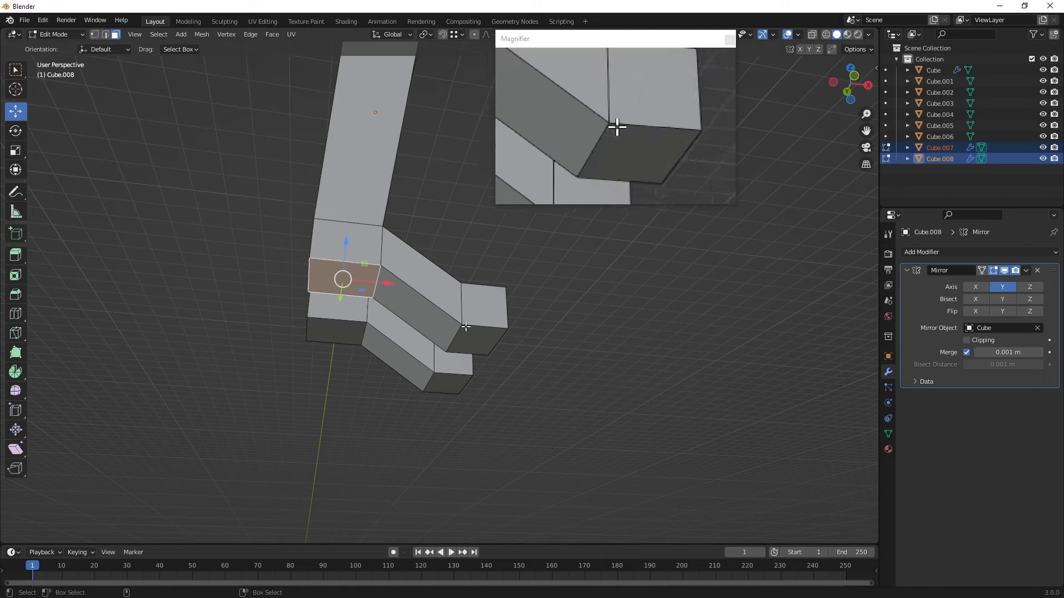
{"action": "left_click", "coordinate": [414, 309], "text": "shift"}
{"action": "left_click", "coordinate": [15, 254]}
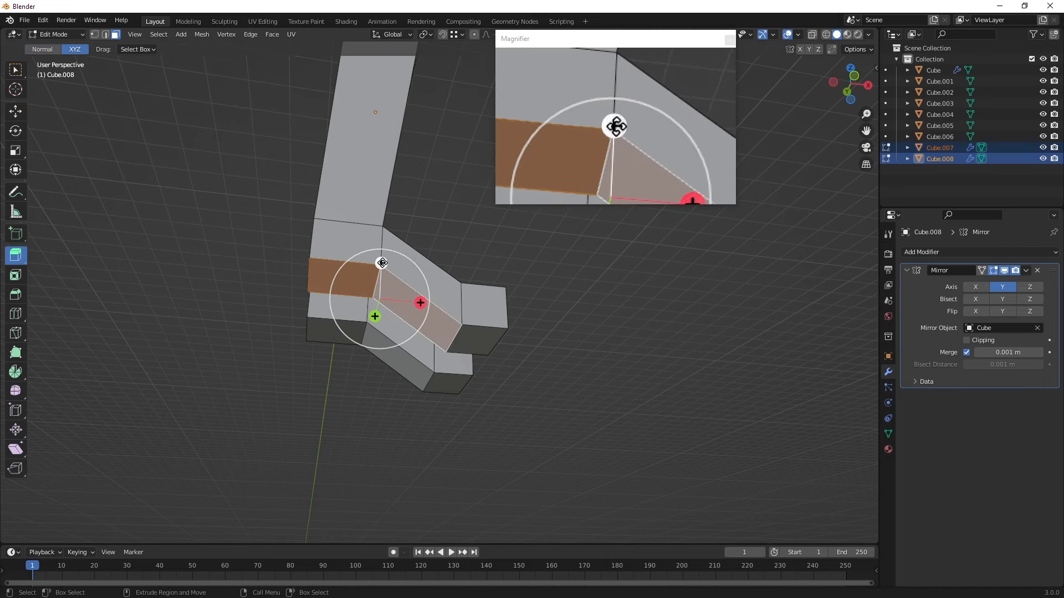
{"action": "left_click_drag", "start_coordinate": [381, 263], "coordinate": [387, 304]}
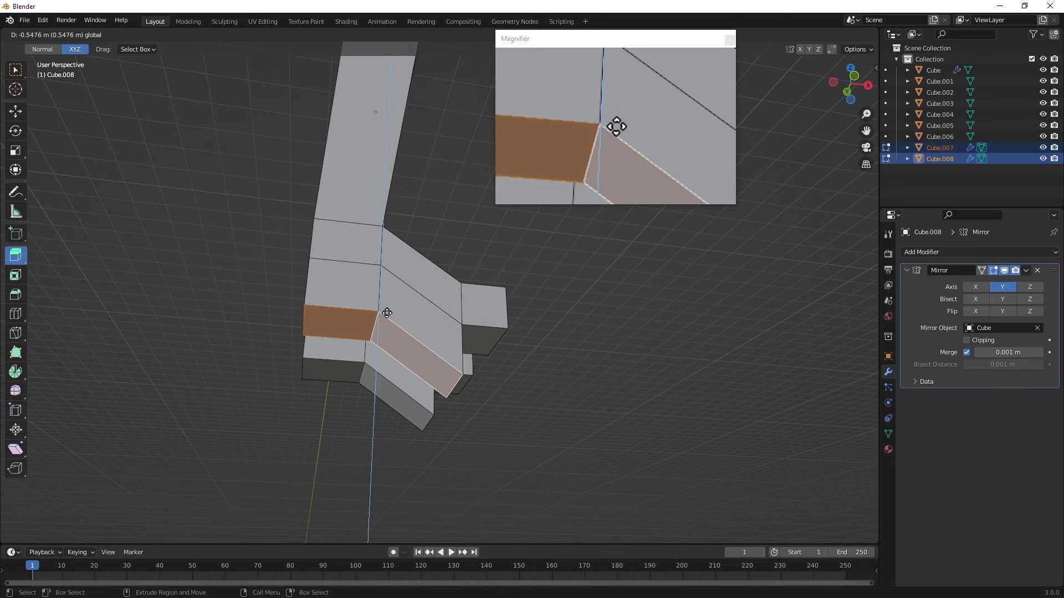
{"action": "left_click_drag", "start_coordinate": [387, 323], "coordinate": [382, 355]}
{"action": "scroll", "coordinate": [317, 358], "scroll_direction": "up", "scroll_amount": 4}
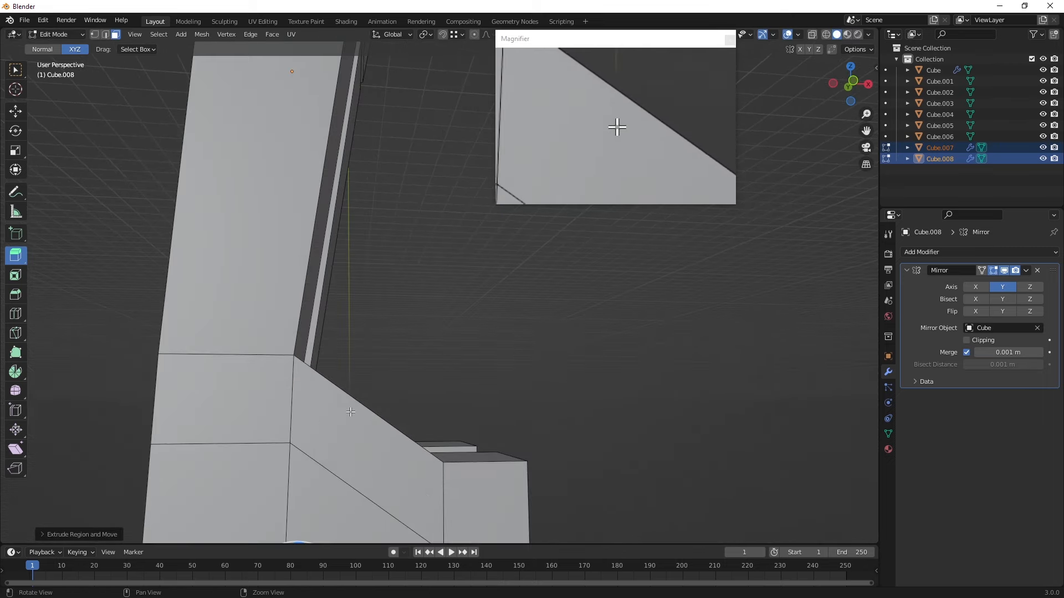
- Raise the extruded heel and instep undersides slightly along Z
{"action": "left_click", "coordinate": [16, 110]}
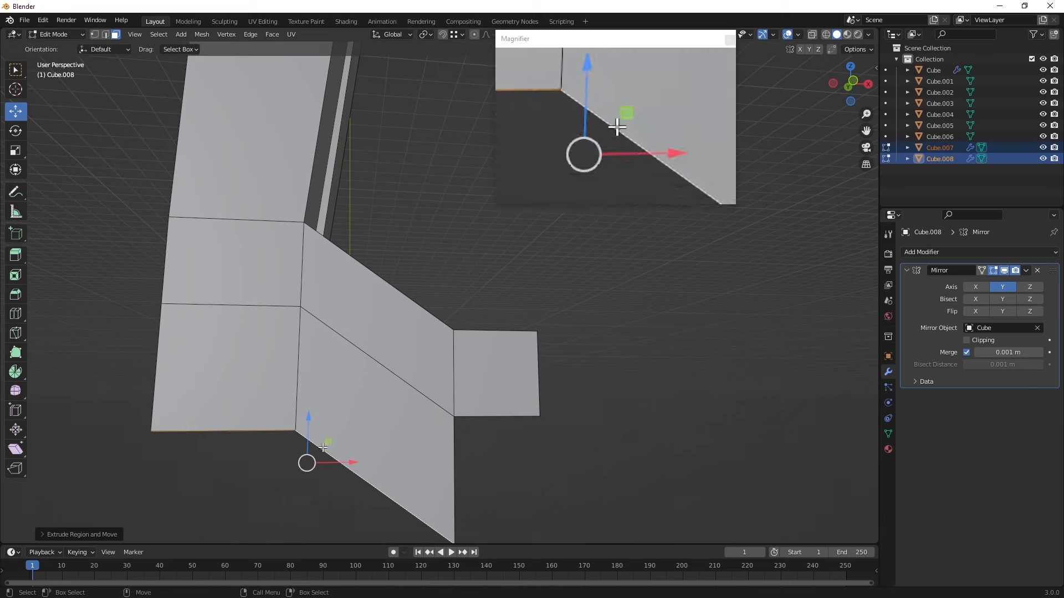
{"action": "left_click_drag", "start_coordinate": [306, 422], "coordinate": [305, 395]}
{"action": "middle_click_drag", "start_coordinate": [304, 395], "coordinate": [325, 392]}
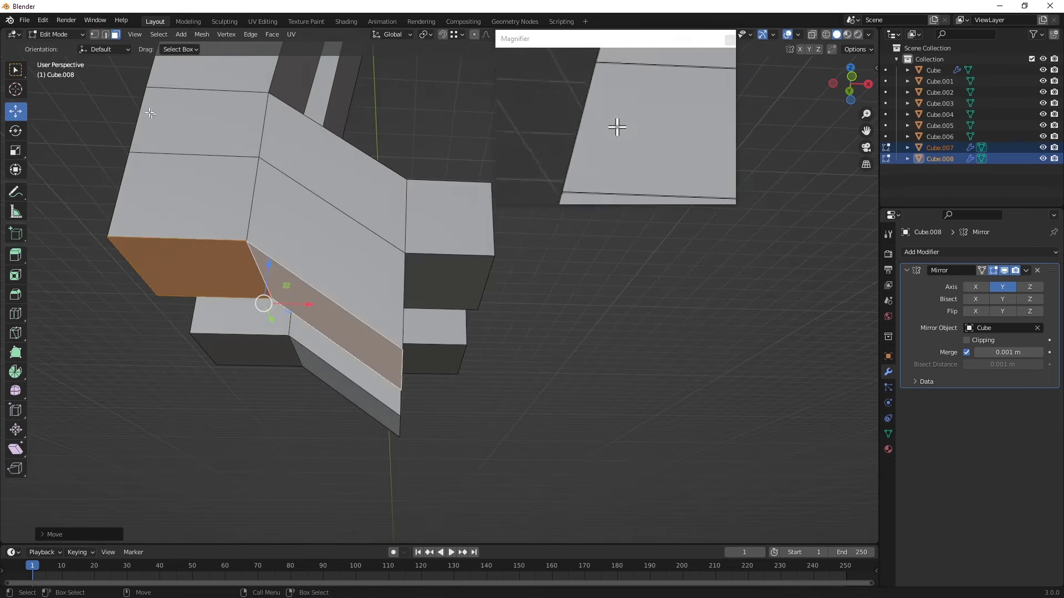
- Try adding a plane from the vertices at the instep's lower front corner and the toe's rear bottom corner
{"action": "middle_click_drag", "start_coordinate": [270, 138], "coordinate": [243, 147]}
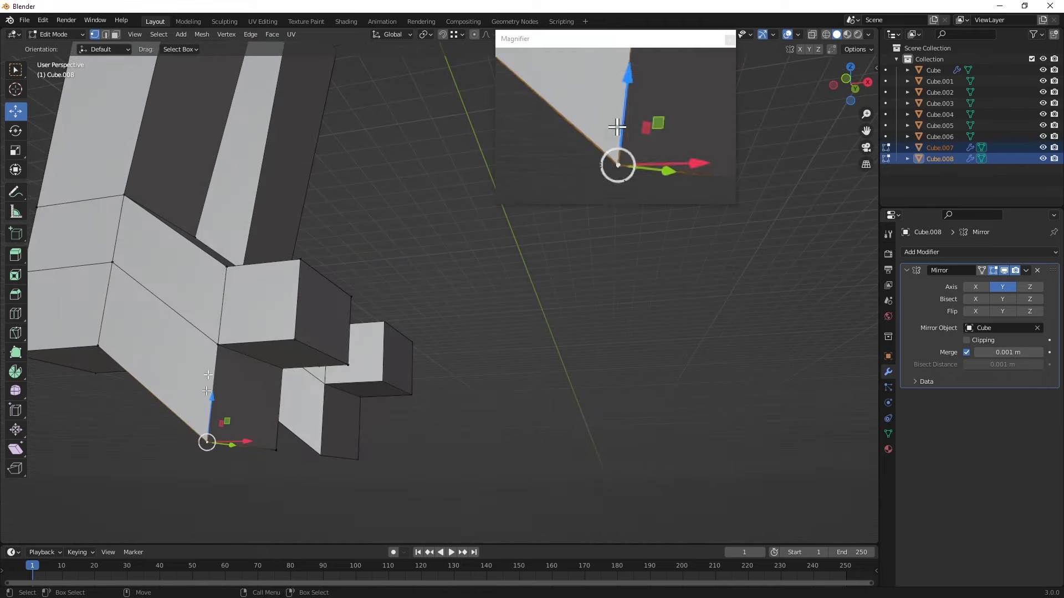
{"action": "left_click", "coordinate": [217, 348], "text": "shift"}
{"action": "left_click", "coordinate": [183, 35]}
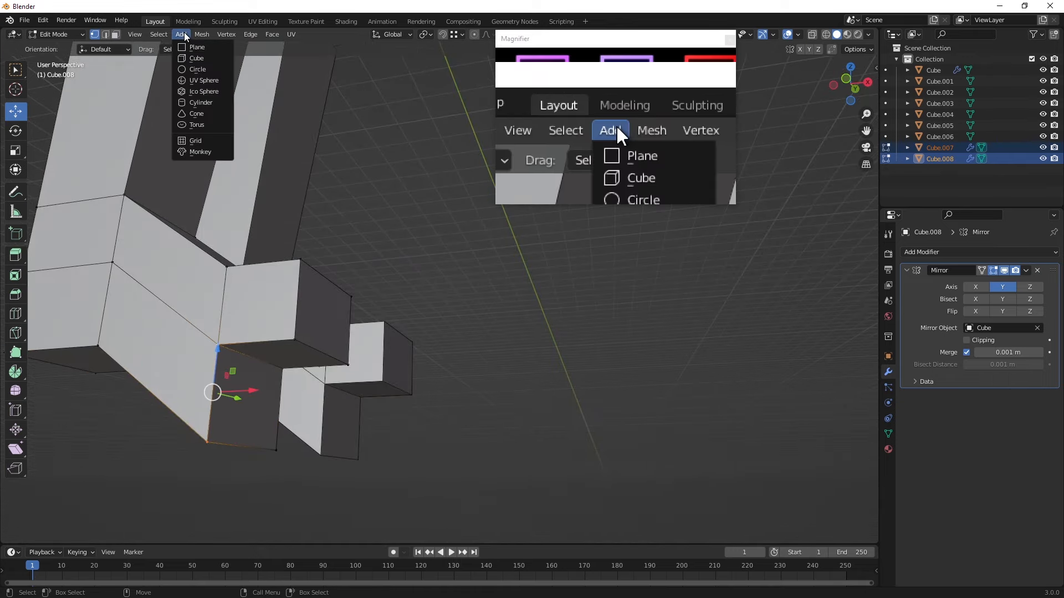
{"action": "left_click", "coordinate": [196, 47]}
{"action": "left_click", "coordinate": [200, 35]}
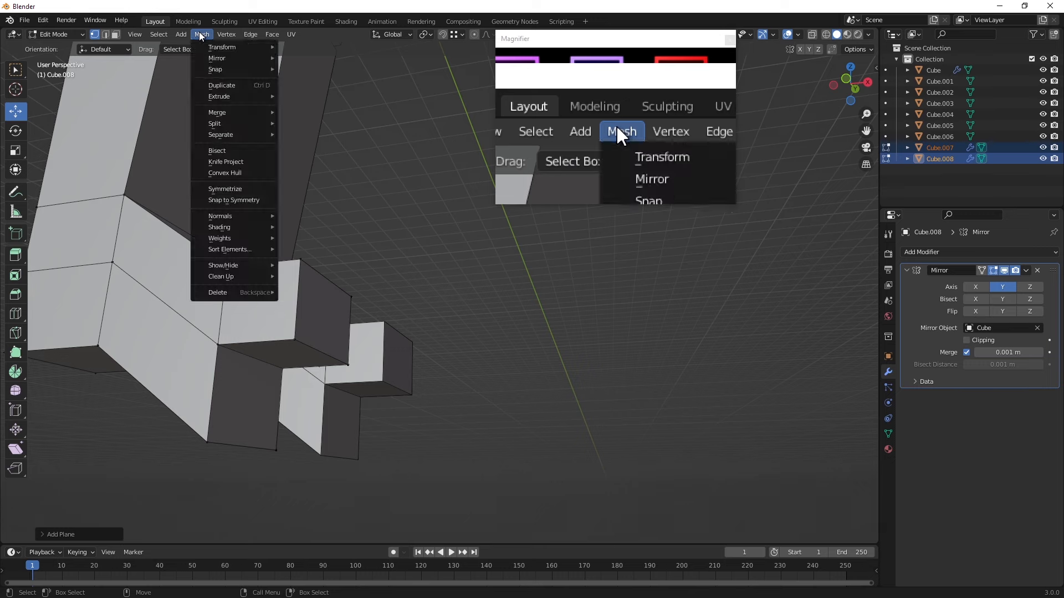
{"action": "mouse_move", "coordinate": [190, 35]}
{"action": "left_click", "coordinate": [190, 34]}
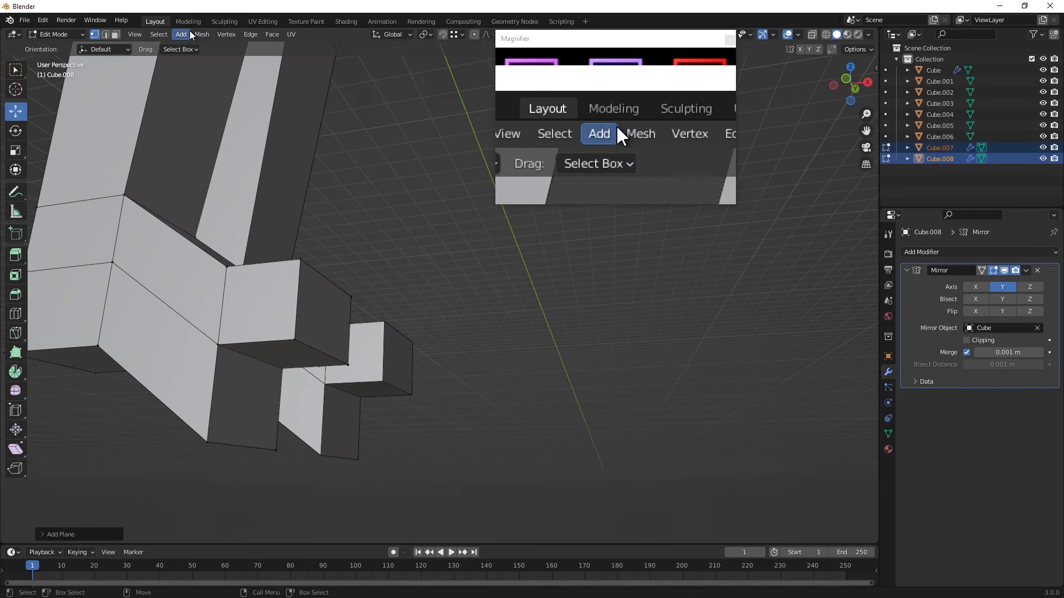
{"action": "scroll", "coordinate": [280, 162], "scroll_direction": "down", "scroll_amount": 9}
{"action": "middle_click_drag", "start_coordinate": [345, 189], "coordinate": [276, 307], "text": "shift"}
{"action": "scroll", "coordinate": [292, 335], "scroll_direction": "up", "scroll_amount": 4}
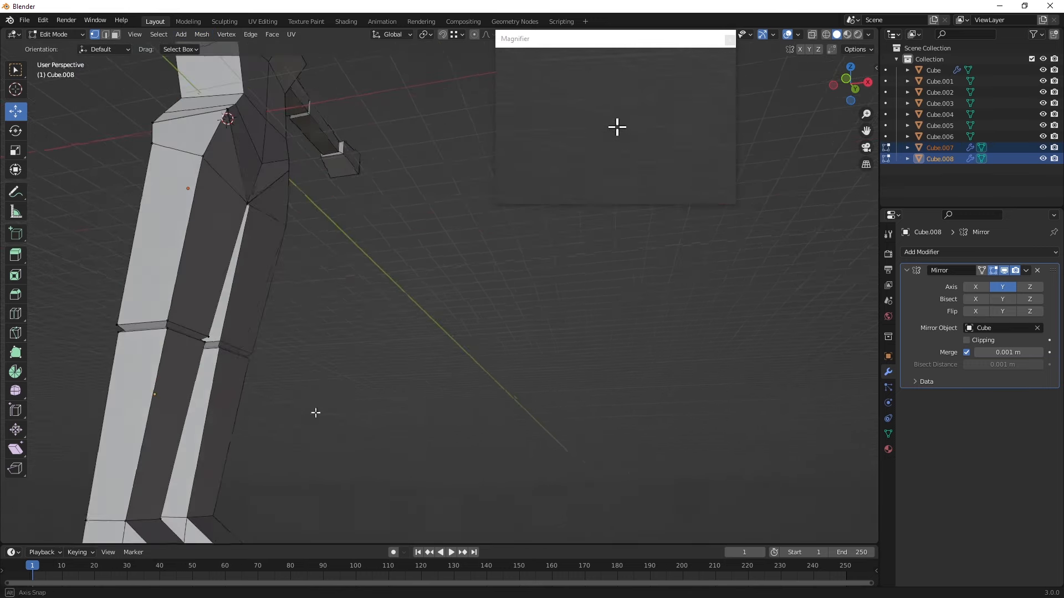
{"action": "middle_click_drag", "start_coordinate": [313, 416], "coordinate": [380, 363]}
{"action": "middle_click_drag", "start_coordinate": [196, 468], "coordinate": [286, 317], "text": "shift"}
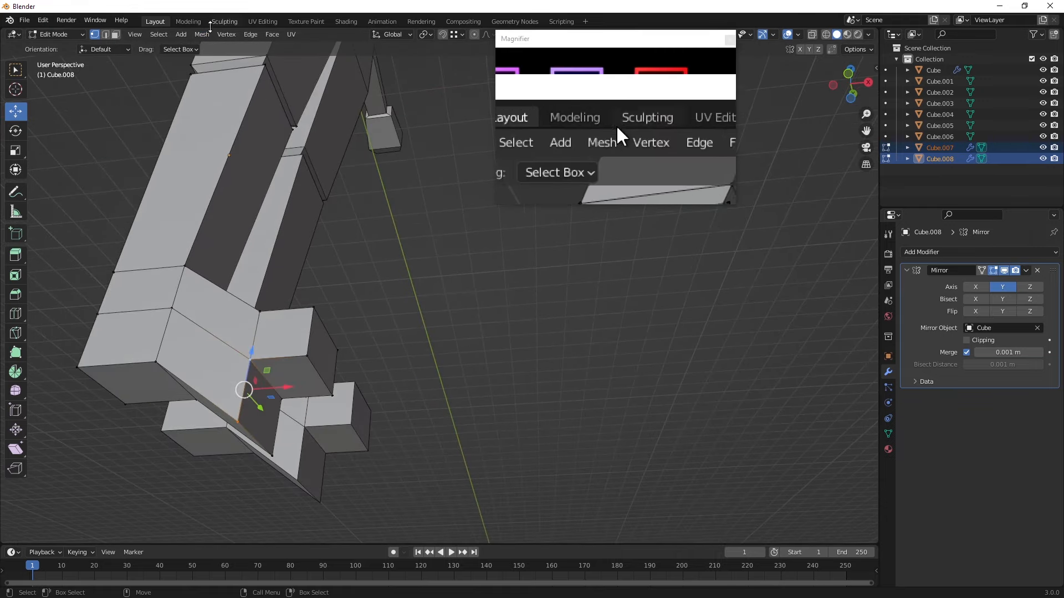
- Merge the instep's lower front vertices into the toe's rear bottom vertices on both sides of the foot, using At Last
{"action": "left_click", "coordinate": [207, 437]}
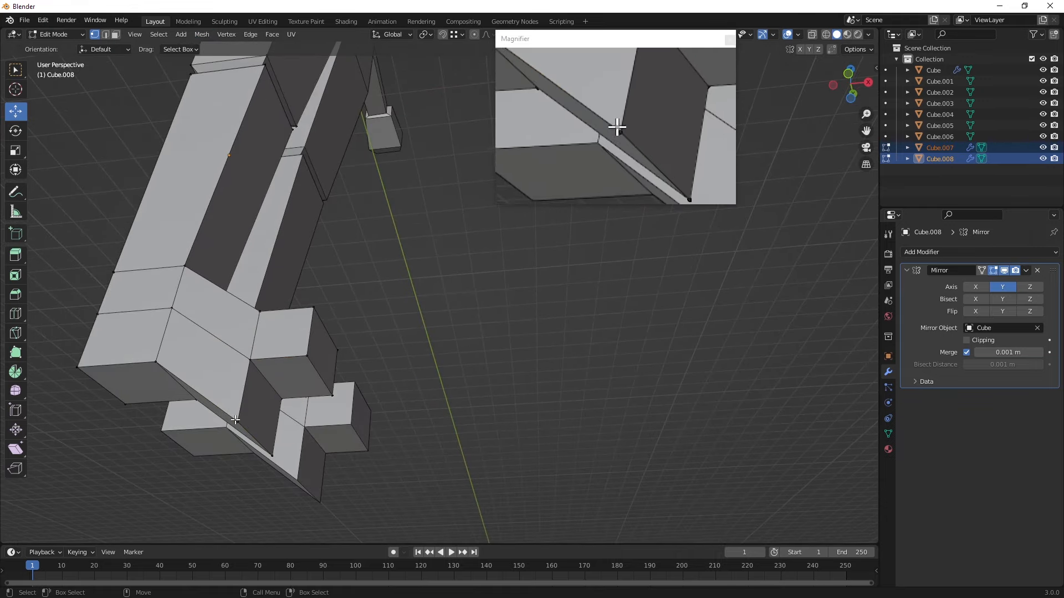
{"action": "left_click", "coordinate": [249, 359], "text": "shift"}
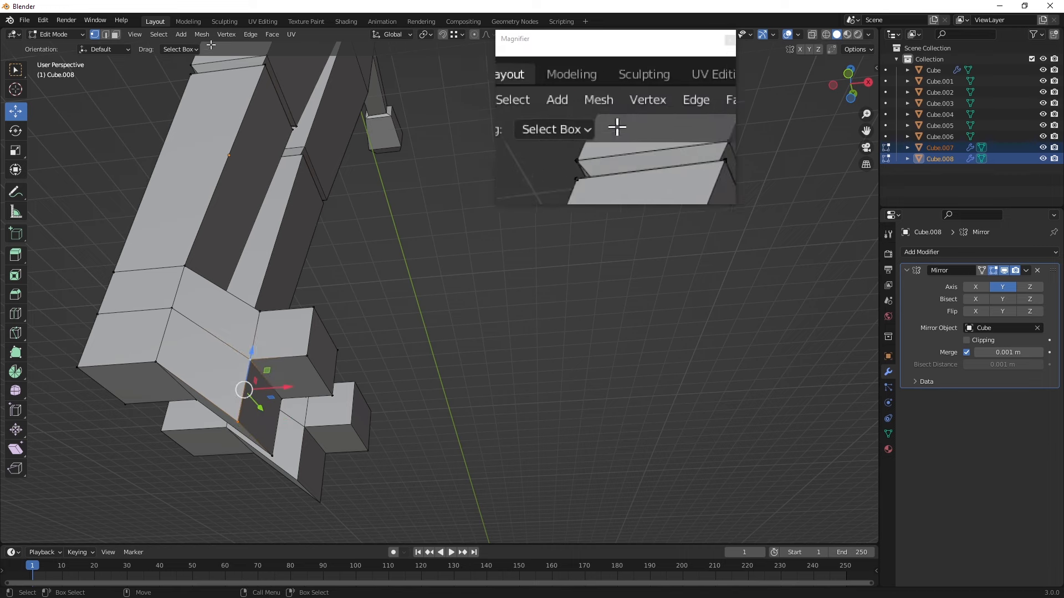
{"action": "left_click", "coordinate": [202, 35]}
{"action": "mouse_move", "coordinate": [234, 112]}
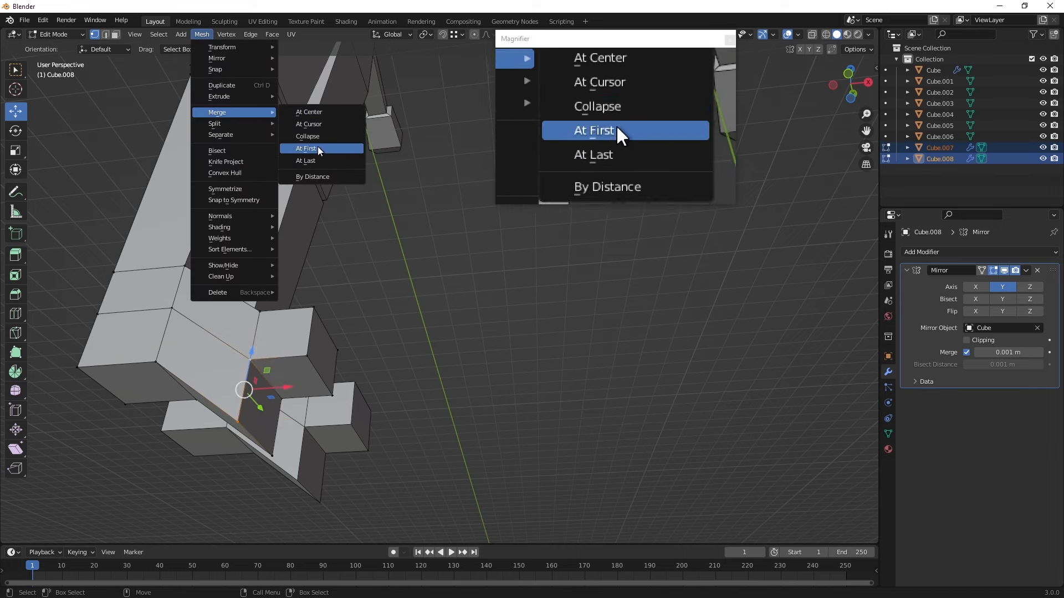
{"action": "left_click", "coordinate": [334, 162]}
{"action": "left_click", "coordinate": [270, 454]}
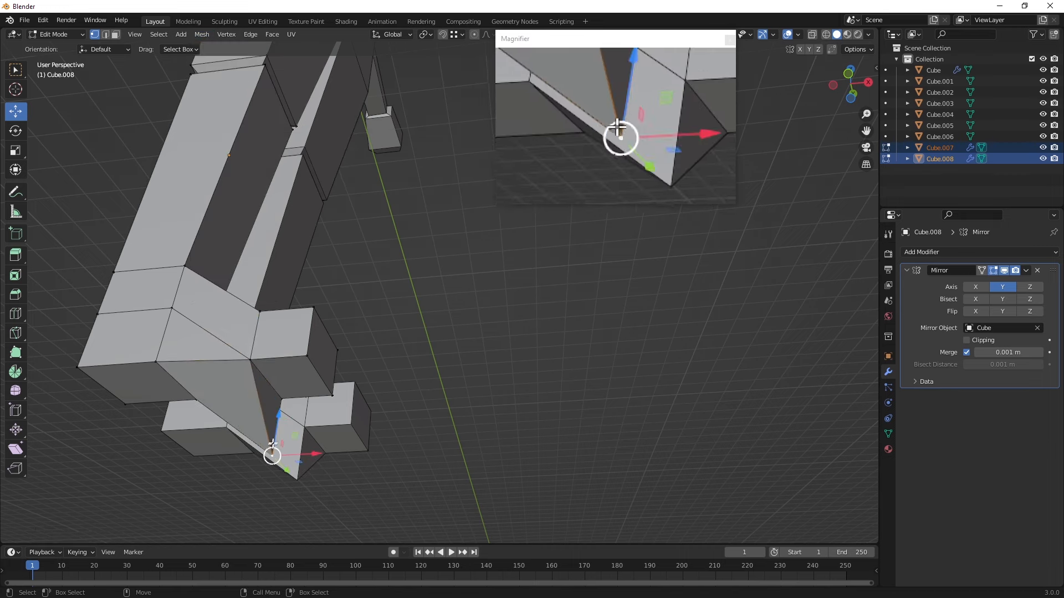
{"action": "key", "text": "shift+r"}
{"action": "left_click", "coordinate": [435, 299]}
{"action": "middle_click_drag", "start_coordinate": [434, 299], "coordinate": [377, 326]}
- Scale the heel and toe bottom faces along Z to level the sole
{"action": "left_click", "coordinate": [115, 34]}
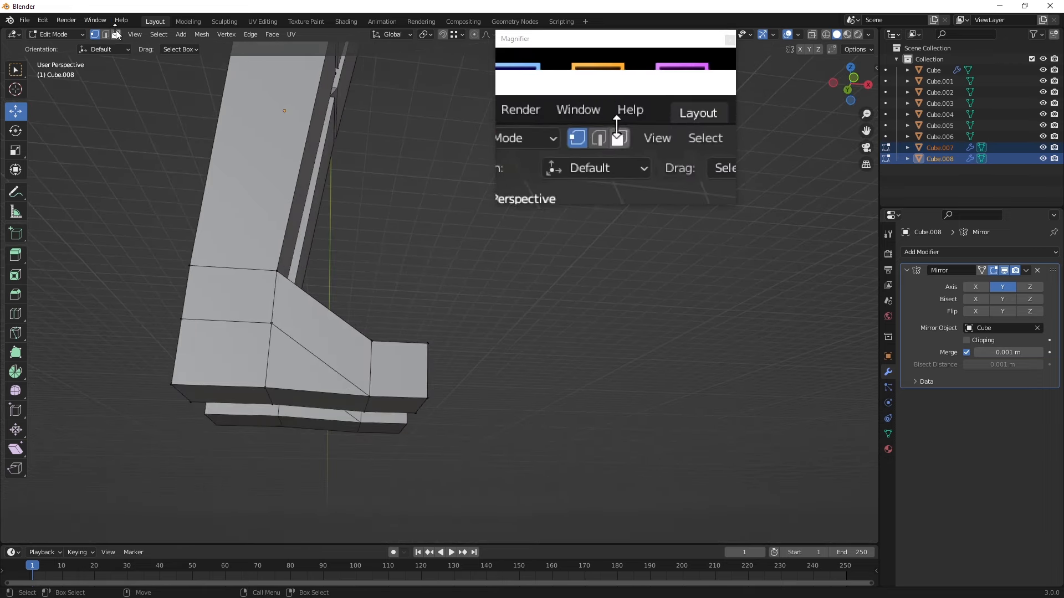
{"action": "left_click", "coordinate": [239, 395]}
{"action": "left_click", "coordinate": [370, 406], "text": "shift"}
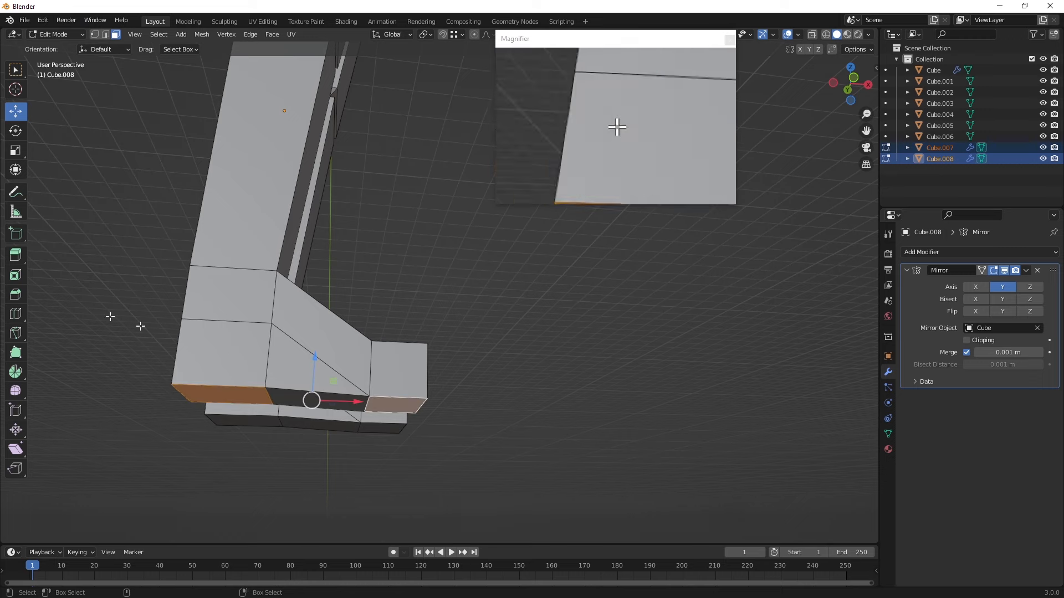
{"action": "left_click", "coordinate": [21, 171]}
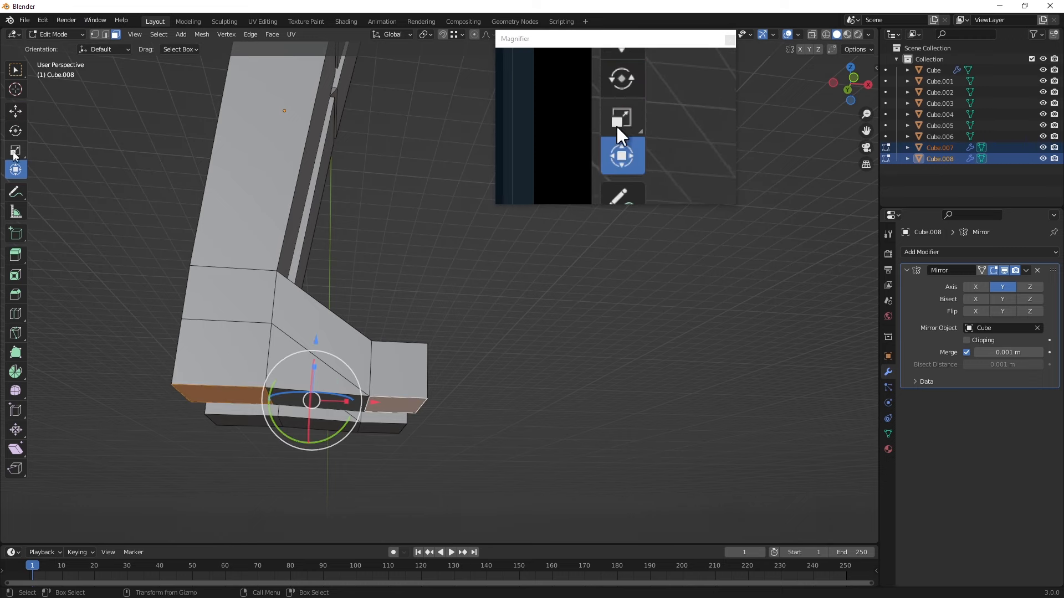
{"action": "left_click", "coordinate": [17, 151]}
{"action": "left_click_drag", "start_coordinate": [314, 363], "coordinate": [311, 399]}
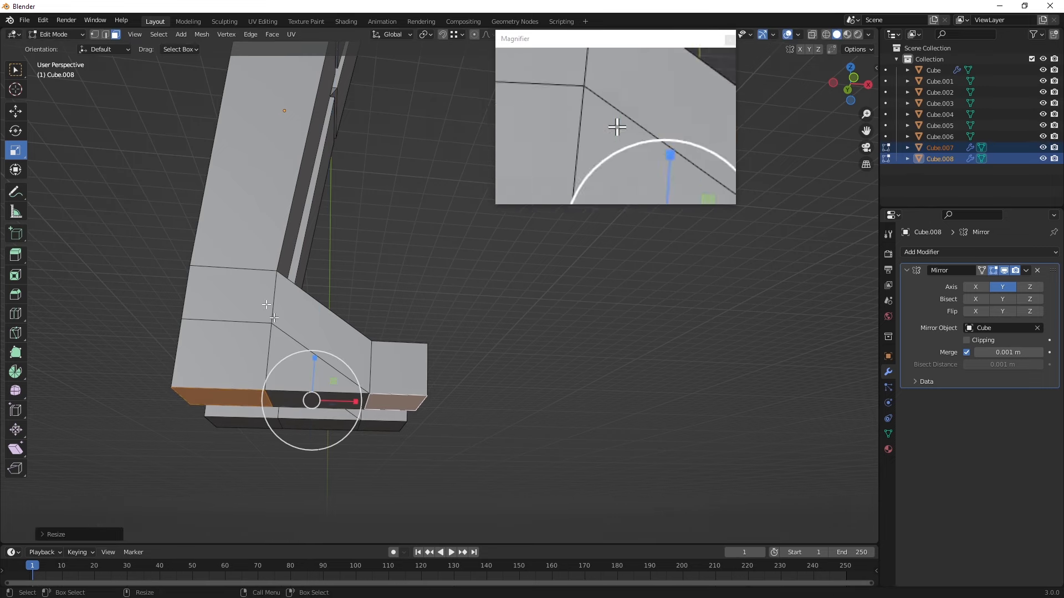
{"action": "left_click", "coordinate": [15, 111]}
{"action": "left_click", "coordinate": [111, 126]}
- Lower the toe's top front edge along Z and adjust the position of its bottom front edge
{"action": "left_click", "coordinate": [104, 35]}
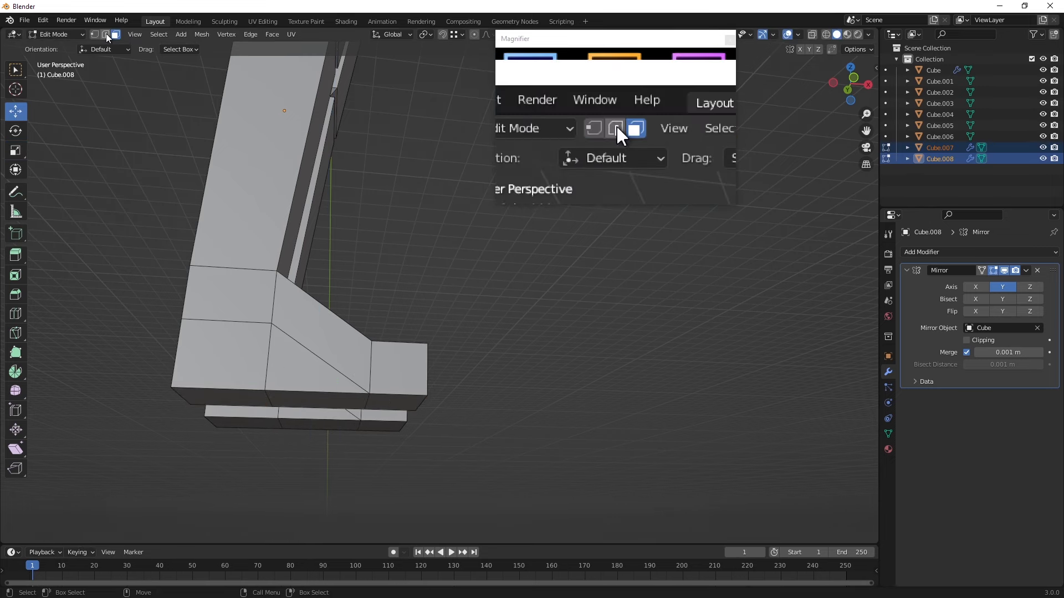
{"action": "middle_click_drag", "start_coordinate": [299, 294], "coordinate": [252, 420]}
{"action": "left_click", "coordinate": [254, 419]}
{"action": "left_click_drag", "start_coordinate": [265, 370], "coordinate": [268, 395]}
{"action": "middle_click_drag", "start_coordinate": [268, 395], "coordinate": [330, 384]}
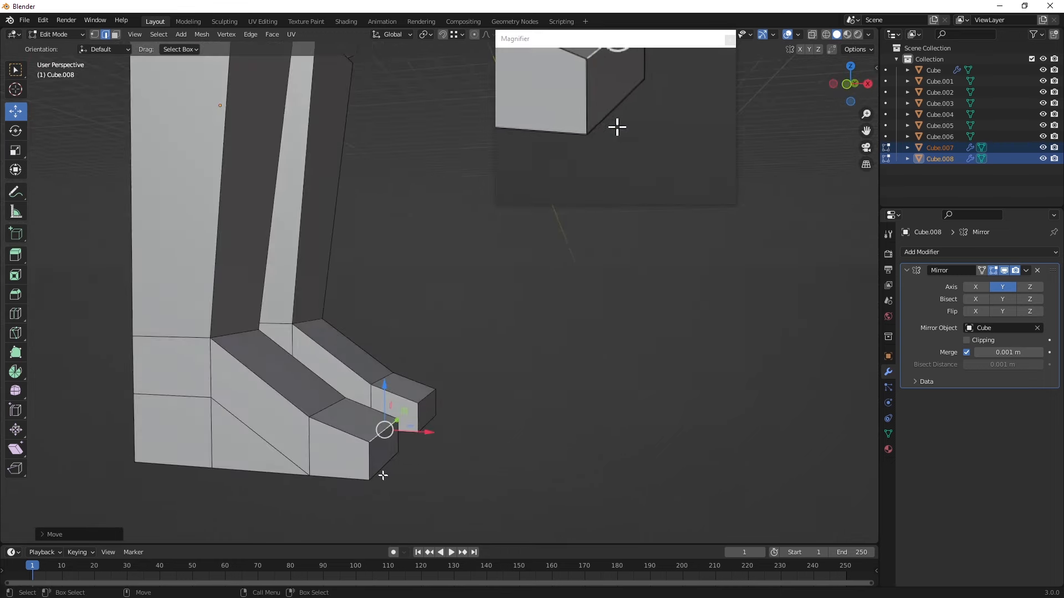
{"action": "middle_click_drag", "start_coordinate": [425, 471], "coordinate": [302, 513]}
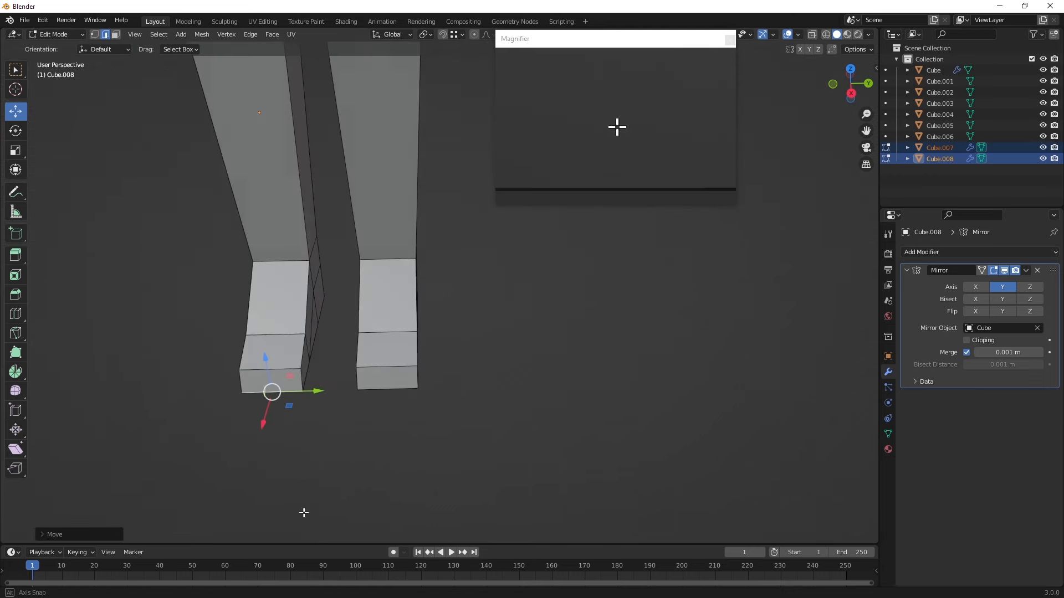
- Move the toe's inner side edges forward along X and its outer front edge inward along Y to taper the toe
{"action": "left_click", "coordinate": [308, 339]}
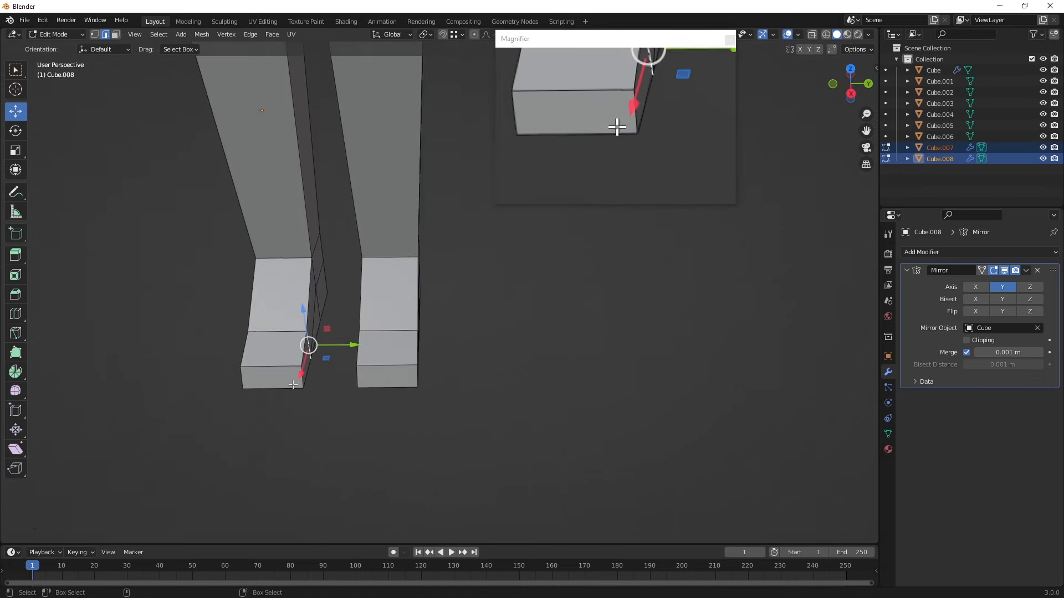
{"action": "left_click_drag", "start_coordinate": [301, 384], "coordinate": [295, 405]}
{"action": "middle_click_drag", "start_coordinate": [295, 405], "coordinate": [324, 416]}
{"action": "left_click_drag", "start_coordinate": [339, 377], "coordinate": [395, 375]}
{"action": "middle_click_drag", "start_coordinate": [395, 375], "coordinate": [318, 317]}
- Try moving the outer side edge of the foot below the ankle outward along Y
{"action": "left_click_drag", "start_coordinate": [357, 323], "coordinate": [346, 326]}
{"action": "middle_click_drag", "start_coordinate": [374, 328], "coordinate": [346, 317]}
{"action": "key", "text": "ctrl+z"}
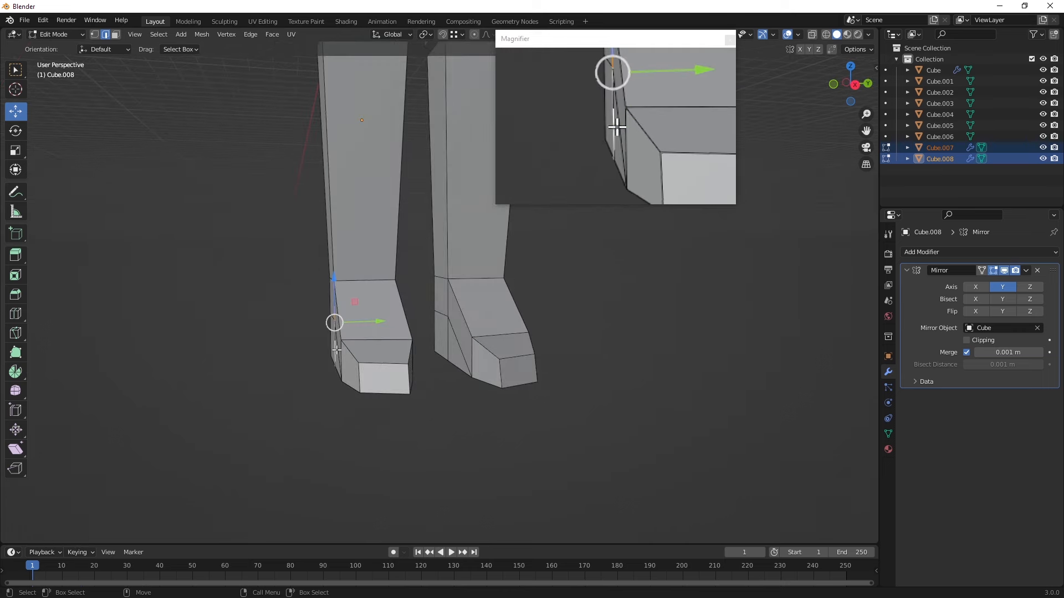
- Move the side edges around the middle of the foot slightly along Y
{"action": "middle_click_drag", "start_coordinate": [345, 355], "coordinate": [370, 358]}
{"action": "left_click_drag", "start_coordinate": [372, 338], "coordinate": [363, 342]}
{"action": "middle_click_drag", "start_coordinate": [409, 343], "coordinate": [349, 344]}
{"action": "left_click_drag", "start_coordinate": [472, 335], "coordinate": [469, 335]}
{"action": "middle_click_drag", "start_coordinate": [469, 335], "coordinate": [352, 352]}
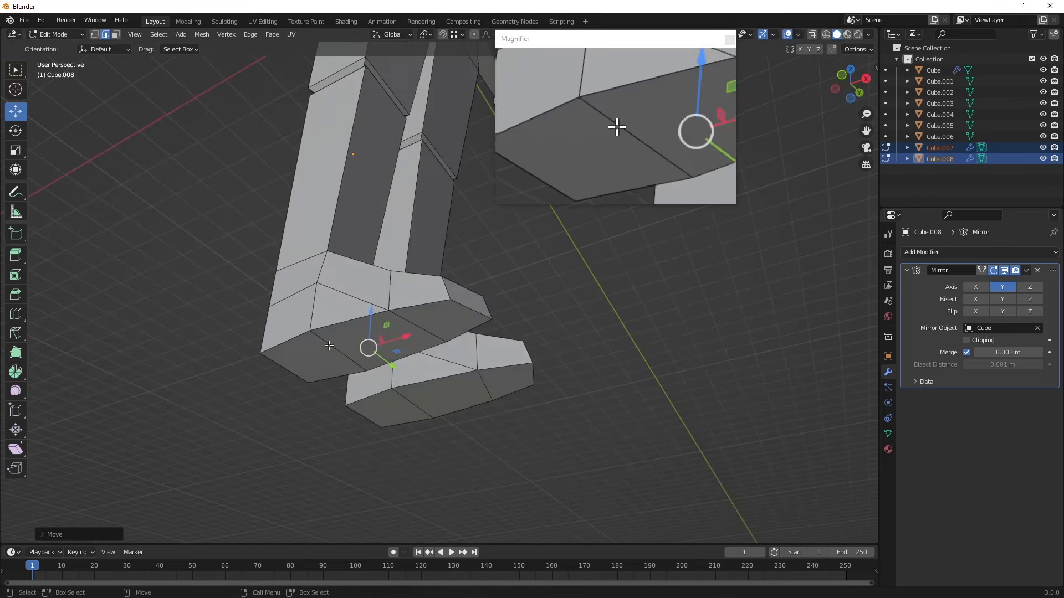
- Narrow the sole toward the heel by scaling its crosswise edges along Y
{"action": "left_click", "coordinate": [16, 150]}
{"action": "left_click_drag", "start_coordinate": [367, 370], "coordinate": [351, 366]}
{"action": "middle_click_drag", "start_coordinate": [351, 366], "coordinate": [290, 353]}
{"action": "left_click_drag", "start_coordinate": [334, 344], "coordinate": [325, 336]}
{"action": "middle_click_drag", "start_coordinate": [325, 336], "coordinate": [235, 453]}
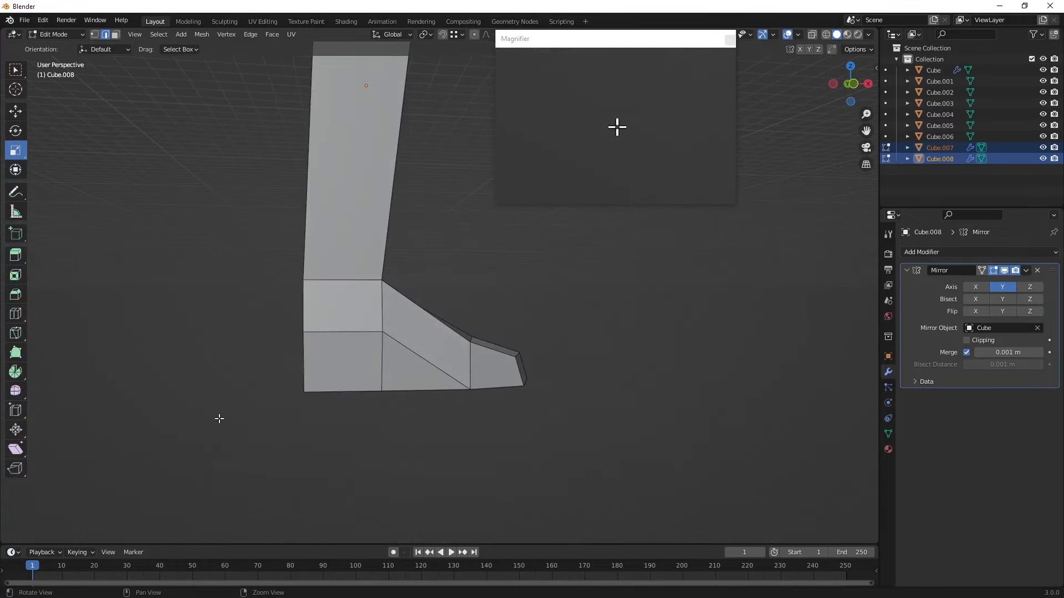
- Move the heel's mid-height rear edge slightly backward along X to round out the heel
{"action": "middle_click_drag", "start_coordinate": [220, 418], "coordinate": [369, 326]}
{"action": "left_click", "coordinate": [16, 111]}
{"action": "middle_click_drag", "start_coordinate": [409, 357], "coordinate": [381, 354]}
{"action": "left_click_drag", "start_coordinate": [369, 318], "coordinate": [357, 319]}
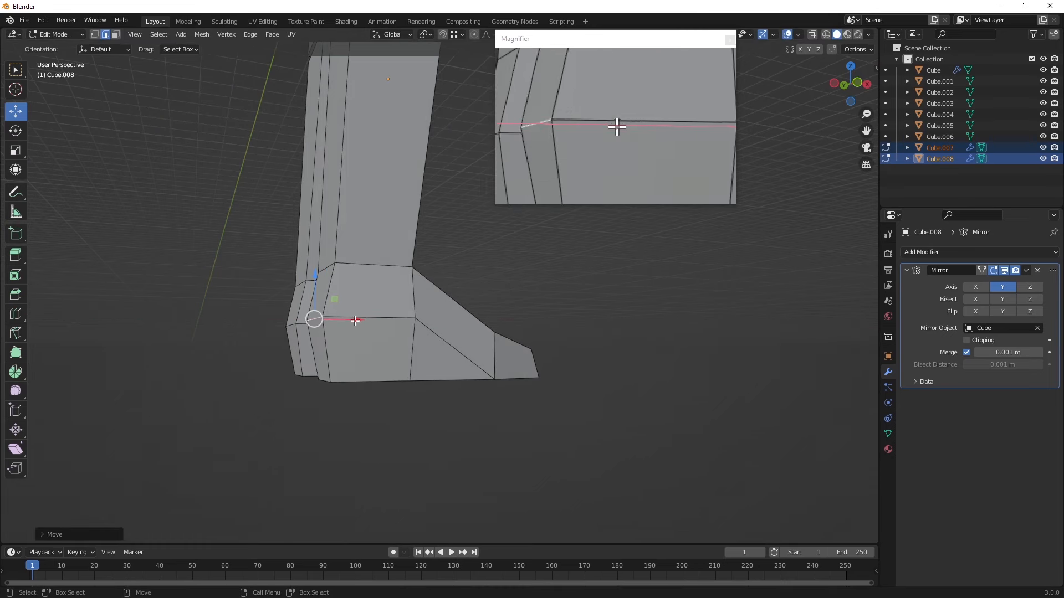
{"action": "middle_click_drag", "start_coordinate": [321, 382], "coordinate": [348, 386]}
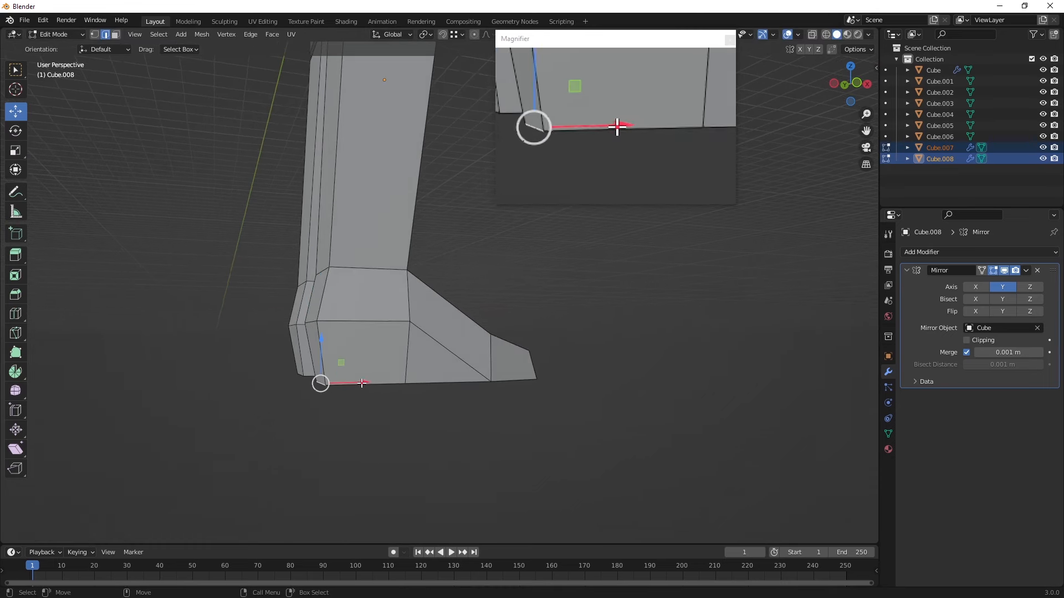
- Shift the foot's bottom heel edge and the mid-height side edge below the ankle slightly along X
{"action": "left_click", "coordinate": [355, 384]}
{"action": "left_click_drag", "start_coordinate": [352, 322], "coordinate": [348, 323]}
{"action": "middle_click_drag", "start_coordinate": [308, 283], "coordinate": [355, 287]}
{"action": "left_click", "coordinate": [95, 35]}
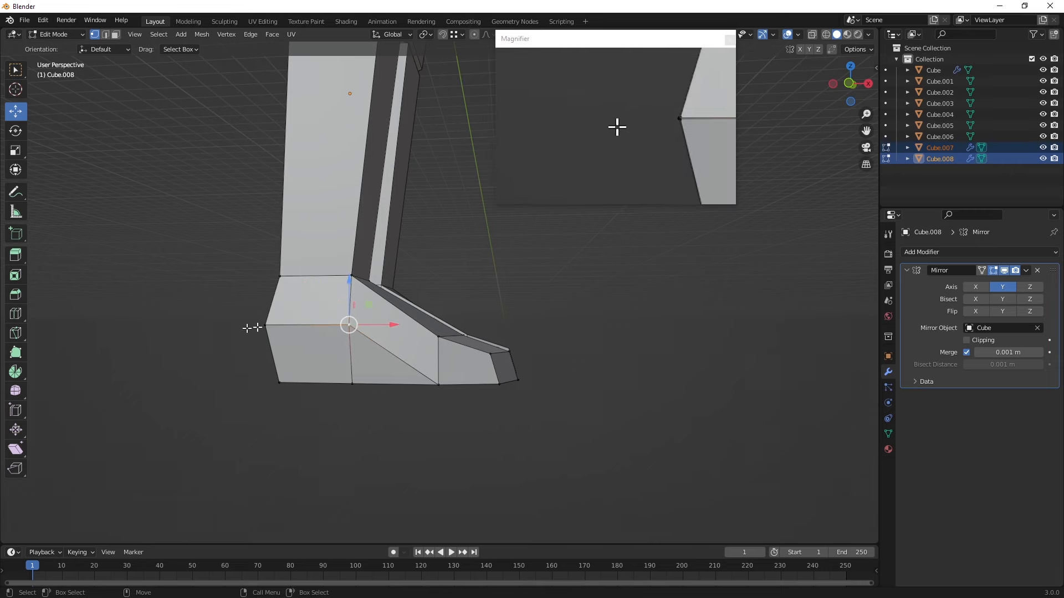
- Lower the mid-height side vertex of the foot below the ankle along Z
{"action": "middle_click_drag", "start_coordinate": [255, 327], "coordinate": [527, 302]}
{"action": "left_click_drag", "start_coordinate": [322, 305], "coordinate": [321, 328]}
{"action": "middle_click_drag", "start_coordinate": [322, 329], "coordinate": [222, 353]}
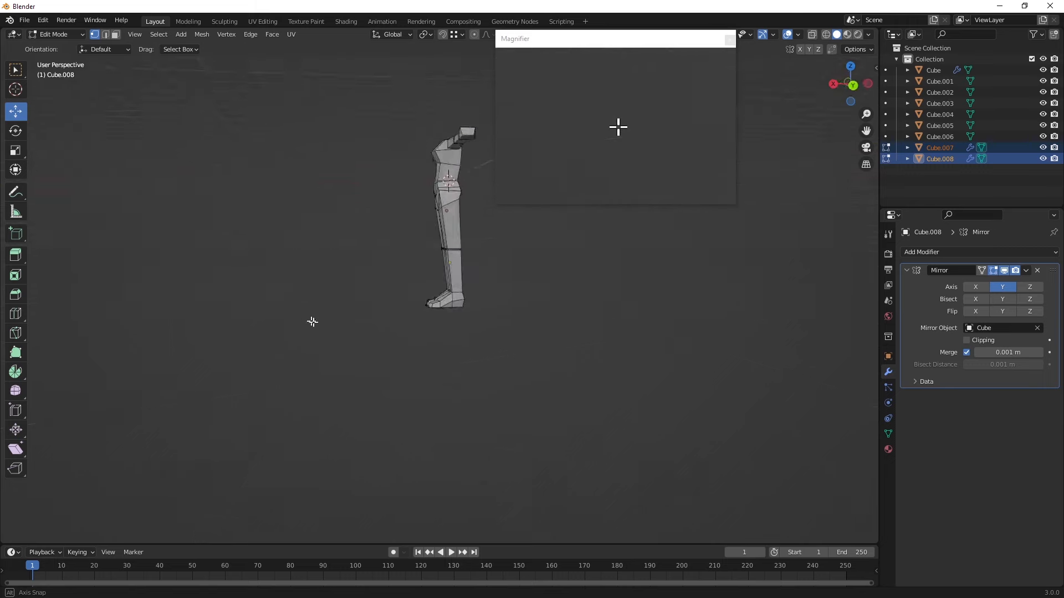
- Select all vertices at the front of the foot and shift the toes slightly sideways along Y
{"action": "scroll", "coordinate": [435, 311], "scroll_direction": "up", "scroll_amount": 4}
{"action": "middle_click_drag", "start_coordinate": [444, 304], "coordinate": [441, 346]}
{"action": "scroll", "coordinate": [457, 312], "scroll_direction": "up", "scroll_amount": 6}
{"action": "left_click_drag", "start_coordinate": [554, 410], "coordinate": [435, 322]}
{"action": "middle_click_drag", "start_coordinate": [435, 322], "coordinate": [299, 225]}
{"action": "left_click_drag", "start_coordinate": [408, 363], "coordinate": [395, 333]}
{"action": "middle_click_drag", "start_coordinate": [395, 333], "coordinate": [536, 322]}
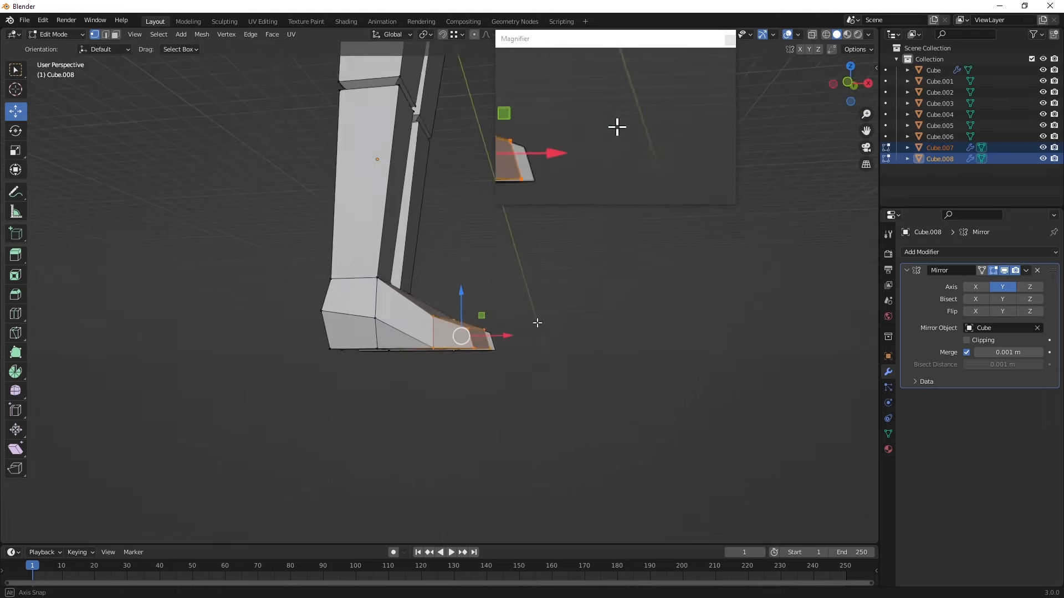
{"action": "left_click", "coordinate": [498, 343]}
- Return to Object Mode and apply the Mirror modifier of the lower legs
{"action": "scroll", "coordinate": [499, 327], "scroll_direction": "down", "scroll_amount": 5}
{"action": "middle_click_drag", "start_coordinate": [489, 366], "coordinate": [375, 369]}
{"action": "scroll", "coordinate": [396, 395], "scroll_direction": "down", "scroll_amount": 3}
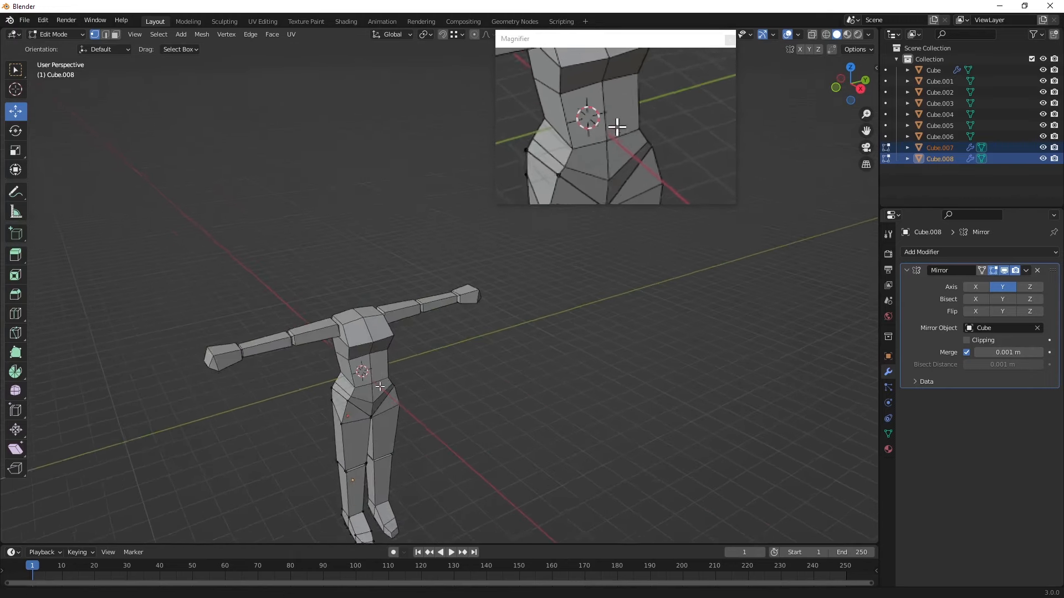
{"action": "scroll", "coordinate": [375, 370], "scroll_direction": "up", "scroll_amount": 2}
{"action": "left_click", "coordinate": [181, 34]}
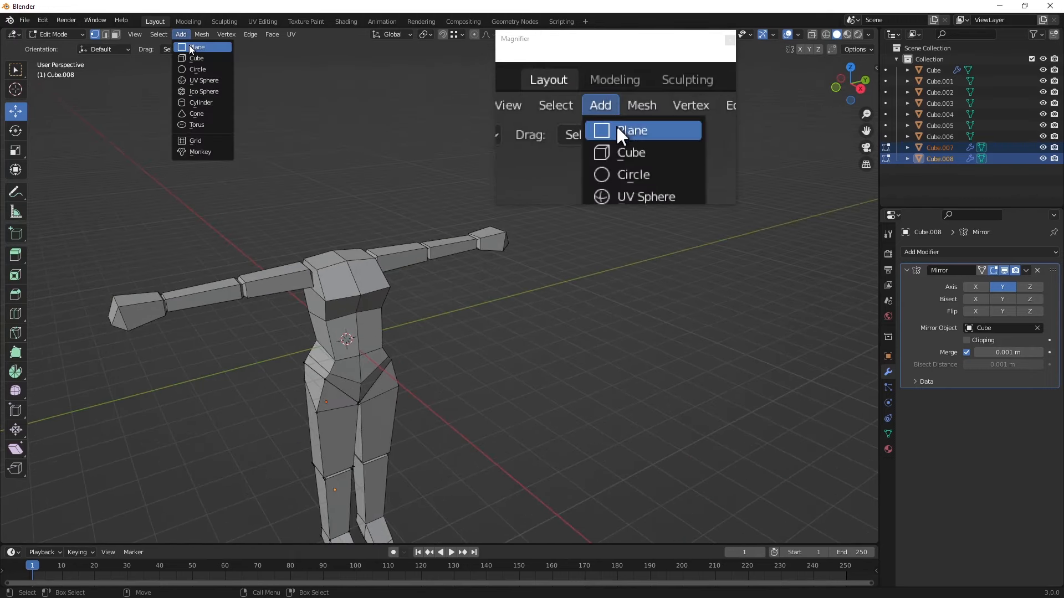
{"action": "left_click", "coordinate": [53, 37]}
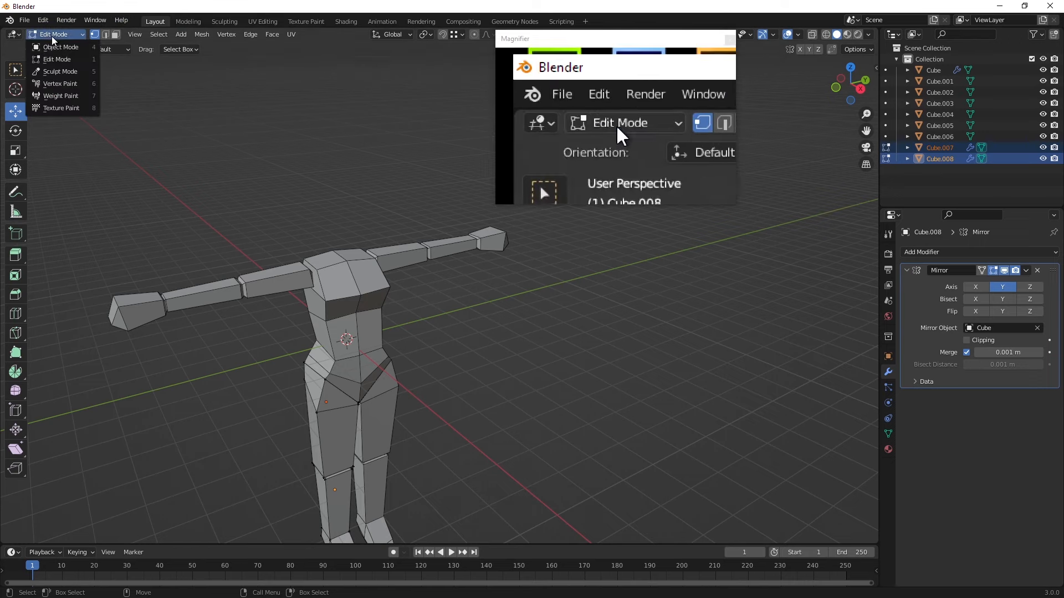
{"action": "left_click", "coordinate": [56, 47]}
{"action": "scroll", "coordinate": [233, 280], "scroll_direction": "down", "scroll_amount": 2}
{"action": "left_click", "coordinate": [370, 482]}
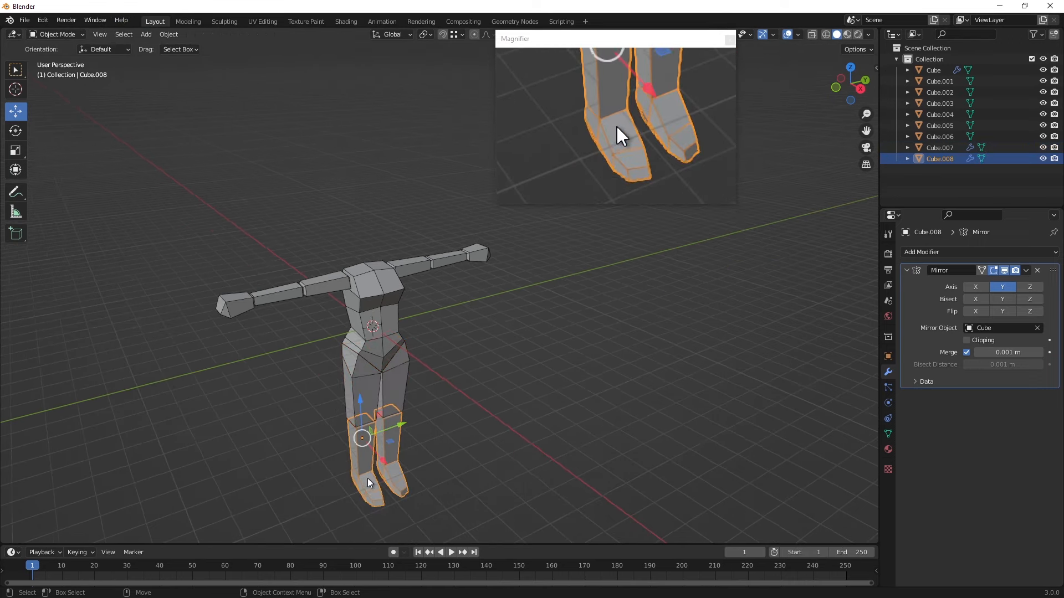
{"action": "scroll", "coordinate": [360, 360], "scroll_direction": "up", "scroll_amount": 3}
{"action": "left_click", "coordinate": [1026, 271]}
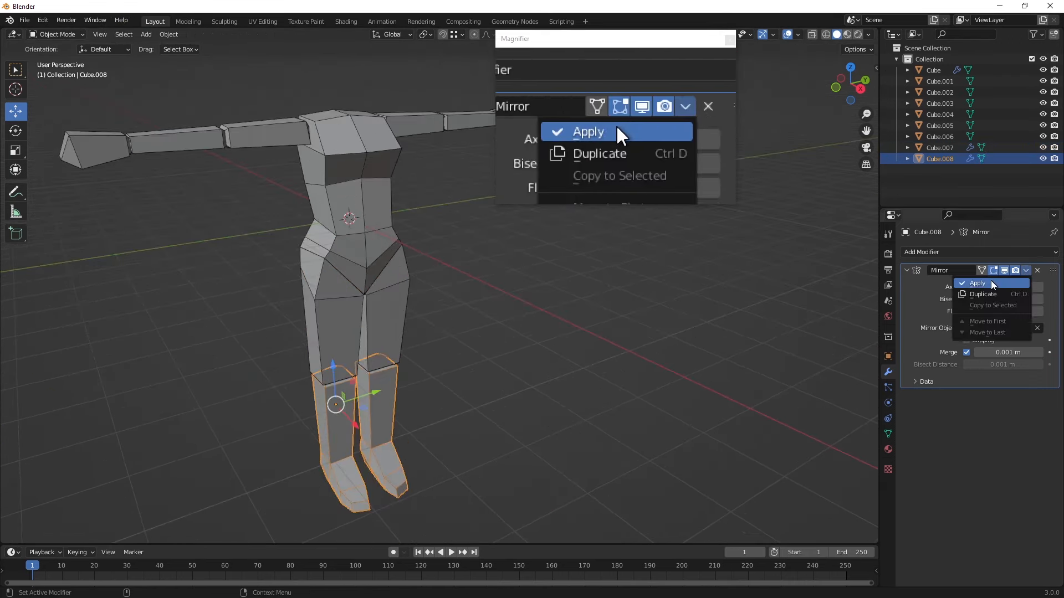
{"action": "left_click", "coordinate": [992, 284]}
- Apply the Mirror modifier of the thighs
{"action": "left_click", "coordinate": [326, 309]}
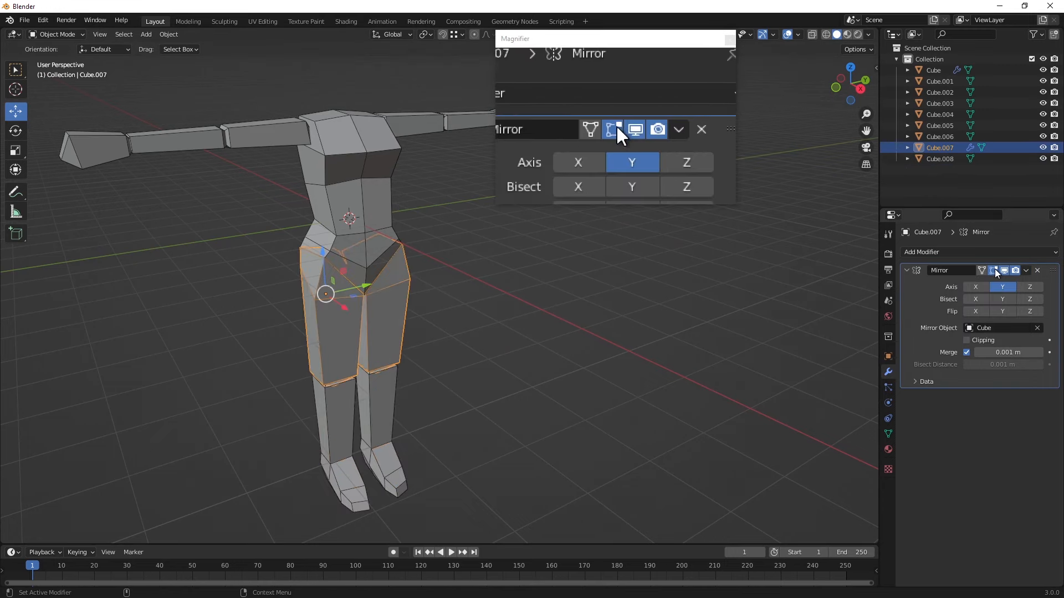
{"action": "left_click", "coordinate": [1026, 270]}
{"action": "left_click", "coordinate": [991, 284]}
- Edit the lower legs and thighs together, select all their geometry and separate it by loose parts
{"action": "middle_click_drag", "start_coordinate": [358, 366], "coordinate": [413, 295]}
{"action": "left_click", "coordinate": [379, 356]}
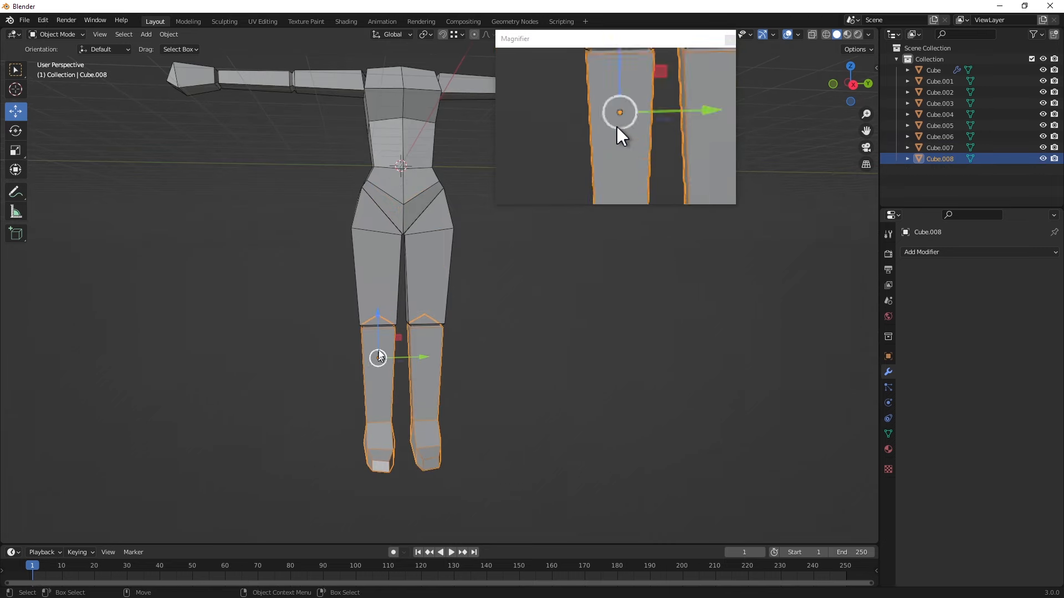
{"action": "left_click", "coordinate": [365, 249], "text": "shift"}
{"action": "left_click", "coordinate": [66, 35]}
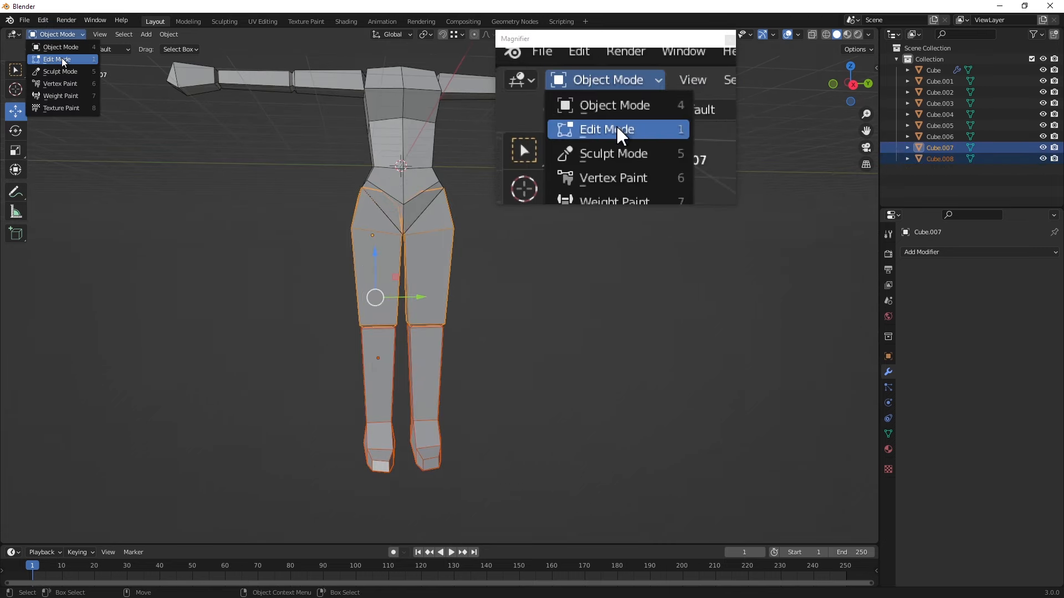
{"action": "left_click", "coordinate": [61, 58]}
{"action": "left_click", "coordinate": [159, 34]}
{"action": "left_click", "coordinate": [162, 50]}
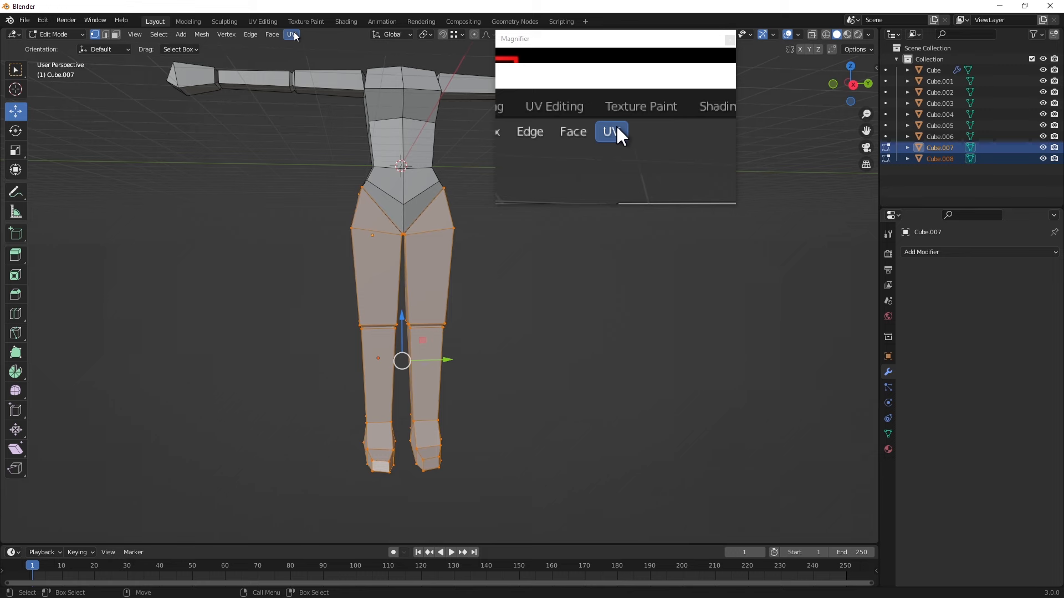
{"action": "left_click", "coordinate": [203, 36]}
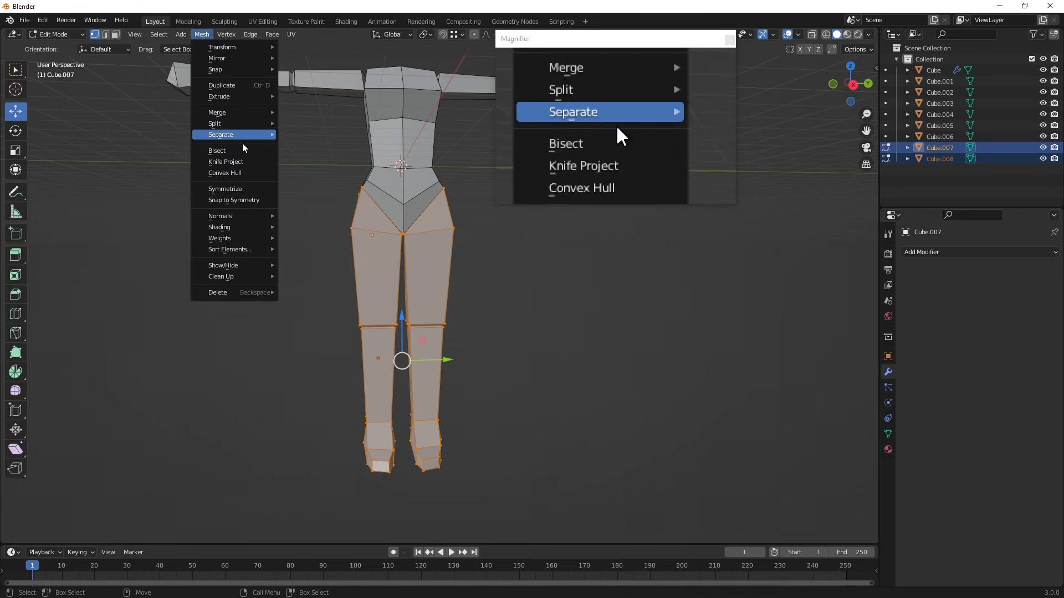
{"action": "mouse_move", "coordinate": [244, 135]}
{"action": "left_click", "coordinate": [315, 156]}
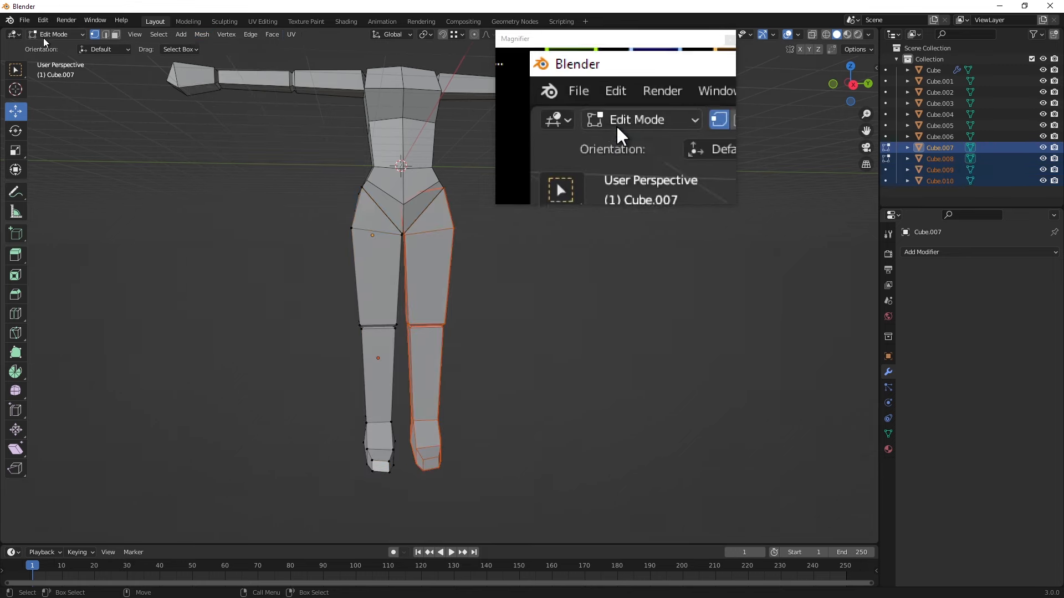
- Set the origin of each separated leg part to its geometry in Object Mode
{"action": "left_click", "coordinate": [43, 37]}
{"action": "left_click", "coordinate": [51, 49]}
{"action": "left_click", "coordinate": [162, 36]}
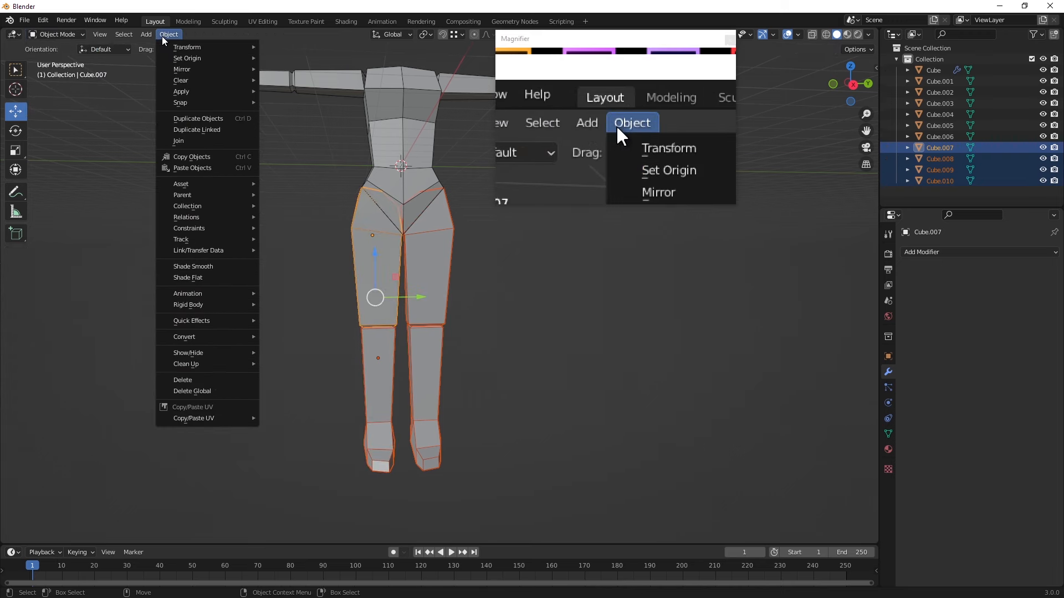
{"action": "mouse_move", "coordinate": [190, 54]}
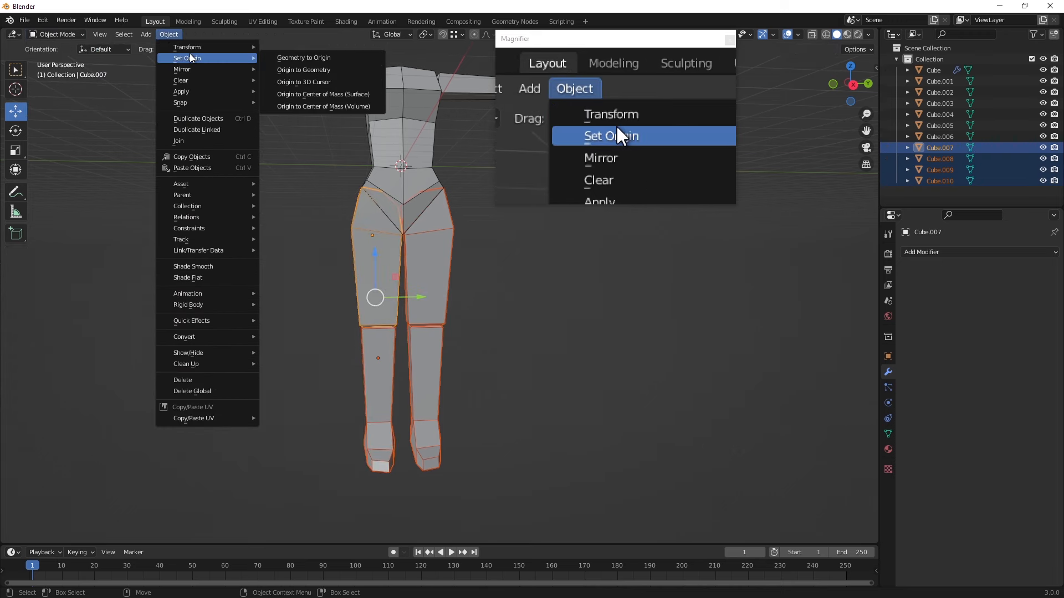
{"action": "left_click", "coordinate": [302, 70]}
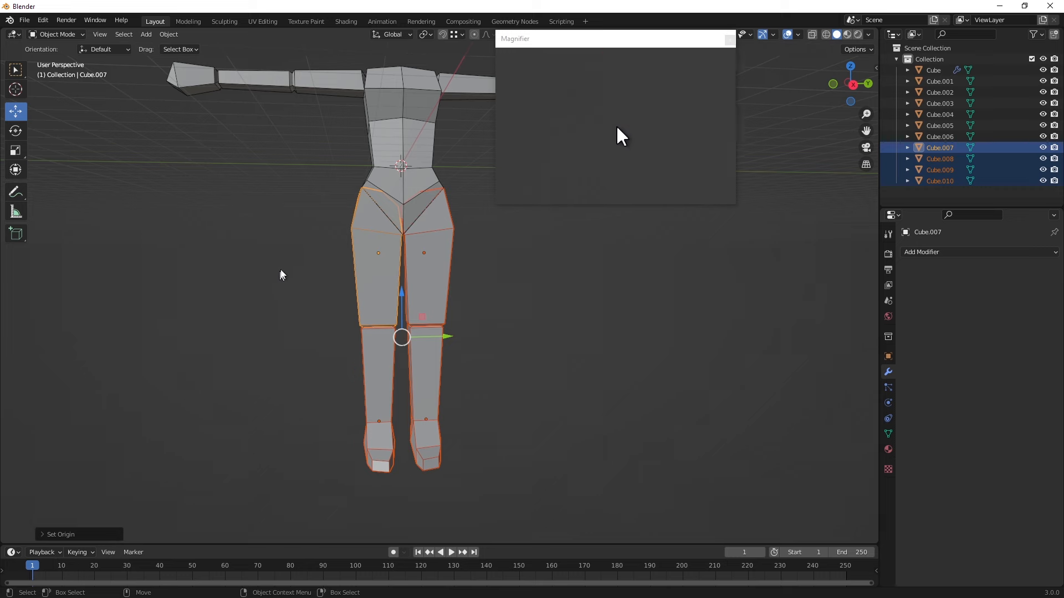
- Edit both thighs together and snap one thigh's inner top vertex onto the pelvis's lowest point at the crotch
{"action": "scroll", "coordinate": [310, 273], "scroll_direction": "up", "scroll_amount": 3}
{"action": "left_click", "coordinate": [330, 260]}
{"action": "scroll", "coordinate": [370, 222], "scroll_direction": "up", "scroll_amount": 4}
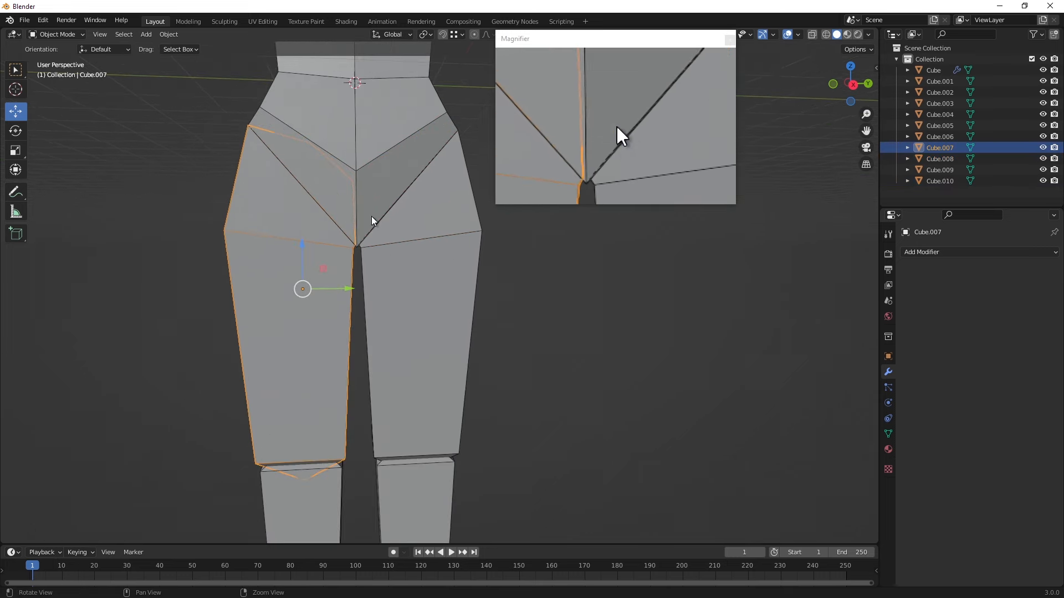
{"action": "left_click", "coordinate": [394, 288], "text": "shift"}
{"action": "left_click", "coordinate": [55, 35]}
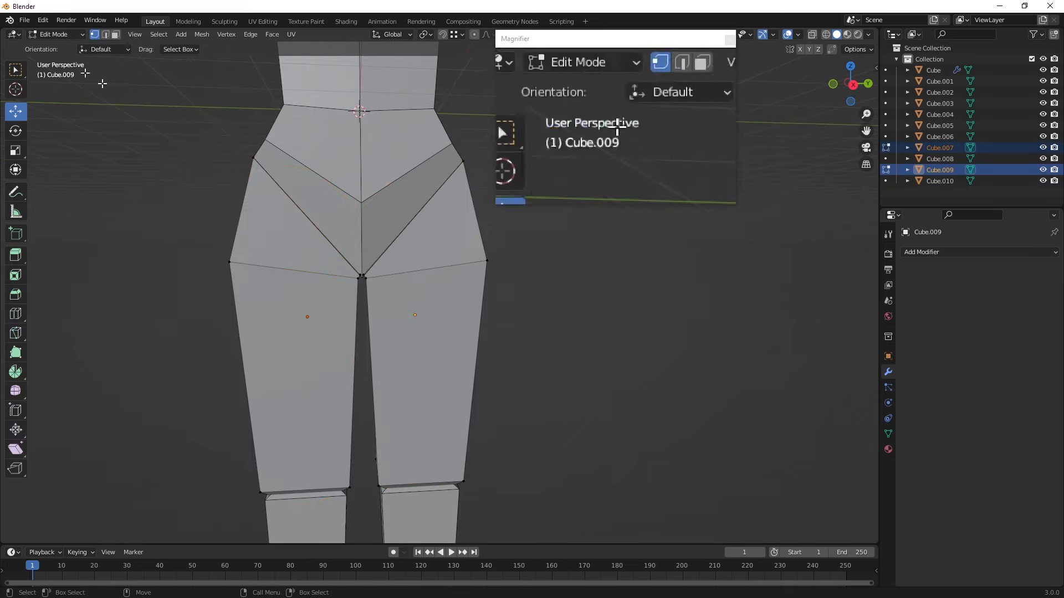
{"action": "left_click", "coordinate": [64, 57]}
{"action": "scroll", "coordinate": [390, 265], "scroll_direction": "up", "scroll_amount": 2}
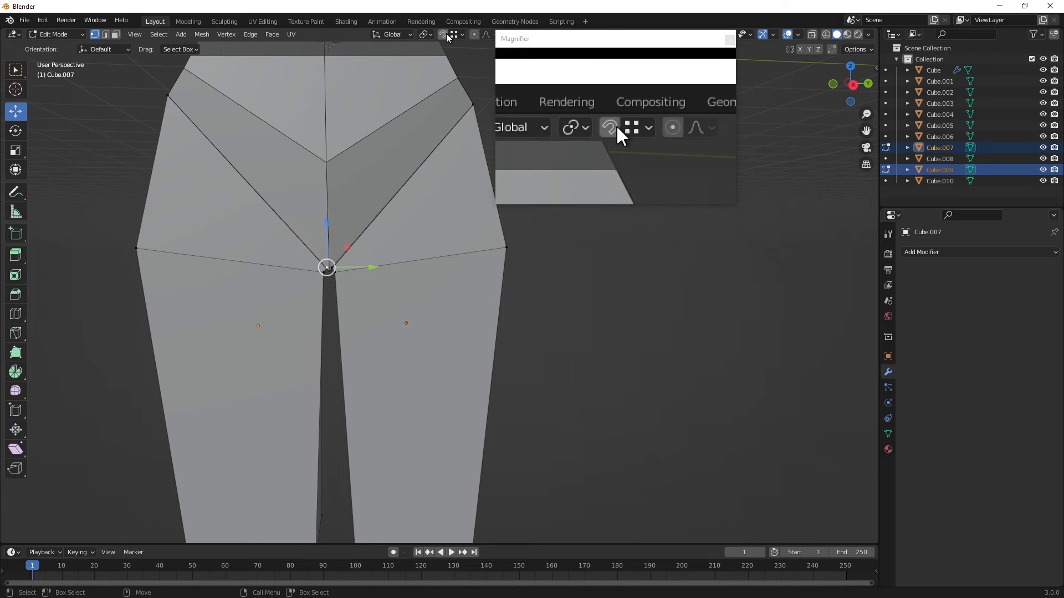
{"action": "key", "text": "g"}
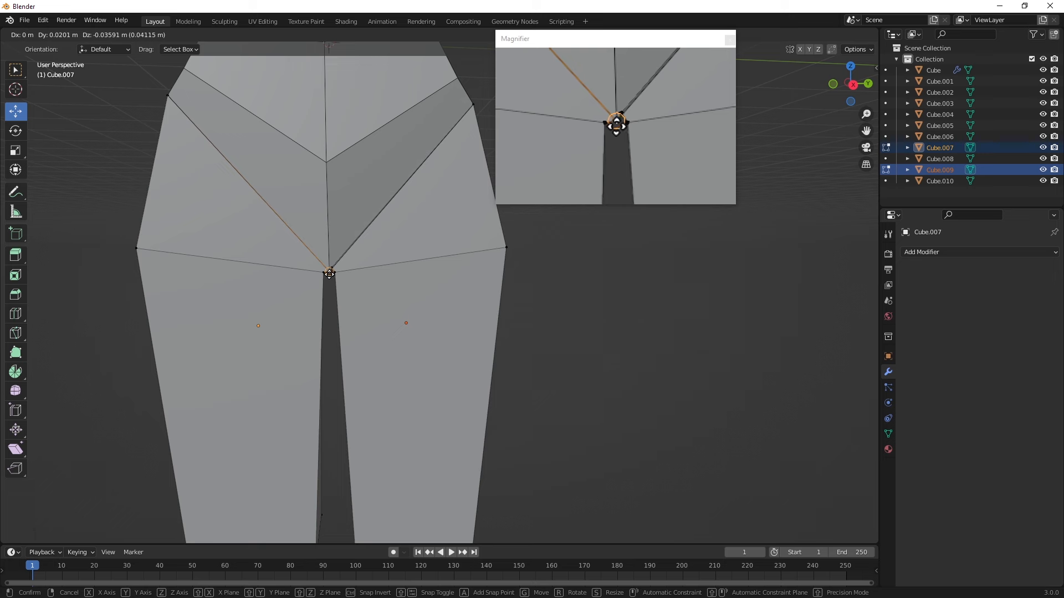
{"action": "left_click", "coordinate": [329, 273]}
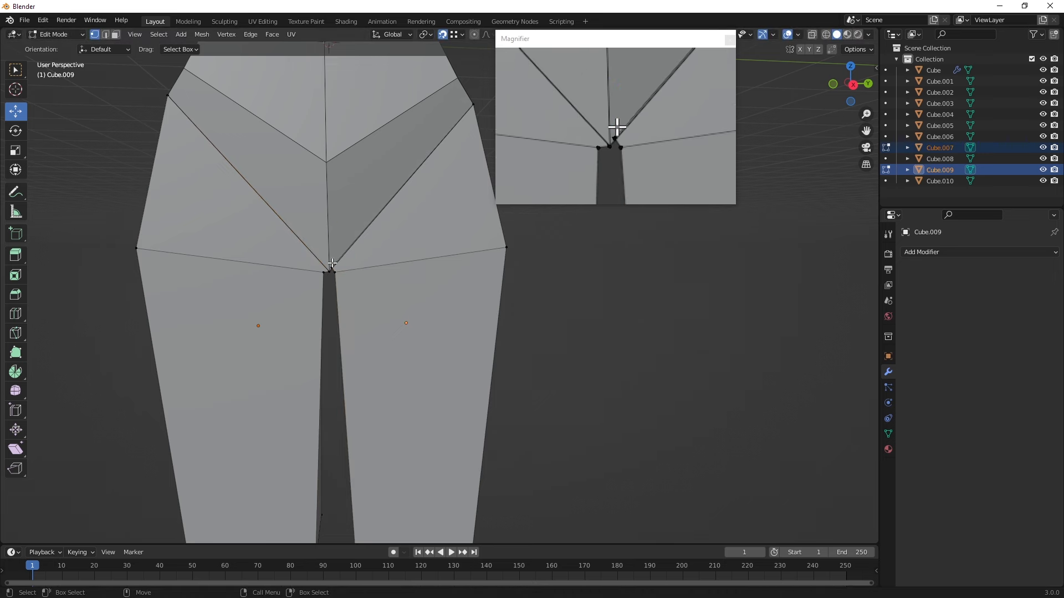
- Adjust the other thigh's crotch vertex and move the facing inner corners of both thighs slightly up along Z
{"action": "left_click_drag", "start_coordinate": [339, 266], "coordinate": [308, 268]}
{"action": "scroll", "coordinate": [316, 266], "scroll_direction": "up", "scroll_amount": 1}
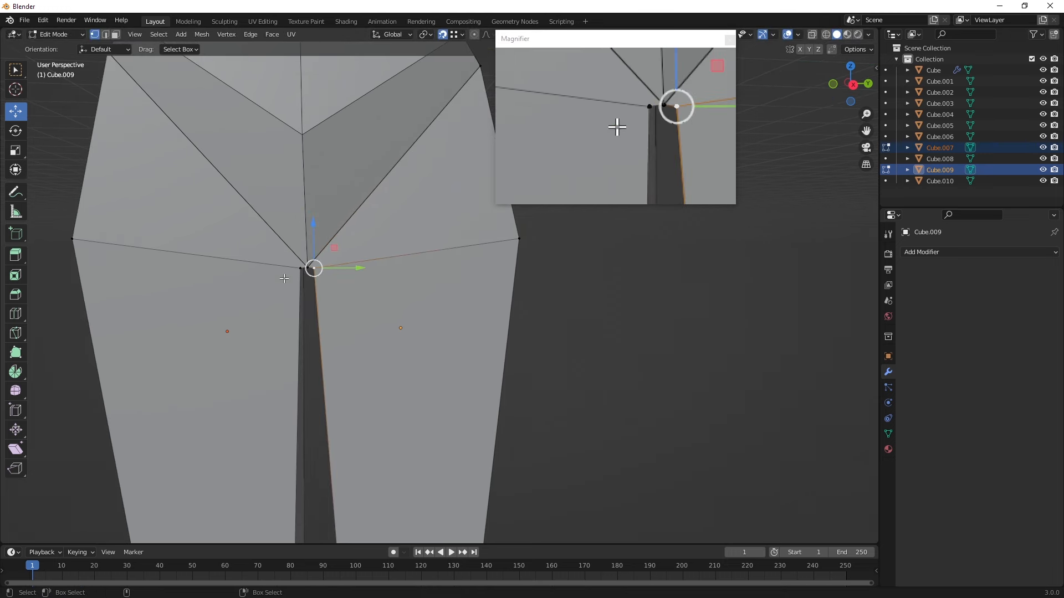
{"action": "mouse_move", "coordinate": [309, 228]}
{"action": "left_mouse_down"}
{"action": "mouse_move", "coordinate": [306, 236]}
{"action": "mouse_move", "coordinate": [309, 227]}
{"action": "left_mouse_up"}
{"action": "middle_click_drag", "start_coordinate": [308, 228], "coordinate": [339, 314]}
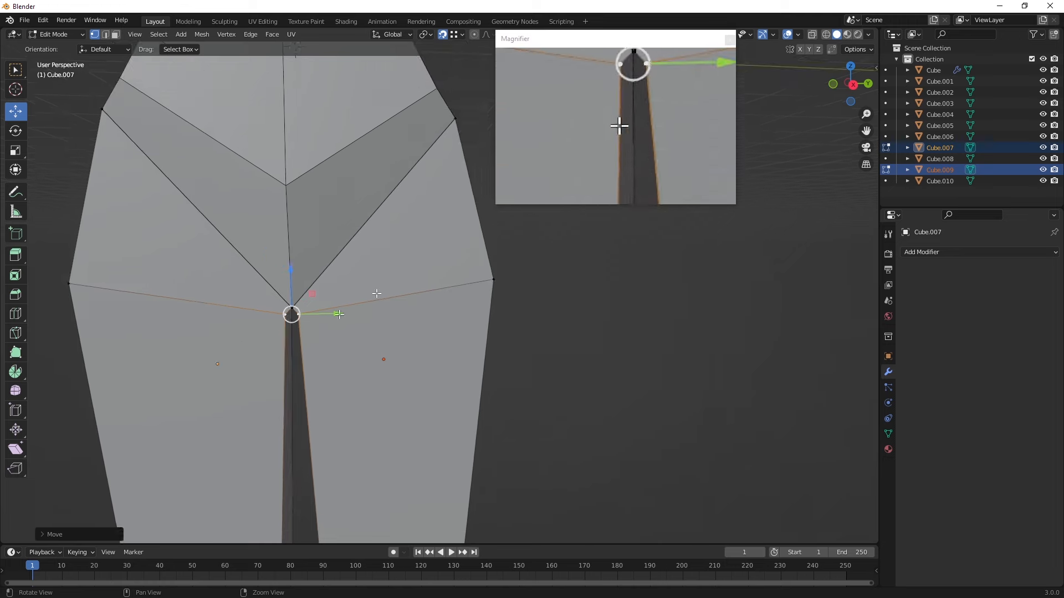
- Examine from outside and up close how the thigh's upper outer vertex meets the pelvis
{"action": "left_click", "coordinate": [456, 119]}
{"action": "scroll", "coordinate": [438, 161], "scroll_direction": "down", "scroll_amount": 2}
{"action": "middle_click_drag", "start_coordinate": [353, 260], "coordinate": [311, 318], "text": "alt"}
{"action": "left_click_drag", "start_coordinate": [311, 318], "coordinate": [171, 377], "text": "alt"}
{"action": "middle_click_drag", "start_coordinate": [358, 273], "coordinate": [830, 464], "text": "alt"}
{"action": "middle_click_drag", "start_coordinate": [584, 416], "coordinate": [216, 330]}
{"action": "scroll", "coordinate": [194, 331], "scroll_direction": "up", "scroll_amount": 2}
{"action": "key", "text": "KP_Decimal"}
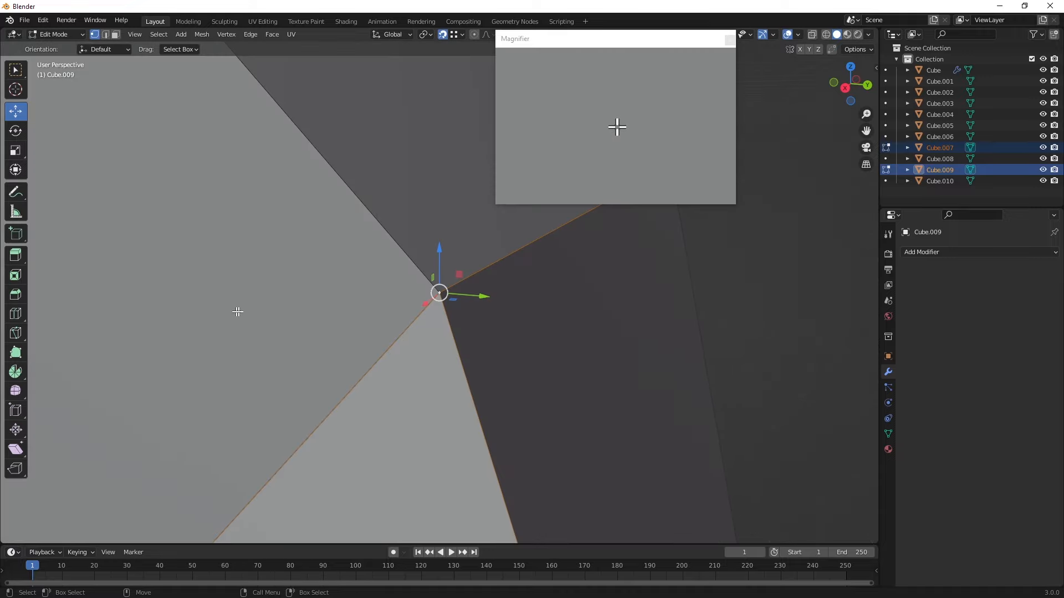
{"action": "scroll", "coordinate": [348, 333], "scroll_direction": "down", "scroll_amount": 6}
{"action": "middle_click_drag", "start_coordinate": [308, 320], "coordinate": [454, 299]}
- Open the torso for editing and lower the vertices at the back of the shoulder along Z
{"action": "left_click", "coordinate": [56, 35]}
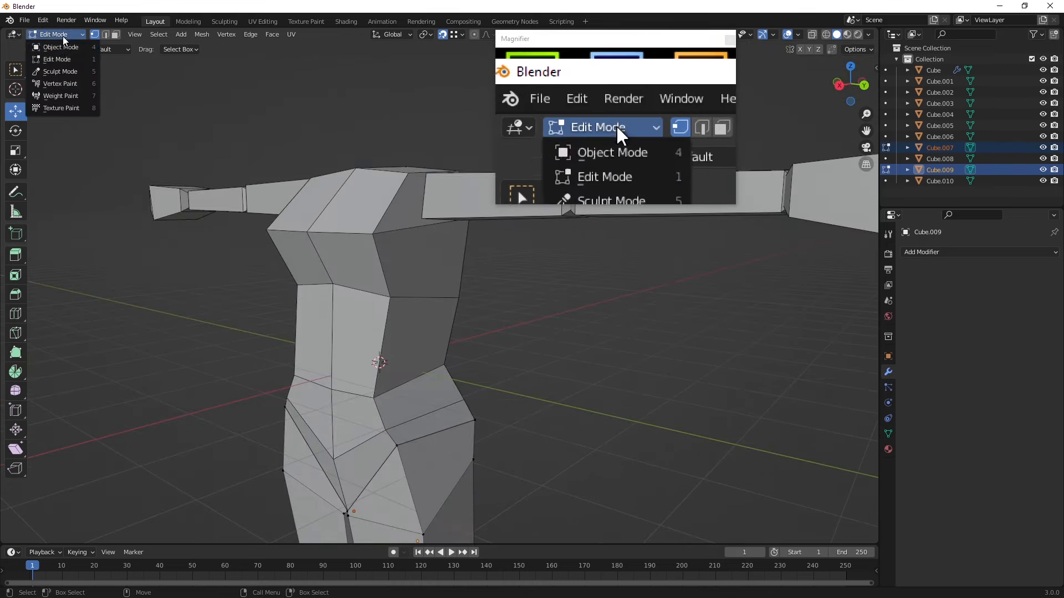
{"action": "left_click", "coordinate": [58, 45]}
{"action": "left_click", "coordinate": [273, 191]}
{"action": "left_click", "coordinate": [48, 35]}
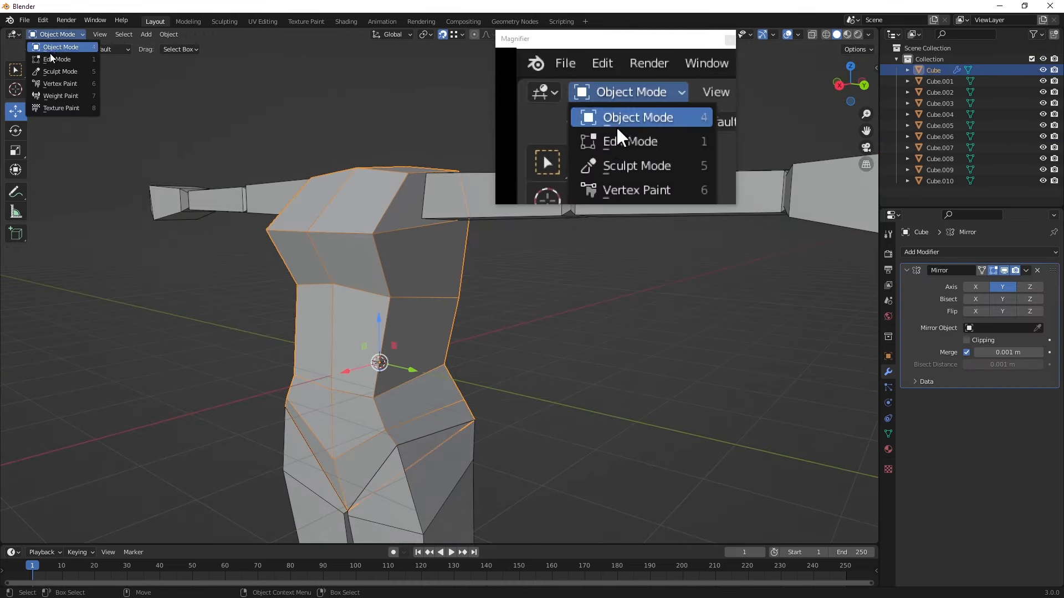
{"action": "left_click", "coordinate": [53, 58]}
{"action": "middle_click_drag", "start_coordinate": [324, 281], "coordinate": [368, 291]}
{"action": "left_click_drag", "start_coordinate": [371, 292], "coordinate": [382, 292]}
{"action": "left_click_drag", "start_coordinate": [421, 254], "coordinate": [421, 266]}
- Turn off snapping and move the rear shoulder edge of the torso slightly backward along X
{"action": "middle_click_drag", "start_coordinate": [421, 266], "coordinate": [504, 287]}
{"action": "left_click_drag", "start_coordinate": [438, 203], "coordinate": [438, 203]}
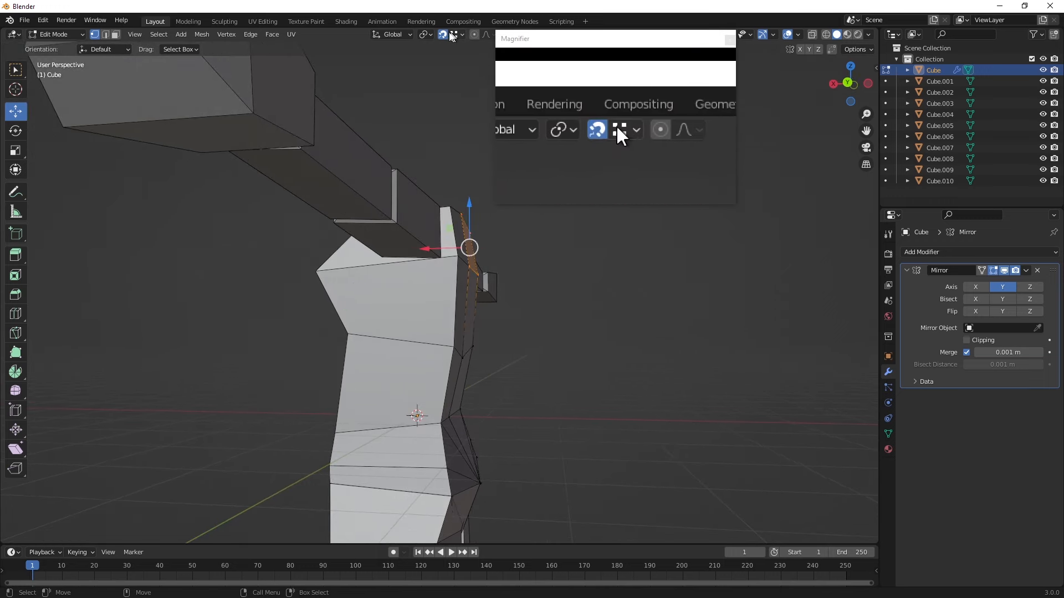
{"action": "left_click_drag", "start_coordinate": [422, 250], "coordinate": [440, 247]}
{"action": "middle_click_drag", "start_coordinate": [440, 248], "coordinate": [428, 329]}
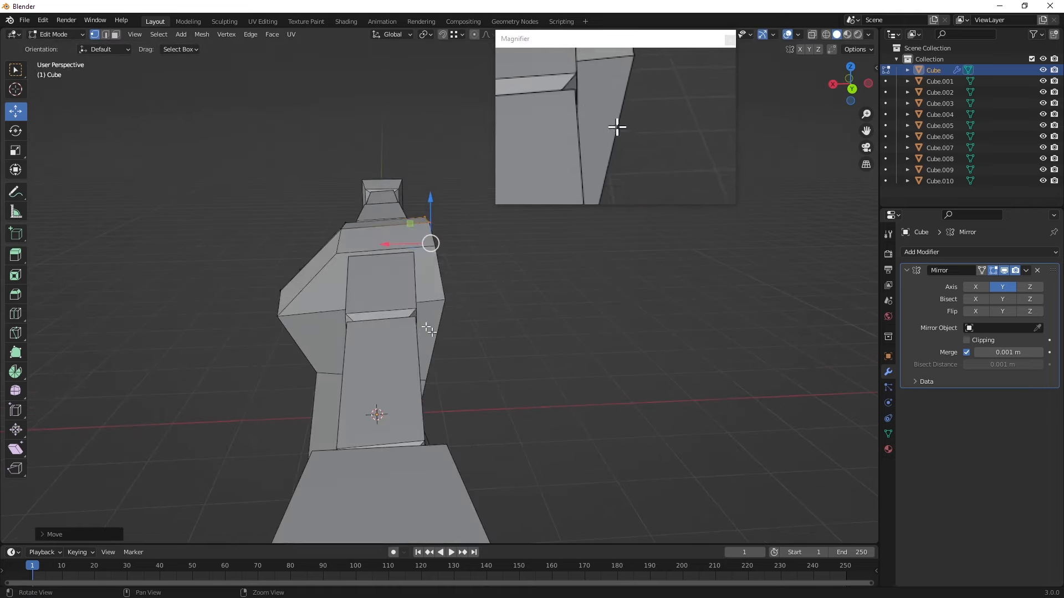
- Lower the torso's front top shoulder edge along Z and raise the rear top edge slightly
{"action": "middle_click_drag", "start_coordinate": [331, 213], "coordinate": [427, 263]}
{"action": "left_click_drag", "start_coordinate": [247, 222], "coordinate": [248, 238]}
{"action": "middle_click_drag", "start_coordinate": [248, 238], "coordinate": [401, 331]}
{"action": "key", "text": "b"}
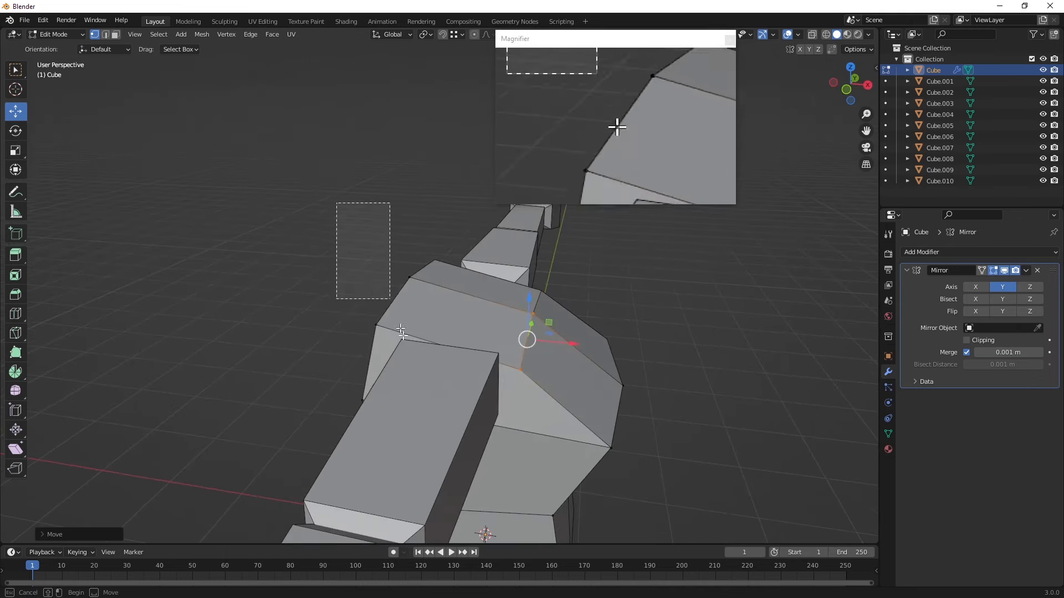
{"action": "left_click_drag", "start_coordinate": [401, 331], "coordinate": [463, 363]}
{"action": "left_click_drag", "start_coordinate": [394, 252], "coordinate": [393, 239]}
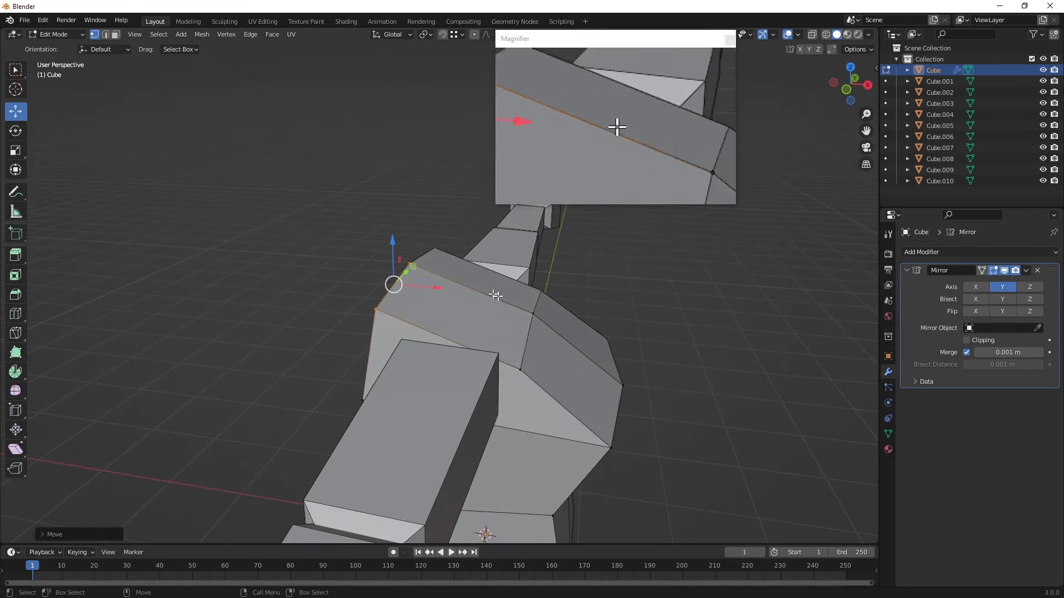
- Shift the outer top vertices of the torso's shoulder slightly inward along Y to refine the shoulder slope
{"action": "middle_click_drag", "start_coordinate": [475, 285], "coordinate": [366, 300]}
{"action": "mouse_move", "coordinate": [264, 271]}
{"action": "left_mouse_down"}
{"action": "mouse_move", "coordinate": [258, 247]}
{"action": "mouse_move", "coordinate": [261, 278]}
{"action": "left_mouse_up"}
{"action": "middle_click_drag", "start_coordinate": [261, 279], "coordinate": [513, 299]}
{"action": "left_click_drag", "start_coordinate": [592, 361], "coordinate": [574, 355]}
{"action": "mouse_move", "coordinate": [549, 283]}
{"action": "left_mouse_down"}
{"action": "mouse_move", "coordinate": [549, 260]}
{"action": "mouse_move", "coordinate": [548, 284]}
{"action": "left_mouse_up"}
{"action": "left_click_drag", "start_coordinate": [586, 334], "coordinate": [576, 329]}
{"action": "mouse_move", "coordinate": [577, 330]}
{"action": "middle_mouse_down"}
{"action": "mouse_move", "coordinate": [449, 299]}
{"action": "mouse_move", "coordinate": [465, 302]}
{"action": "mouse_move", "coordinate": [427, 304]}
{"action": "mouse_move", "coordinate": [388, 328]}
{"action": "mouse_move", "coordinate": [380, 302]}
{"action": "mouse_move", "coordinate": [447, 279]}
{"action": "mouse_move", "coordinate": [560, 324]}
{"action": "middle_mouse_up"}
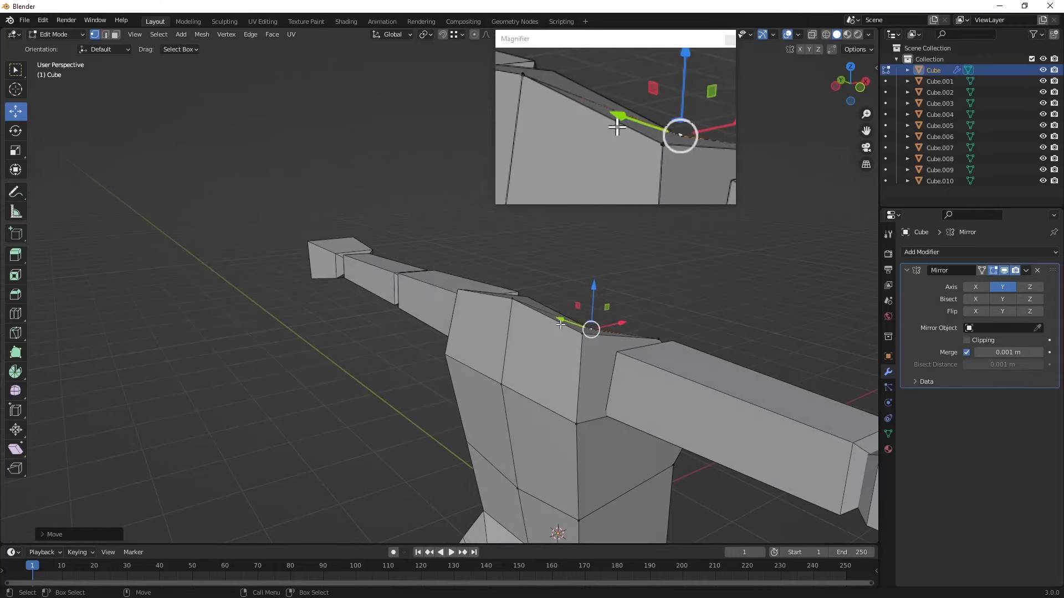
{"action": "left_click_drag", "start_coordinate": [583, 295], "coordinate": [510, 275]}
{"action": "left_click_drag", "start_coordinate": [537, 293], "coordinate": [446, 273], "text": "alt"}
{"action": "middle_click_drag", "start_coordinate": [292, 258], "coordinate": [420, 319]}
{"action": "left_click_drag", "start_coordinate": [419, 320], "coordinate": [448, 320], "text": "alt"}
{"action": "mouse_move", "coordinate": [361, 392]}
{"action": "middle_mouse_down"}
{"action": "mouse_move", "coordinate": [399, 384]}
{"action": "mouse_move", "coordinate": [350, 406]}
{"action": "middle_mouse_up"}
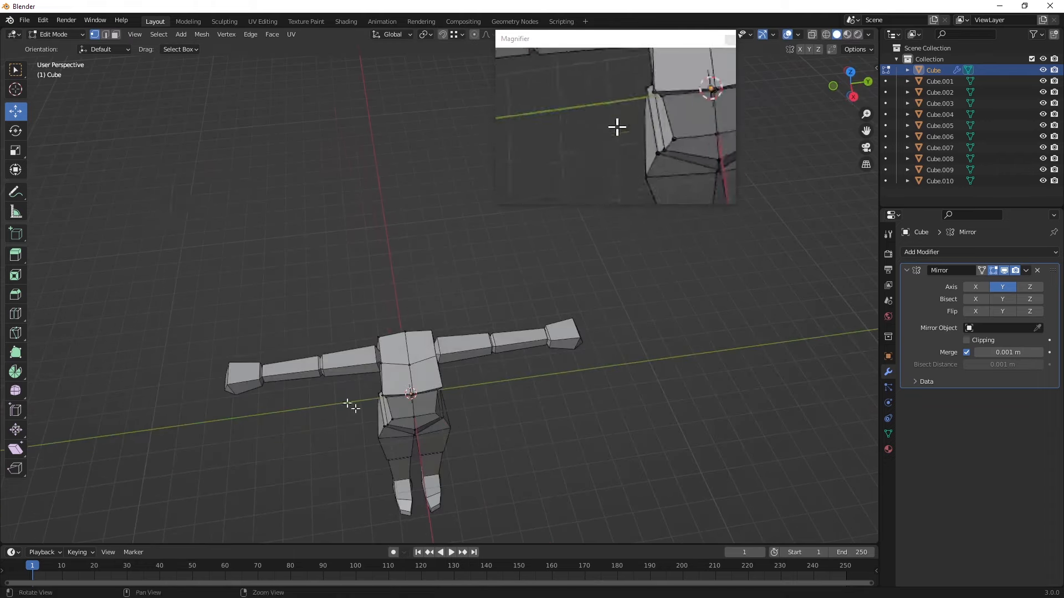
- Return to Object Mode, select the upper arm, forearm and hand of one arm, and move them slightly backward along X
{"action": "left_click", "coordinate": [56, 35]}
{"action": "left_click", "coordinate": [59, 47]}
{"action": "left_click", "coordinate": [349, 360]}
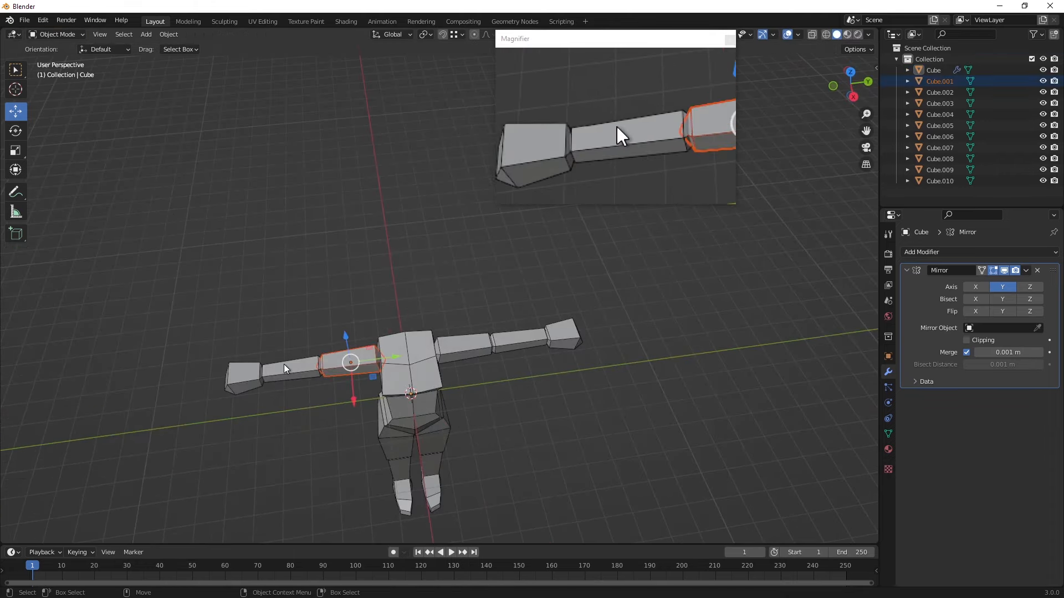
{"action": "left_click", "coordinate": [284, 366], "text": "shift"}
{"action": "middle_click_drag", "start_coordinate": [270, 384], "coordinate": [412, 403]}
{"action": "left_click", "coordinate": [422, 501], "text": "shift"}
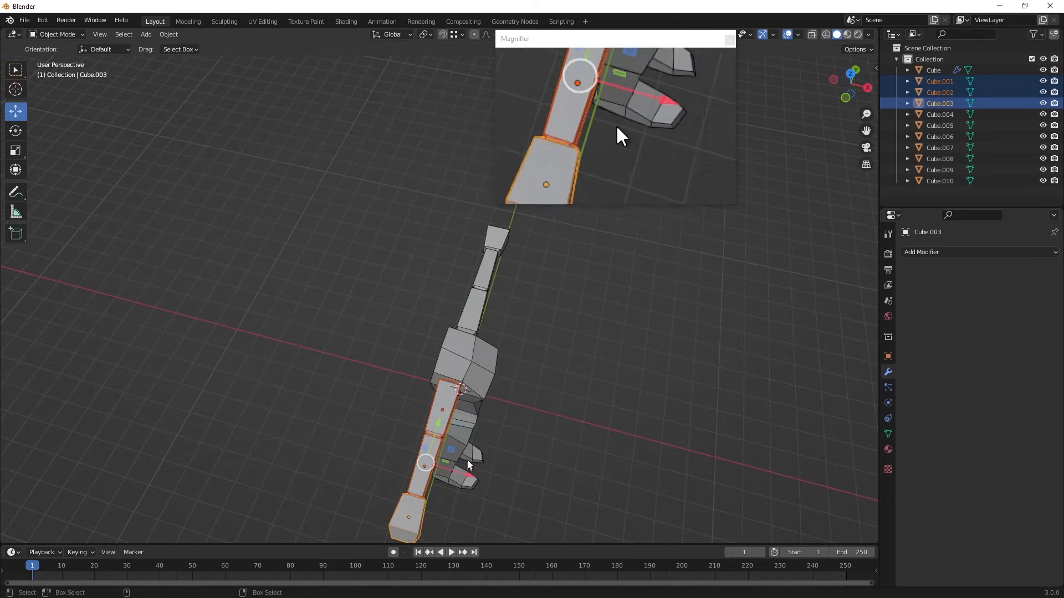
{"action": "left_click_drag", "start_coordinate": [467, 479], "coordinate": [460, 478]}
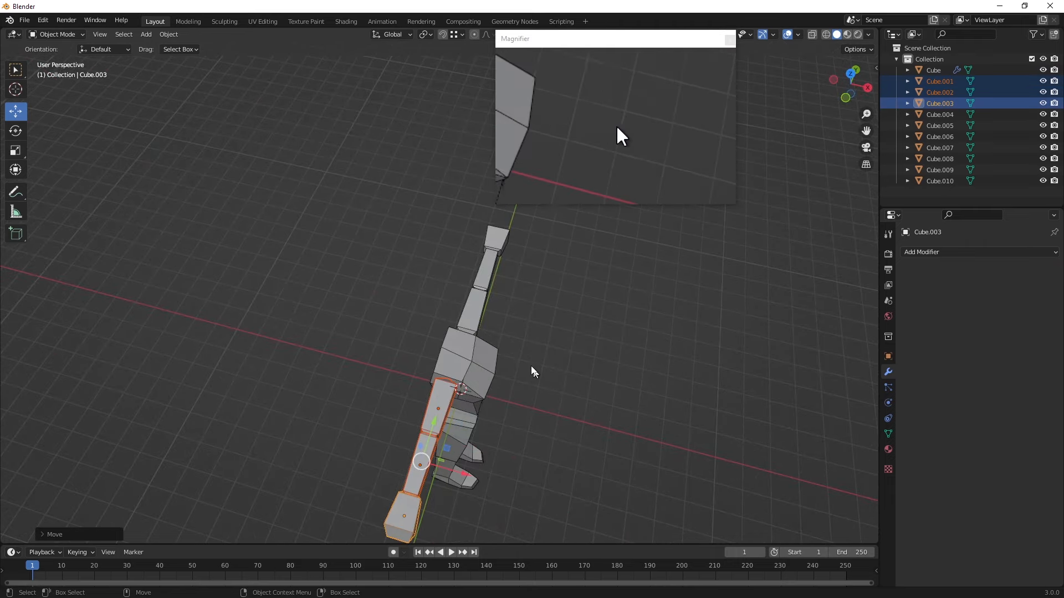
- Add the opposite arm's three segments to the selection, shift both arms slightly backward along X, and deselect them
{"action": "left_click", "coordinate": [467, 311], "text": "shift"}
{"action": "left_click", "coordinate": [481, 276], "text": "shift"}
{"action": "left_click", "coordinate": [497, 227], "text": "shift"}
{"action": "left_click_drag", "start_coordinate": [503, 370], "coordinate": [496, 369]}
{"action": "left_click", "coordinate": [596, 341]}
- Add a cube mesh for the neck and raise it about 3.7 m along Z above the torso
{"action": "middle_click_drag", "start_coordinate": [595, 341], "coordinate": [363, 349]}
{"action": "left_click", "coordinate": [146, 35]}
{"action": "mouse_move", "coordinate": [164, 48]}
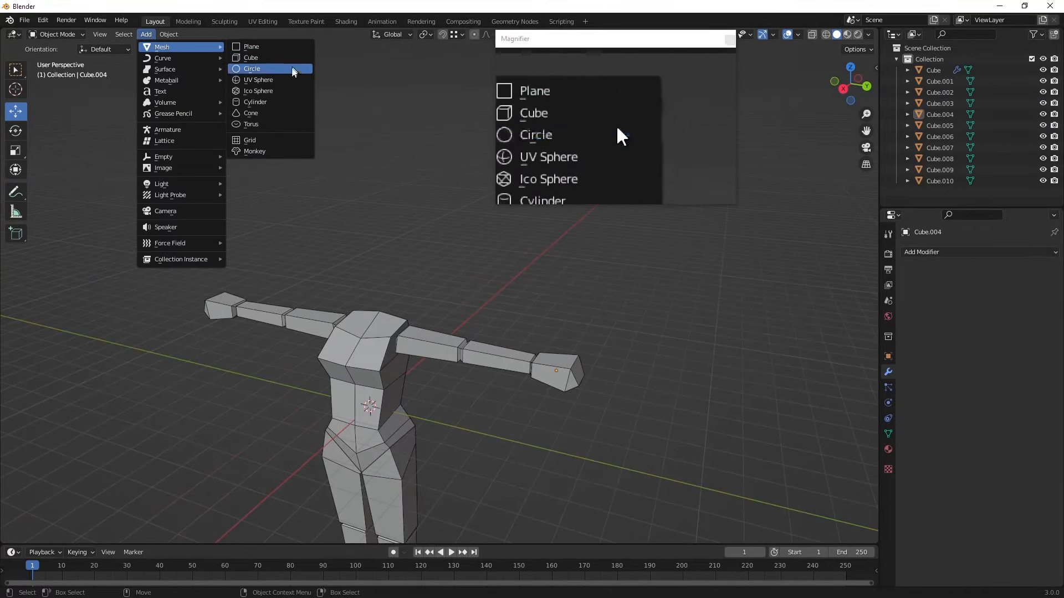
{"action": "left_click", "coordinate": [274, 59]}
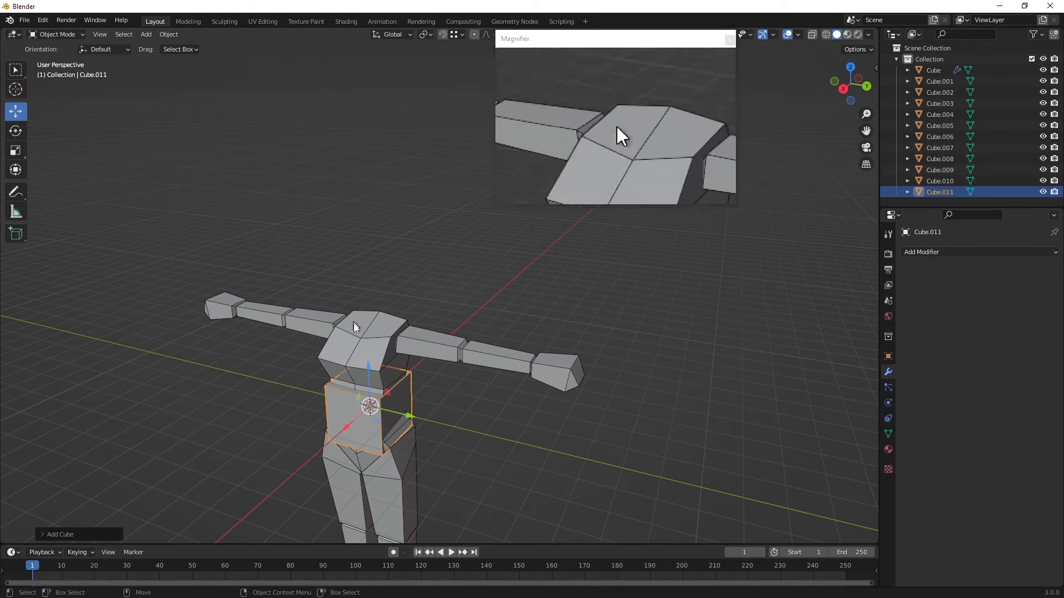
{"action": "left_click_drag", "start_coordinate": [368, 374], "coordinate": [364, 244]}
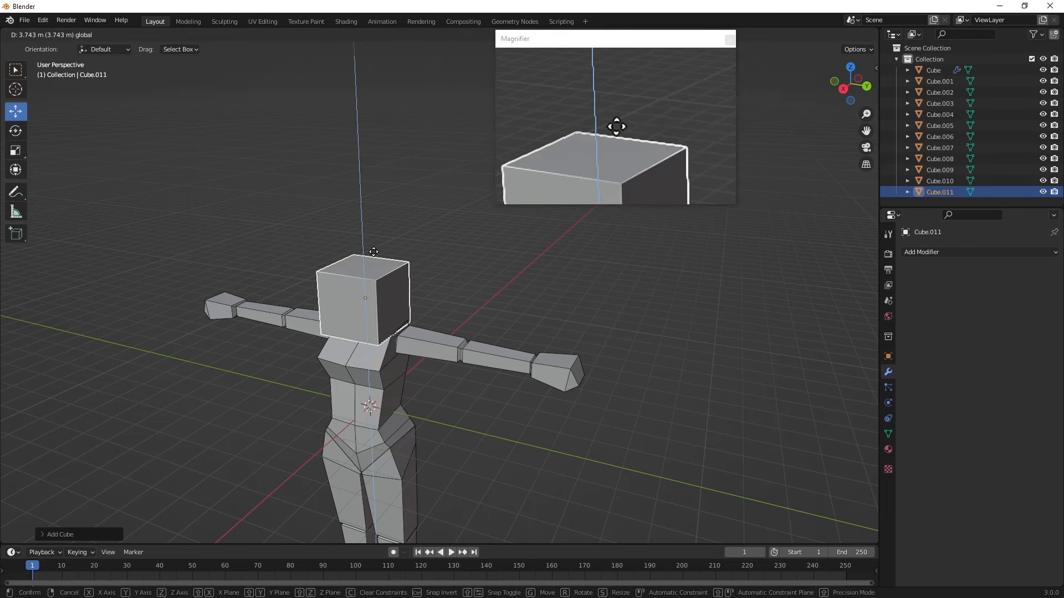
- Scale the neck cube down uniformly to roughly half its size
{"action": "middle_click_drag", "start_coordinate": [293, 227], "coordinate": [268, 254]}
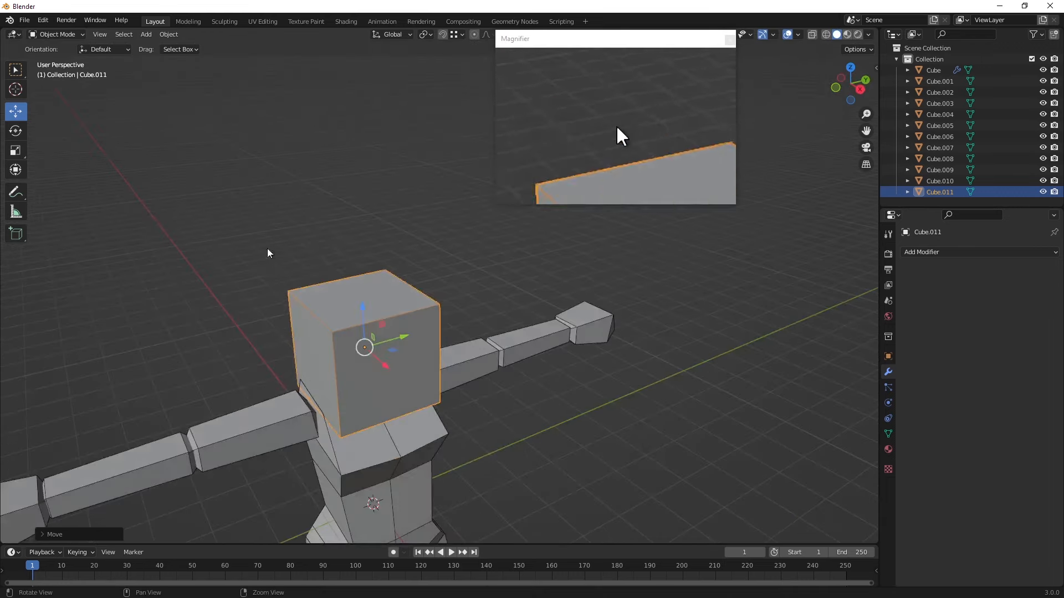
{"action": "left_click", "coordinate": [14, 155]}
{"action": "left_click_drag", "start_coordinate": [405, 326], "coordinate": [384, 336]}
- In Edit Mode, merge the neck cube's two front top vertices at their center and repeat the merge for the two front bottom vertices
{"action": "left_click", "coordinate": [60, 36]}
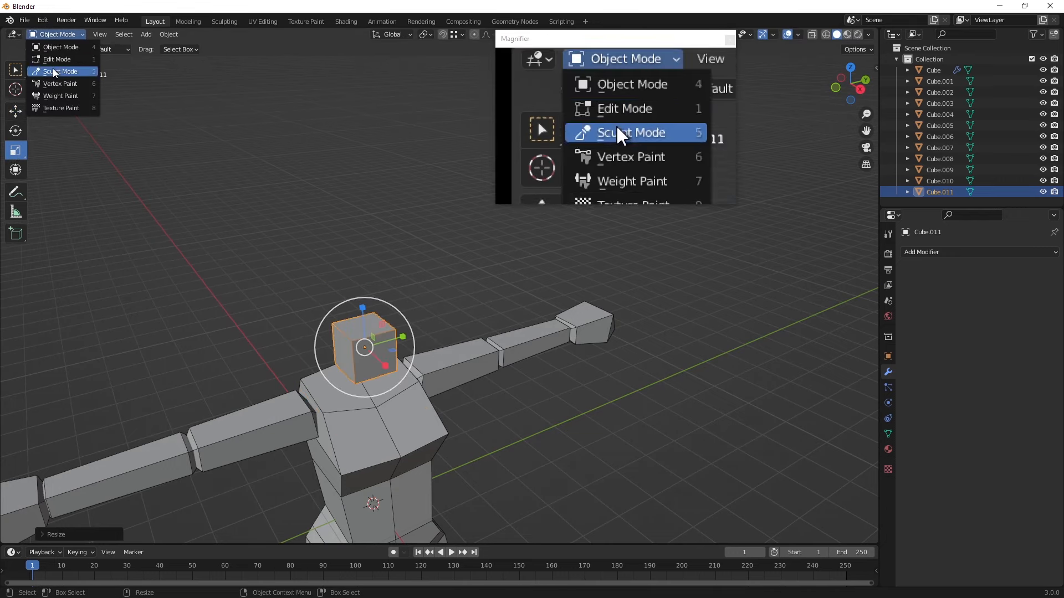
{"action": "left_click", "coordinate": [53, 60]}
{"action": "scroll", "coordinate": [364, 332], "scroll_direction": "up", "scroll_amount": 3}
{"action": "middle_click_drag", "start_coordinate": [363, 333], "coordinate": [402, 269], "text": "shift"}
{"action": "left_click", "coordinate": [399, 276]}
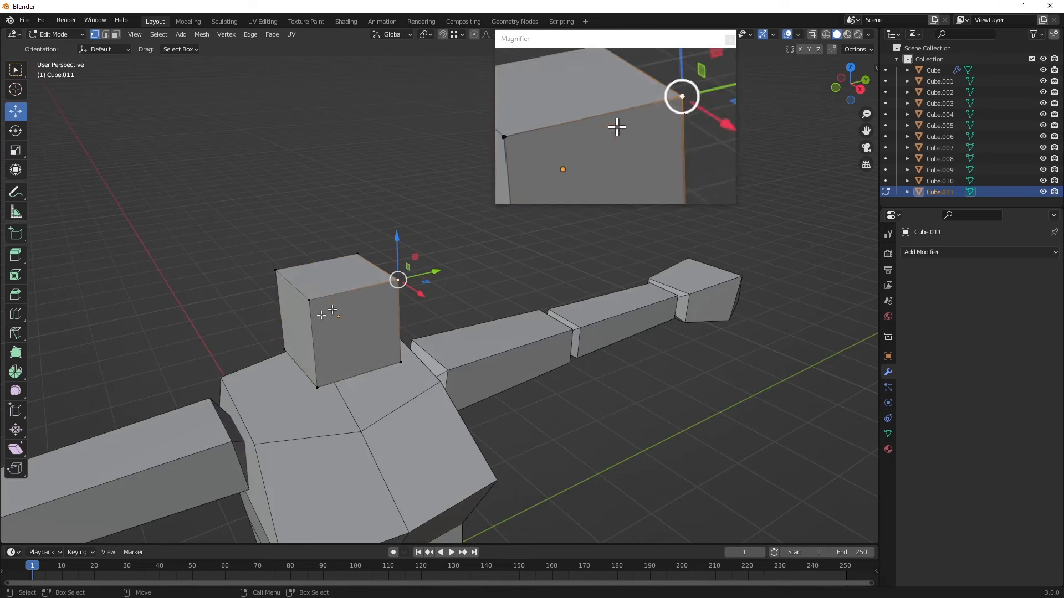
{"action": "left_click", "coordinate": [182, 35]}
{"action": "mouse_move", "coordinate": [202, 35]}
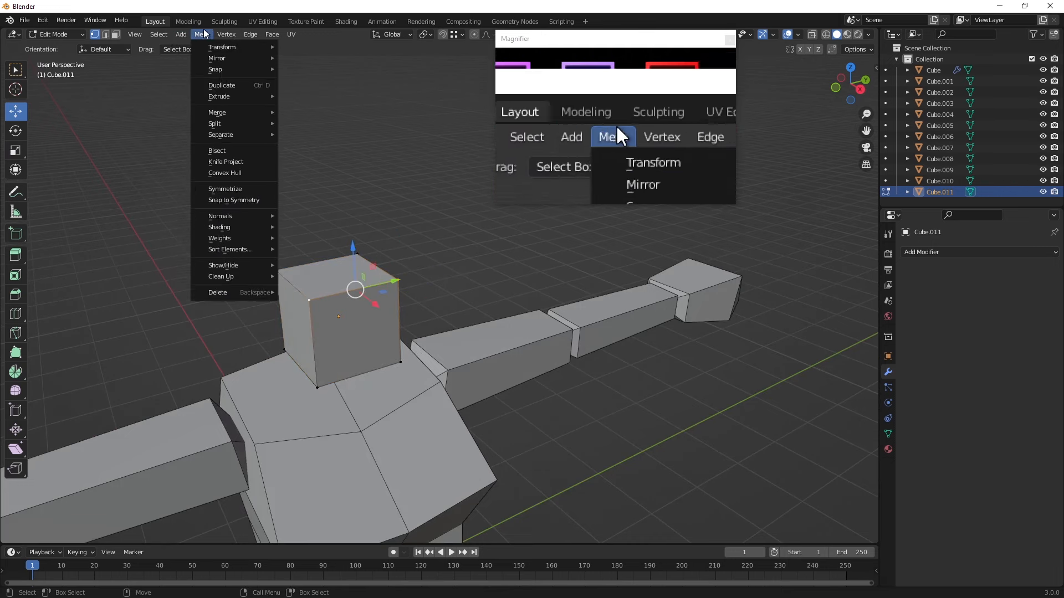
{"action": "mouse_move", "coordinate": [270, 115]}
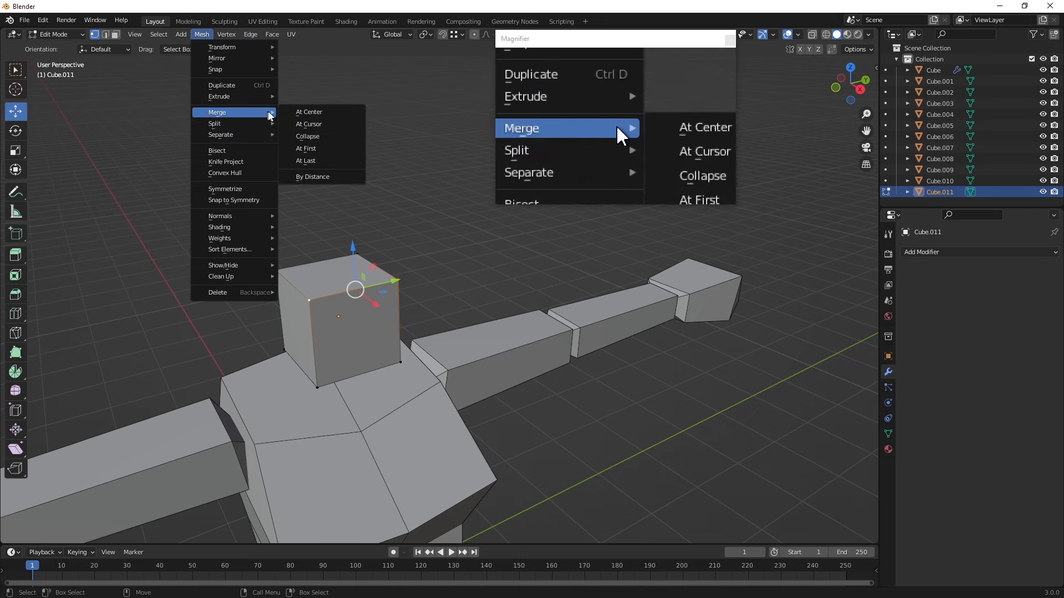
{"action": "left_click", "coordinate": [315, 112]}
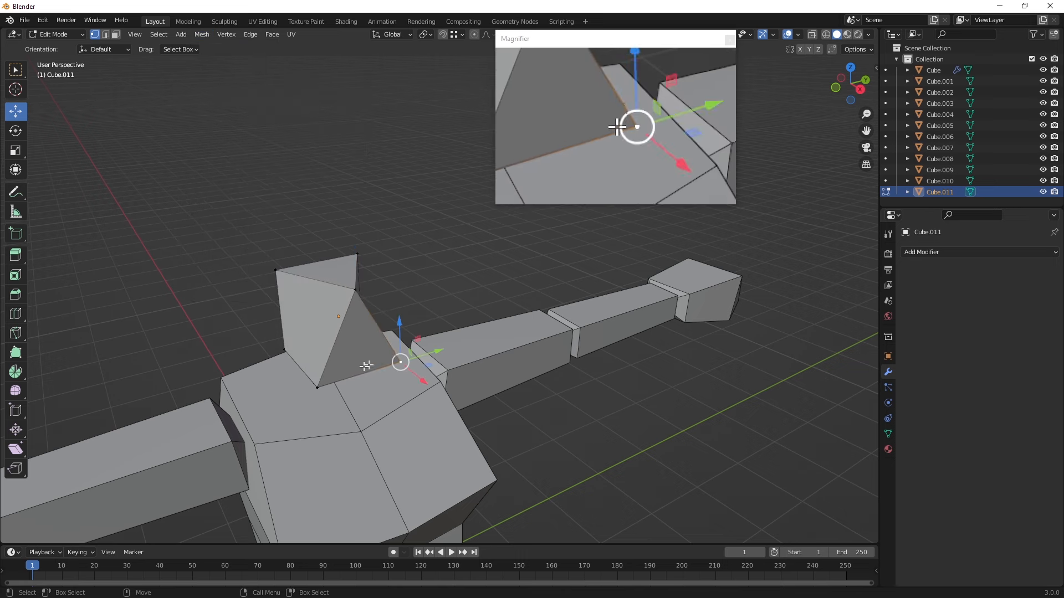
{"action": "key", "text": "shift+r"}
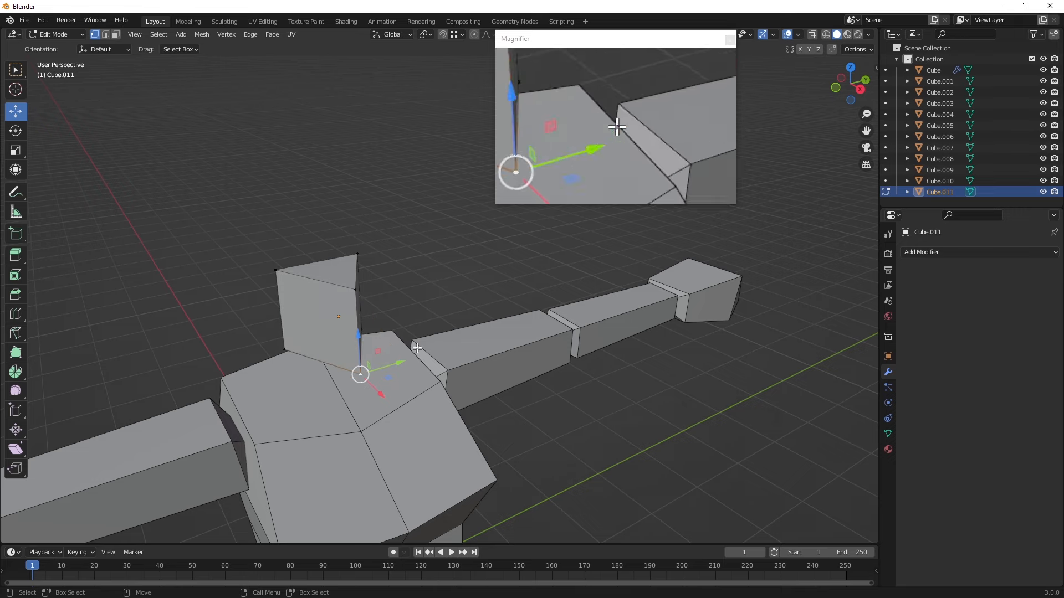
{"action": "middle_click_drag", "start_coordinate": [399, 269], "coordinate": [417, 276]}
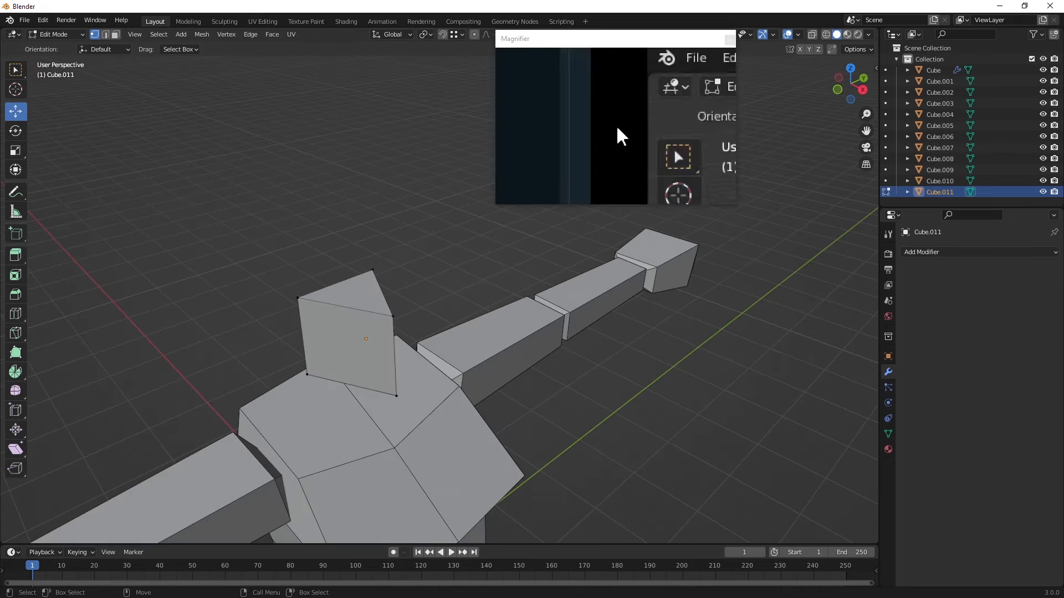
- In Object Mode, scale the wedge-shaped neck down uniformly and stretch it taller along Z
{"action": "left_click", "coordinate": [55, 35]}
{"action": "left_click", "coordinate": [56, 54]}
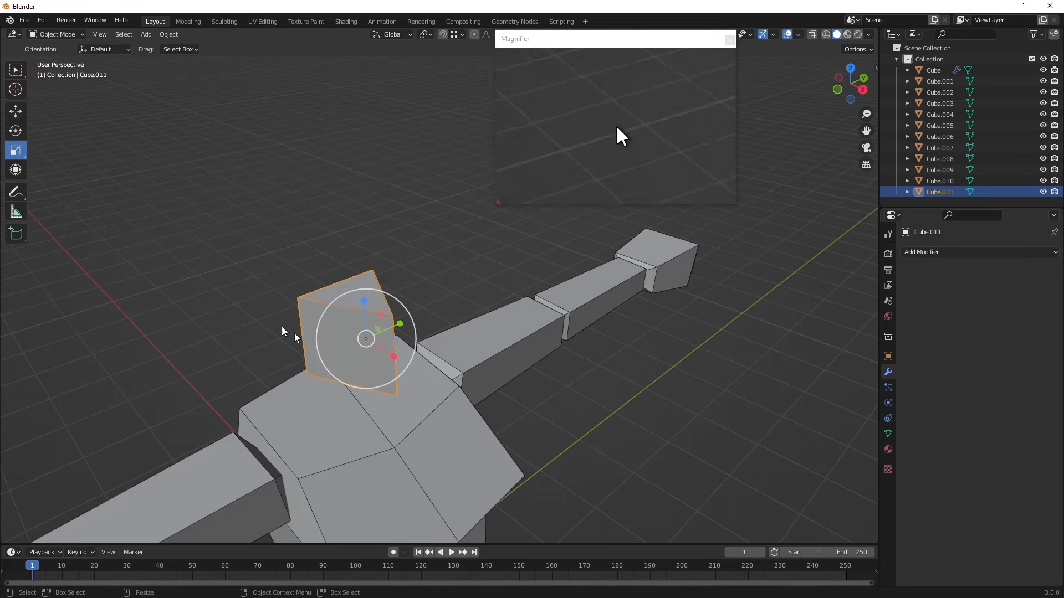
{"action": "key", "text": "s"}
{"action": "left_click", "coordinate": [385, 350]}
{"action": "middle_click_drag", "start_coordinate": [387, 334], "coordinate": [472, 308]}
{"action": "left_click_drag", "start_coordinate": [505, 276], "coordinate": [502, 244]}
- Move the neck backward along X and lower it along Z into the top of the torso
{"action": "left_click", "coordinate": [16, 112]}
{"action": "left_click_drag", "start_coordinate": [546, 313], "coordinate": [504, 312]}
{"action": "middle_click_drag", "start_coordinate": [504, 311], "coordinate": [551, 306]}
{"action": "left_click_drag", "start_coordinate": [549, 254], "coordinate": [549, 271]}
{"action": "middle_click_drag", "start_coordinate": [549, 271], "coordinate": [369, 324]}
- Scale the neck down a little more and shift it slightly backward along X
{"action": "key", "text": "shift+space"}
{"action": "key", "text": "s"}
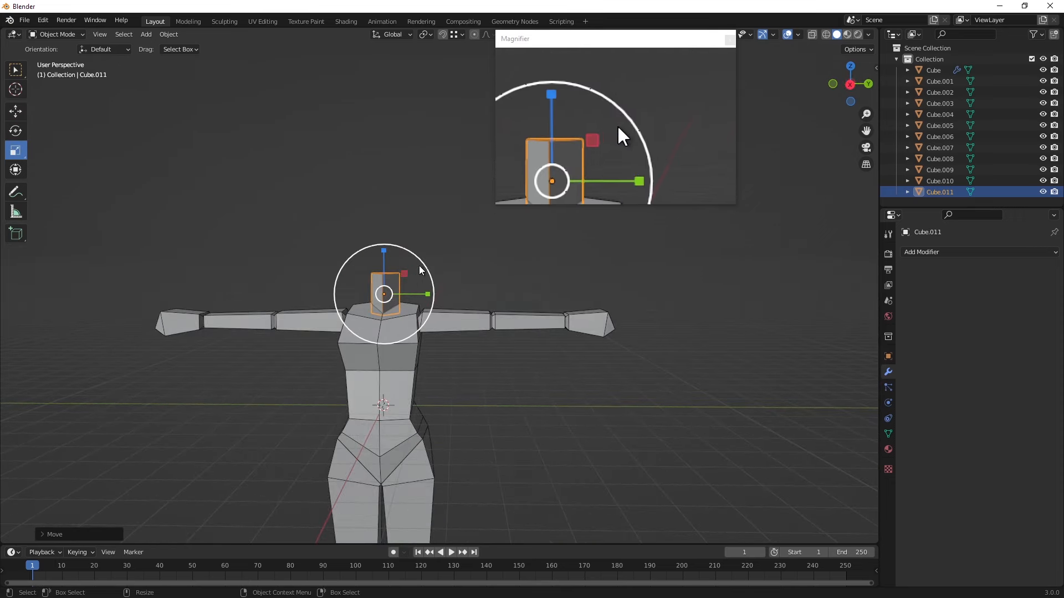
{"action": "left_click_drag", "start_coordinate": [424, 262], "coordinate": [384, 260]}
{"action": "key", "text": "shift+space"}
{"action": "key", "text": "g"}
{"action": "middle_click_drag", "start_coordinate": [383, 260], "coordinate": [531, 275]}
{"action": "scroll", "coordinate": [488, 304], "scroll_direction": "up", "scroll_amount": 6}
{"action": "left_click_drag", "start_coordinate": [577, 347], "coordinate": [568, 348]}
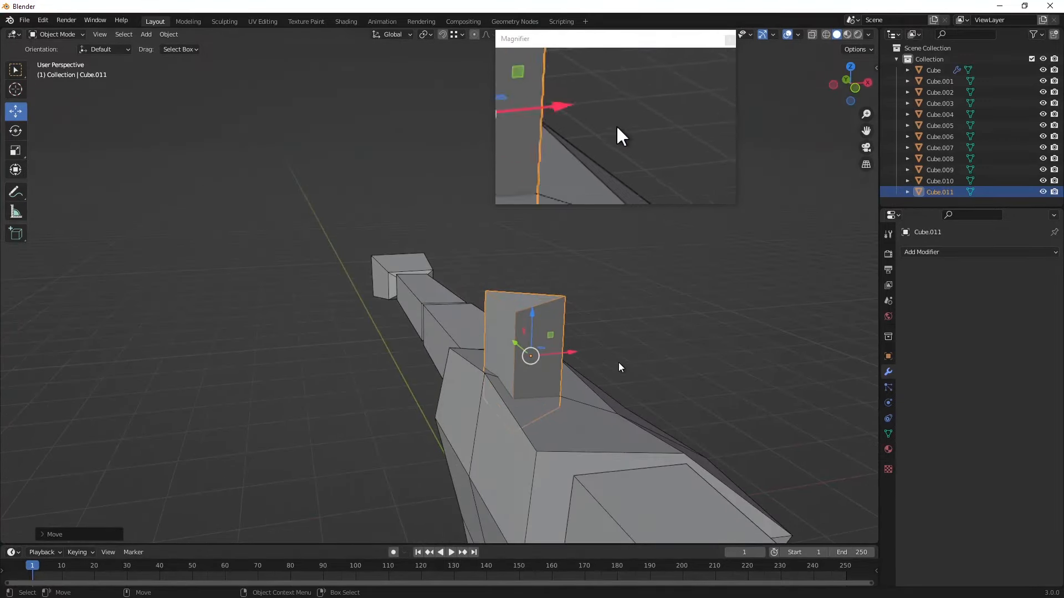
{"action": "left_click", "coordinate": [618, 362]}
- Raise the neck slightly along Z and deselect it
{"action": "scroll", "coordinate": [637, 351], "scroll_direction": "down", "scroll_amount": 4}
{"action": "middle_click_drag", "start_coordinate": [656, 343], "coordinate": [475, 317]}
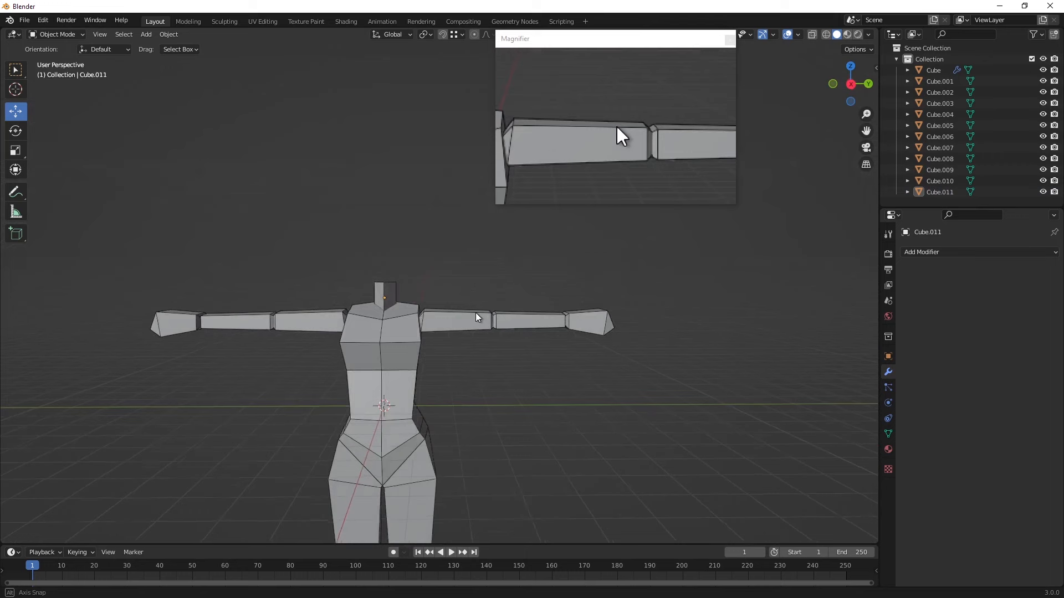
{"action": "scroll", "coordinate": [466, 333], "scroll_direction": "up", "scroll_amount": 3}
{"action": "left_click", "coordinate": [387, 297]}
{"action": "left_click_drag", "start_coordinate": [379, 271], "coordinate": [379, 267]}
{"action": "left_click", "coordinate": [507, 299]}
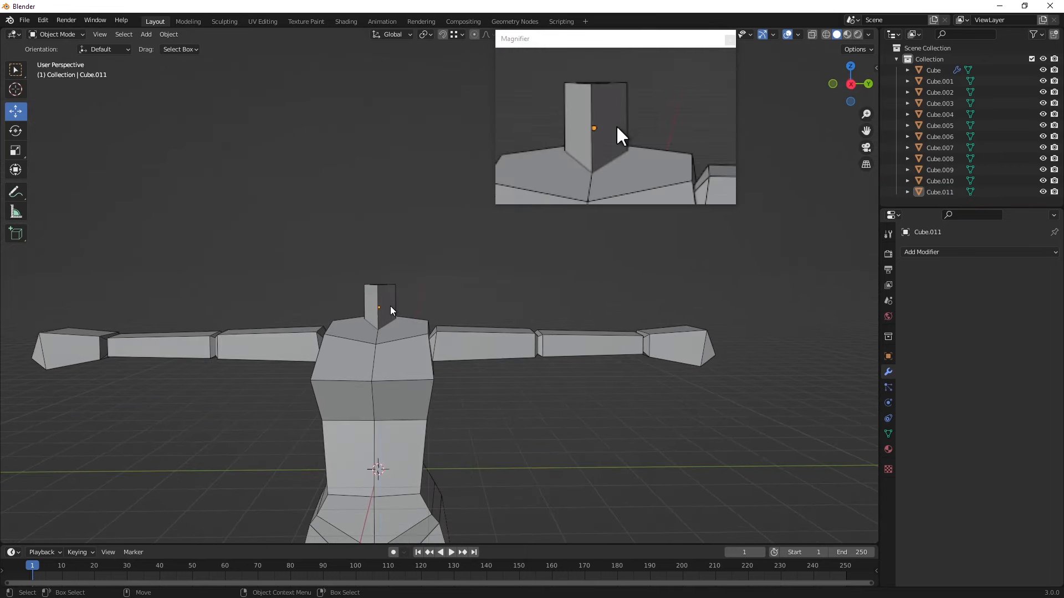
{"action": "scroll", "coordinate": [391, 306], "scroll_direction": "down", "scroll_amount": 2}
- Add another cube mesh for the head and raise it along Z until it sits on the neck
{"action": "left_click", "coordinate": [146, 34]}
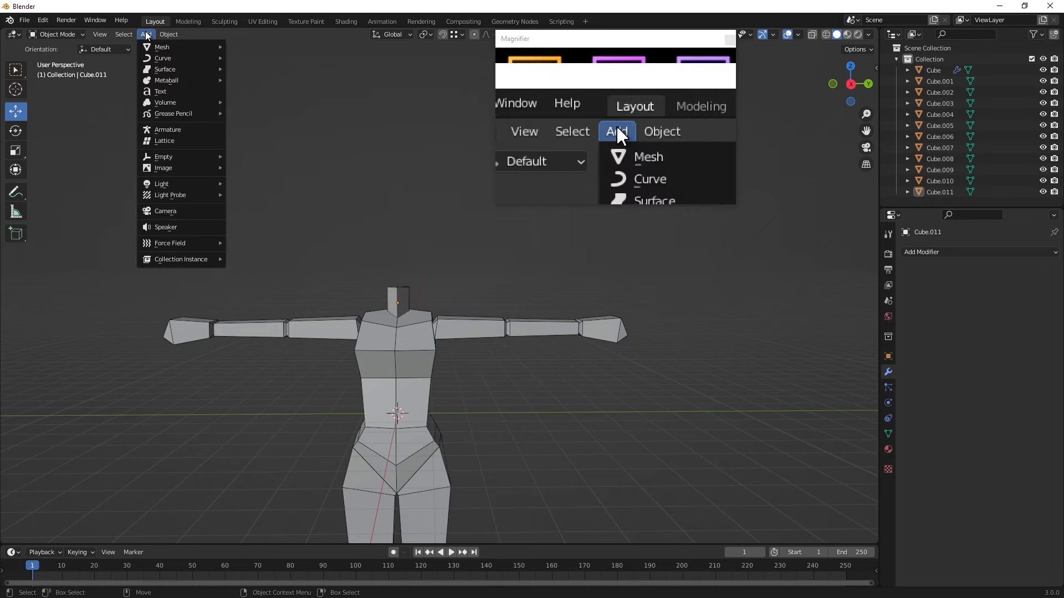
{"action": "mouse_move", "coordinate": [153, 48]}
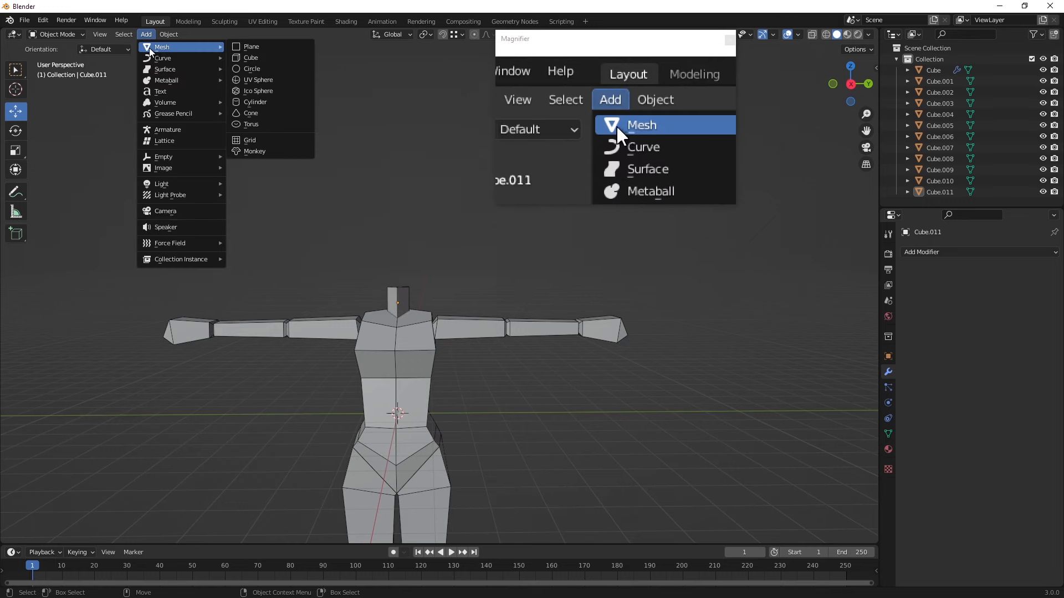
{"action": "left_click", "coordinate": [254, 57]}
{"action": "left_click_drag", "start_coordinate": [394, 366], "coordinate": [387, 207]}
{"action": "middle_click_drag", "start_coordinate": [386, 207], "coordinate": [260, 237]}
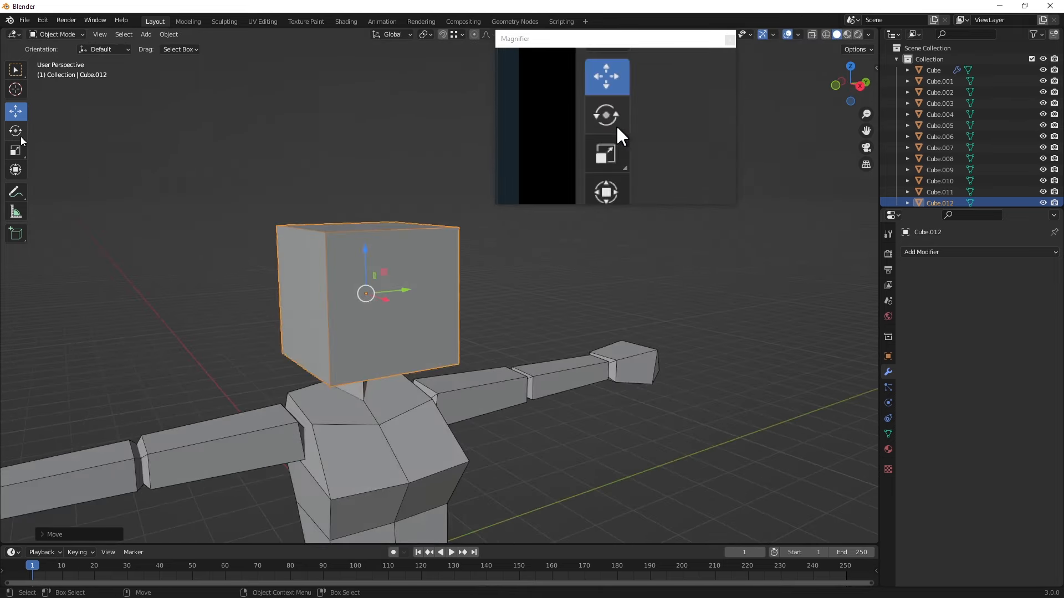
- In Edit Mode, add three vertical and three horizontal loop cuts to divide the head's front into a four-by-four grid
{"action": "left_click", "coordinate": [55, 32]}
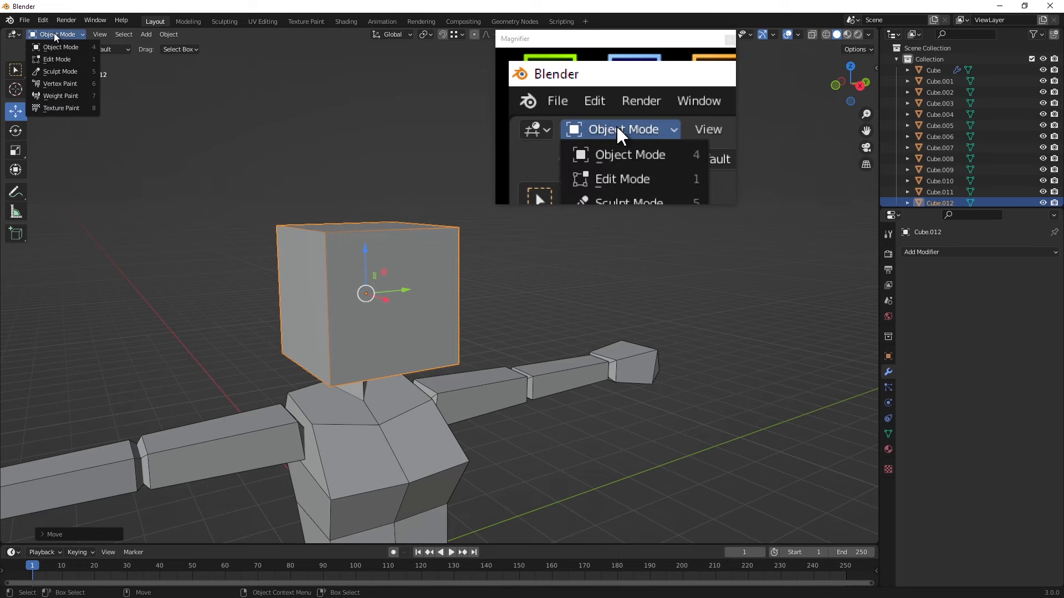
{"action": "left_click", "coordinate": [55, 61]}
{"action": "left_click", "coordinate": [16, 313]}
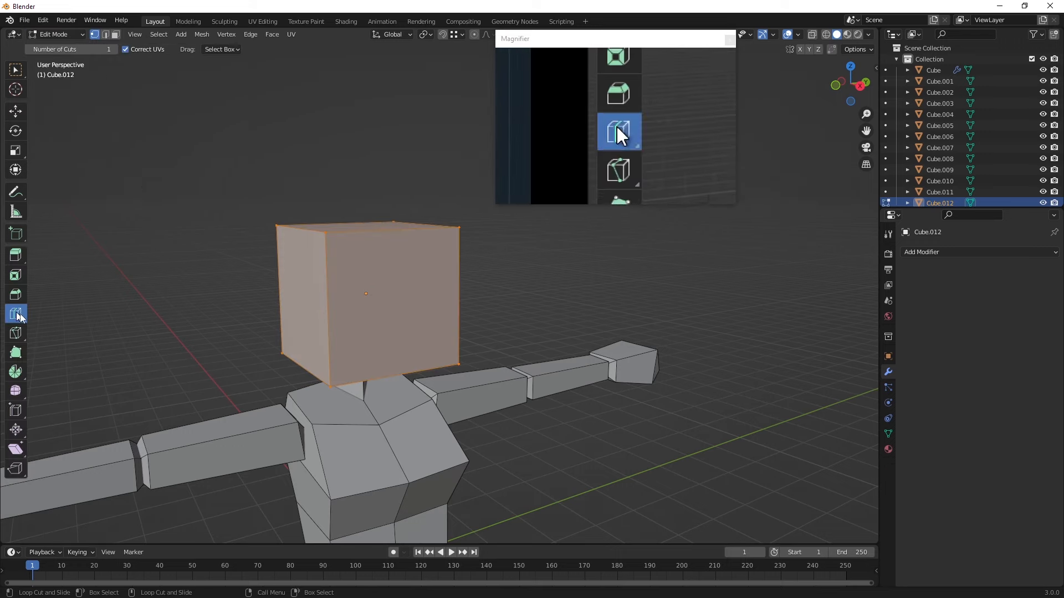
{"action": "left_click", "coordinate": [390, 232]}
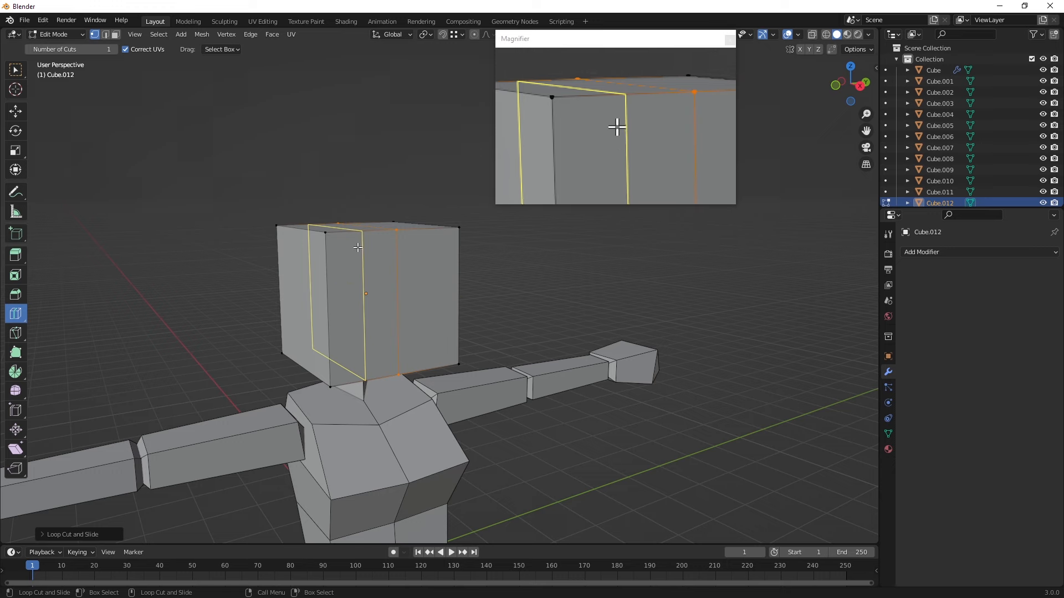
{"action": "left_click", "coordinate": [337, 258]}
{"action": "left_click", "coordinate": [337, 332]}
{"action": "middle_click_drag", "start_coordinate": [409, 293], "coordinate": [379, 271]}
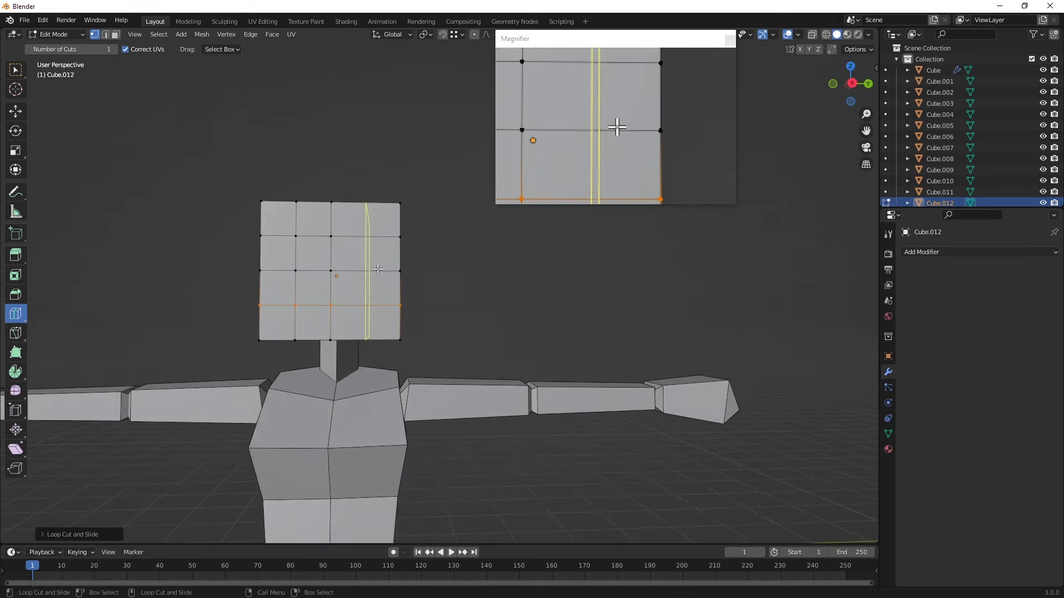
{"action": "left_click", "coordinate": [376, 266]}
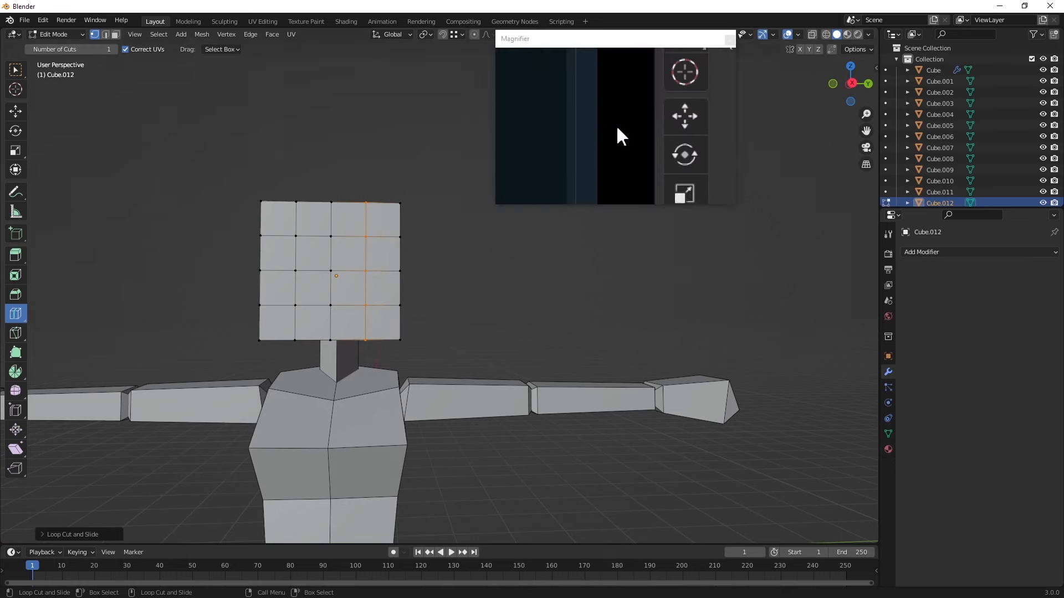
- Add a vertical loop cut through the middle of the head's side faces
{"action": "left_click", "coordinate": [15, 111]}
{"action": "left_click", "coordinate": [159, 221]}
{"action": "middle_click_drag", "start_coordinate": [159, 220], "coordinate": [224, 240]}
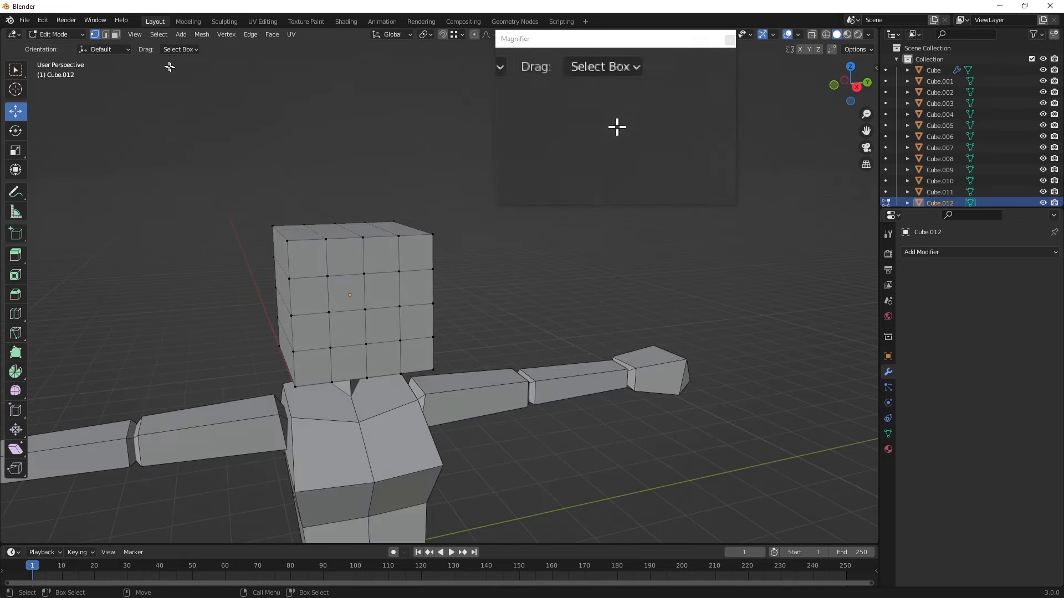
{"action": "left_click", "coordinate": [116, 34]}
{"action": "middle_click_drag", "start_coordinate": [233, 183], "coordinate": [65, 291]}
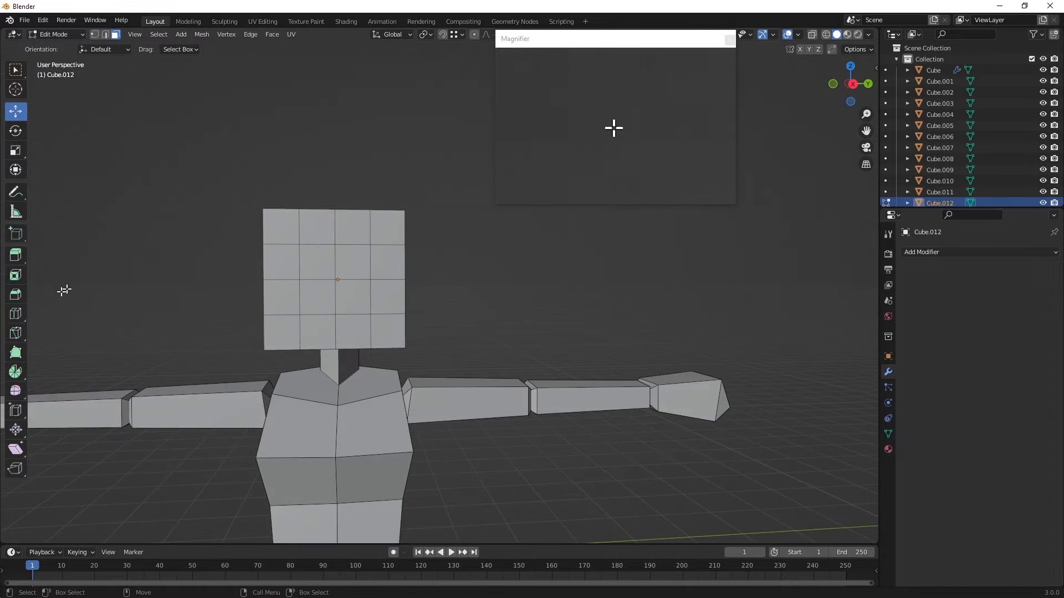
{"action": "left_click", "coordinate": [16, 314]}
{"action": "middle_click_drag", "start_coordinate": [176, 278], "coordinate": [436, 290]}
{"action": "left_click", "coordinate": [436, 290]}
{"action": "left_click", "coordinate": [351, 343]}
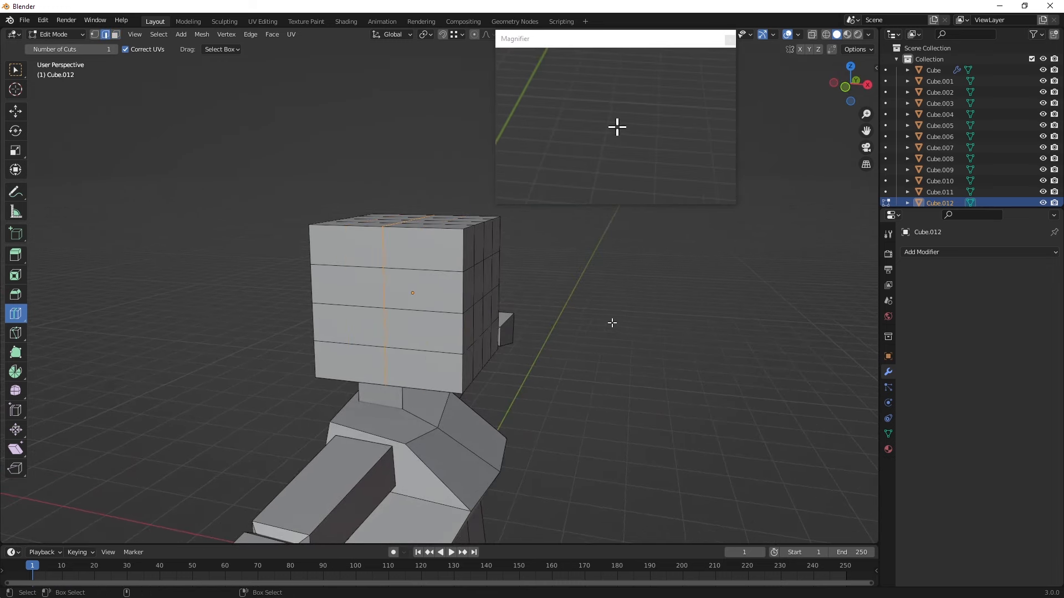
- Select the faces at the back and top of the head cube and delete them
{"action": "left_click", "coordinate": [10, 107]}
{"action": "middle_click_drag", "start_coordinate": [261, 171], "coordinate": [298, 281]}
{"action": "left_click_drag", "start_coordinate": [303, 235], "coordinate": [402, 201]}
{"action": "middle_click_drag", "start_coordinate": [294, 230], "coordinate": [524, 183]}
{"action": "left_click_drag", "start_coordinate": [474, 342], "coordinate": [558, 260]}
{"action": "key", "text": "x"}
{"action": "left_click", "coordinate": [547, 258]}
{"action": "middle_click_drag", "start_coordinate": [546, 258], "coordinate": [421, 267]}
{"action": "left_click", "coordinate": [95, 34]}
{"action": "left_click", "coordinate": [289, 268]}
{"action": "left_click_drag", "start_coordinate": [331, 267], "coordinate": [422, 272]}
{"action": "key", "text": "ctrl+z"}
- Select all head faces on one side of the center line and delete them
{"action": "middle_click_drag", "start_coordinate": [387, 247], "coordinate": [265, 243]}
{"action": "left_click", "coordinate": [115, 34]}
{"action": "left_click_drag", "start_coordinate": [469, 425], "coordinate": [333, 195]}
{"action": "middle_click_drag", "start_coordinate": [333, 195], "coordinate": [509, 385]}
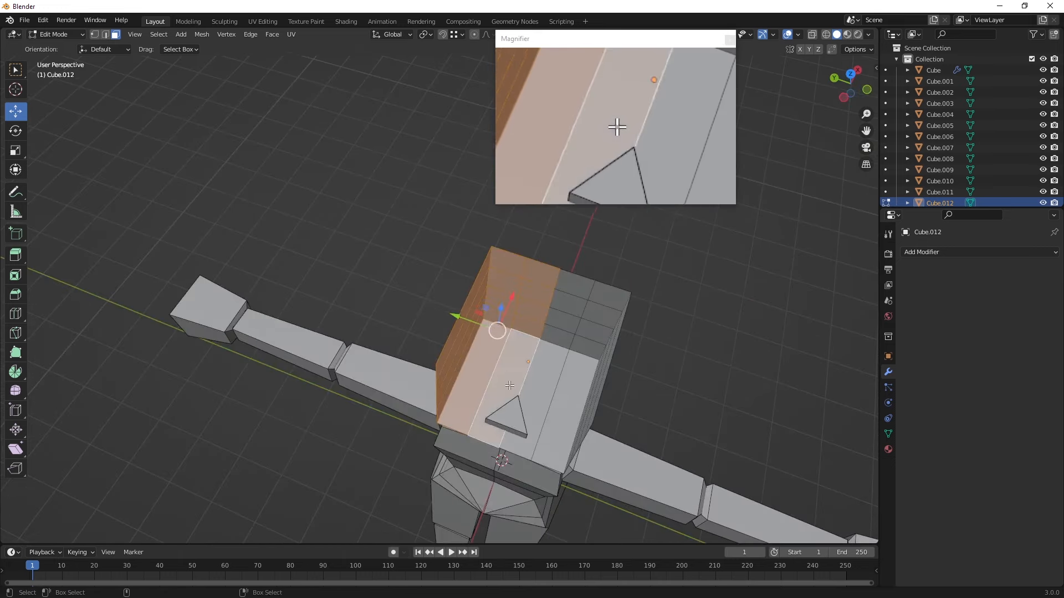
{"action": "key", "text": "x"}
{"action": "left_click", "coordinate": [510, 386]}
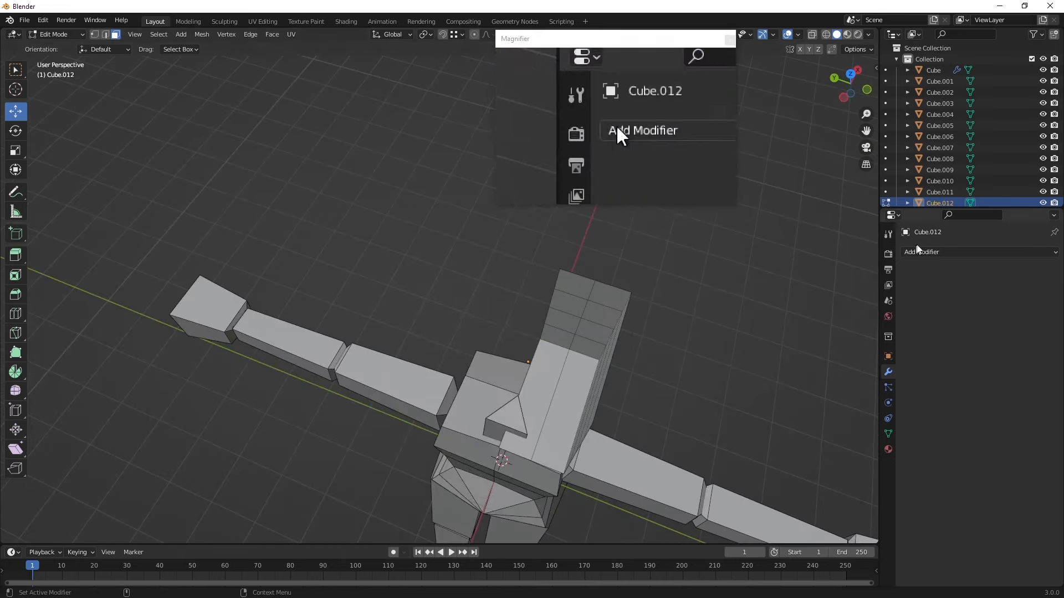
- Add a Mirror modifier to the half head, mirroring across the Y axis only
{"action": "left_click", "coordinate": [930, 253]}
{"action": "left_click", "coordinate": [834, 381]}
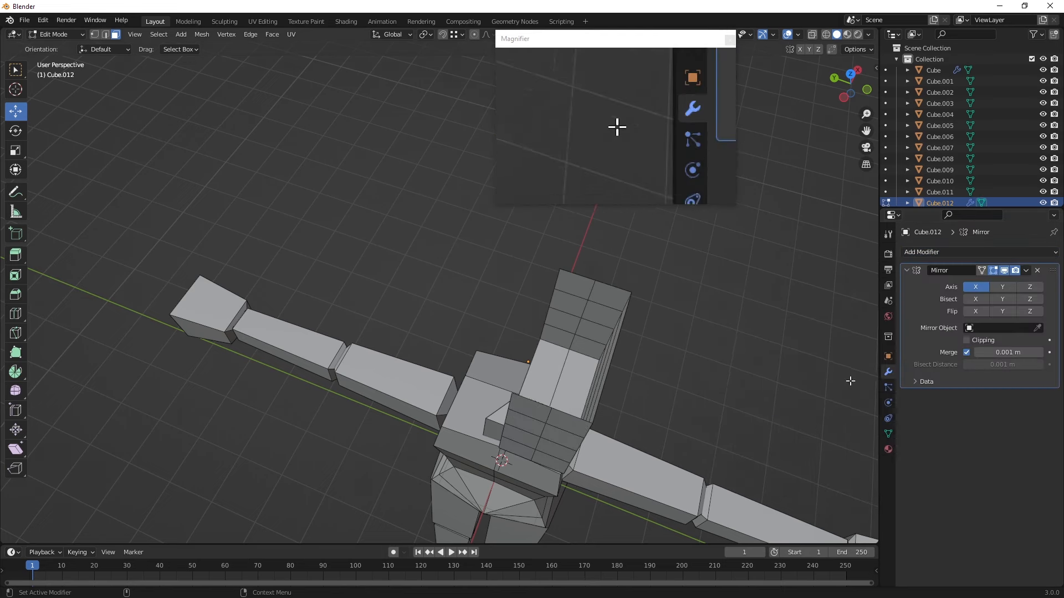
{"action": "left_click", "coordinate": [1003, 286]}
{"action": "left_click", "coordinate": [975, 286]}
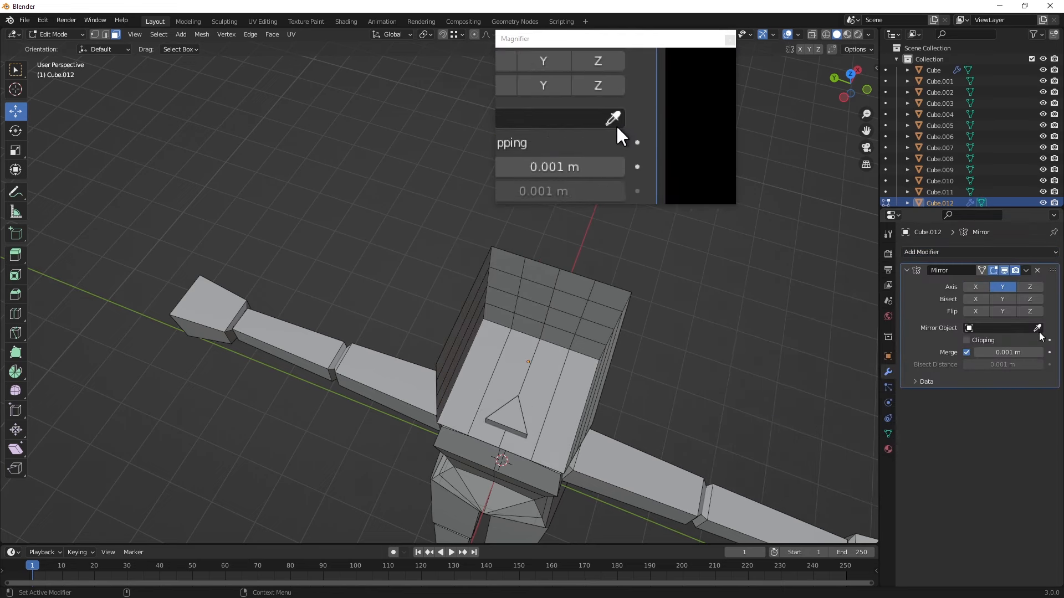
- Raise the head's rear bottom edge about 0.09 m along Z, and lift the adjoining lower vertices further
{"action": "middle_click_drag", "start_coordinate": [695, 385], "coordinate": [166, 111]}
{"action": "middle_click_drag", "start_coordinate": [133, 78], "coordinate": [478, 367]}
{"action": "key", "text": "g"}
{"action": "key", "text": "z"}
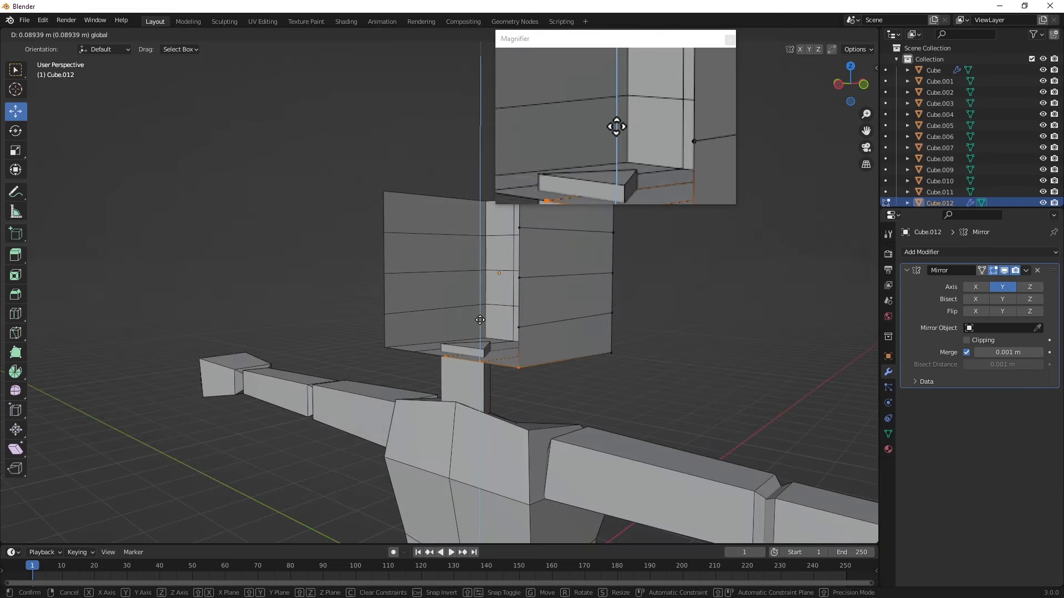
{"action": "left_click", "coordinate": [480, 320]}
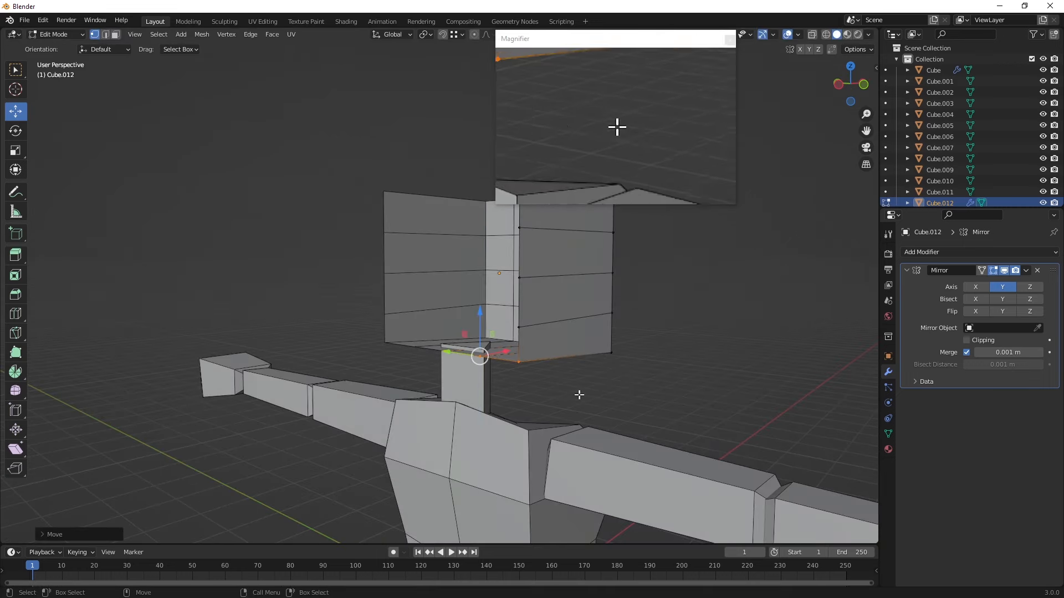
{"action": "left_click_drag", "start_coordinate": [498, 316], "coordinate": [497, 301]}
{"action": "left_click_drag", "start_coordinate": [542, 365], "coordinate": [487, 306]}
- Move the rear side vertices of the head progressively forward from bottom to top so the back edge slopes
{"action": "middle_click_drag", "start_coordinate": [558, 321], "coordinate": [340, 364]}
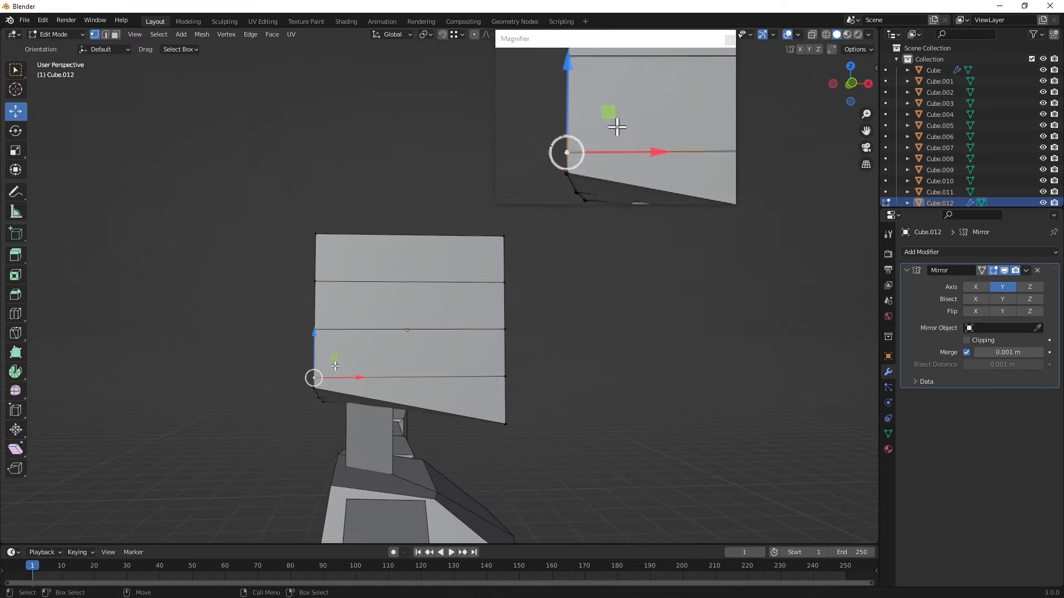
{"action": "left_click_drag", "start_coordinate": [332, 360], "coordinate": [378, 342]}
{"action": "left_click_drag", "start_coordinate": [335, 309], "coordinate": [427, 294]}
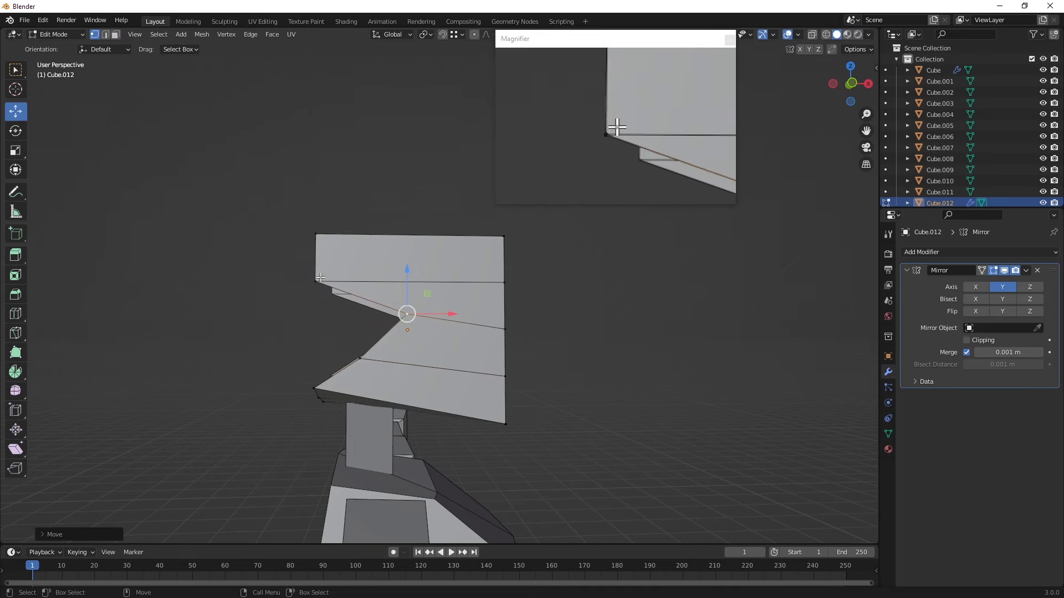
{"action": "left_click_drag", "start_coordinate": [349, 276], "coordinate": [474, 278]}
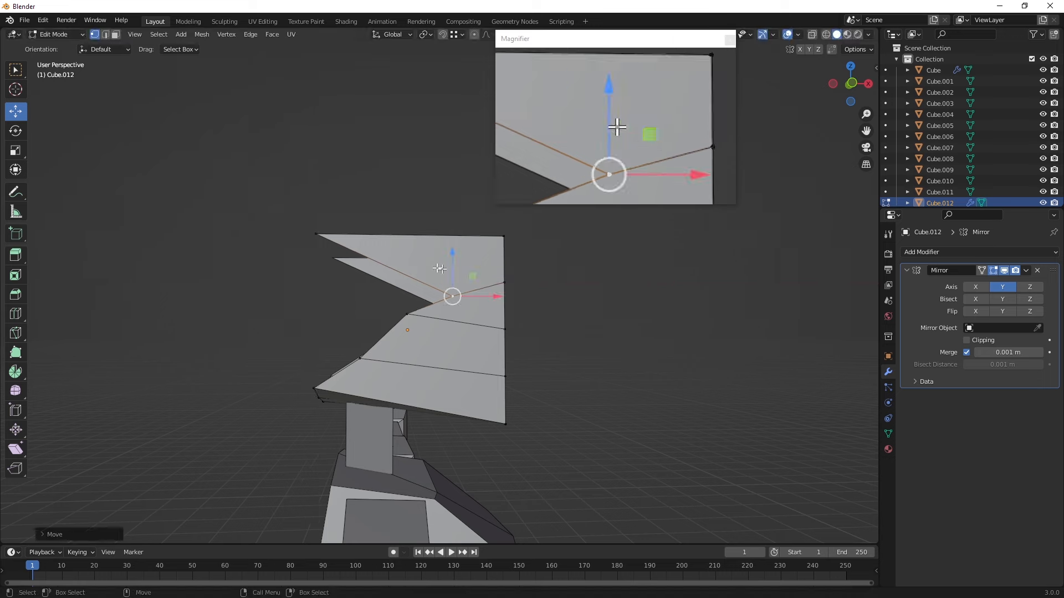
{"action": "left_click_drag", "start_coordinate": [446, 214], "coordinate": [475, 227]}
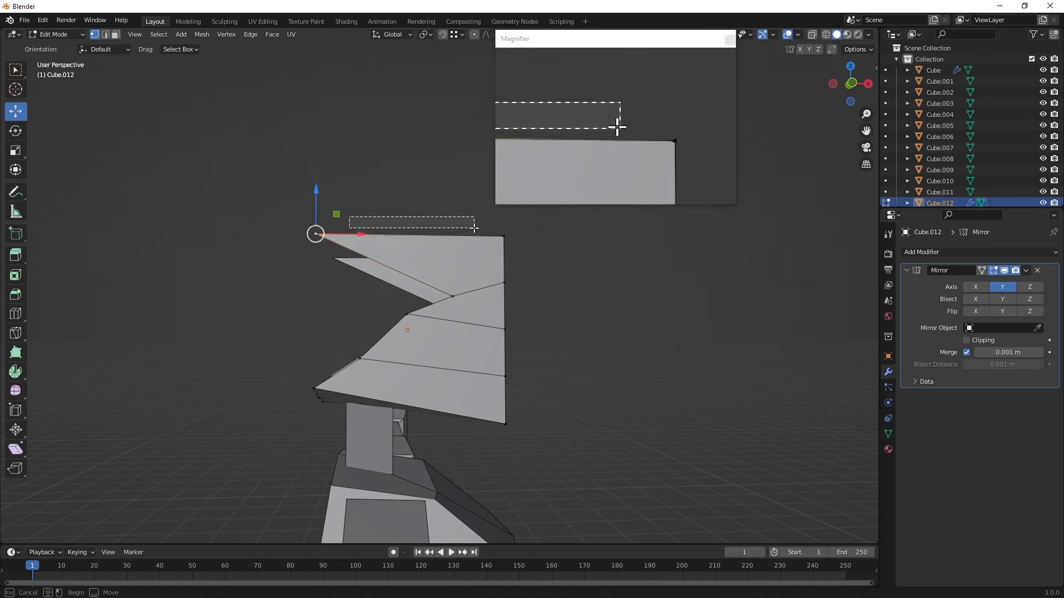
{"action": "left_click_drag", "start_coordinate": [331, 245], "coordinate": [331, 245]}
{"action": "left_click_drag", "start_coordinate": [337, 209], "coordinate": [439, 221]}
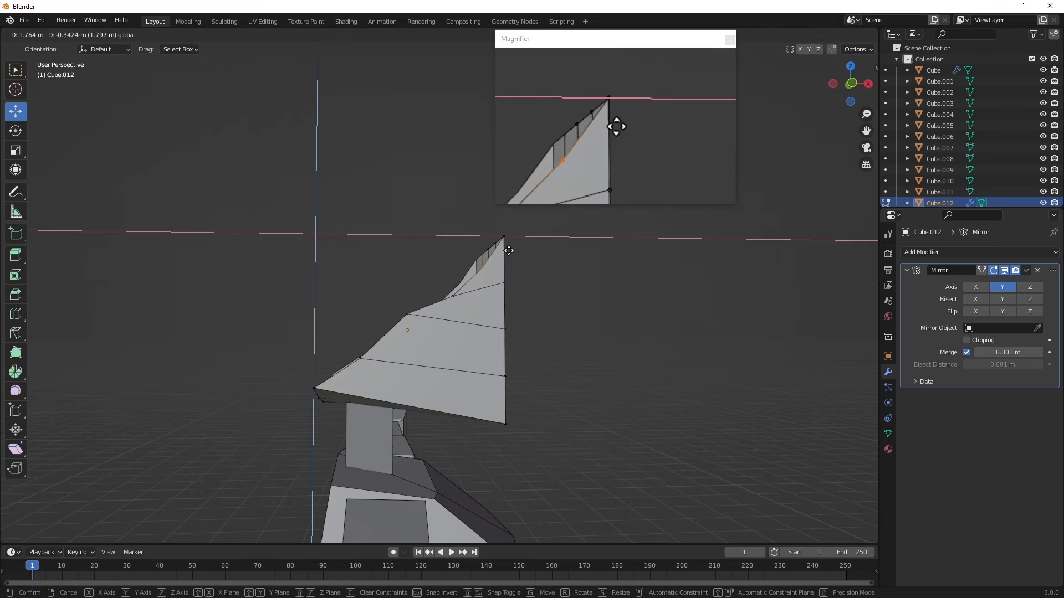
{"action": "left_click_drag", "start_coordinate": [500, 247], "coordinate": [500, 247]}
- Adjust the sloped rear edge vertices into a smoother curve and shift the bottom rear corner inward
{"action": "left_click_drag", "start_coordinate": [470, 282], "coordinate": [431, 283]}
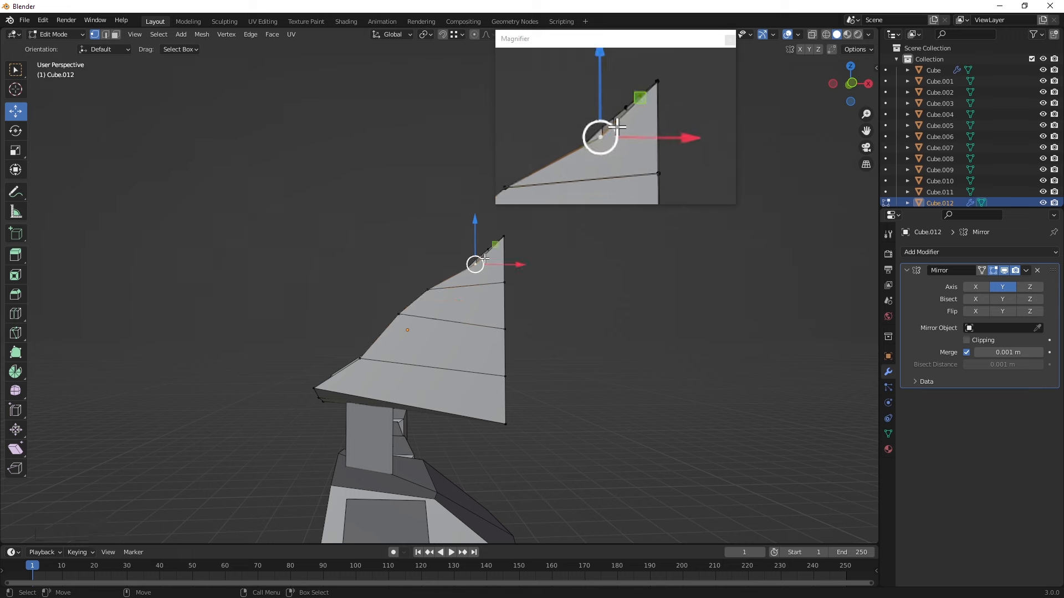
{"action": "left_click_drag", "start_coordinate": [491, 248], "coordinate": [478, 236]}
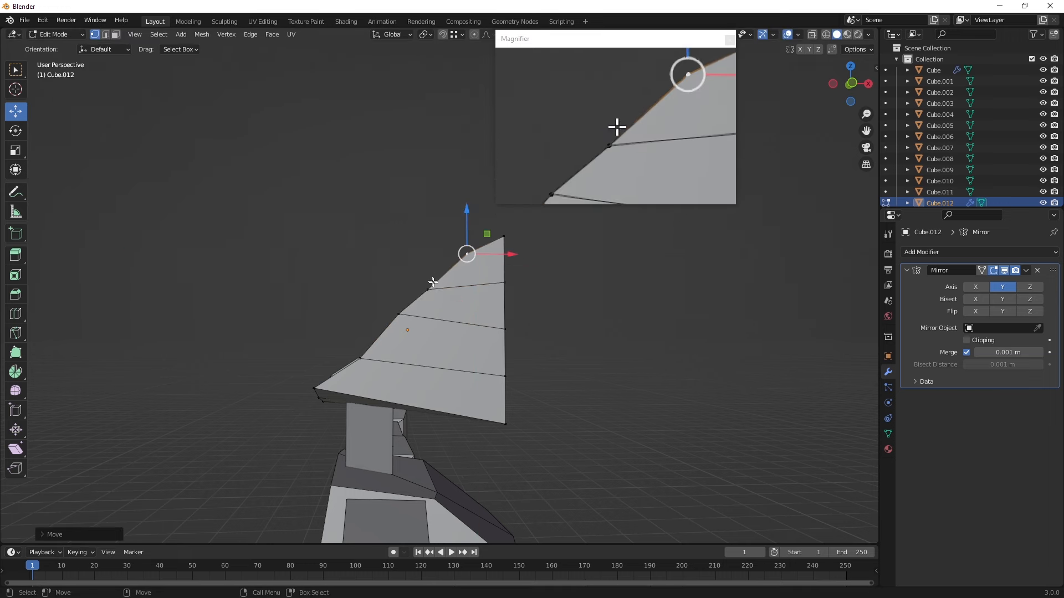
{"action": "left_click_drag", "start_coordinate": [442, 273], "coordinate": [438, 267]}
{"action": "left_click_drag", "start_coordinate": [373, 339], "coordinate": [388, 355]}
{"action": "middle_click_drag", "start_coordinate": [591, 332], "coordinate": [331, 467]}
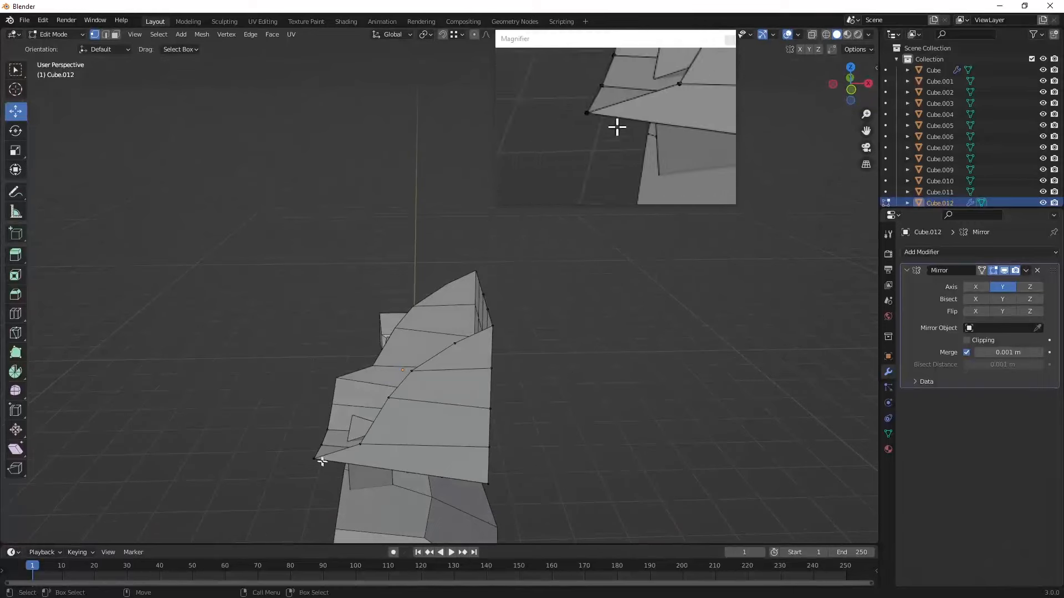
{"action": "left_click_drag", "start_coordinate": [369, 452], "coordinate": [388, 438]}
{"action": "mouse_move", "coordinate": [388, 437]}
{"action": "middle_mouse_down"}
{"action": "mouse_move", "coordinate": [491, 411]}
{"action": "mouse_move", "coordinate": [477, 375]}
{"action": "mouse_move", "coordinate": [371, 376]}
{"action": "mouse_move", "coordinate": [303, 328]}
{"action": "mouse_move", "coordinate": [390, 420]}
{"action": "middle_mouse_up"}
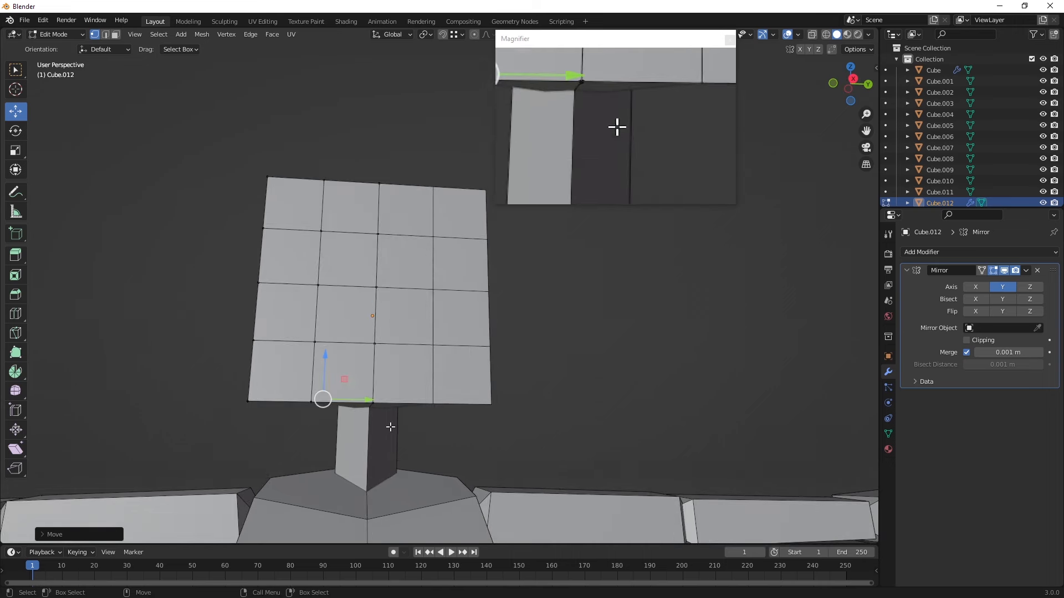
- Lower the center bottom vertex of the face to form a chin and raise the adjacent jaw edge
{"action": "left_click_drag", "start_coordinate": [379, 365], "coordinate": [373, 391]}
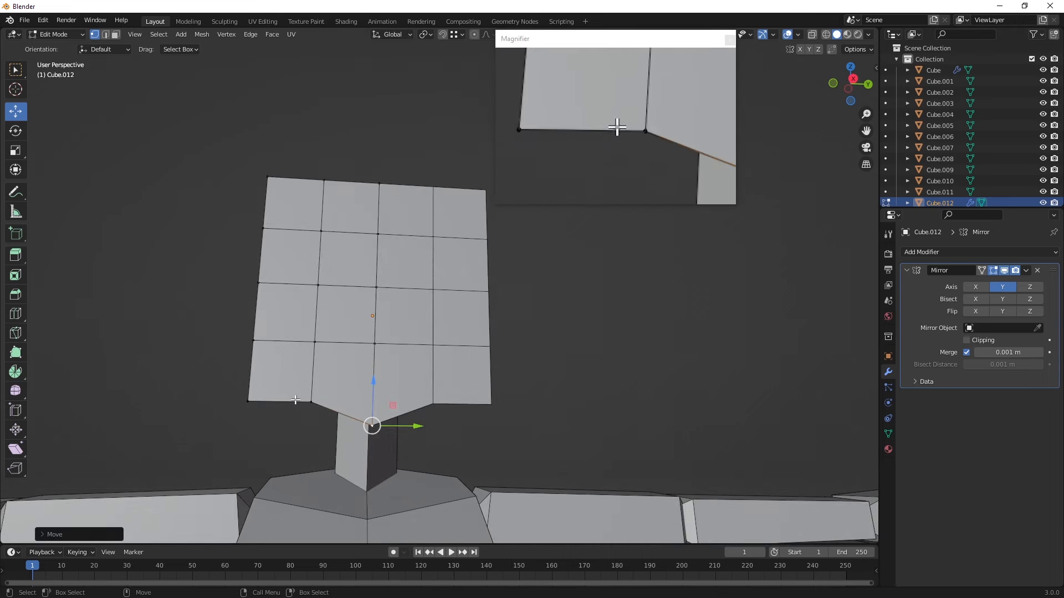
{"action": "mouse_move", "coordinate": [306, 400]}
{"action": "middle_mouse_down"}
{"action": "mouse_move", "coordinate": [306, 443]}
{"action": "mouse_move", "coordinate": [303, 415]}
{"action": "middle_mouse_up"}
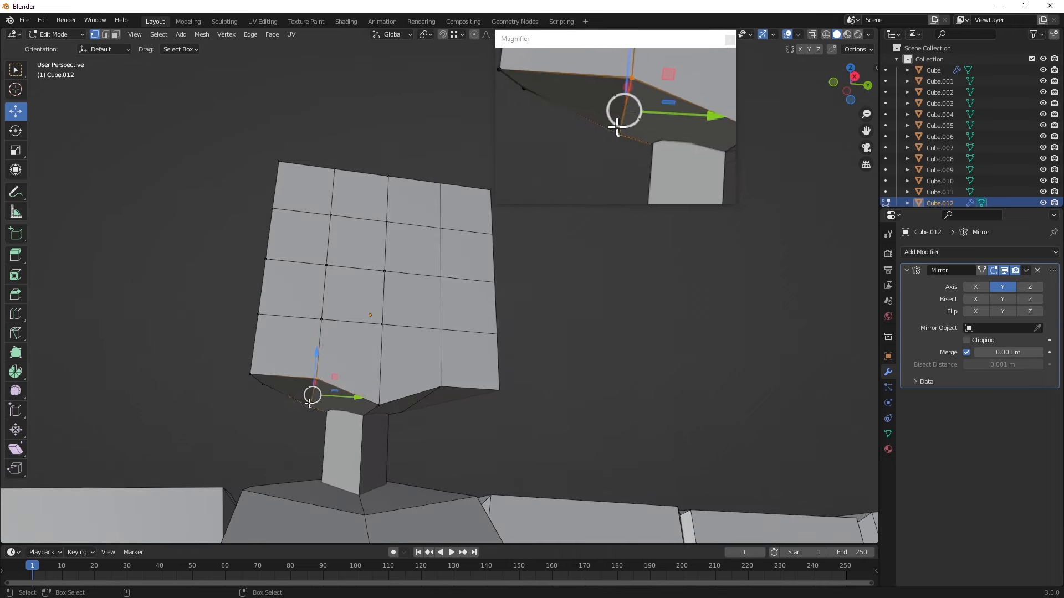
{"action": "left_click_drag", "start_coordinate": [312, 359], "coordinate": [266, 321]}
- Raise the outer lower corner of the face and pull it inward to taper the jaw
{"action": "middle_click_drag", "start_coordinate": [266, 322], "coordinate": [303, 349]}
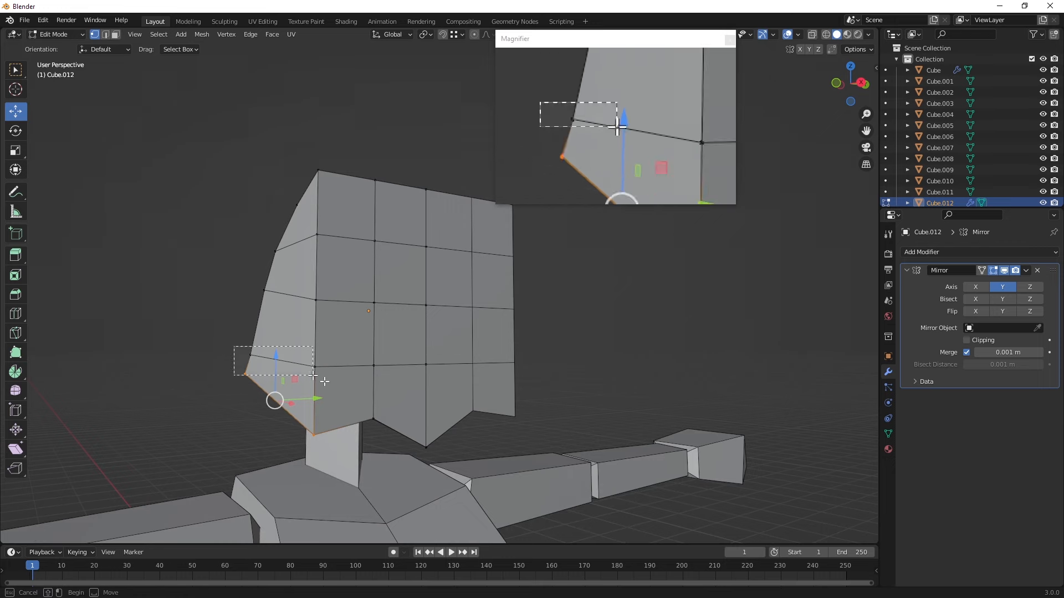
{"action": "left_click_drag", "start_coordinate": [278, 336], "coordinate": [278, 306]}
{"action": "middle_click_drag", "start_coordinate": [323, 350], "coordinate": [298, 331]}
{"action": "mouse_move", "coordinate": [306, 342]}
{"action": "left_mouse_down"}
{"action": "mouse_move", "coordinate": [324, 342]}
{"action": "mouse_move", "coordinate": [310, 345]}
{"action": "left_mouse_up"}
{"action": "middle_click_drag", "start_coordinate": [292, 376], "coordinate": [284, 372]}
{"action": "left_click_drag", "start_coordinate": [314, 360], "coordinate": [355, 363]}
{"action": "mouse_move", "coordinate": [354, 363]}
{"action": "middle_mouse_down"}
{"action": "mouse_move", "coordinate": [396, 332]}
{"action": "mouse_move", "coordinate": [402, 380]}
{"action": "mouse_move", "coordinate": [334, 363]}
{"action": "middle_mouse_up"}
- Undo the misplaced jaw edit and nudge the vertex beside the chin vertically to refine the jawline
{"action": "mouse_move", "coordinate": [334, 363]}
{"action": "left_mouse_down", "text": "alt"}
{"action": "mouse_move", "coordinate": [359, 364]}
{"action": "mouse_move", "coordinate": [334, 383]}
{"action": "left_mouse_up", "text": "alt"}
{"action": "scroll", "coordinate": [335, 383], "scroll_direction": "up", "scroll_amount": 1}
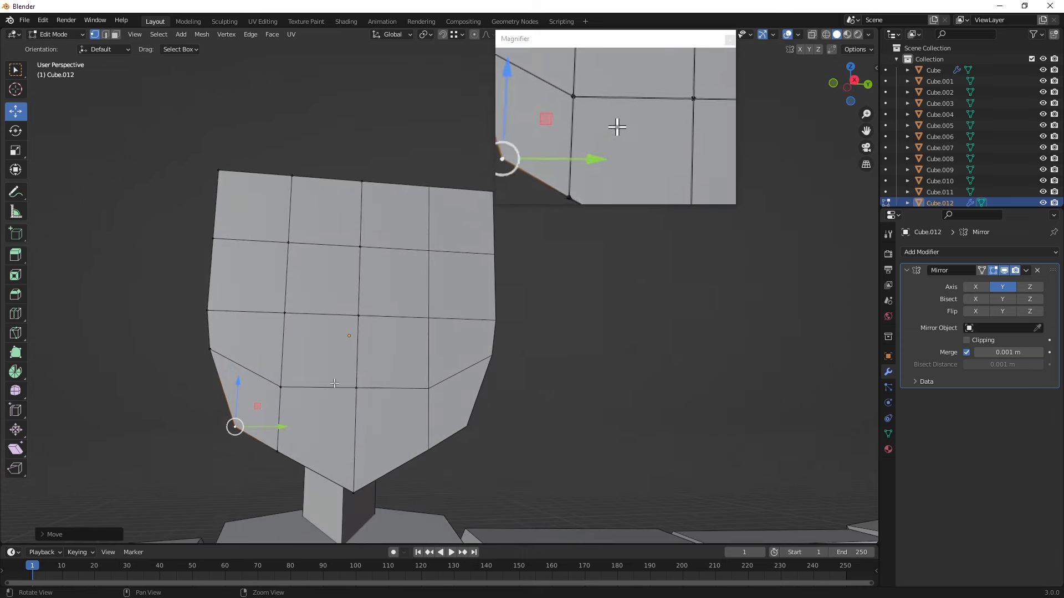
{"action": "left_click_drag", "start_coordinate": [278, 419], "coordinate": [351, 450]}
{"action": "key", "text": "ctrl+z"}
{"action": "left_click_drag", "start_coordinate": [279, 413], "coordinate": [278, 413]}
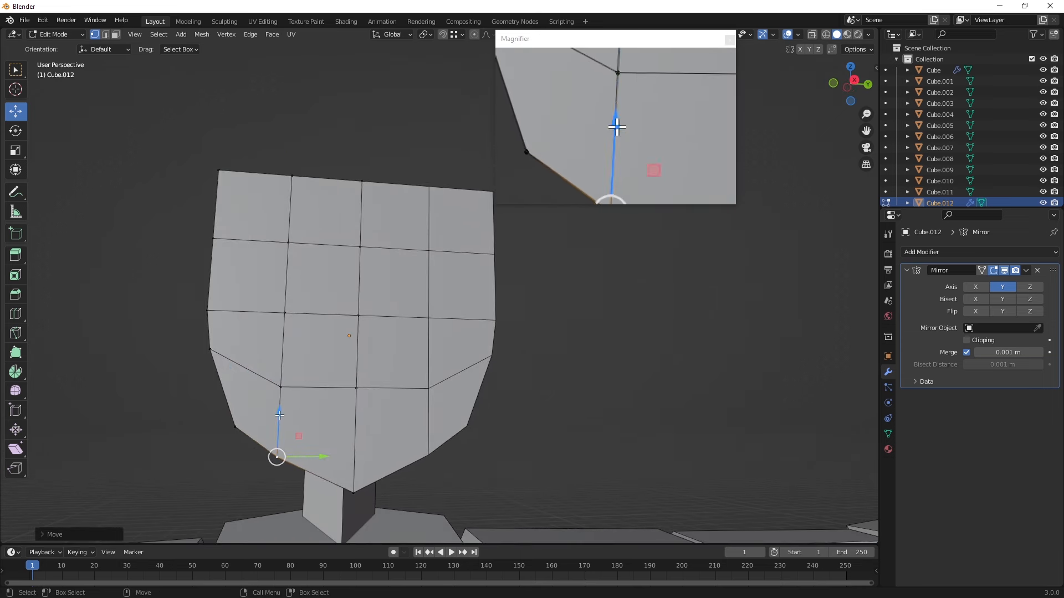
- Move the inner column of face vertices toward the center line and lower its middle vertices to outline the nose
{"action": "middle_click_drag", "start_coordinate": [278, 413], "coordinate": [278, 420]}
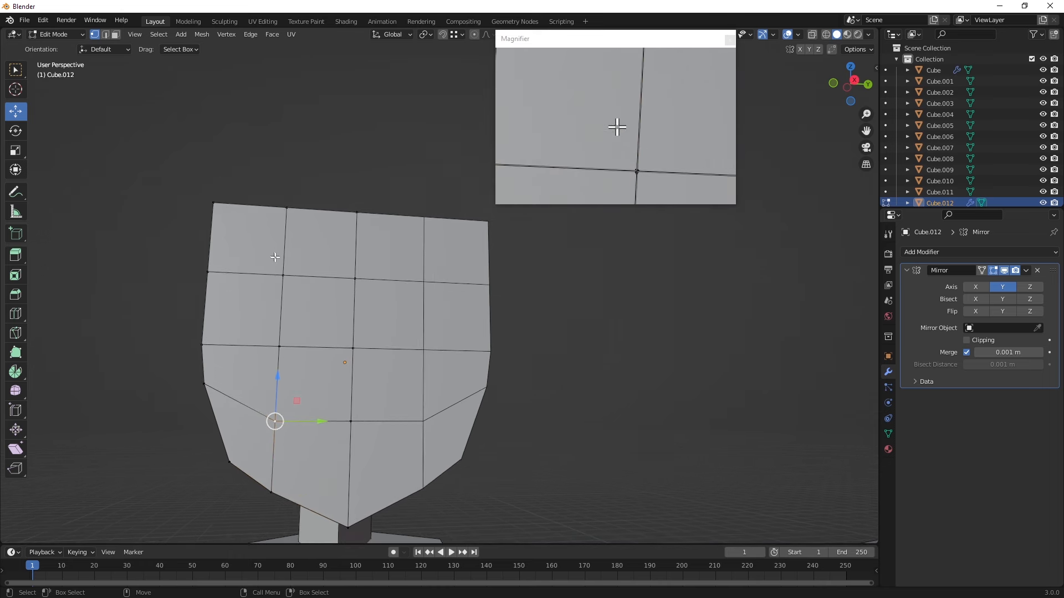
{"action": "left_click_drag", "start_coordinate": [320, 348], "coordinate": [357, 354]}
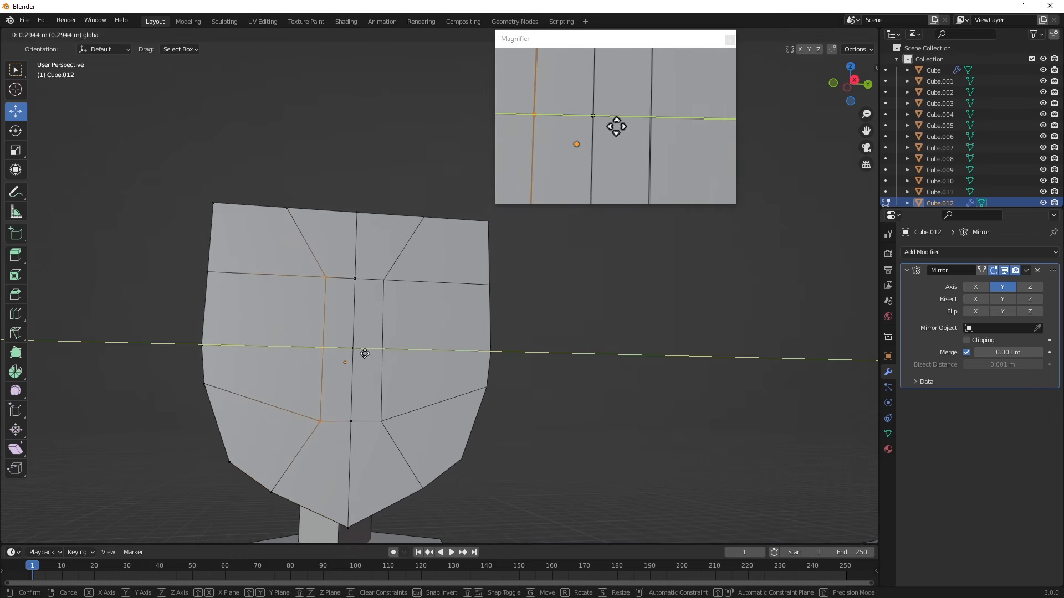
{"action": "right_click", "coordinate": [364, 353]}
{"action": "left_click_drag", "start_coordinate": [285, 319], "coordinate": [383, 368]}
{"action": "left_click_drag", "start_coordinate": [343, 318], "coordinate": [344, 361]}
- Pull the center vertex at the base of the nose outward from the face to form the nose tip
{"action": "middle_click_drag", "start_coordinate": [346, 363], "coordinate": [585, 406]}
{"action": "middle_click_drag", "start_coordinate": [462, 404], "coordinate": [487, 432]}
{"action": "left_click_drag", "start_coordinate": [488, 432], "coordinate": [524, 435]}
- Knife-cut the side of the nose from the bridge vertex to the nostril corner and down to the nose base
{"action": "middle_click_drag", "start_coordinate": [523, 435], "coordinate": [461, 311]}
{"action": "scroll", "coordinate": [544, 430], "scroll_direction": "up", "scroll_amount": 2}
{"action": "left_click", "coordinate": [16, 332]}
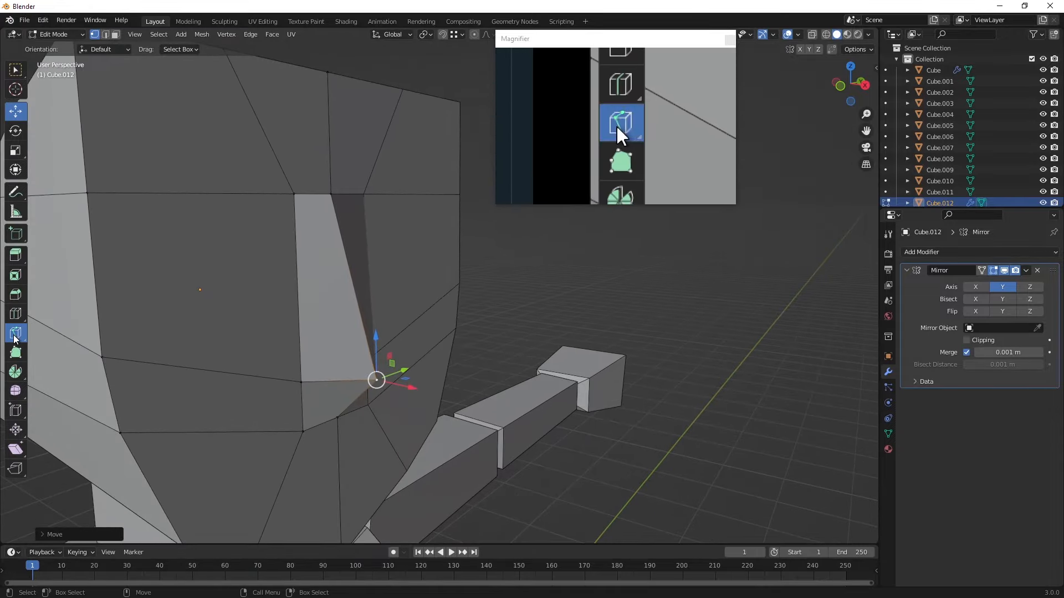
{"action": "left_click", "coordinate": [331, 194]}
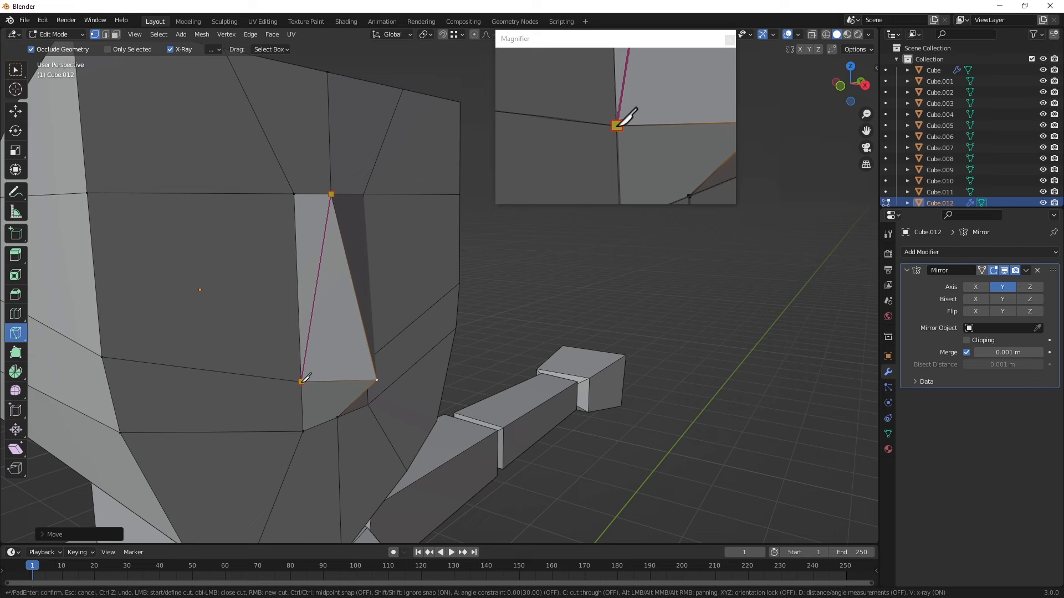
{"action": "left_click", "coordinate": [301, 382]}
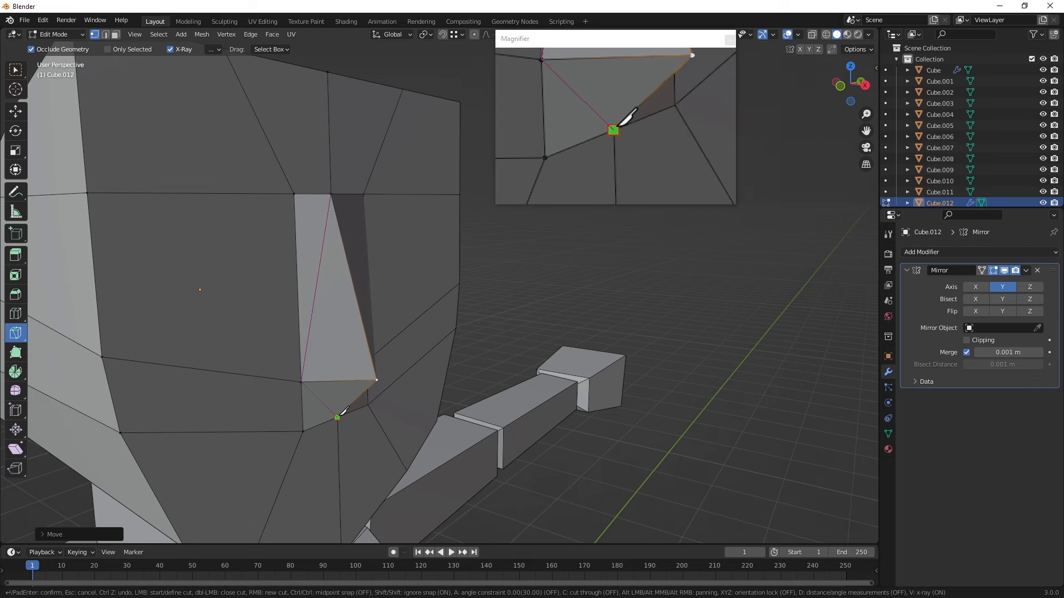
{"action": "left_click", "coordinate": [337, 415]}
{"action": "key", "text": "Return"}
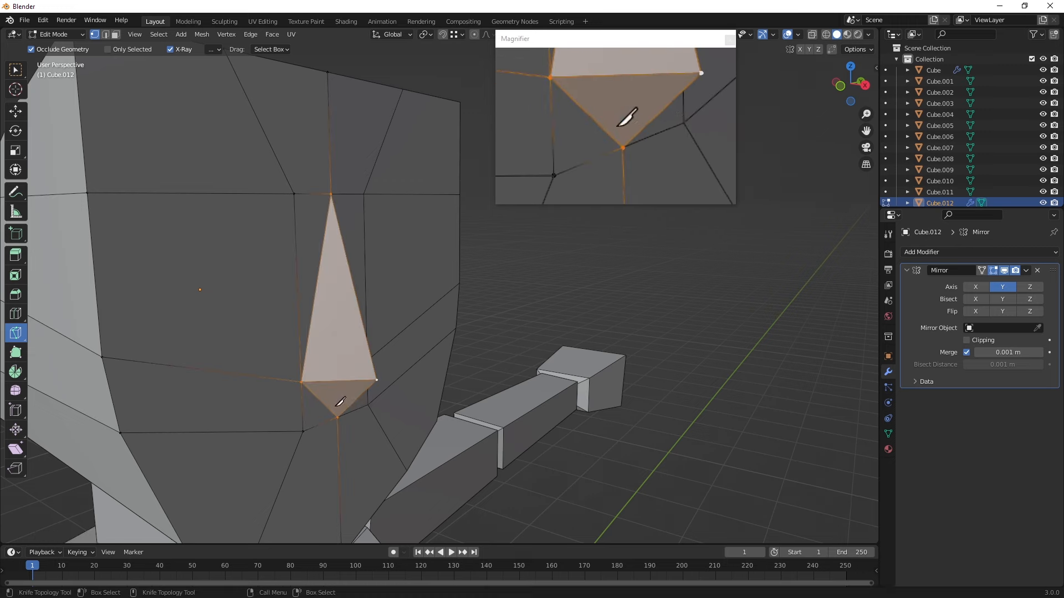
- Using the Move tool, raise the upper cheek vertex slightly and shift both outer cheek vertices inward
{"action": "middle_click_drag", "start_coordinate": [382, 399], "coordinate": [294, 367]}
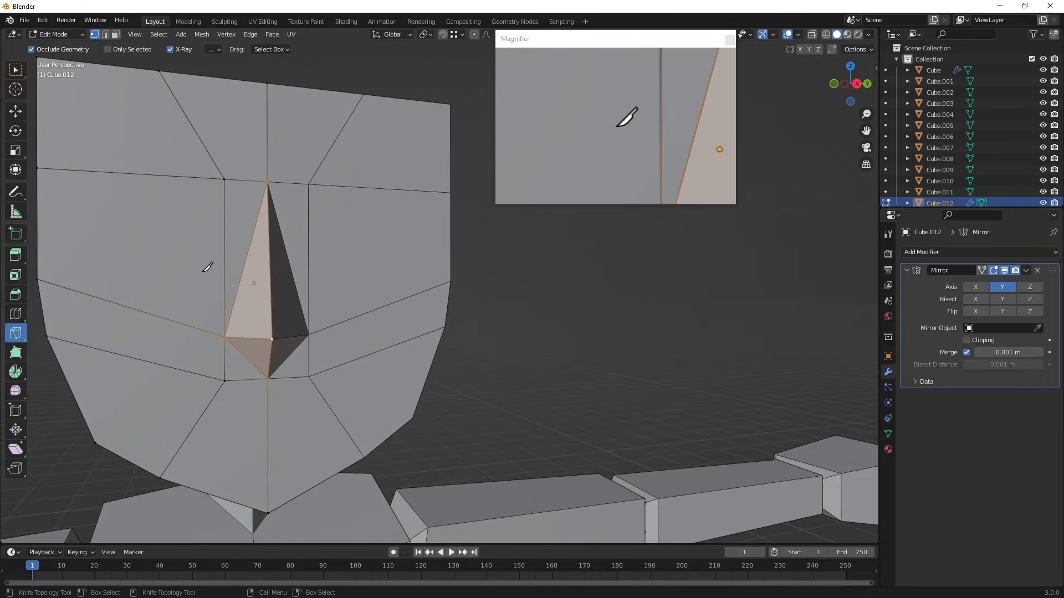
{"action": "left_click", "coordinate": [16, 111]}
{"action": "scroll", "coordinate": [211, 228], "scroll_direction": "down", "scroll_amount": 3}
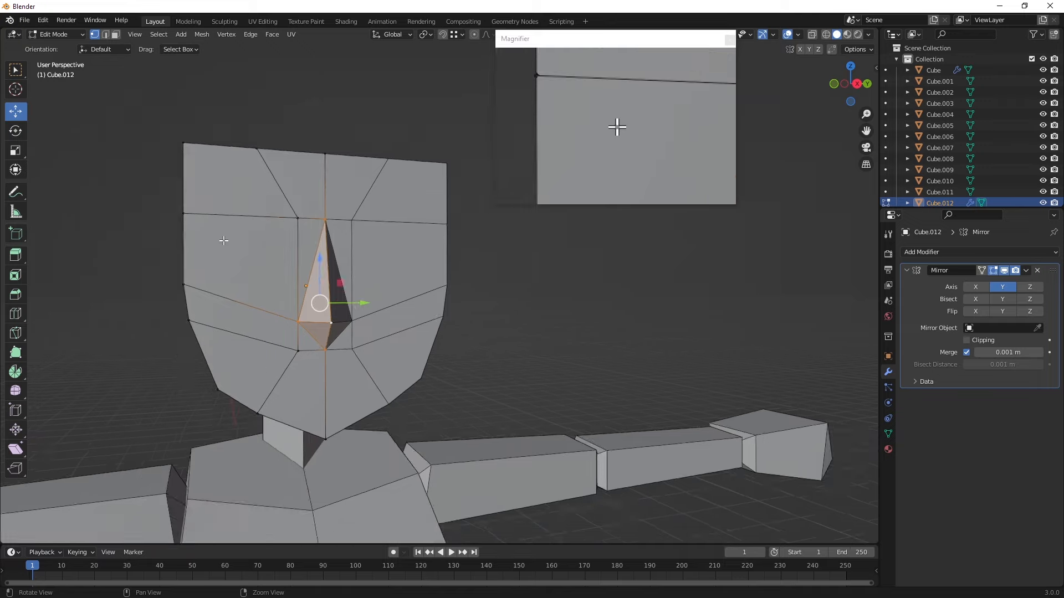
{"action": "middle_click_drag", "start_coordinate": [226, 250], "coordinate": [271, 366]}
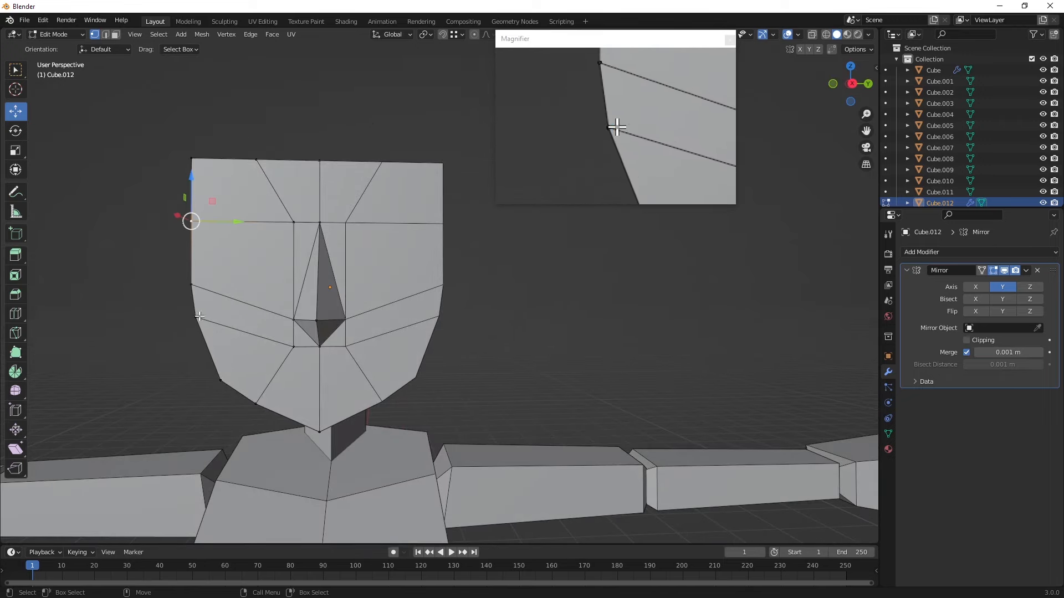
{"action": "left_click_drag", "start_coordinate": [190, 283], "coordinate": [236, 260]}
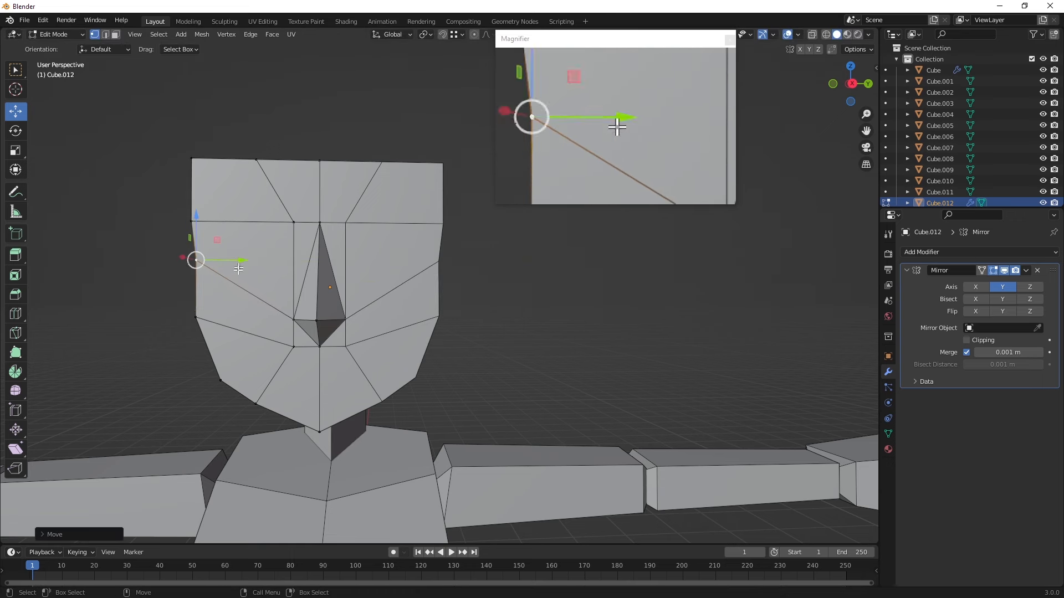
{"action": "left_click", "coordinate": [195, 317]}
{"action": "left_click_drag", "start_coordinate": [248, 317], "coordinate": [259, 315]}
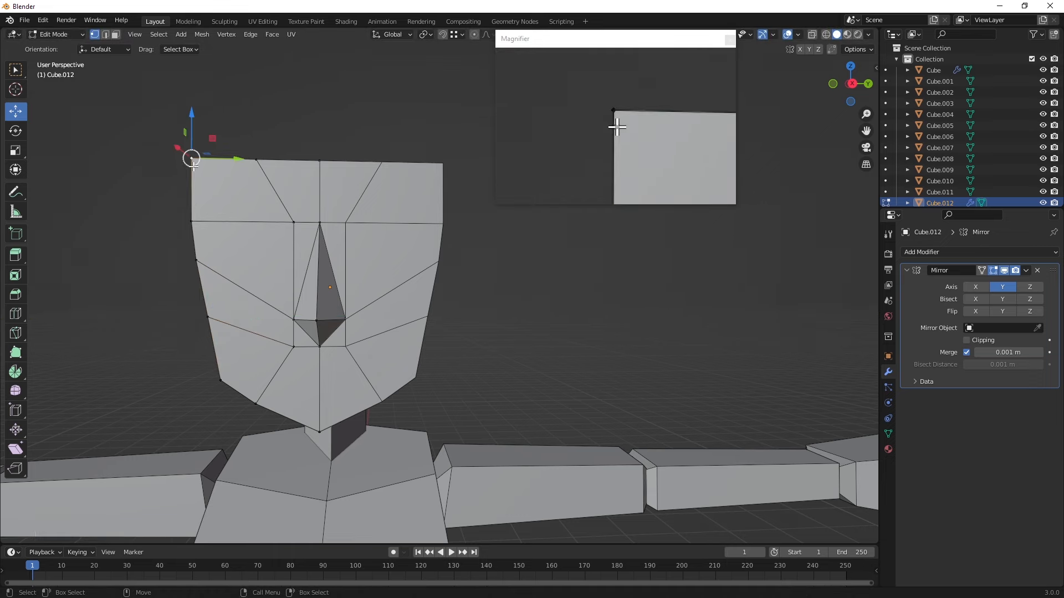
- Move the upper outer corner vertices of the head inward and down to round off the forehead
{"action": "left_click_drag", "start_coordinate": [213, 136], "coordinate": [249, 167]}
{"action": "middle_click_drag", "start_coordinate": [249, 166], "coordinate": [234, 217]}
{"action": "middle_click_drag", "start_coordinate": [191, 273], "coordinate": [225, 179]}
{"action": "left_click_drag", "start_coordinate": [224, 180], "coordinate": [255, 180]}
{"action": "middle_click_drag", "start_coordinate": [235, 169], "coordinate": [228, 139]}
{"action": "left_click_drag", "start_coordinate": [216, 117], "coordinate": [218, 146]}
- Raise the center vertex at the top of the forehead and move the brow vertices above the nose
{"action": "middle_click_drag", "start_coordinate": [330, 142], "coordinate": [309, 185]}
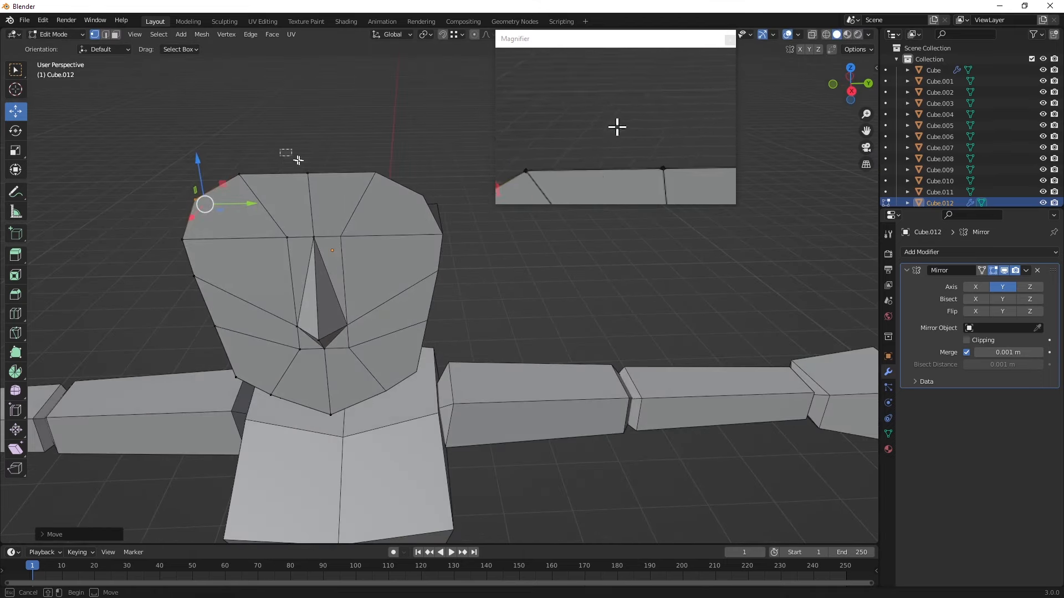
{"action": "left_click_drag", "start_coordinate": [308, 127], "coordinate": [315, 128]}
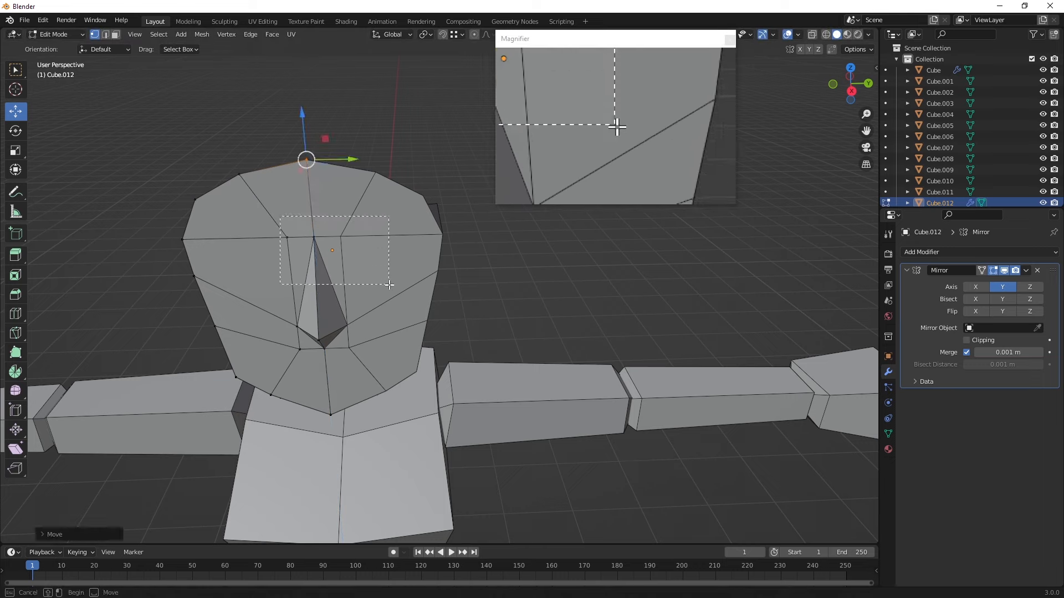
{"action": "left_click_drag", "start_coordinate": [297, 204], "coordinate": [300, 173]}
- Reposition the lower side vertices of the head to refine the jaw's contour
{"action": "middle_click_drag", "start_coordinate": [300, 174], "coordinate": [449, 299]}
{"action": "middle_click_drag", "start_coordinate": [496, 351], "coordinate": [234, 316]}
{"action": "left_click_drag", "start_coordinate": [299, 313], "coordinate": [289, 320]}
{"action": "mouse_move", "coordinate": [229, 307]}
{"action": "middle_mouse_down"}
{"action": "mouse_move", "coordinate": [287, 318]}
{"action": "mouse_move", "coordinate": [242, 311]}
{"action": "middle_mouse_up"}
{"action": "left_click_drag", "start_coordinate": [260, 301], "coordinate": [267, 300]}
- In side view, pull the rear side vertices of the head forward one by one, from the upper row downward
{"action": "middle_click_drag", "start_coordinate": [263, 301], "coordinate": [350, 305]}
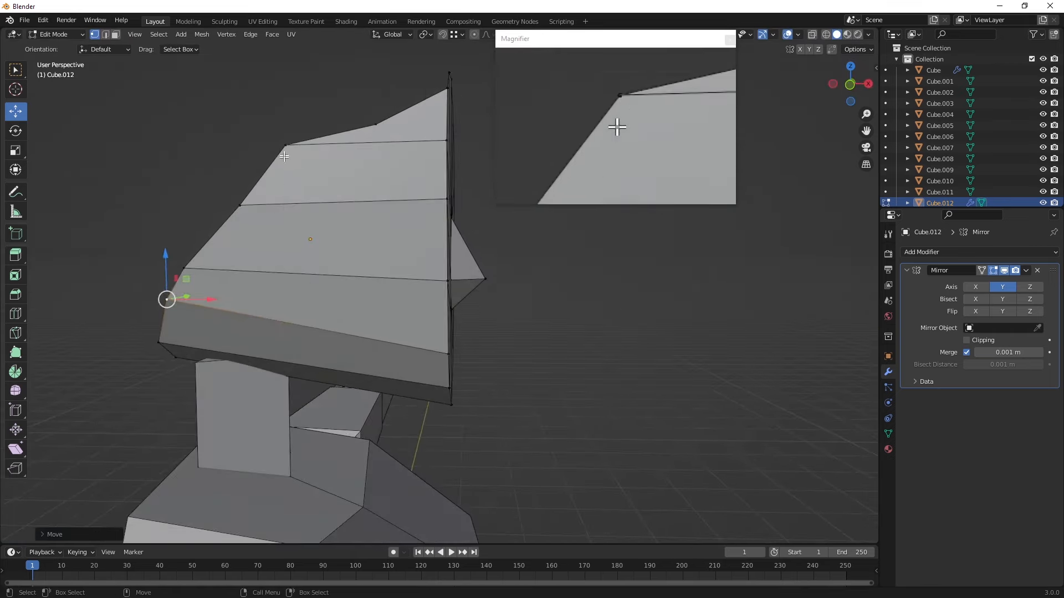
{"action": "left_click_drag", "start_coordinate": [328, 148], "coordinate": [396, 176]}
{"action": "left_click", "coordinate": [269, 211]}
{"action": "left_click_drag", "start_coordinate": [280, 207], "coordinate": [348, 227]}
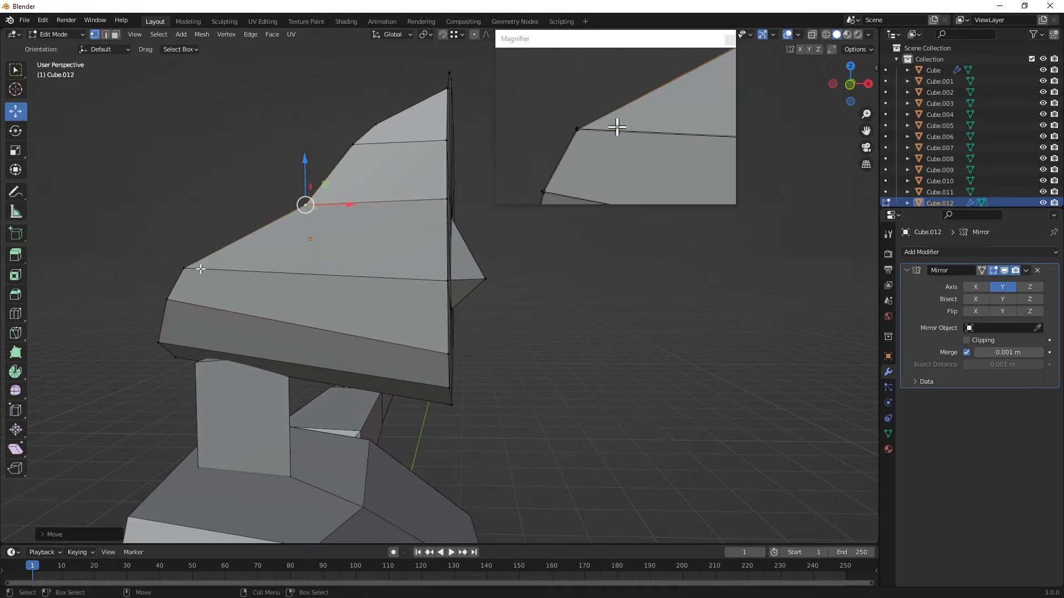
{"action": "left_click_drag", "start_coordinate": [255, 269], "coordinate": [310, 284]}
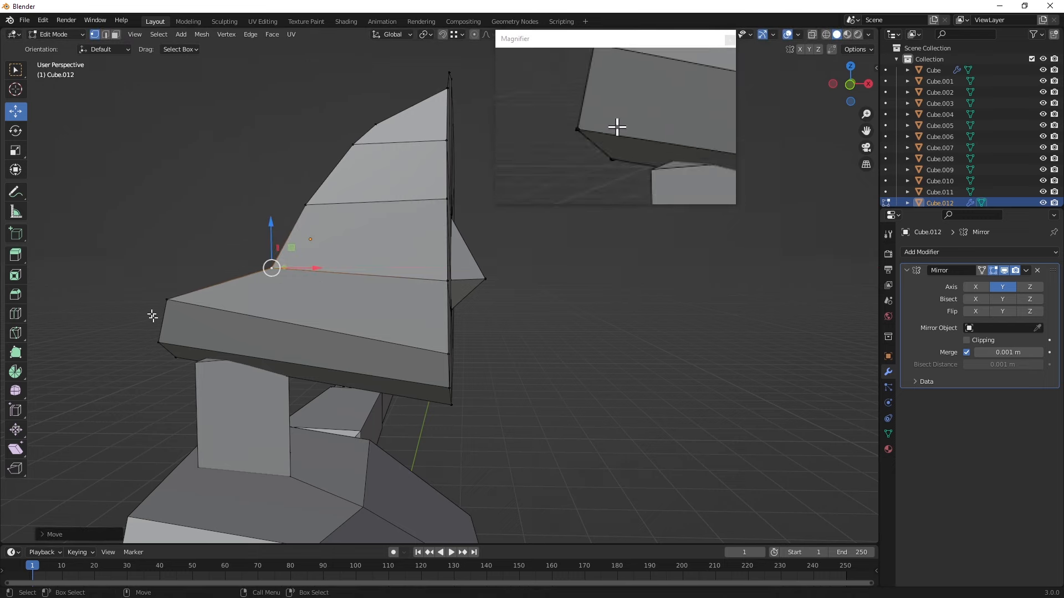
{"action": "left_click_drag", "start_coordinate": [210, 300], "coordinate": [286, 317]}
- Select the rear vertices along the underside of the jaw and move them forward
{"action": "middle_click_drag", "start_coordinate": [288, 318], "coordinate": [142, 328]}
{"action": "left_click_drag", "start_coordinate": [139, 282], "coordinate": [247, 422]}
{"action": "left_click_drag", "start_coordinate": [249, 358], "coordinate": [299, 368]}
- Move the upper rear side vertex of the head forward and adjust its position beside the forehead corner
{"action": "middle_click_drag", "start_coordinate": [300, 368], "coordinate": [341, 252]}
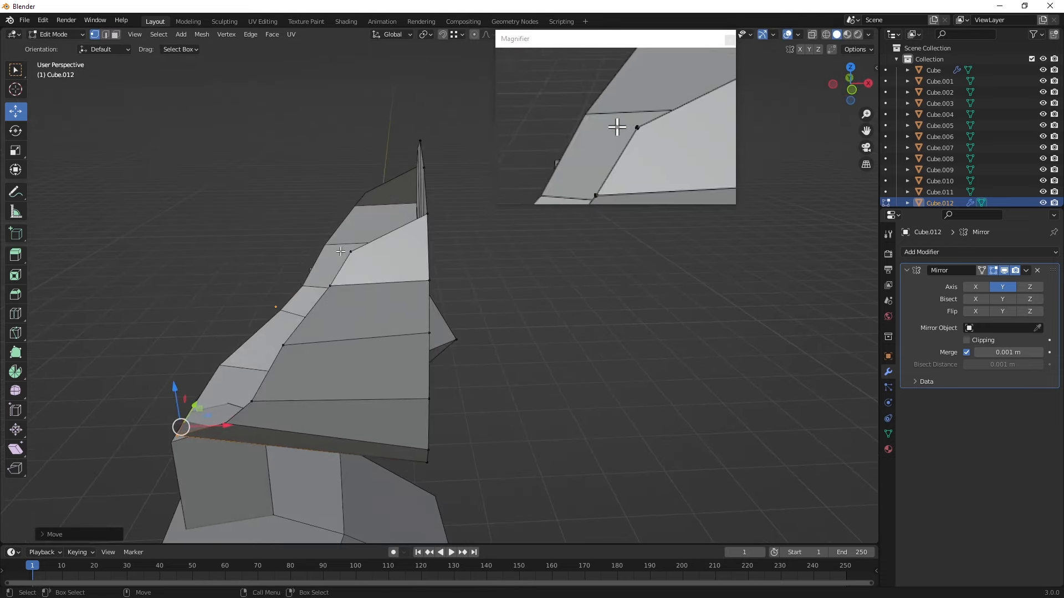
{"action": "left_click_drag", "start_coordinate": [391, 250], "coordinate": [420, 254]}
{"action": "middle_click_drag", "start_coordinate": [421, 254], "coordinate": [325, 233]}
{"action": "middle_click_drag", "start_coordinate": [229, 269], "coordinate": [219, 214]}
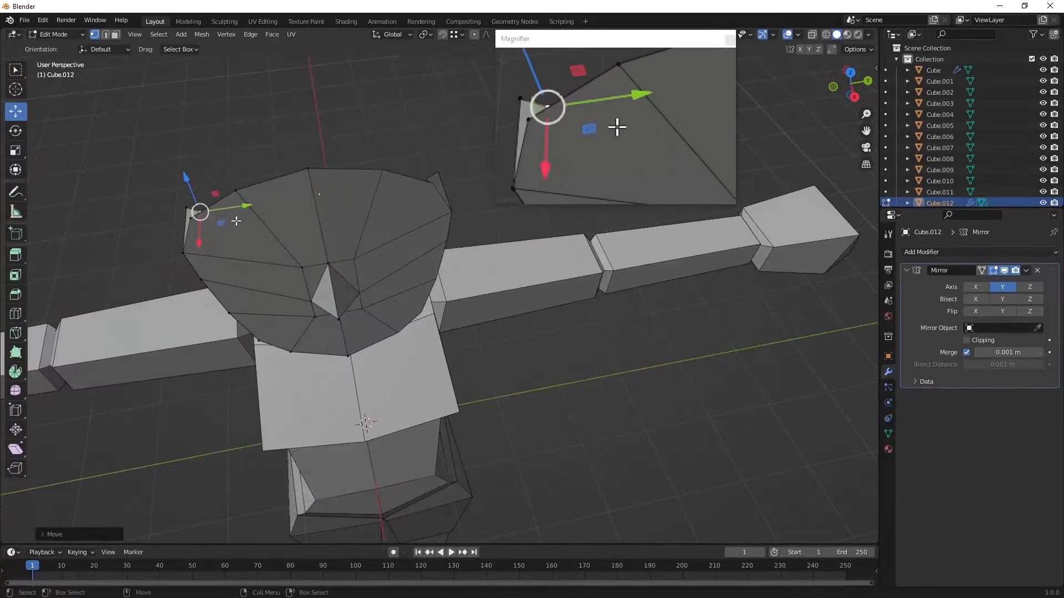
{"action": "left_click_drag", "start_coordinate": [219, 214], "coordinate": [232, 202]}
{"action": "left_click", "coordinate": [222, 200]}
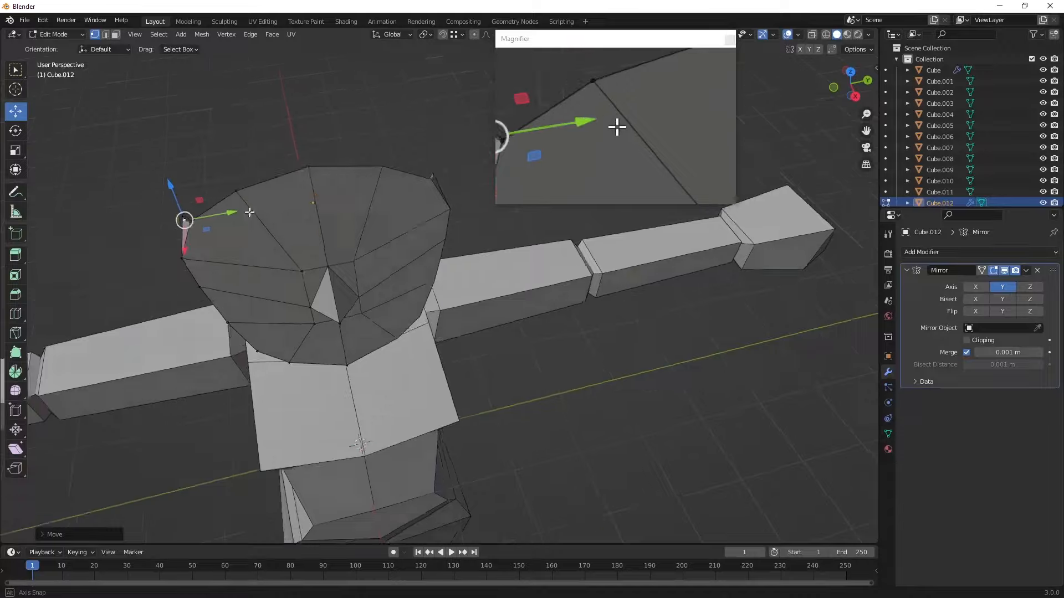
- Lower the upper side vertex of the head and shift a lower side vertex inward toward the face
{"action": "middle_click_drag", "start_coordinate": [222, 200], "coordinate": [179, 232]}
{"action": "left_click_drag", "start_coordinate": [167, 223], "coordinate": [166, 241]}
{"action": "middle_click_drag", "start_coordinate": [166, 241], "coordinate": [189, 310]}
{"action": "left_click_drag", "start_coordinate": [217, 321], "coordinate": [257, 318]}
{"action": "middle_click_drag", "start_coordinate": [256, 318], "coordinate": [248, 310]}
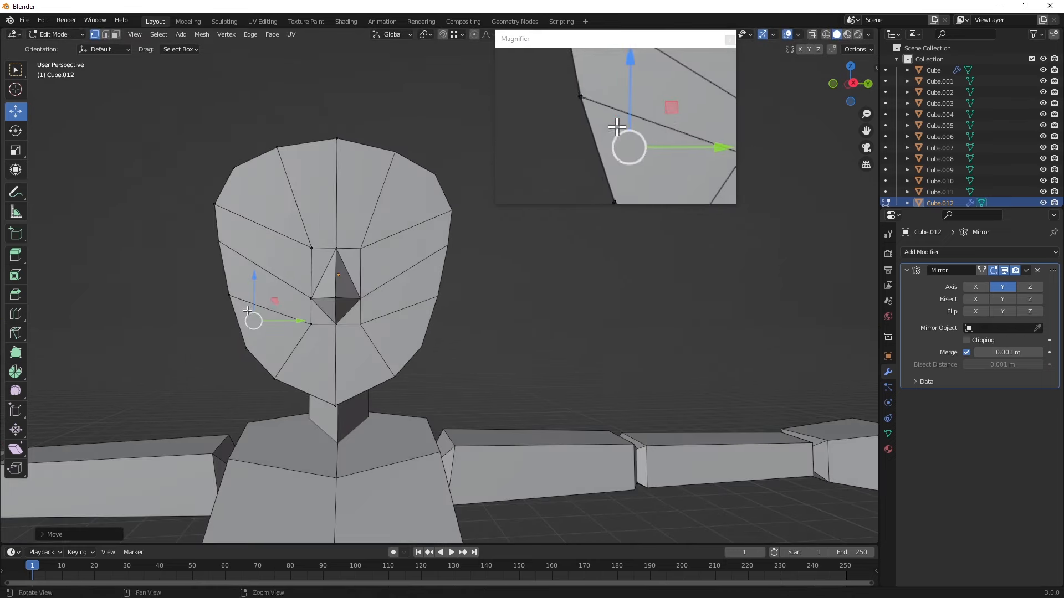
- Select the side vertices along the lower jaw and move them inward to narrow the jaw
{"action": "middle_click_drag", "start_coordinate": [322, 296], "coordinate": [265, 300]}
{"action": "left_click_drag", "start_coordinate": [309, 304], "coordinate": [324, 300]}
{"action": "middle_click_drag", "start_coordinate": [324, 300], "coordinate": [240, 279]}
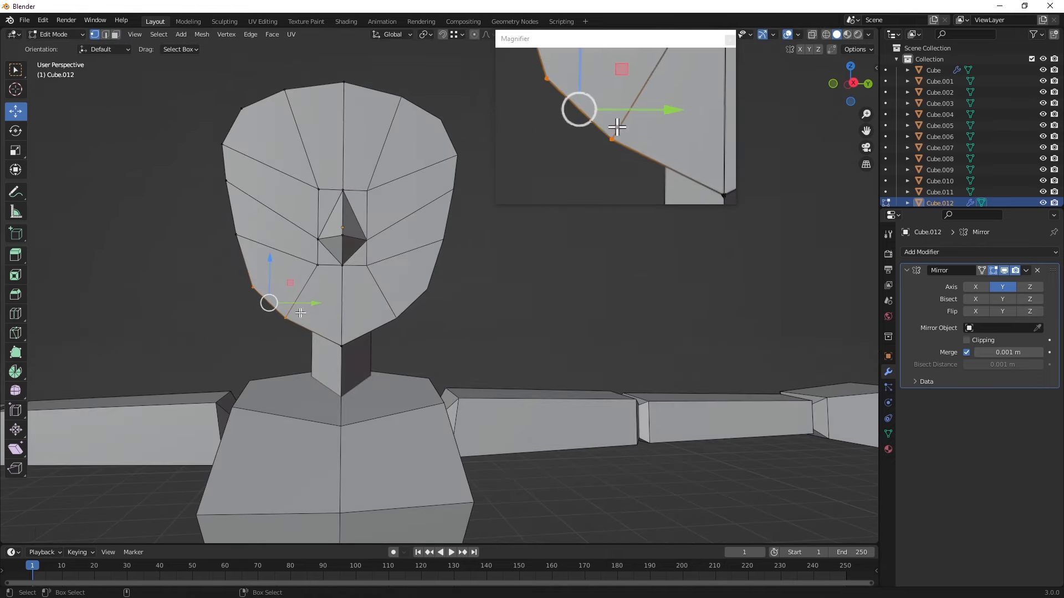
{"action": "left_click_drag", "start_coordinate": [302, 303], "coordinate": [328, 301]}
- In side view, adjust the depth of the face's side-edge vertices, moving the middle one slightly back and the upper one forward
{"action": "middle_click_drag", "start_coordinate": [492, 266], "coordinate": [411, 340]}
{"action": "left_click_drag", "start_coordinate": [410, 335], "coordinate": [321, 221]}
{"action": "left_click_drag", "start_coordinate": [380, 284], "coordinate": [408, 293]}
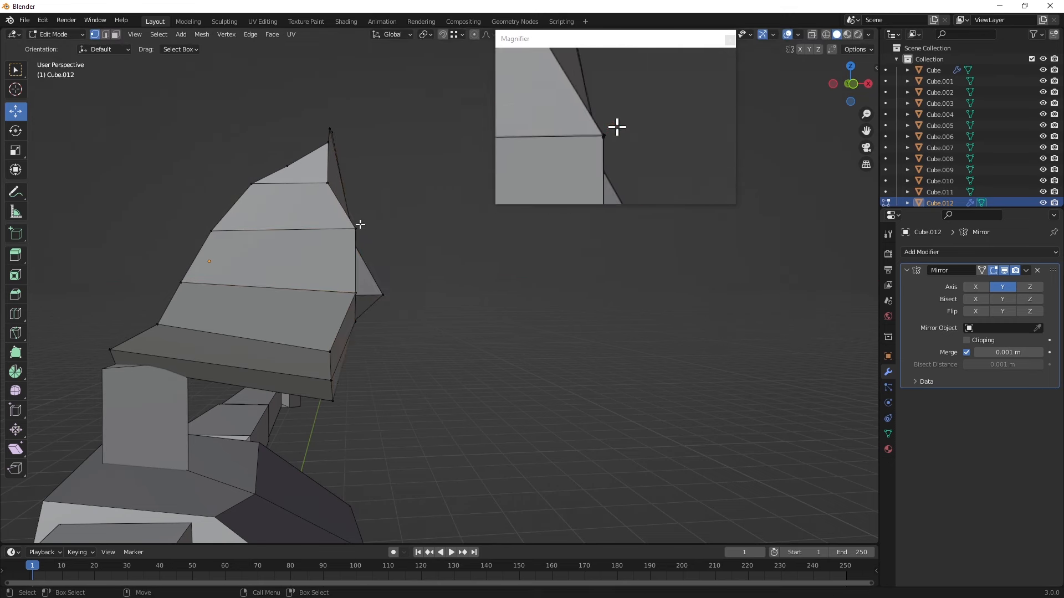
{"action": "left_click_drag", "start_coordinate": [404, 230], "coordinate": [395, 231]}
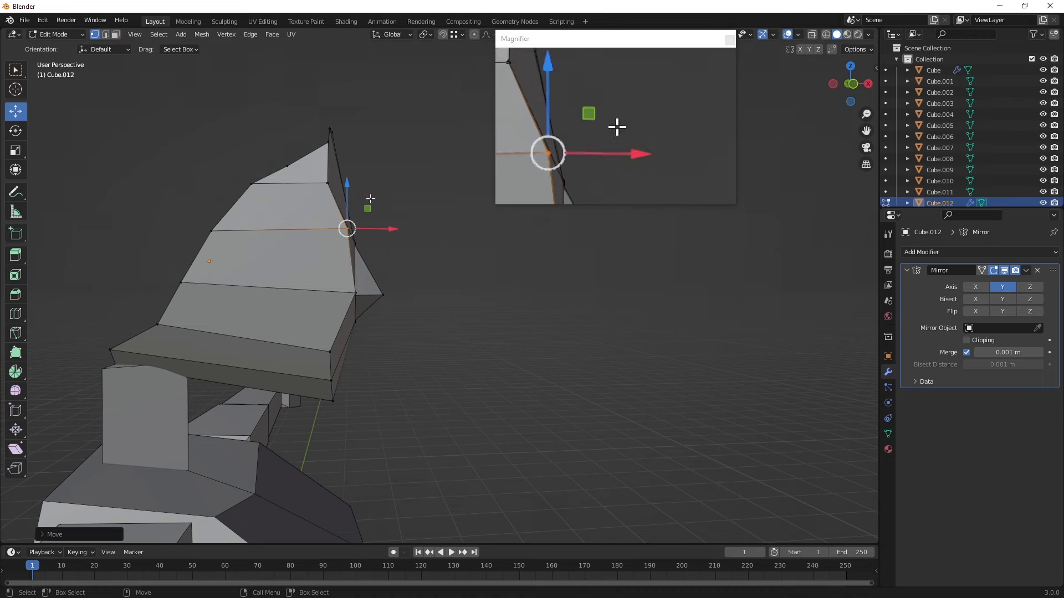
{"action": "left_click", "coordinate": [328, 183]}
{"action": "left_click_drag", "start_coordinate": [376, 185], "coordinate": [391, 185]}
- Move the forehead and upper side-edge vertices of the head slightly forward, one group at a time, to smooth the profile
{"action": "middle_click_drag", "start_coordinate": [409, 189], "coordinate": [382, 183]}
{"action": "left_click_drag", "start_coordinate": [265, 124], "coordinate": [367, 149]}
{"action": "middle_click_drag", "start_coordinate": [367, 149], "coordinate": [366, 197]}
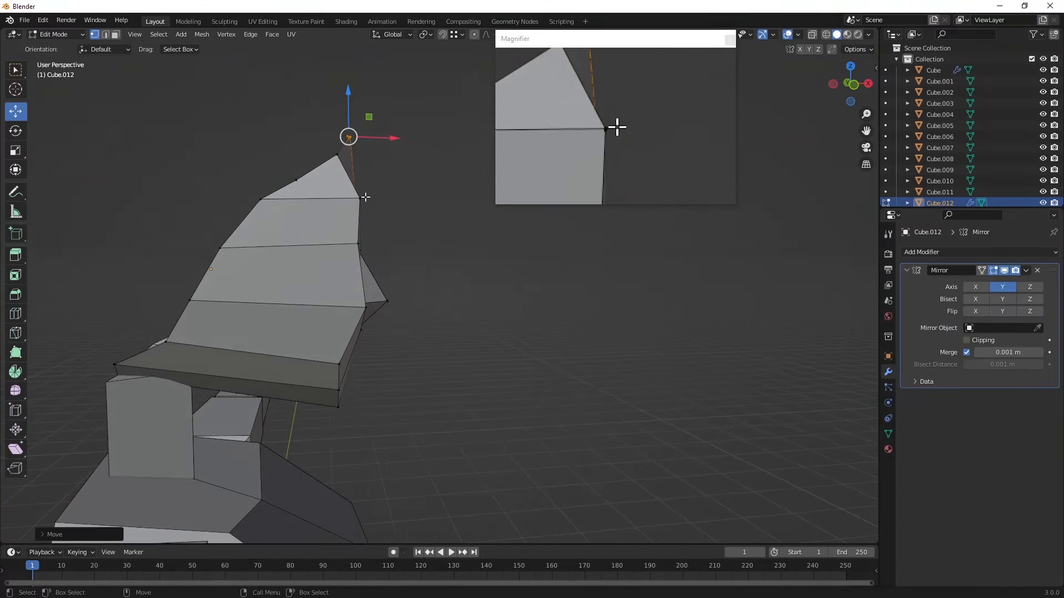
{"action": "left_click_drag", "start_coordinate": [375, 196], "coordinate": [380, 197]}
{"action": "middle_click_drag", "start_coordinate": [381, 198], "coordinate": [338, 192]}
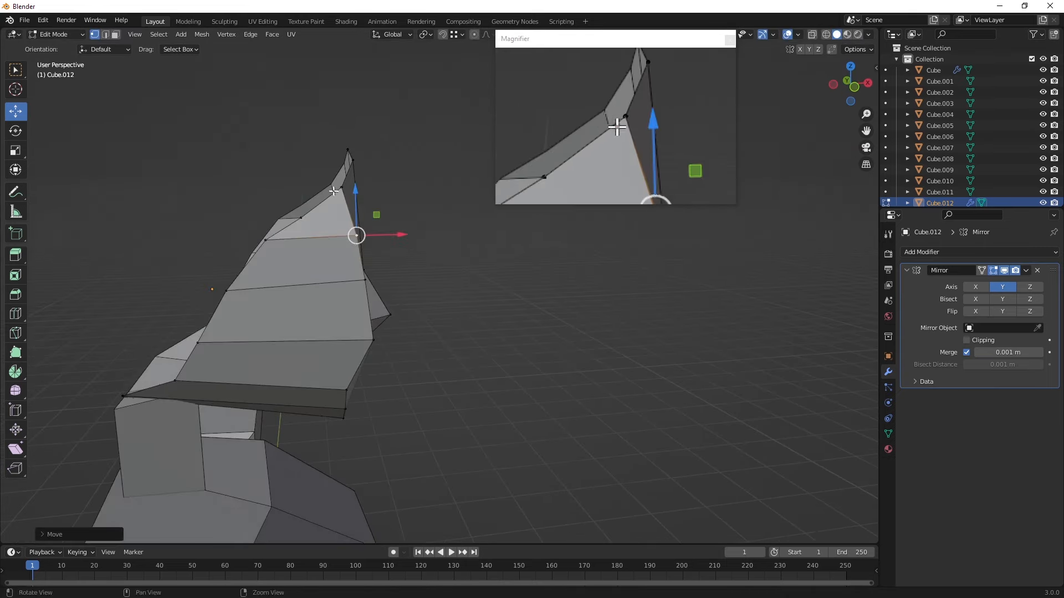
{"action": "left_click_drag", "start_coordinate": [376, 188], "coordinate": [390, 187]}
{"action": "middle_click_drag", "start_coordinate": [410, 214], "coordinate": [329, 224]}
{"action": "middle_click_drag", "start_coordinate": [276, 192], "coordinate": [312, 199]}
{"action": "left_click_drag", "start_coordinate": [344, 188], "coordinate": [355, 187]}
{"action": "middle_click_drag", "start_coordinate": [355, 187], "coordinate": [302, 202]}
{"action": "scroll", "coordinate": [252, 172], "scroll_direction": "up", "scroll_amount": 3}
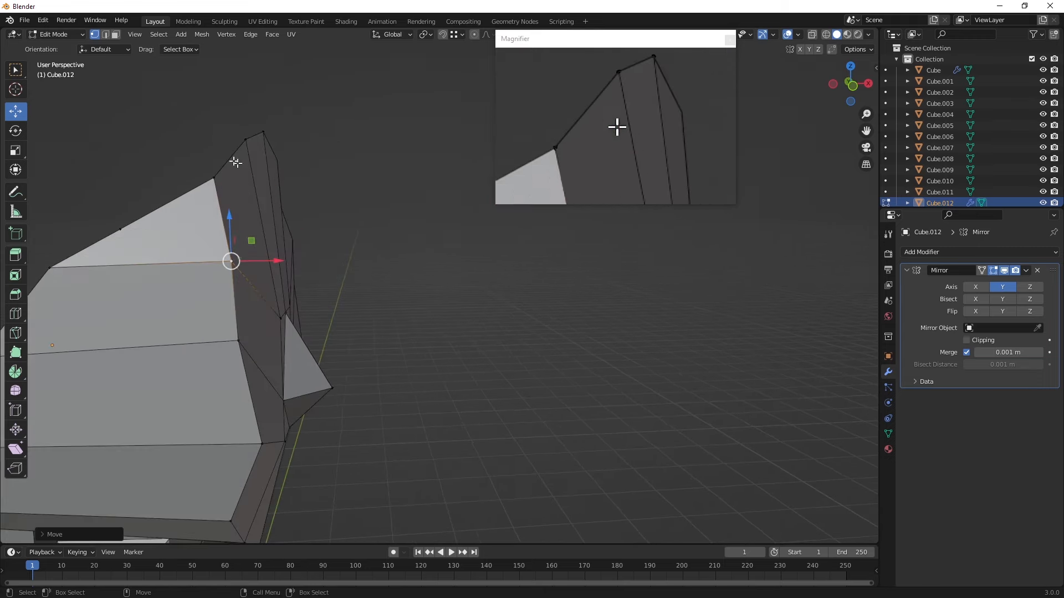
- Select the lower side-edge vertices of the face and move them backward
{"action": "left_click", "coordinate": [245, 140]}
{"action": "middle_click_drag", "start_coordinate": [245, 142], "coordinate": [445, 378]}
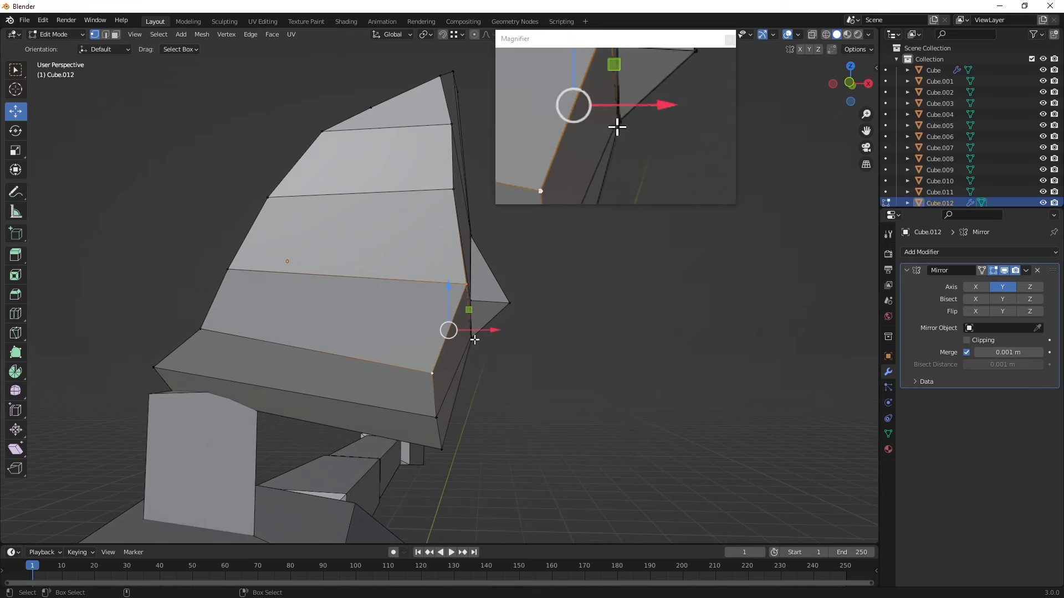
{"action": "left_click_drag", "start_coordinate": [487, 391], "coordinate": [472, 391]}
- Move the vertex beside the nose bridge outward along Y and slightly backward
{"action": "middle_click_drag", "start_coordinate": [517, 333], "coordinate": [356, 253]}
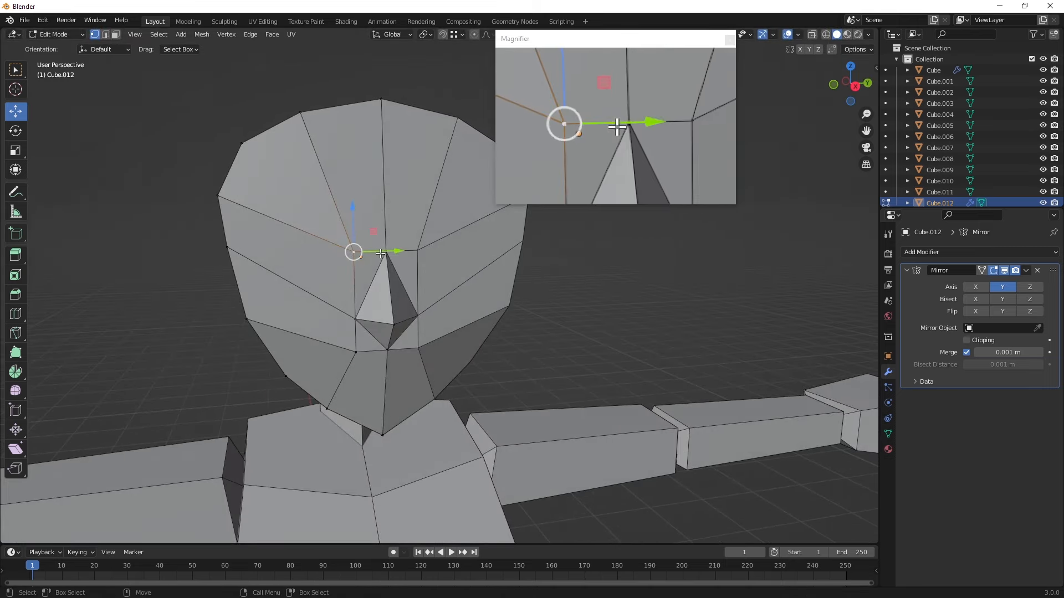
{"action": "left_click_drag", "start_coordinate": [389, 251], "coordinate": [347, 252]}
{"action": "middle_click_drag", "start_coordinate": [347, 252], "coordinate": [481, 251]}
{"action": "left_click_drag", "start_coordinate": [481, 251], "coordinate": [458, 250]}
{"action": "middle_click_drag", "start_coordinate": [458, 250], "coordinate": [406, 280]}
- Move the vertex beside the base of the nose outward along Y and slightly backward
{"action": "middle_click_drag", "start_coordinate": [470, 266], "coordinate": [396, 326]}
{"action": "left_click_drag", "start_coordinate": [396, 326], "coordinate": [365, 325]}
{"action": "middle_click_drag", "start_coordinate": [366, 325], "coordinate": [515, 326]}
{"action": "left_click_drag", "start_coordinate": [515, 326], "coordinate": [501, 321]}
- Select the column of side-edge vertices from the temple down to the jaw and move them backward
{"action": "middle_click_drag", "start_coordinate": [501, 320], "coordinate": [306, 343]}
{"action": "left_click_drag", "start_coordinate": [306, 343], "coordinate": [270, 345], "text": "alt"}
{"action": "left_click_drag", "start_coordinate": [393, 314], "coordinate": [650, 317], "text": "alt"}
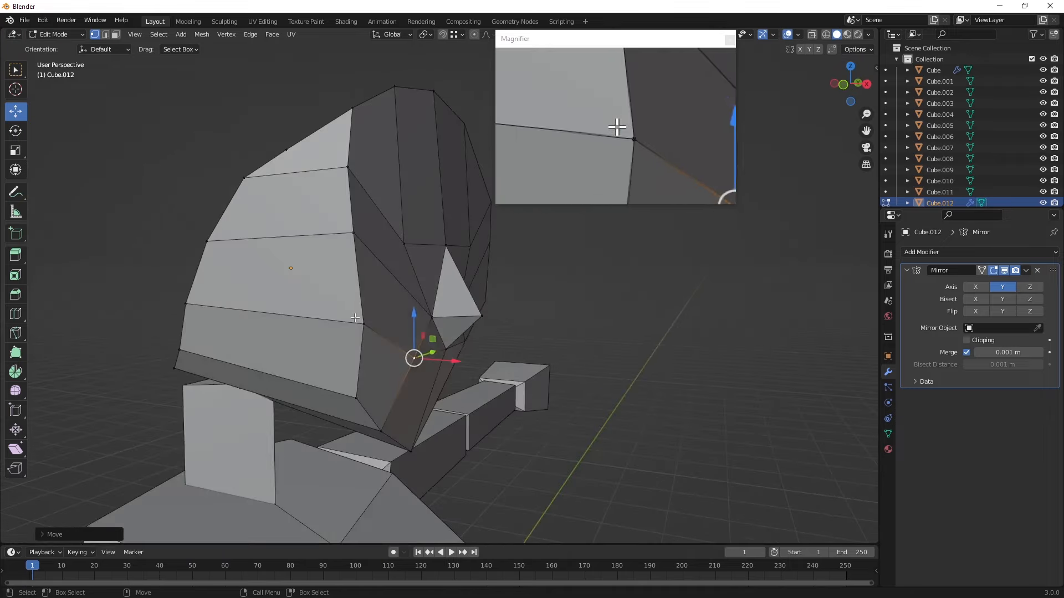
{"action": "left_click_drag", "start_coordinate": [370, 296], "coordinate": [496, 247], "text": "alt"}
{"action": "left_click_drag", "start_coordinate": [489, 204], "coordinate": [445, 403]}
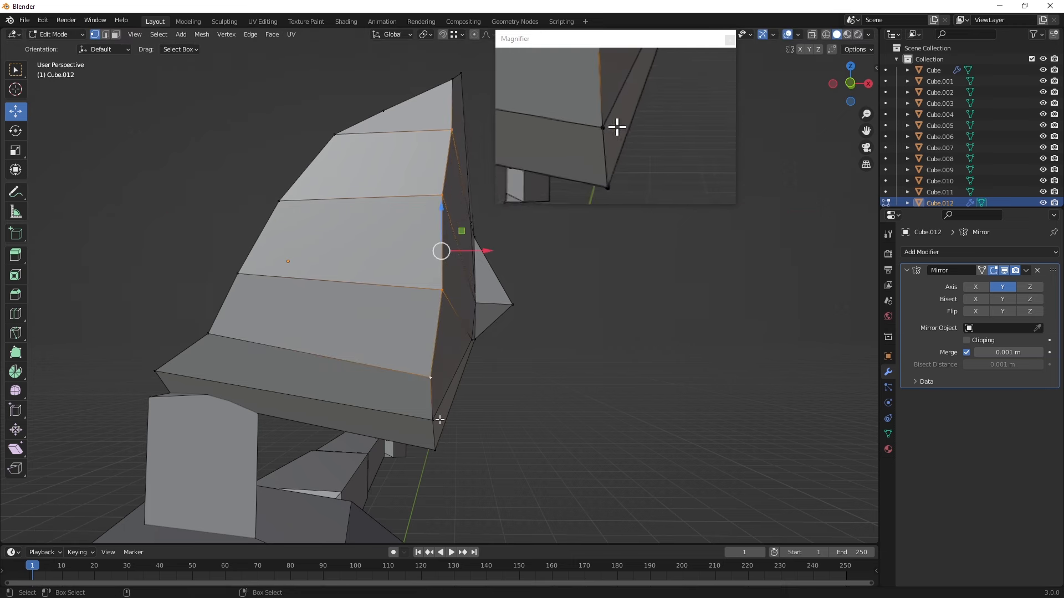
{"action": "left_click_drag", "start_coordinate": [474, 289], "coordinate": [460, 283]}
- Move the cheek vertex beside the nose forward and the one below it slightly backward
{"action": "middle_click_drag", "start_coordinate": [460, 284], "coordinate": [480, 333]}
{"action": "left_click_drag", "start_coordinate": [509, 334], "coordinate": [530, 334]}
{"action": "middle_click_drag", "start_coordinate": [530, 334], "coordinate": [461, 353]}
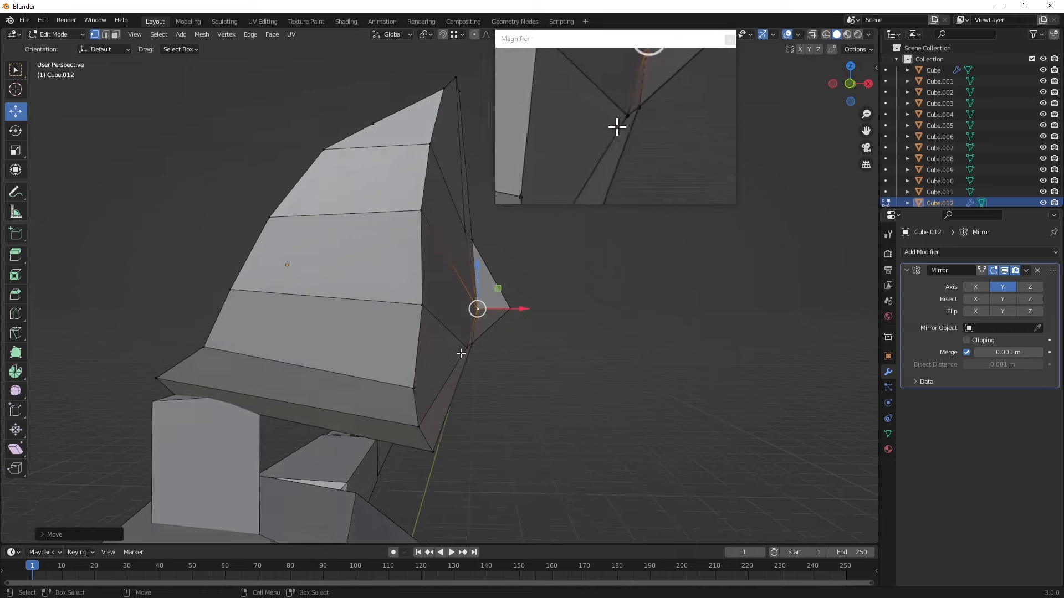
{"action": "left_click_drag", "start_coordinate": [514, 347], "coordinate": [508, 348]}
- Select the upper side vertices of the forehead and move them slightly backward
{"action": "middle_click_drag", "start_coordinate": [605, 352], "coordinate": [404, 232]}
{"action": "left_click_drag", "start_coordinate": [368, 154], "coordinate": [432, 206]}
{"action": "middle_click_drag", "start_coordinate": [432, 206], "coordinate": [555, 227]}
{"action": "left_click_drag", "start_coordinate": [478, 199], "coordinate": [467, 203]}
- Move two lower side vertices of the head forward, one at a time, to refine the jawline
{"action": "middle_click_drag", "start_coordinate": [438, 314], "coordinate": [453, 317]}
{"action": "left_click", "coordinate": [442, 332]}
{"action": "left_click_drag", "start_coordinate": [487, 333], "coordinate": [499, 331]}
{"action": "middle_click_drag", "start_coordinate": [579, 368], "coordinate": [421, 359]}
{"action": "scroll", "coordinate": [435, 359], "scroll_direction": "down", "scroll_amount": 5}
{"action": "scroll", "coordinate": [421, 359], "scroll_direction": "up", "scroll_amount": 3}
{"action": "left_click", "coordinate": [361, 370]}
{"action": "left_click_drag", "start_coordinate": [410, 369], "coordinate": [424, 370]}
{"action": "middle_click_drag", "start_coordinate": [423, 370], "coordinate": [581, 341]}
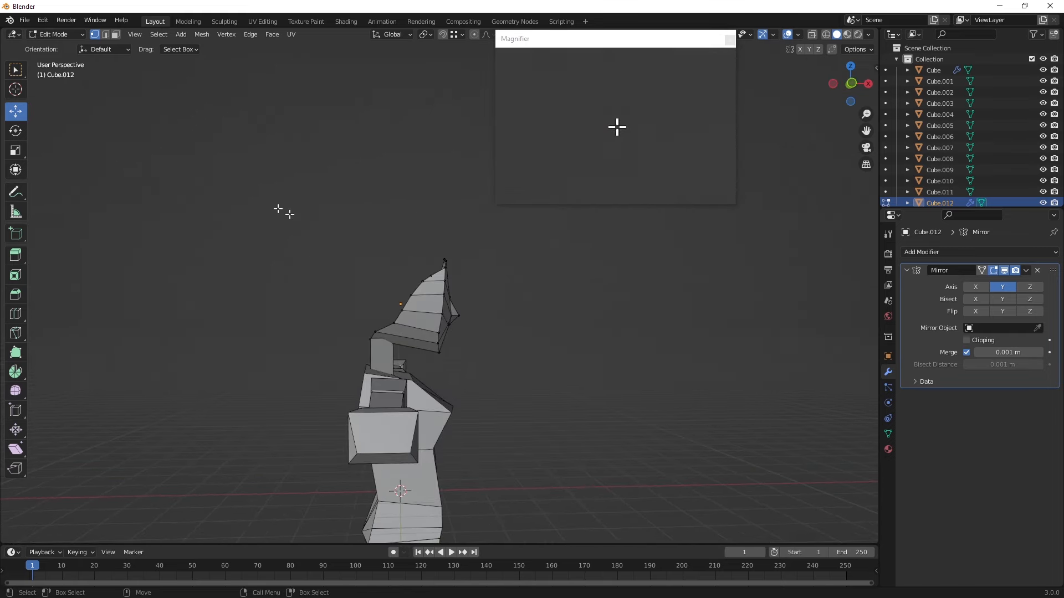
- Switch to Object Mode and move the head backward along X over the neck
{"action": "left_click", "coordinate": [65, 34]}
{"action": "left_click", "coordinate": [71, 45]}
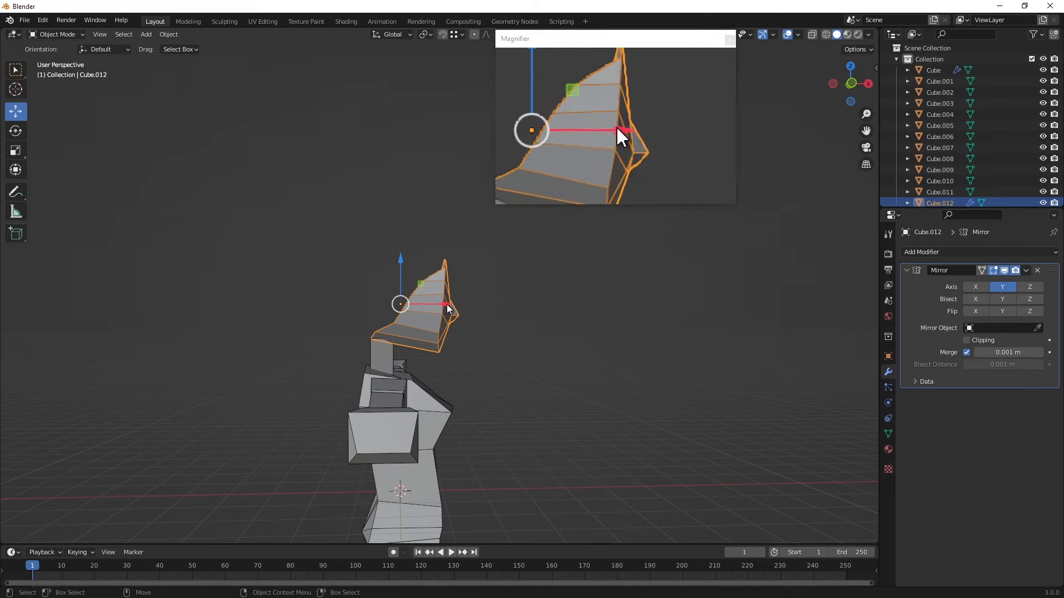
{"action": "left_click_drag", "start_coordinate": [447, 304], "coordinate": [295, 326]}
{"action": "left_click", "coordinate": [360, 332]}
{"action": "middle_click_drag", "start_coordinate": [374, 333], "coordinate": [378, 310], "text": "alt"}
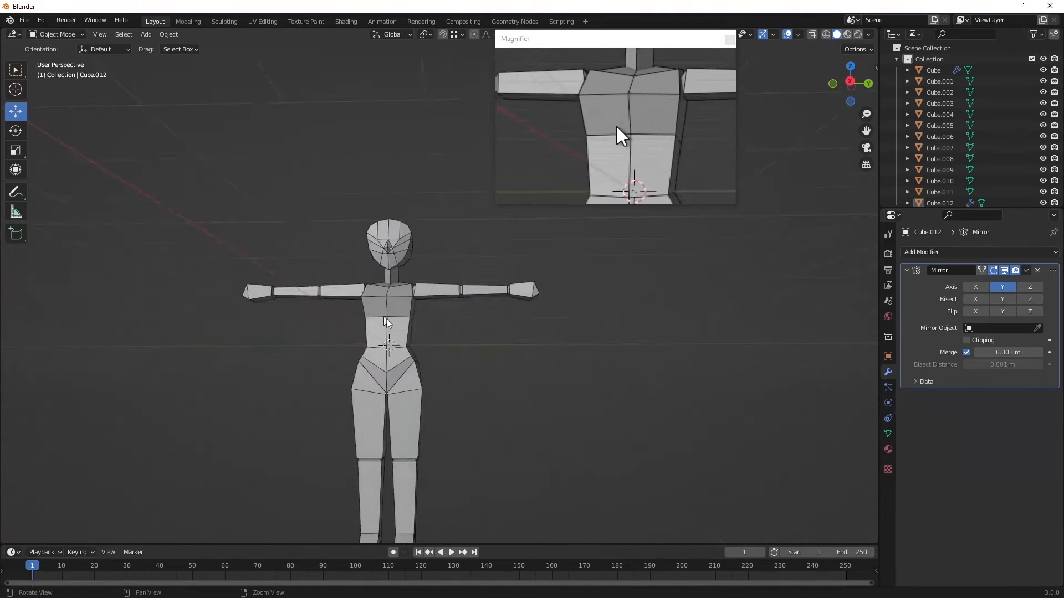
- Lower the head slightly toward the neck and deselect it
{"action": "left_click", "coordinate": [388, 241]}
{"action": "left_click_drag", "start_coordinate": [385, 201], "coordinate": [387, 204]}
{"action": "left_click", "coordinate": [275, 374]}
{"action": "middle_click_drag", "start_coordinate": [275, 374], "coordinate": [327, 388]}
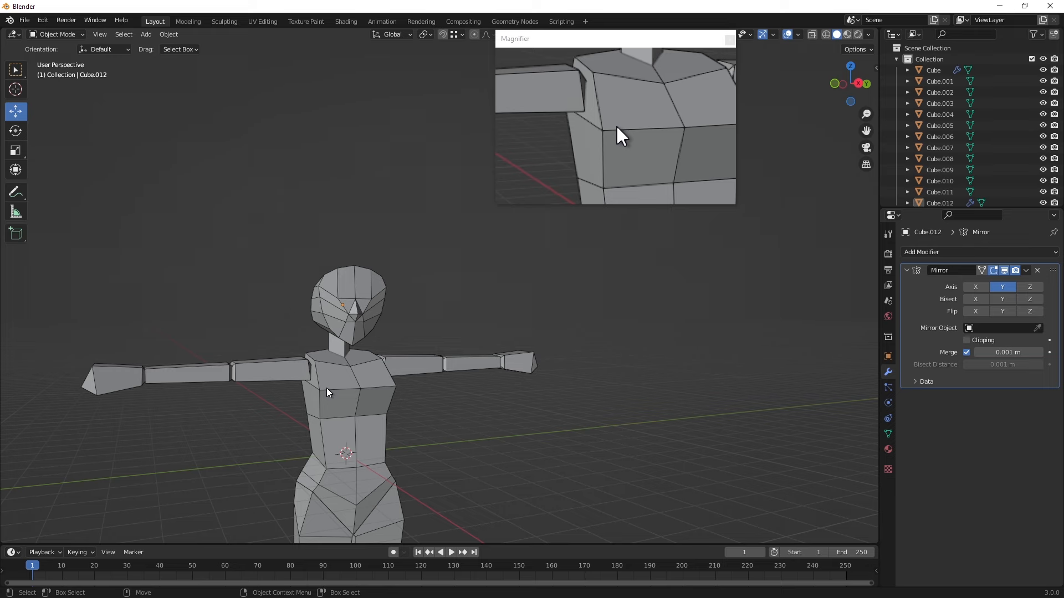
- Add a new cube and raise it along Z until it surrounds the head
{"action": "middle_click_drag", "start_coordinate": [489, 399], "coordinate": [446, 371]}
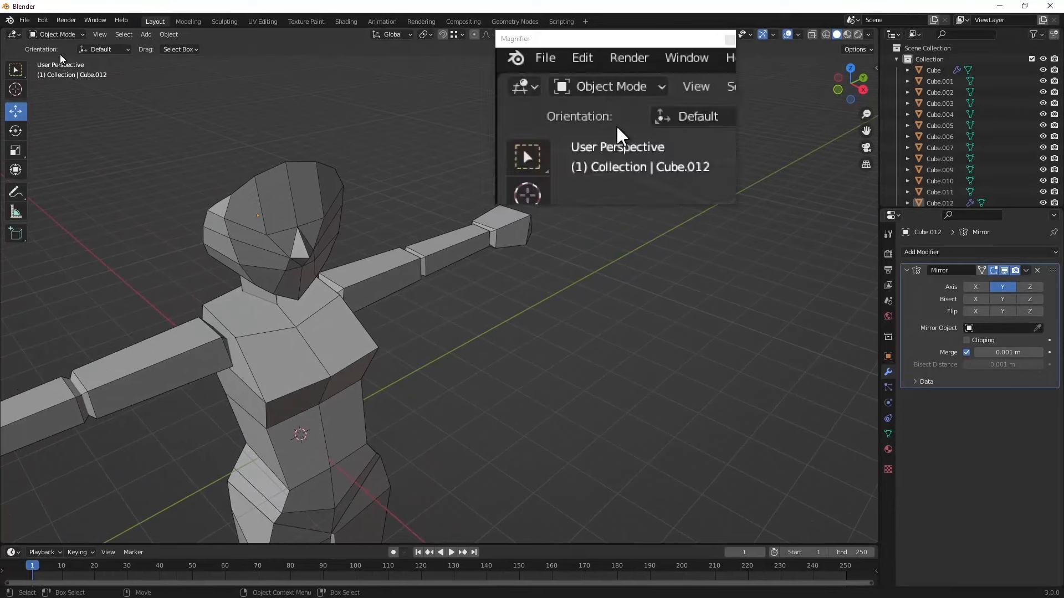
{"action": "left_click", "coordinate": [146, 34]}
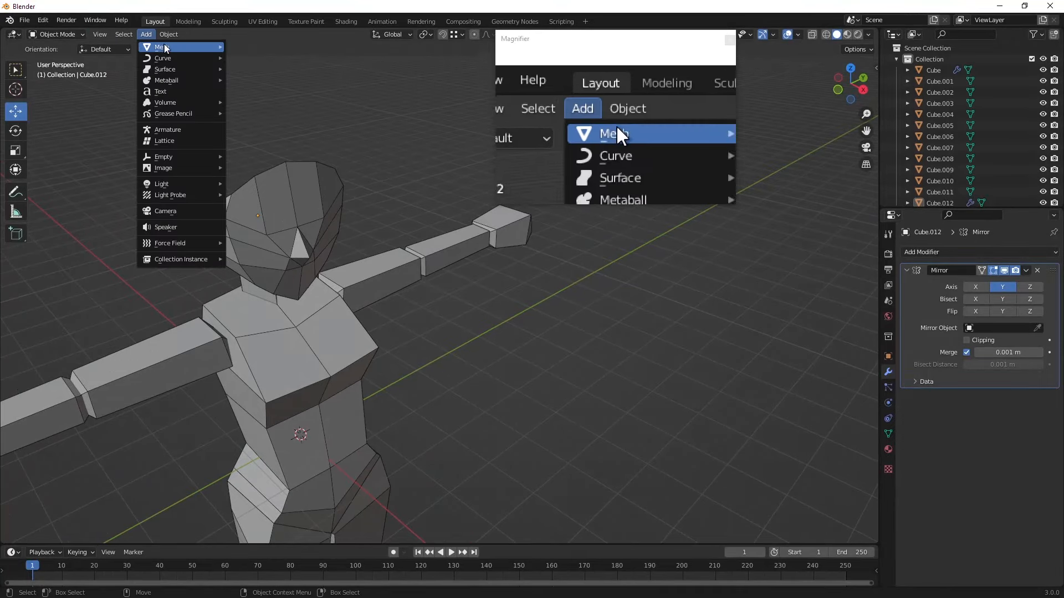
{"action": "mouse_move", "coordinate": [164, 48]}
{"action": "left_click", "coordinate": [292, 58]}
{"action": "middle_click_drag", "start_coordinate": [345, 237], "coordinate": [315, 225]}
{"action": "left_click_drag", "start_coordinate": [321, 344], "coordinate": [316, 336]}
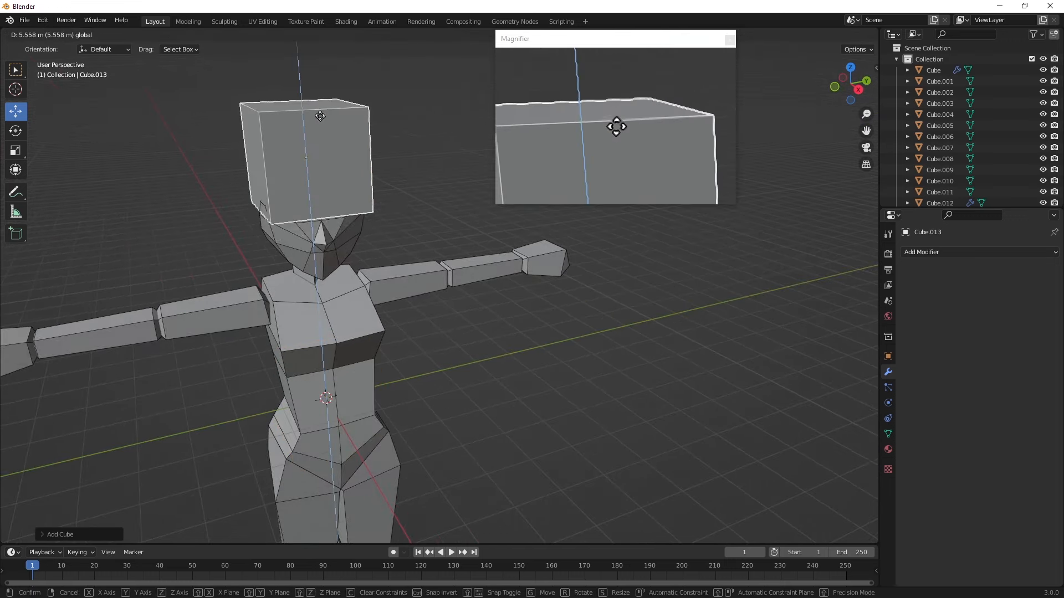
{"action": "left_click_drag", "start_coordinate": [297, 111], "coordinate": [323, 162]}
{"action": "middle_click_drag", "start_coordinate": [291, 123], "coordinate": [189, 136]}
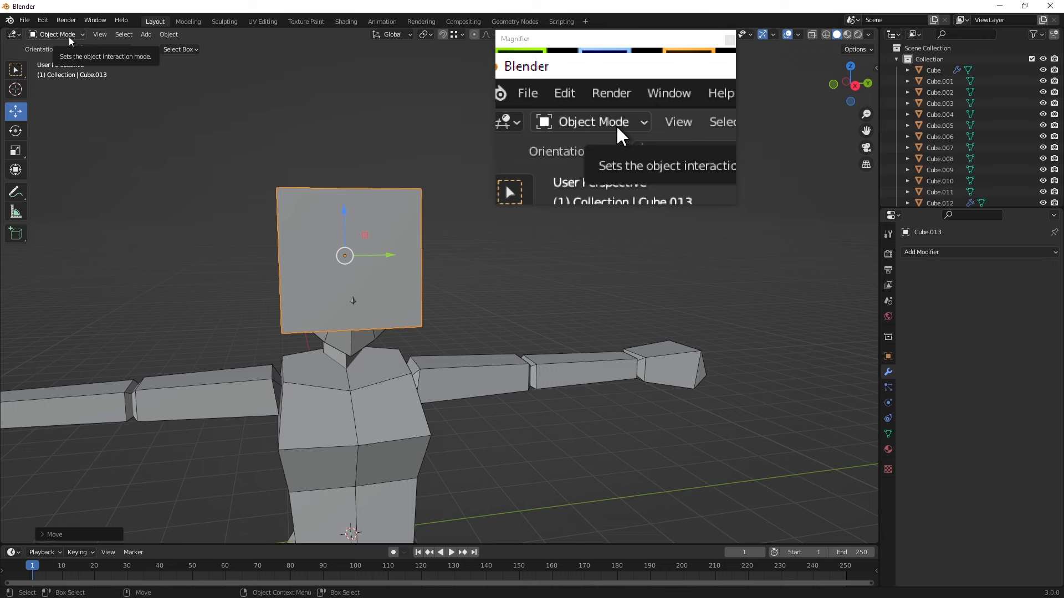
- Enter Edit Mode on the new cube and add a vertical loop cut through its middle, splitting it into two side halves
{"action": "left_click", "coordinate": [66, 35]}
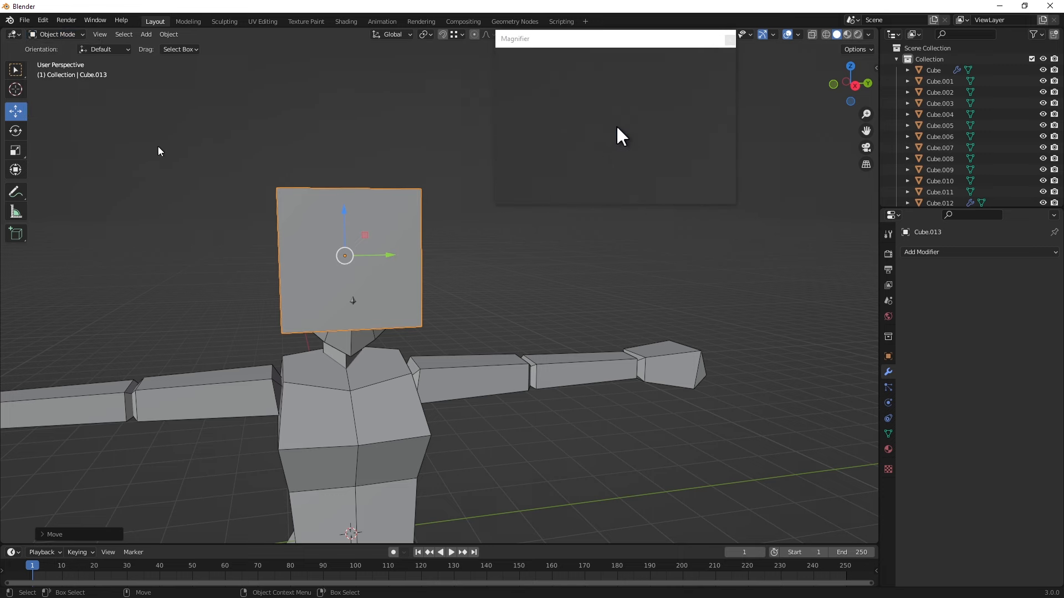
{"action": "left_click", "coordinate": [71, 47]}
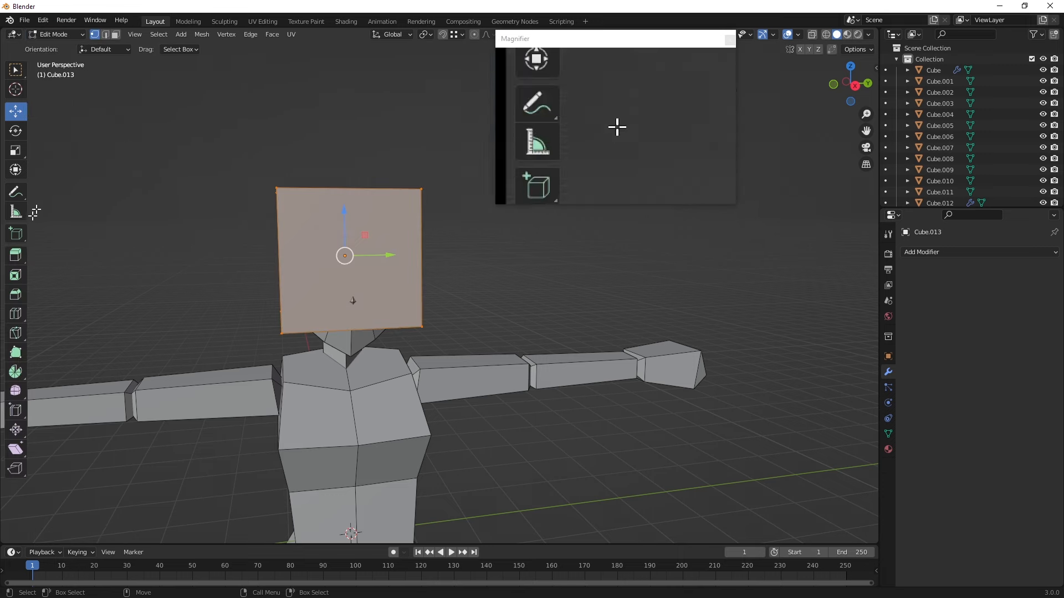
{"action": "left_click", "coordinate": [15, 314]}
{"action": "left_click", "coordinate": [302, 186]}
{"action": "middle_click_drag", "start_coordinate": [302, 186], "coordinate": [235, 210]}
- Select the faces of one side half of the cube in face mode and delete them
{"action": "left_click", "coordinate": [71, 36]}
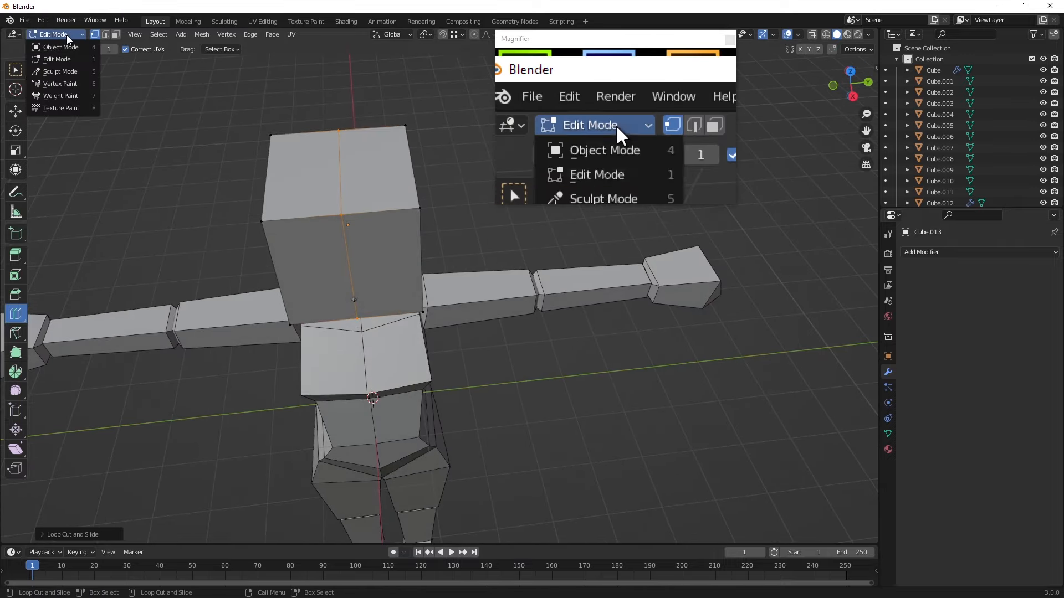
{"action": "left_click", "coordinate": [71, 59]}
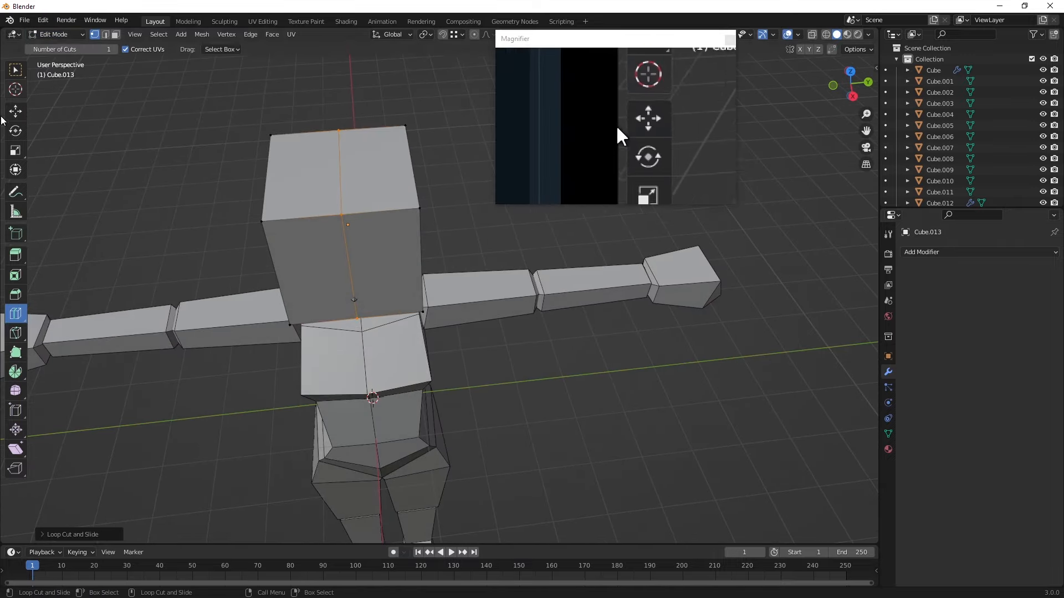
{"action": "left_click", "coordinate": [16, 110]}
{"action": "middle_click_drag", "start_coordinate": [354, 183], "coordinate": [432, 211]}
{"action": "left_click_drag", "start_coordinate": [474, 316], "coordinate": [502, 346]}
{"action": "left_click", "coordinate": [117, 36]}
{"action": "middle_click_drag", "start_coordinate": [501, 347], "coordinate": [854, 309]}
{"action": "key", "text": "x"}
{"action": "left_click", "coordinate": [321, 327]}
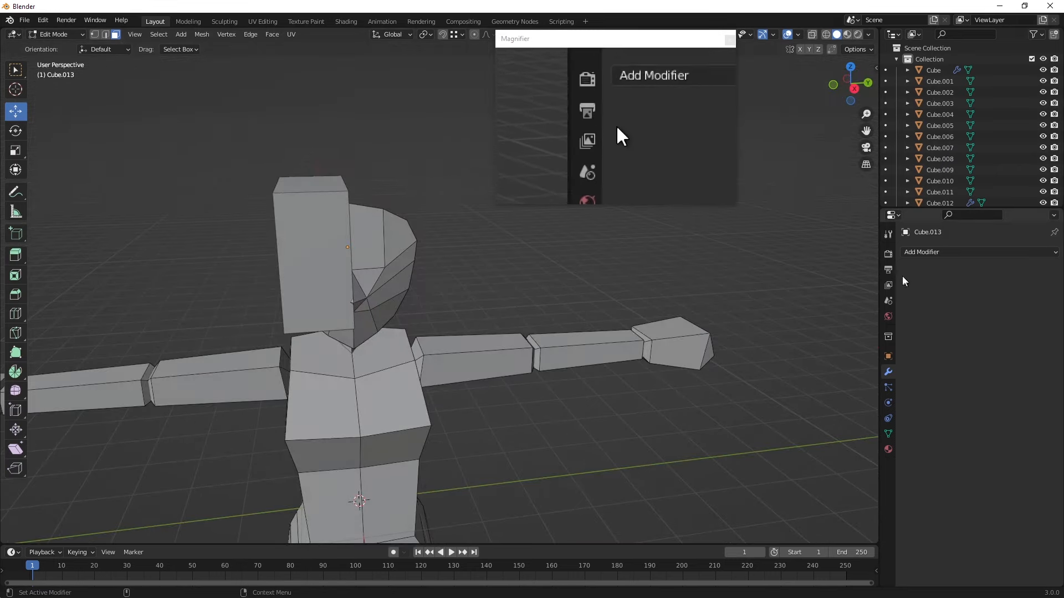
- Add a Mirror modifier to the half cube with only the Y axis enabled
{"action": "left_click", "coordinate": [926, 253]}
{"action": "left_click", "coordinate": [829, 383]}
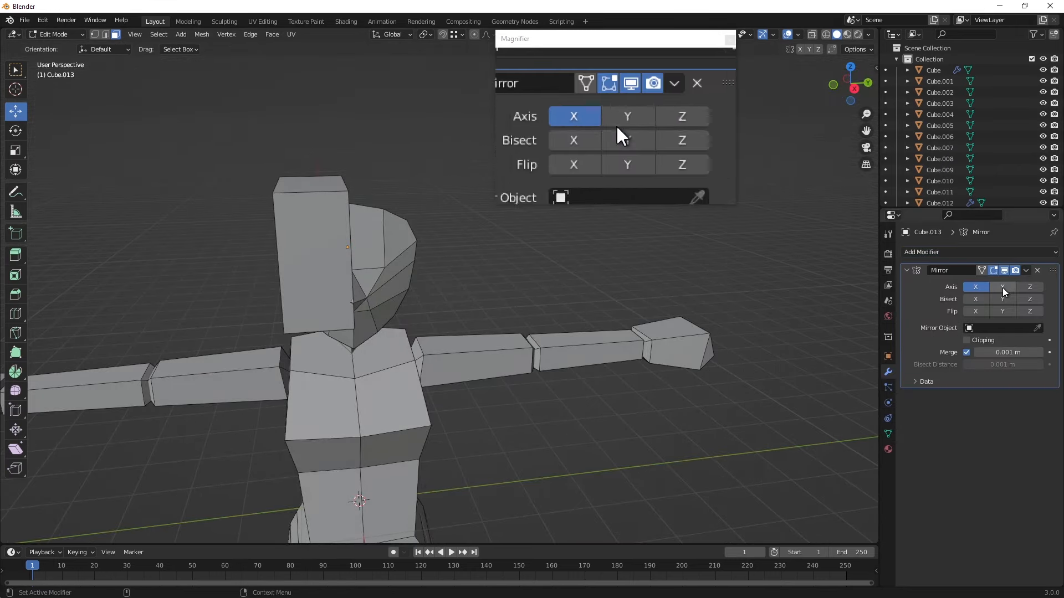
{"action": "left_click", "coordinate": [1002, 287]}
{"action": "left_click", "coordinate": [975, 287]}
- Loop-cut the mirrored cube with one vertical cut across its sides, three horizontal cuts, and one vertical cut across the front half
{"action": "middle_click_drag", "start_coordinate": [521, 290], "coordinate": [303, 254]}
{"action": "left_click", "coordinate": [16, 313]}
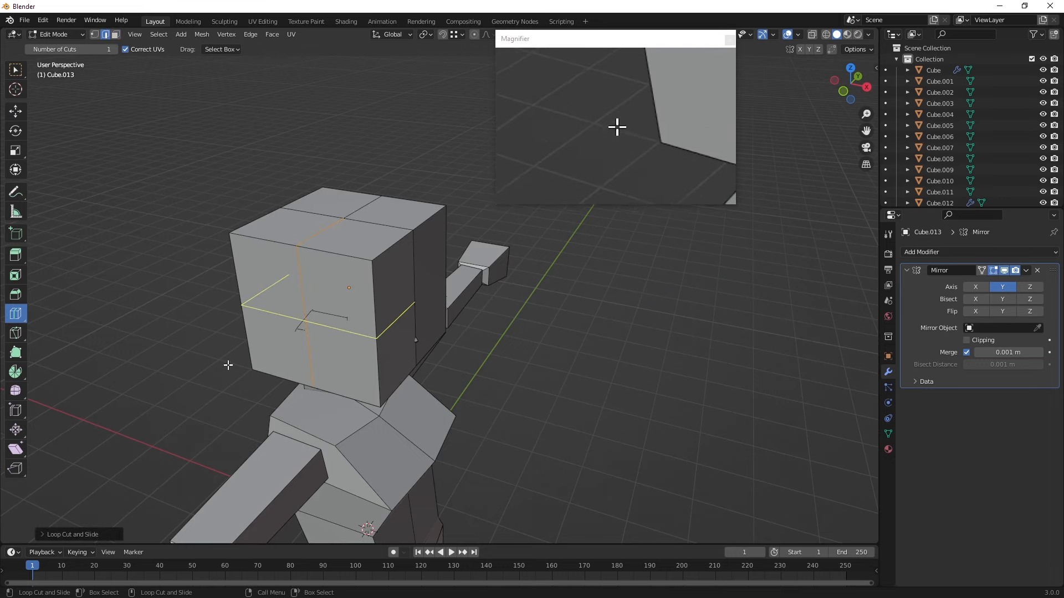
{"action": "middle_click_drag", "start_coordinate": [333, 332], "coordinate": [284, 299]}
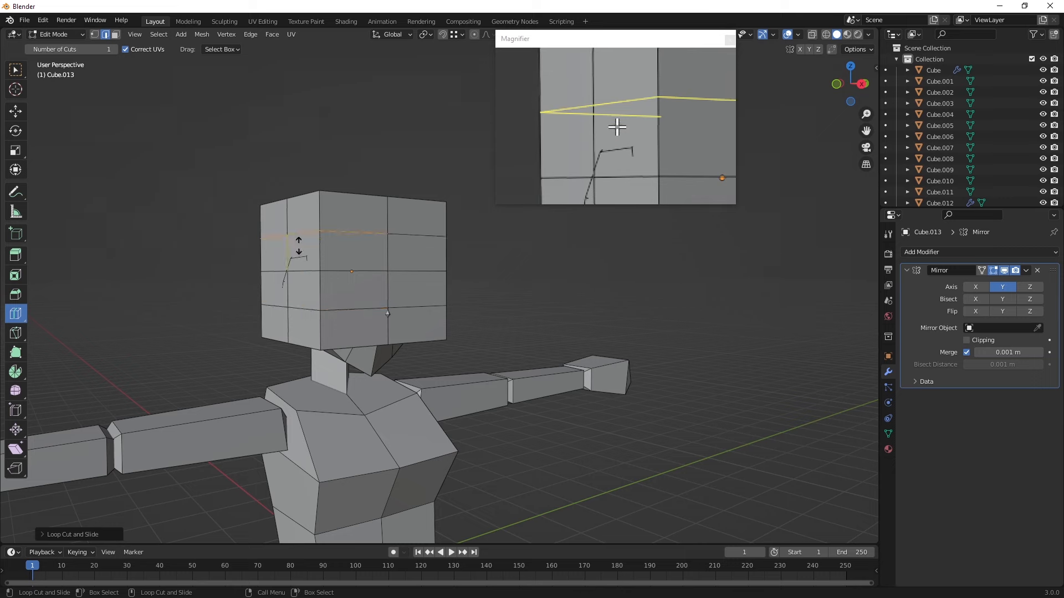
{"action": "left_click", "coordinate": [297, 244]}
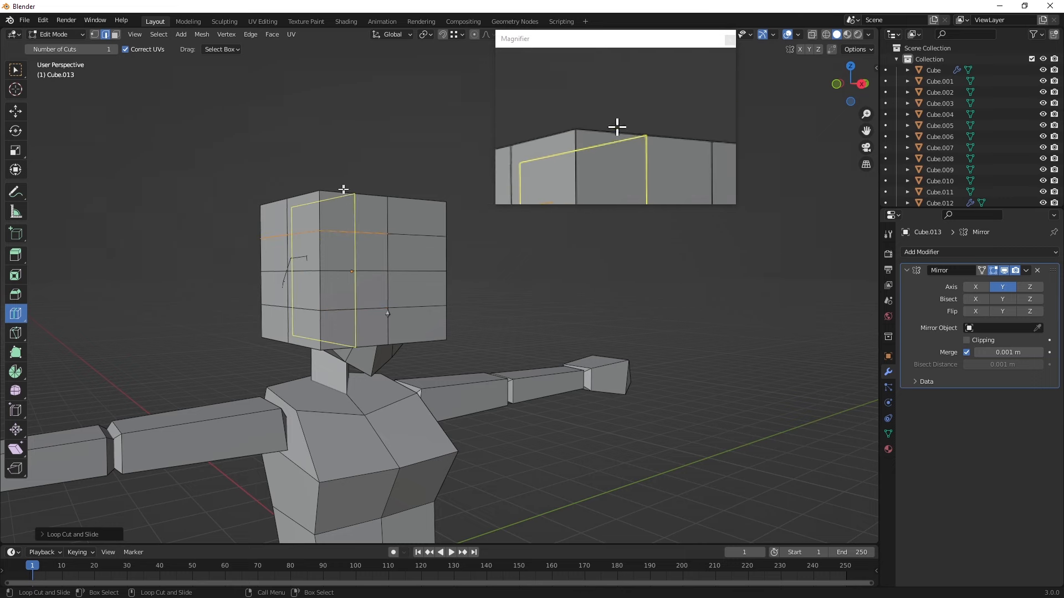
{"action": "left_click", "coordinate": [348, 308]}
{"action": "middle_click_drag", "start_coordinate": [373, 273], "coordinate": [318, 278]}
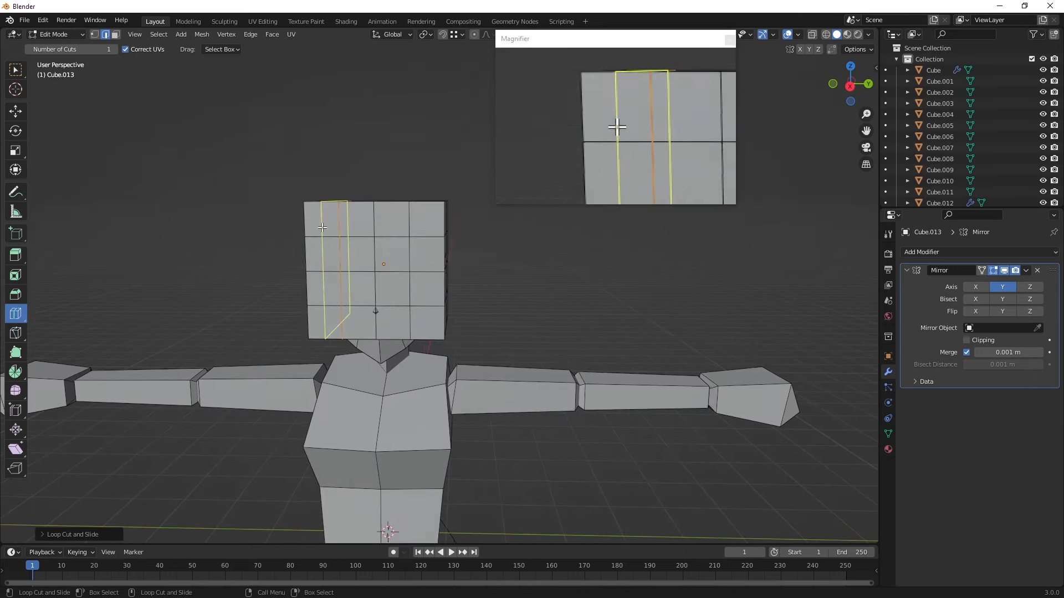
{"action": "middle_click_drag", "start_coordinate": [436, 225], "coordinate": [453, 211]}
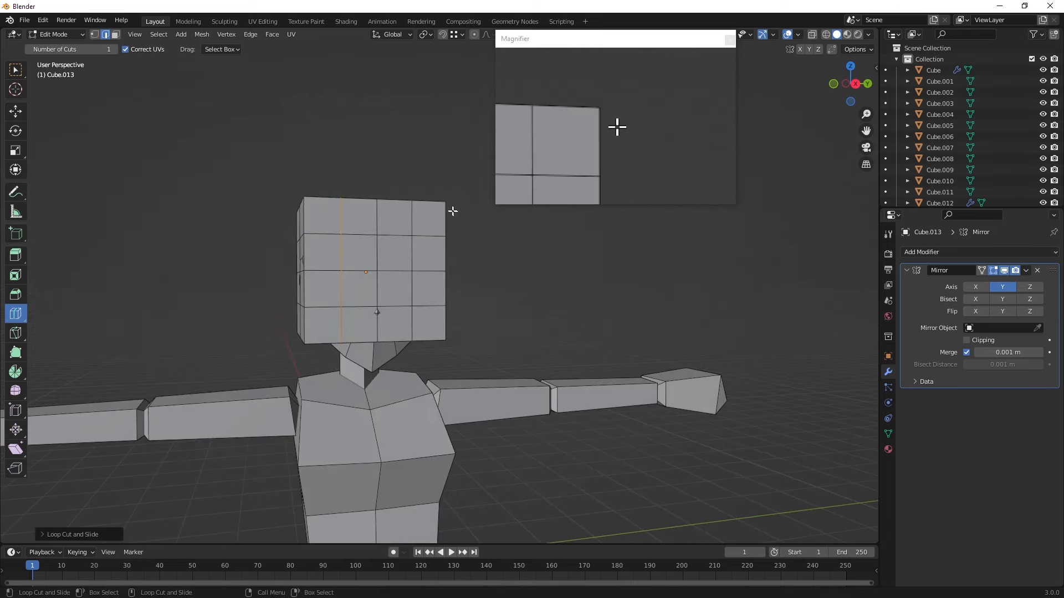
- Select the vertices in the upper row of the cube's back edge, pull them backward along X and lower them along Z
{"action": "left_click", "coordinate": [16, 111]}
{"action": "mouse_move", "coordinate": [285, 254]}
{"action": "middle_mouse_down"}
{"action": "mouse_move", "coordinate": [246, 252]}
{"action": "mouse_move", "coordinate": [216, 199]}
{"action": "mouse_move", "coordinate": [211, 231]}
{"action": "mouse_move", "coordinate": [356, 194]}
{"action": "mouse_move", "coordinate": [380, 206]}
{"action": "mouse_move", "coordinate": [394, 329]}
{"action": "mouse_move", "coordinate": [363, 290]}
{"action": "mouse_move", "coordinate": [380, 306]}
{"action": "mouse_move", "coordinate": [439, 276]}
{"action": "mouse_move", "coordinate": [285, 255]}
{"action": "mouse_move", "coordinate": [329, 257]}
{"action": "mouse_move", "coordinate": [305, 259]}
{"action": "middle_mouse_up"}
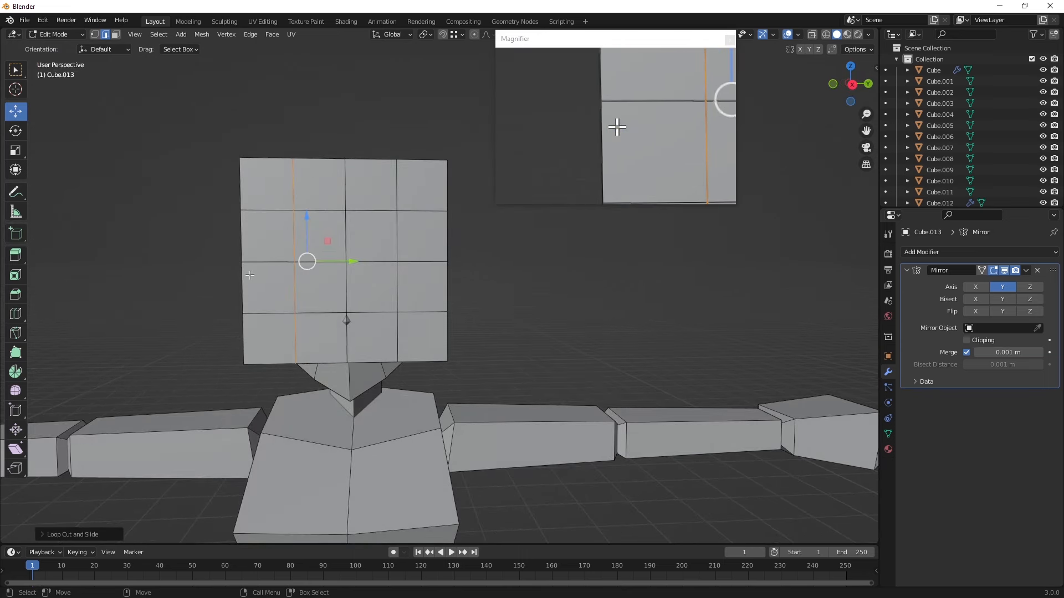
{"action": "middle_click_drag", "start_coordinate": [250, 275], "coordinate": [310, 272]}
{"action": "scroll", "coordinate": [304, 278], "scroll_direction": "down", "scroll_amount": 3}
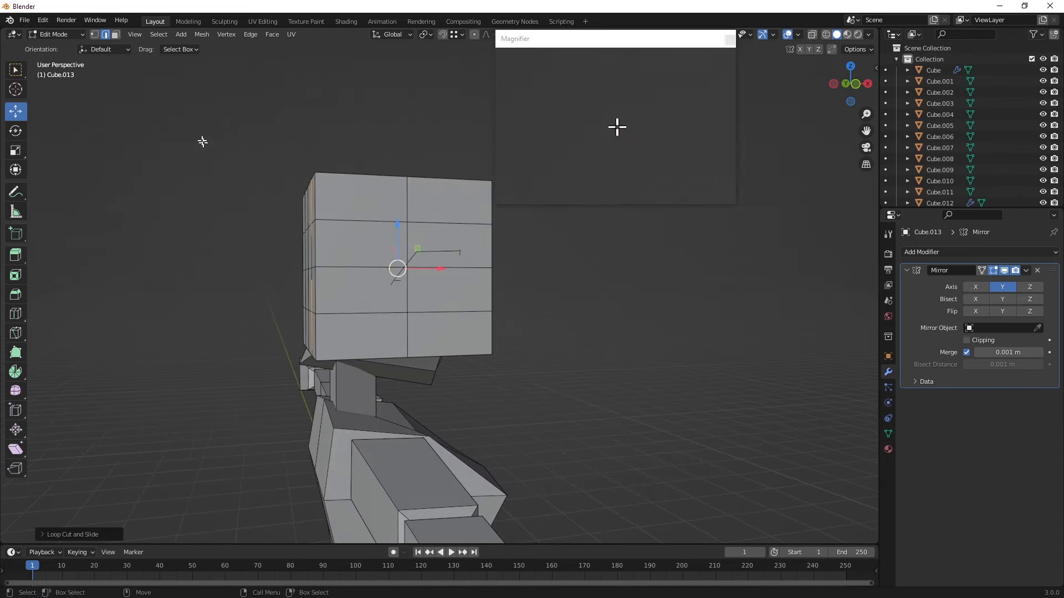
{"action": "left_click", "coordinate": [92, 36]}
{"action": "middle_click_drag", "start_coordinate": [219, 194], "coordinate": [235, 223]}
{"action": "left_click_drag", "start_coordinate": [235, 220], "coordinate": [320, 254]}
{"action": "middle_click_drag", "start_coordinate": [319, 255], "coordinate": [311, 235]}
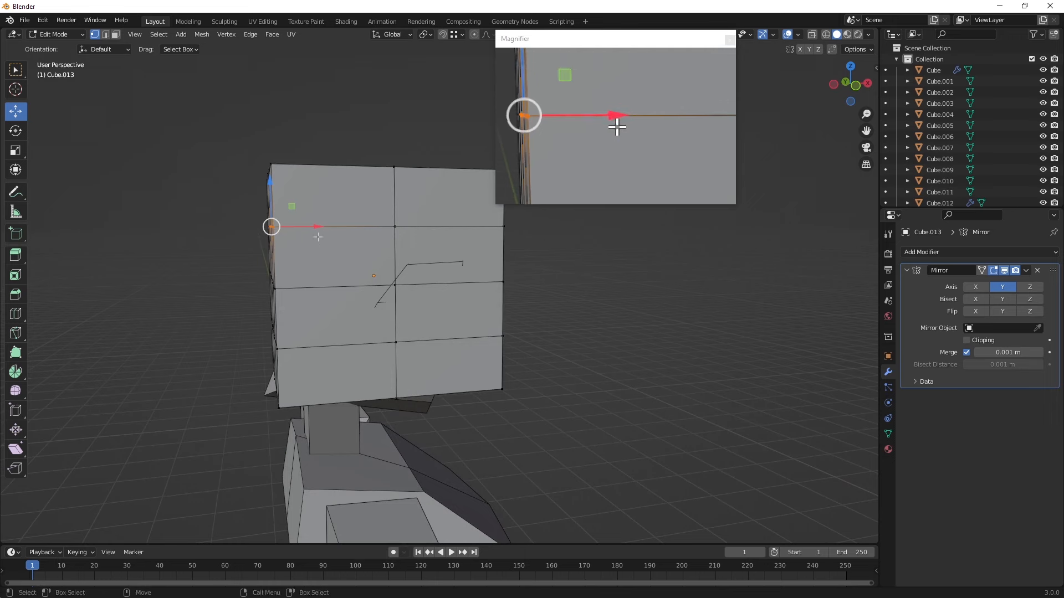
{"action": "left_click_drag", "start_coordinate": [322, 226], "coordinate": [232, 214]}
{"action": "left_click_drag", "start_coordinate": [187, 183], "coordinate": [178, 229]}
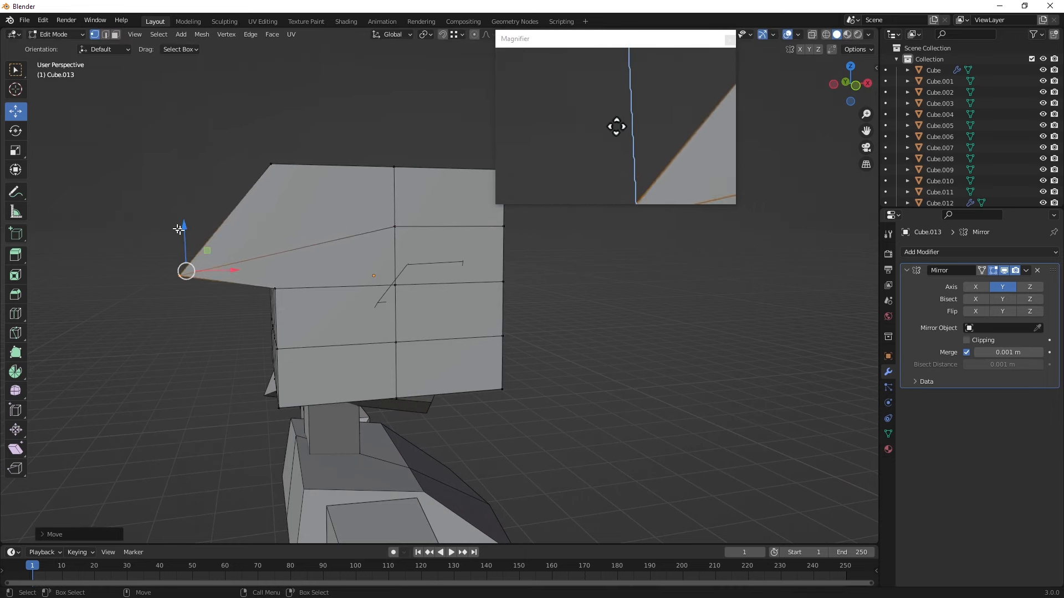
- Pull the third and fourth rows of back-edge vertices backward along X and raise the fourth row along Z
{"action": "middle_click_drag", "start_coordinate": [222, 268], "coordinate": [229, 258]}
{"action": "left_click_drag", "start_coordinate": [317, 273], "coordinate": [269, 228]}
{"action": "left_click_drag", "start_coordinate": [326, 252], "coordinate": [277, 248]}
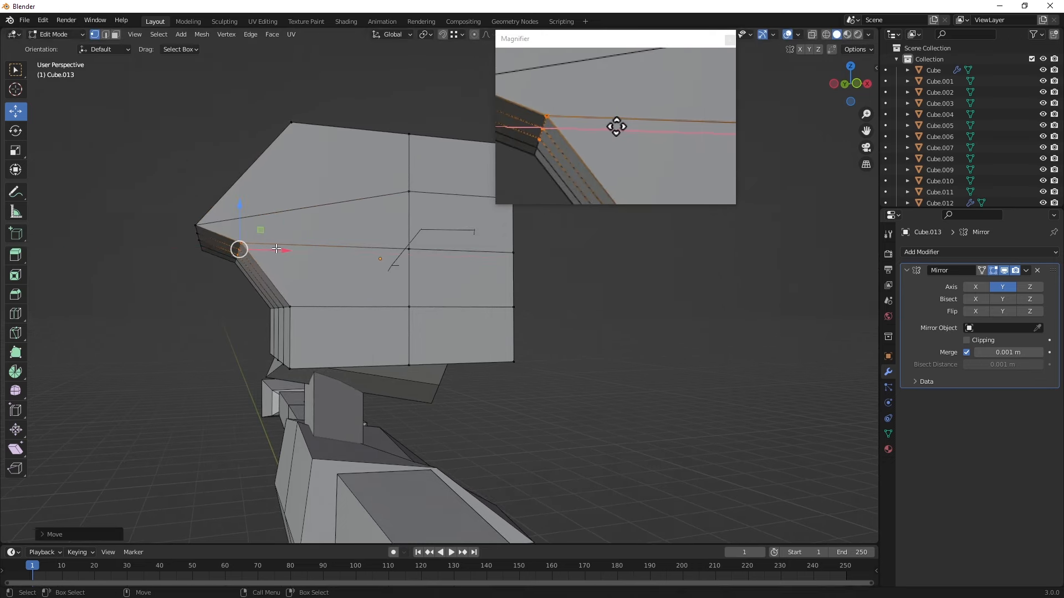
{"action": "left_click_drag", "start_coordinate": [308, 316], "coordinate": [258, 307]}
{"action": "left_click_drag", "start_coordinate": [209, 266], "coordinate": [216, 229]}
{"action": "left_click_drag", "start_coordinate": [256, 273], "coordinate": [222, 234]}
{"action": "middle_click_drag", "start_coordinate": [204, 272], "coordinate": [269, 331]}
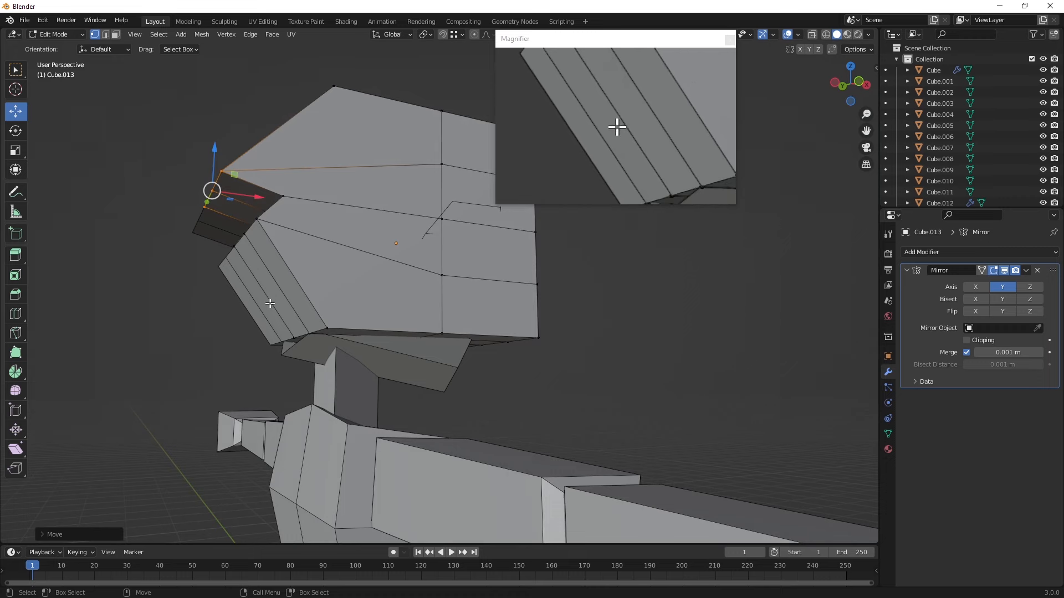
- Raise the bottom back-edge vertices along Z and select all the back rows below the top edge
{"action": "left_click_drag", "start_coordinate": [339, 333], "coordinate": [360, 354]}
{"action": "middle_click_drag", "start_coordinate": [360, 354], "coordinate": [275, 327]}
{"action": "left_click_drag", "start_coordinate": [263, 313], "coordinate": [262, 281]}
{"action": "middle_click_drag", "start_coordinate": [222, 281], "coordinate": [126, 190]}
{"action": "left_click_drag", "start_coordinate": [116, 179], "coordinate": [302, 354]}
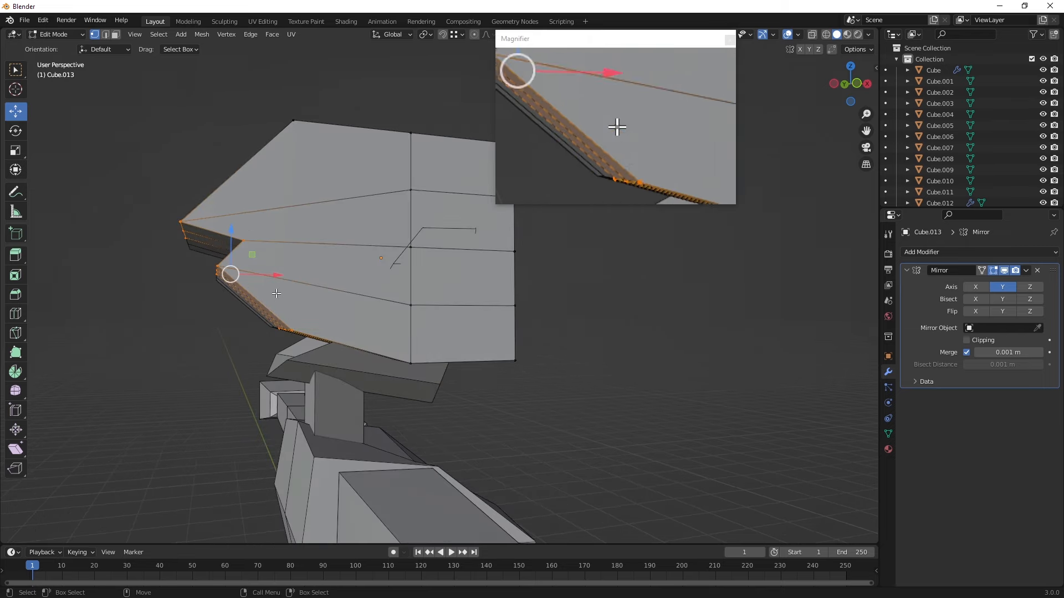
- Try moving the back rows down and backward and lowering the bottom middle vertices, and undo these moves
{"action": "left_click_drag", "start_coordinate": [234, 237], "coordinate": [235, 271]}
{"action": "left_click_drag", "start_coordinate": [276, 307], "coordinate": [233, 304]}
{"action": "middle_click_drag", "start_coordinate": [234, 304], "coordinate": [371, 336]}
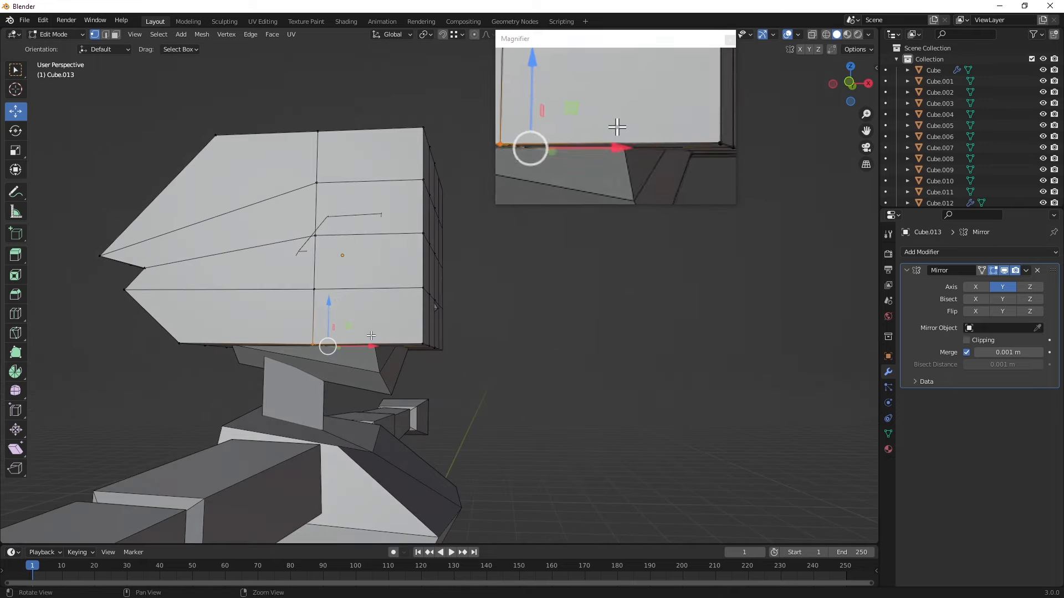
{"action": "left_click_drag", "start_coordinate": [326, 301], "coordinate": [326, 339]}
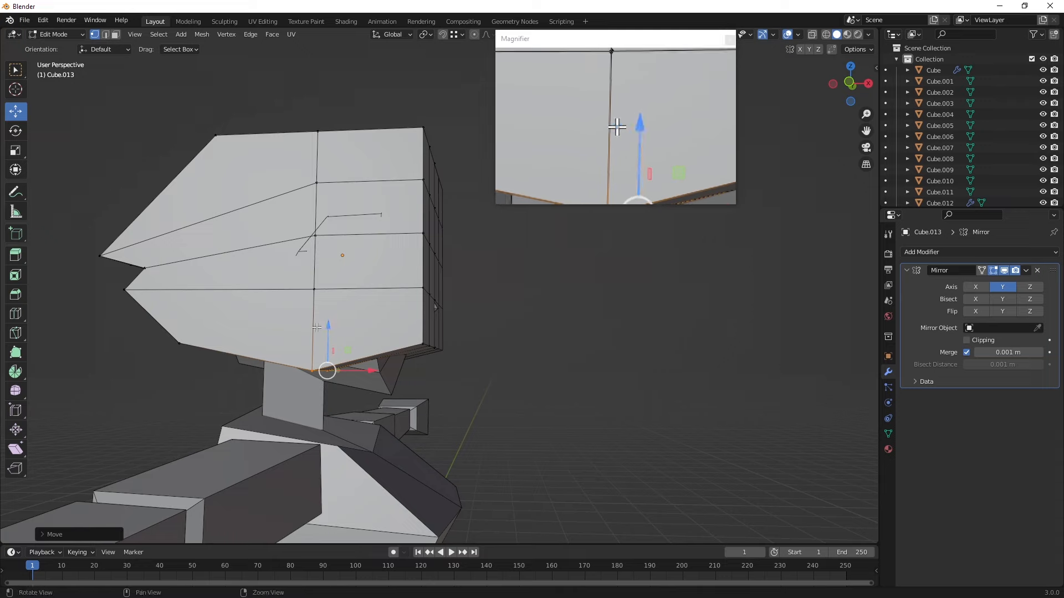
{"action": "middle_click_drag", "start_coordinate": [325, 339], "coordinate": [354, 329]}
{"action": "left_click_drag", "start_coordinate": [222, 244], "coordinate": [290, 278]}
{"action": "middle_click_drag", "start_coordinate": [290, 278], "coordinate": [319, 262]}
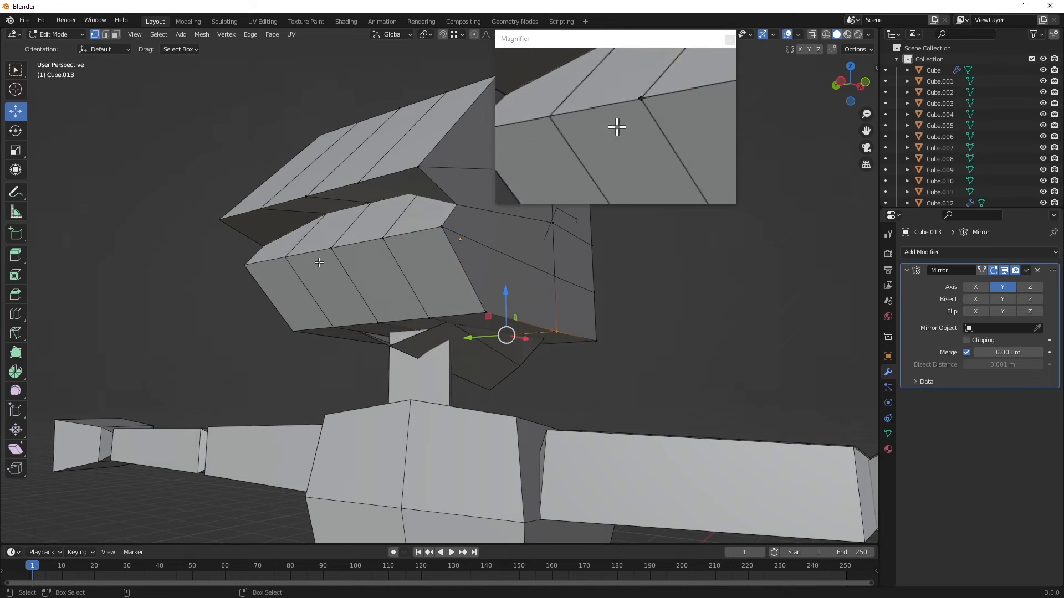
{"action": "key", "text": "ctrl+z"}
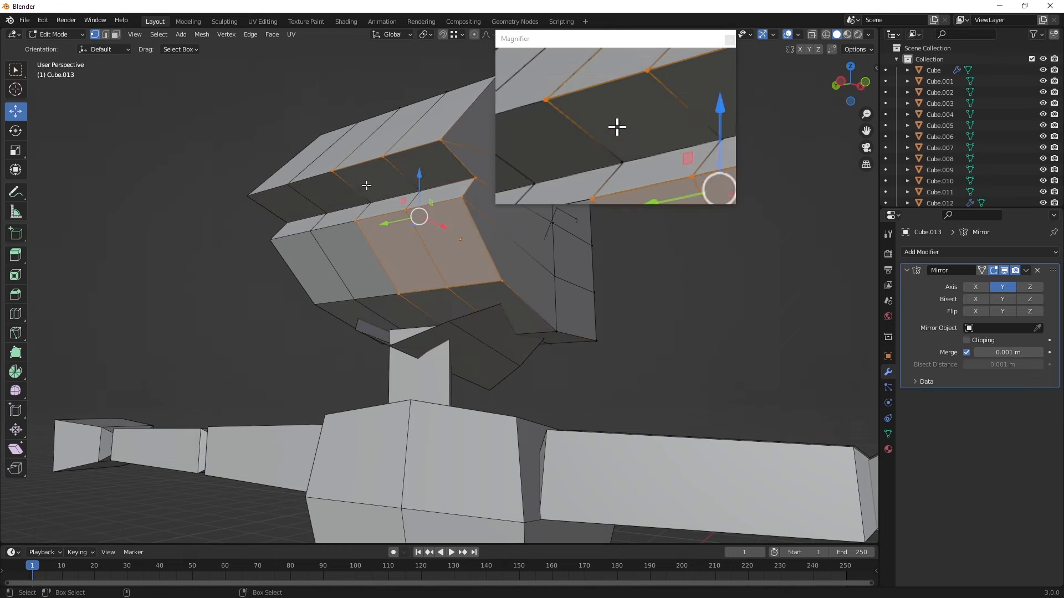
- Move the selected back rows down along Z and slightly backward along X
{"action": "middle_click_drag", "start_coordinate": [480, 224], "coordinate": [208, 256]}
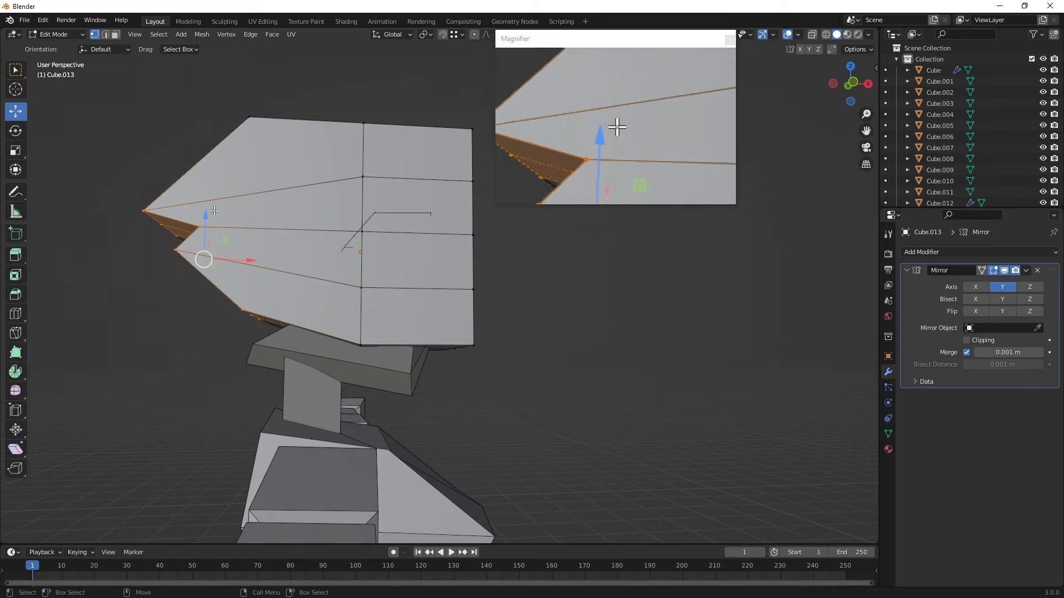
{"action": "key", "text": "g"}
{"action": "key", "text": "z"}
{"action": "left_click_drag", "start_coordinate": [214, 278], "coordinate": [214, 278]}
{"action": "left_click_drag", "start_coordinate": [247, 318], "coordinate": [229, 317]}
- Lower the bottom middle vertices and the top back-edge vertices of the cube along Z
{"action": "middle_click_drag", "start_coordinate": [412, 379], "coordinate": [386, 364]}
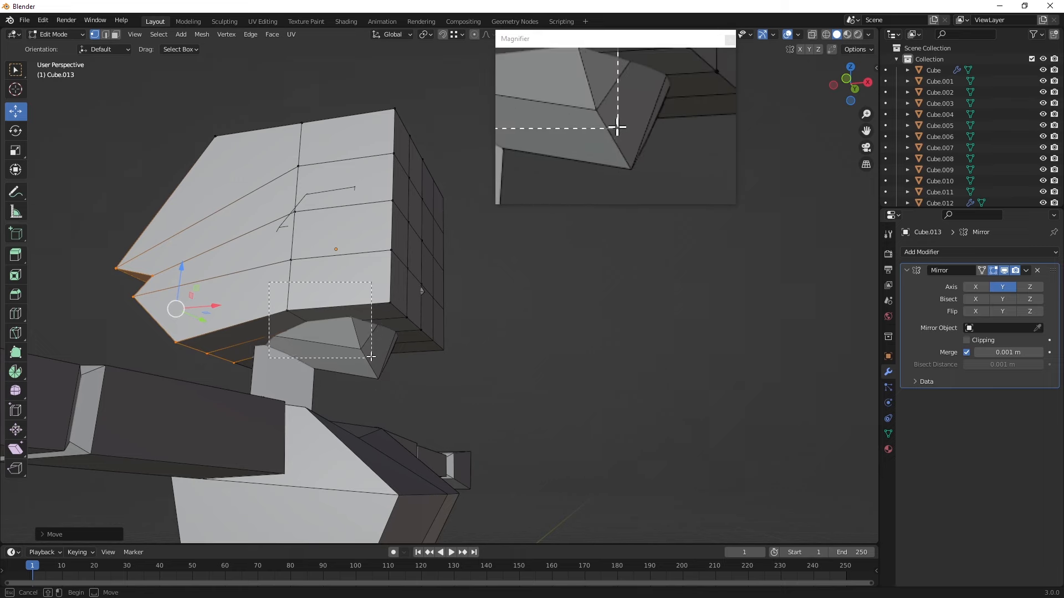
{"action": "left_click_drag", "start_coordinate": [371, 358], "coordinate": [350, 325]}
{"action": "left_click_drag", "start_coordinate": [312, 284], "coordinate": [309, 316]}
{"action": "middle_click_drag", "start_coordinate": [308, 316], "coordinate": [332, 351]}
{"action": "left_click_drag", "start_coordinate": [242, 189], "coordinate": [332, 280]}
{"action": "middle_click_drag", "start_coordinate": [332, 279], "coordinate": [321, 267]}
{"action": "left_click_drag", "start_coordinate": [267, 158], "coordinate": [270, 171]}
- Lower the top front-edge vertices along Z and pull them slightly backward along X
{"action": "middle_click_drag", "start_coordinate": [350, 233], "coordinate": [303, 271], "text": "shift"}
{"action": "middle_click_drag", "start_coordinate": [352, 185], "coordinate": [334, 228]}
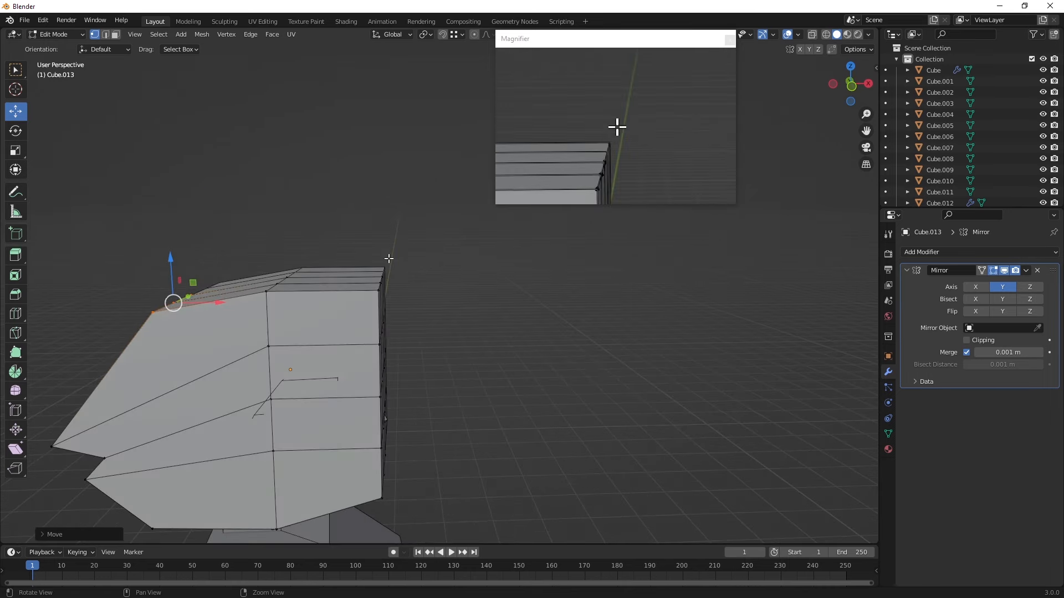
{"action": "left_click_drag", "start_coordinate": [421, 316], "coordinate": [421, 315]}
{"action": "middle_click_drag", "start_coordinate": [430, 304], "coordinate": [426, 272]}
{"action": "left_click_drag", "start_coordinate": [400, 216], "coordinate": [398, 223]}
{"action": "left_click_drag", "start_coordinate": [423, 257], "coordinate": [419, 260]}
- Push the second row of front vertices forward along X and pull the third row inward
{"action": "middle_click_drag", "start_coordinate": [445, 294], "coordinate": [429, 223], "text": "shift"}
{"action": "middle_click_drag", "start_coordinate": [410, 271], "coordinate": [386, 272], "text": "shift"}
{"action": "left_click_drag", "start_coordinate": [324, 229], "coordinate": [323, 228]}
{"action": "left_click_drag", "start_coordinate": [393, 247], "coordinate": [401, 246]}
{"action": "middle_click_drag", "start_coordinate": [397, 302], "coordinate": [414, 304]}
{"action": "mouse_move", "coordinate": [406, 318]}
{"action": "left_mouse_down"}
{"action": "mouse_move", "coordinate": [374, 279]}
{"action": "mouse_move", "coordinate": [404, 297]}
{"action": "left_mouse_up"}
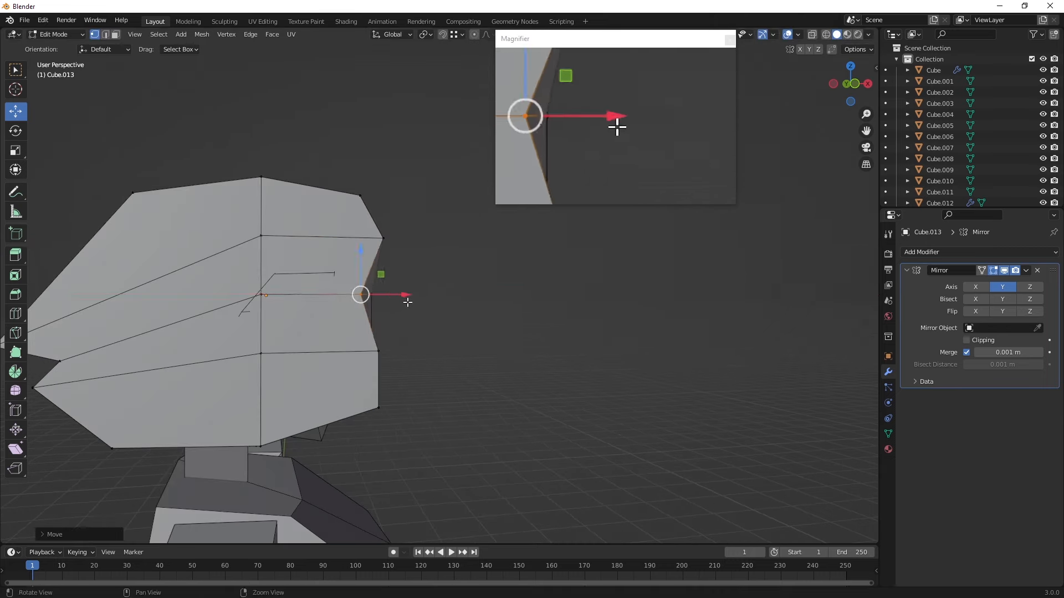
- Pull the fourth and bottom rows of front vertices backward along X
{"action": "middle_click_drag", "start_coordinate": [404, 297], "coordinate": [363, 301]}
{"action": "left_click_drag", "start_coordinate": [369, 304], "coordinate": [366, 303]}
{"action": "middle_click_drag", "start_coordinate": [366, 304], "coordinate": [307, 329]}
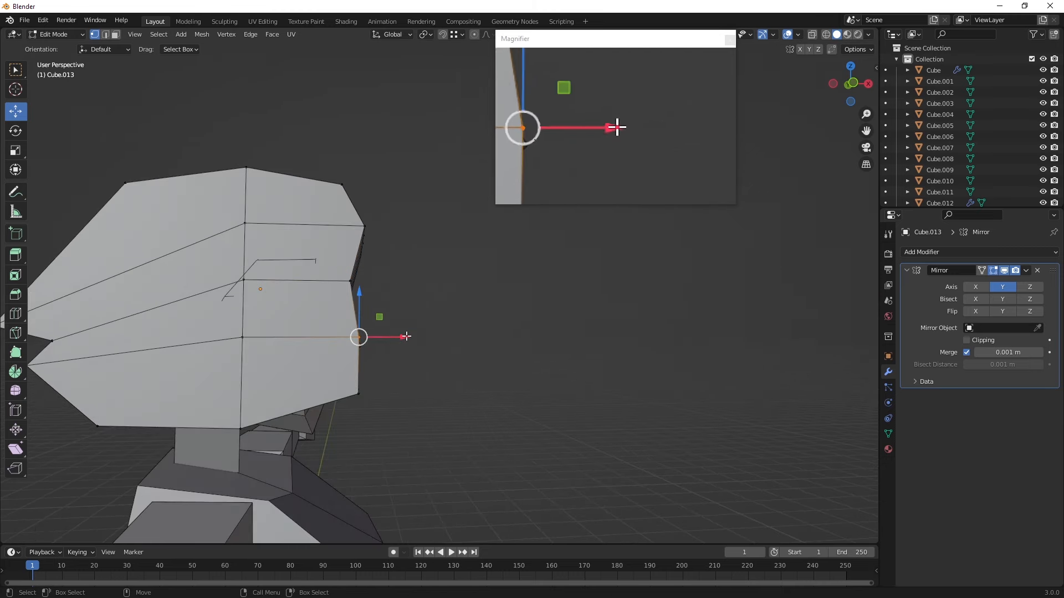
{"action": "left_click_drag", "start_coordinate": [406, 336], "coordinate": [399, 338]}
{"action": "left_click_drag", "start_coordinate": [399, 422], "coordinate": [339, 387]}
{"action": "middle_click_drag", "start_coordinate": [338, 386], "coordinate": [375, 381]}
{"action": "left_click_drag", "start_coordinate": [400, 386], "coordinate": [398, 384]}
- Select the centre-line vertices across the top and lower them along Z to form a shallow parting groove
{"action": "middle_click_drag", "start_coordinate": [426, 339], "coordinate": [323, 343]}
{"action": "left_click_drag", "start_coordinate": [185, 220], "coordinate": [184, 220]}
{"action": "middle_click_drag", "start_coordinate": [341, 283], "coordinate": [331, 320]}
{"action": "middle_click_drag", "start_coordinate": [373, 227], "coordinate": [379, 255]}
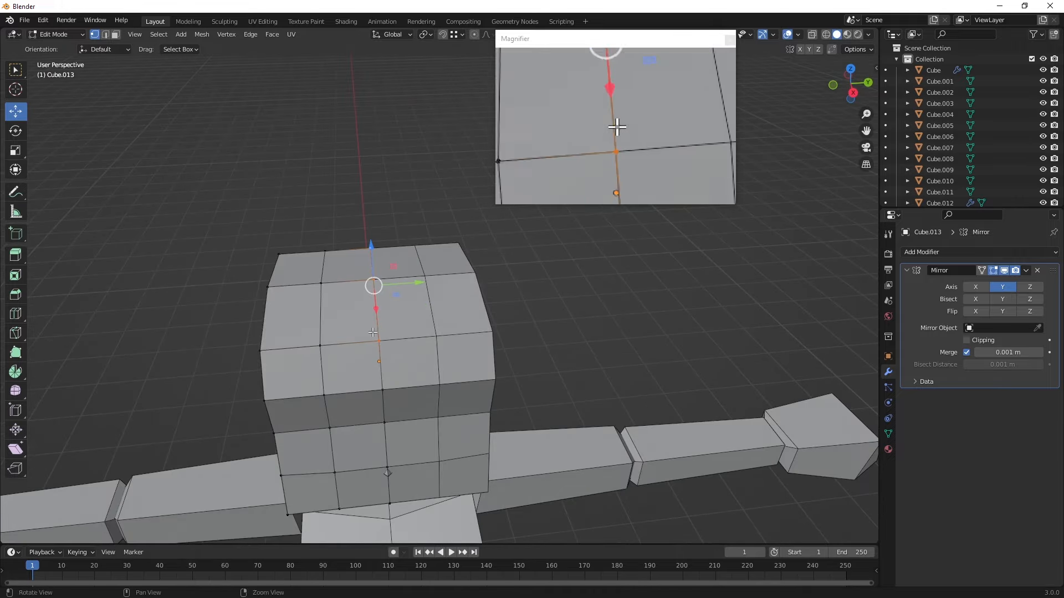
{"action": "middle_click_drag", "start_coordinate": [373, 332], "coordinate": [380, 316]}
{"action": "left_click_drag", "start_coordinate": [372, 346], "coordinate": [371, 349]}
{"action": "middle_click_drag", "start_coordinate": [372, 348], "coordinate": [372, 316], "text": "shift"}
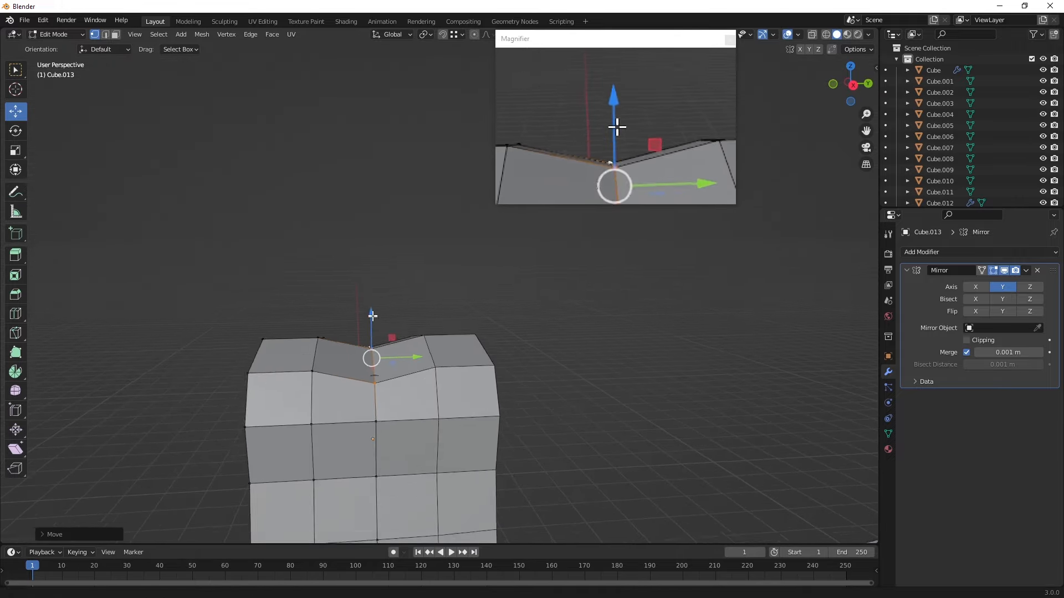
{"action": "left_click_drag", "start_coordinate": [370, 276], "coordinate": [370, 271]}
- Select the outer vertices along the side of the top face and lower them along Z
{"action": "middle_click_drag", "start_coordinate": [370, 270], "coordinate": [277, 313]}
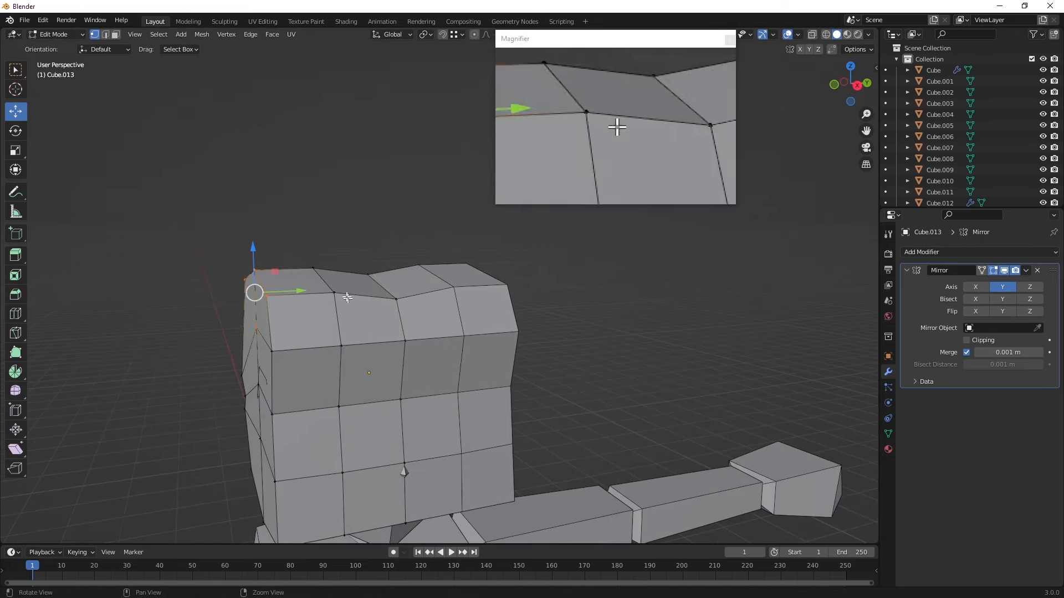
{"action": "middle_click_drag", "start_coordinate": [347, 298], "coordinate": [319, 282]}
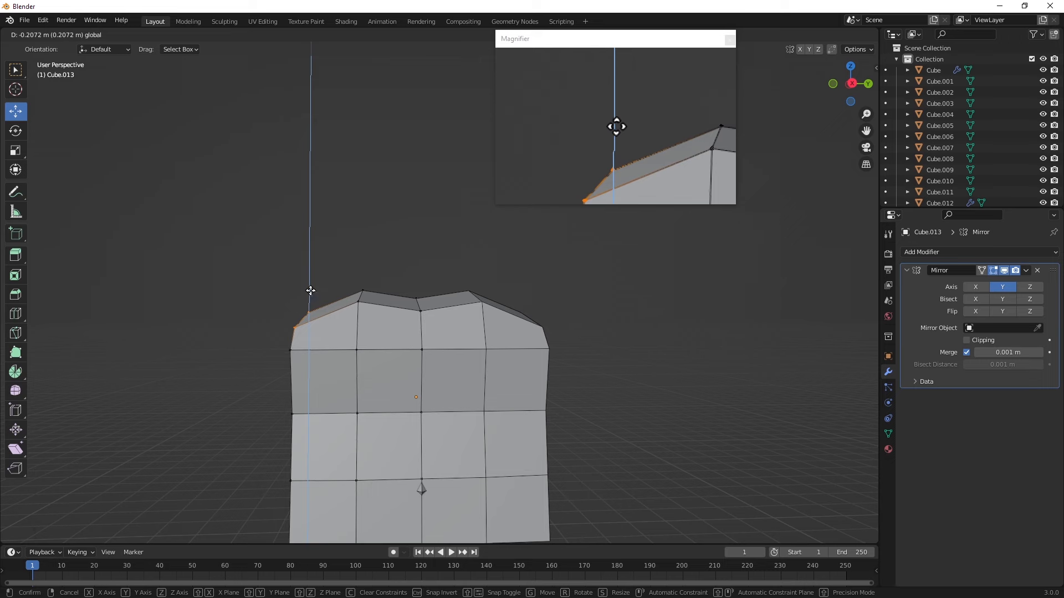
{"action": "middle_click_drag", "start_coordinate": [346, 345], "coordinate": [328, 333]}
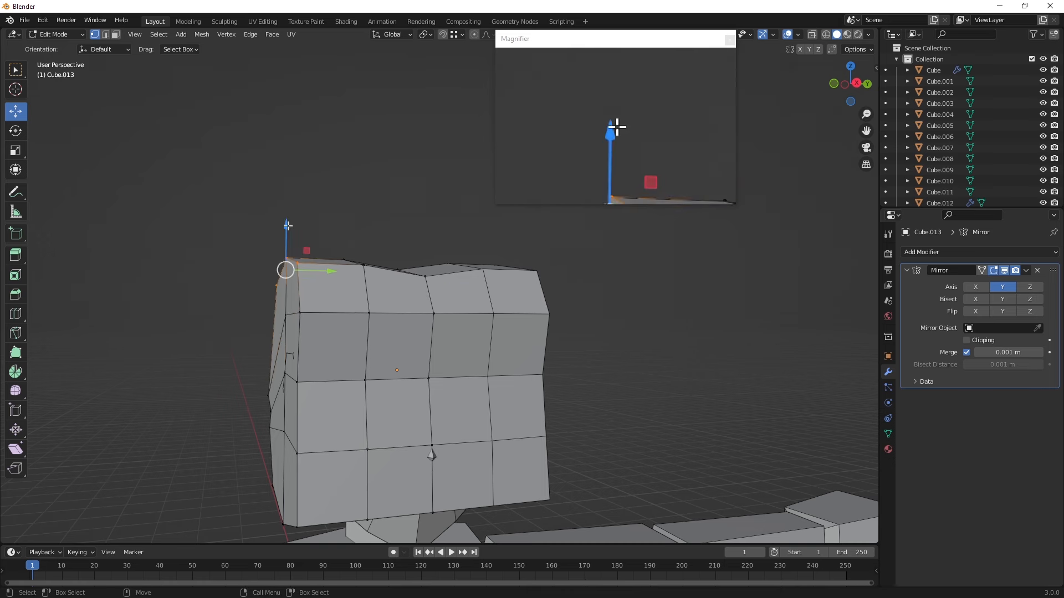
{"action": "left_click_drag", "start_coordinate": [289, 223], "coordinate": [283, 253]}
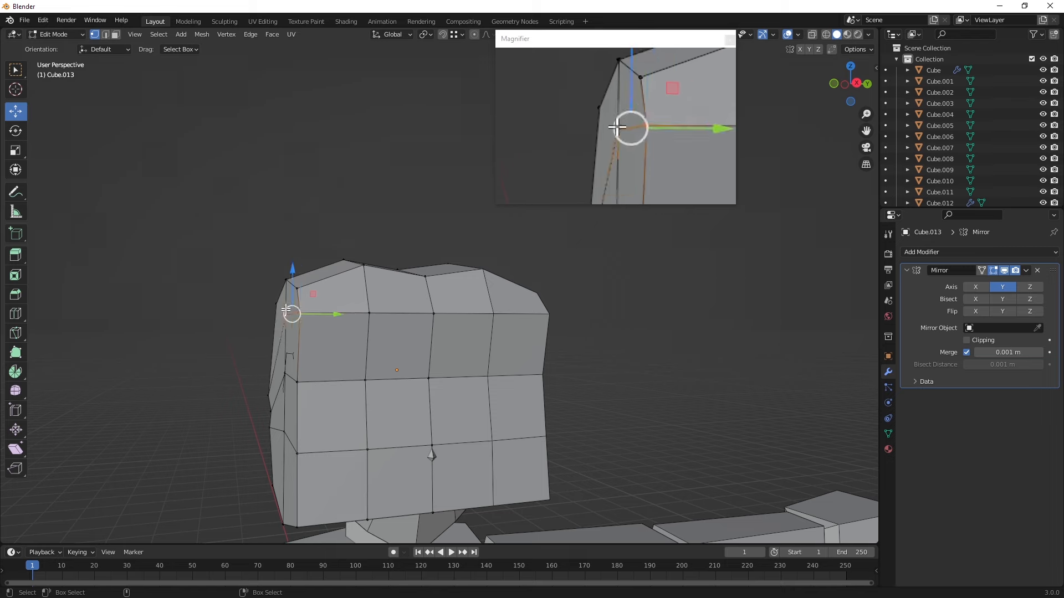
- Move the outer side vertices of the second and third rows outward along Y and down along Z
{"action": "left_click", "coordinate": [315, 348]}
{"action": "mouse_move", "coordinate": [316, 348]}
{"action": "middle_mouse_down"}
{"action": "mouse_move", "coordinate": [337, 320]}
{"action": "mouse_move", "coordinate": [304, 341]}
{"action": "middle_mouse_up"}
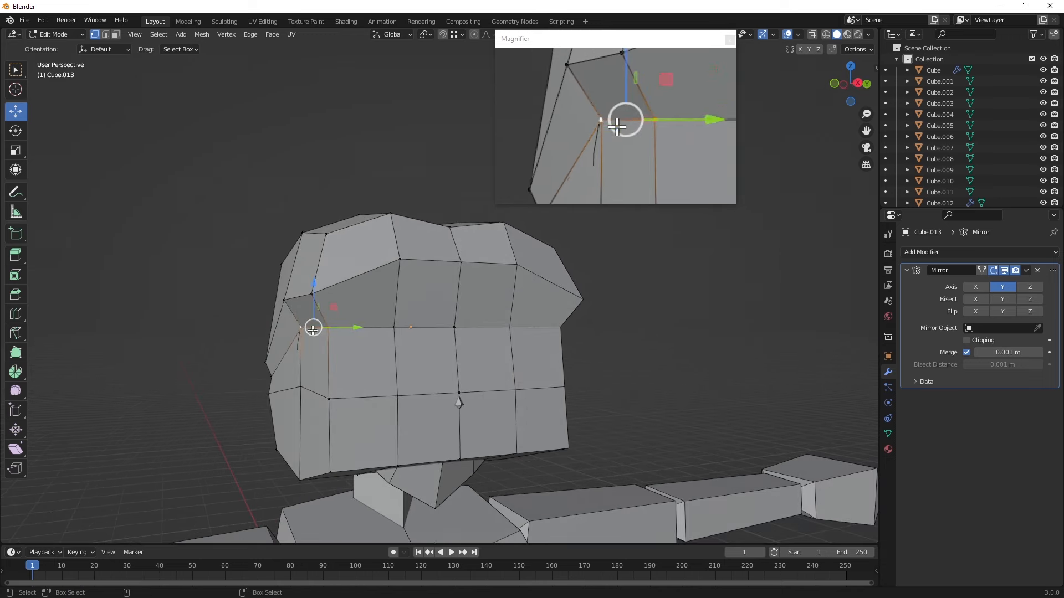
{"action": "left_click", "coordinate": [326, 333]}
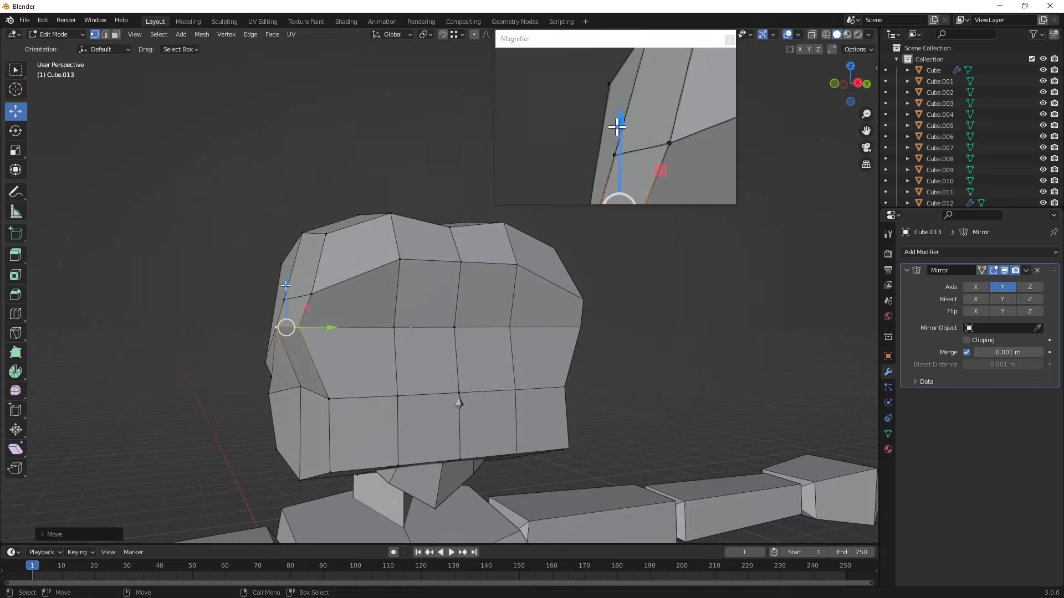
{"action": "mouse_move", "coordinate": [308, 329]}
{"action": "middle_mouse_down"}
{"action": "mouse_move", "coordinate": [349, 321]}
{"action": "mouse_move", "coordinate": [322, 337]}
{"action": "middle_mouse_up"}
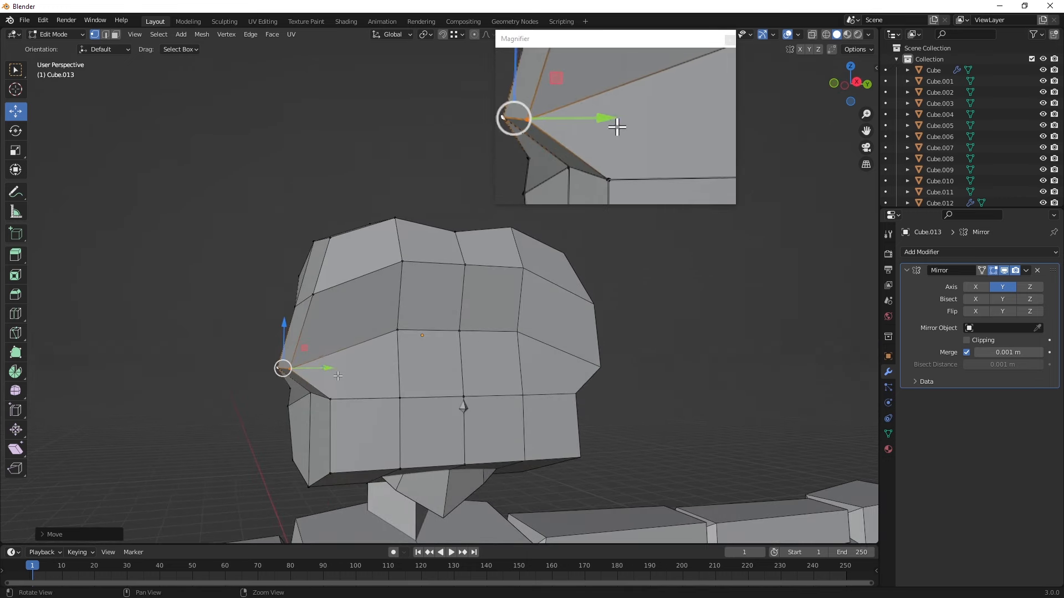
- Move the fourth-row side vertices outward and down, and shift the bottom outer front vertex about 0.1 m outward along Y
{"action": "middle_click_drag", "start_coordinate": [328, 370], "coordinate": [314, 386]}
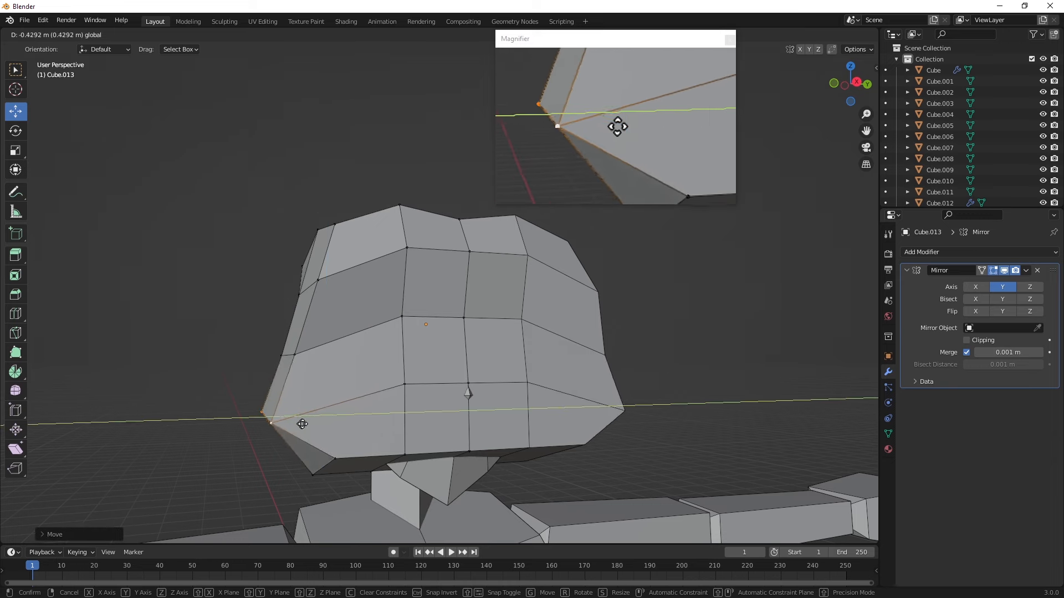
{"action": "middle_click_drag", "start_coordinate": [310, 418], "coordinate": [342, 393]}
{"action": "key", "text": "b"}
{"action": "left_click", "coordinate": [334, 356]}
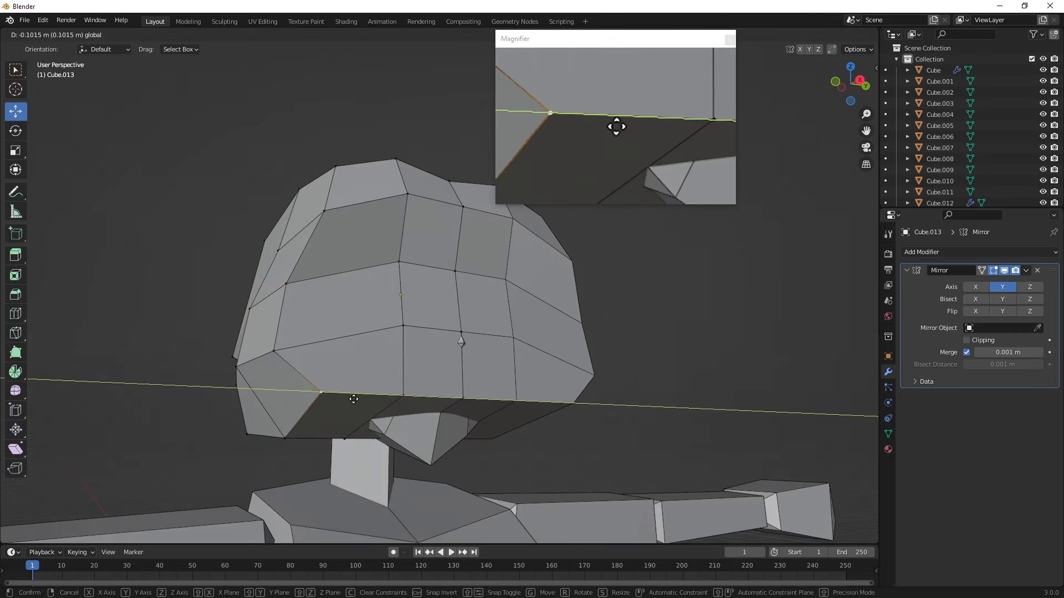
{"action": "left_click", "coordinate": [354, 398]}
{"action": "left_click", "coordinate": [314, 365]}
- Spread the third, fourth and bottom inner front vertices outward along Y, moving the bottom one about 0.1 m
{"action": "middle_click_drag", "start_coordinate": [314, 365], "coordinate": [279, 281]}
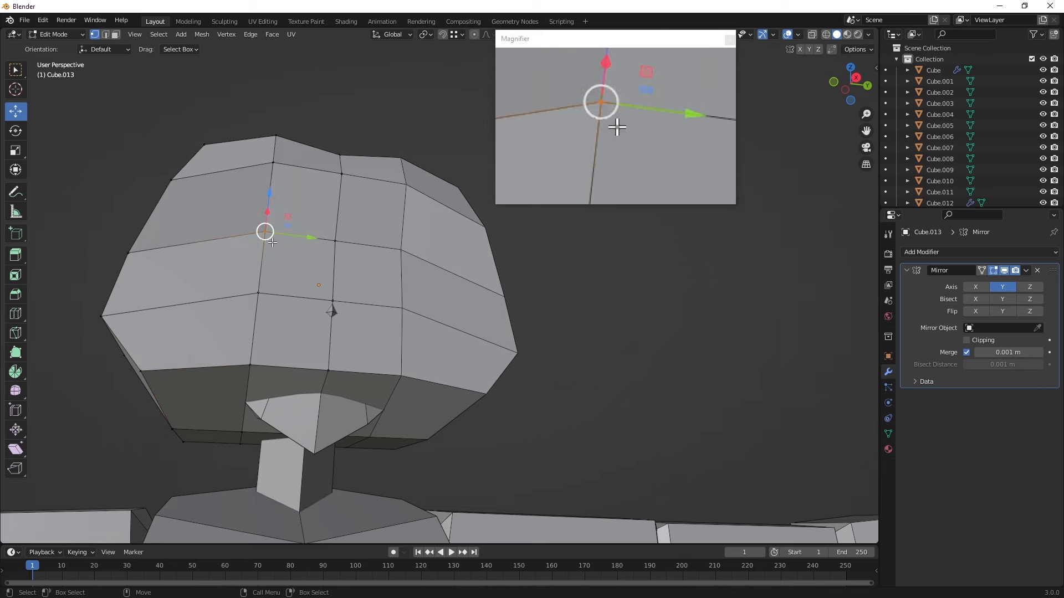
{"action": "left_click_drag", "start_coordinate": [300, 237], "coordinate": [269, 232]}
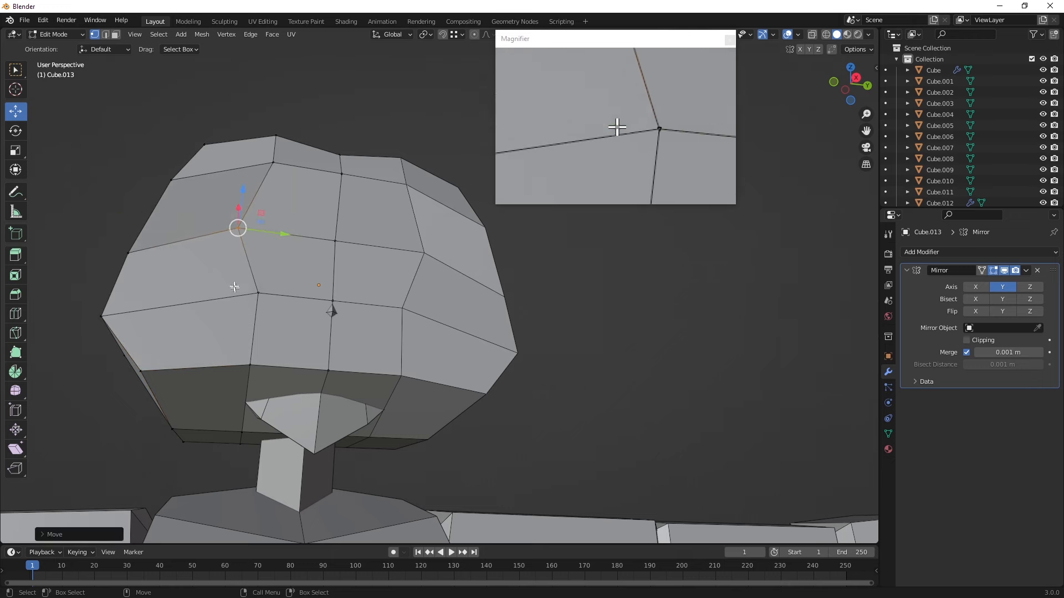
{"action": "left_click_drag", "start_coordinate": [293, 294], "coordinate": [263, 296]}
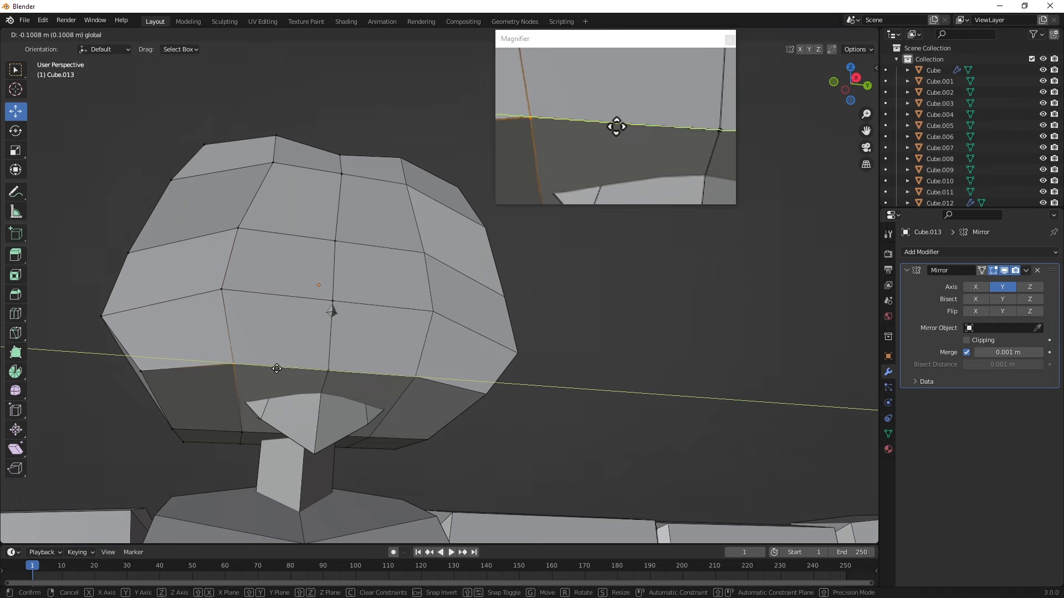
{"action": "left_click_drag", "start_coordinate": [276, 368], "coordinate": [277, 368]}
- Select the lower centre-line front vertices, push them back along X behind the face and raise them along Z
{"action": "left_click_drag", "start_coordinate": [355, 373], "coordinate": [355, 372]}
{"action": "middle_click_drag", "start_coordinate": [354, 373], "coordinate": [391, 385]}
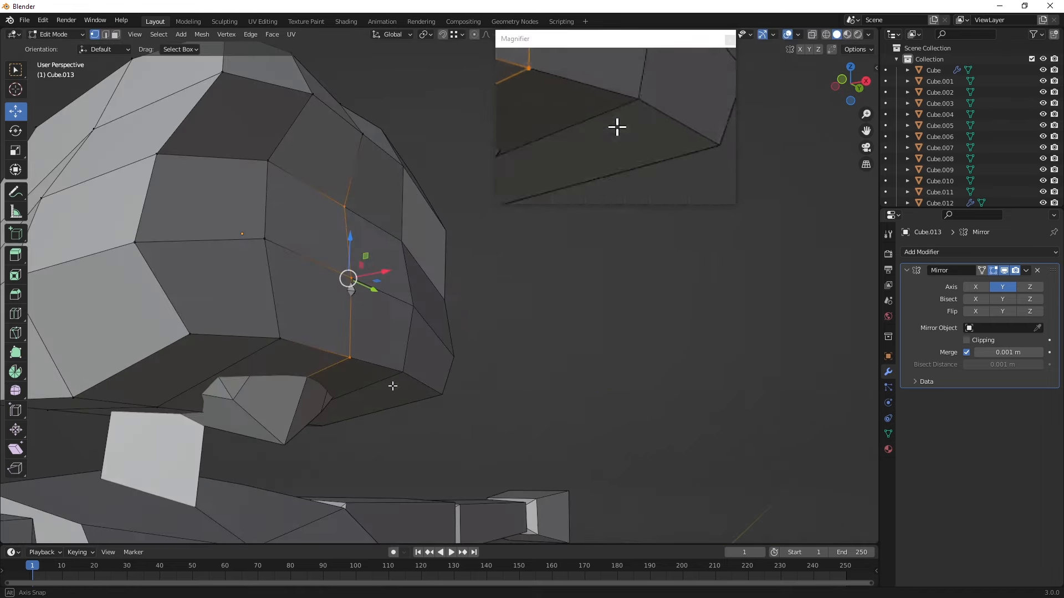
{"action": "left_click_drag", "start_coordinate": [373, 271], "coordinate": [311, 276]}
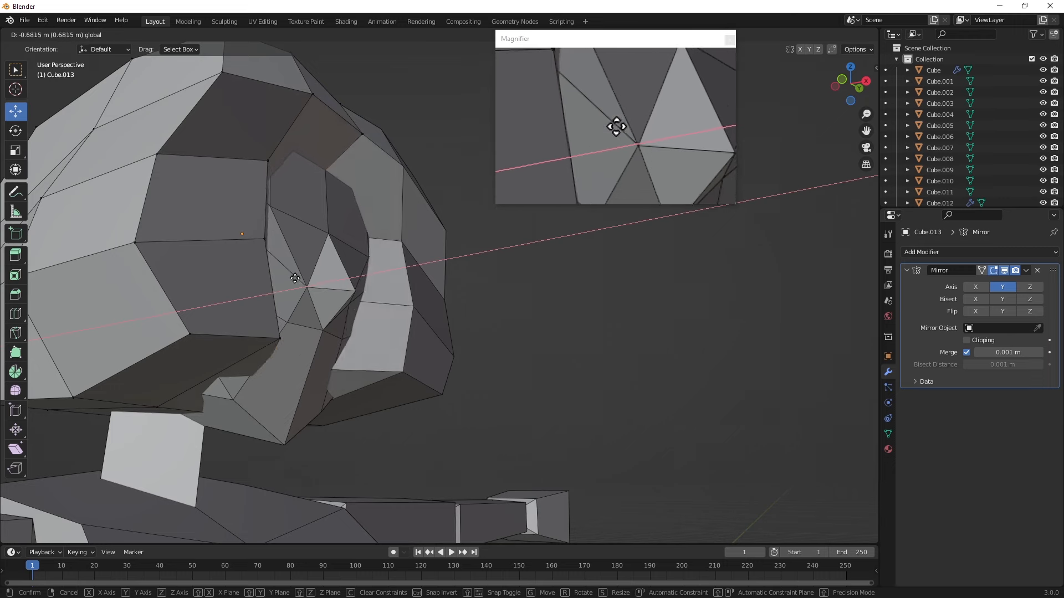
{"action": "middle_click_drag", "start_coordinate": [308, 288], "coordinate": [308, 432]}
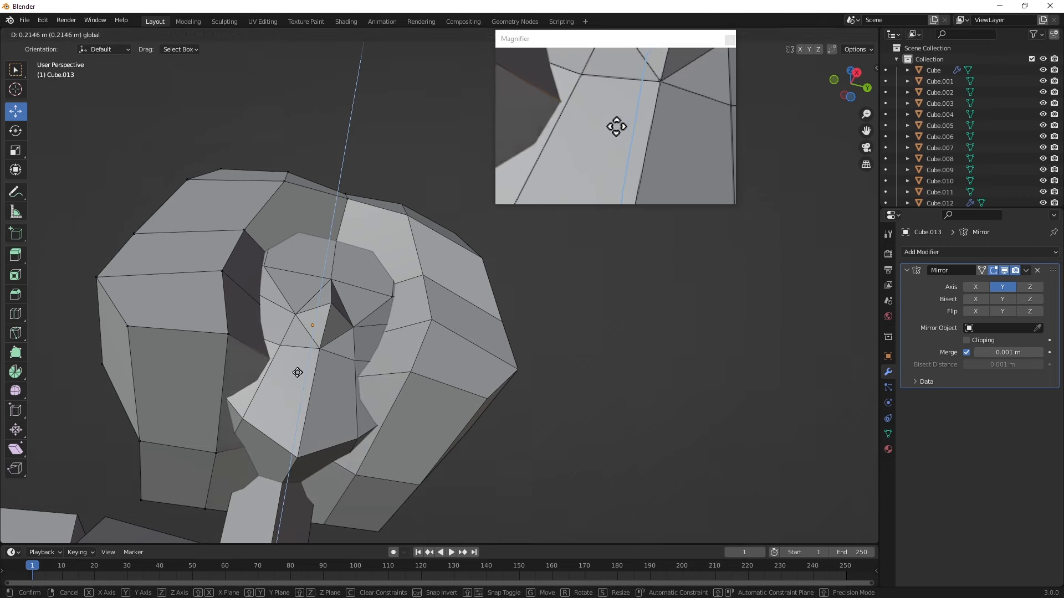
{"action": "middle_click_drag", "start_coordinate": [297, 375], "coordinate": [306, 330]}
{"action": "scroll", "coordinate": [310, 359], "scroll_direction": "down", "scroll_amount": 4}
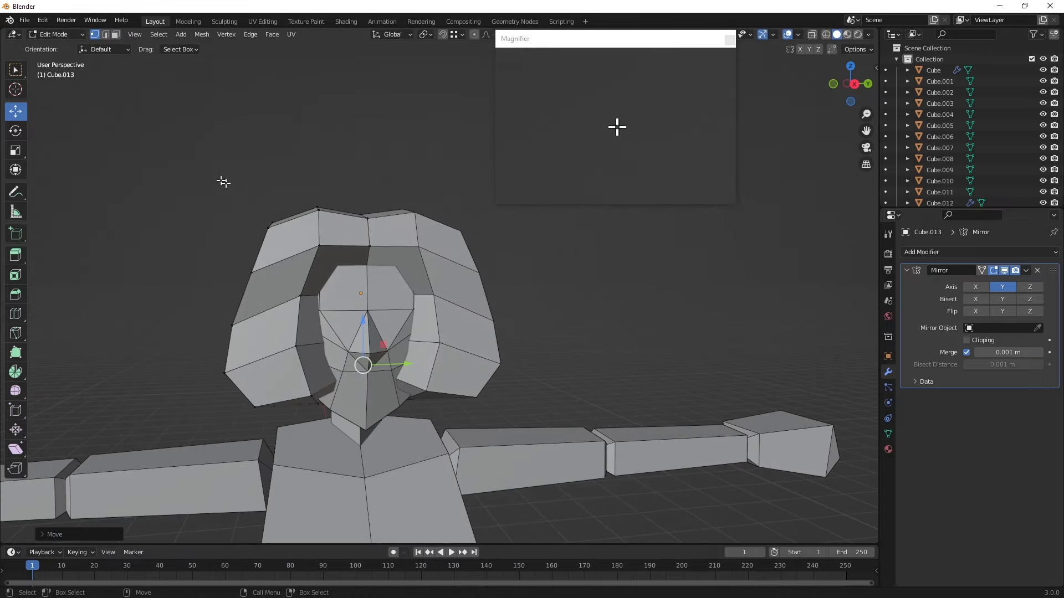
- Select the outer side vertices of the top edge and move them inward along Y
{"action": "middle_click_drag", "start_coordinate": [284, 244], "coordinate": [203, 242]}
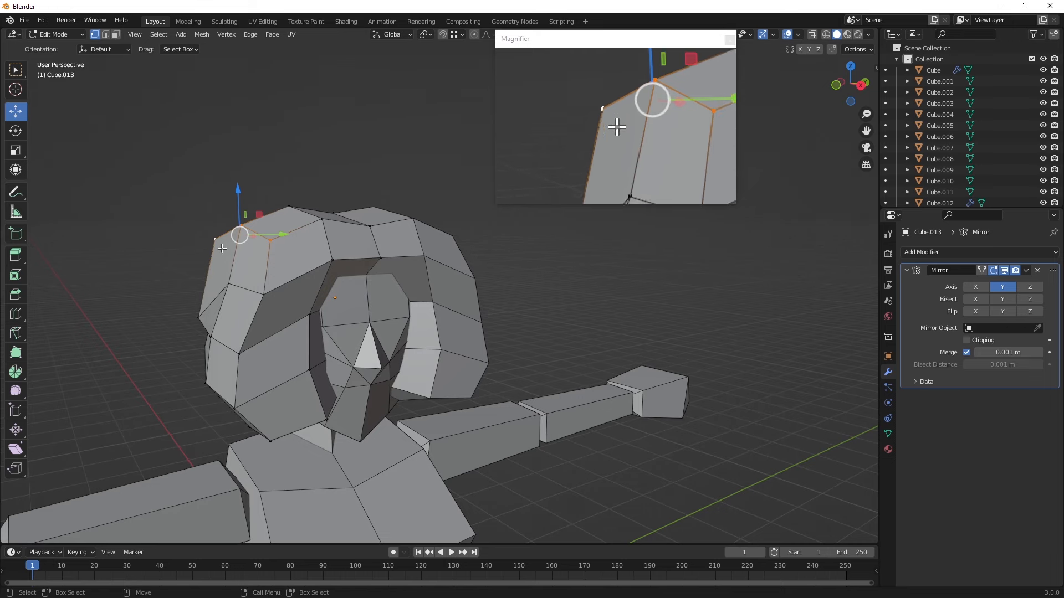
{"action": "middle_click_drag", "start_coordinate": [222, 248], "coordinate": [294, 345]}
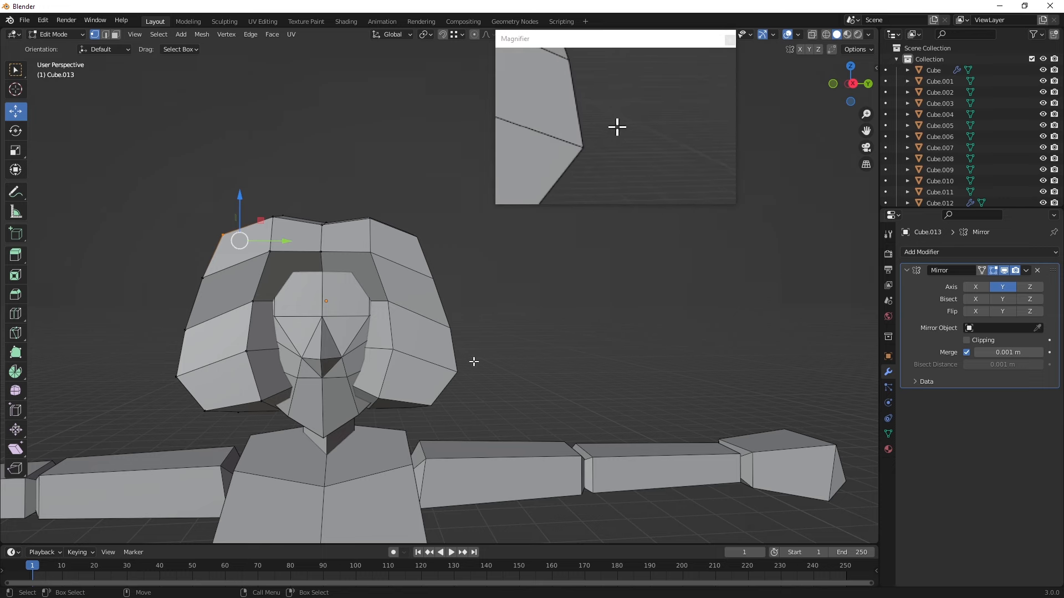
{"action": "middle_click_drag", "start_coordinate": [443, 344], "coordinate": [399, 328]}
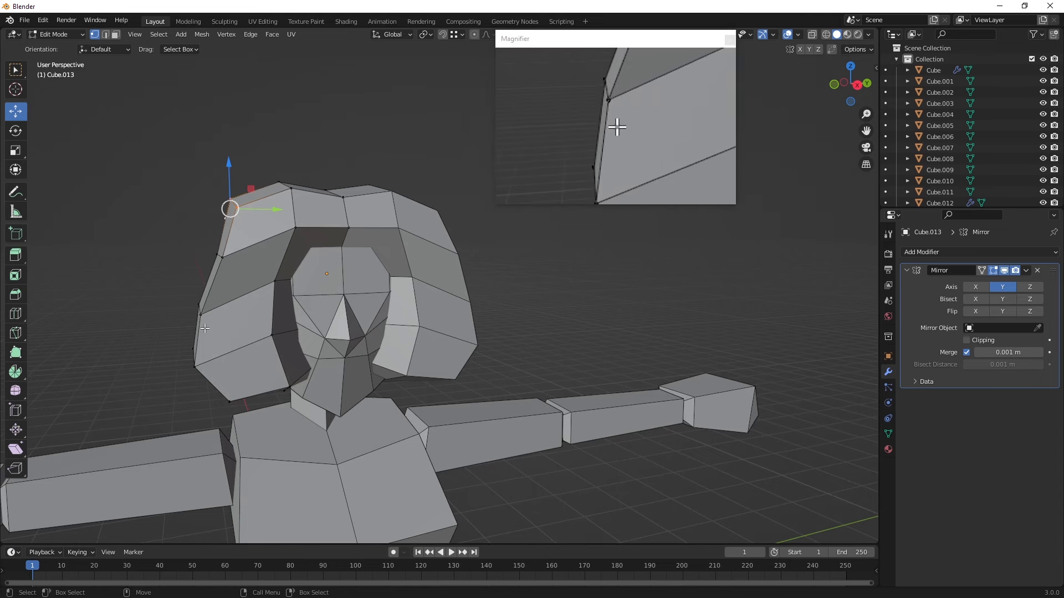
{"action": "left_click_drag", "start_coordinate": [251, 189], "coordinate": [270, 183]}
{"action": "middle_click_drag", "start_coordinate": [277, 177], "coordinate": [268, 198]}
{"action": "key", "text": "g"}
{"action": "left_click", "coordinate": [289, 202]}
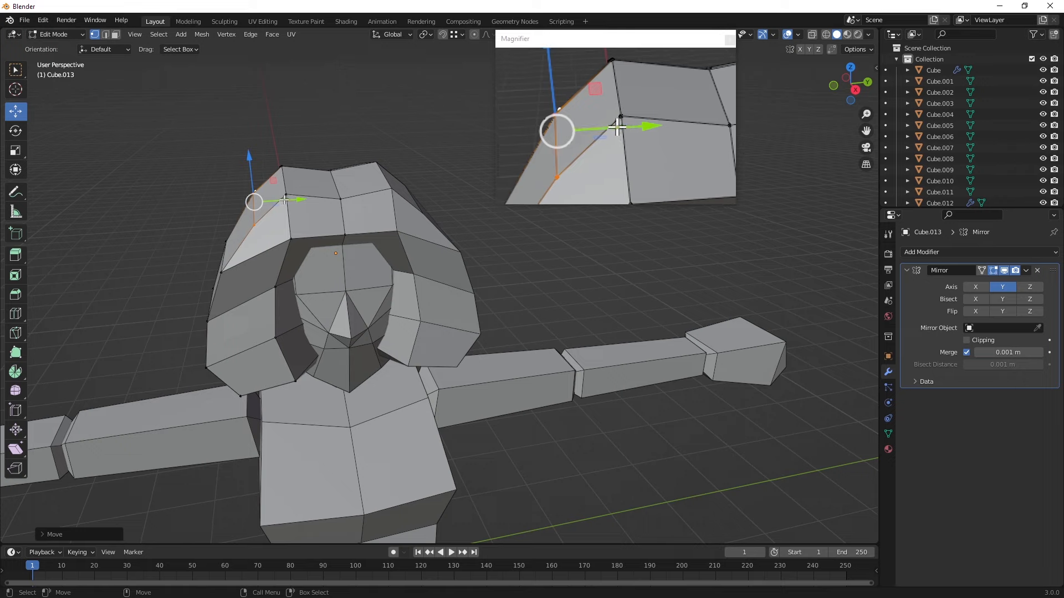
- Select the outer side vertex inside the rear notch and move it about 0.09 m forward along X
{"action": "middle_click_drag", "start_coordinate": [280, 213], "coordinate": [443, 282]}
{"action": "left_click", "coordinate": [425, 290]}
{"action": "middle_click_drag", "start_coordinate": [533, 286], "coordinate": [443, 289]}
{"action": "left_click_drag", "start_coordinate": [168, 260], "coordinate": [377, 249]}
{"action": "left_click", "coordinate": [196, 287]}
{"action": "left_click_drag", "start_coordinate": [248, 281], "coordinate": [371, 266]}
{"action": "left_click", "coordinate": [177, 292]}
{"action": "middle_click_drag", "start_coordinate": [290, 343], "coordinate": [314, 351]}
{"action": "left_click", "coordinate": [410, 236]}
{"action": "left_click_drag", "start_coordinate": [314, 351], "coordinate": [321, 351]}
{"action": "middle_click_drag", "start_coordinate": [321, 350], "coordinate": [294, 332]}
{"action": "left_click_drag", "start_coordinate": [300, 335], "coordinate": [311, 335]}
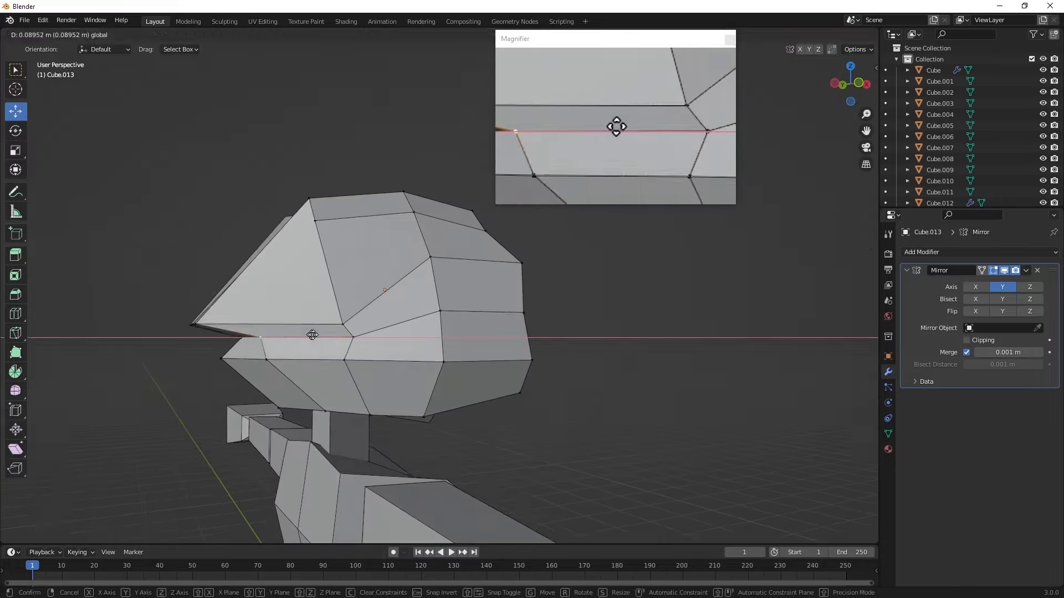
- Refine the rear notch by nudging its side vertex, adding a neighbouring vertex to the selection and shifting both slightly into place
{"action": "middle_click_drag", "start_coordinate": [311, 335], "coordinate": [266, 307]}
{"action": "left_click_drag", "start_coordinate": [266, 308], "coordinate": [275, 310]}
{"action": "middle_click_drag", "start_coordinate": [275, 311], "coordinate": [321, 250]}
{"action": "left_click", "coordinate": [325, 264], "text": "shift"}
{"action": "left_click_drag", "start_coordinate": [363, 257], "coordinate": [374, 257]}
{"action": "middle_click_drag", "start_coordinate": [374, 257], "coordinate": [581, 272]}
{"action": "left_click_drag", "start_coordinate": [529, 279], "coordinate": [544, 273]}
{"action": "middle_click_drag", "start_coordinate": [545, 273], "coordinate": [348, 260]}
{"action": "left_click_drag", "start_coordinate": [348, 261], "coordinate": [349, 251]}
{"action": "middle_click_drag", "start_coordinate": [582, 271], "coordinate": [365, 244]}
- Select the hairline vertex at the front centre above the forehead and move it along Z
{"action": "left_click", "coordinate": [422, 287]}
{"action": "left_click", "coordinate": [385, 332]}
{"action": "middle_click_drag", "start_coordinate": [385, 332], "coordinate": [350, 316]}
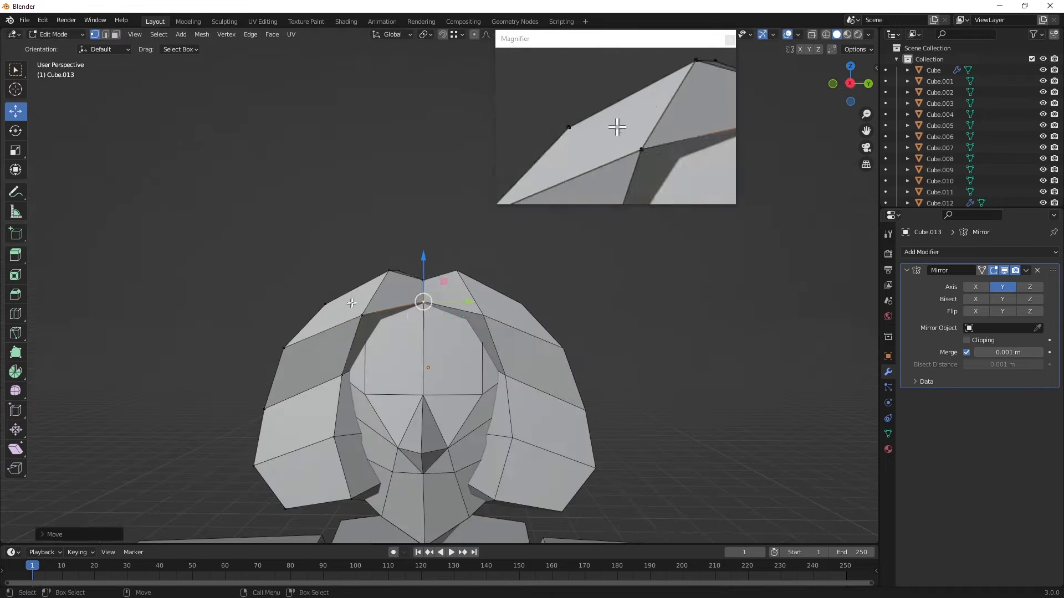
{"action": "left_click", "coordinate": [414, 300]}
{"action": "middle_click_drag", "start_coordinate": [414, 300], "coordinate": [250, 365]}
{"action": "key", "text": "g"}
{"action": "key", "text": "z"}
{"action": "left_click", "coordinate": [439, 279]}
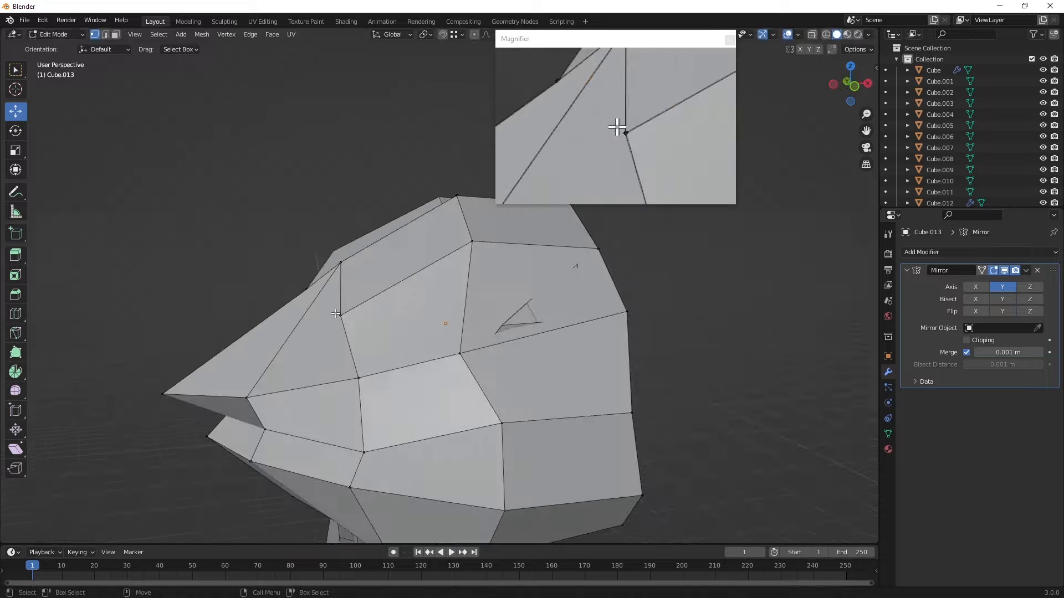
- Move the upper rear side vertex along Y and select the neighbouring vertex below it
{"action": "middle_click_drag", "start_coordinate": [340, 263], "coordinate": [394, 263]}
{"action": "key", "text": "g"}
{"action": "key", "text": "y"}
{"action": "left_click", "coordinate": [399, 336]}
{"action": "left_click", "coordinate": [371, 362], "text": "shift"}
{"action": "left_click", "coordinate": [333, 347], "text": "shift"}
{"action": "left_click", "coordinate": [337, 319]}
- Select a single vertex of the hair's upper rear and shift it slightly to smooth the outline
{"action": "middle_click_drag", "start_coordinate": [337, 319], "coordinate": [411, 345]}
{"action": "left_click", "coordinate": [503, 365]}
{"action": "middle_click_drag", "start_coordinate": [633, 320], "coordinate": [364, 310]}
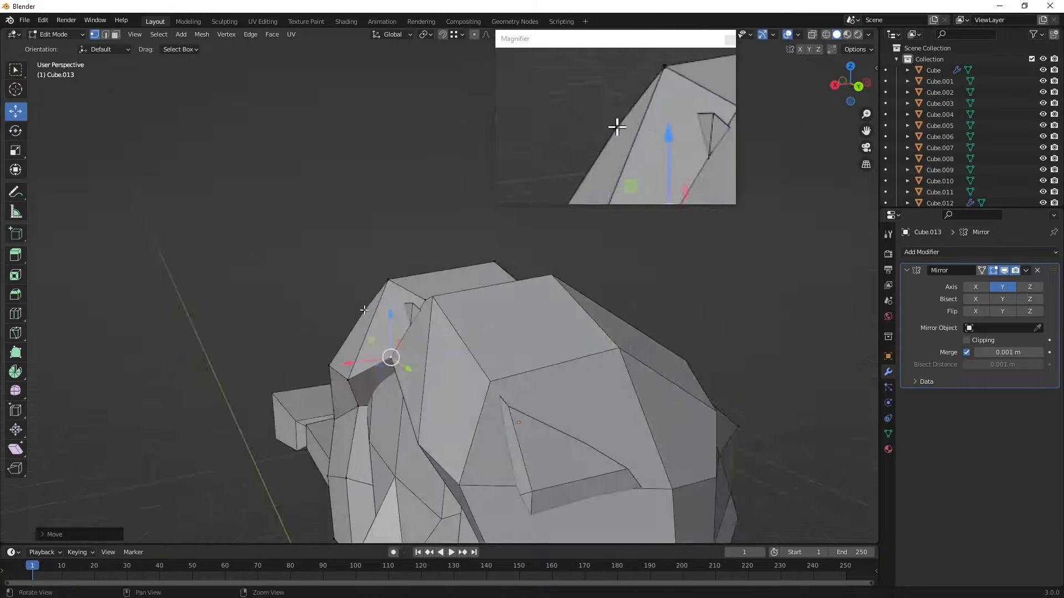
{"action": "left_click", "coordinate": [589, 353]}
{"action": "middle_click_drag", "start_coordinate": [589, 353], "coordinate": [395, 327]}
{"action": "scroll", "coordinate": [424, 354], "scroll_direction": "up", "scroll_amount": 3}
{"action": "left_click_drag", "start_coordinate": [394, 327], "coordinate": [399, 339]}
{"action": "middle_click_drag", "start_coordinate": [399, 339], "coordinate": [545, 296]}
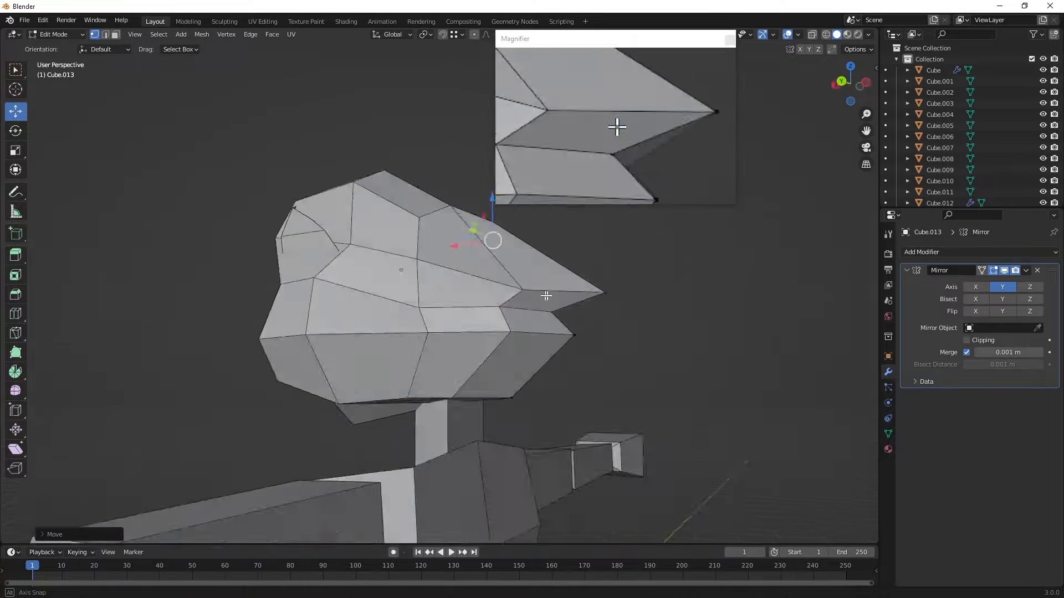
- Extrude the two lower side faces of the hair outward, one at a time, as separate blocks
{"action": "middle_click_drag", "start_coordinate": [472, 397], "coordinate": [344, 319]}
{"action": "left_click", "coordinate": [15, 256]}
{"action": "left_click_drag", "start_coordinate": [286, 320], "coordinate": [249, 313]}
{"action": "middle_click_drag", "start_coordinate": [310, 332], "coordinate": [565, 360]}
{"action": "left_click", "coordinate": [515, 413]}
{"action": "left_click_drag", "start_coordinate": [546, 438], "coordinate": [577, 470]}
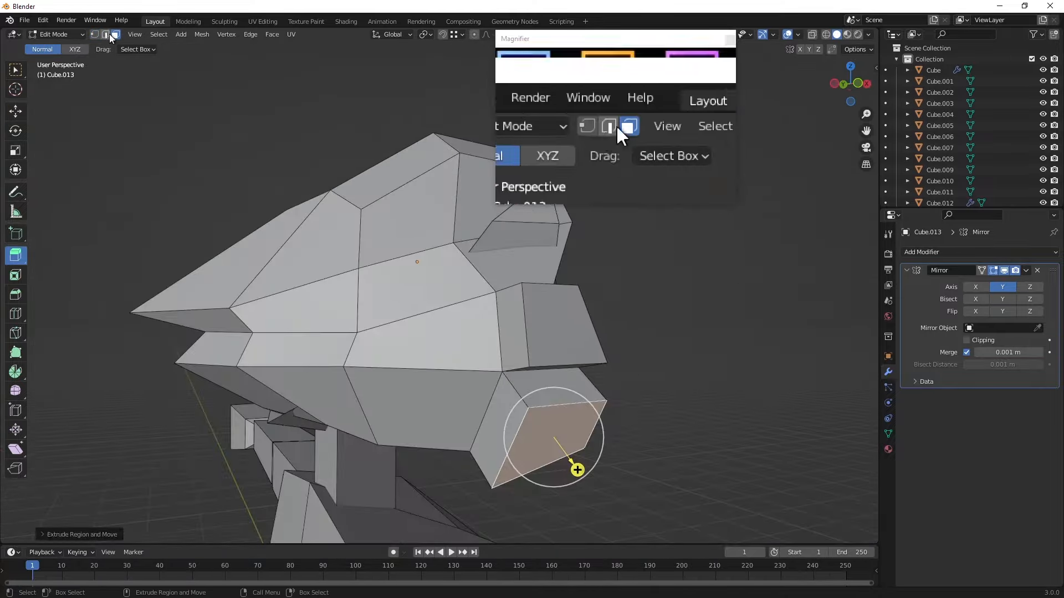
- Select an outer edge of the upper extruded block and shift it, including a small adjustment along Z
{"action": "middle_click_drag", "start_coordinate": [530, 395], "coordinate": [482, 382]}
{"action": "left_click", "coordinate": [515, 340]}
{"action": "left_click_drag", "start_coordinate": [467, 367], "coordinate": [477, 366]}
{"action": "middle_click_drag", "start_coordinate": [477, 365], "coordinate": [355, 360]}
{"action": "left_click", "coordinate": [327, 309]}
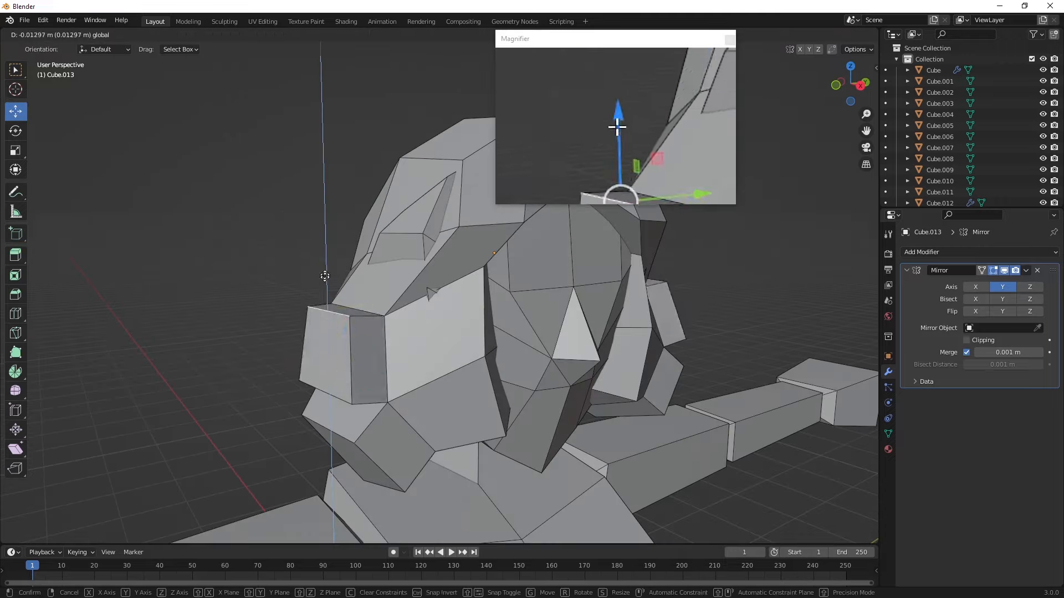
{"action": "left_click_drag", "start_coordinate": [326, 273], "coordinate": [326, 260]}
- Adjust the edges of the lower extruded block, including its rear vertical edge, to taper the block
{"action": "middle_click_drag", "start_coordinate": [387, 449], "coordinate": [346, 436]}
{"action": "left_click_drag", "start_coordinate": [378, 379], "coordinate": [380, 372]}
{"action": "middle_click_drag", "start_coordinate": [360, 387], "coordinate": [355, 365]}
{"action": "left_click", "coordinate": [299, 426]}
{"action": "left_click", "coordinate": [372, 377]}
{"action": "left_click_drag", "start_coordinate": [371, 362], "coordinate": [379, 362]}
{"action": "middle_click_drag", "start_coordinate": [379, 361], "coordinate": [484, 407]}
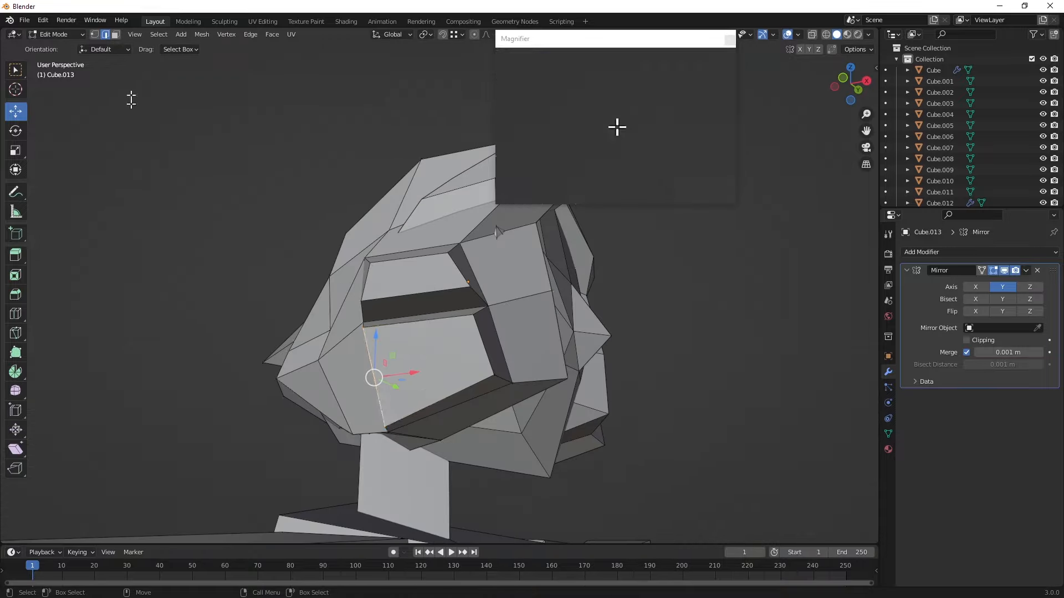
- Reposition individual corner vertices of the extruded side blocks, moving the last selected one along X
{"action": "left_click_drag", "start_coordinate": [559, 295], "coordinate": [564, 295]}
{"action": "middle_click_drag", "start_coordinate": [564, 294], "coordinate": [461, 332]}
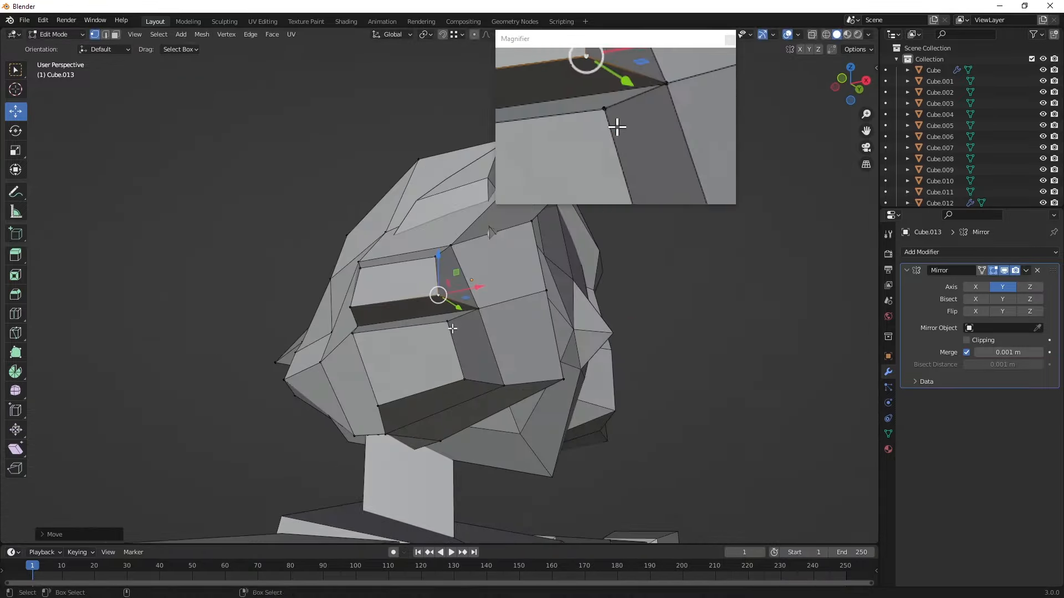
{"action": "left_click", "coordinate": [544, 350]}
{"action": "middle_click_drag", "start_coordinate": [544, 350], "coordinate": [387, 323]}
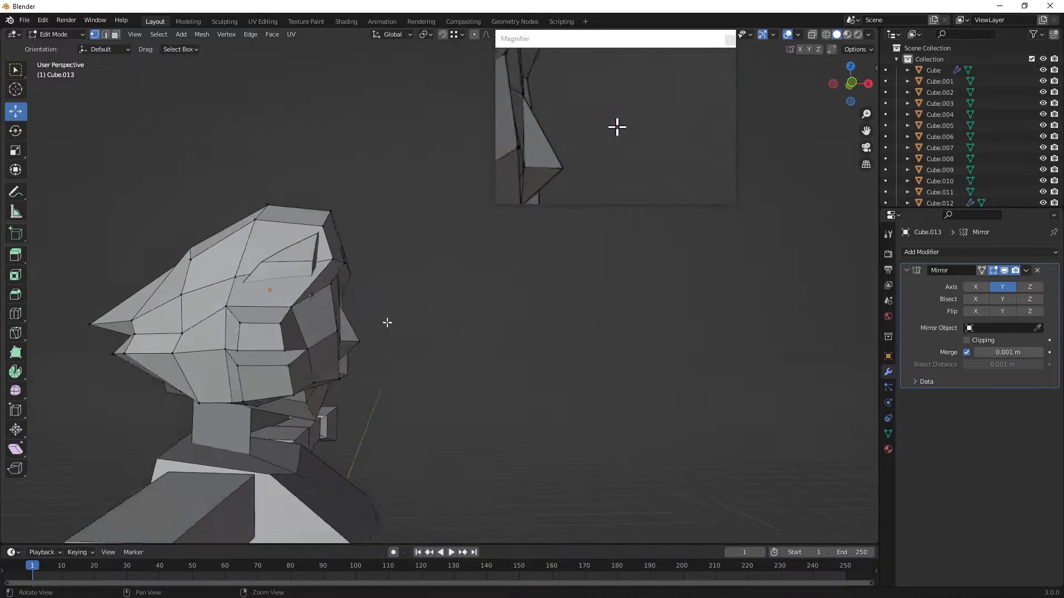
{"action": "key", "text": "g"}
{"action": "key", "text": "x"}
{"action": "left_click_drag", "start_coordinate": [322, 347], "coordinate": [321, 347]}
{"action": "middle_click_drag", "start_coordinate": [322, 347], "coordinate": [222, 333]}
- Select the lower inner face of the side lock beside the jaw and isolate the hair in local view
{"action": "left_click", "coordinate": [115, 35]}
{"action": "middle_click_drag", "start_coordinate": [316, 432], "coordinate": [338, 407]}
{"action": "left_click", "coordinate": [338, 408]}
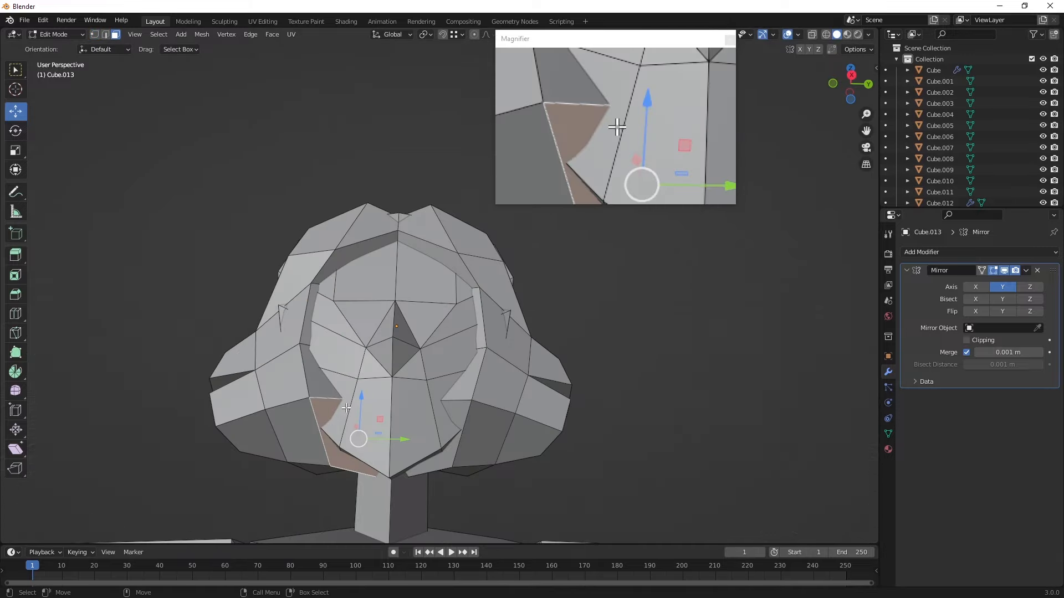
{"action": "key", "text": "KP_Divide"}
{"action": "middle_click_drag", "start_coordinate": [447, 320], "coordinate": [498, 316]}
- Cut the lower inner face diagonally between opposite corners with the Knife tool, select both triangles as faces and leave local view
{"action": "left_click", "coordinate": [16, 333]}
{"action": "left_click", "coordinate": [94, 34]}
{"action": "left_click", "coordinate": [297, 298]}
{"action": "left_click", "coordinate": [443, 414]}
{"action": "key", "text": "Return"}
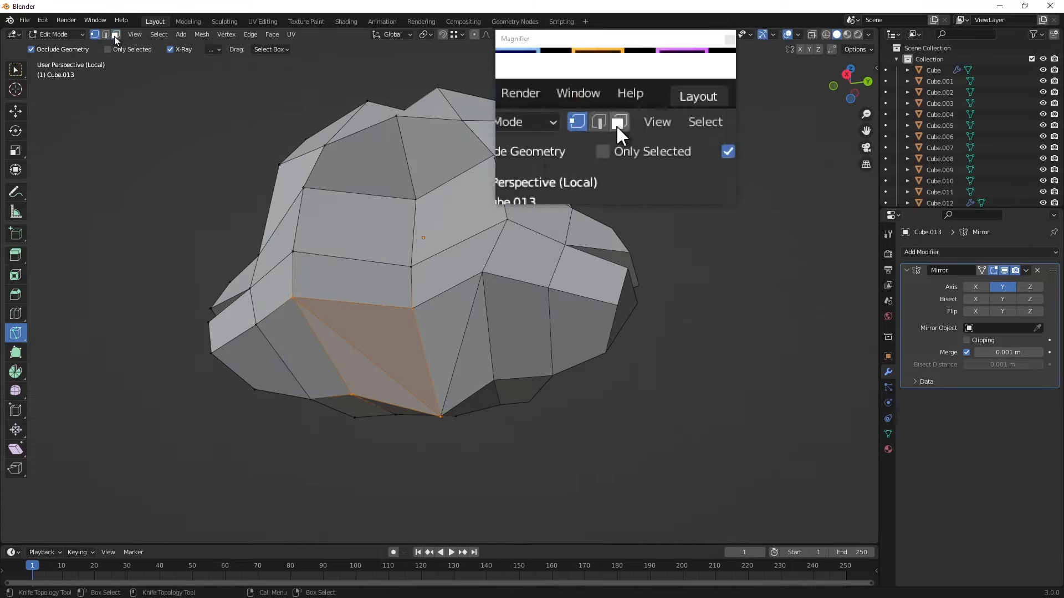
{"action": "left_click", "coordinate": [115, 35]}
{"action": "left_click", "coordinate": [15, 112]}
{"action": "middle_click_drag", "start_coordinate": [328, 395], "coordinate": [388, 299]}
{"action": "key", "text": "KP_Divide"}
- Try to extrude the two cut triangles from the lower side lock and shift the new faces beside the jaw
{"action": "left_click", "coordinate": [15, 256]}
{"action": "middle_click_drag", "start_coordinate": [322, 338], "coordinate": [382, 349]}
{"action": "left_click_drag", "start_coordinate": [392, 358], "coordinate": [448, 400]}
{"action": "left_click", "coordinate": [16, 150]}
{"action": "middle_click_drag", "start_coordinate": [432, 367], "coordinate": [355, 355]}
{"action": "left_click_drag", "start_coordinate": [387, 325], "coordinate": [373, 344]}
{"action": "middle_click_drag", "start_coordinate": [373, 344], "coordinate": [444, 358]}
{"action": "left_click", "coordinate": [16, 112]}
{"action": "left_click_drag", "start_coordinate": [475, 361], "coordinate": [494, 362]}
{"action": "middle_click_drag", "start_coordinate": [493, 363], "coordinate": [397, 358]}
- Undo the extrusion and the moves of the cut triangles
{"action": "key", "text": "ctrl+z"}
{"action": "key", "text": "ctrl+z"}
{"action": "key", "text": "ctrl+z"}
{"action": "key", "text": "ctrl+z"}
{"action": "key", "text": "ctrl+z"}
{"action": "key", "text": "ctrl+z"}
- Extrude the two cut triangles of the lower side lock a short distance downward
{"action": "left_click", "coordinate": [16, 255]}
{"action": "middle_click_drag", "start_coordinate": [266, 310], "coordinate": [310, 332]}
{"action": "mouse_move", "coordinate": [391, 360]}
{"action": "left_mouse_down"}
{"action": "mouse_move", "coordinate": [425, 412]}
{"action": "mouse_move", "coordinate": [389, 377]}
{"action": "left_mouse_up"}
{"action": "left_click", "coordinate": [15, 112]}
- Isolate the hair in local view, select a pair of vertices at the new extrusion and merge them
{"action": "key", "text": "KP_Divide"}
{"action": "middle_click_drag", "start_coordinate": [389, 377], "coordinate": [332, 266]}
{"action": "left_click", "coordinate": [94, 34]}
{"action": "left_click", "coordinate": [364, 325]}
{"action": "left_click", "coordinate": [131, 336], "text": "shift"}
{"action": "left_click", "coordinate": [202, 34]}
{"action": "mouse_move", "coordinate": [232, 112]}
{"action": "left_click", "coordinate": [301, 124]}
- Select two lower vertices of the extrusion, leave local view and move them sideways beside the jaw
{"action": "left_click", "coordinate": [439, 475]}
{"action": "left_click", "coordinate": [286, 463], "text": "shift"}
{"action": "middle_click_drag", "start_coordinate": [332, 421], "coordinate": [398, 333]}
{"action": "key", "text": "KP_Divide"}
{"action": "left_click_drag", "start_coordinate": [382, 368], "coordinate": [451, 363]}
{"action": "middle_click_drag", "start_coordinate": [451, 364], "coordinate": [355, 338]}
{"action": "left_click", "coordinate": [252, 334], "text": "shift"}
- Merge the two neighbouring vertices at the lower end of the extruded lock
{"action": "left_click", "coordinate": [403, 412]}
{"action": "left_click", "coordinate": [313, 405], "text": "shift"}
{"action": "left_click", "coordinate": [201, 34]}
{"action": "mouse_move", "coordinate": [227, 112]}
{"action": "left_click", "coordinate": [323, 161]}
- Move the merged vertex of the lower lock sideways and upward so the lock follows the jaw
{"action": "middle_click_drag", "start_coordinate": [311, 332], "coordinate": [443, 355]}
{"action": "left_click_drag", "start_coordinate": [438, 410], "coordinate": [487, 413]}
{"action": "middle_click_drag", "start_coordinate": [486, 413], "coordinate": [399, 399]}
{"action": "left_click_drag", "start_coordinate": [397, 398], "coordinate": [395, 348]}
{"action": "mouse_move", "coordinate": [395, 348]}
{"action": "middle_mouse_down"}
{"action": "mouse_move", "coordinate": [491, 366]}
{"action": "mouse_move", "coordinate": [382, 332]}
{"action": "middle_mouse_up"}
{"action": "left_click_drag", "start_coordinate": [376, 305], "coordinate": [369, 304]}
{"action": "mouse_move", "coordinate": [368, 303]}
{"action": "middle_mouse_down"}
{"action": "mouse_move", "coordinate": [440, 363]}
{"action": "mouse_move", "coordinate": [354, 311]}
{"action": "middle_mouse_up"}
- Select the two vertices where the lower lock meets the side hair and nudge them outward from the face
{"action": "left_click", "coordinate": [298, 283]}
{"action": "left_click", "coordinate": [320, 357], "text": "shift"}
{"action": "left_click_drag", "start_coordinate": [350, 321], "coordinate": [344, 321]}
{"action": "middle_click_drag", "start_coordinate": [345, 322], "coordinate": [347, 355]}
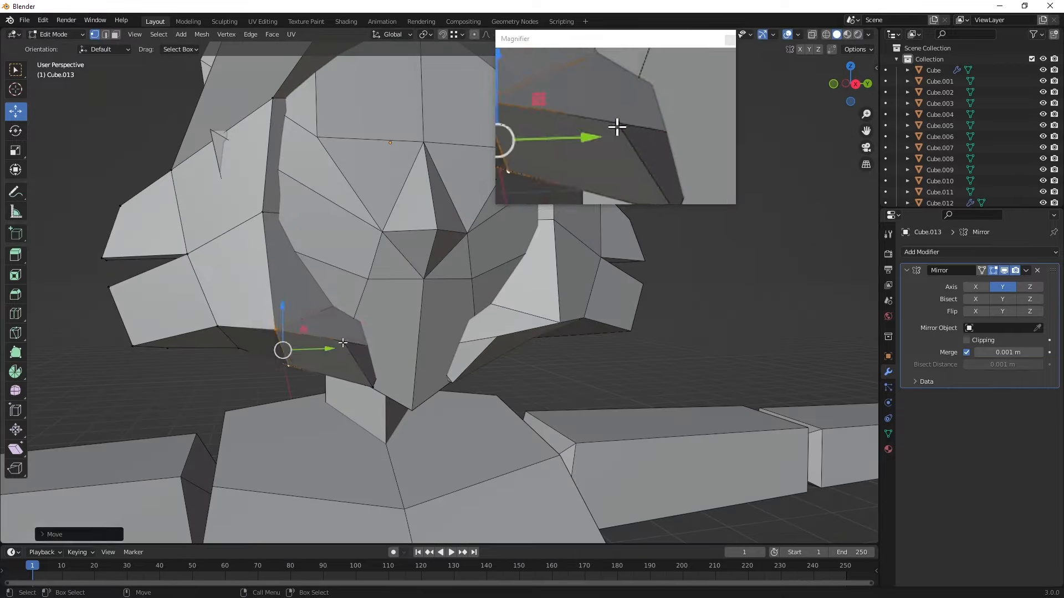
- Select the two inner tip vertices of the lower lock and move them down and away from the chin
{"action": "left_click", "coordinate": [354, 340]}
{"action": "left_click", "coordinate": [371, 384], "text": "shift"}
{"action": "left_click_drag", "start_coordinate": [368, 361], "coordinate": [346, 383]}
{"action": "middle_click_drag", "start_coordinate": [391, 374], "coordinate": [424, 377]}
{"action": "left_click_drag", "start_coordinate": [424, 378], "coordinate": [458, 383], "text": "alt"}
- Isolate the hair in local view and knife-cut the lower lock's front triangle from its bottom corner to the opposite inner edge
{"action": "left_click", "coordinate": [199, 409]}
{"action": "key", "text": "slash"}
{"action": "scroll", "coordinate": [395, 377], "scroll_direction": "up", "scroll_amount": 2}
{"action": "left_click", "coordinate": [16, 333]}
{"action": "left_click", "coordinate": [361, 440]}
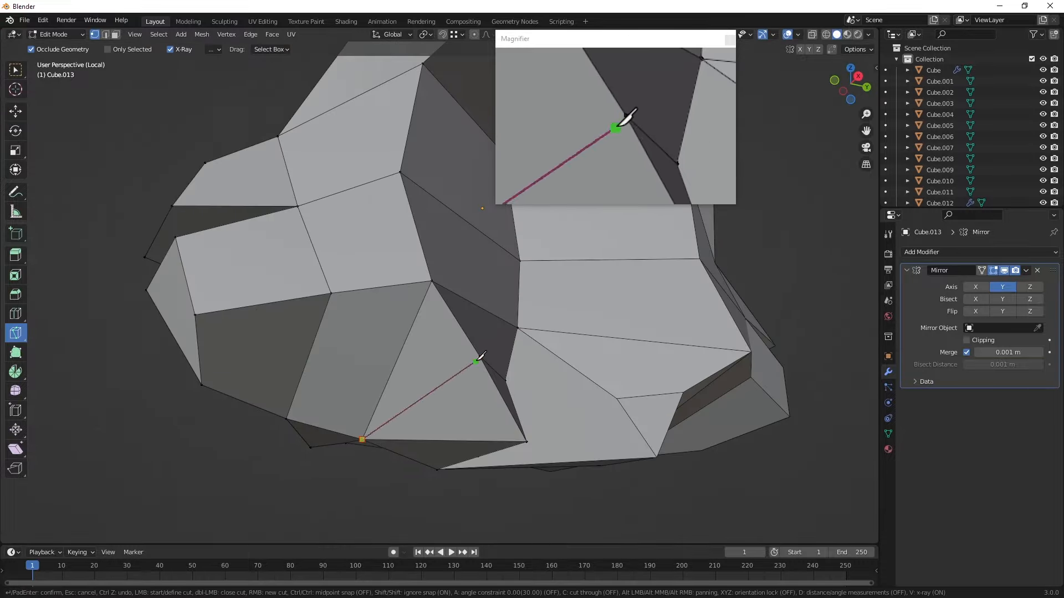
{"action": "left_click", "coordinate": [480, 357]}
{"action": "key", "text": "Return"}
- Leave local view, select the lower edge at the base of the front lock's tip and move it along Y toward the chin
{"action": "left_click", "coordinate": [16, 112]}
{"action": "scroll", "coordinate": [471, 343], "scroll_direction": "up", "scroll_amount": 3}
{"action": "left_click_drag", "start_coordinate": [487, 338], "coordinate": [436, 284], "text": "alt"}
{"action": "middle_click_drag", "start_coordinate": [436, 284], "coordinate": [355, 355]}
{"action": "key", "text": "slash"}
{"action": "middle_click_drag", "start_coordinate": [287, 397], "coordinate": [476, 355]}
{"action": "left_click", "coordinate": [105, 34]}
{"action": "left_click", "coordinate": [335, 412]}
{"action": "left_click_drag", "start_coordinate": [499, 327], "coordinate": [524, 320]}
{"action": "middle_click_drag", "start_coordinate": [524, 320], "coordinate": [355, 383]}
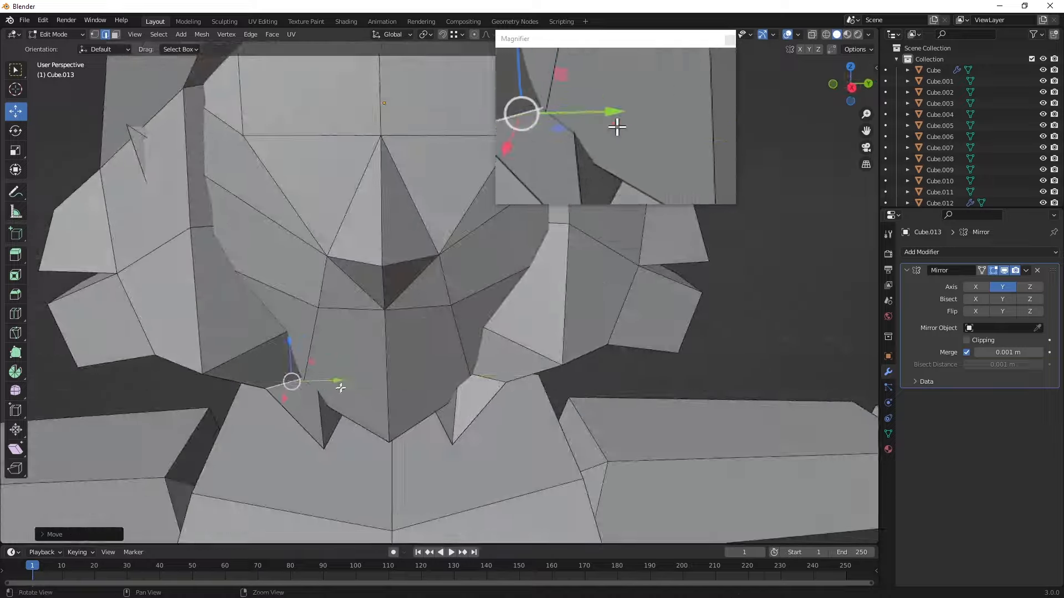
- Select the lower vertex of the front lock near the chin and inspect its shape in local view
{"action": "left_click", "coordinate": [95, 34]}
{"action": "left_click", "coordinate": [328, 426]}
{"action": "middle_click_drag", "start_coordinate": [332, 423], "coordinate": [387, 277]}
{"action": "key", "text": "slash"}
{"action": "middle_click_drag", "start_coordinate": [407, 343], "coordinate": [294, 419]}
{"action": "key", "text": "slash"}
- Select the vertex at the base of the front lock and nudge it sideways and outward from the chin
{"action": "left_click", "coordinate": [332, 373]}
{"action": "middle_click_drag", "start_coordinate": [332, 373], "coordinate": [260, 404]}
{"action": "left_click_drag", "start_coordinate": [240, 375], "coordinate": [228, 385]}
{"action": "middle_click_drag", "start_coordinate": [227, 385], "coordinate": [266, 360]}
{"action": "left_click_drag", "start_coordinate": [348, 388], "coordinate": [335, 391]}
{"action": "middle_click_drag", "start_coordinate": [335, 390], "coordinate": [235, 366]}
{"action": "left_click_drag", "start_coordinate": [178, 328], "coordinate": [173, 330]}
- Select the vertex midway along the hair's inner edge beside the cheek and move it outward along Y
{"action": "scroll", "coordinate": [633, 328], "scroll_direction": "down", "scroll_amount": 3}
{"action": "middle_click_drag", "start_coordinate": [532, 344], "coordinate": [603, 318]}
{"action": "left_click", "coordinate": [439, 302]}
{"action": "left_click", "coordinate": [191, 314]}
{"action": "left_click_drag", "start_coordinate": [240, 312], "coordinate": [226, 311]}
- Isolate the hair in local view and knife-cut the inner fringe face diagonally from its outer vertex to the lower centre-line vertex
{"action": "key", "text": "KP_Divide"}
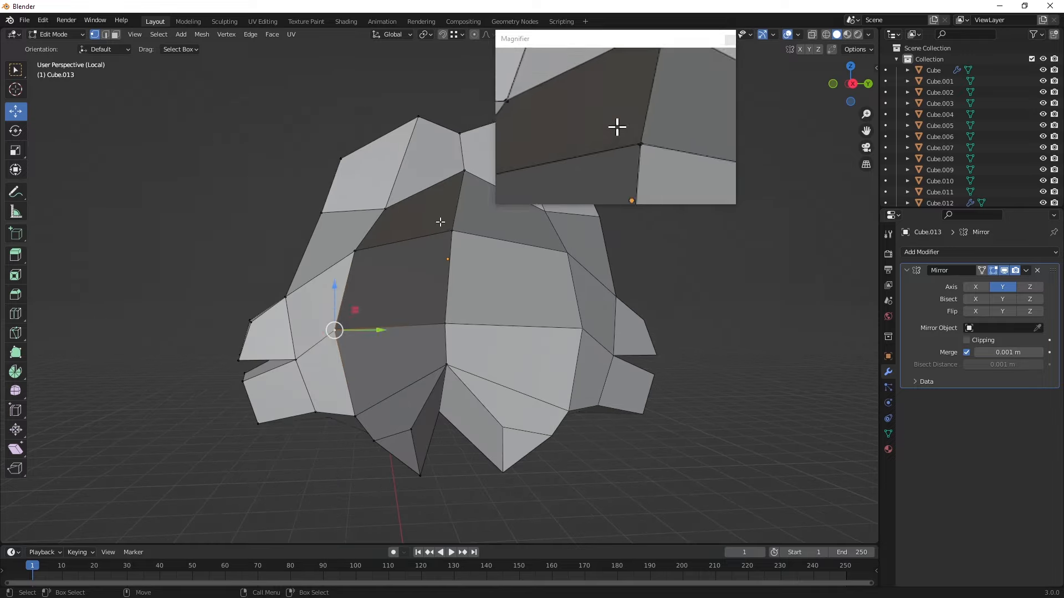
{"action": "key", "text": "k"}
{"action": "left_click", "coordinate": [391, 210]}
{"action": "left_click", "coordinate": [451, 231]}
{"action": "key", "text": "Return"}
{"action": "key", "text": "KP_Divide"}
- Select the new diagonal edge under the fringe and lower it along Z toward the forehead
{"action": "key", "text": "2"}
{"action": "left_click", "coordinate": [248, 213]}
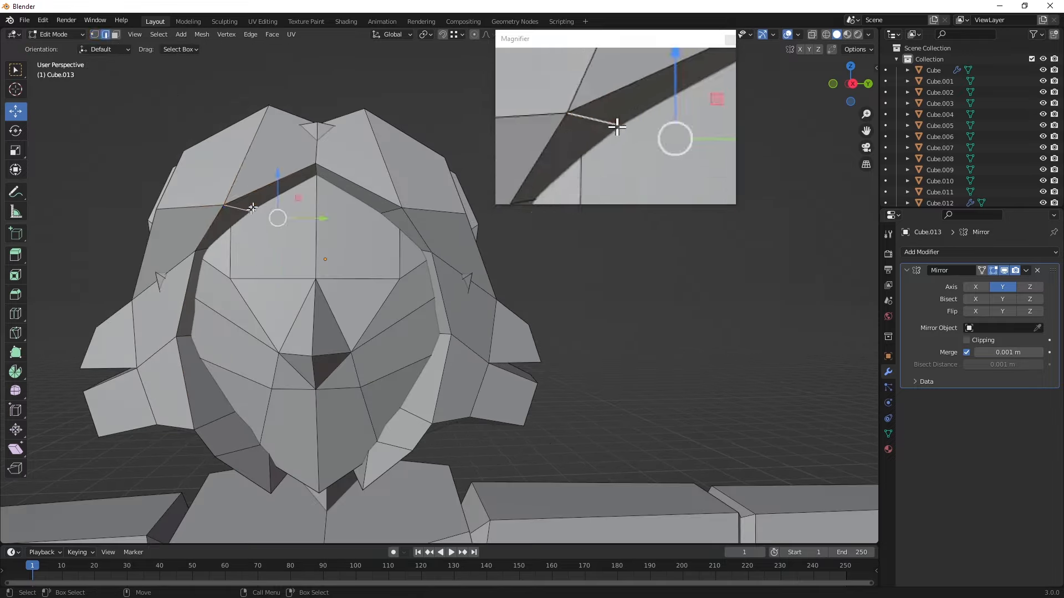
{"action": "left_click_drag", "start_coordinate": [277, 175], "coordinate": [278, 194]}
{"action": "right_click_drag", "start_coordinate": [277, 211], "coordinate": [321, 266], "text": "alt"}
{"action": "middle_click_drag", "start_coordinate": [321, 265], "coordinate": [321, 189], "text": "alt"}
{"action": "right_click_drag", "start_coordinate": [320, 189], "coordinate": [266, 238], "text": "alt"}
{"action": "left_click", "coordinate": [223, 293]}
{"action": "left_click_drag", "start_coordinate": [221, 293], "coordinate": [244, 297], "text": "alt"}
{"action": "left_click", "coordinate": [373, 209]}
{"action": "left_click_drag", "start_coordinate": [373, 169], "coordinate": [285, 205]}
{"action": "left_click", "coordinate": [205, 231]}
{"action": "left_click_drag", "start_coordinate": [204, 231], "coordinate": [387, 243], "text": "alt"}
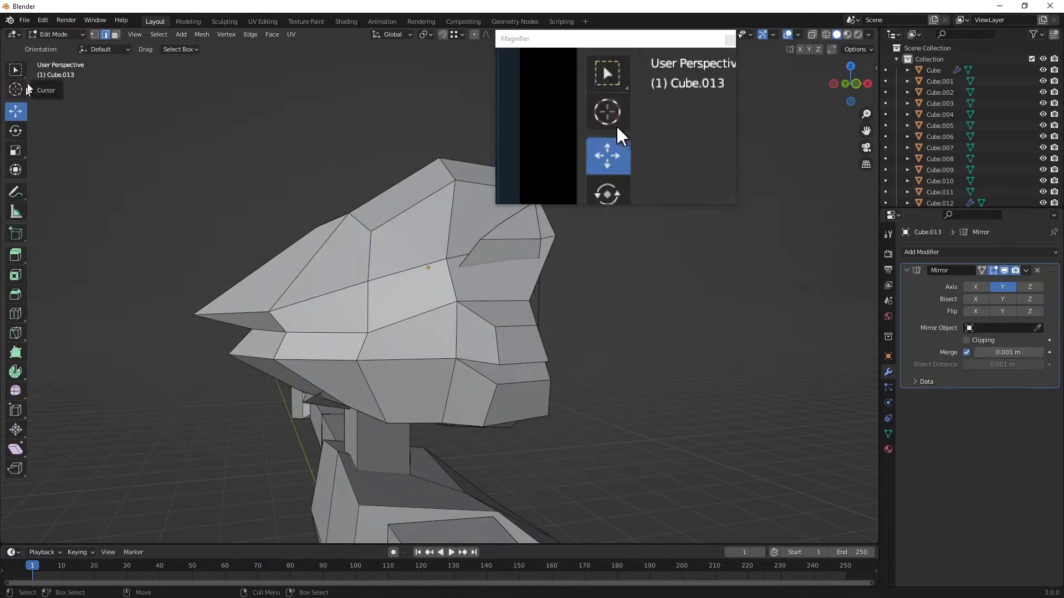
- Box-select the pointed tip at the back of the hair and move it down along Z
{"action": "key", "text": "Tab"}
{"action": "left_click_drag", "start_coordinate": [309, 265], "coordinate": [304, 263], "text": "alt"}
{"action": "key", "text": "Tab"}
{"action": "left_click_drag", "start_coordinate": [134, 195], "coordinate": [239, 371]}
{"action": "left_click_drag", "start_coordinate": [304, 323], "coordinate": [302, 347]}
{"action": "right_click_drag", "start_coordinate": [302, 347], "coordinate": [398, 303], "text": "alt"}
{"action": "left_click_drag", "start_coordinate": [297, 341], "coordinate": [305, 363]}
{"action": "left_click", "coordinate": [271, 249], "text": "shift"}
{"action": "left_click", "coordinate": [274, 372], "text": "shift"}
{"action": "left_click", "coordinate": [269, 342], "text": "shift"}
{"action": "middle_click_drag", "start_coordinate": [324, 341], "coordinate": [418, 326]}
- Knife-cut the upper back lock from the ridge vertex down to its pointed tip
{"action": "left_click", "coordinate": [95, 35]}
{"action": "left_click", "coordinate": [546, 356]}
{"action": "middle_click_drag", "start_coordinate": [545, 355], "coordinate": [341, 315]}
{"action": "left_click_drag", "start_coordinate": [341, 316], "coordinate": [347, 313], "text": "alt"}
{"action": "key", "text": "k"}
{"action": "left_click", "coordinate": [329, 250]}
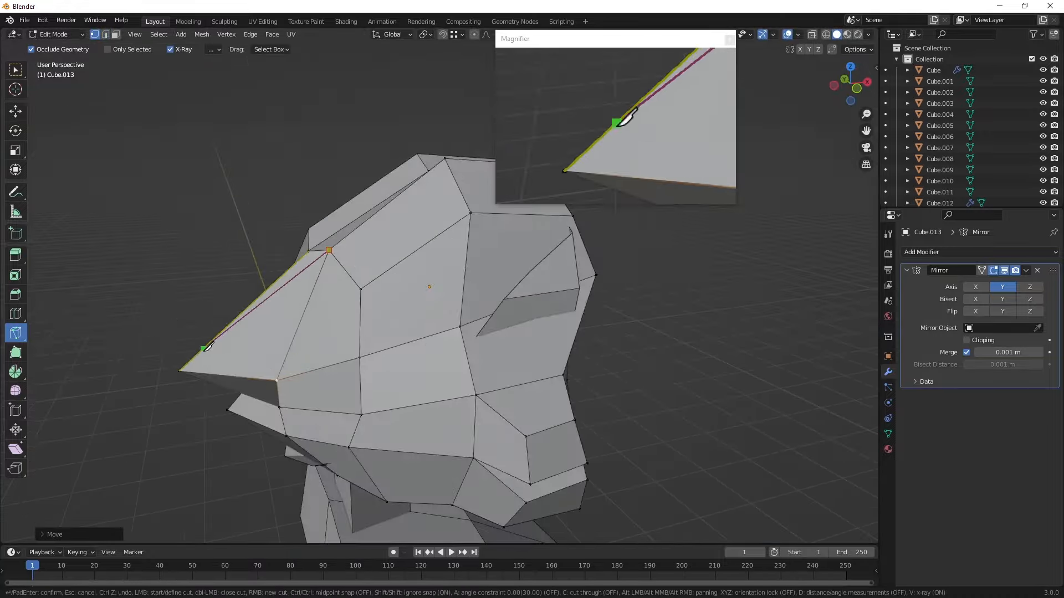
{"action": "left_click", "coordinate": [178, 371]}
{"action": "key", "text": "Return"}
- Select the ridge vertex above the back lock and raise it along Z
{"action": "left_click", "coordinate": [17, 112]}
{"action": "left_click", "coordinate": [214, 266]}
{"action": "middle_click_drag", "start_coordinate": [213, 266], "coordinate": [197, 285]}
{"action": "left_click", "coordinate": [292, 270]}
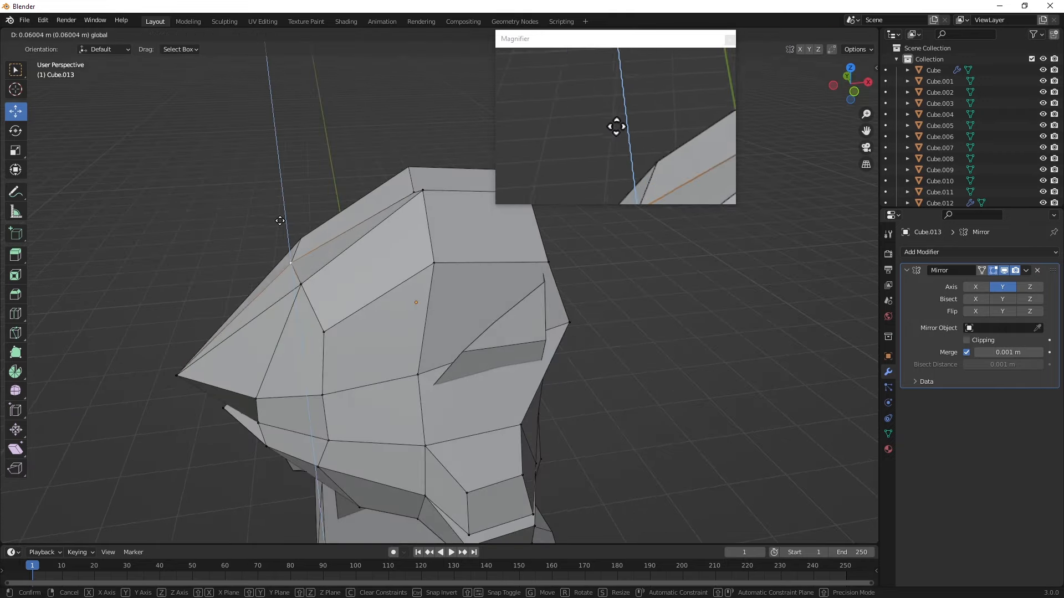
{"action": "middle_click_drag", "start_coordinate": [326, 182], "coordinate": [398, 387]}
{"action": "left_click_drag", "start_coordinate": [393, 355], "coordinate": [393, 348]}
{"action": "middle_click_drag", "start_coordinate": [480, 355], "coordinate": [471, 266]}
- Switch to Object Mode and scale the hair object slightly
{"action": "left_click", "coordinate": [67, 36]}
{"action": "left_click", "coordinate": [63, 47]}
{"action": "left_click", "coordinate": [16, 150]}
{"action": "middle_click_drag", "start_coordinate": [348, 306], "coordinate": [424, 310]}
{"action": "left_click_drag", "start_coordinate": [430, 311], "coordinate": [432, 308]}
- Raise the hair object slightly along Z and shift it horizontally to fit around the head
{"action": "left_click", "coordinate": [18, 112]}
{"action": "middle_click_drag", "start_coordinate": [488, 327], "coordinate": [366, 327]}
{"action": "left_click_drag", "start_coordinate": [387, 292], "coordinate": [387, 285]}
{"action": "left_click", "coordinate": [17, 151]}
{"action": "middle_click_drag", "start_coordinate": [382, 333], "coordinate": [560, 338]}
{"action": "left_click", "coordinate": [19, 112]}
{"action": "left_click_drag", "start_coordinate": [478, 314], "coordinate": [469, 314]}
{"action": "middle_click_drag", "start_coordinate": [490, 320], "coordinate": [429, 357]}
{"action": "scroll", "coordinate": [429, 357], "scroll_direction": "down", "scroll_amount": 3}
- Open the head mesh for editing, isolate it in local view and move the lower back corner vertices inward toward the face
{"action": "left_click", "coordinate": [377, 299]}
{"action": "left_click", "coordinate": [67, 35]}
{"action": "left_click", "coordinate": [61, 59]}
{"action": "middle_click_drag", "start_coordinate": [238, 333], "coordinate": [366, 354]}
{"action": "key", "text": "slash"}
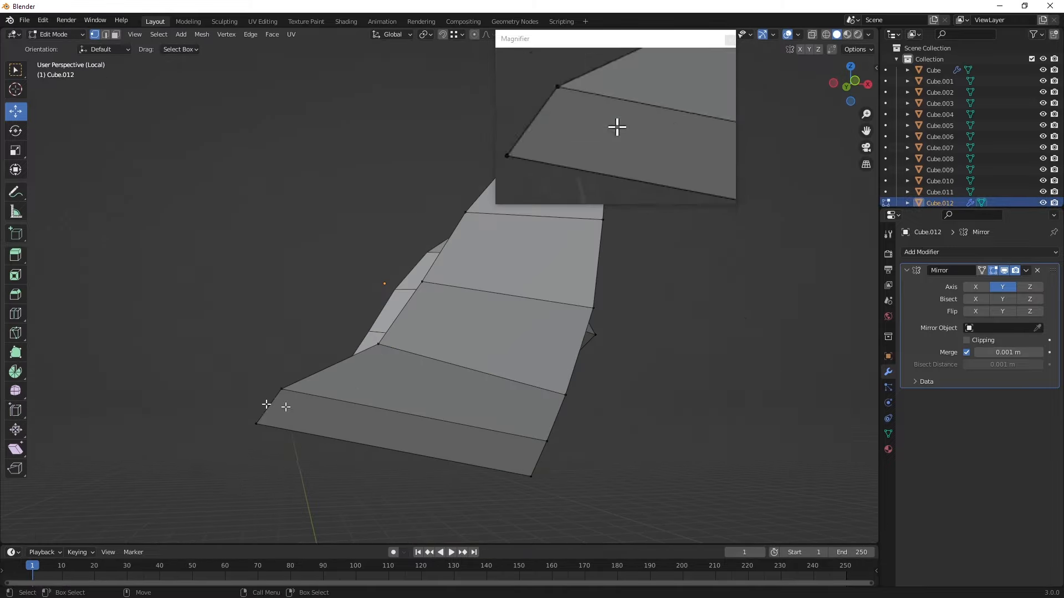
{"action": "left_click_drag", "start_coordinate": [244, 366], "coordinate": [305, 438]}
{"action": "left_click_drag", "start_coordinate": [319, 403], "coordinate": [369, 399]}
{"action": "middle_click_drag", "start_coordinate": [379, 385], "coordinate": [310, 355]}
{"action": "scroll", "coordinate": [310, 355], "scroll_direction": "down", "scroll_amount": 3}
{"action": "left_click_drag", "start_coordinate": [273, 238], "coordinate": [347, 441]}
{"action": "key", "text": "slash"}
{"action": "middle_click_drag", "start_coordinate": [408, 461], "coordinate": [438, 434]}
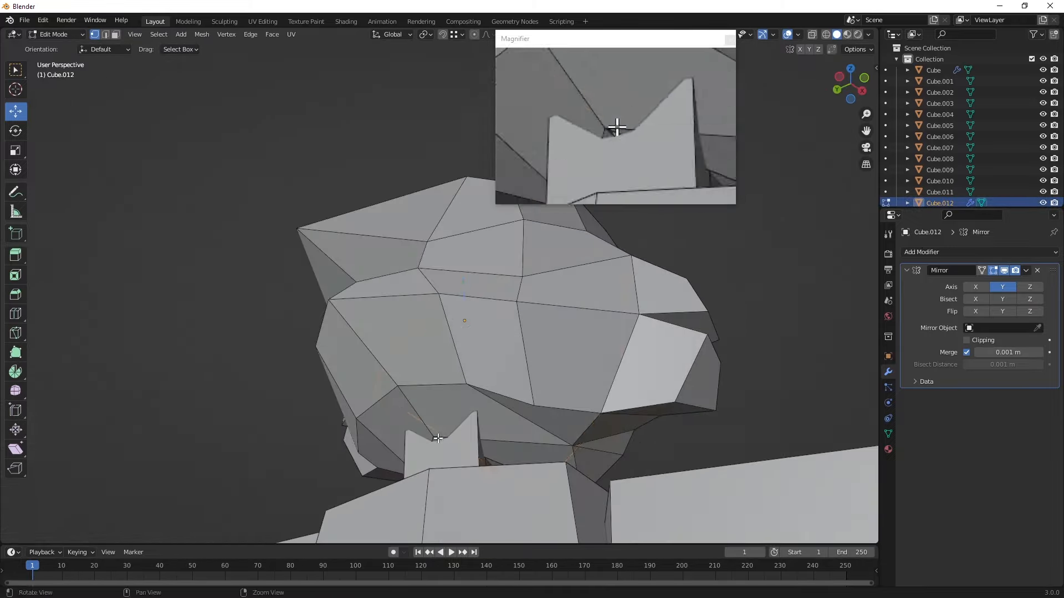
- Return to editing the hair mesh and lower the nape vertex above the neck along Z
{"action": "left_click", "coordinate": [66, 35]}
{"action": "left_click", "coordinate": [61, 47]}
{"action": "left_click", "coordinate": [399, 322]}
{"action": "left_click", "coordinate": [66, 35]}
{"action": "left_click", "coordinate": [61, 59]}
{"action": "middle_click_drag", "start_coordinate": [554, 465], "coordinate": [266, 415]}
{"action": "scroll", "coordinate": [500, 473], "scroll_direction": "up", "scroll_amount": 3}
{"action": "left_click_drag", "start_coordinate": [222, 452], "coordinate": [275, 439]}
{"action": "middle_click_drag", "start_coordinate": [238, 438], "coordinate": [471, 444]}
{"action": "left_click", "coordinate": [473, 453]}
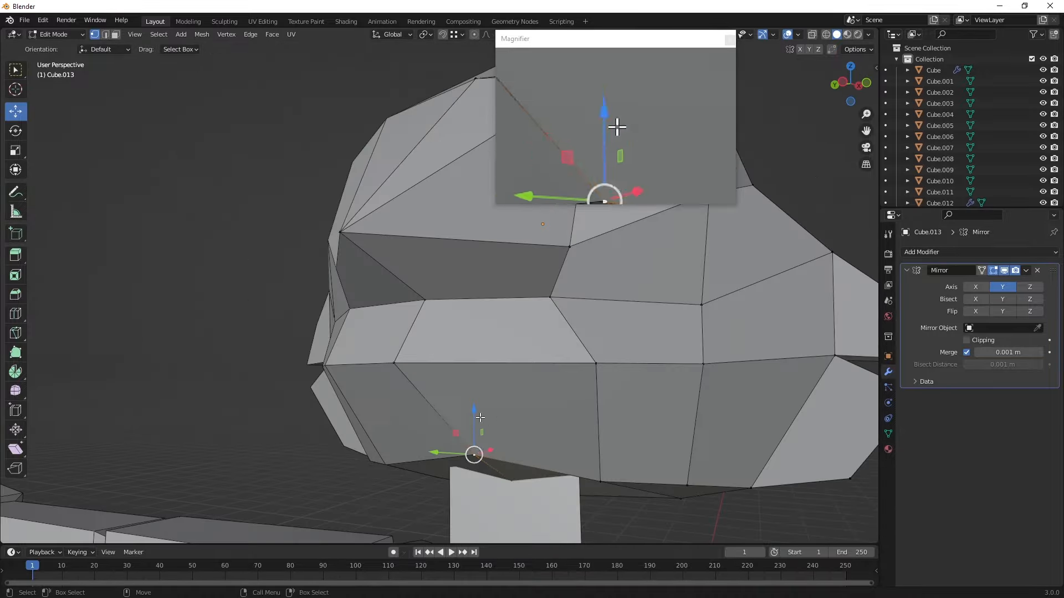
{"action": "left_click_drag", "start_coordinate": [478, 417], "coordinate": [479, 428]}
{"action": "middle_click_drag", "start_coordinate": [480, 428], "coordinate": [252, 444]}
{"action": "left_click", "coordinate": [546, 429]}
{"action": "scroll", "coordinate": [546, 430], "scroll_direction": "down", "scroll_amount": 6}
{"action": "middle_click_drag", "start_coordinate": [546, 429], "coordinate": [486, 464]}
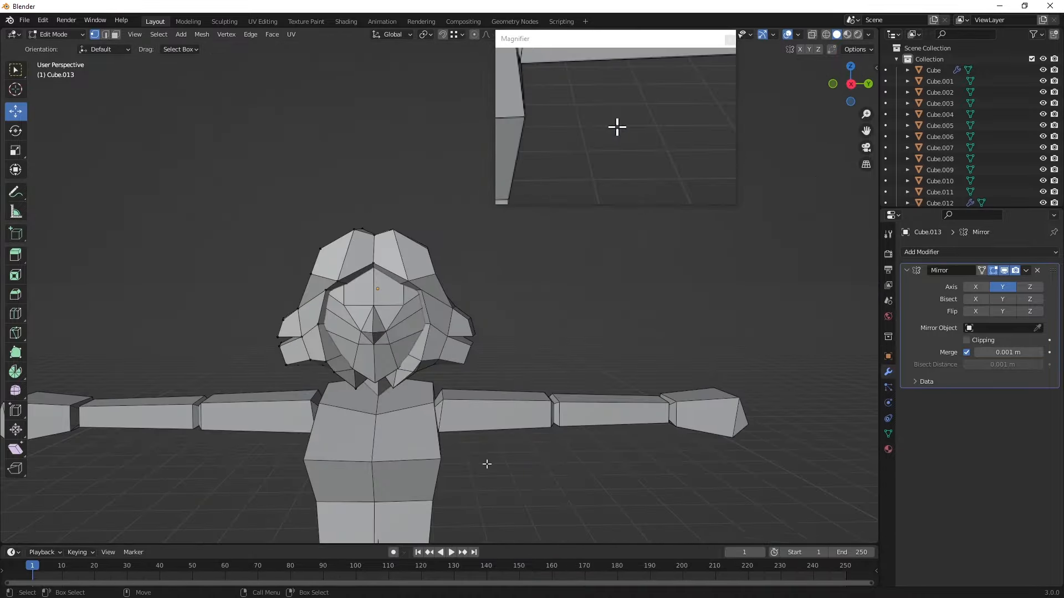
{"action": "scroll", "coordinate": [485, 465], "scroll_direction": "down", "scroll_amount": 4}
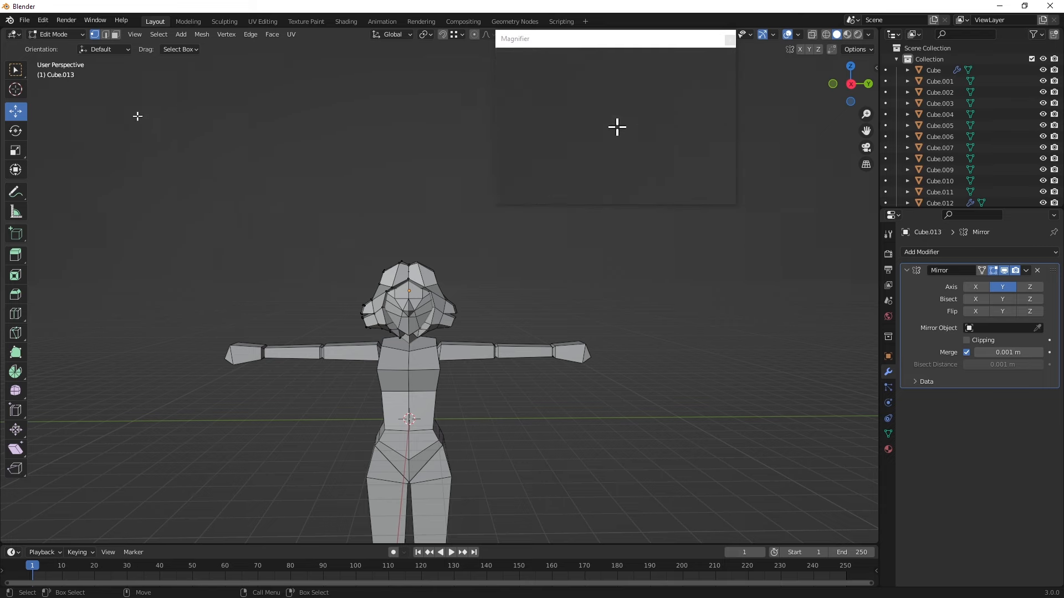
- Add the face and neck objects to the hair selection in Object Mode and open them together in Edit Mode
{"action": "middle_click_drag", "start_coordinate": [282, 264], "coordinate": [404, 316]}
{"action": "left_click", "coordinate": [56, 34]}
{"action": "left_click", "coordinate": [55, 47]}
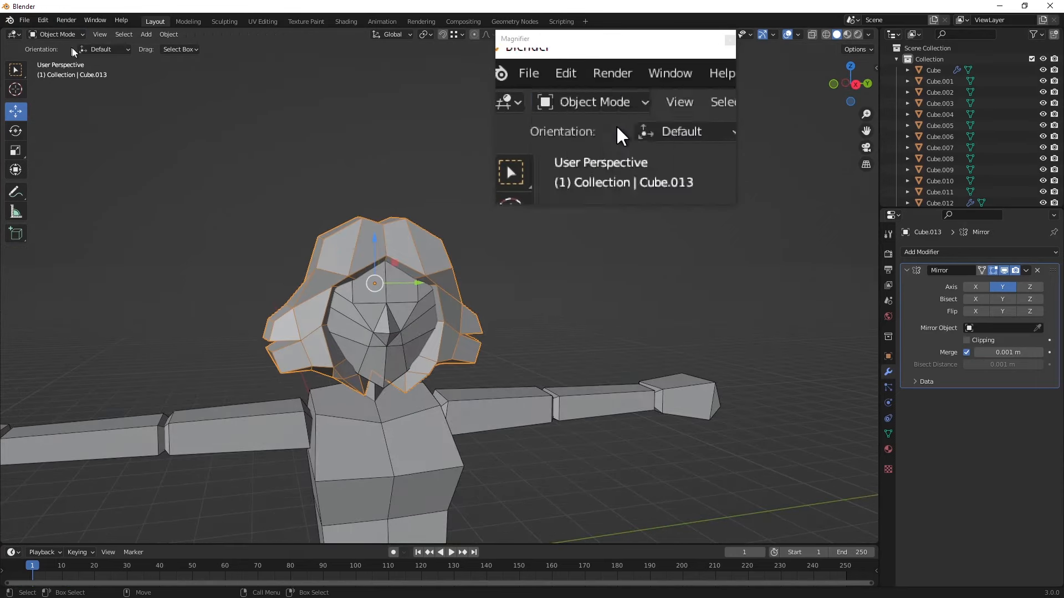
{"action": "scroll", "coordinate": [377, 283], "scroll_direction": "up", "scroll_amount": 4}
{"action": "left_click", "coordinate": [326, 353], "text": "shift"}
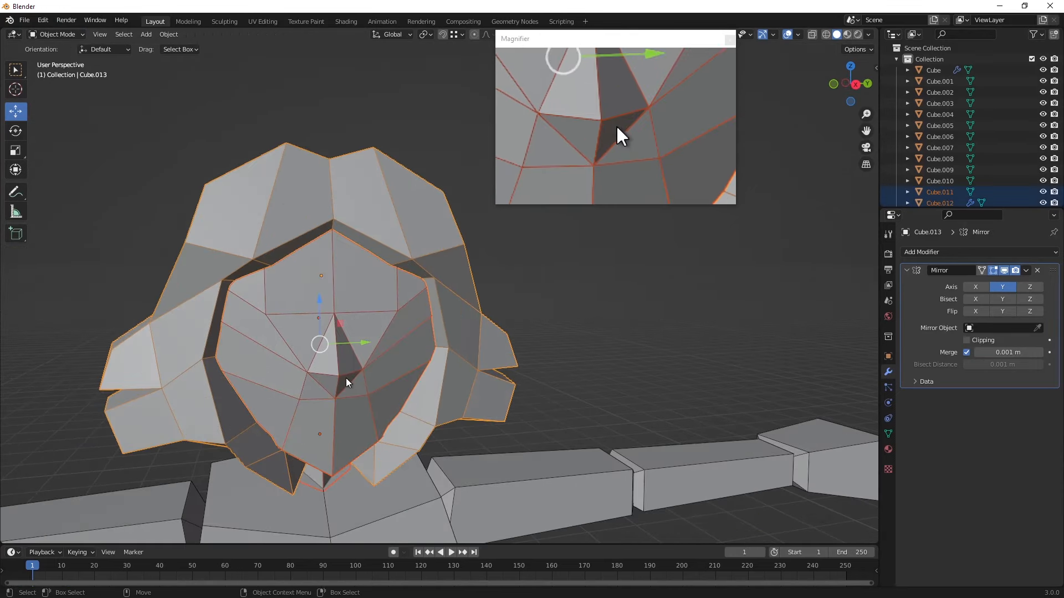
{"action": "left_click", "coordinate": [64, 36]}
{"action": "left_click", "coordinate": [57, 59]}
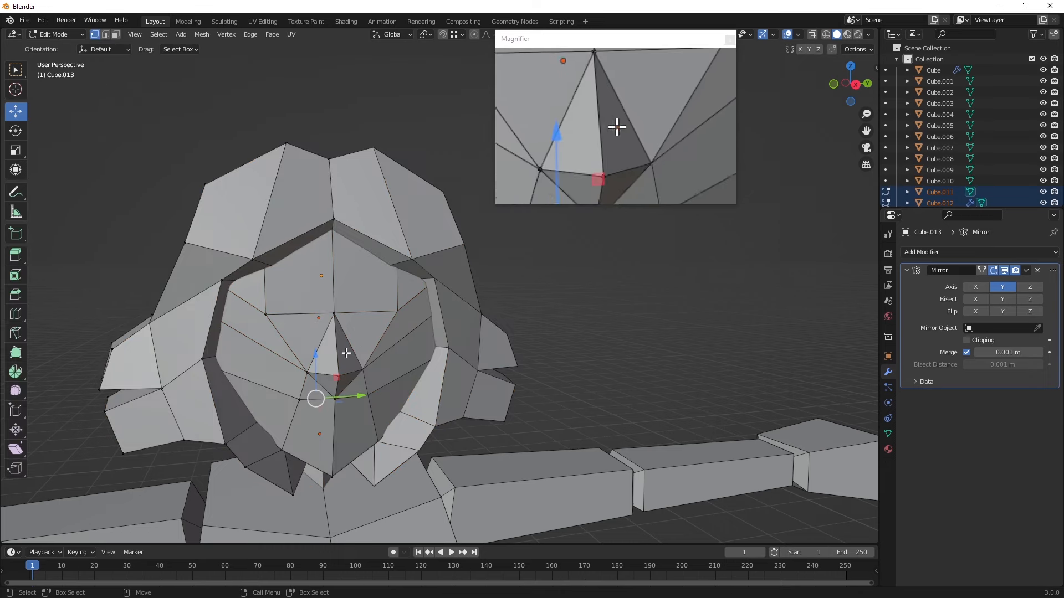
- Select the nose faces and the adjoining brow face and lower them slightly along Z
{"action": "left_click", "coordinate": [116, 34]}
{"action": "left_click_drag", "start_coordinate": [327, 355], "coordinate": [344, 386]}
{"action": "key", "text": "ctrl+z"}
{"action": "key", "text": "ctrl+z"}
{"action": "middle_click_drag", "start_coordinate": [346, 386], "coordinate": [342, 292]}
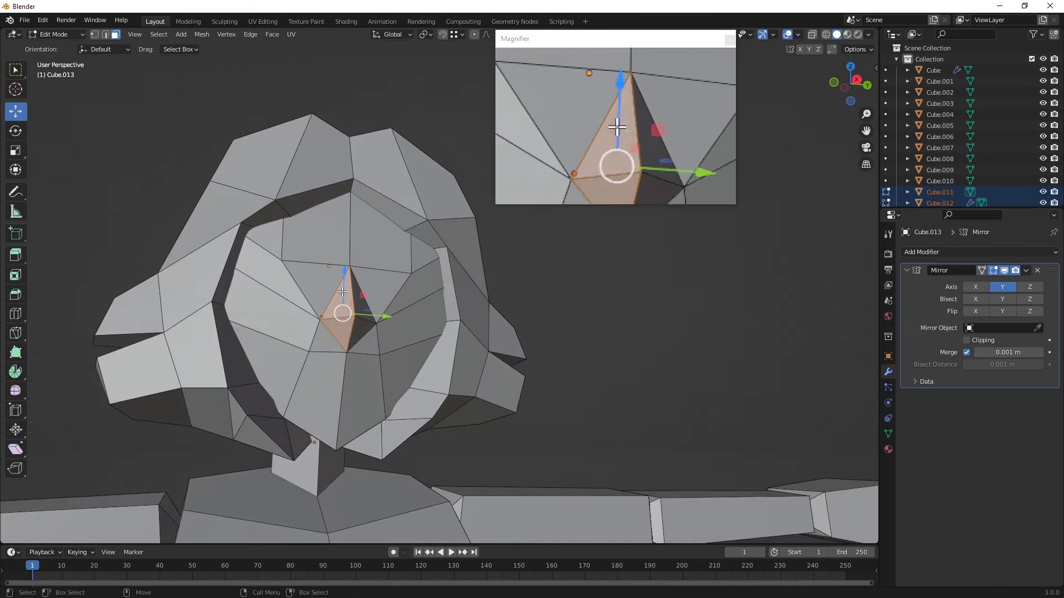
{"action": "left_click_drag", "start_coordinate": [342, 270], "coordinate": [343, 259]}
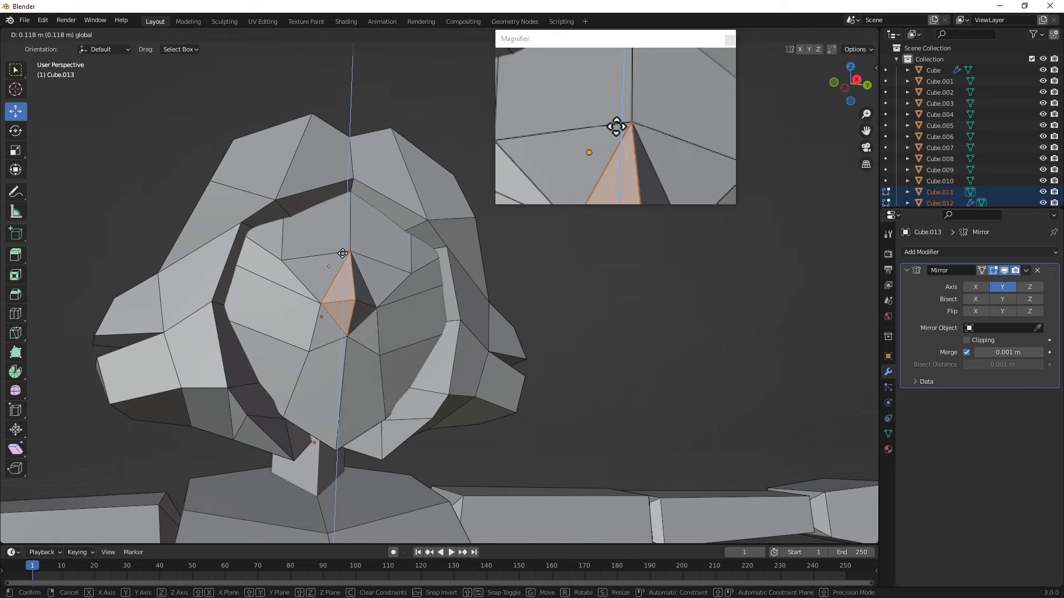
{"action": "left_click", "coordinate": [345, 290]}
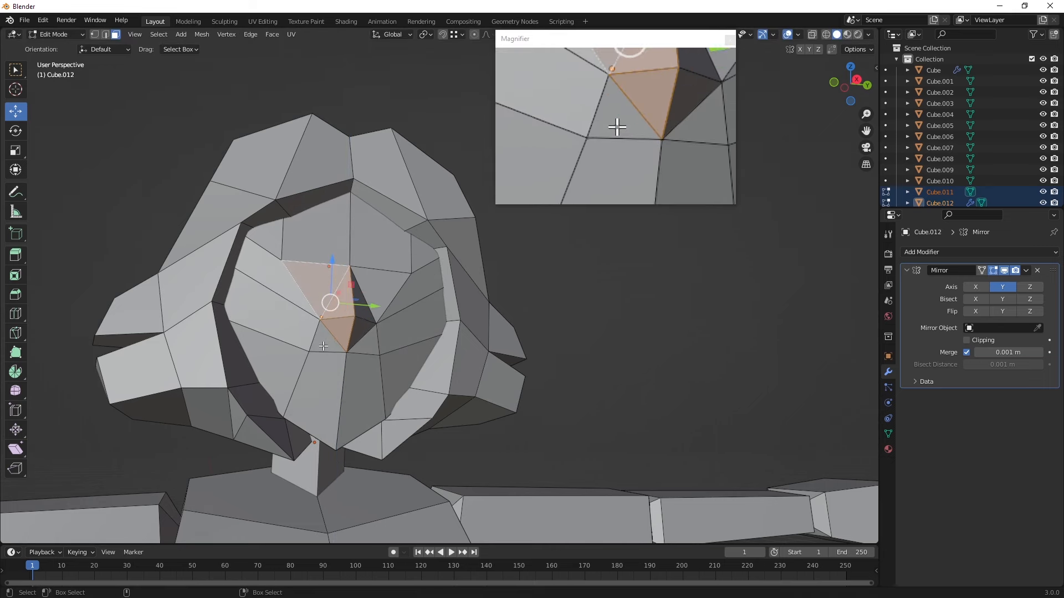
{"action": "mouse_move", "coordinate": [328, 268]}
{"action": "left_mouse_down"}
{"action": "mouse_move", "coordinate": [327, 249]}
{"action": "mouse_move", "coordinate": [329, 277]}
{"action": "left_mouse_up"}
{"action": "middle_click_drag", "start_coordinate": [329, 277], "coordinate": [520, 343]}
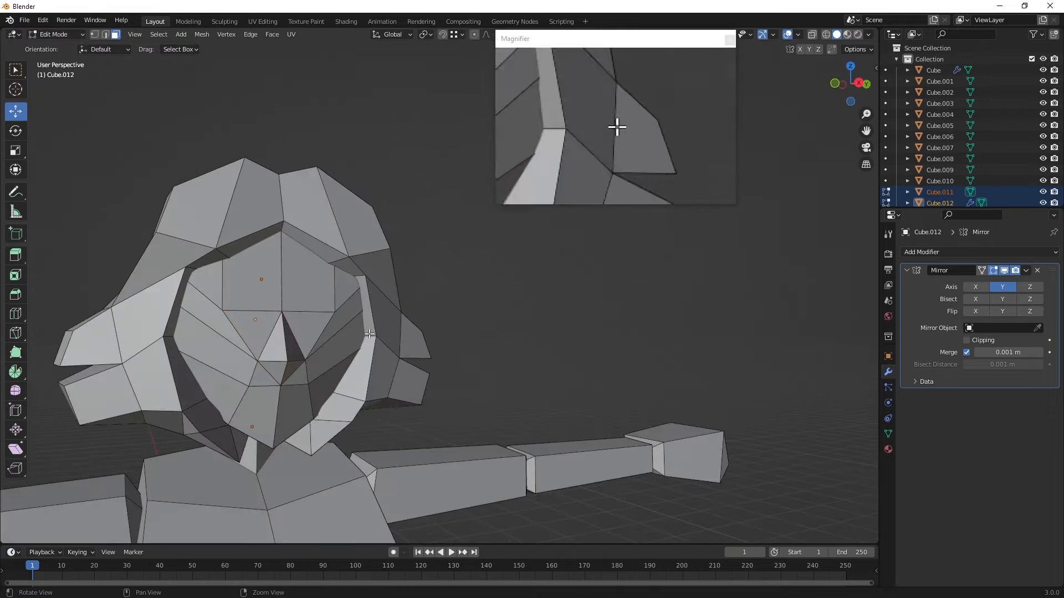
- Select the vertex at the side of the nose and move it inward along Y to narrow the nose
{"action": "left_click", "coordinate": [94, 34]}
{"action": "left_click", "coordinate": [258, 363]}
{"action": "left_click_drag", "start_coordinate": [303, 362], "coordinate": [309, 362]}
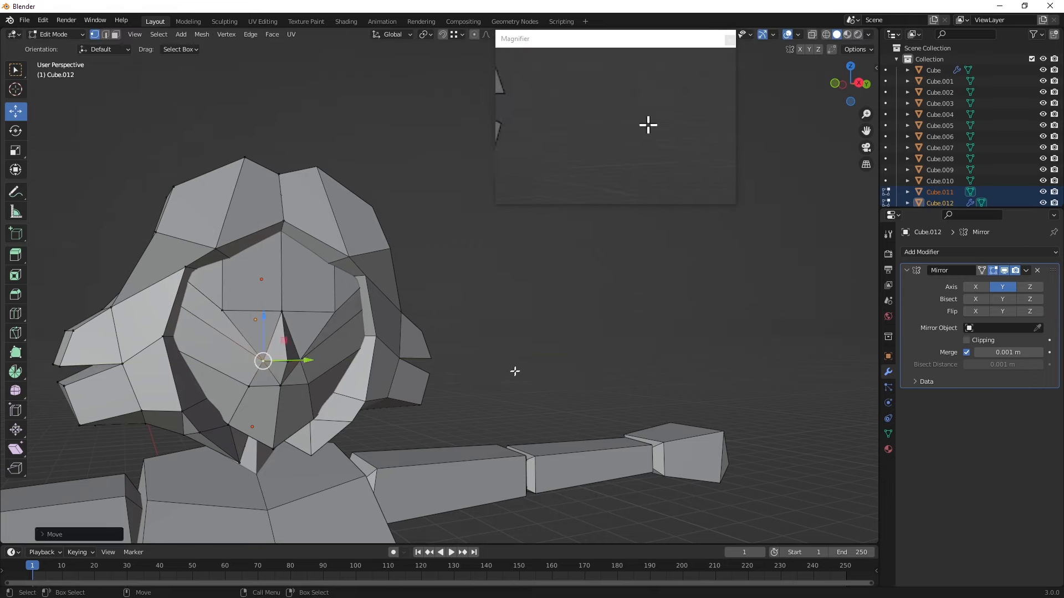
{"action": "scroll", "coordinate": [489, 375], "scroll_direction": "down", "scroll_amount": 3}
{"action": "middle_click_drag", "start_coordinate": [501, 373], "coordinate": [436, 273]}
{"action": "scroll", "coordinate": [428, 381], "scroll_direction": "down", "scroll_amount": 5}
{"action": "scroll", "coordinate": [482, 313], "scroll_direction": "down", "scroll_amount": 3}
{"action": "scroll", "coordinate": [447, 304], "scroll_direction": "up", "scroll_amount": 3}
{"action": "middle_click_drag", "start_coordinate": [436, 273], "coordinate": [327, 338]}
{"action": "scroll", "coordinate": [397, 302], "scroll_direction": "down", "scroll_amount": 1}
- Leave Edit Mode on the head parts, select the torso object and open it for editing
{"action": "left_click", "coordinate": [56, 35]}
{"action": "left_click", "coordinate": [56, 42]}
{"action": "left_click", "coordinate": [287, 319]}
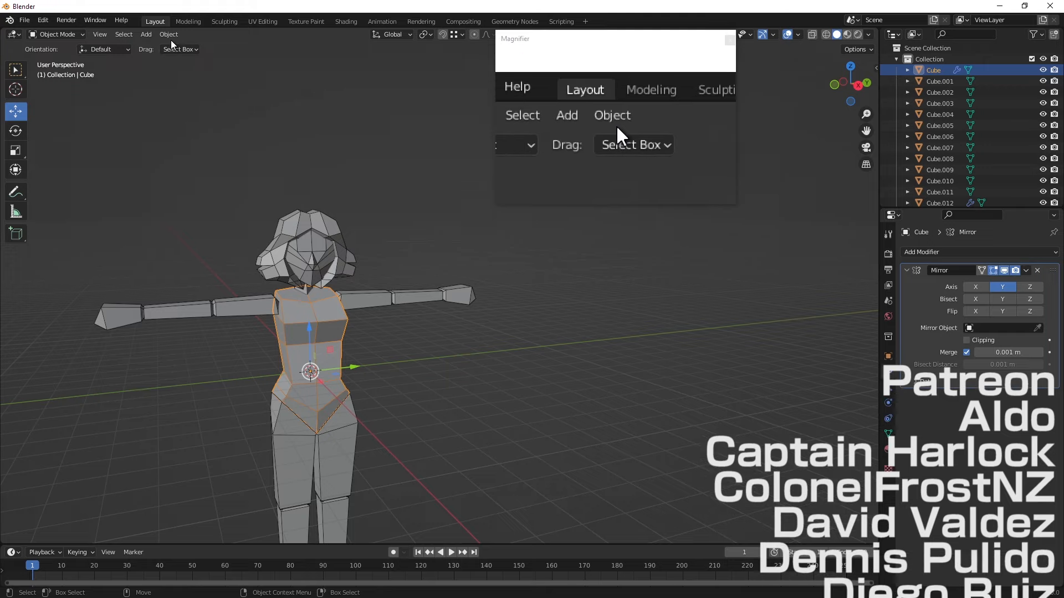
{"action": "left_click", "coordinate": [58, 35]}
{"action": "left_click", "coordinate": [62, 60]}
{"action": "scroll", "coordinate": [254, 310], "scroll_direction": "up", "scroll_amount": 2}
{"action": "middle_click_drag", "start_coordinate": [254, 311], "coordinate": [306, 284]}
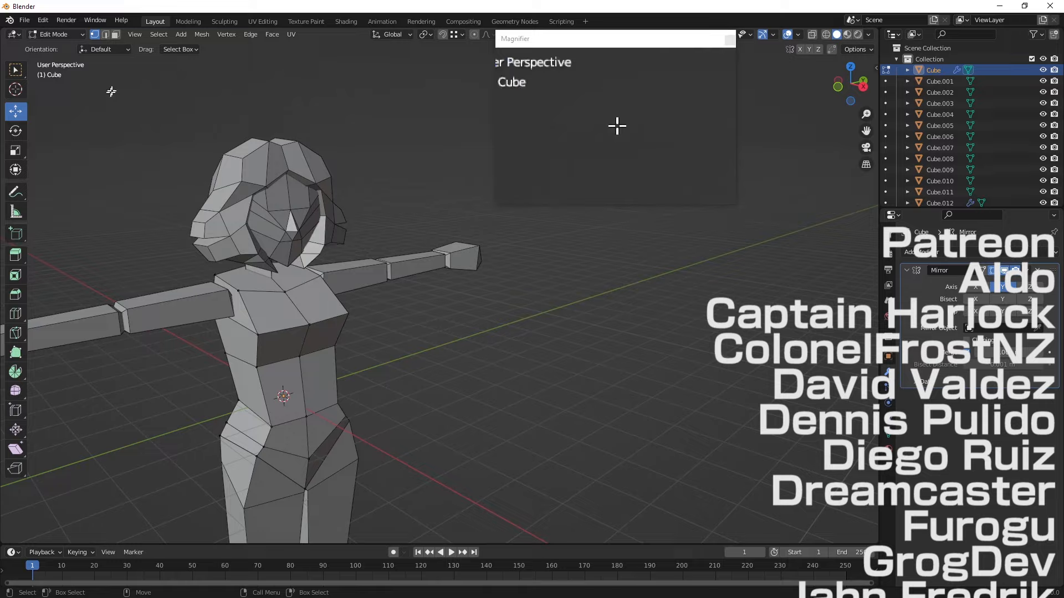
- Select the side faces of the upper torso below the shoulder and move them outward along Y
{"action": "left_click", "coordinate": [115, 34]}
{"action": "left_click", "coordinate": [264, 343]}
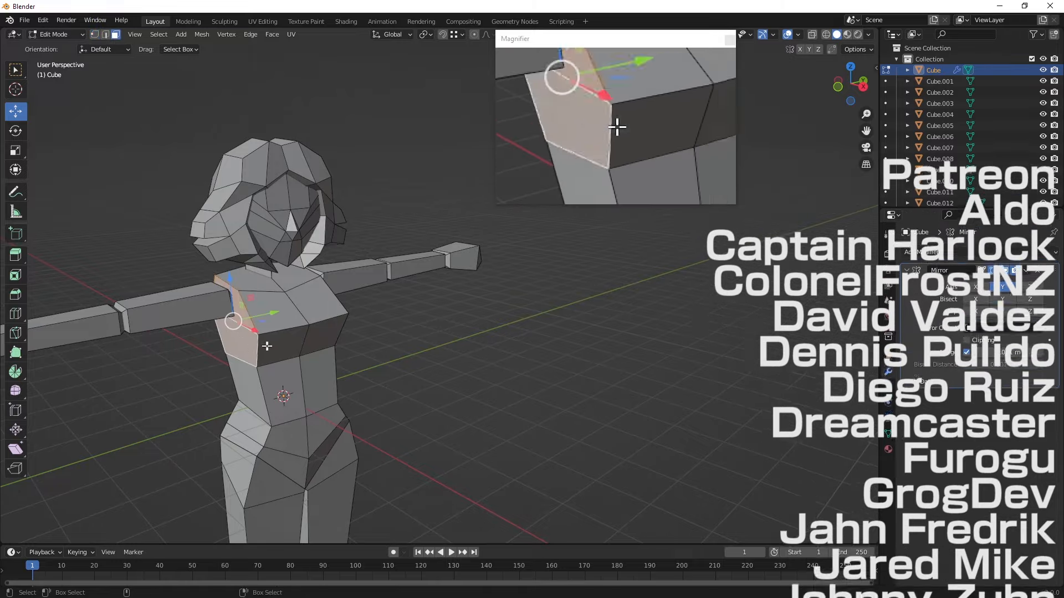
{"action": "middle_click_drag", "start_coordinate": [267, 346], "coordinate": [232, 296]}
{"action": "key", "text": "g"}
{"action": "key", "text": "y"}
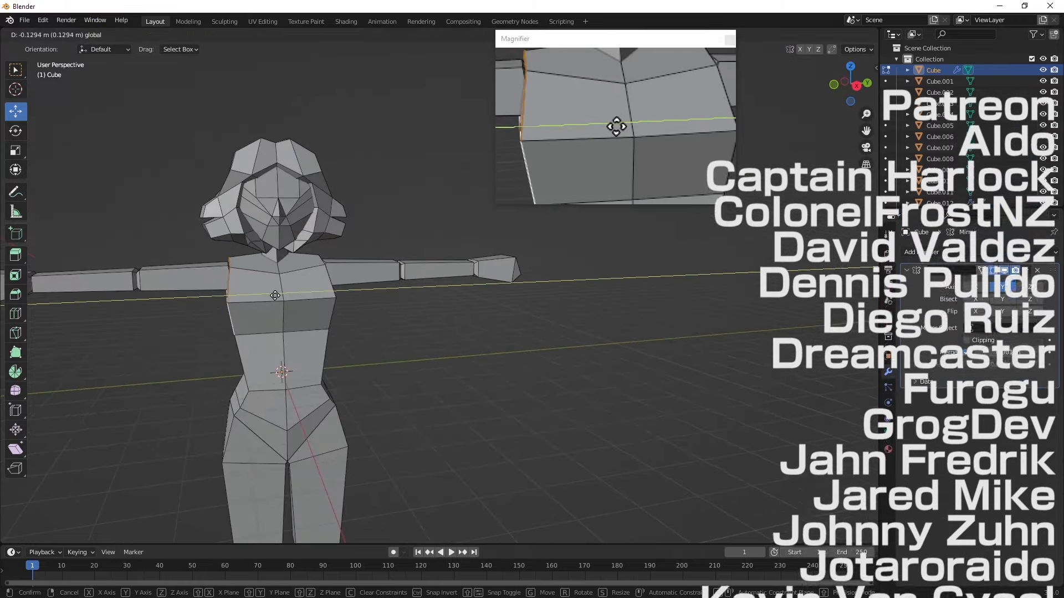
{"action": "middle_click_drag", "start_coordinate": [277, 295], "coordinate": [256, 298]}
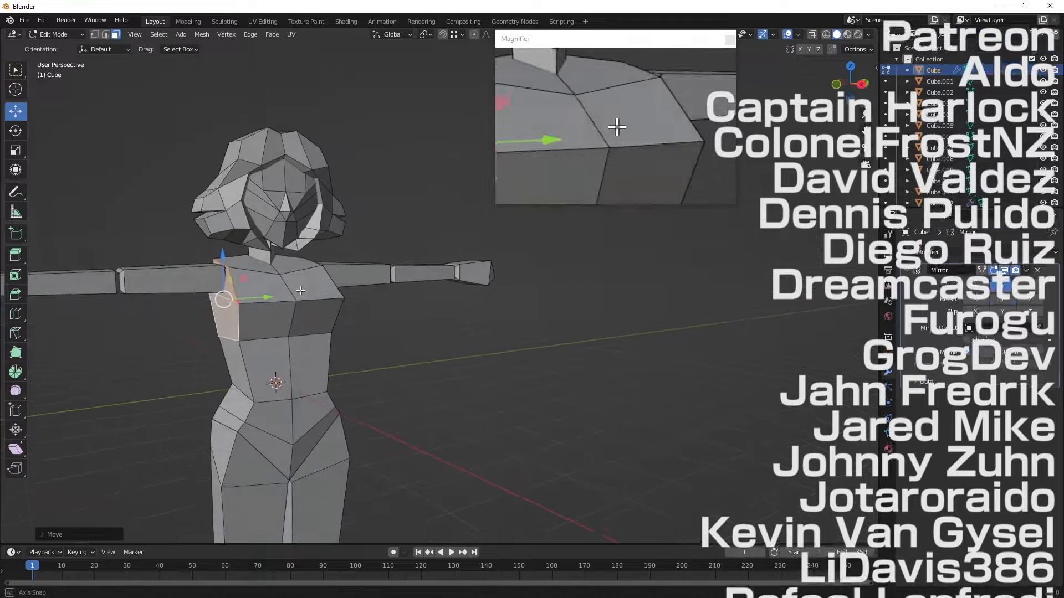
- Select the side edge at the bottom of the chest and move it inward along Y
{"action": "left_click", "coordinate": [105, 35]}
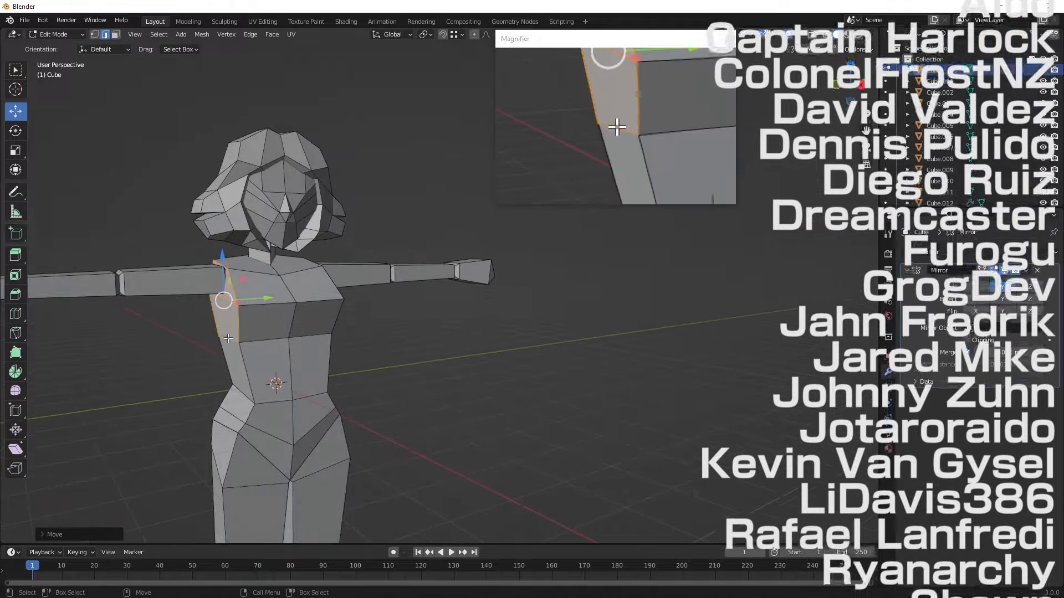
{"action": "left_click", "coordinate": [227, 337]}
{"action": "left_click_drag", "start_coordinate": [271, 334], "coordinate": [279, 335]}
{"action": "middle_click_drag", "start_coordinate": [279, 334], "coordinate": [246, 398]}
- Undo the last waist edge move, add the hip edge below to the selection and shift both outward along Y
{"action": "left_click", "coordinate": [273, 387]}
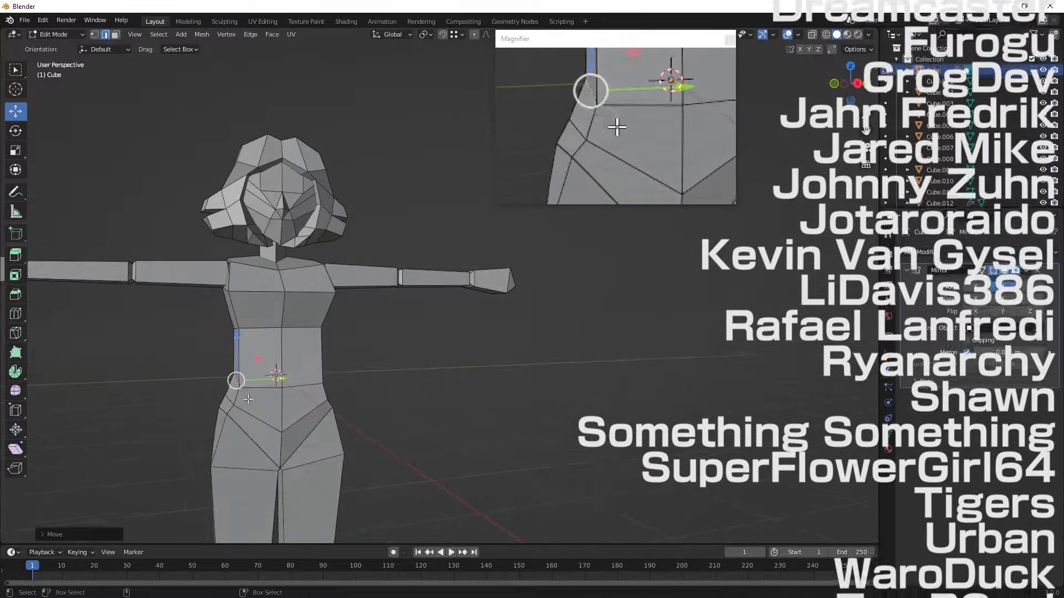
{"action": "key", "text": "ctrl+z"}
{"action": "left_click", "coordinate": [232, 402], "text": "shift"}
{"action": "left_click_drag", "start_coordinate": [278, 388], "coordinate": [273, 388]}
{"action": "middle_click_drag", "start_coordinate": [274, 388], "coordinate": [262, 387]}
{"action": "left_click", "coordinate": [365, 363]}
{"action": "scroll", "coordinate": [367, 363], "scroll_direction": "down", "scroll_amount": 3}
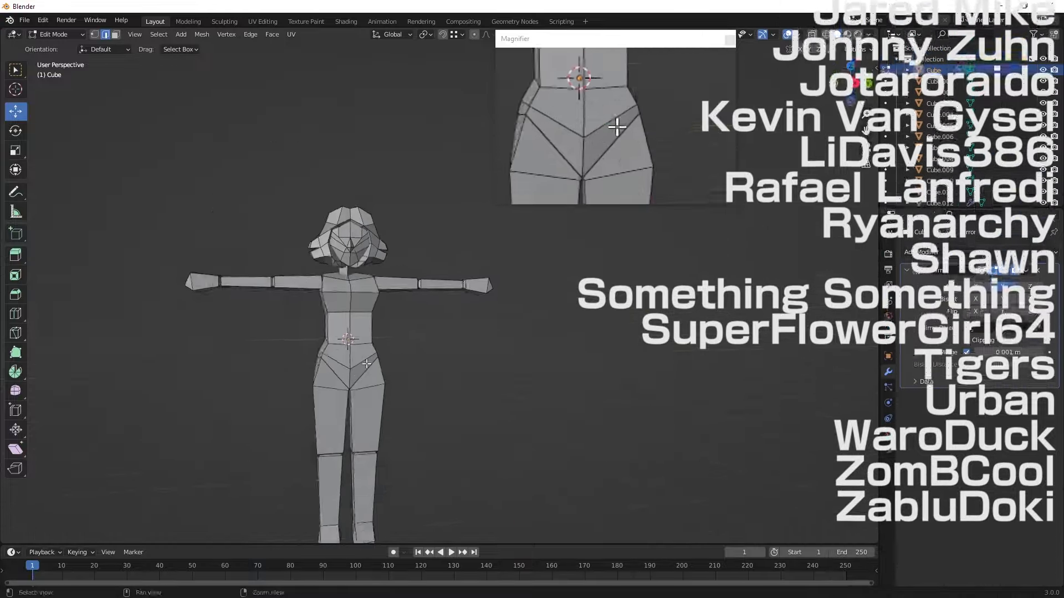
{"action": "middle_click_drag", "start_coordinate": [368, 362], "coordinate": [338, 381]}
{"action": "scroll", "coordinate": [338, 381], "scroll_direction": "up", "scroll_amount": 1}
{"action": "middle_click_drag", "start_coordinate": [338, 381], "coordinate": [352, 373]}
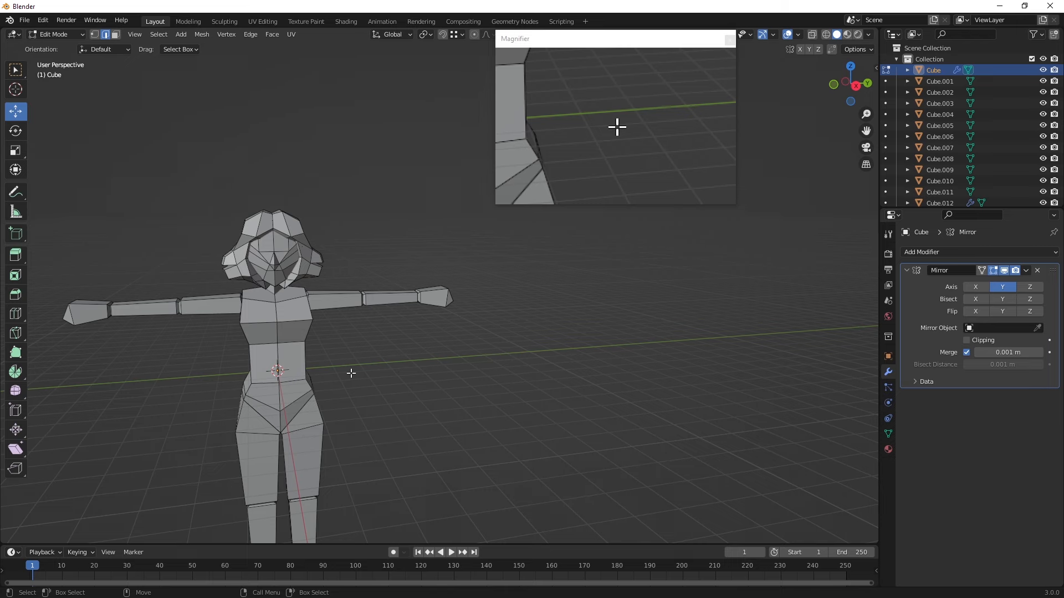
{"action": "middle_click_drag", "start_coordinate": [350, 371], "coordinate": [419, 360]}
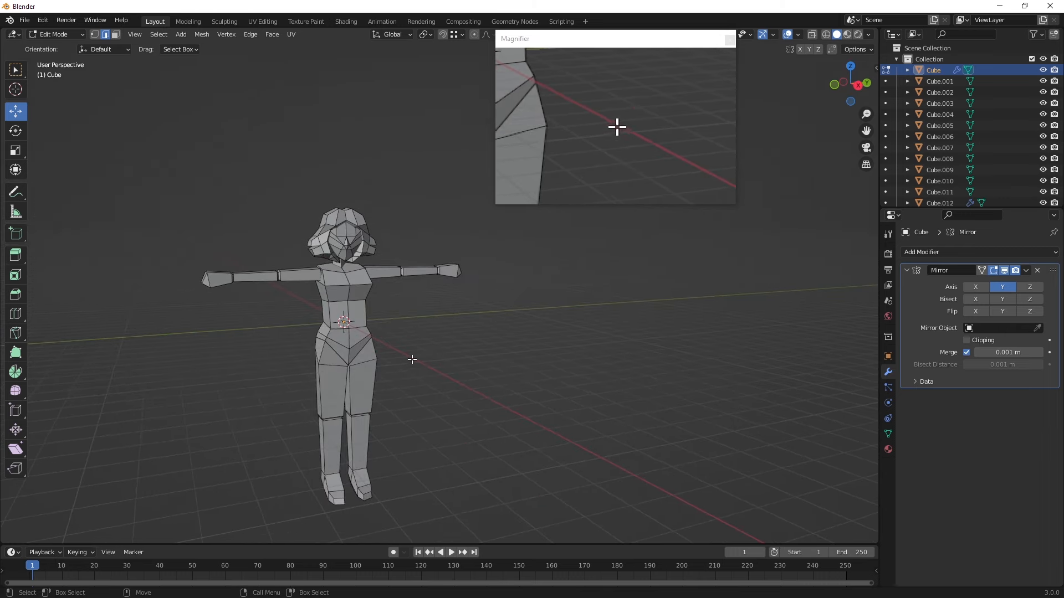